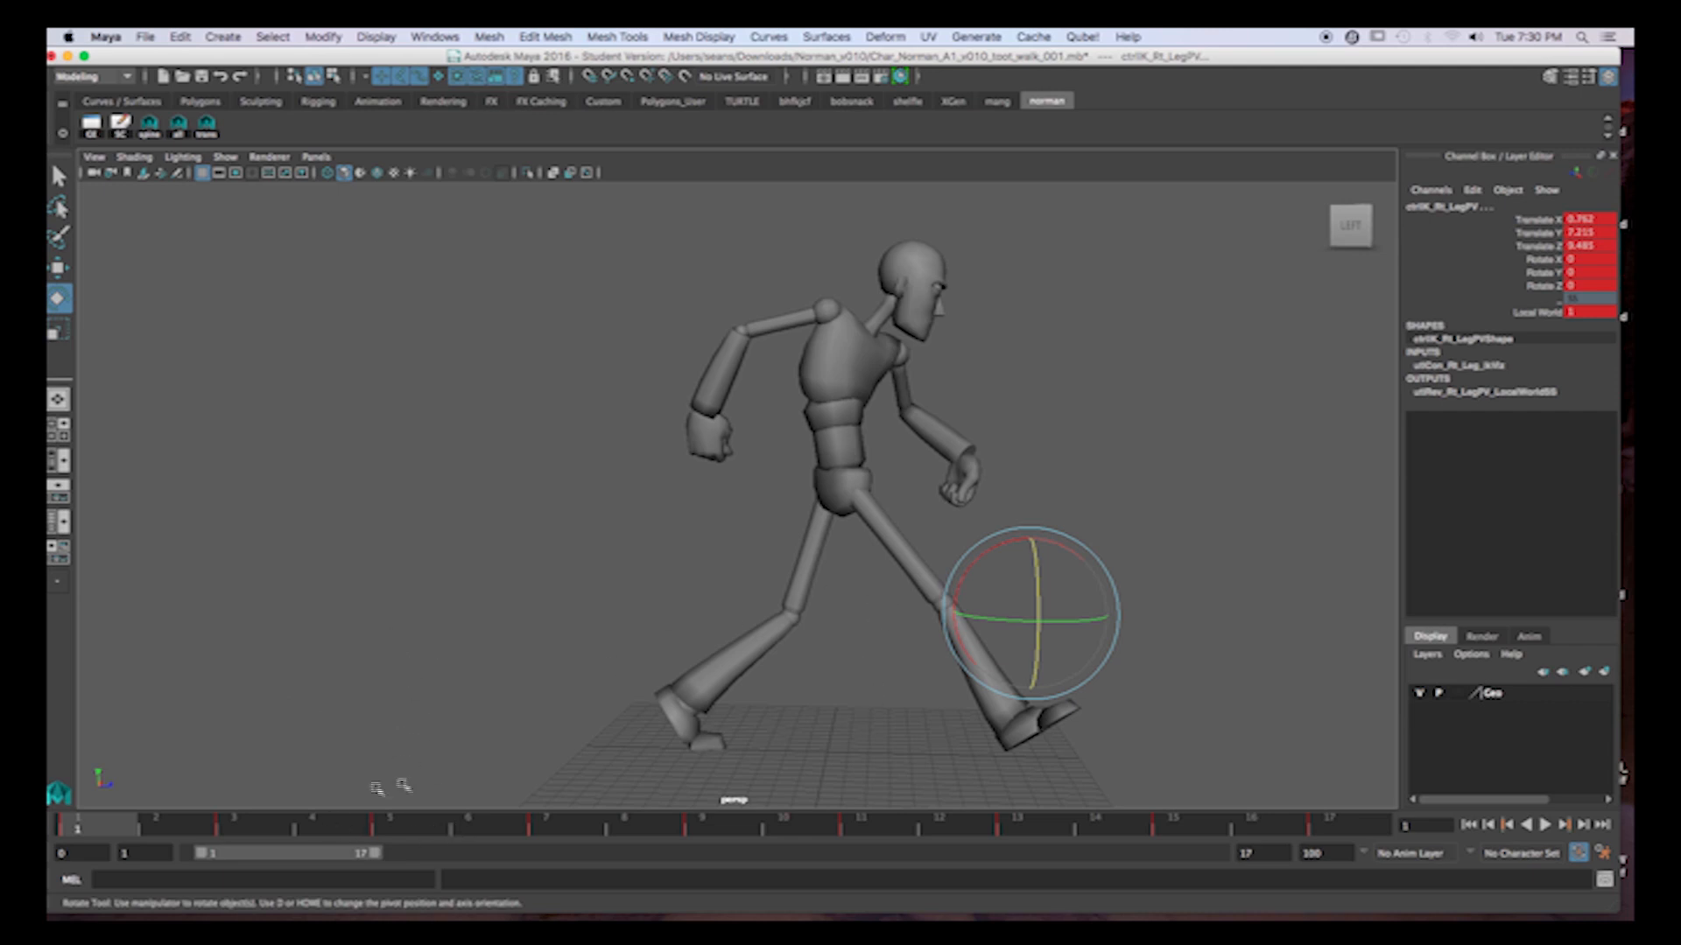
Move to frame 3 and turn on the display of NURBS curves in the viewport.
click(246, 836)
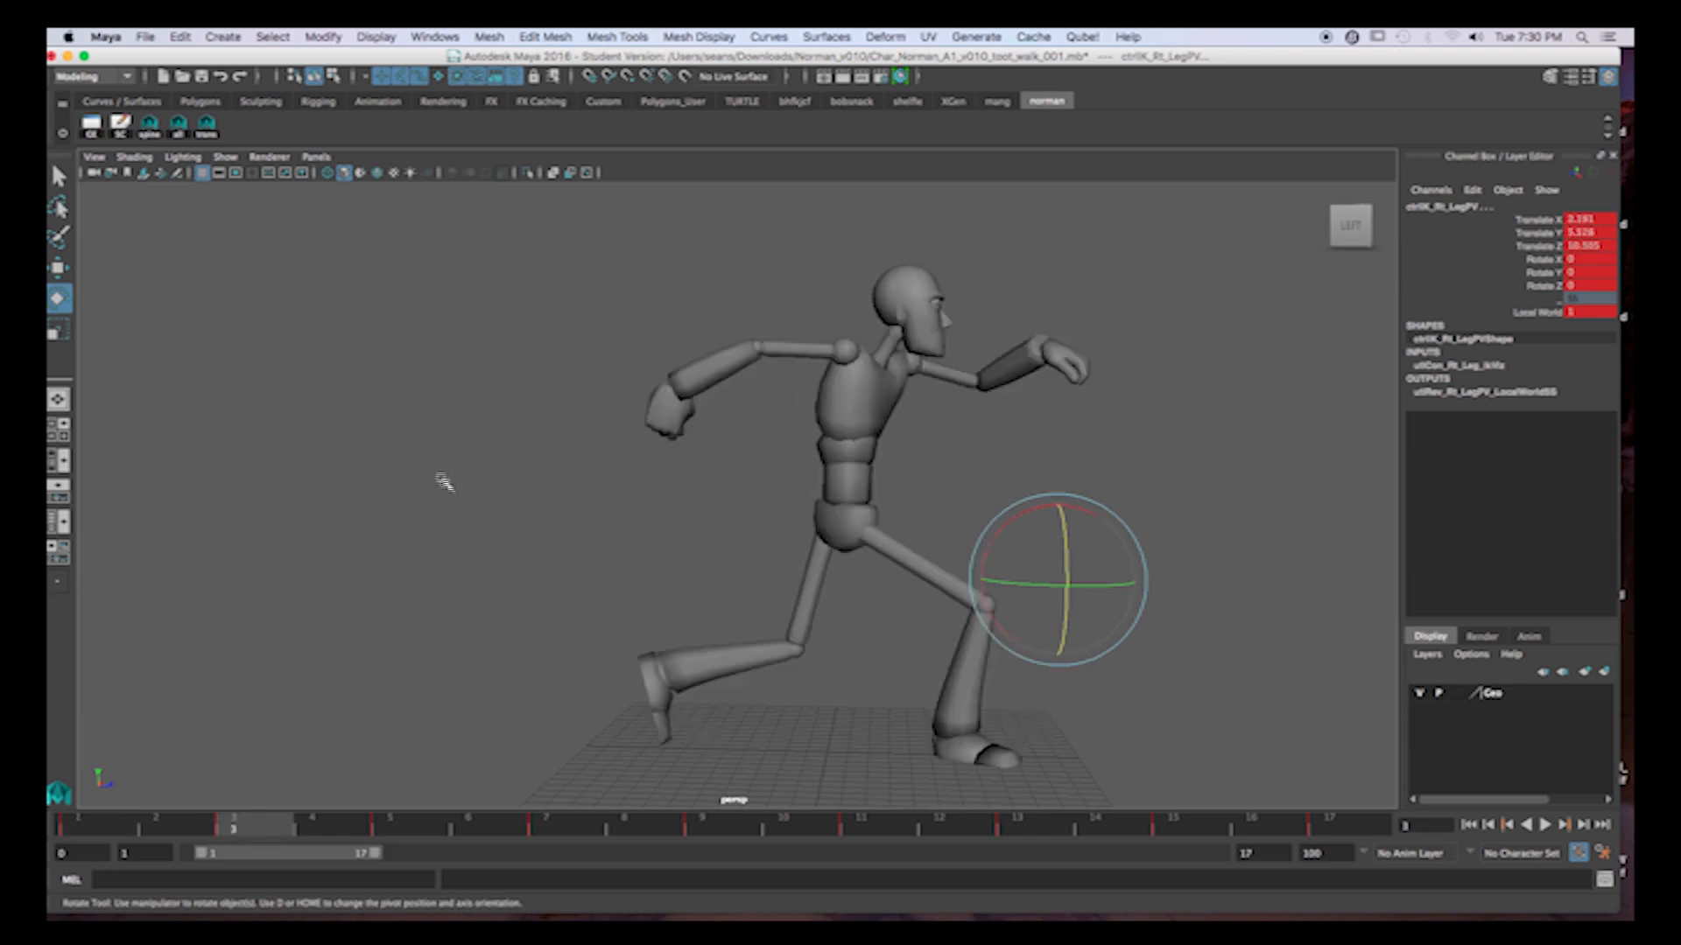
click(225, 158)
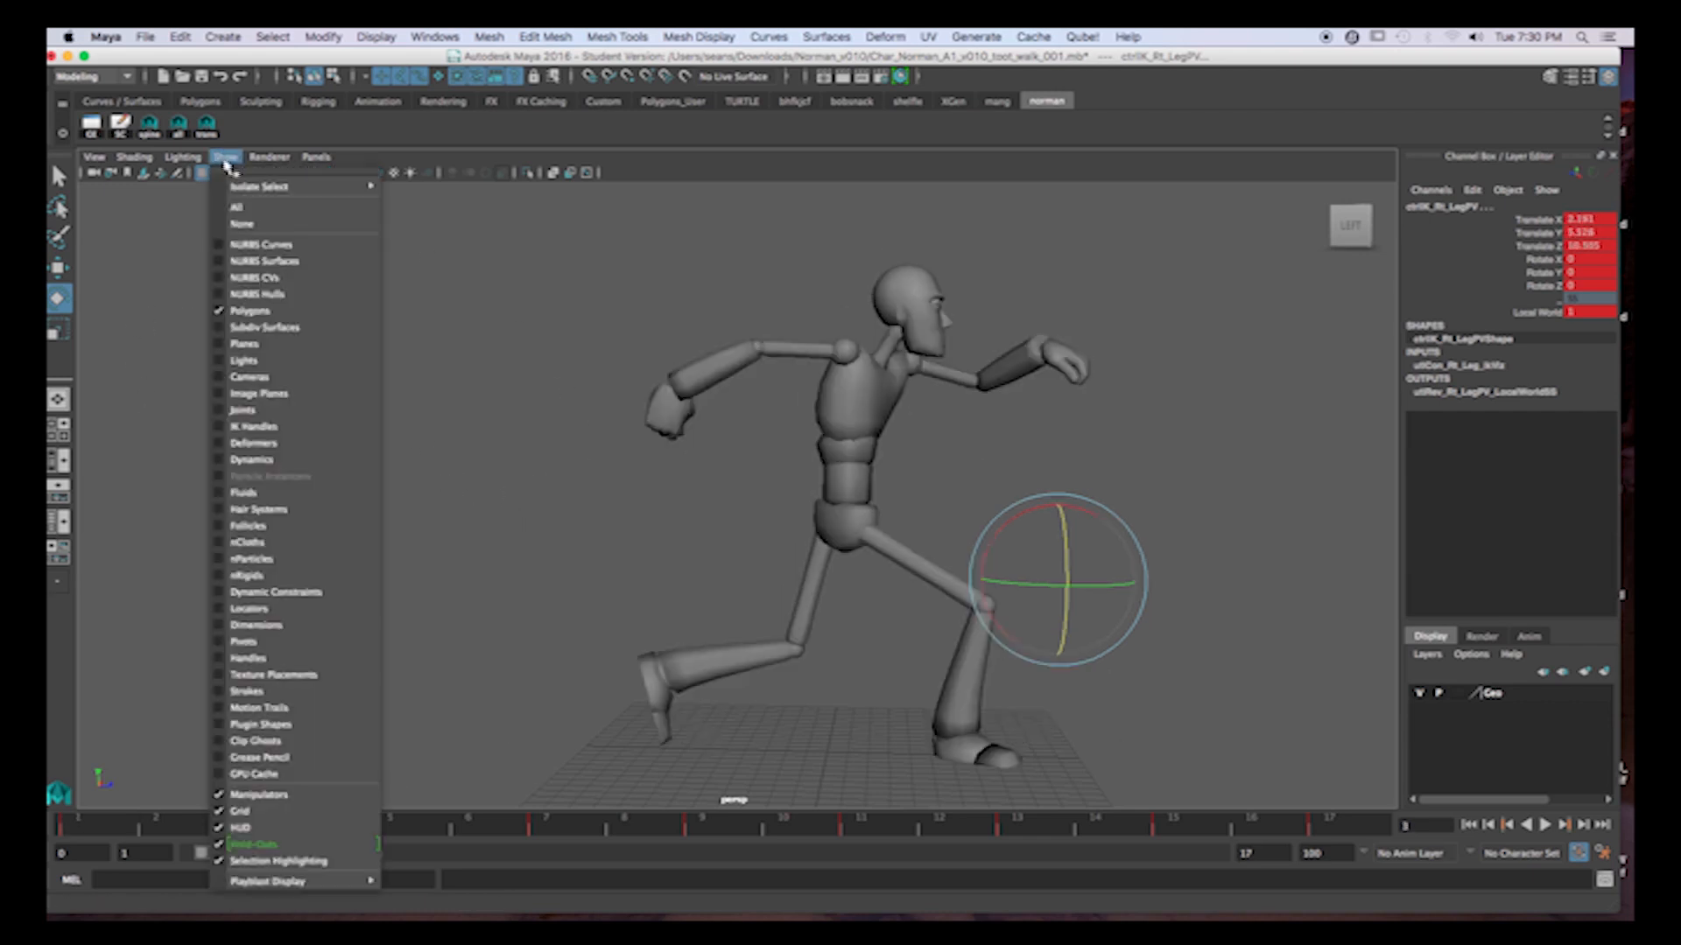
click(241, 244)
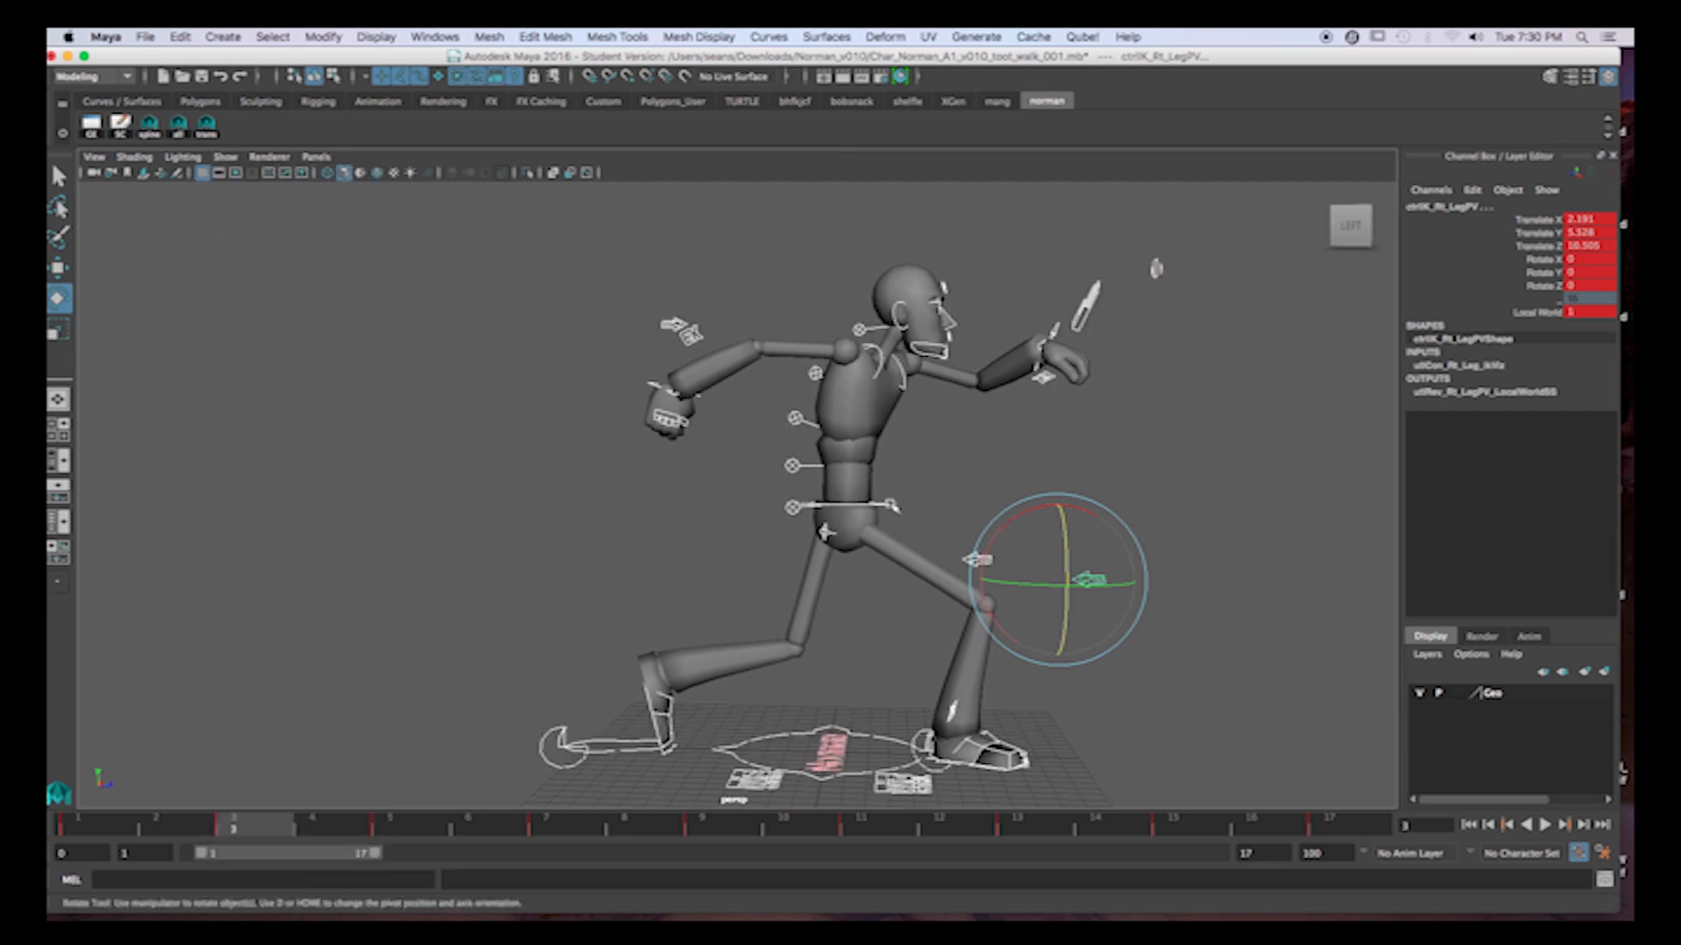
Select the ctrlFK_Cn_SpineC control on the upper spine and isolate its Rotate Z curve in the Graph Editor, framed to fit.
click(796, 423)
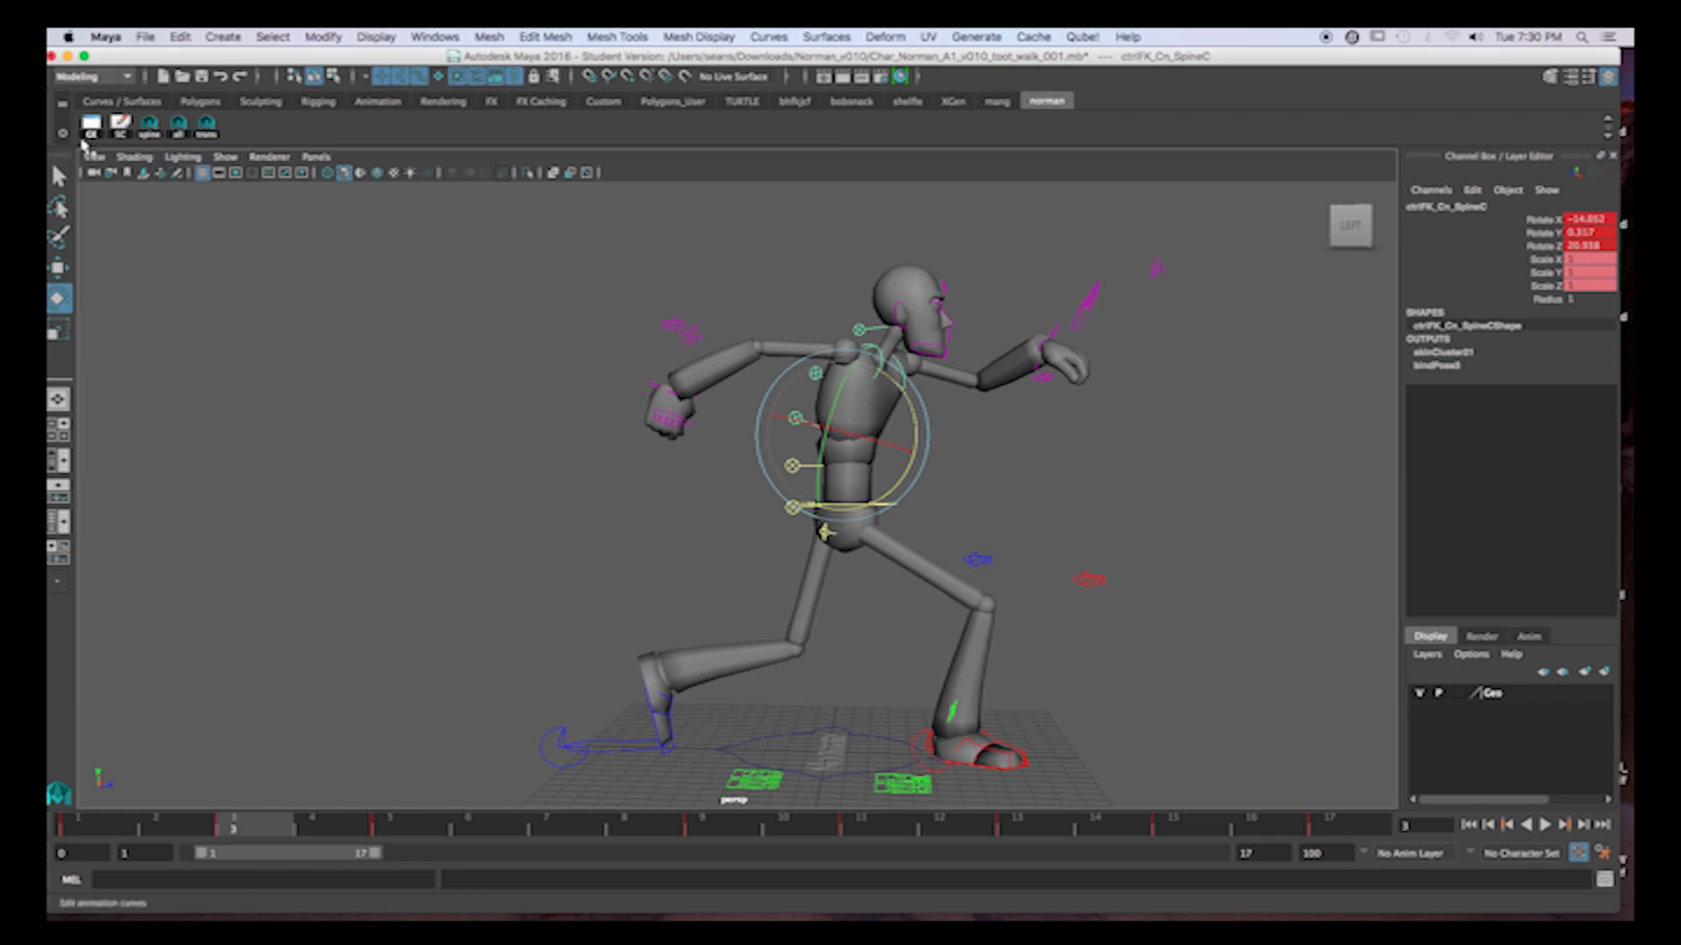
click(86, 136)
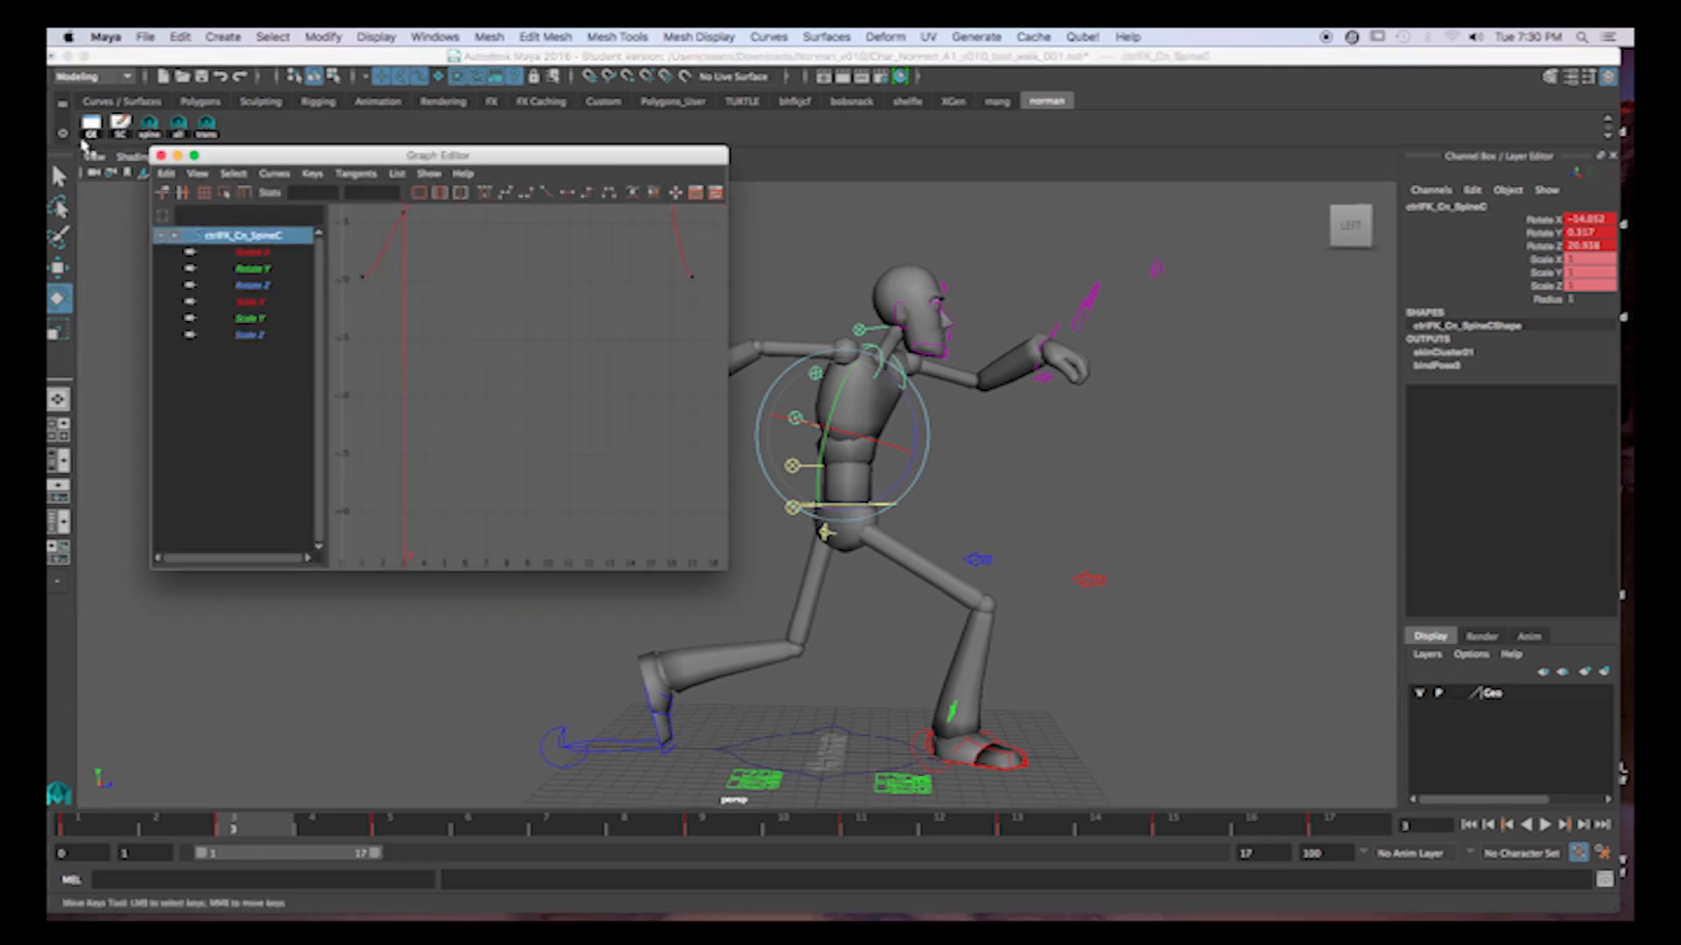
click(263, 285)
key(f)
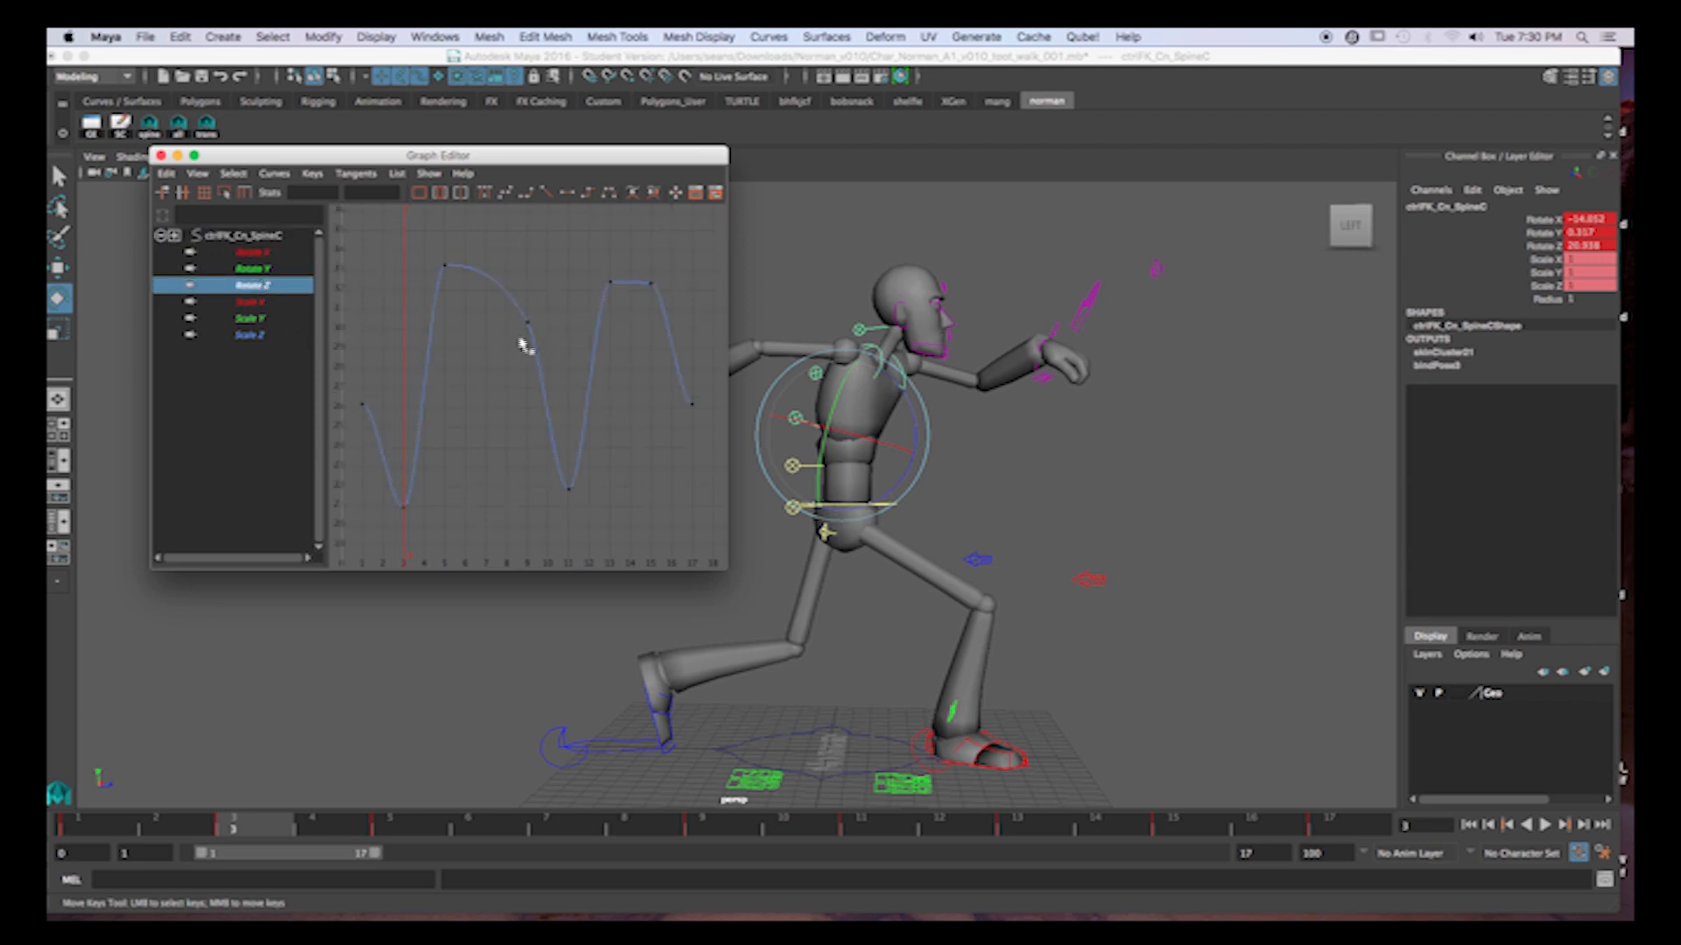
Reshape the second peak of the Rotate Z curve by lowering the frame 15 key to about 31.16.
drag(581, 249, 670, 311)
click(631, 337)
middle_drag(683, 305, 685, 323)
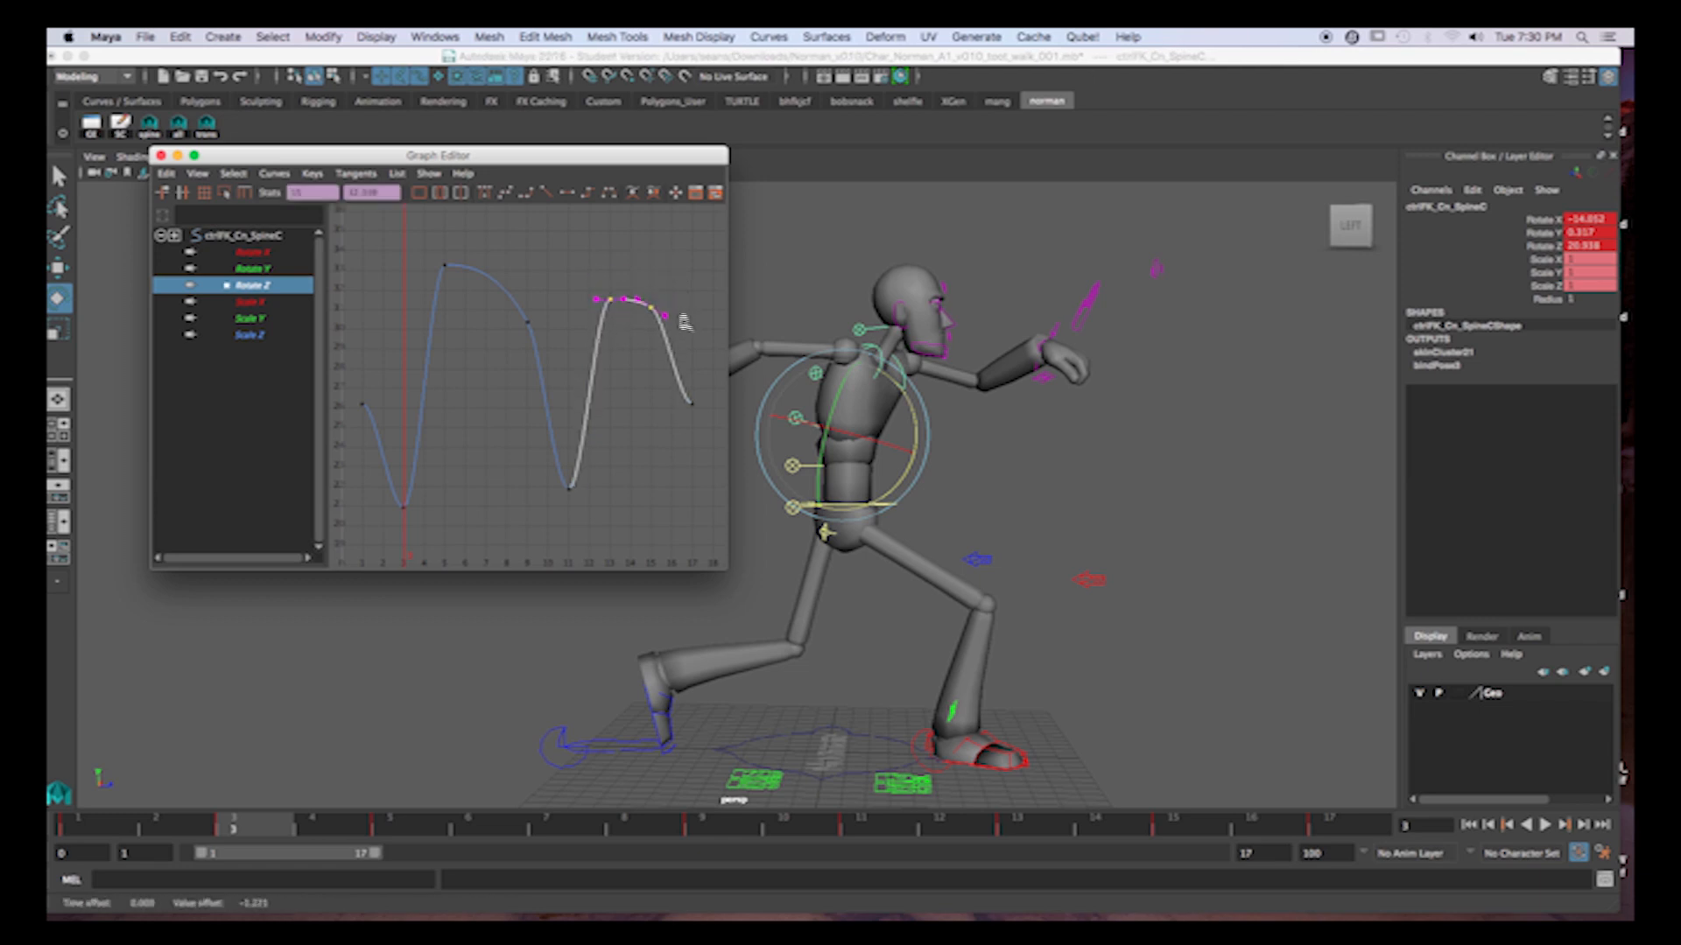
key(super+z)
drag(639, 258, 681, 317)
middle_drag(688, 272, 687, 295)
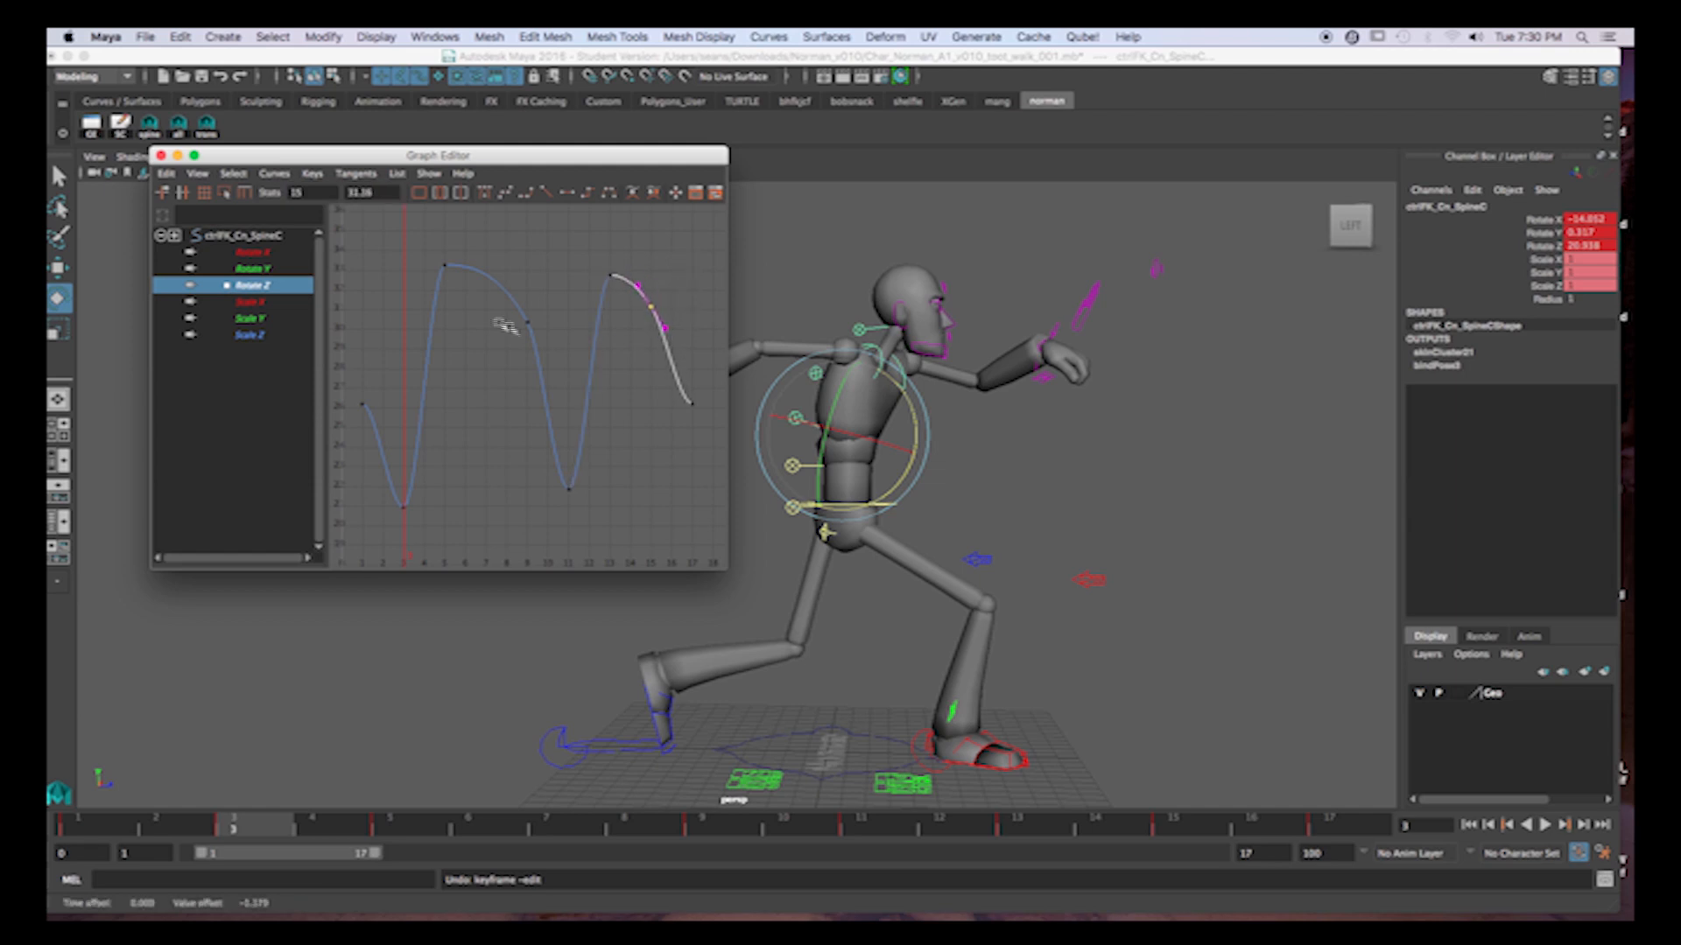
Give the Rotate Z keys at frames 1 and 17 spline tangents so the curve cycles smoothly.
drag(350, 393, 450, 436)
shift+drag(652, 392, 711, 433)
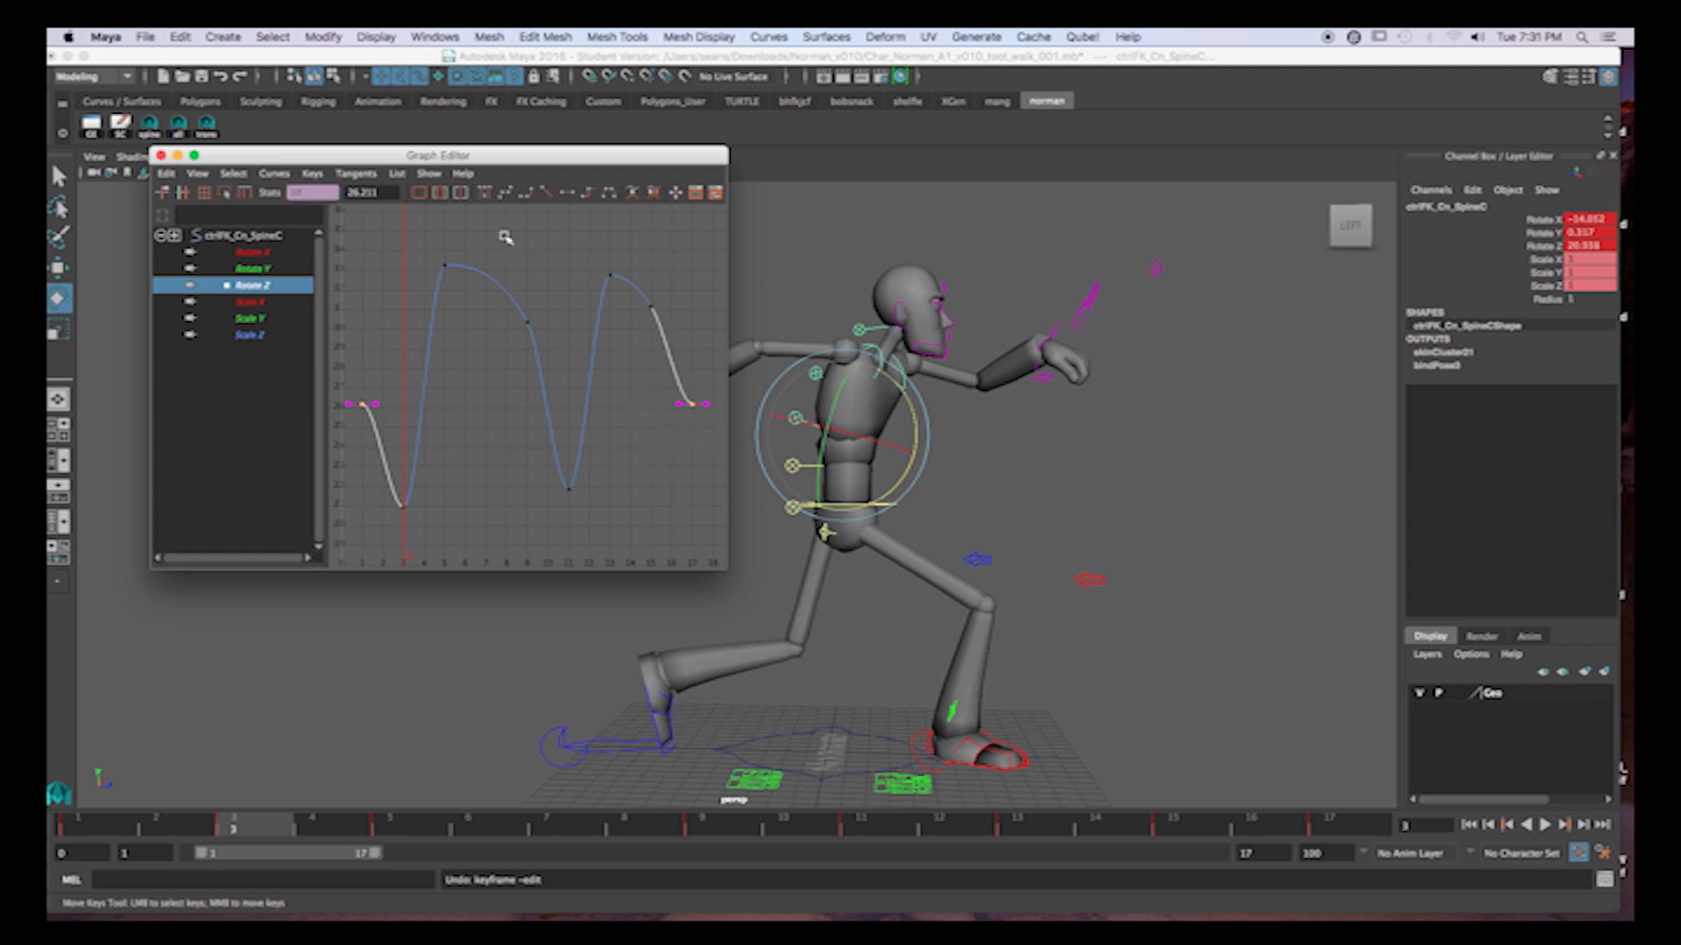
click(506, 194)
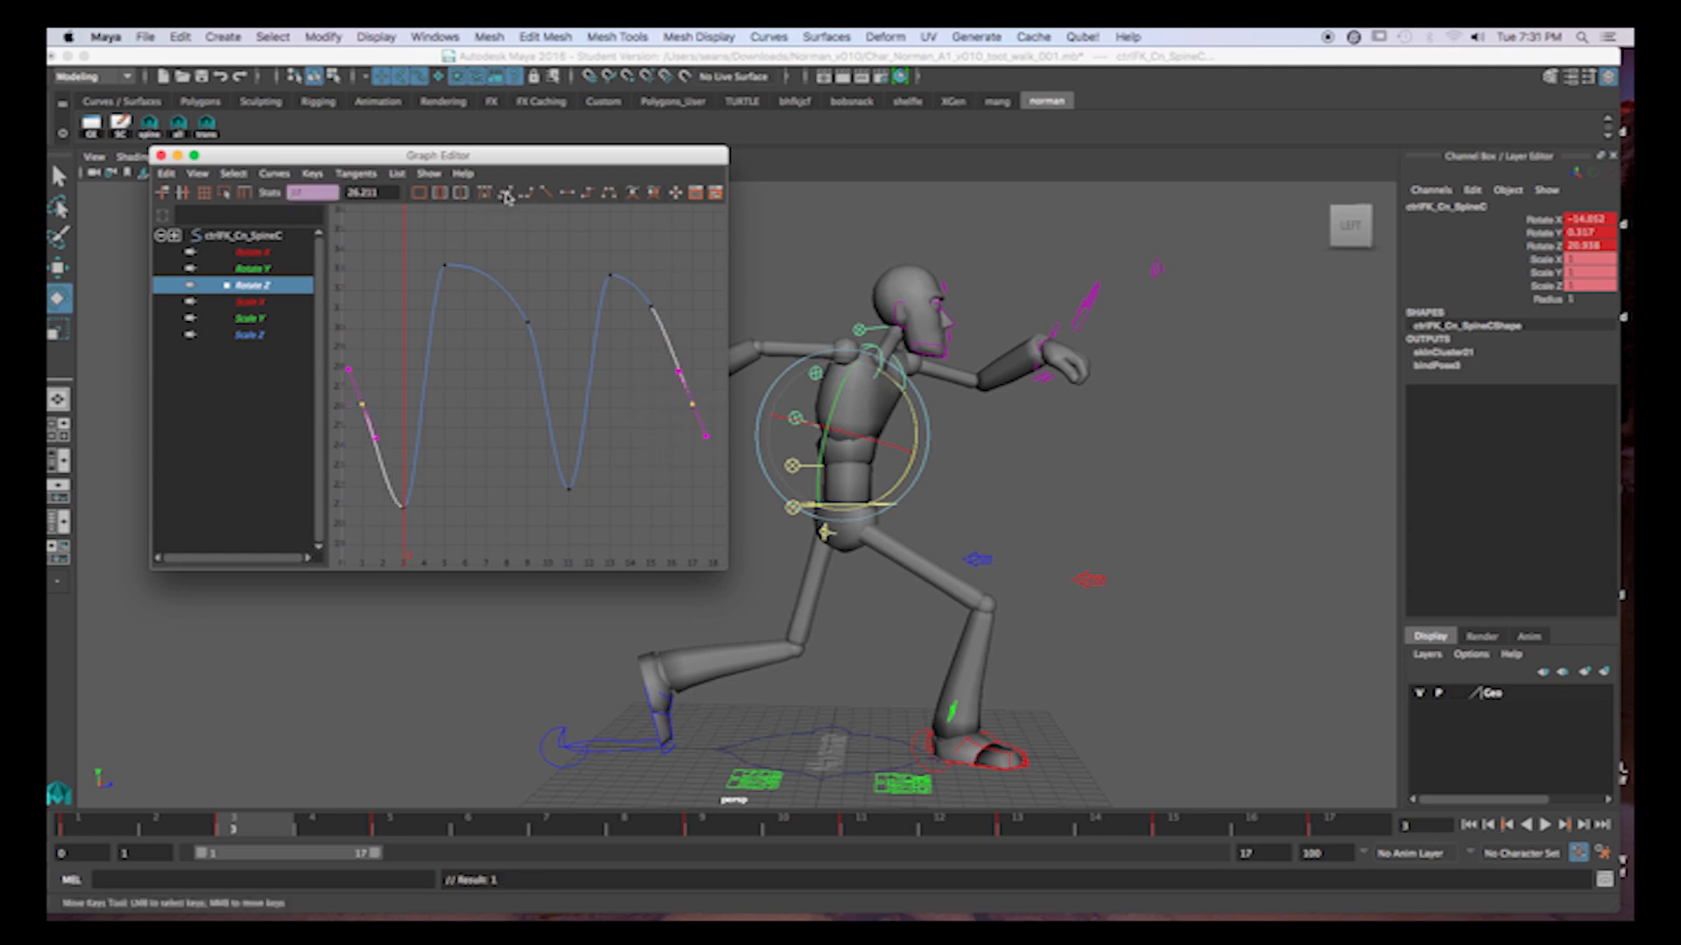
Lower the frame 15 key of the Rotate Y curve by about 2.01 to smooth the final descent.
click(262, 272)
key(f)
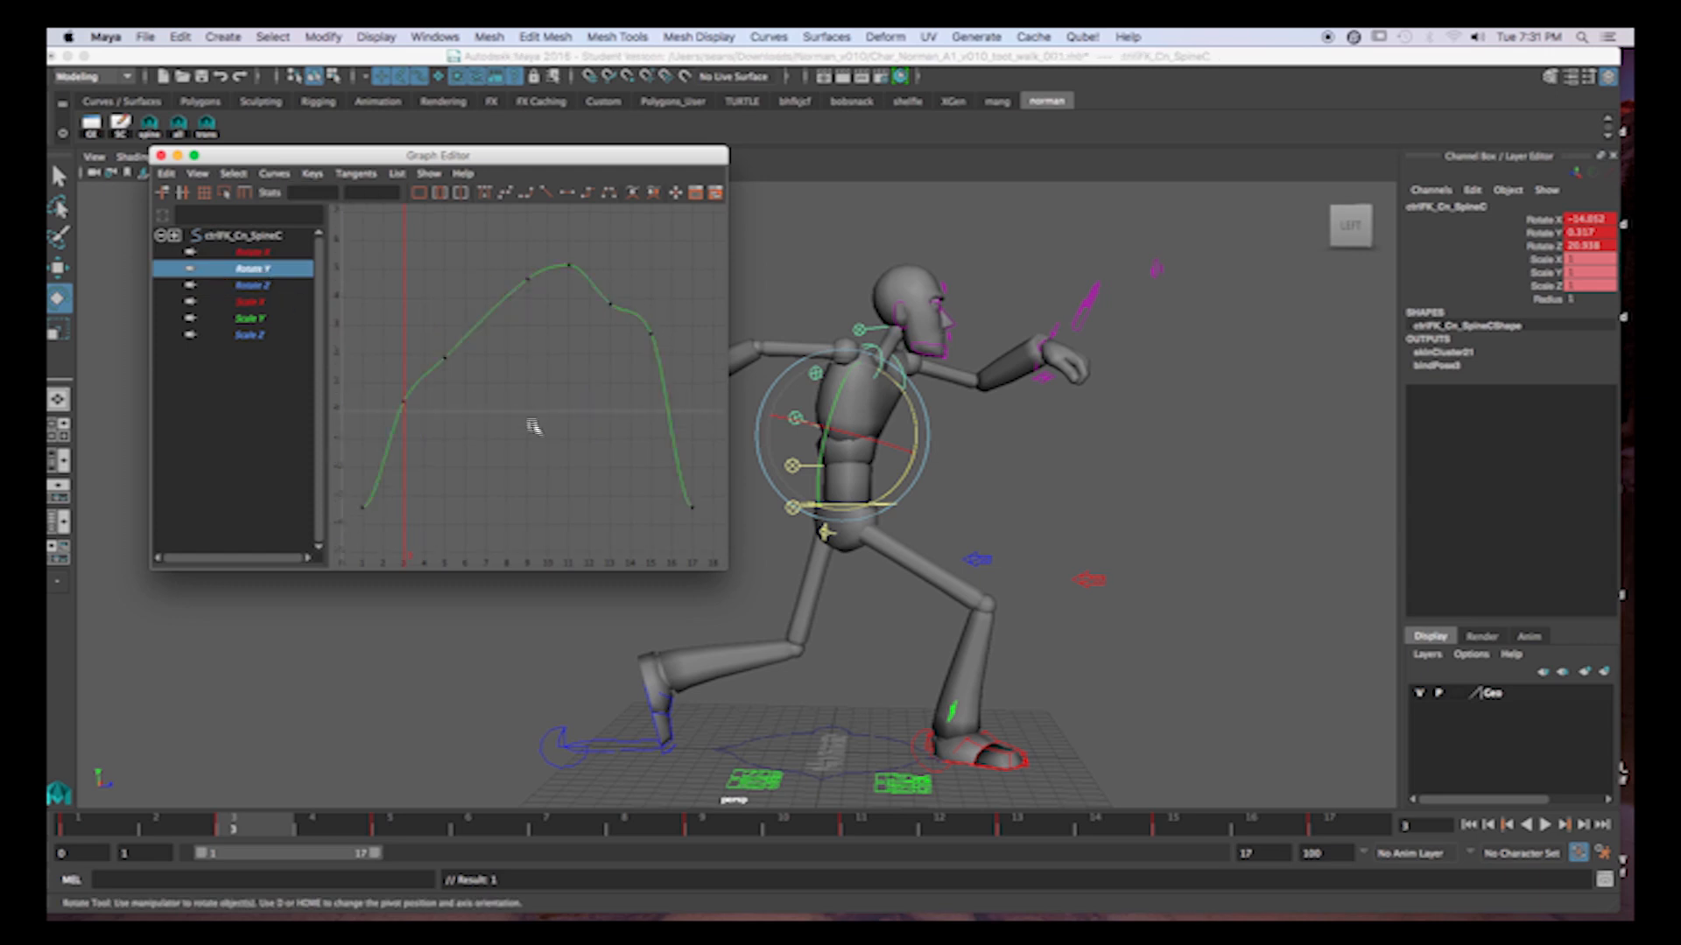
click(641, 326)
middle_drag(674, 355, 678, 349)
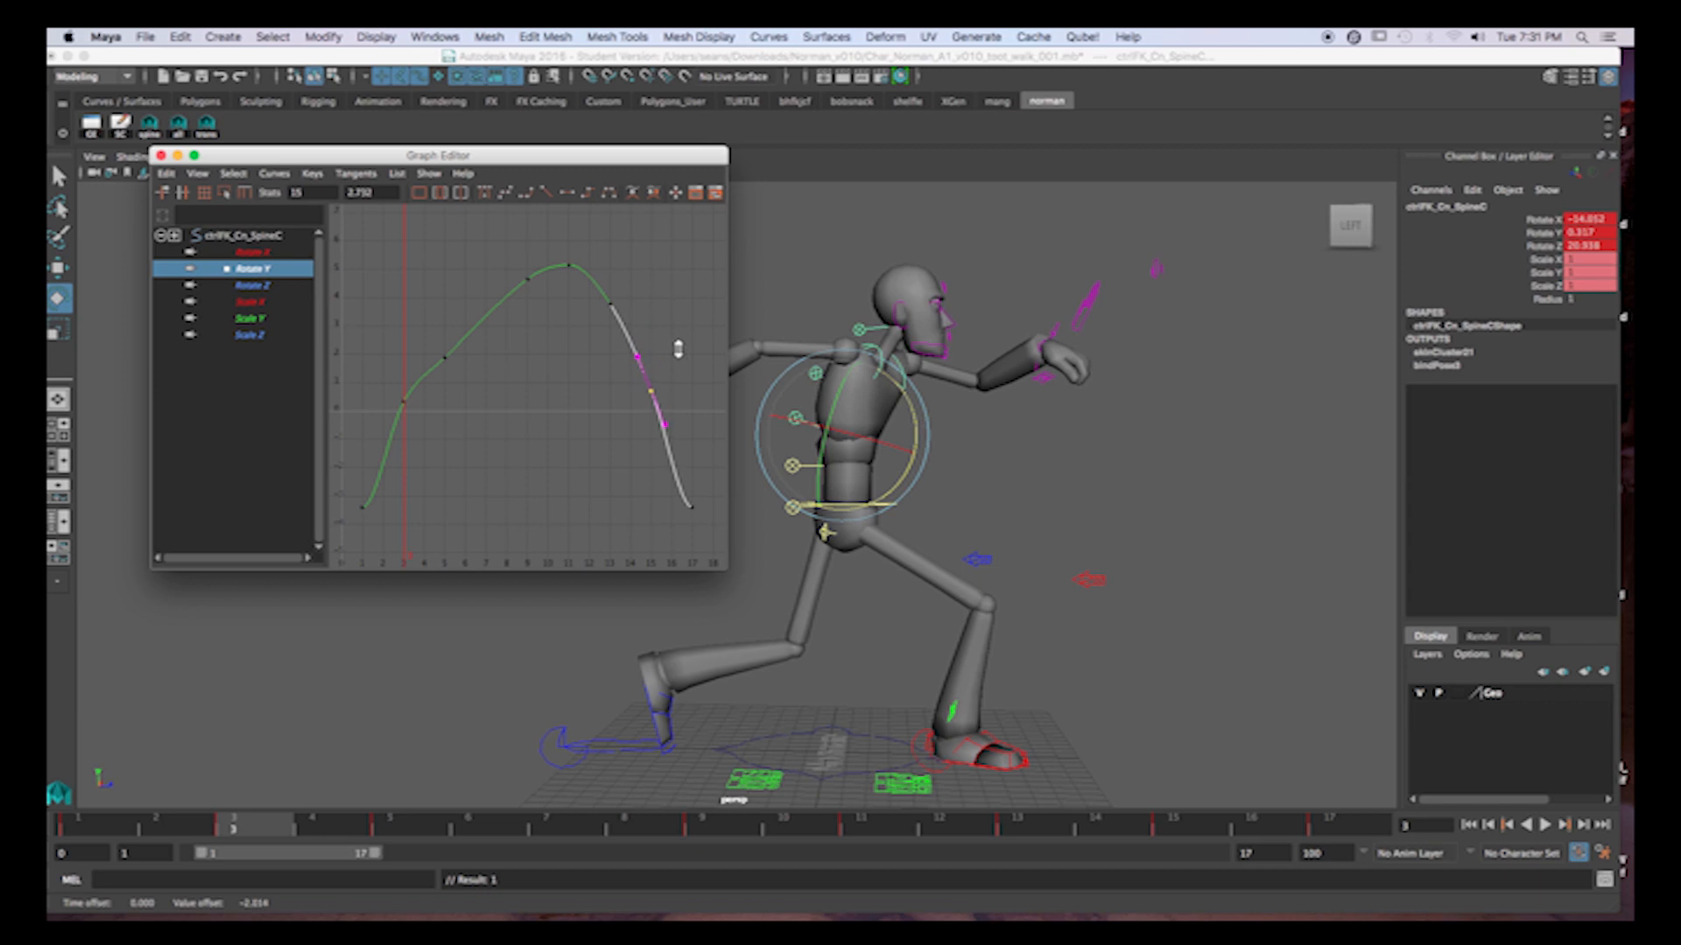
drag(352, 482, 710, 543)
Review the walk from the front and lower the Rotate Y keys at frames 3 and 15 by about 2.07.
key(alt+v)
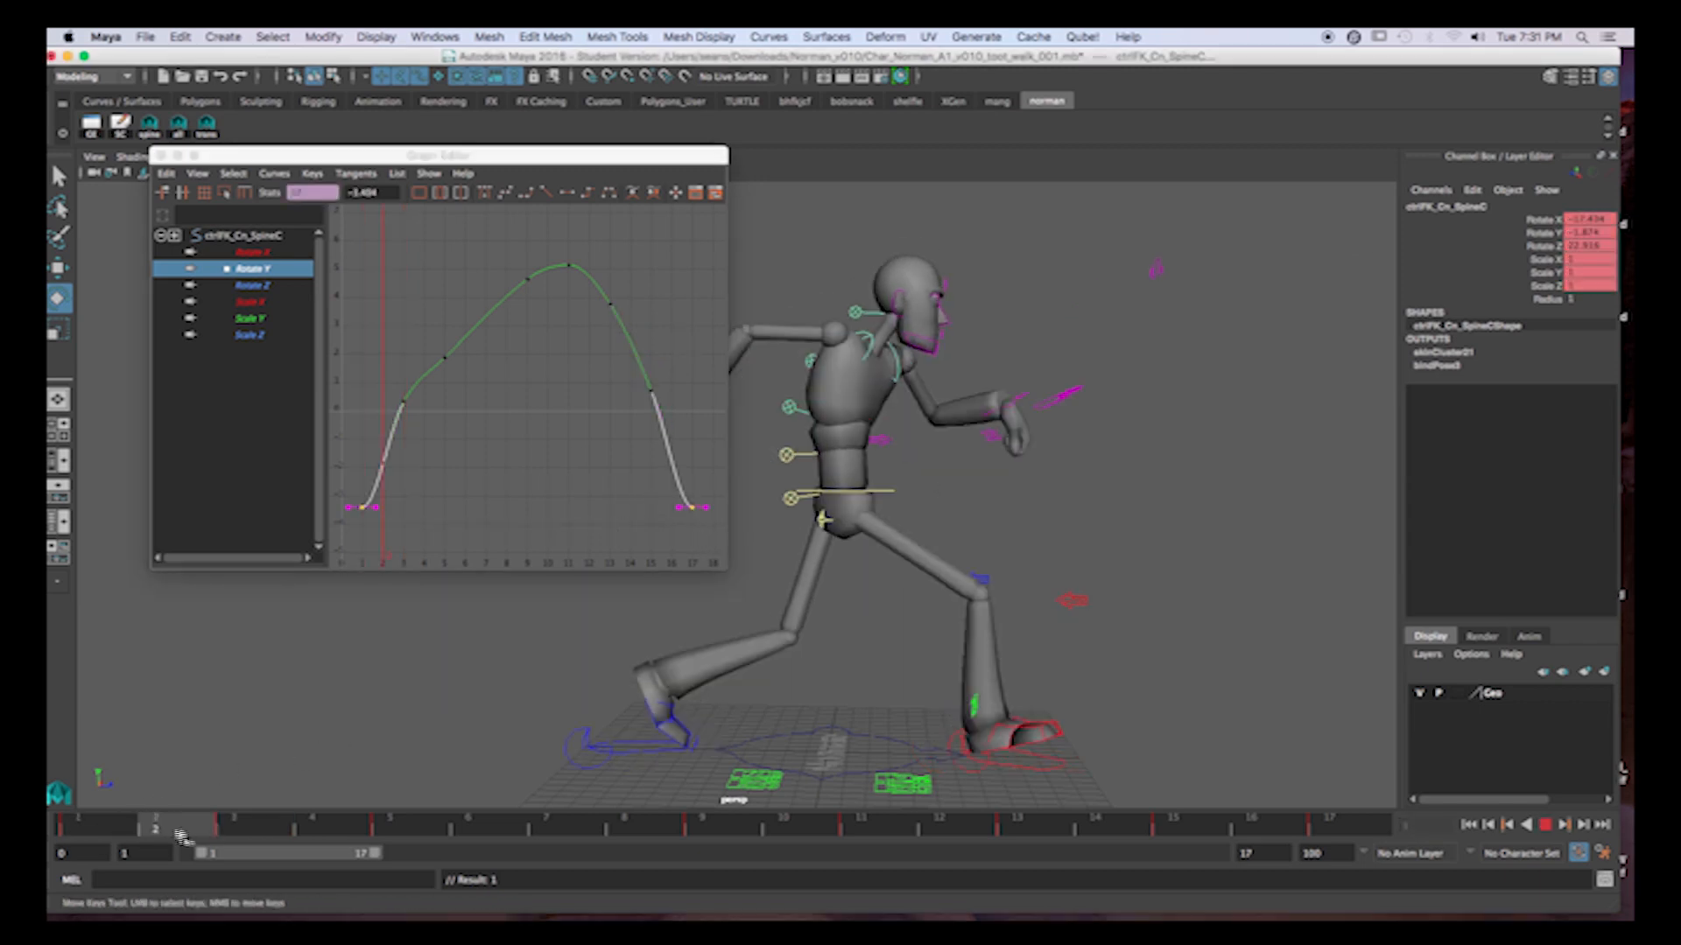
drag(286, 829, 556, 814)
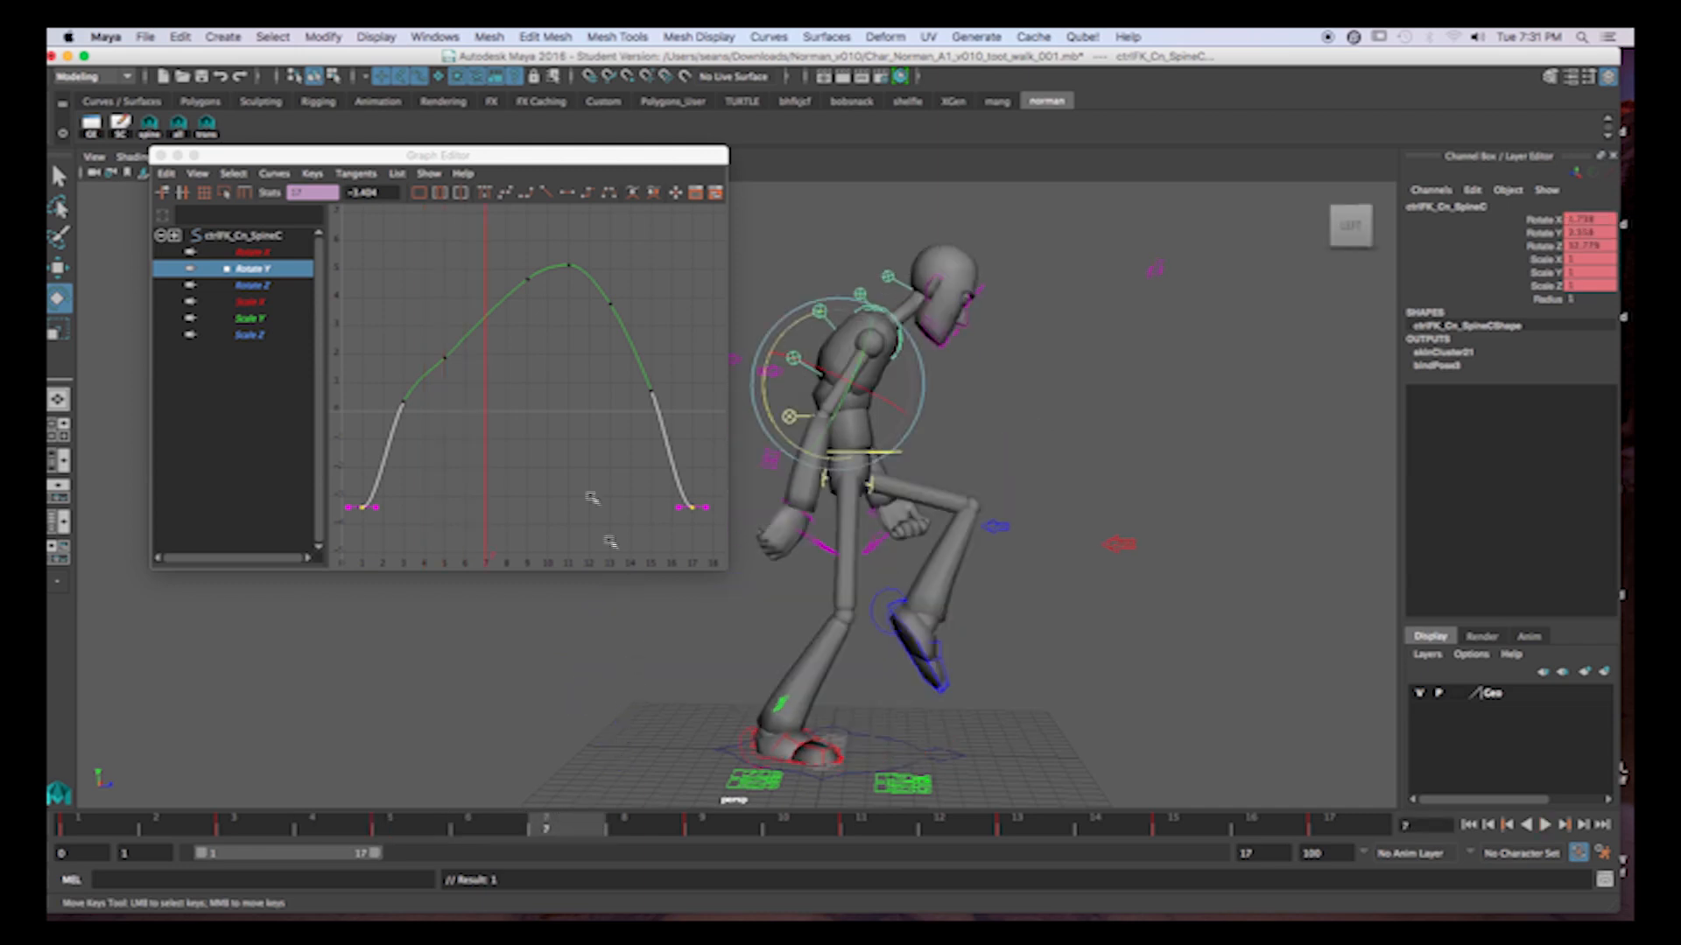
alt+drag(983, 561, 777, 562)
drag(115, 832, 1293, 875)
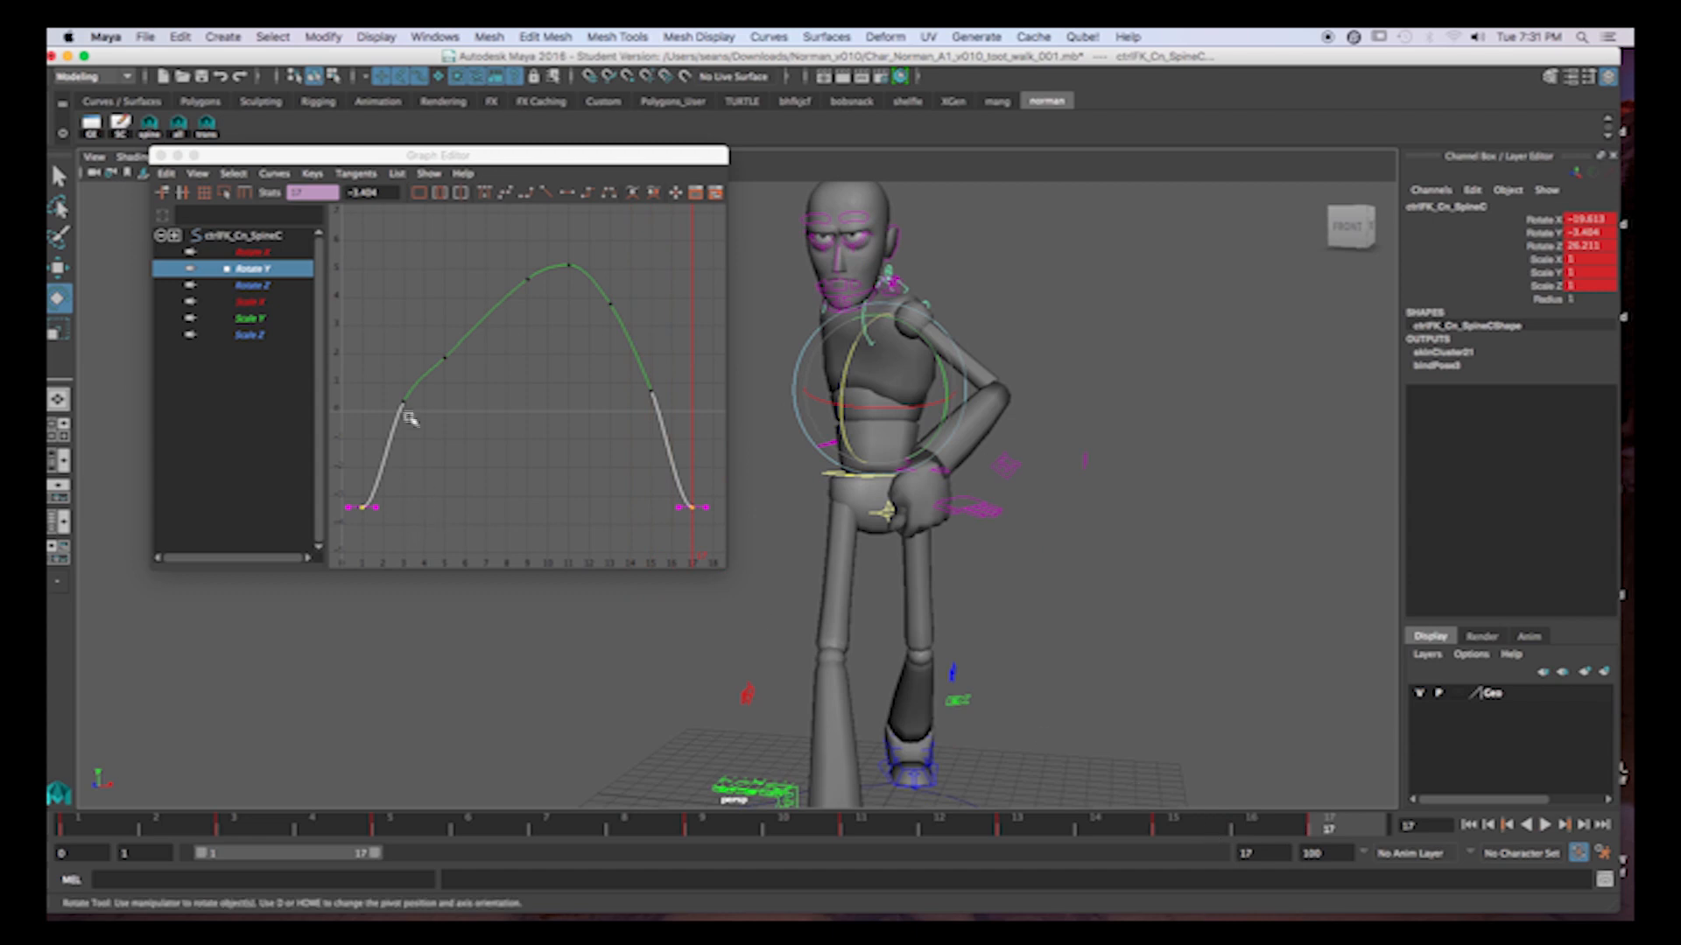
drag(389, 387, 453, 436)
shift+drag(604, 367, 699, 440)
shift+middle_drag(671, 378, 672, 430)
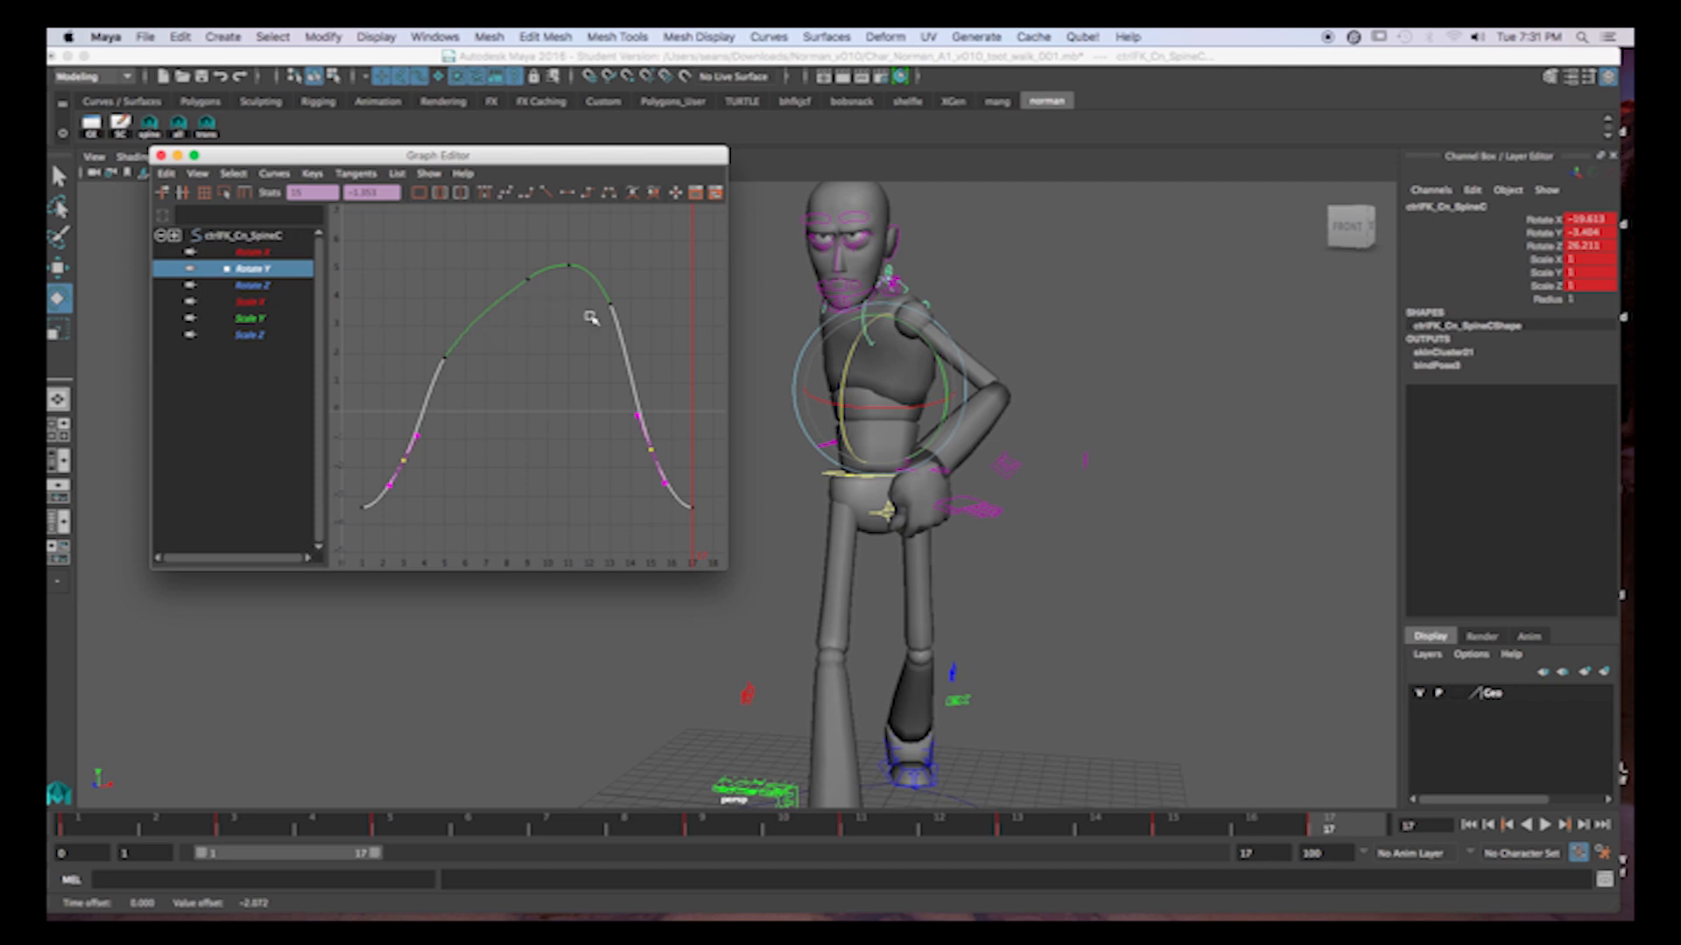
Delete the frame 5 key from the Rotate Y curve and lower the keys at frames 3 and 15 by about 0.875.
drag(413, 333, 499, 395)
key(Delete)
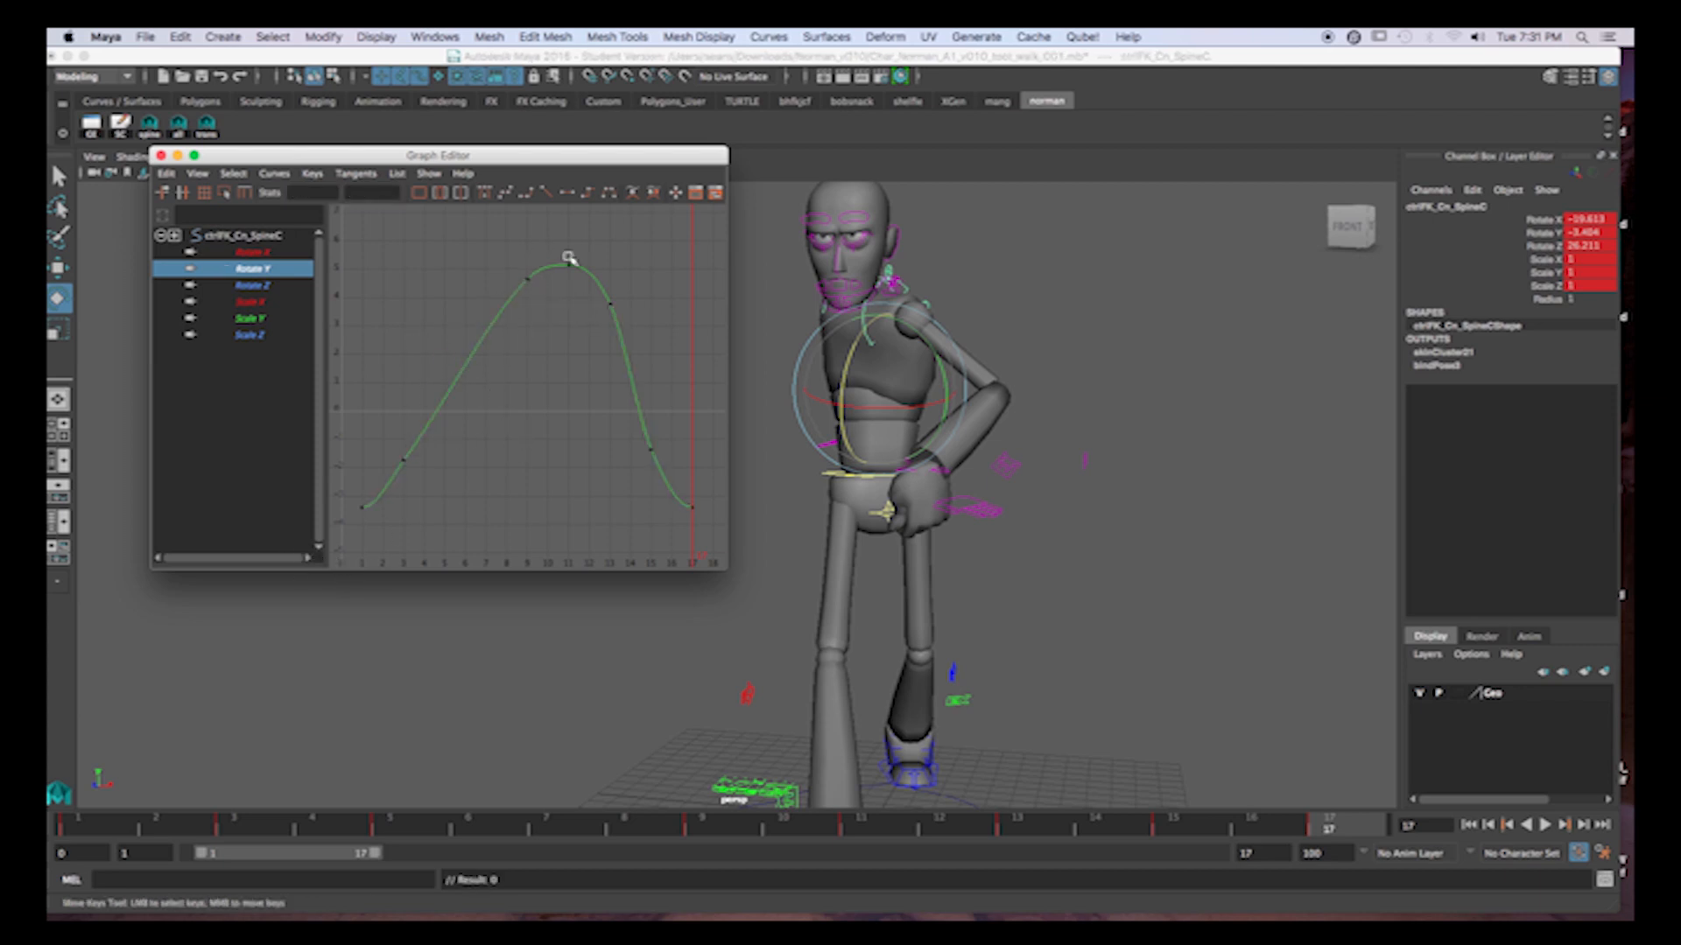
drag(389, 453, 499, 480)
shift+drag(574, 424, 665, 464)
shift+middle_drag(668, 364, 655, 390)
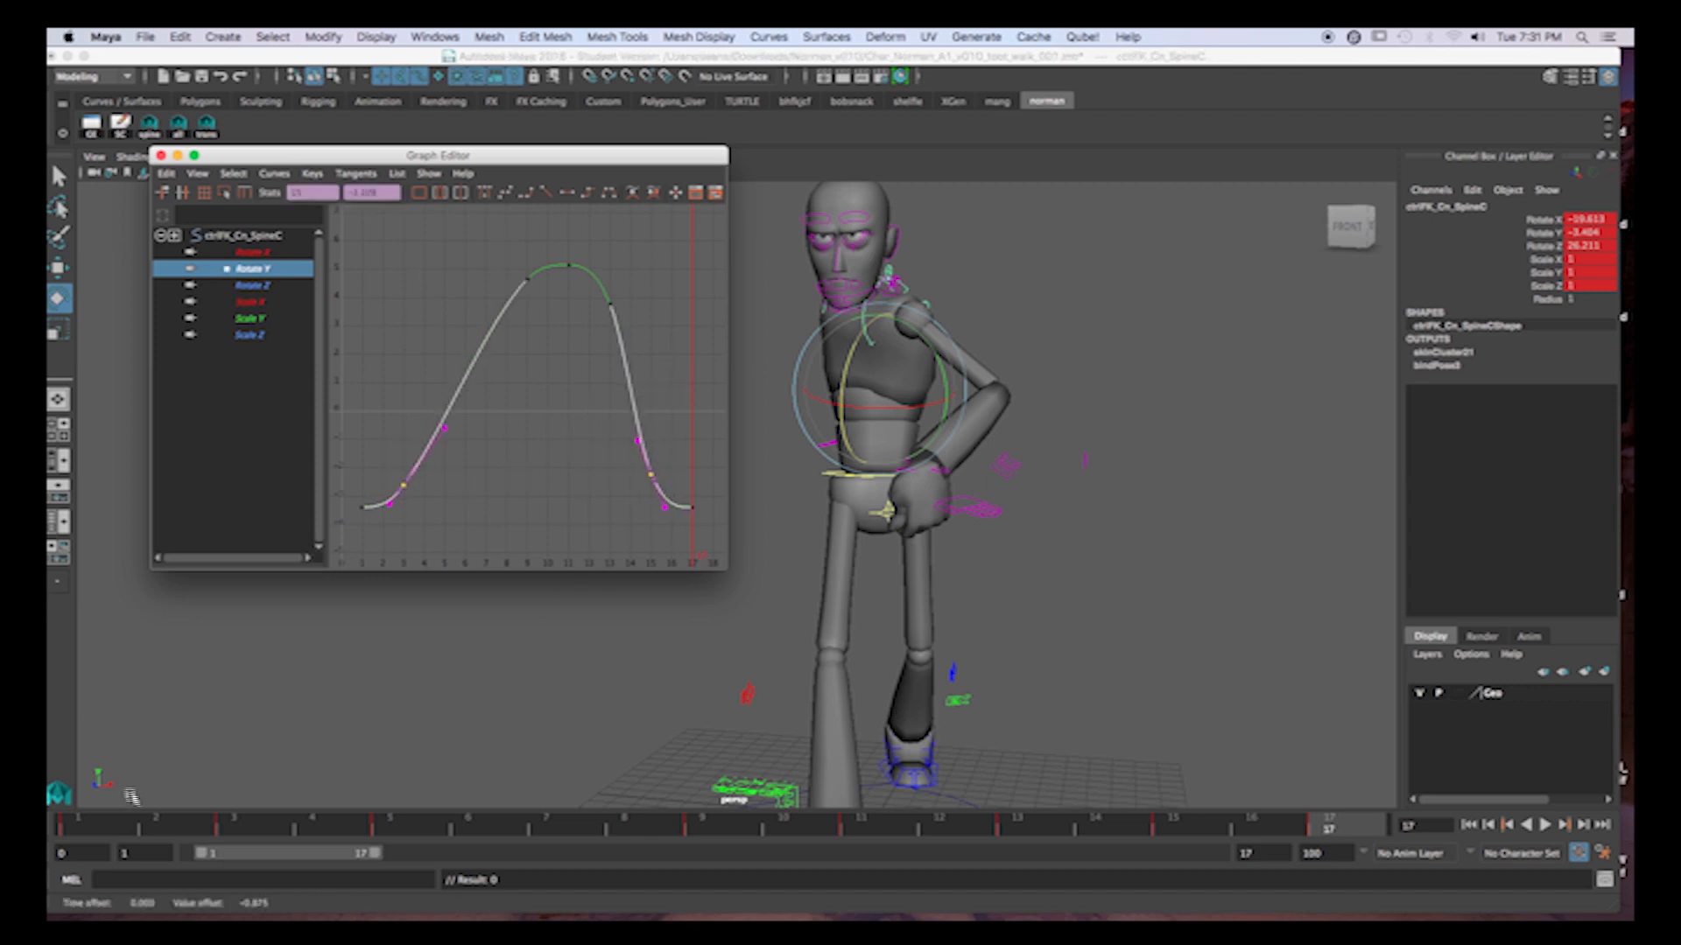
click(110, 830)
key(alt+v)
key(Escape)
Lower the Rotate X keys at frames 3 and 15 to ease the curve's ends, with frame 3 at about -17.63.
click(260, 285)
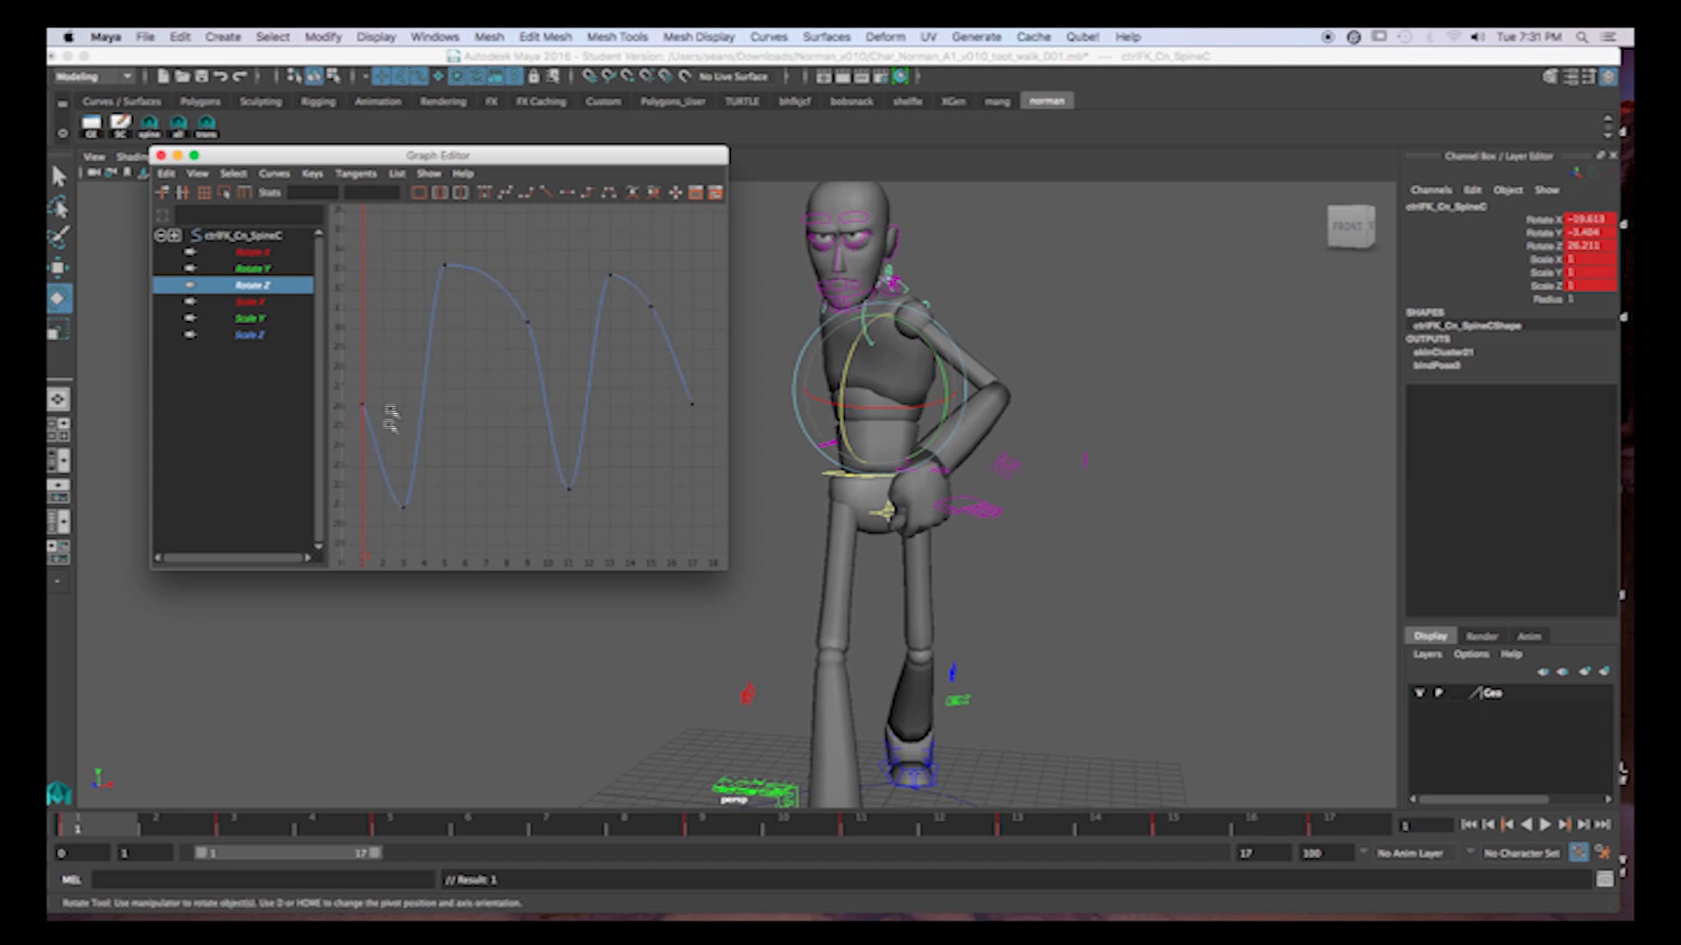
click(263, 253)
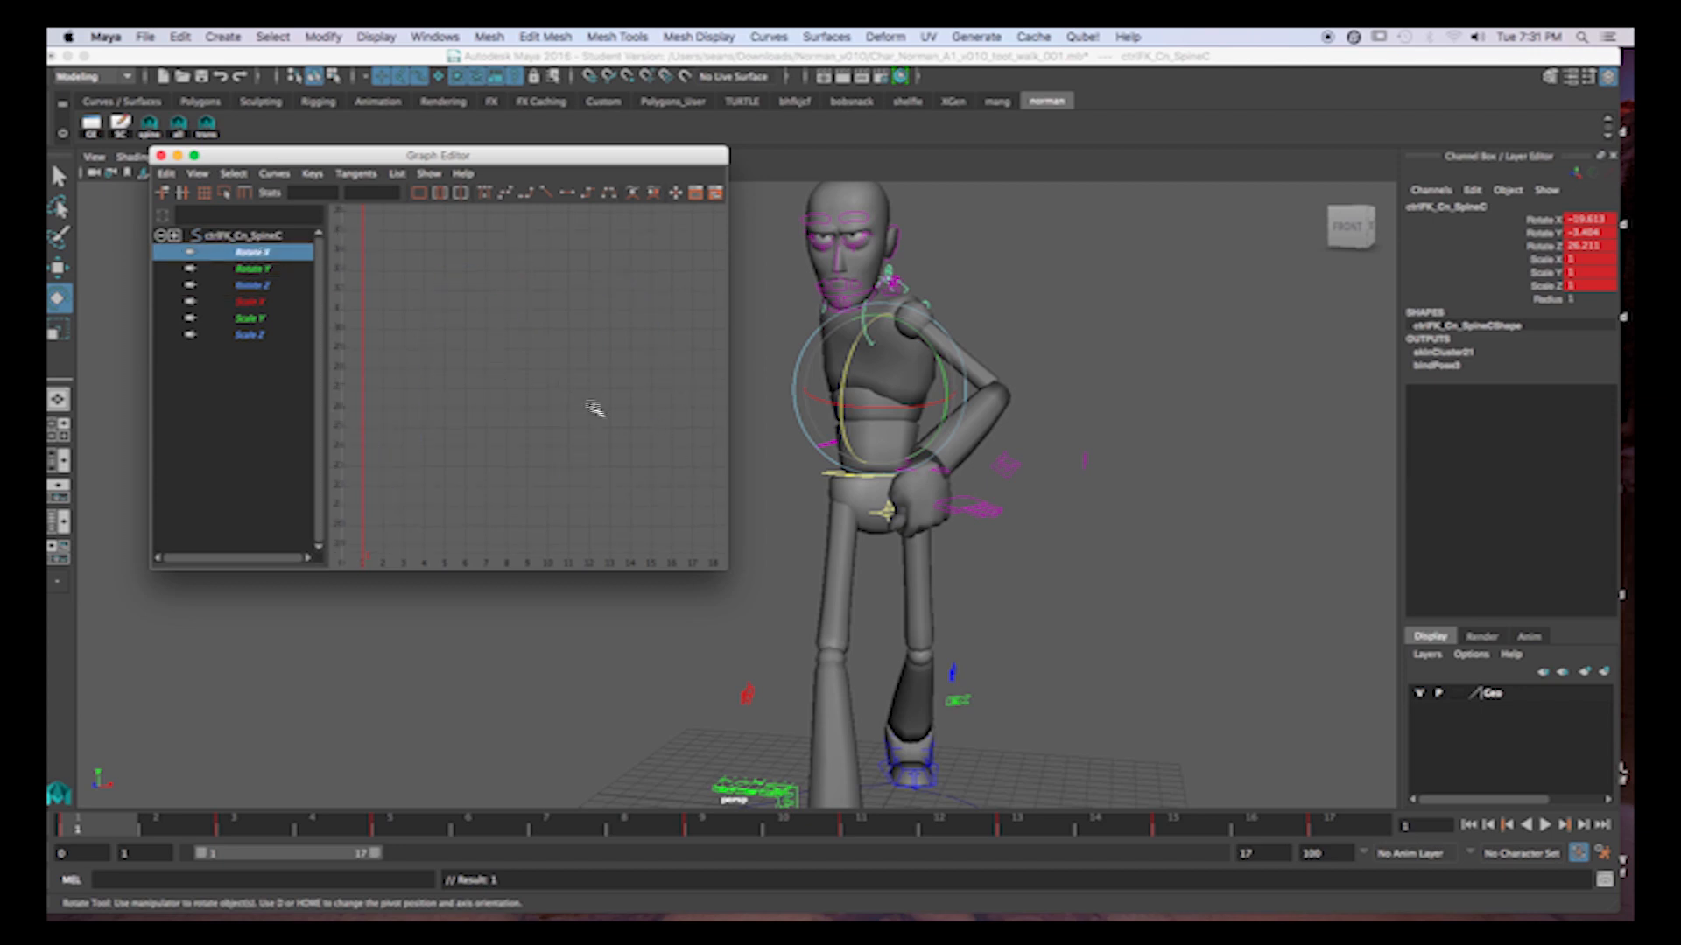
key(f)
drag(408, 399, 504, 464)
drag(390, 431, 434, 488)
shift+middle_drag(522, 399, 522, 429)
drag(628, 367, 679, 405)
shift+middle_drag(686, 356, 669, 420)
Try to smooth the Rotate X curve around frame 11 by reshaping that key's outgoing tangent.
drag(553, 259, 582, 320)
click(582, 320)
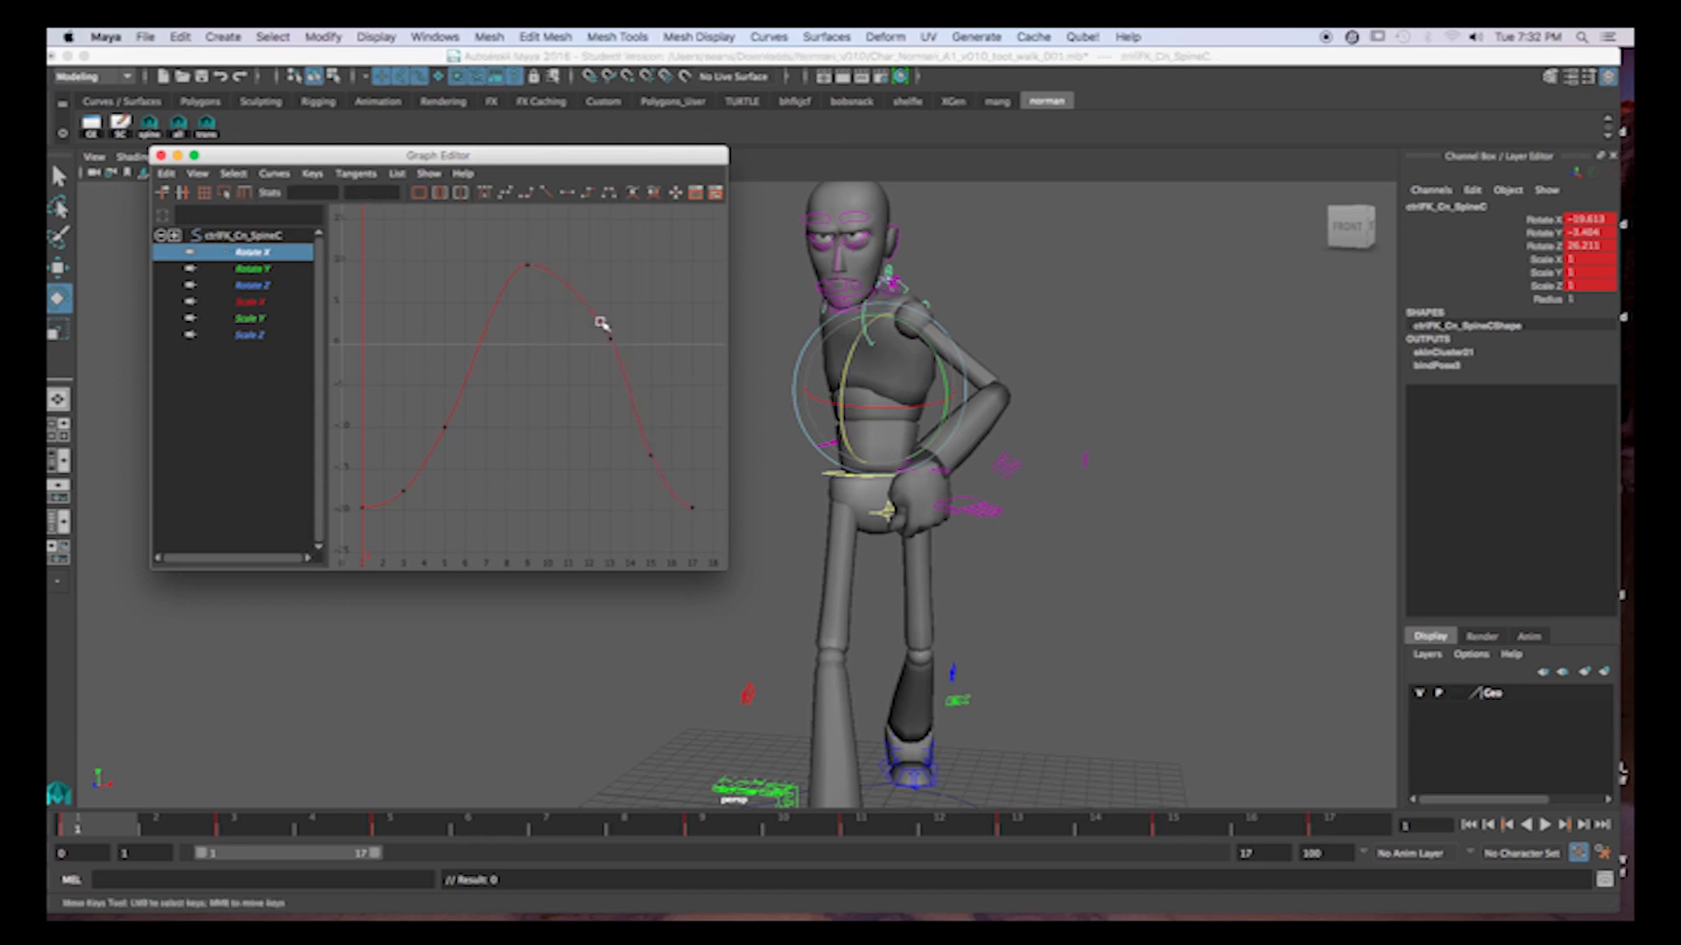
key(z)
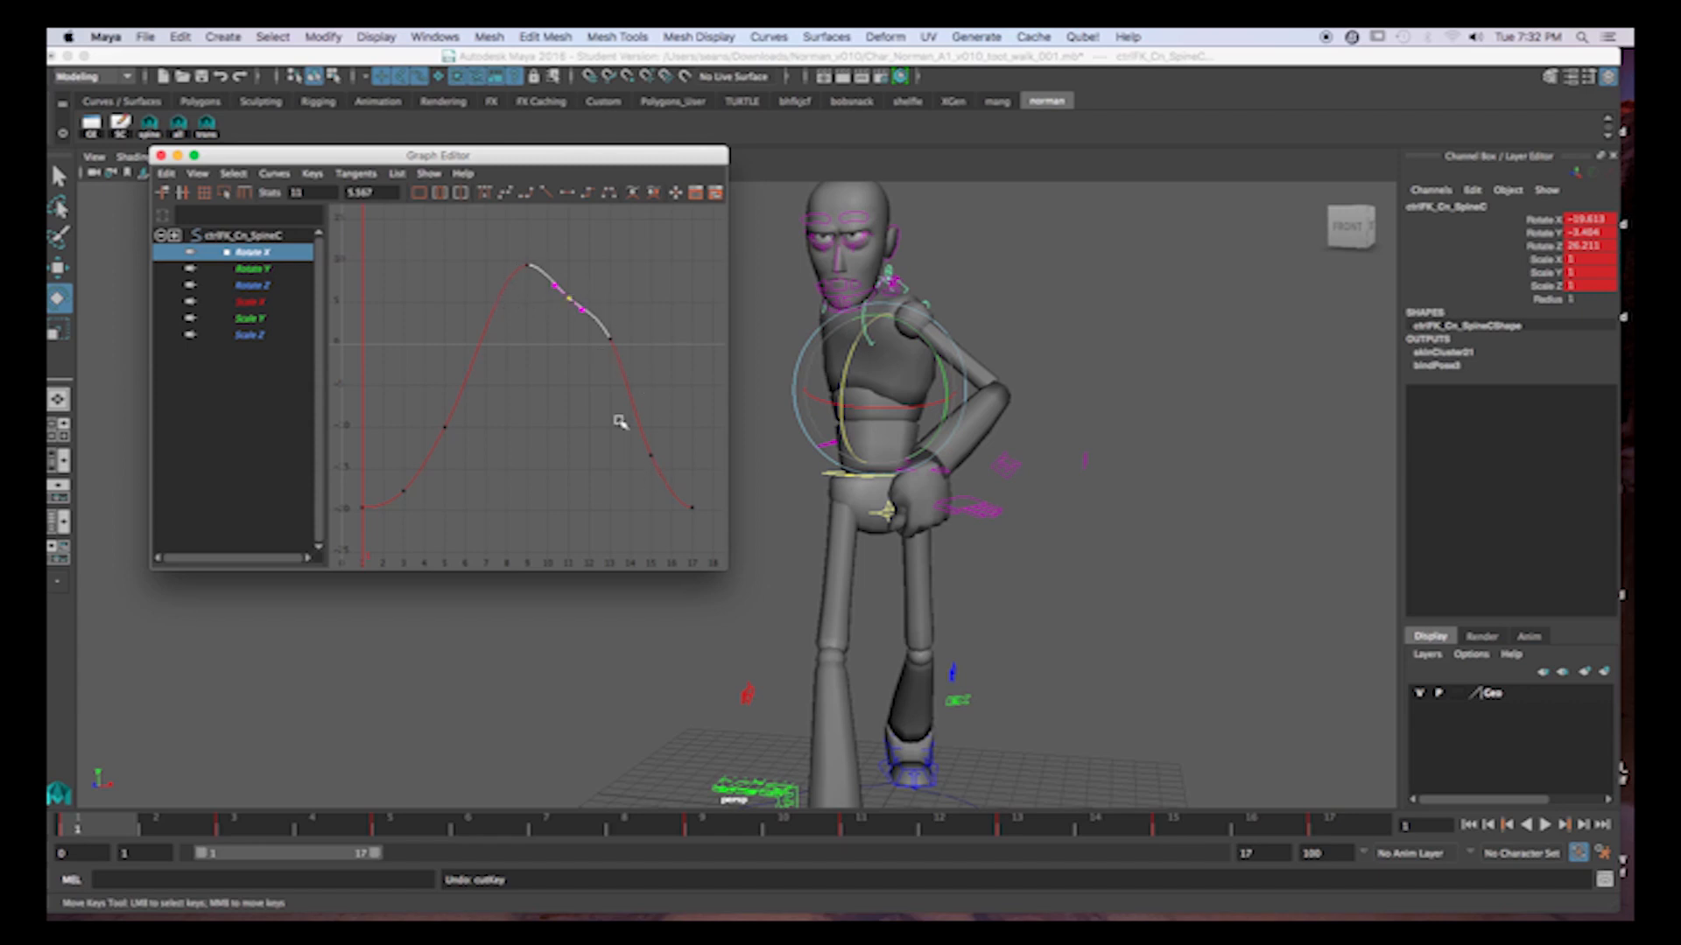
drag(575, 302, 596, 319)
middle_drag(630, 303, 632, 300)
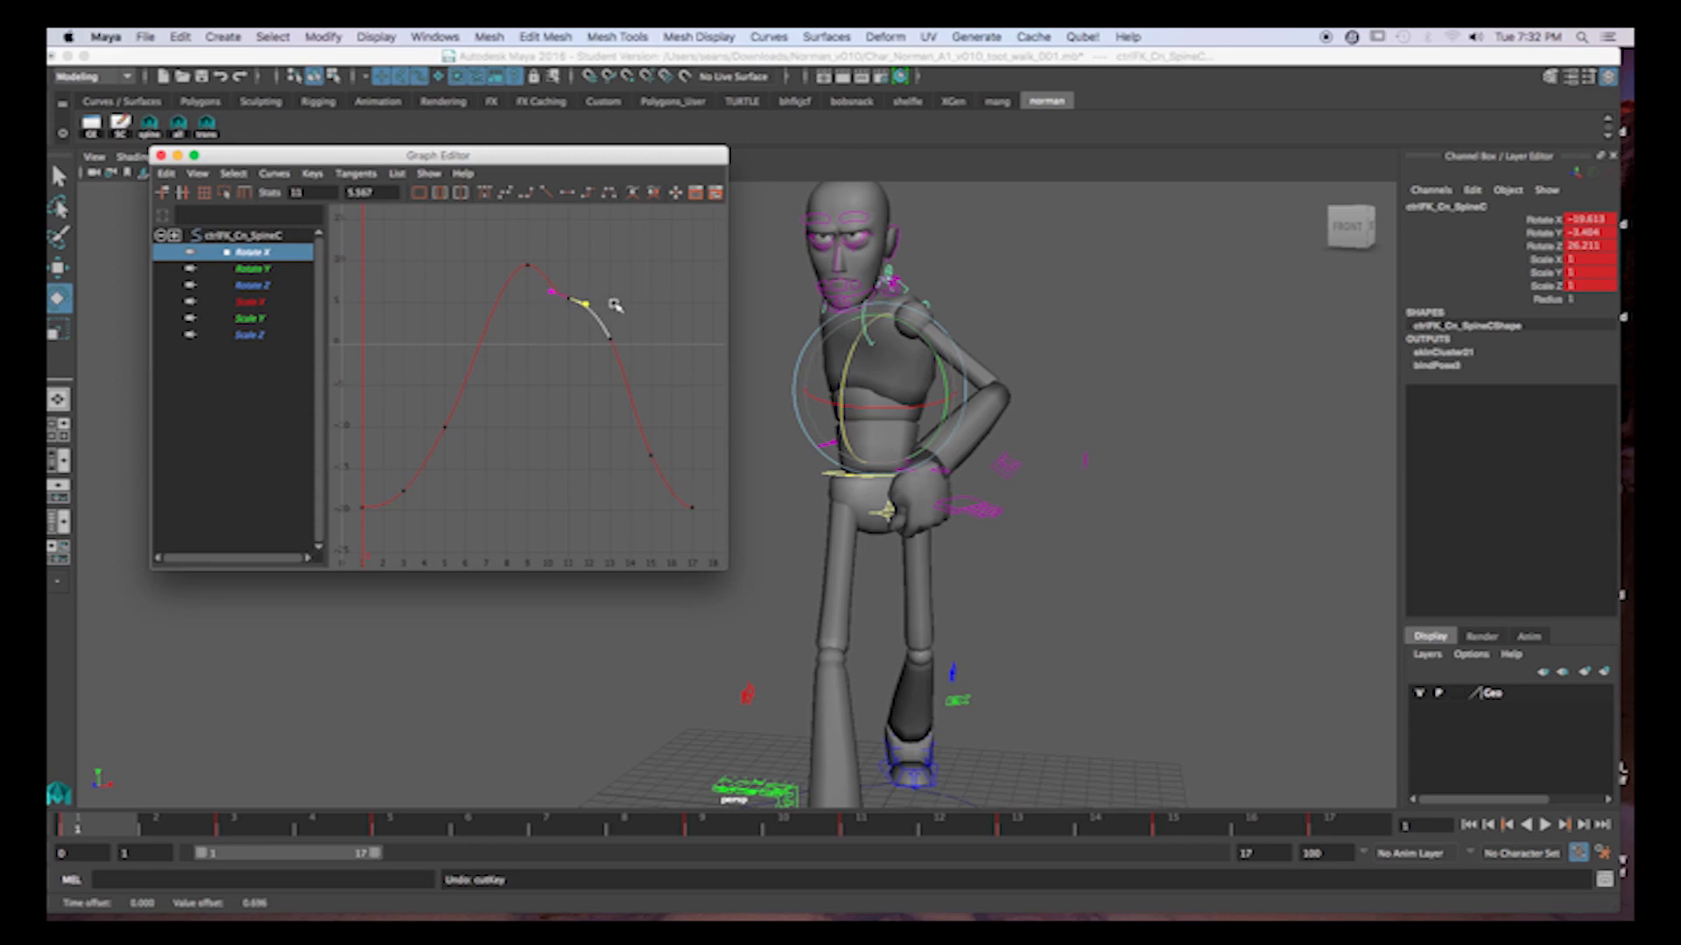
Delete the frame 11 key from the Rotate X curve and remove the spine control's static channels.
drag(558, 271, 580, 305)
key(Delete)
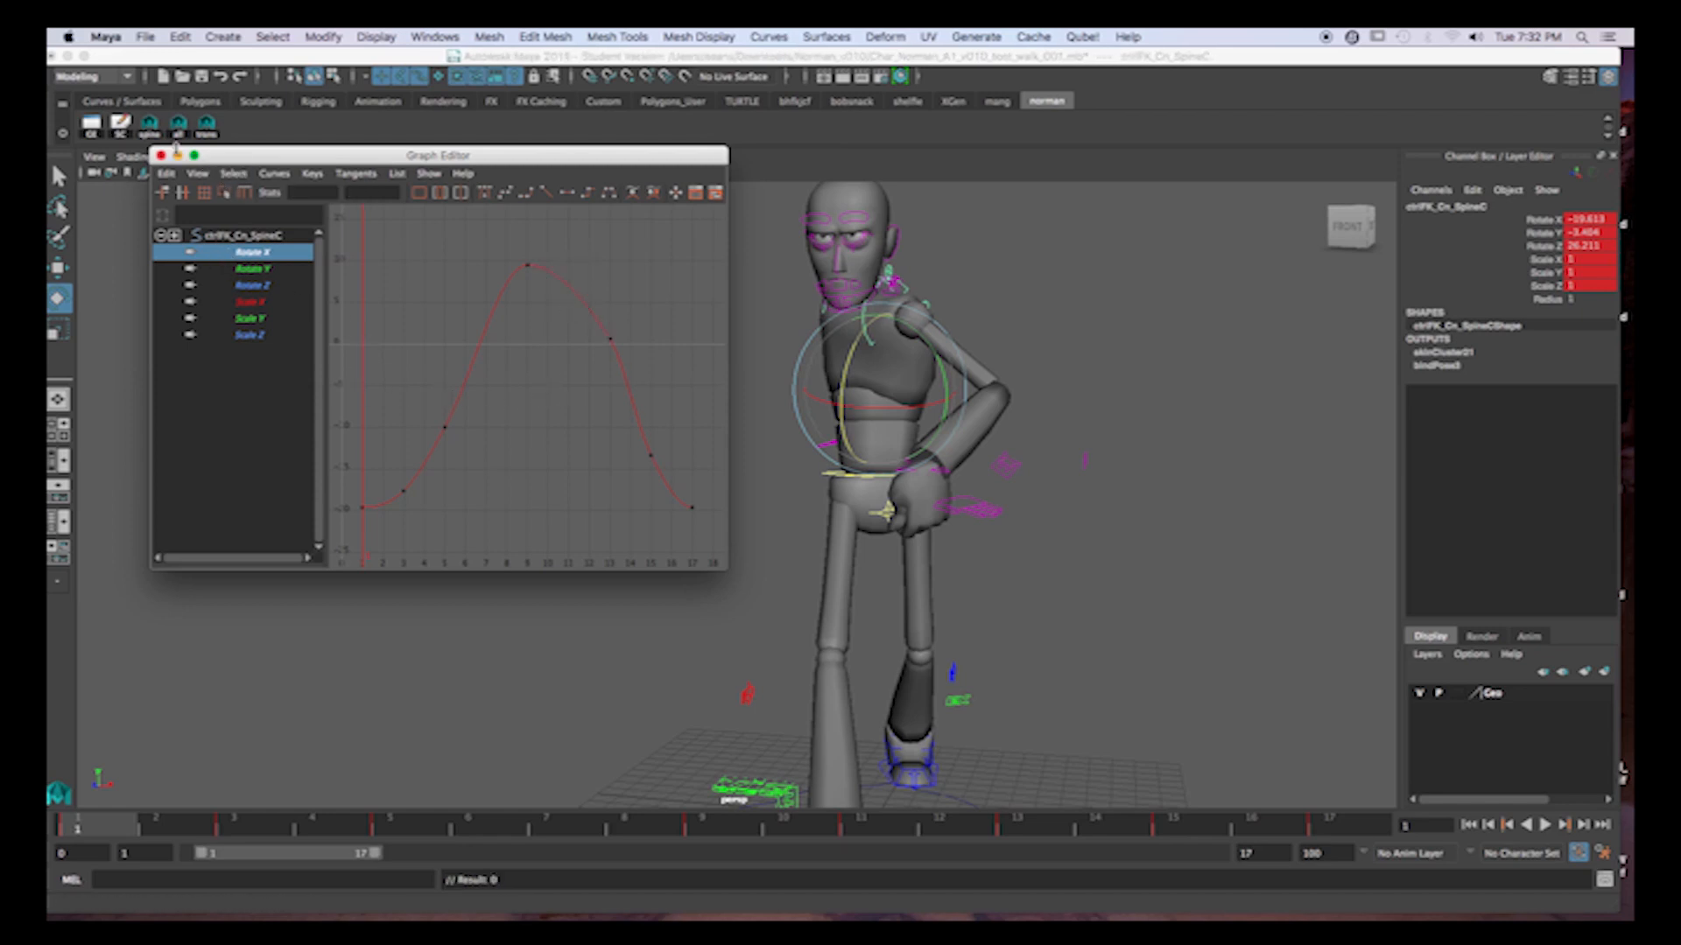
click(121, 128)
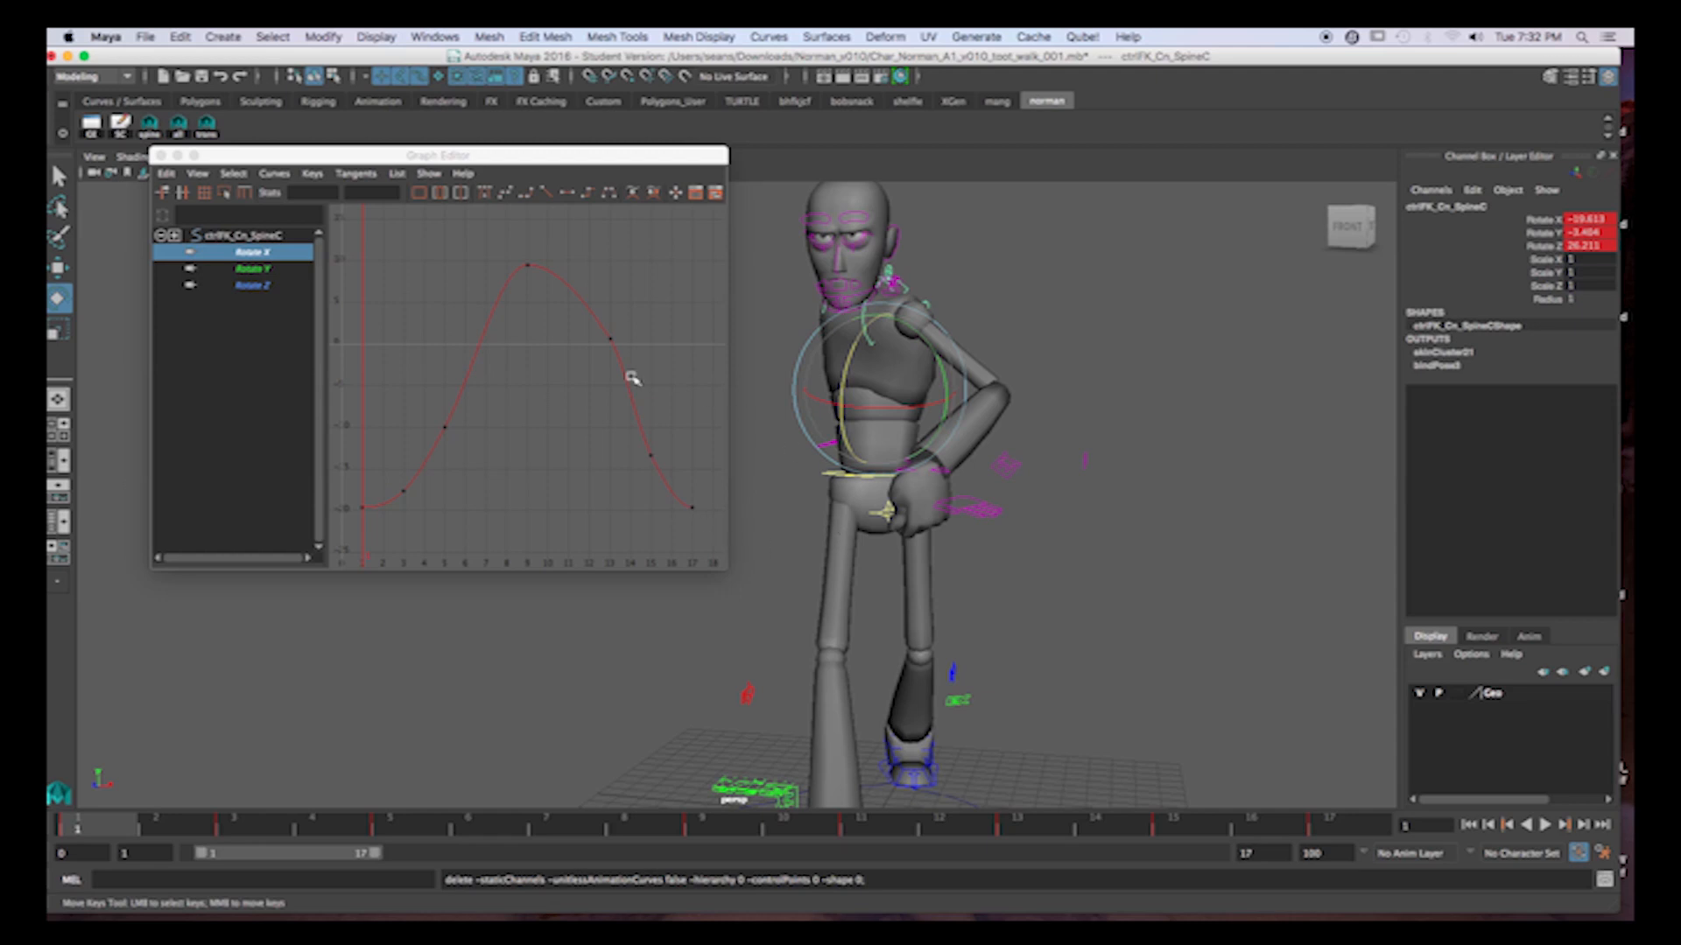
Lower the frame 11 key of the Rotate Z curve to about 20.862 to match the frame 3 low point.
click(254, 286)
key(f)
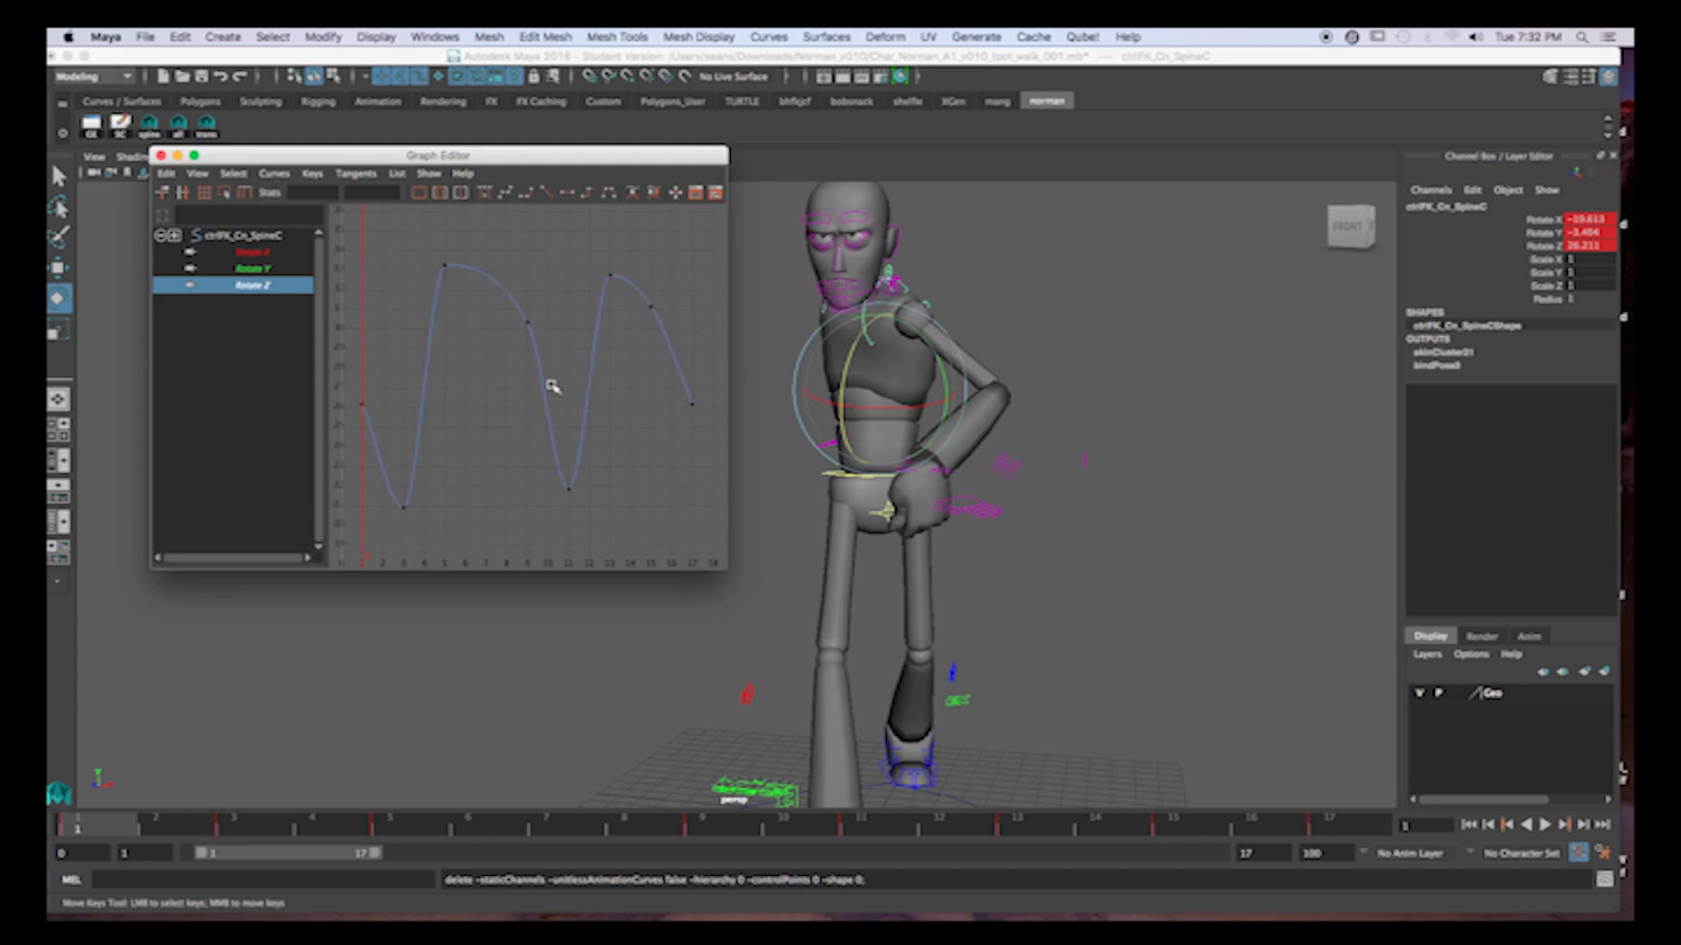
alt+drag(935, 471, 998, 443)
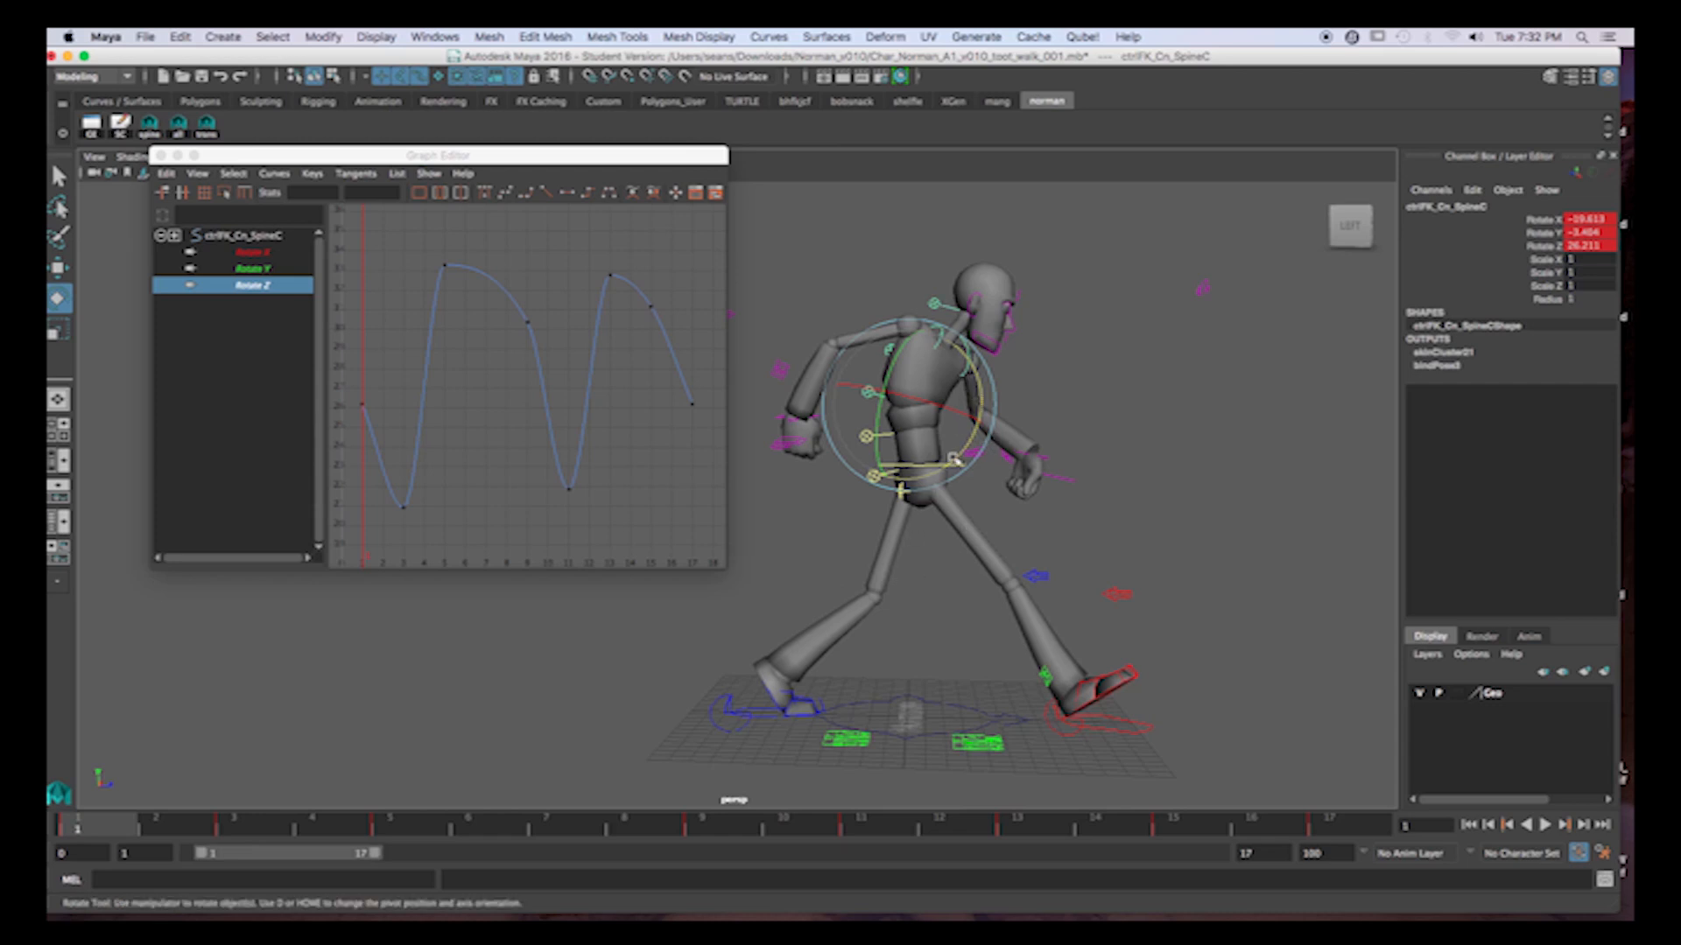
scroll(604, 400, down, 3)
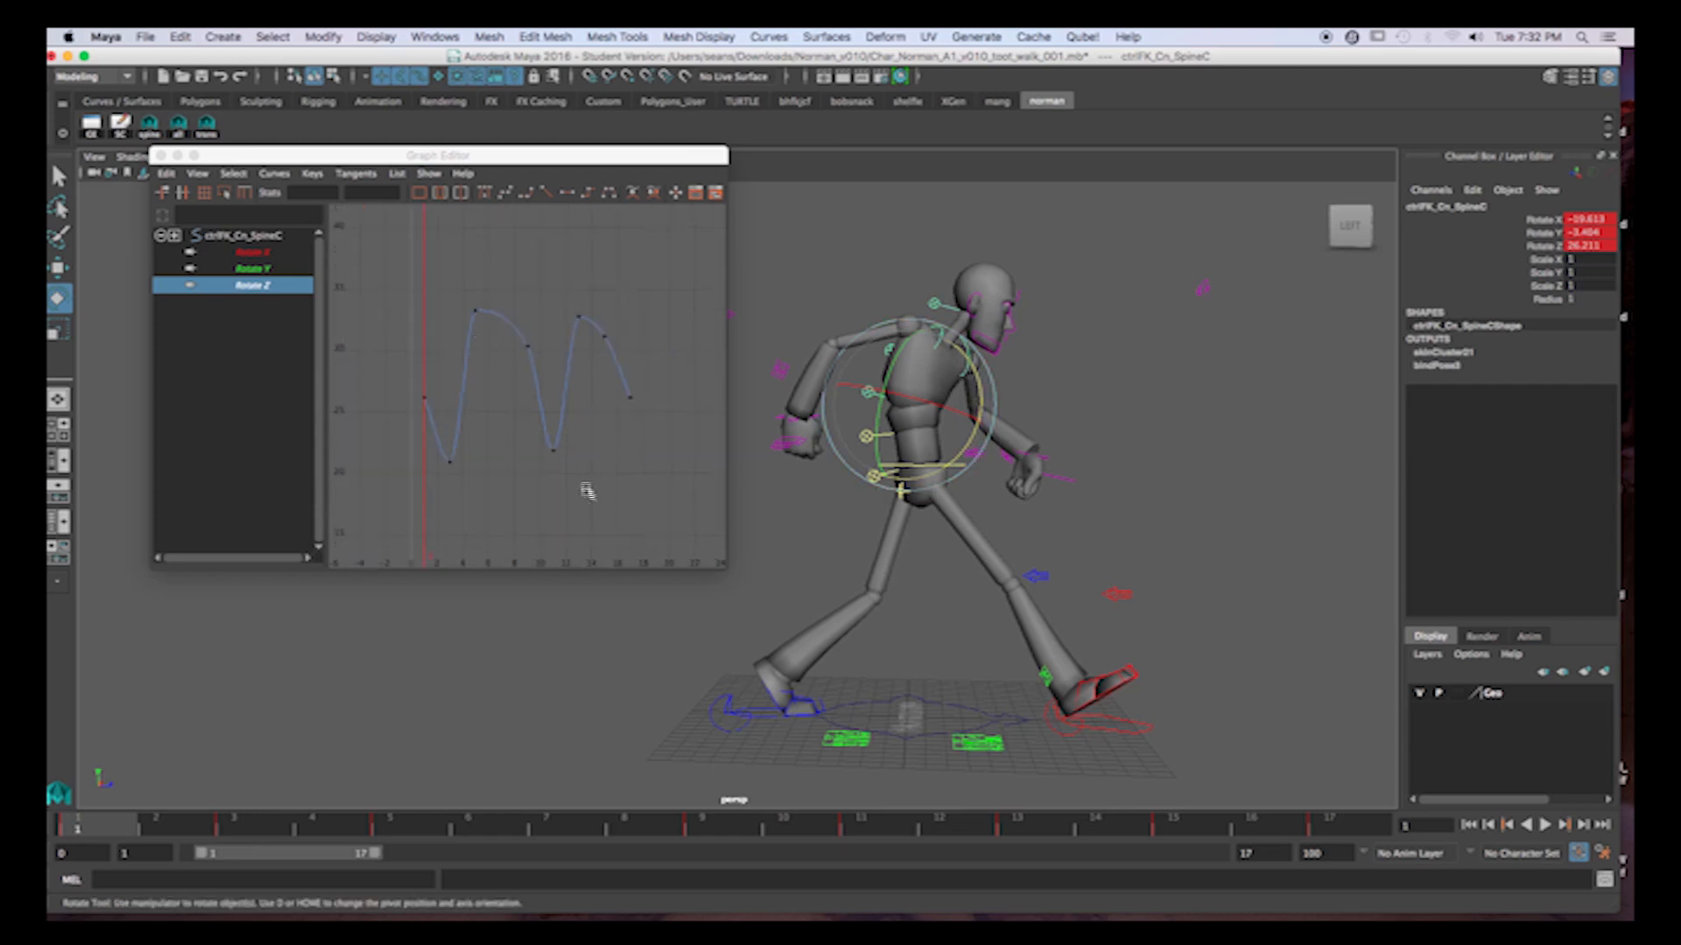
click(550, 455)
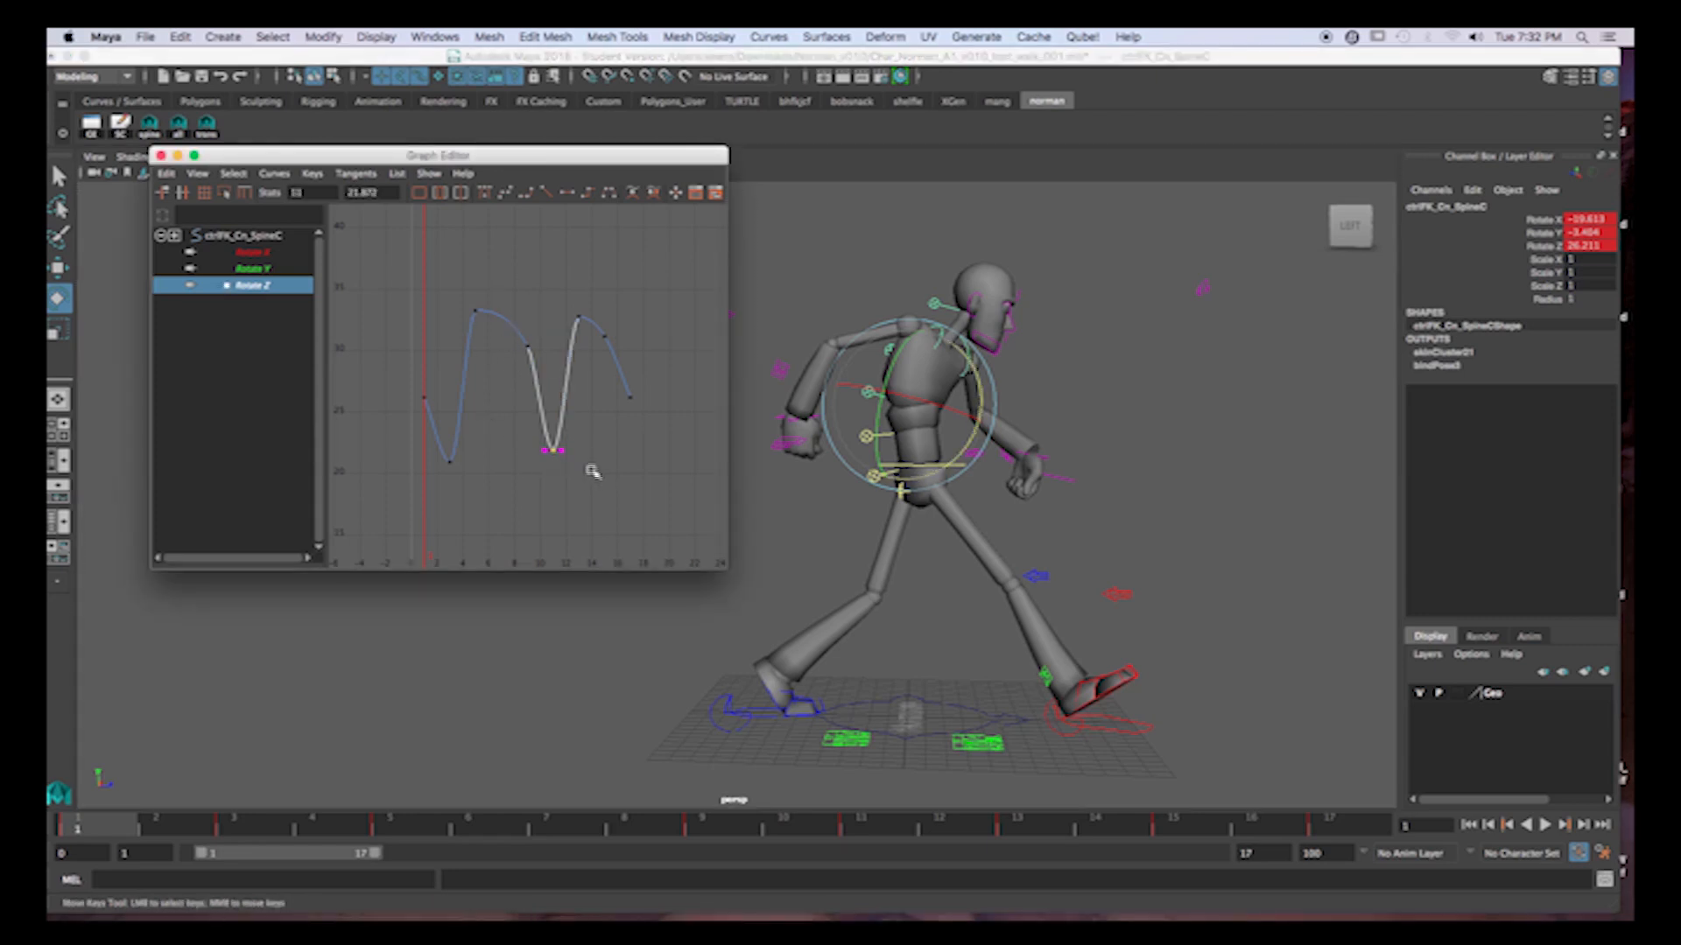
middle_drag(594, 429, 590, 444)
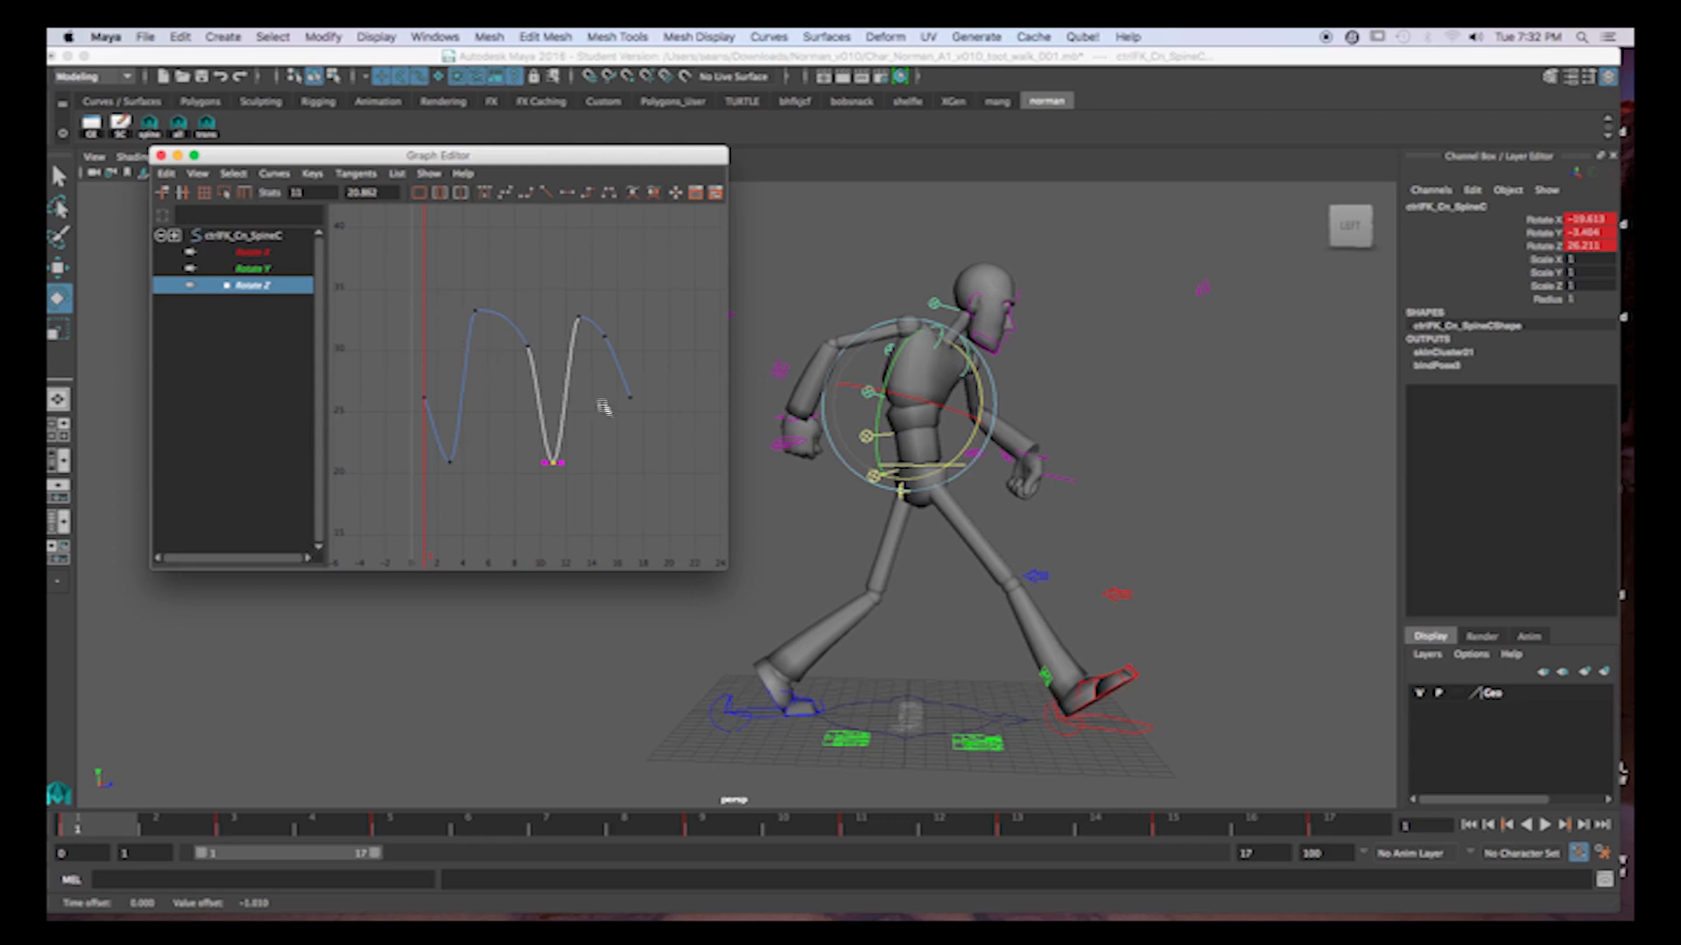
drag(121, 829, 265, 832)
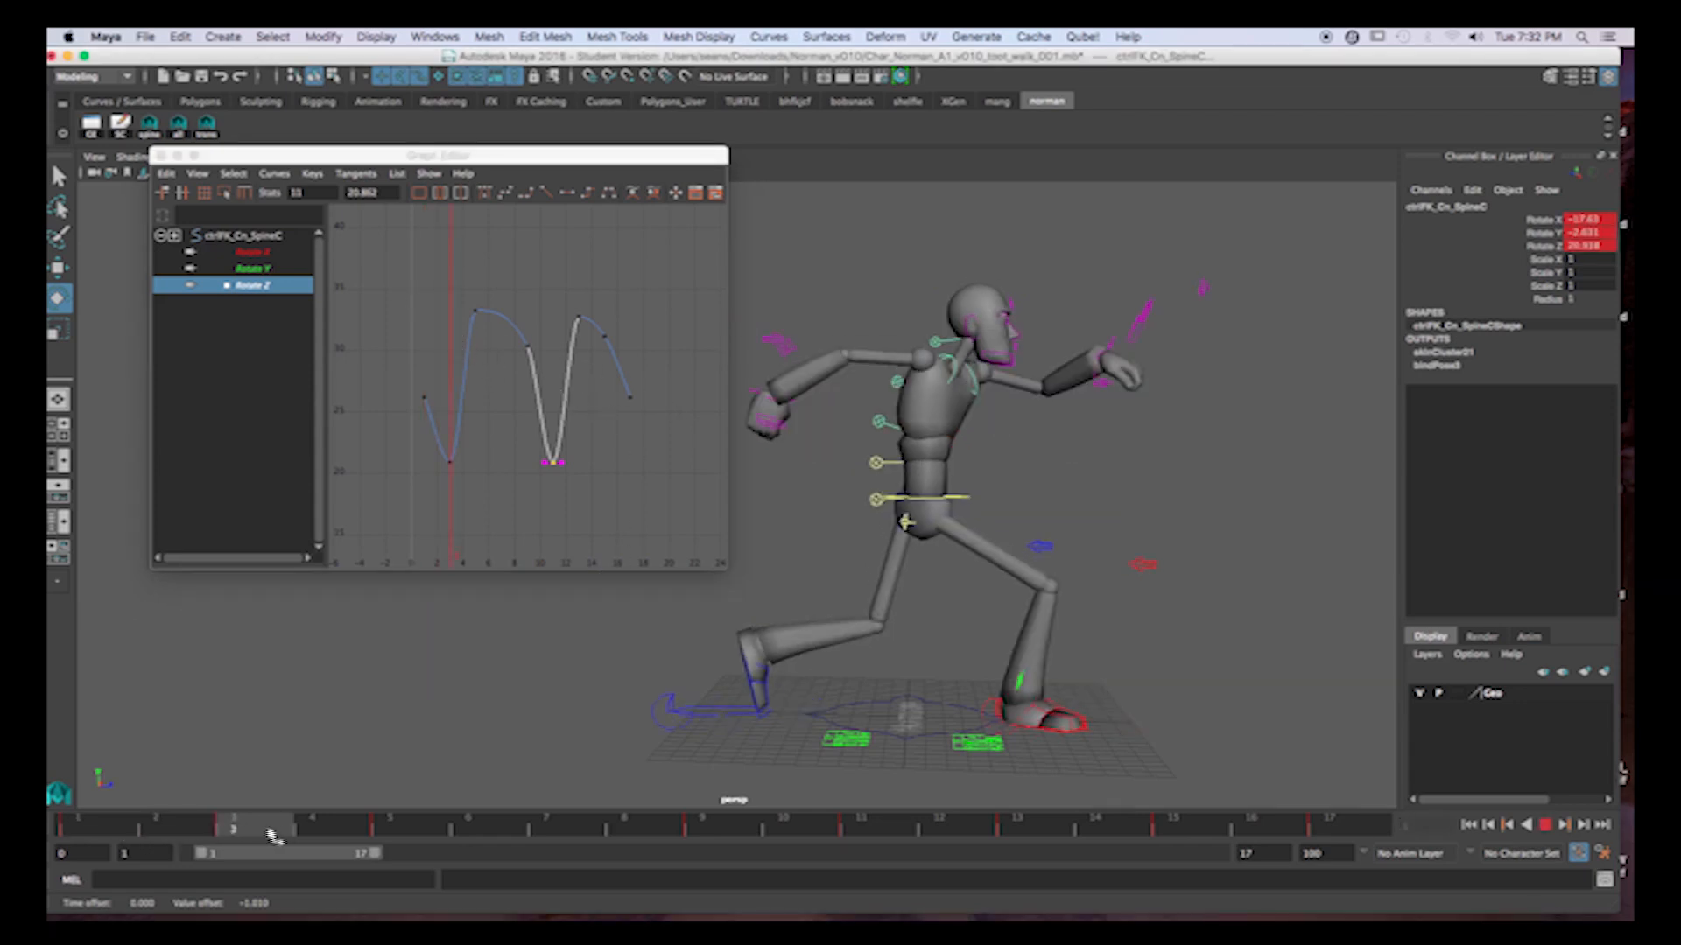
Scale all keys of the Rotate Z curve vertically to strongly exaggerate the spine's forward and back bend.
drag(365, 269, 696, 520)
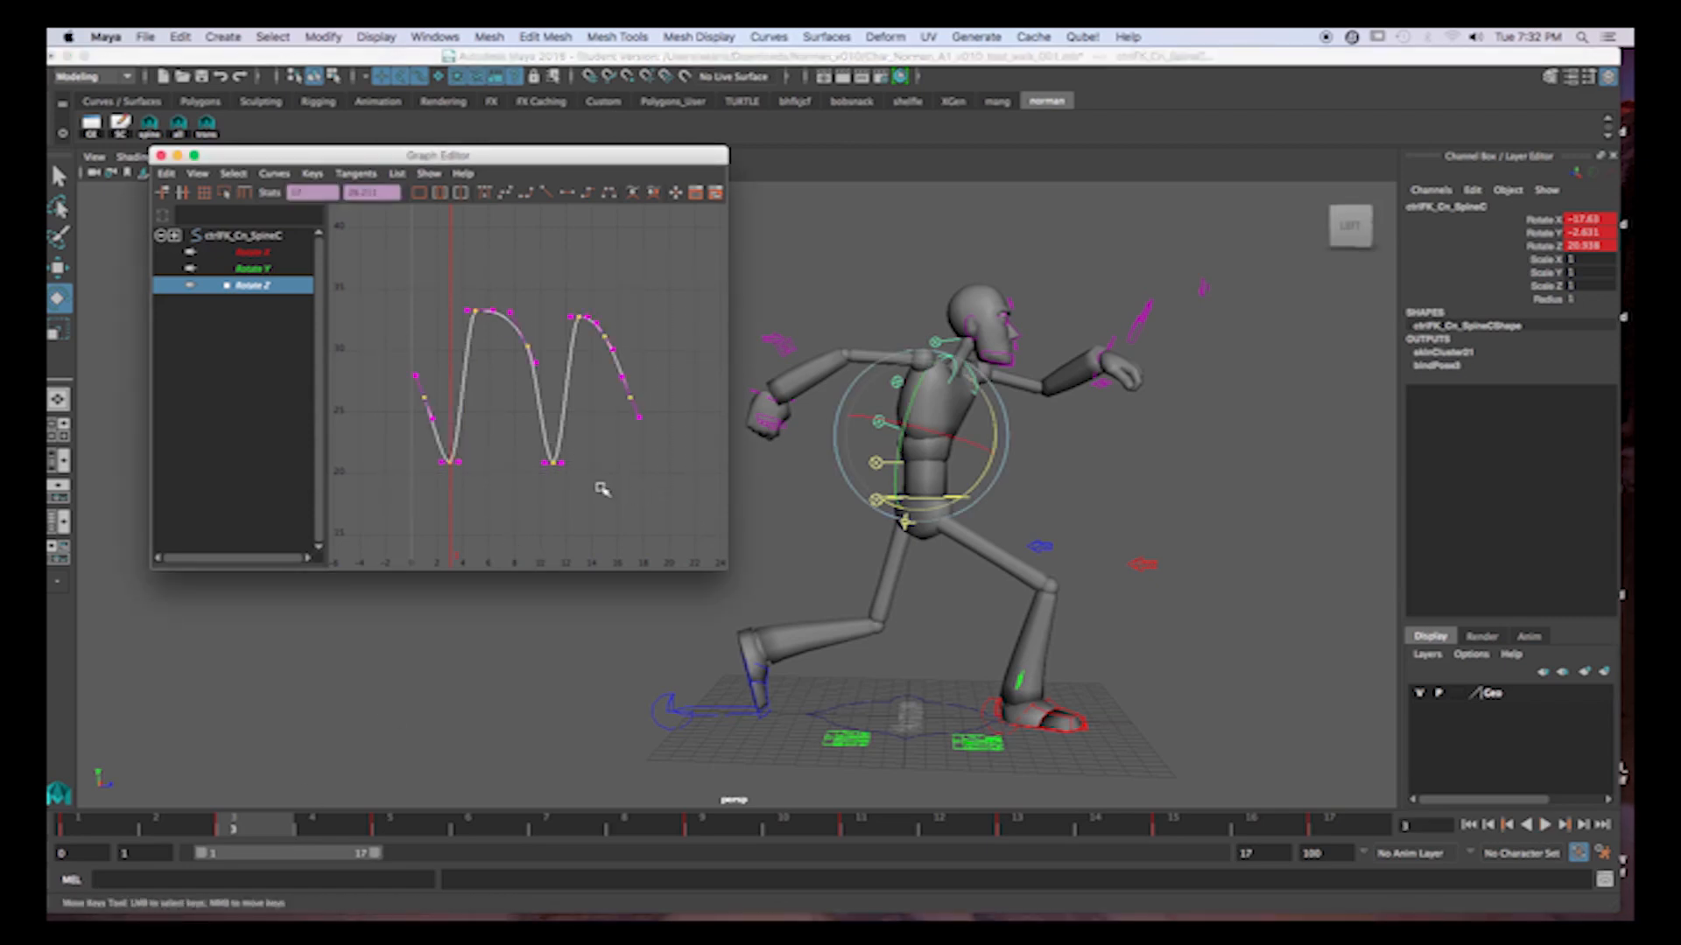
key(r)
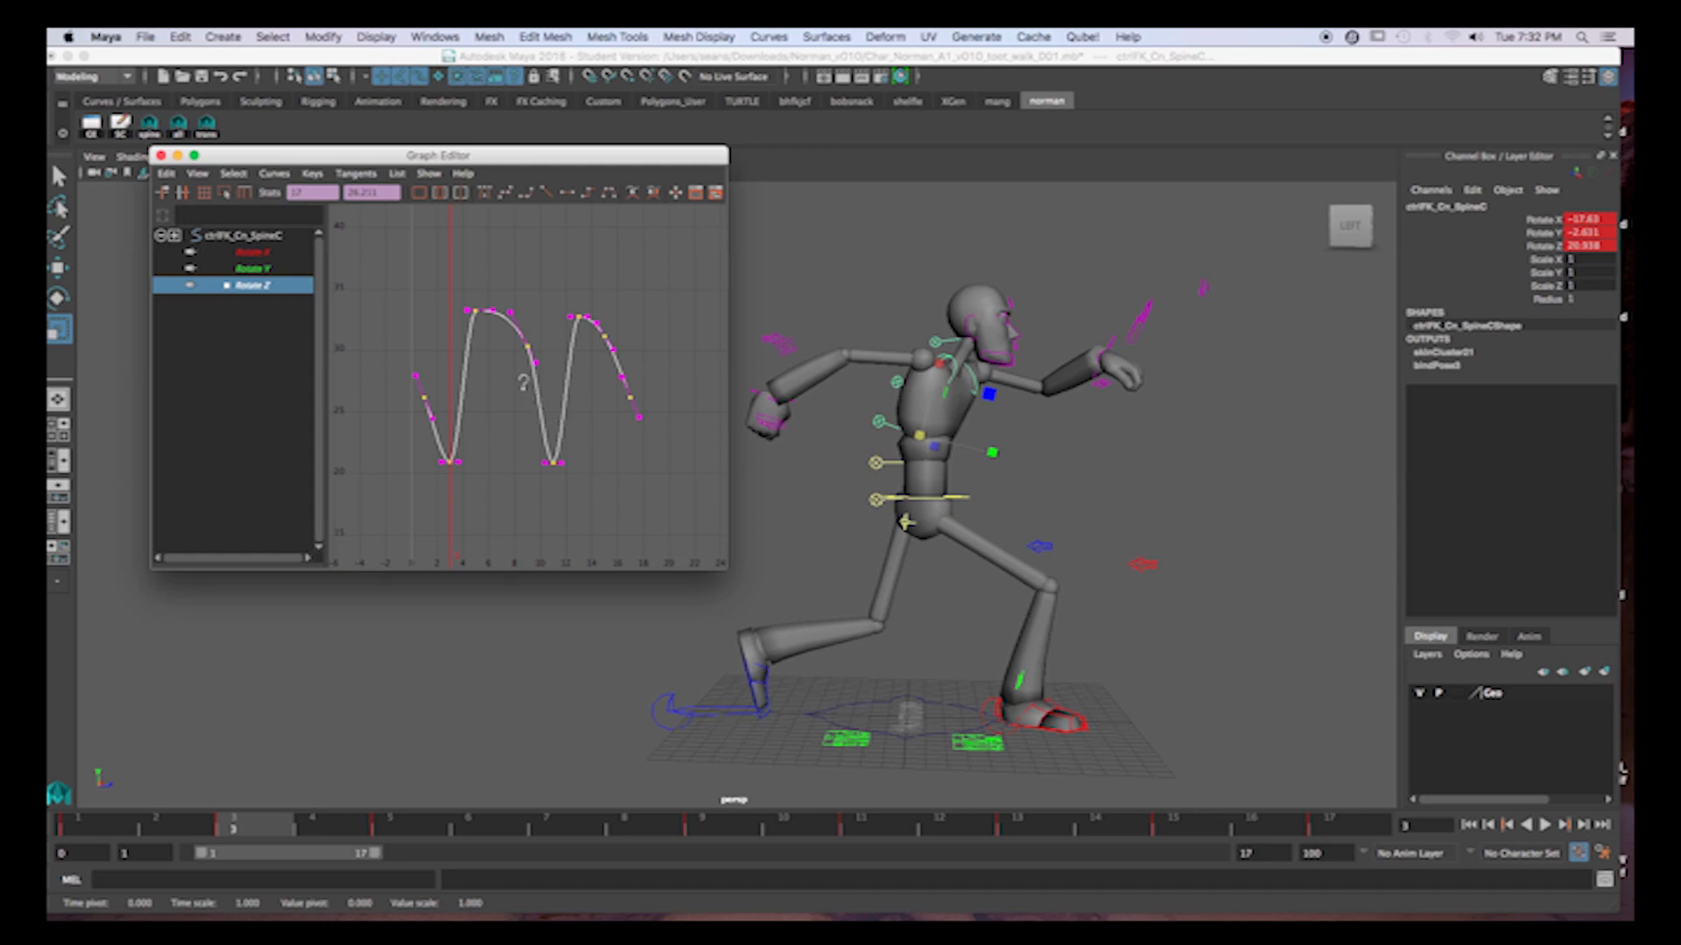
drag(523, 392, 523, 403)
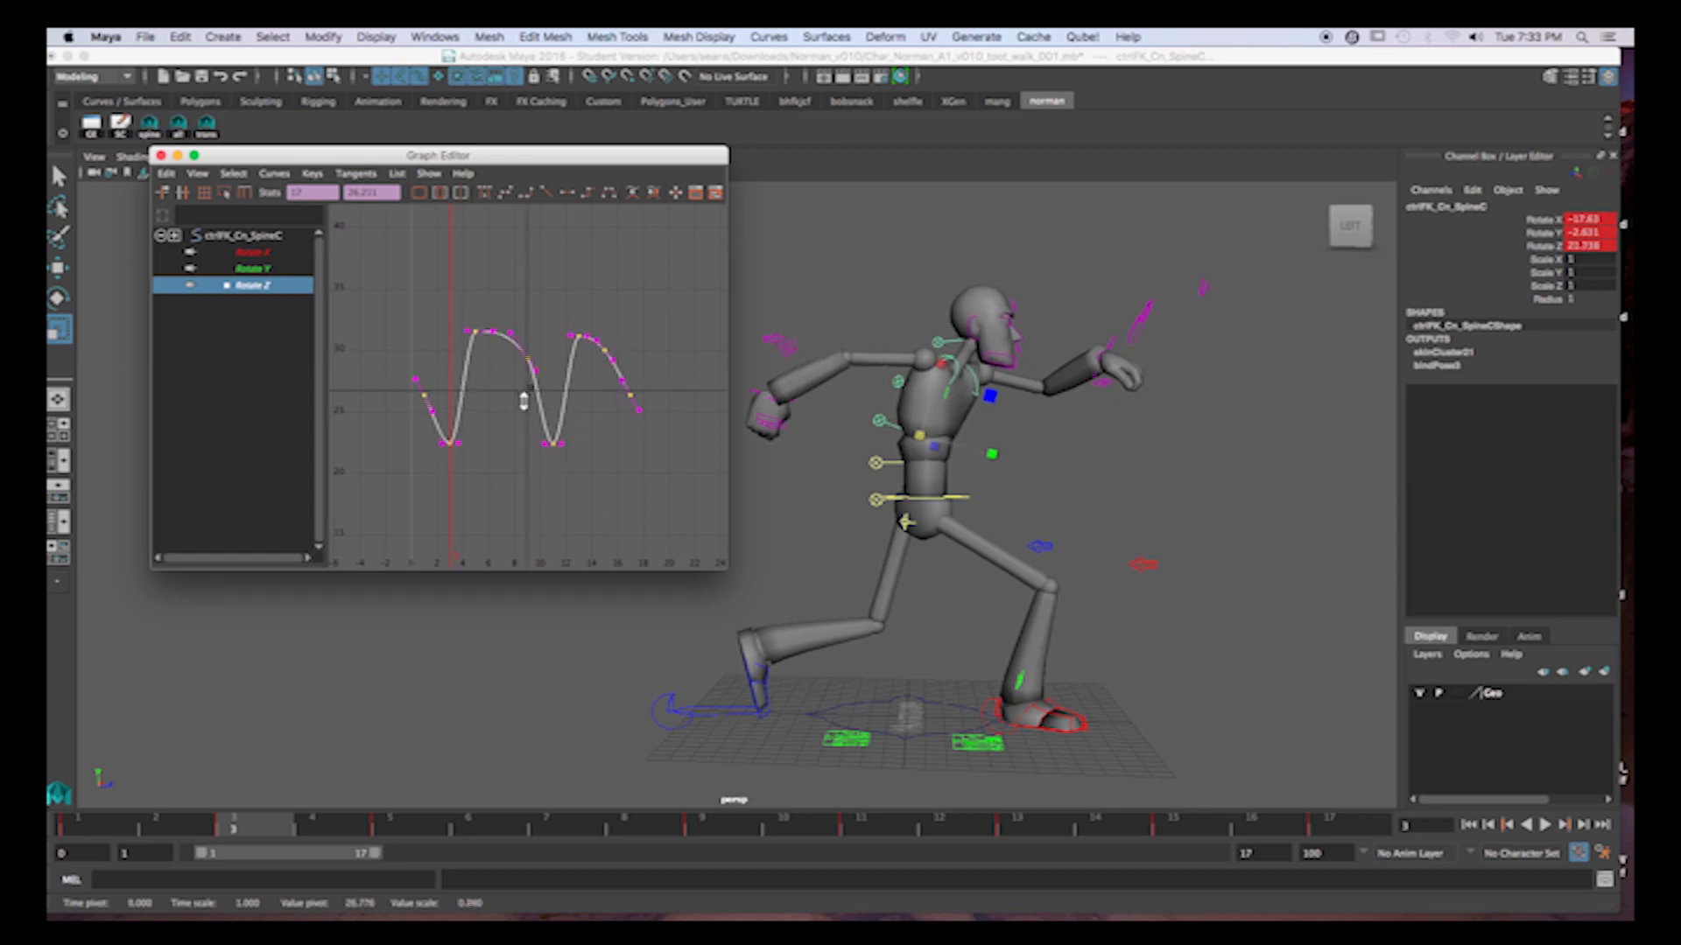
middle_drag(524, 404, 542, 261)
drag(112, 823, 77, 781)
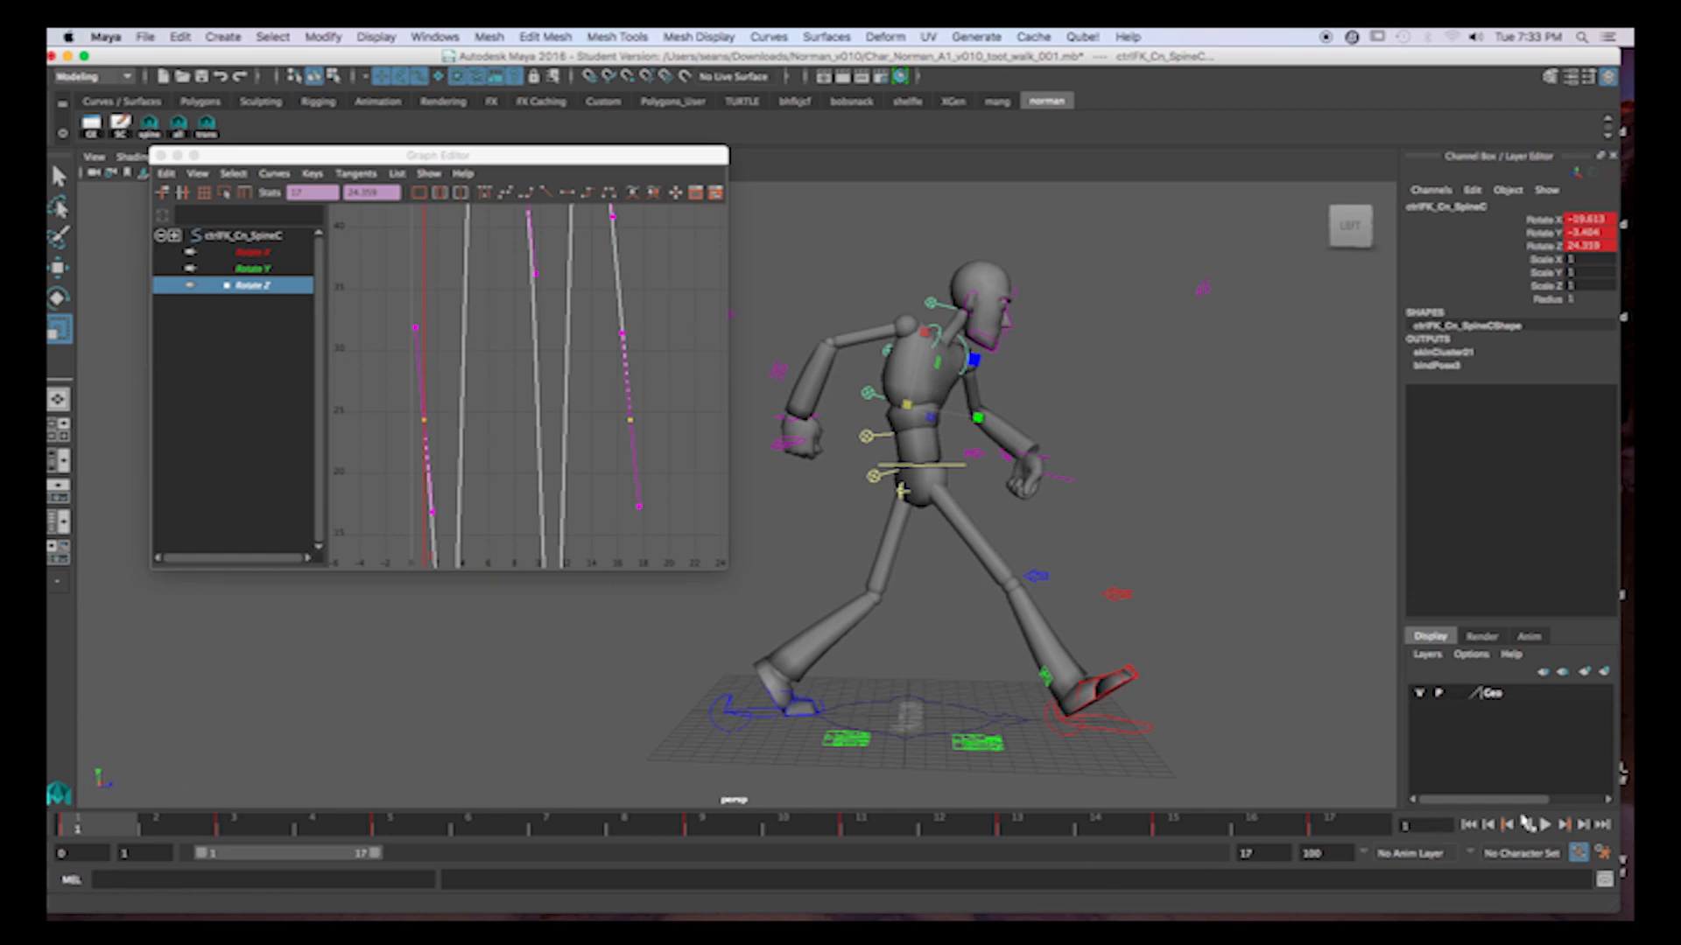
Play back the exaggerated spine motion and undo the last vertical scaling of the Rotate Z curve.
click(1545, 824)
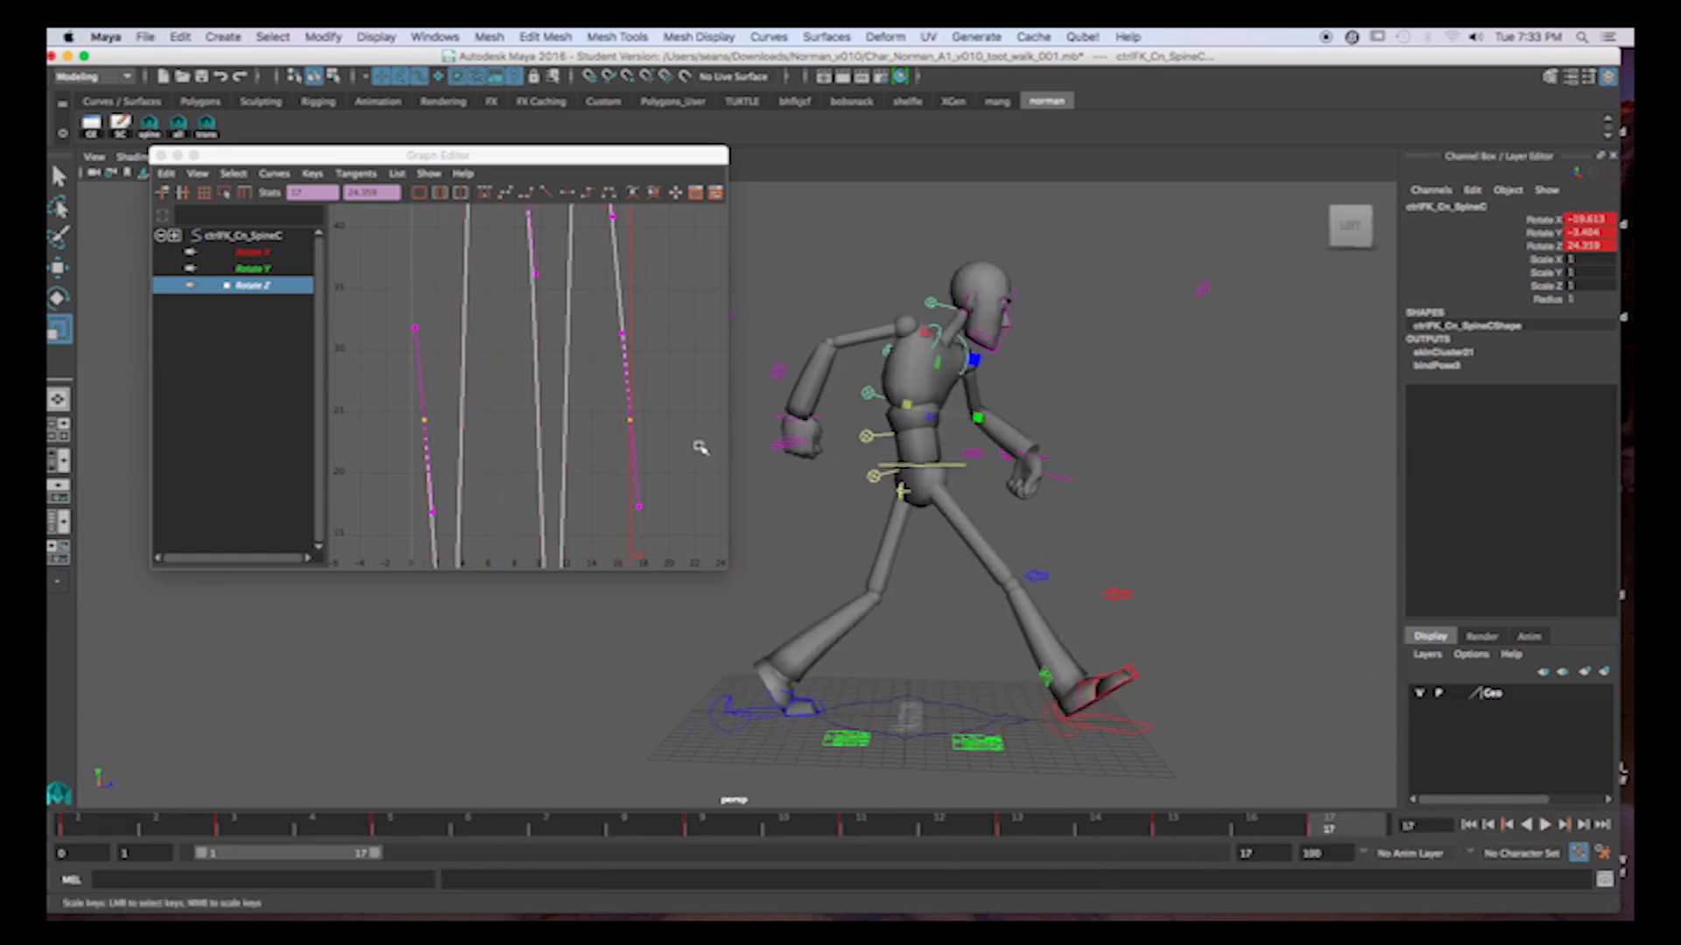
key(ctrl+z)
scroll(574, 420, down, 3)
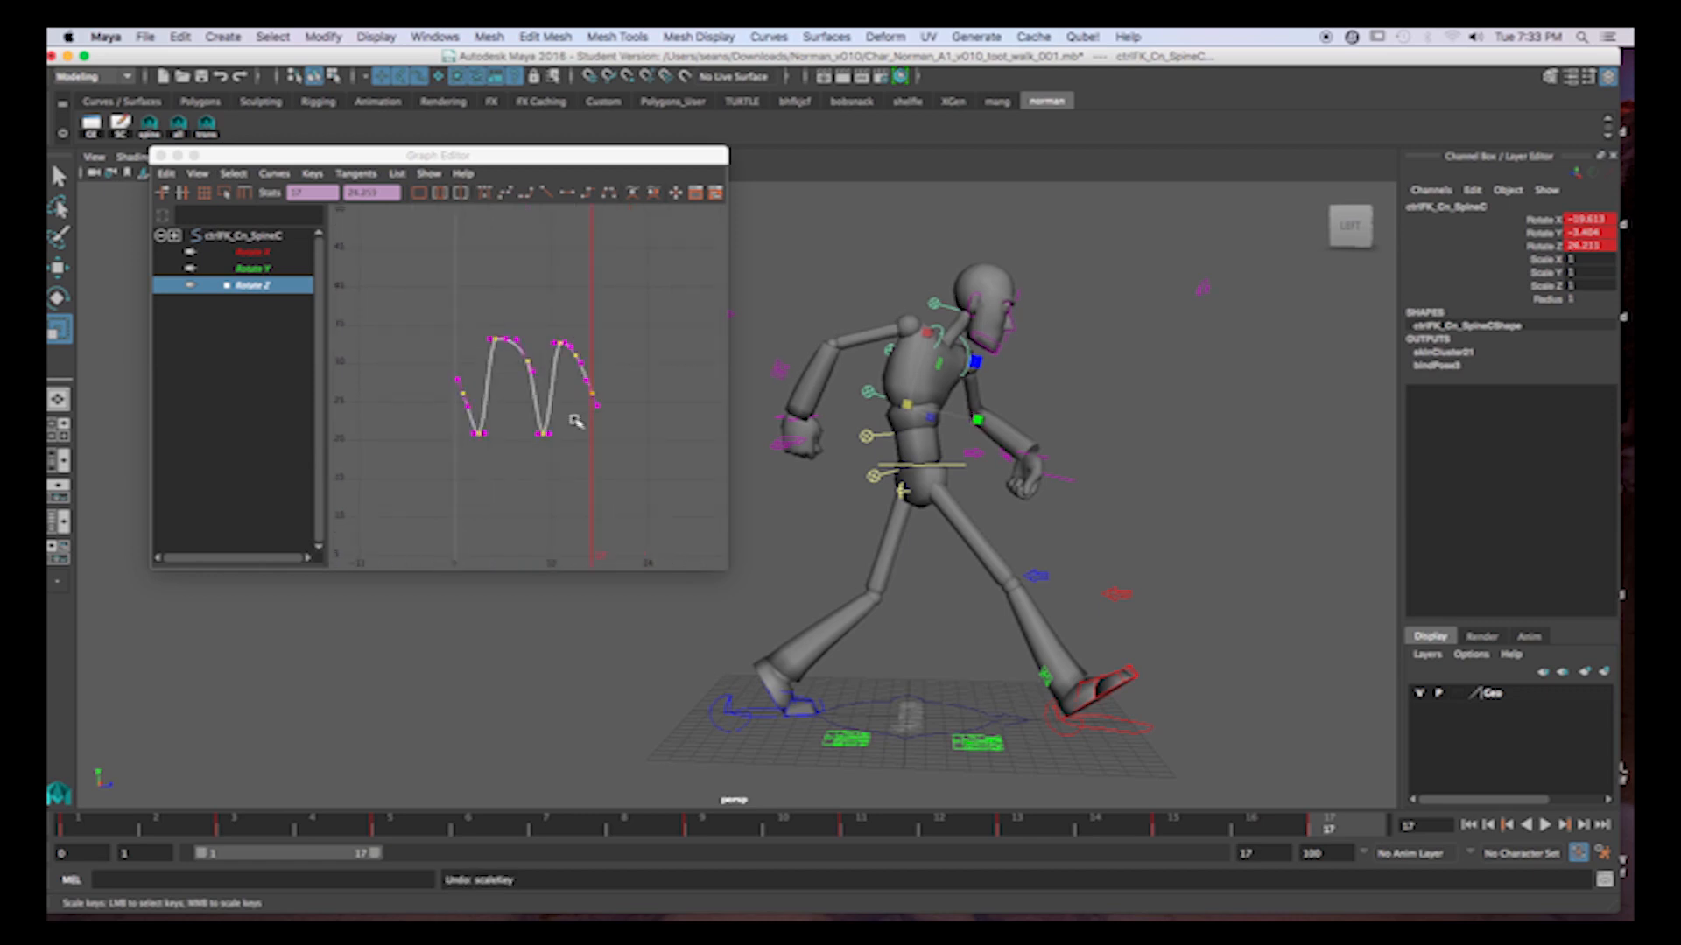
scroll(577, 420, up, 2)
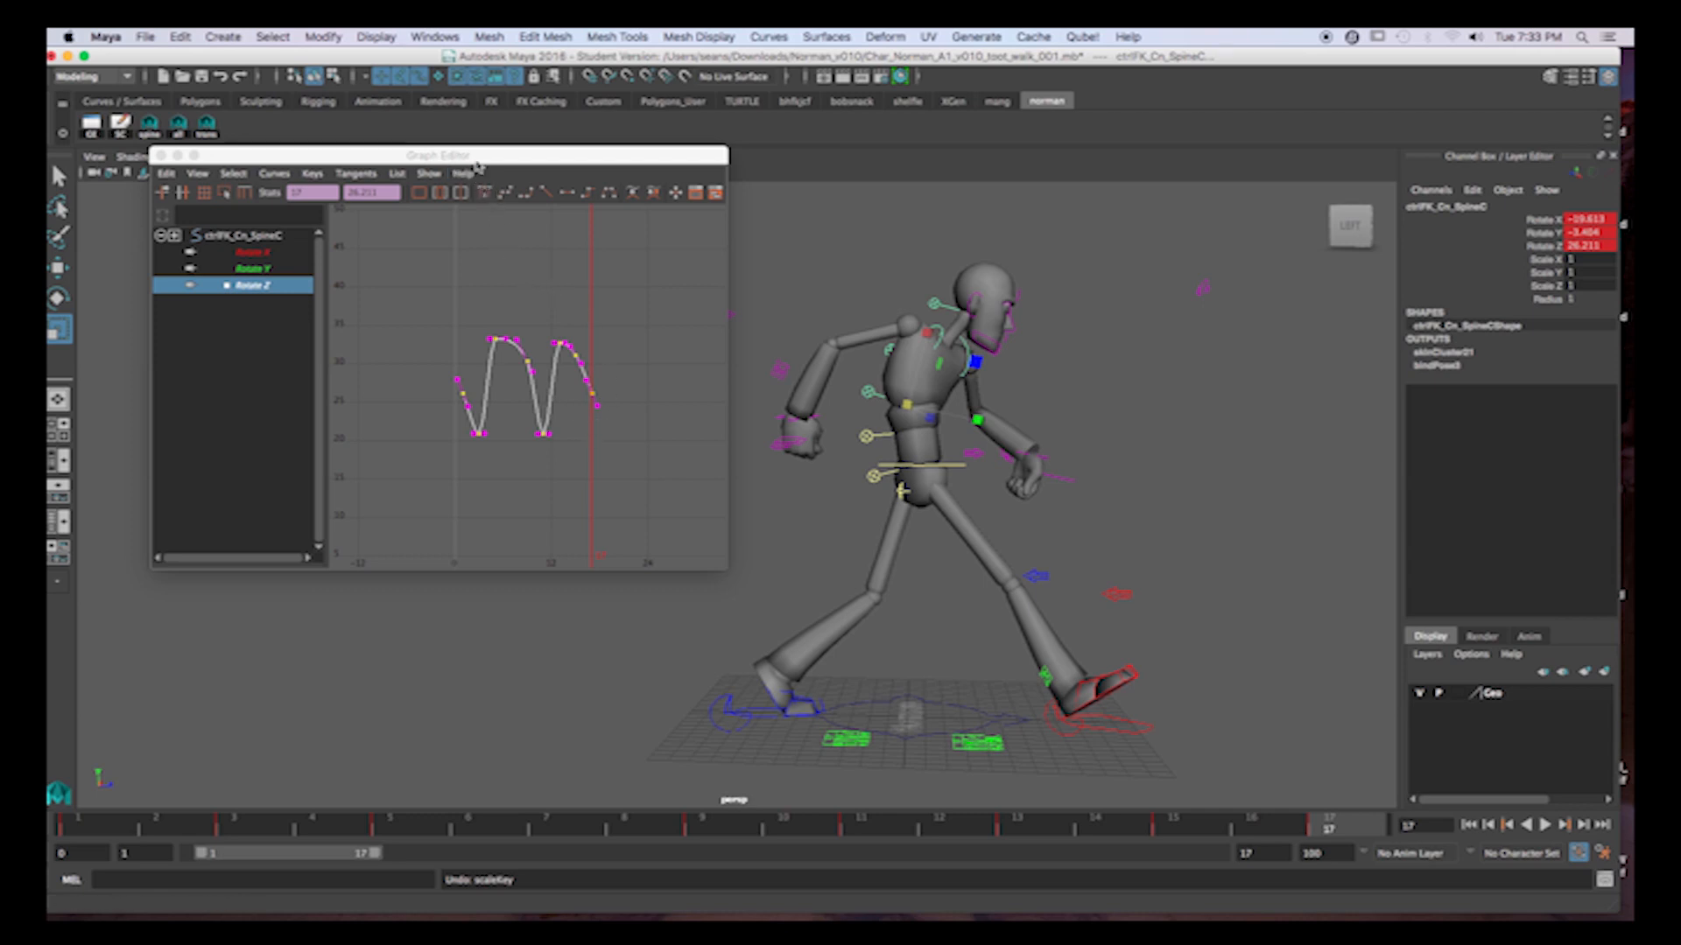
Take a buffer curve snapshot of the SpineC Rotate Z curve and turn on the display of buffer curves.
drag(478, 162, 487, 163)
click(286, 174)
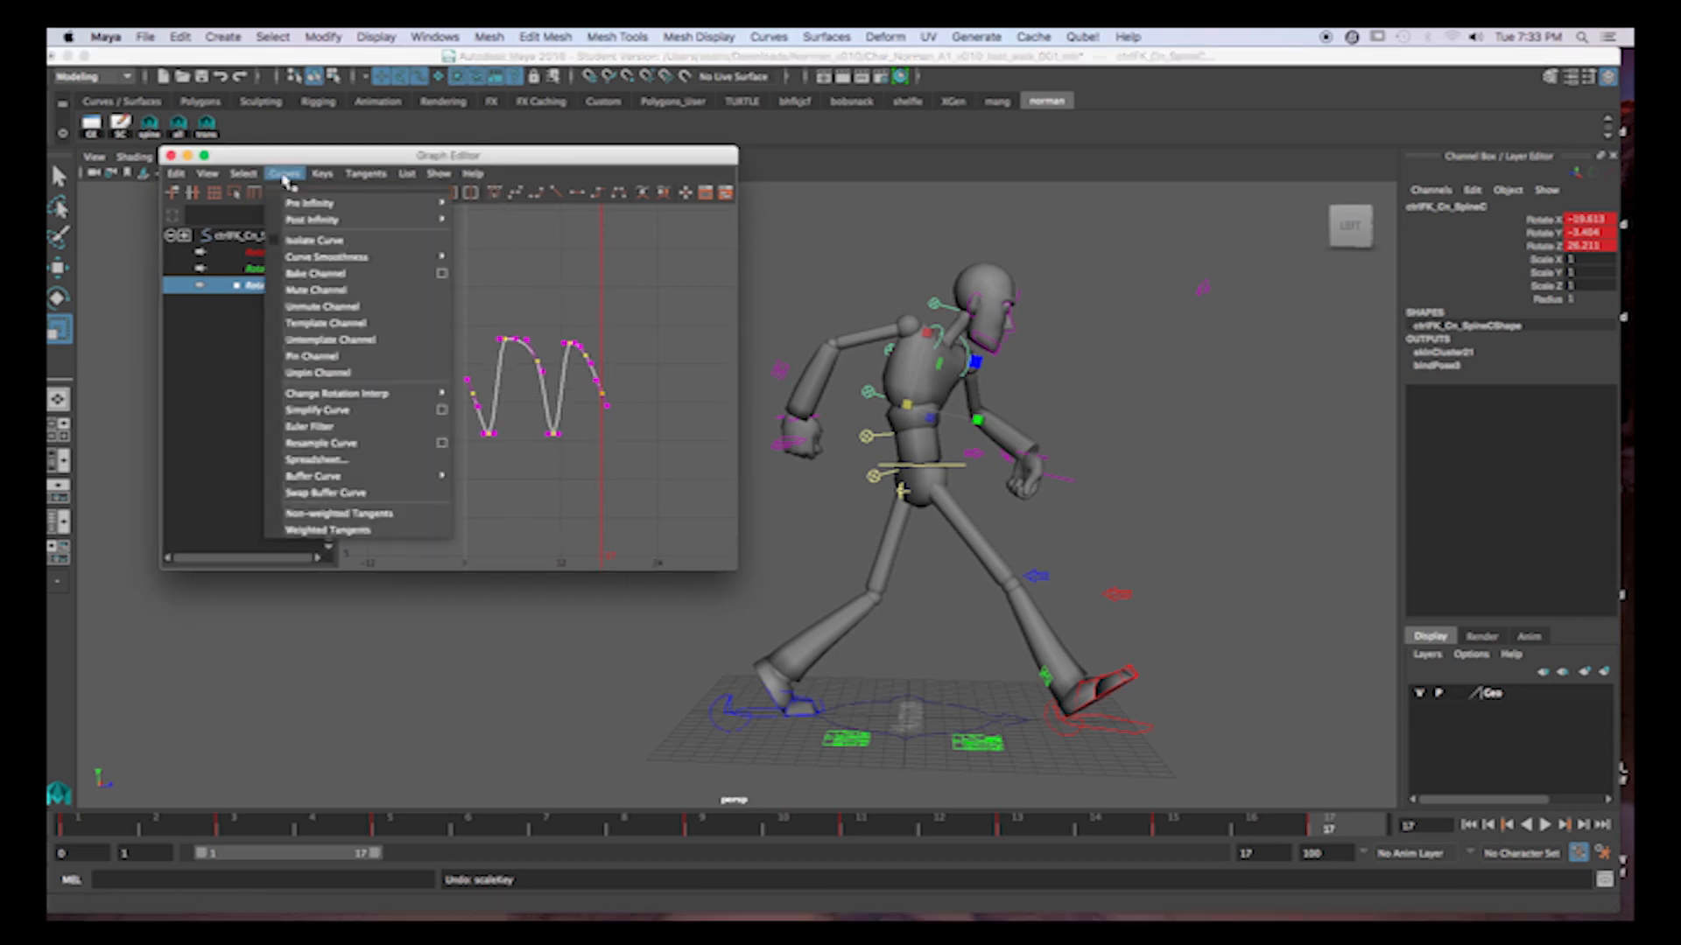
mouse_move(301, 478)
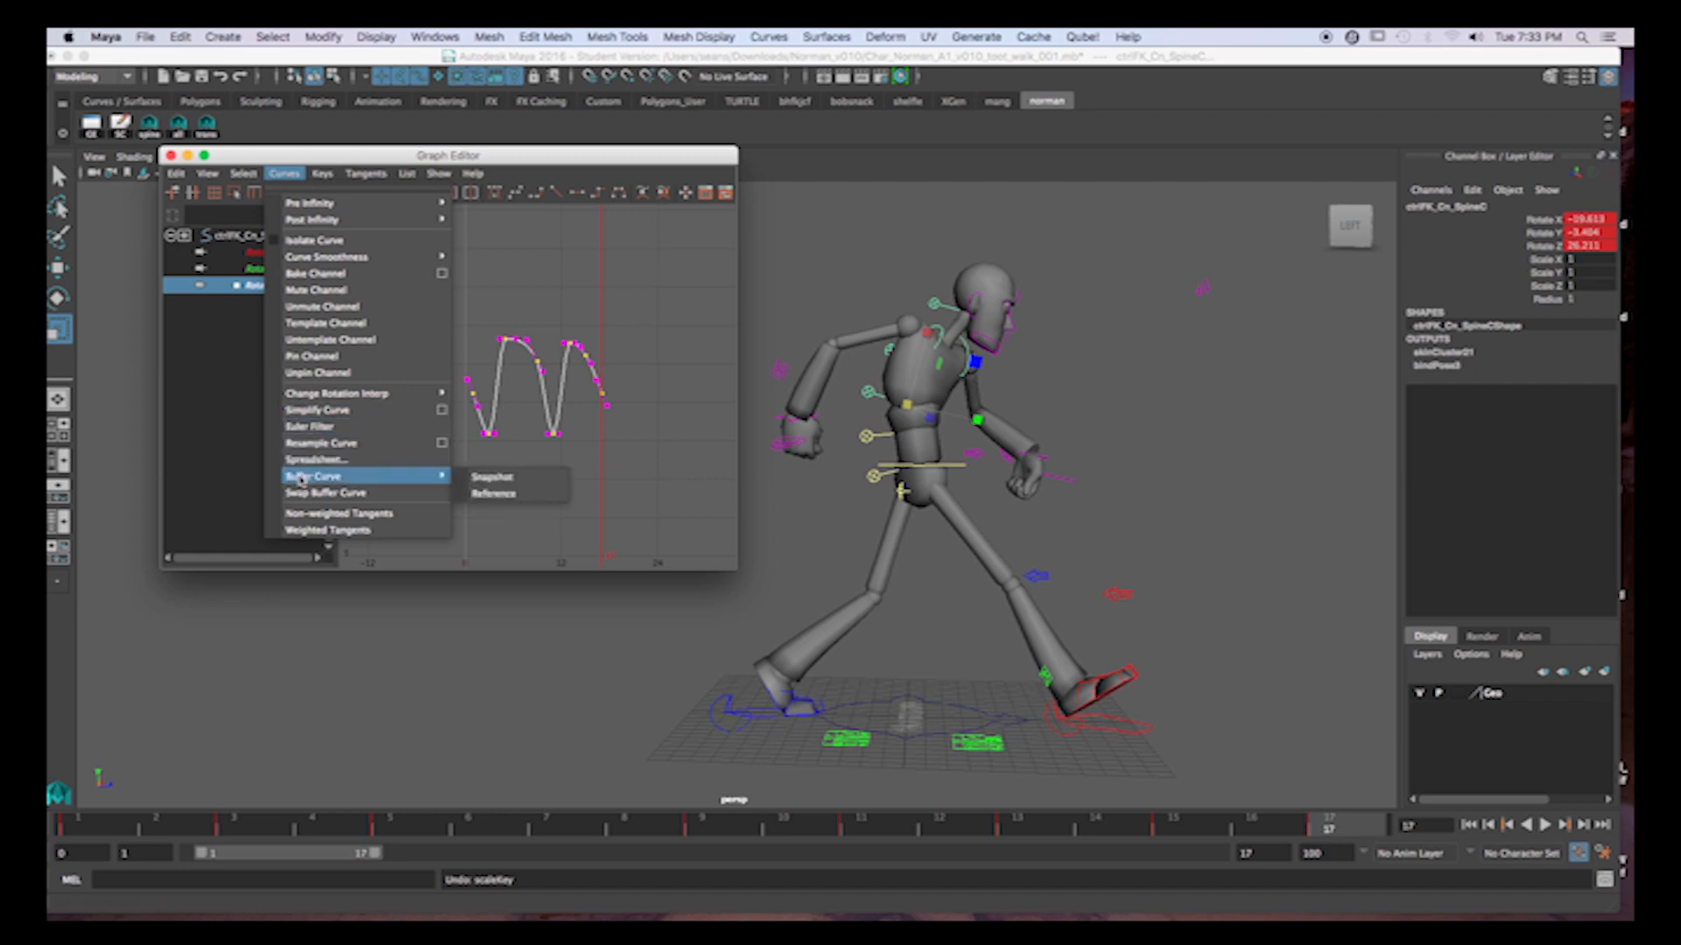
click(510, 478)
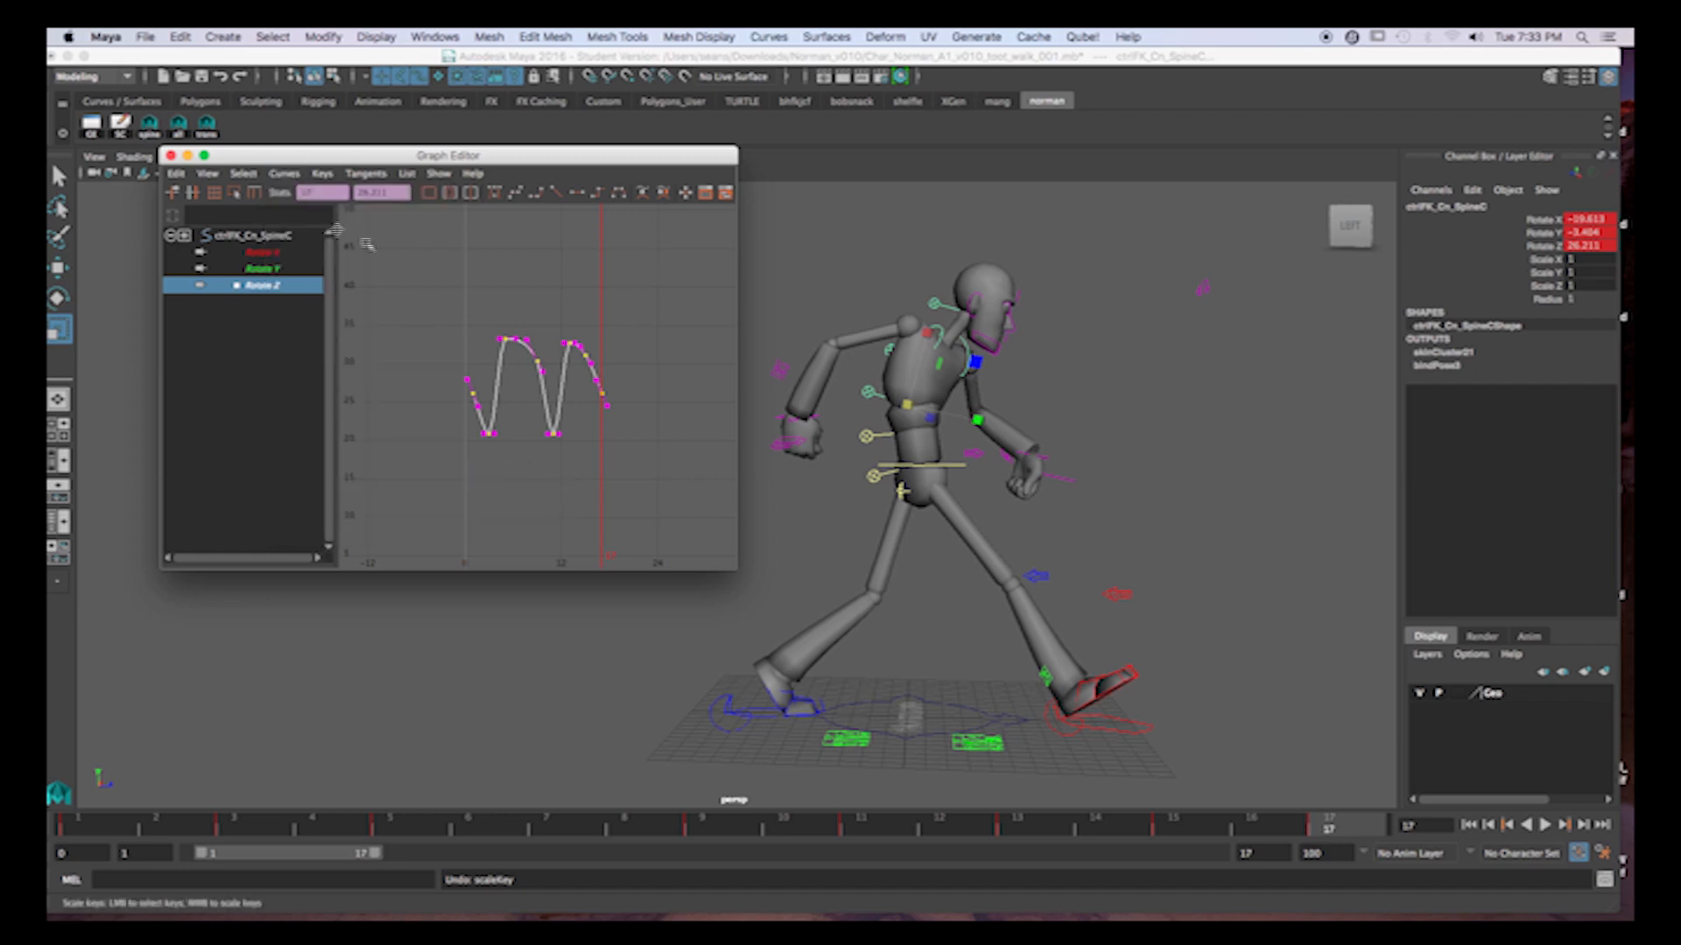
click(206, 175)
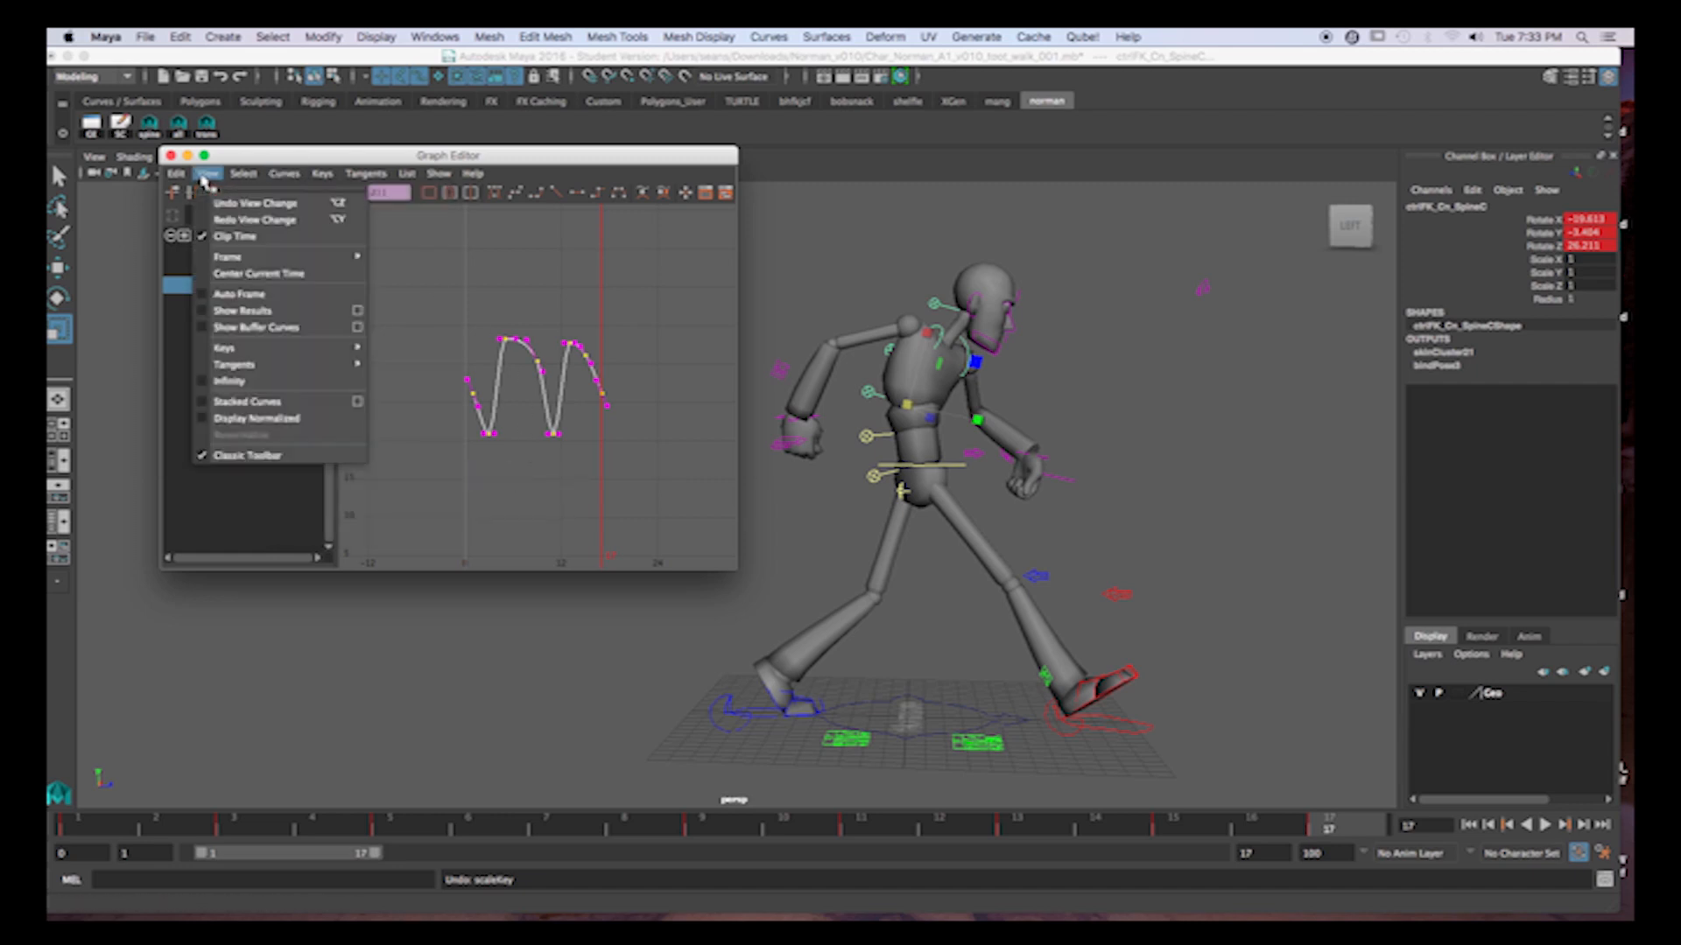
click(203, 328)
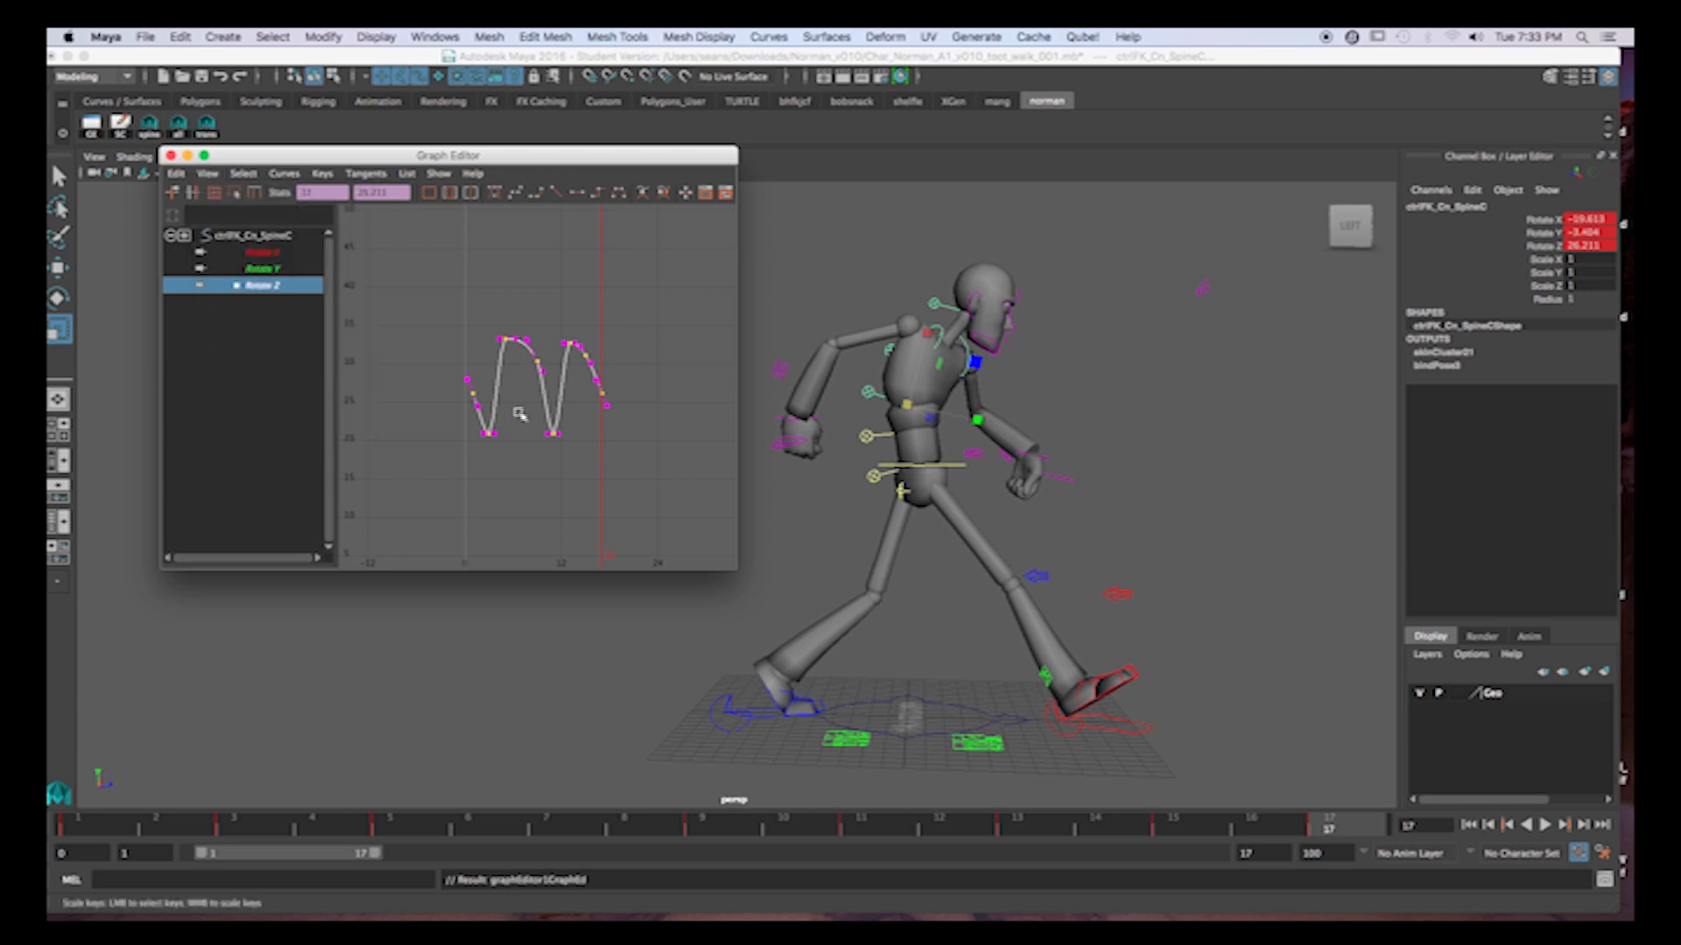
Try compressing the Rotate Z curve vertically against its buffer curve, and undo the scaling and the extra snapshot.
middle_drag(557, 388, 528, 392)
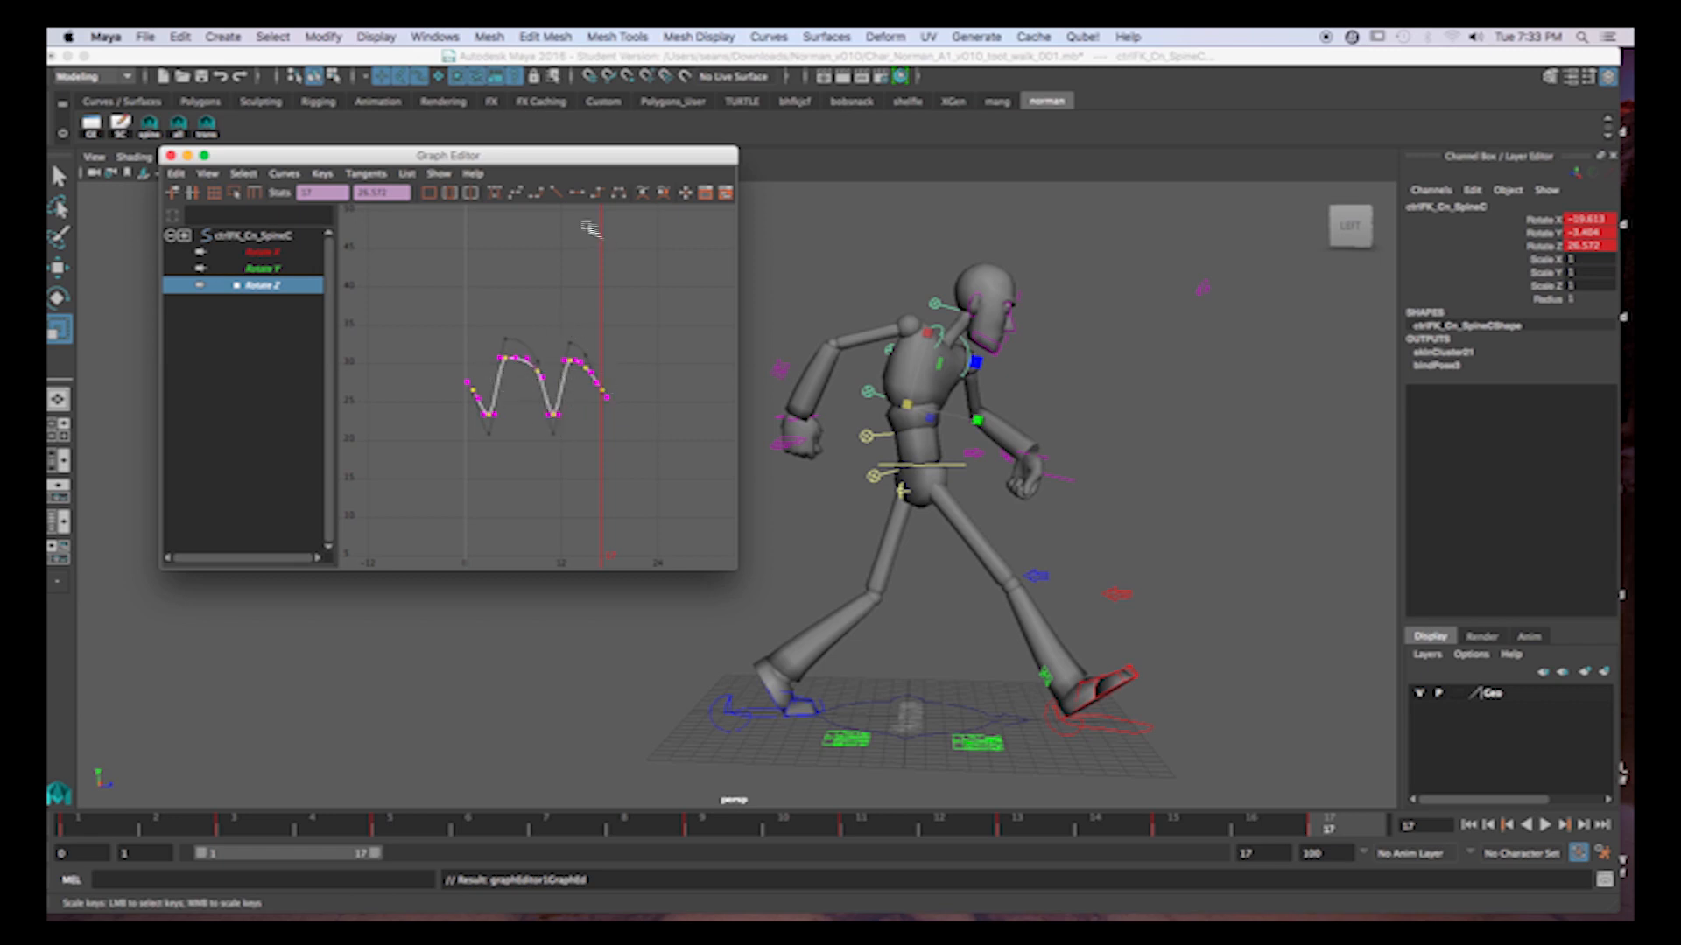
click(644, 194)
key(ctrl+z)
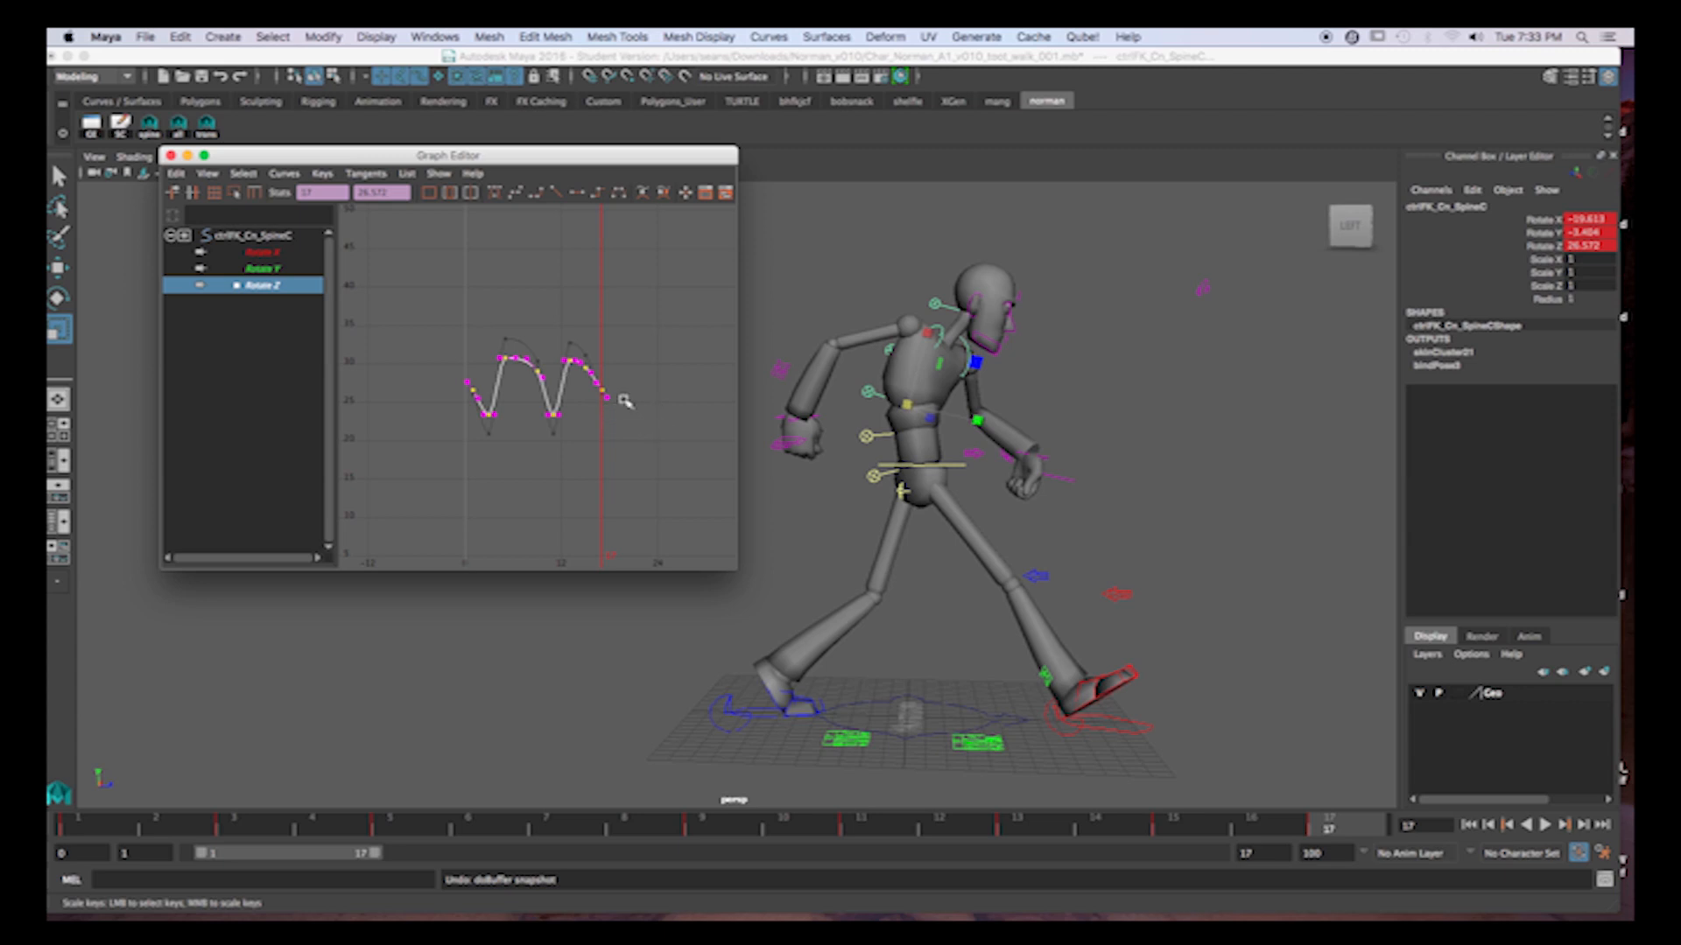
key(ctrl+z)
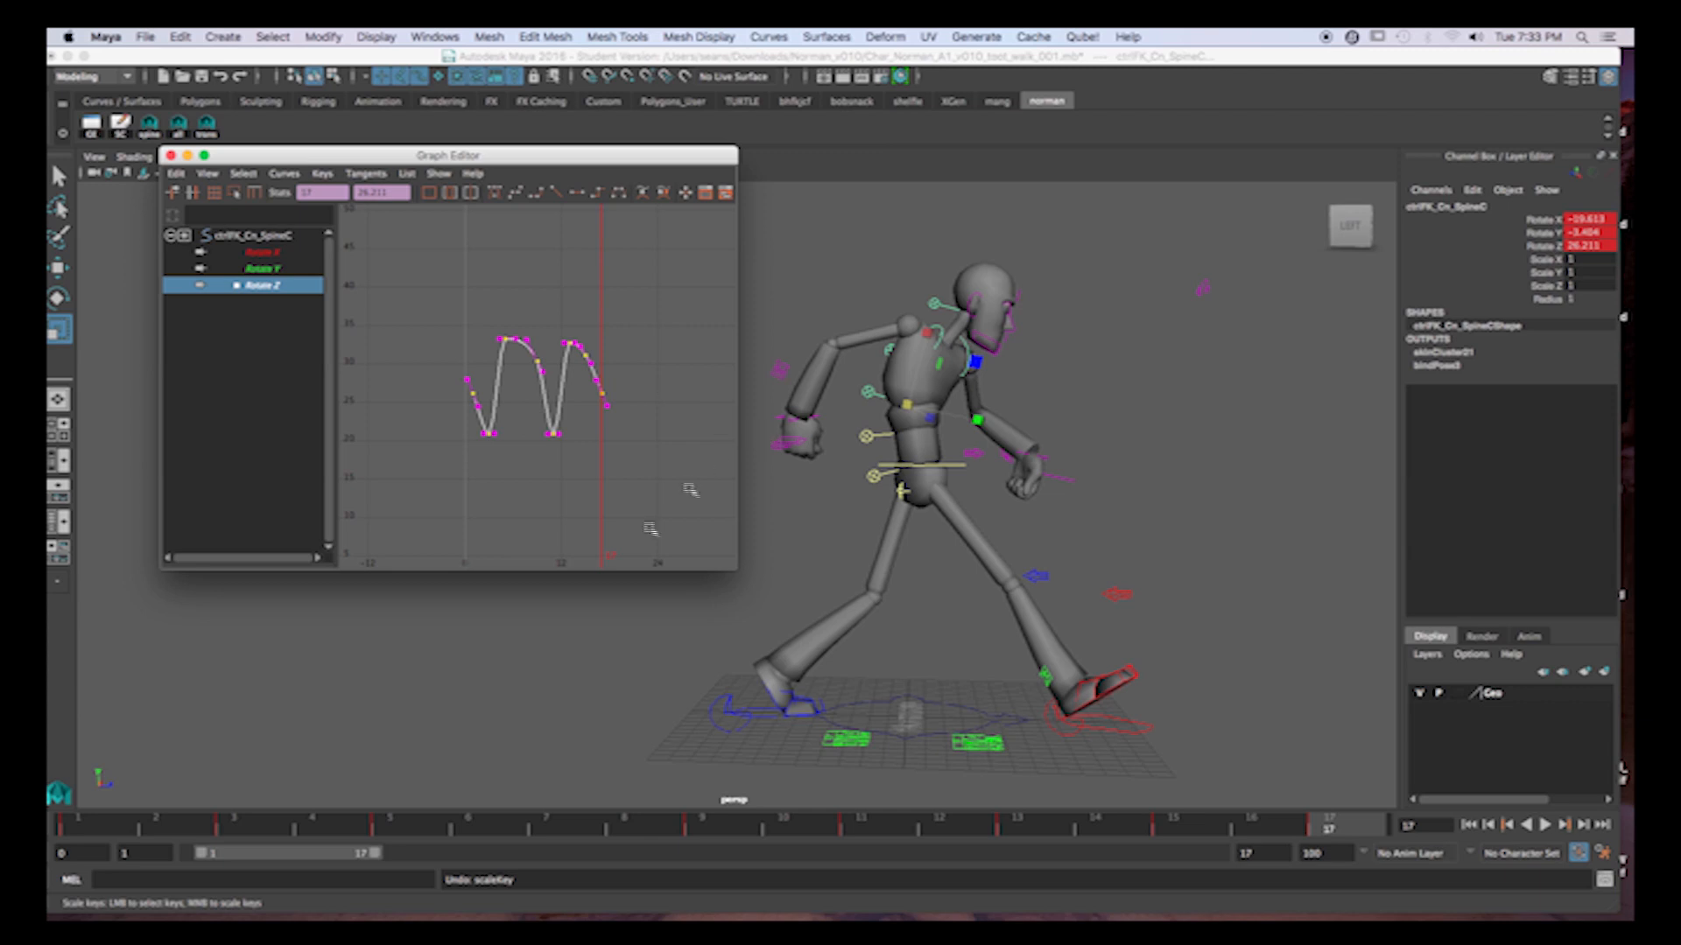
Select the SpineD control, isolate its Rotate Z curve and scrub through the walk to check its motion.
drag(175, 823, 809, 827)
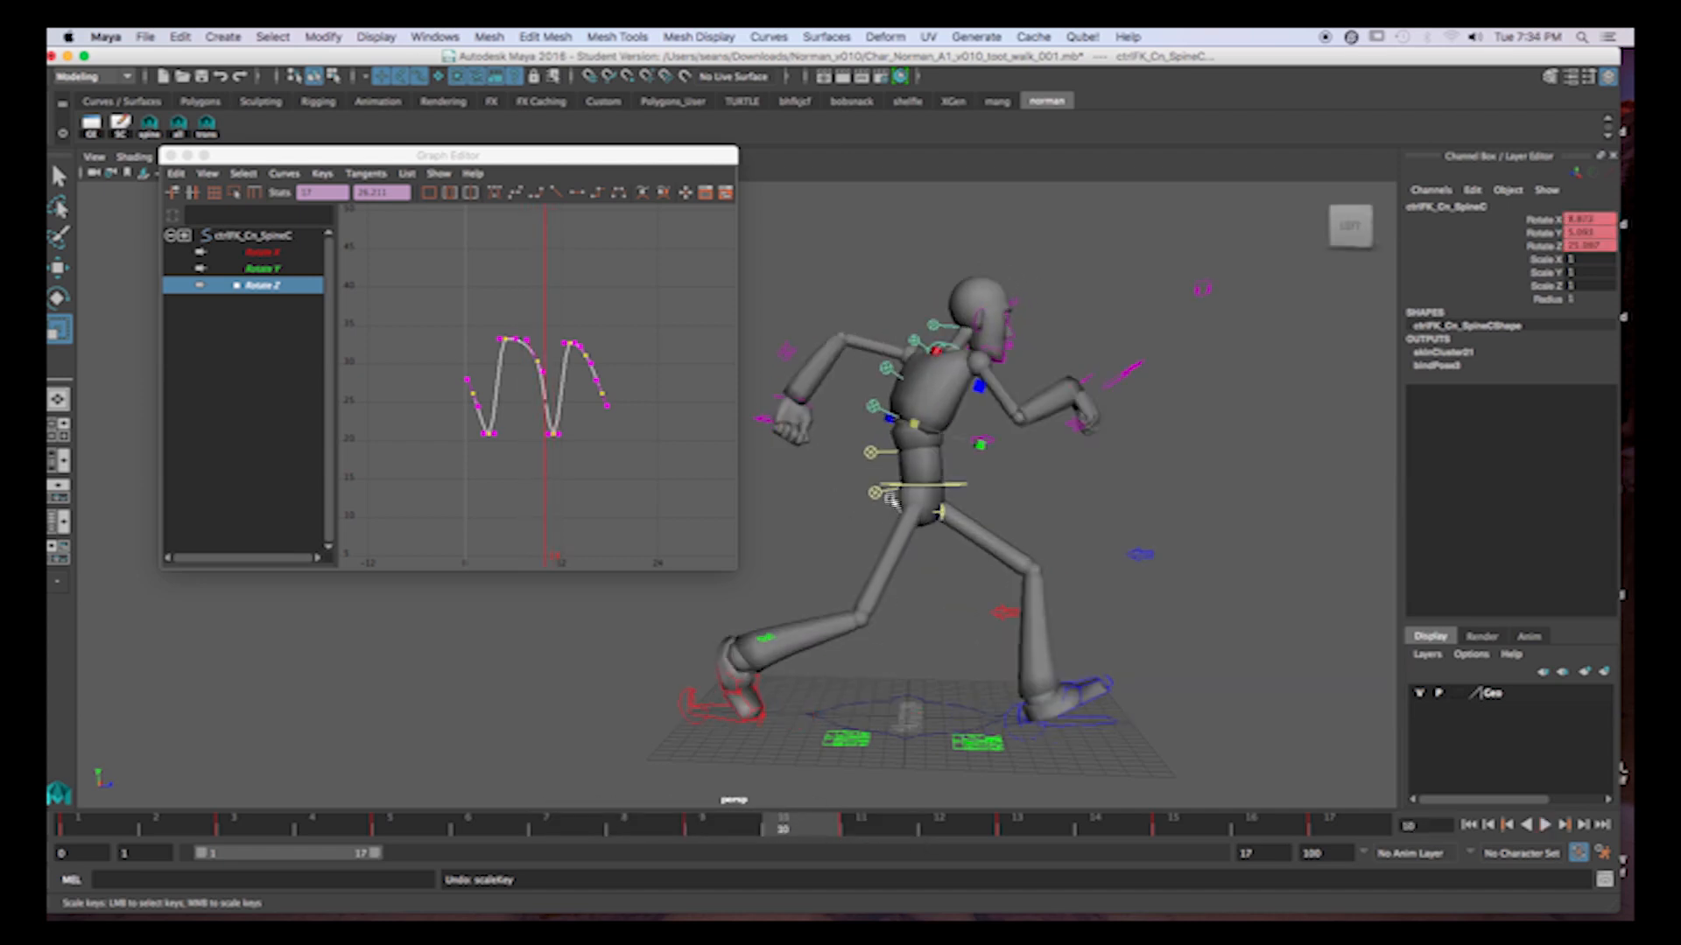
click(890, 366)
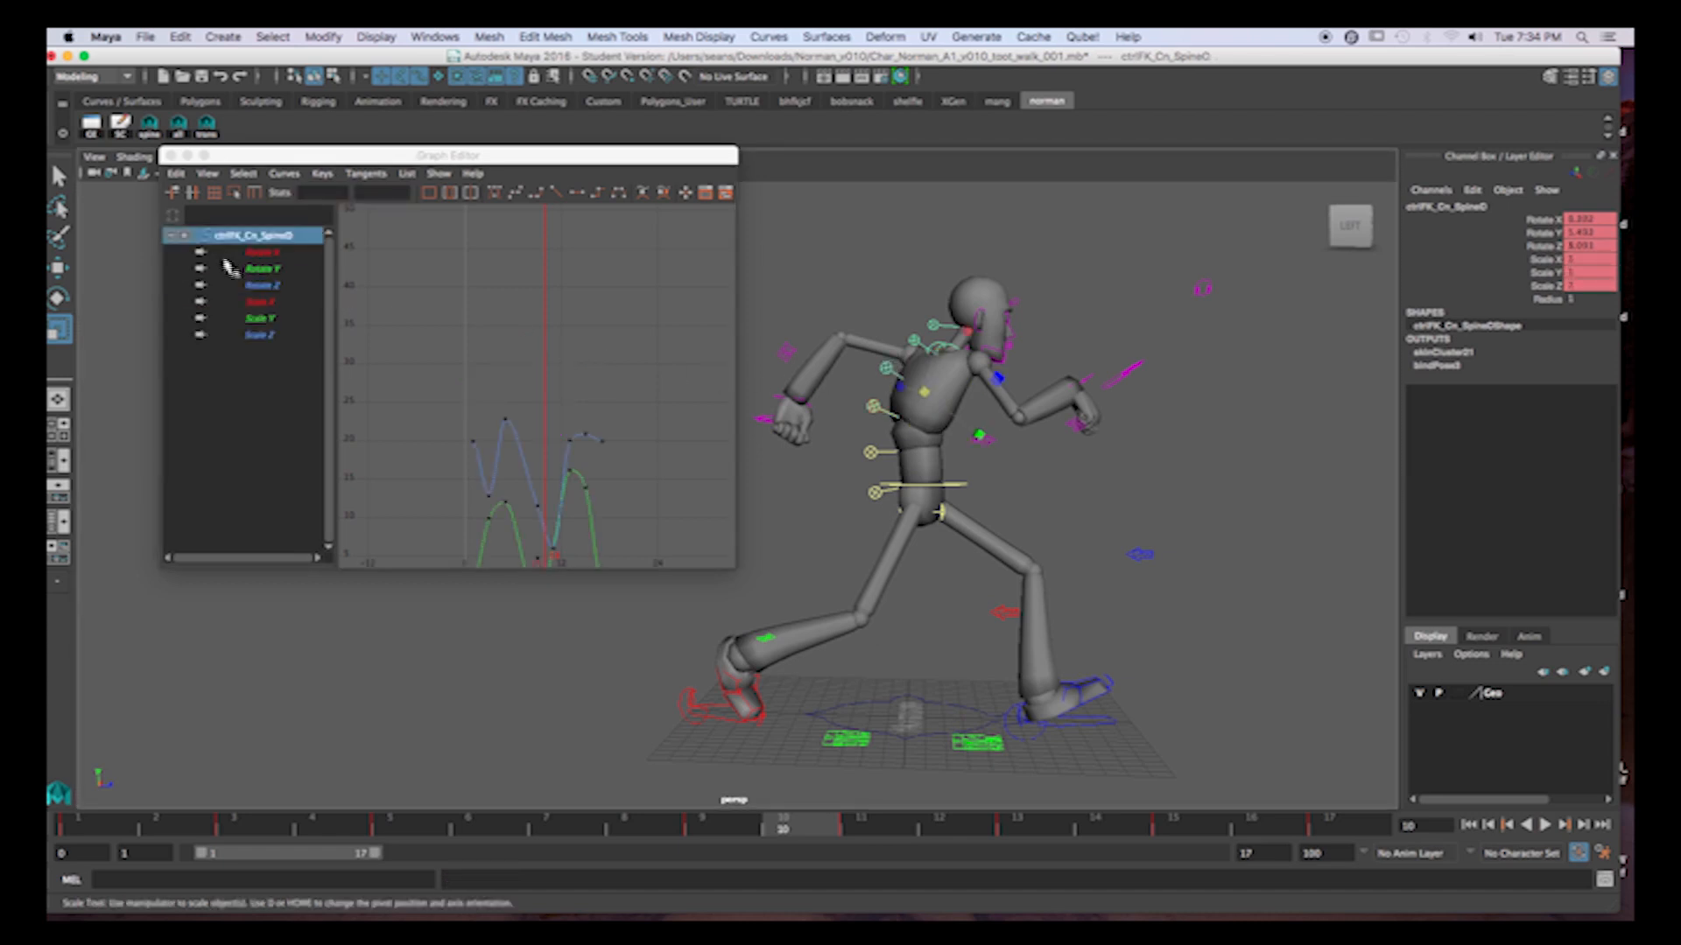
click(263, 285)
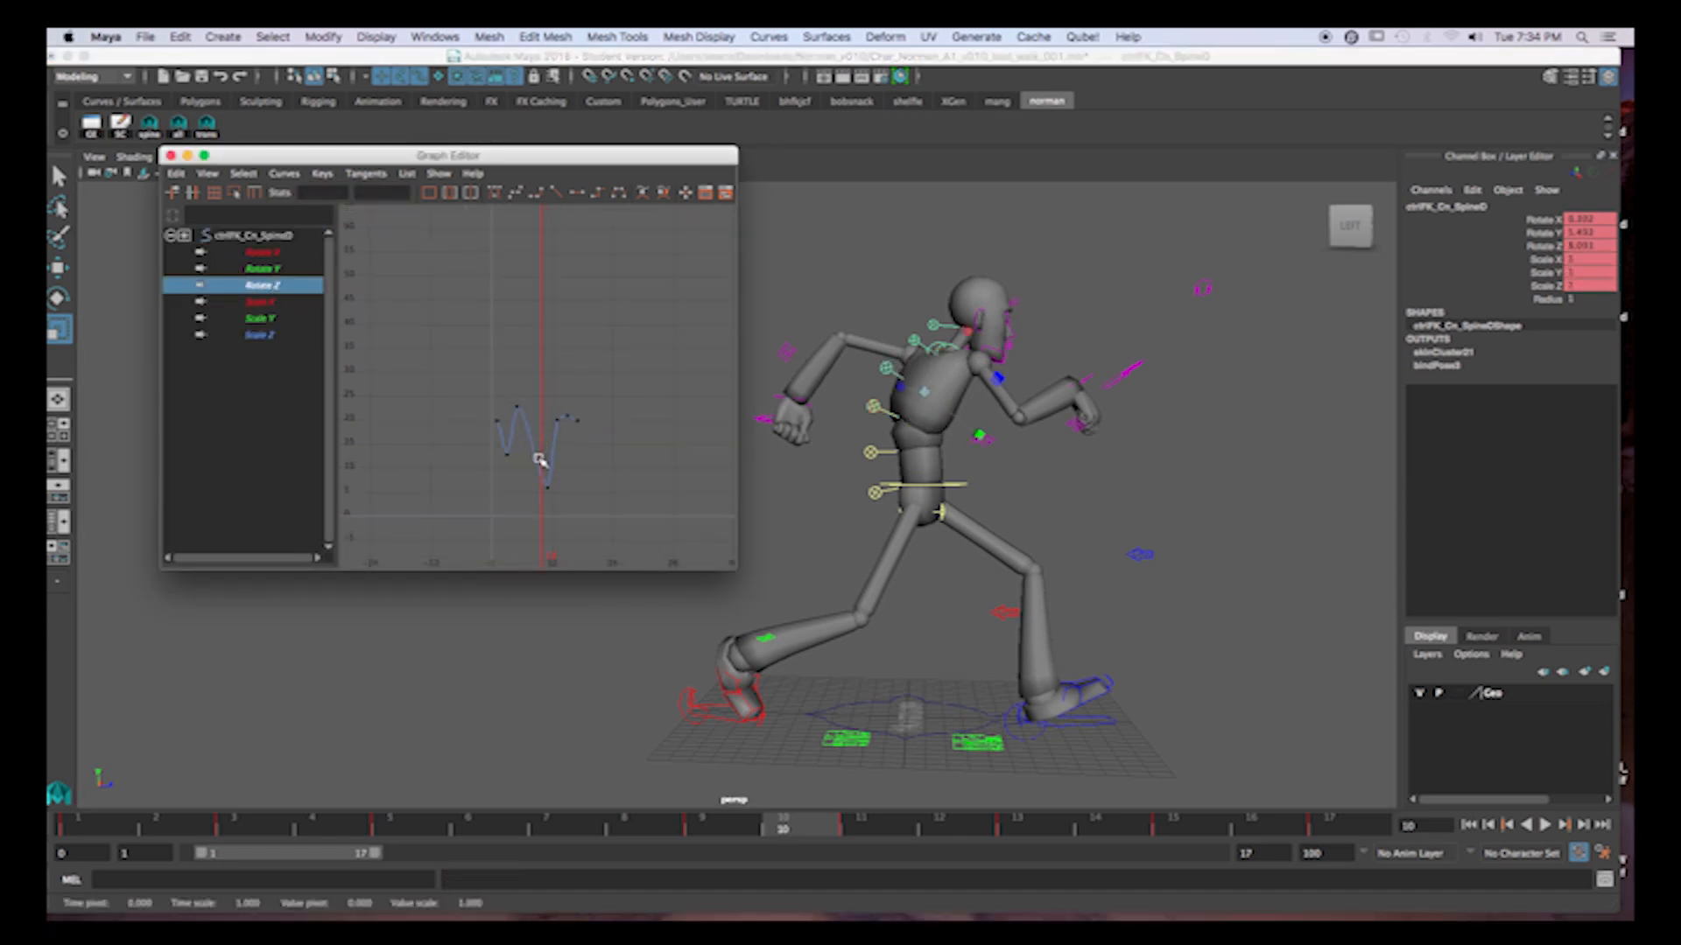
drag(113, 827, 1014, 853)
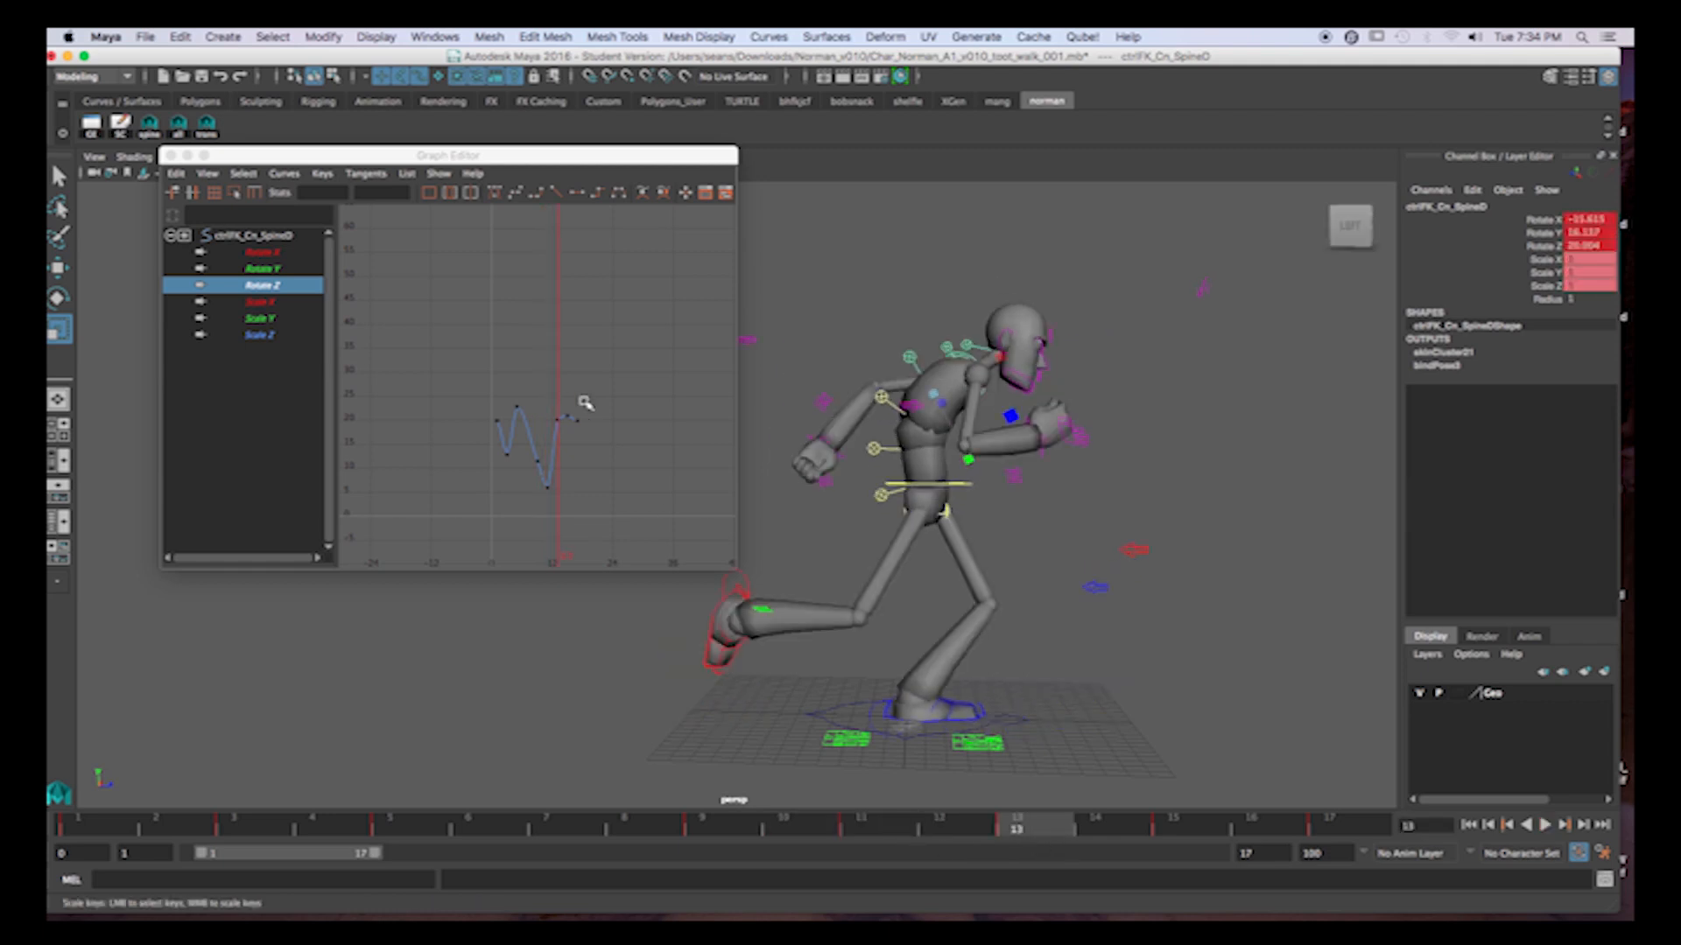
Raise the frame 13 and 15 keys of the SpineD Rotate Z curve to match the frame 5 high point.
ctrl+alt+drag(471, 367, 637, 527)
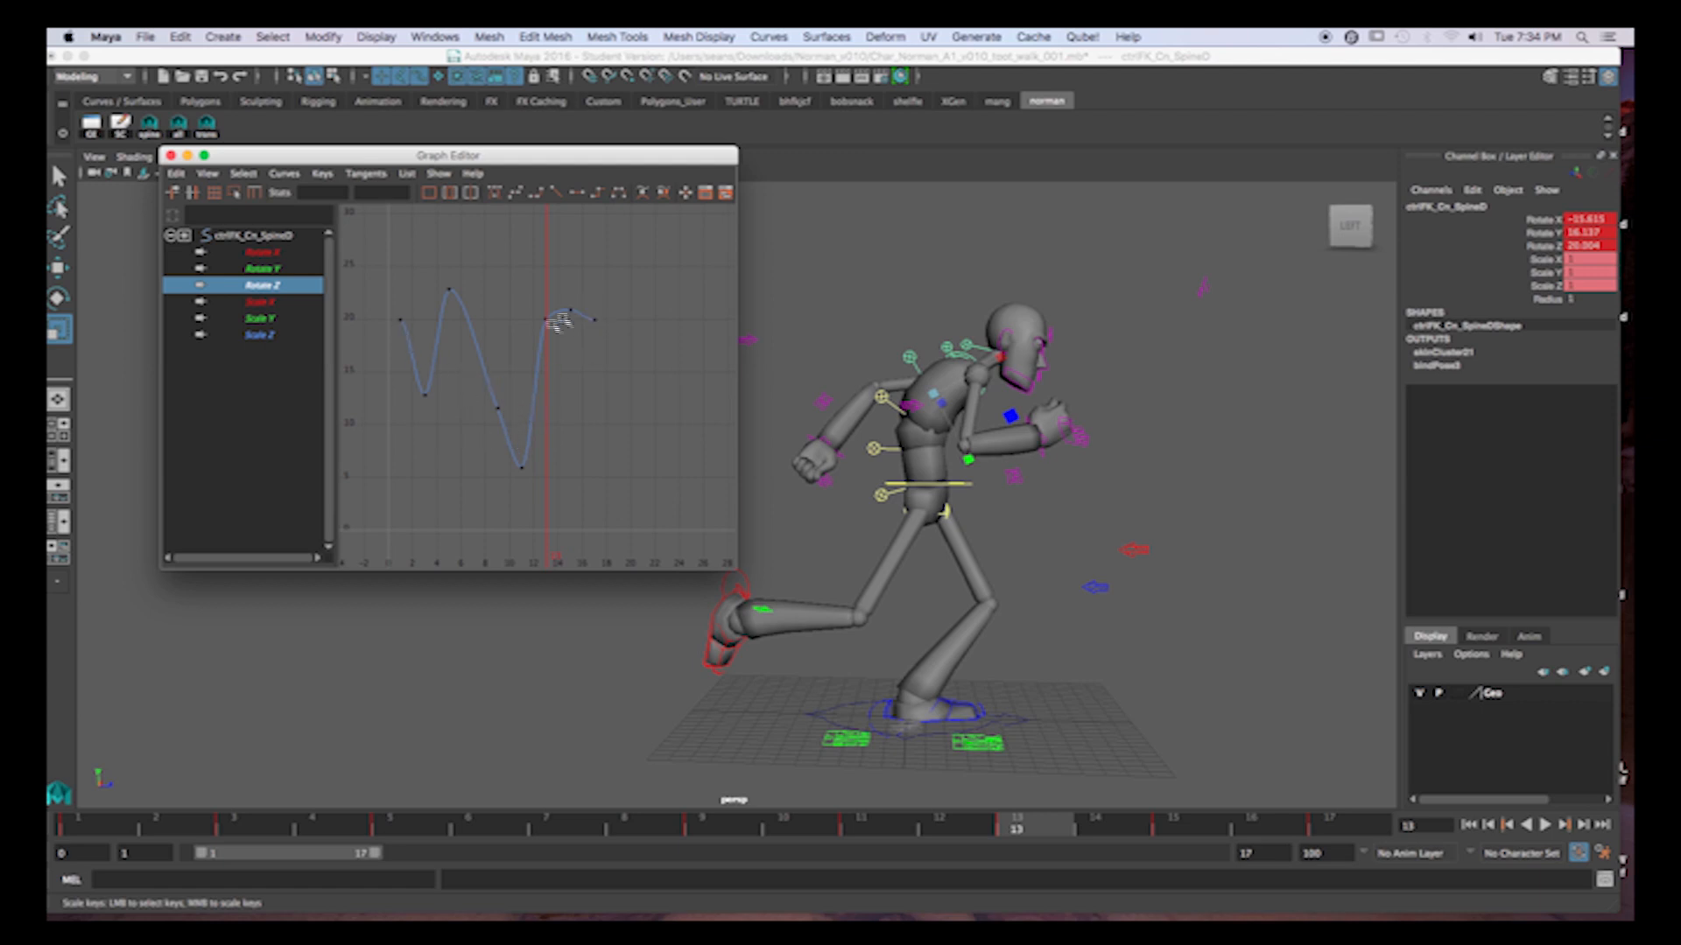
drag(537, 285, 581, 345)
middle_drag(569, 375, 567, 372)
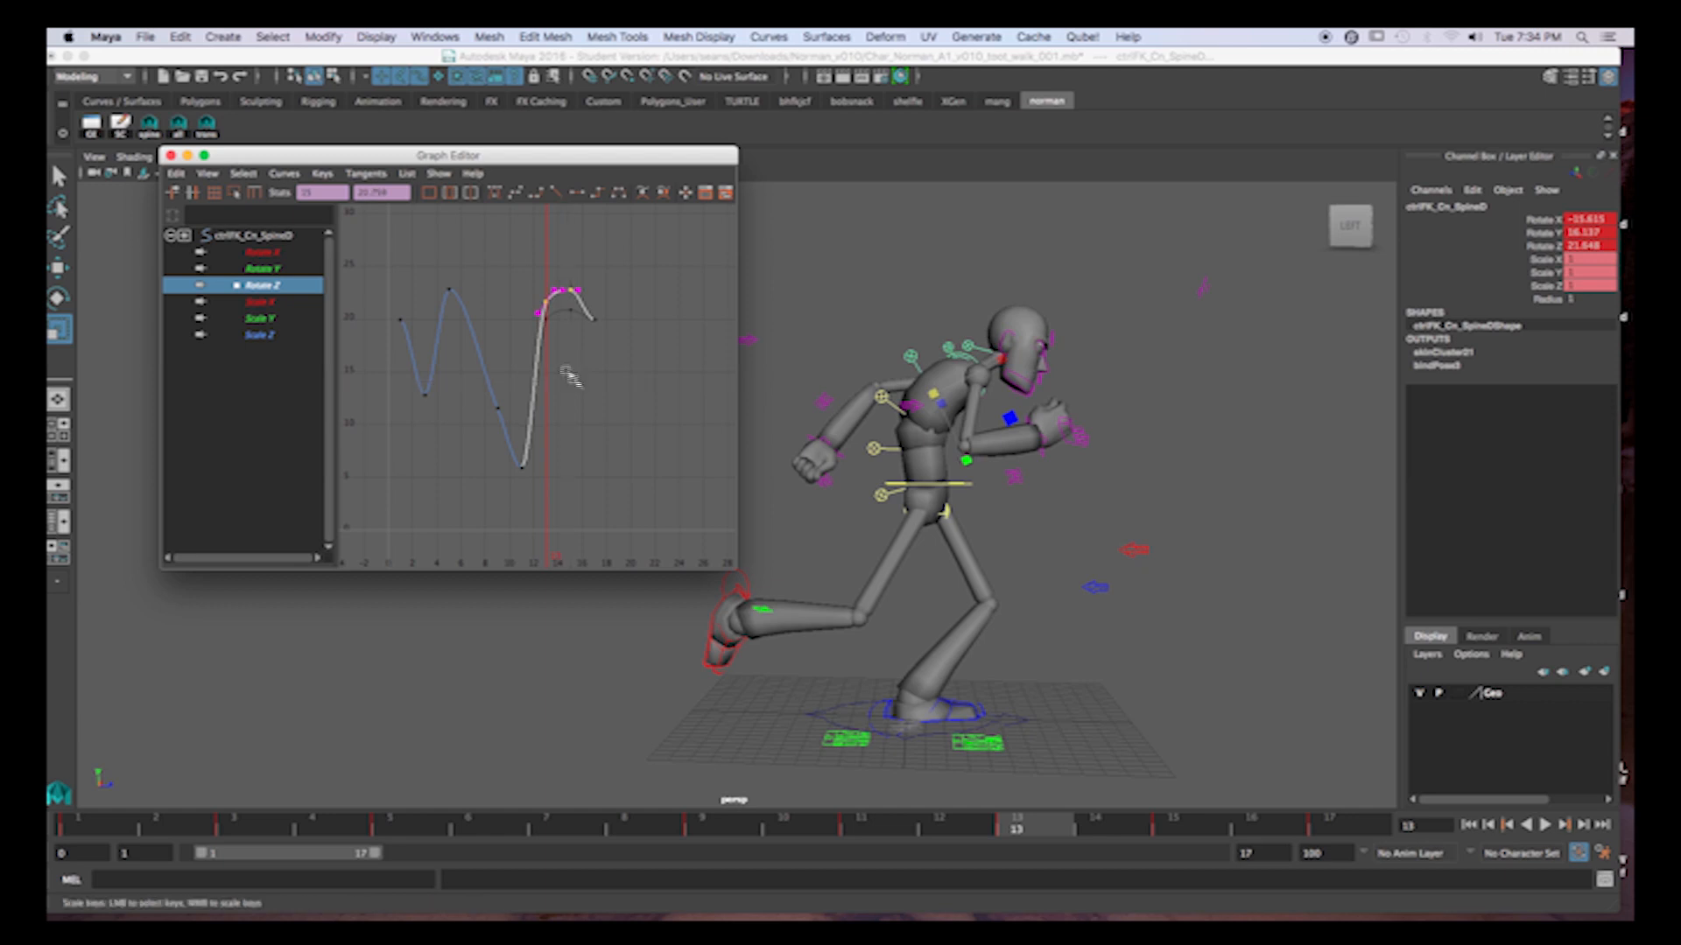
Give the first and last keys of the SpineD Rotate Z curve linear tangents.
drag(381, 302, 426, 341)
shift+drag(577, 309, 626, 343)
click(555, 195)
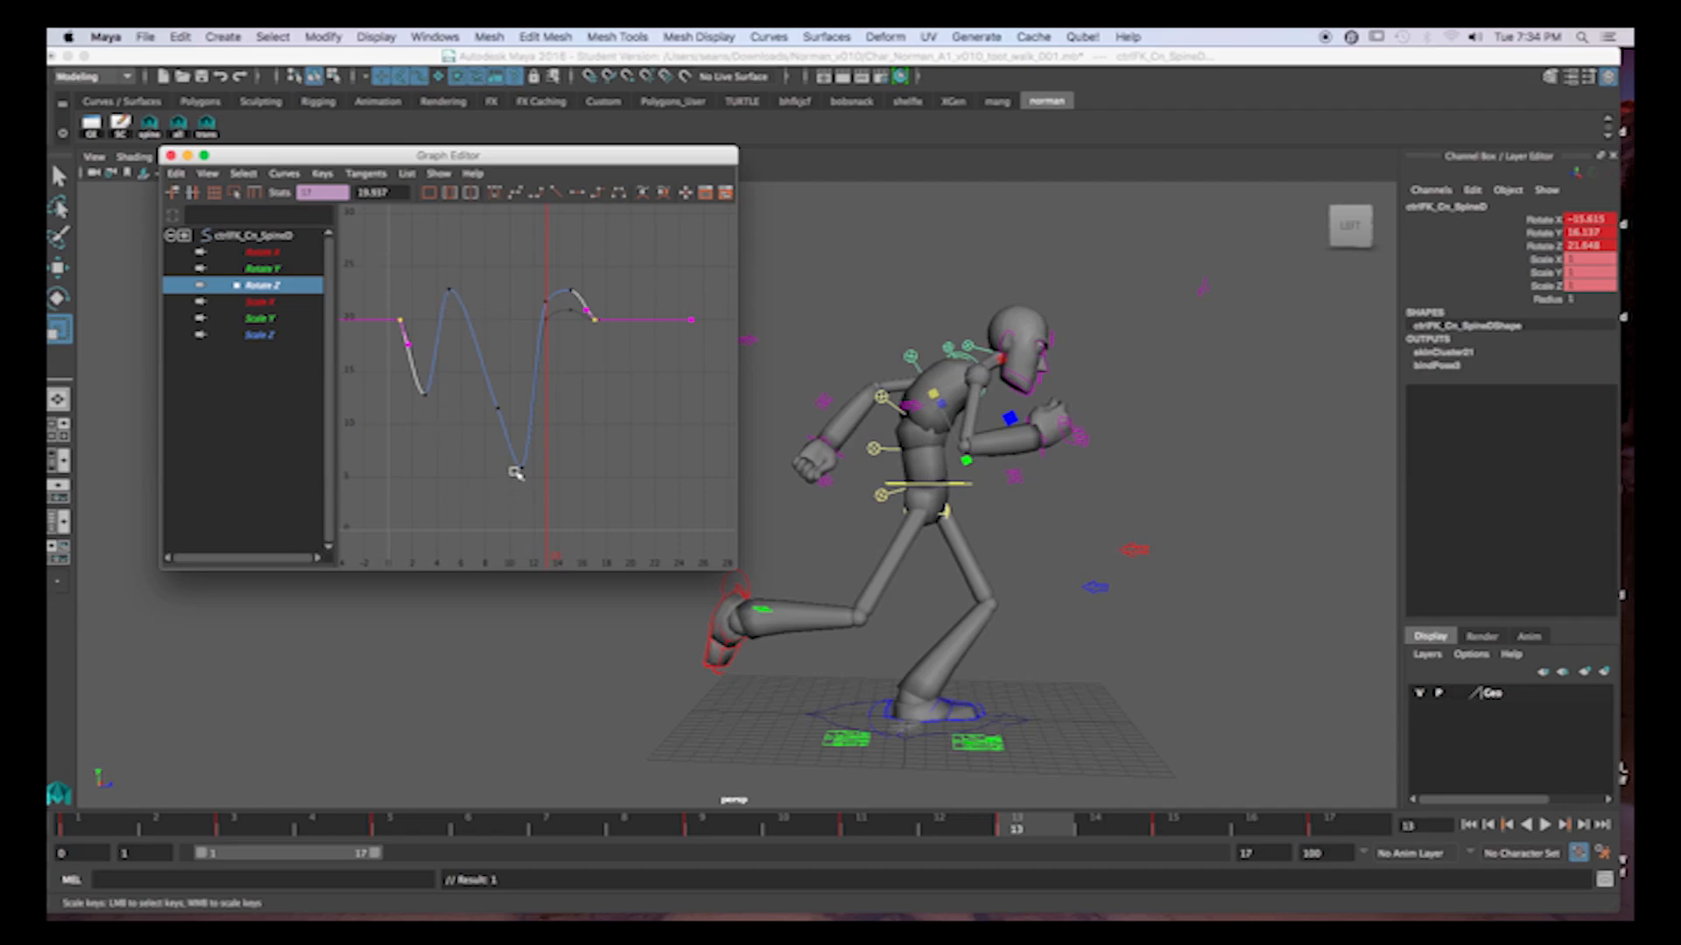
Lower the frame 1, 3 and 17 keys of the SpineD Rotate Z curve together by about 3.4.
drag(396, 383, 464, 455)
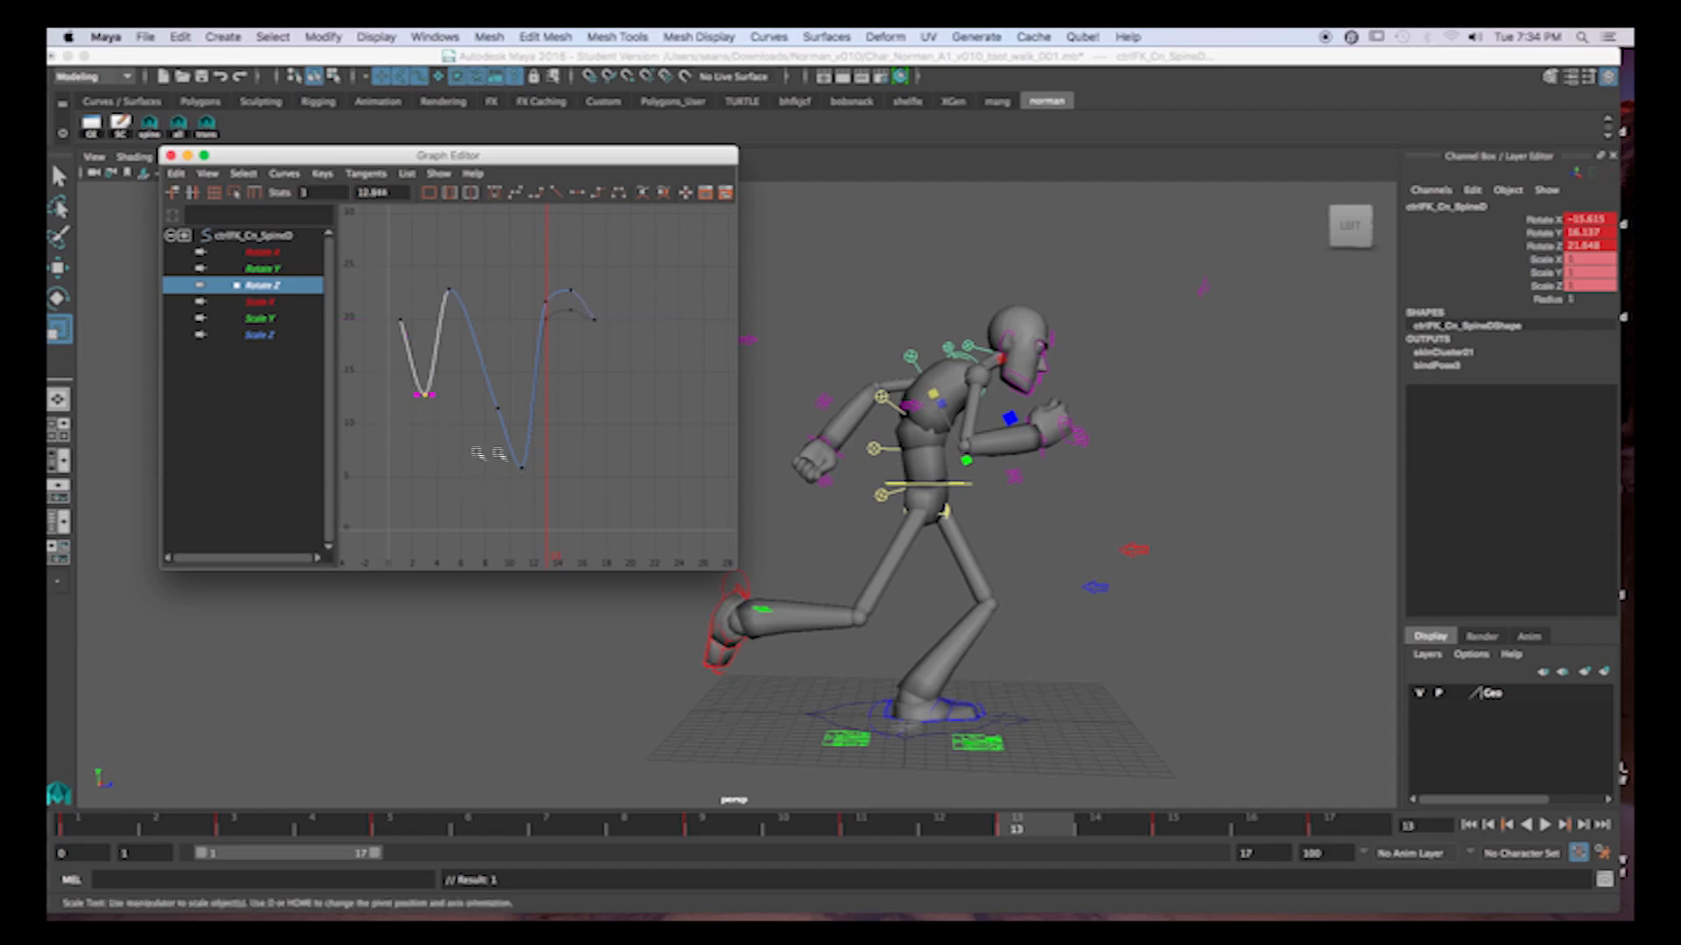
shift+drag(578, 309, 627, 349)
shift+drag(385, 300, 412, 345)
scroll(584, 352, down, 5)
middle_drag(585, 352, 587, 377)
key(super+z)
key(w)
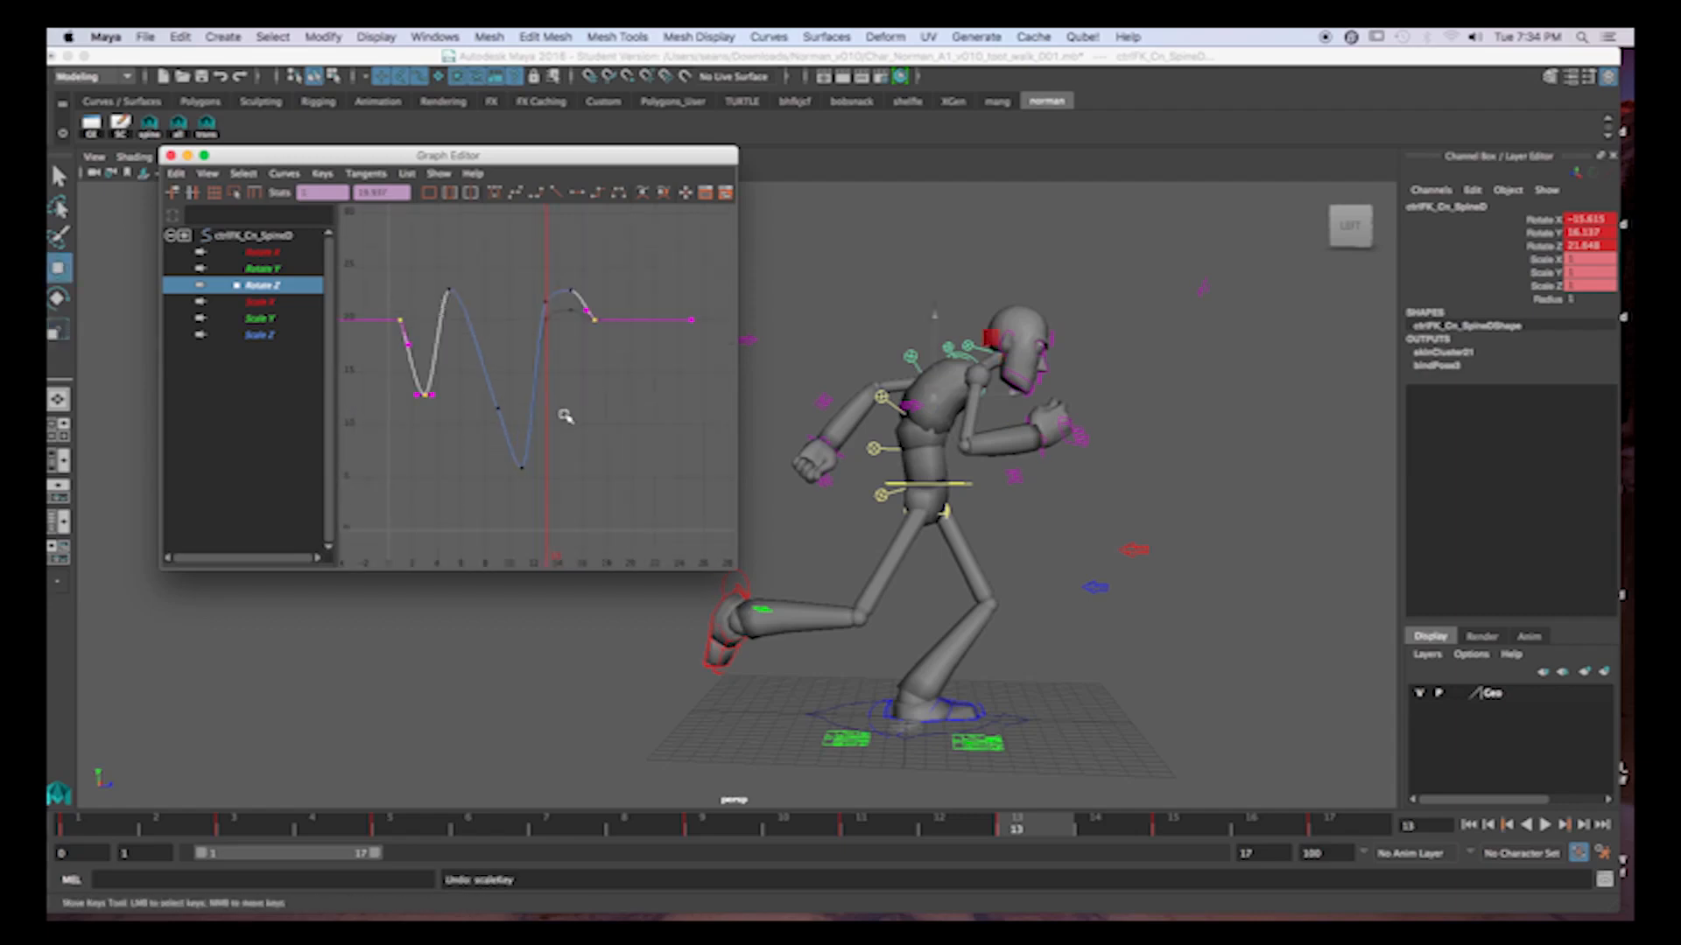
middle_drag(565, 359, 569, 385)
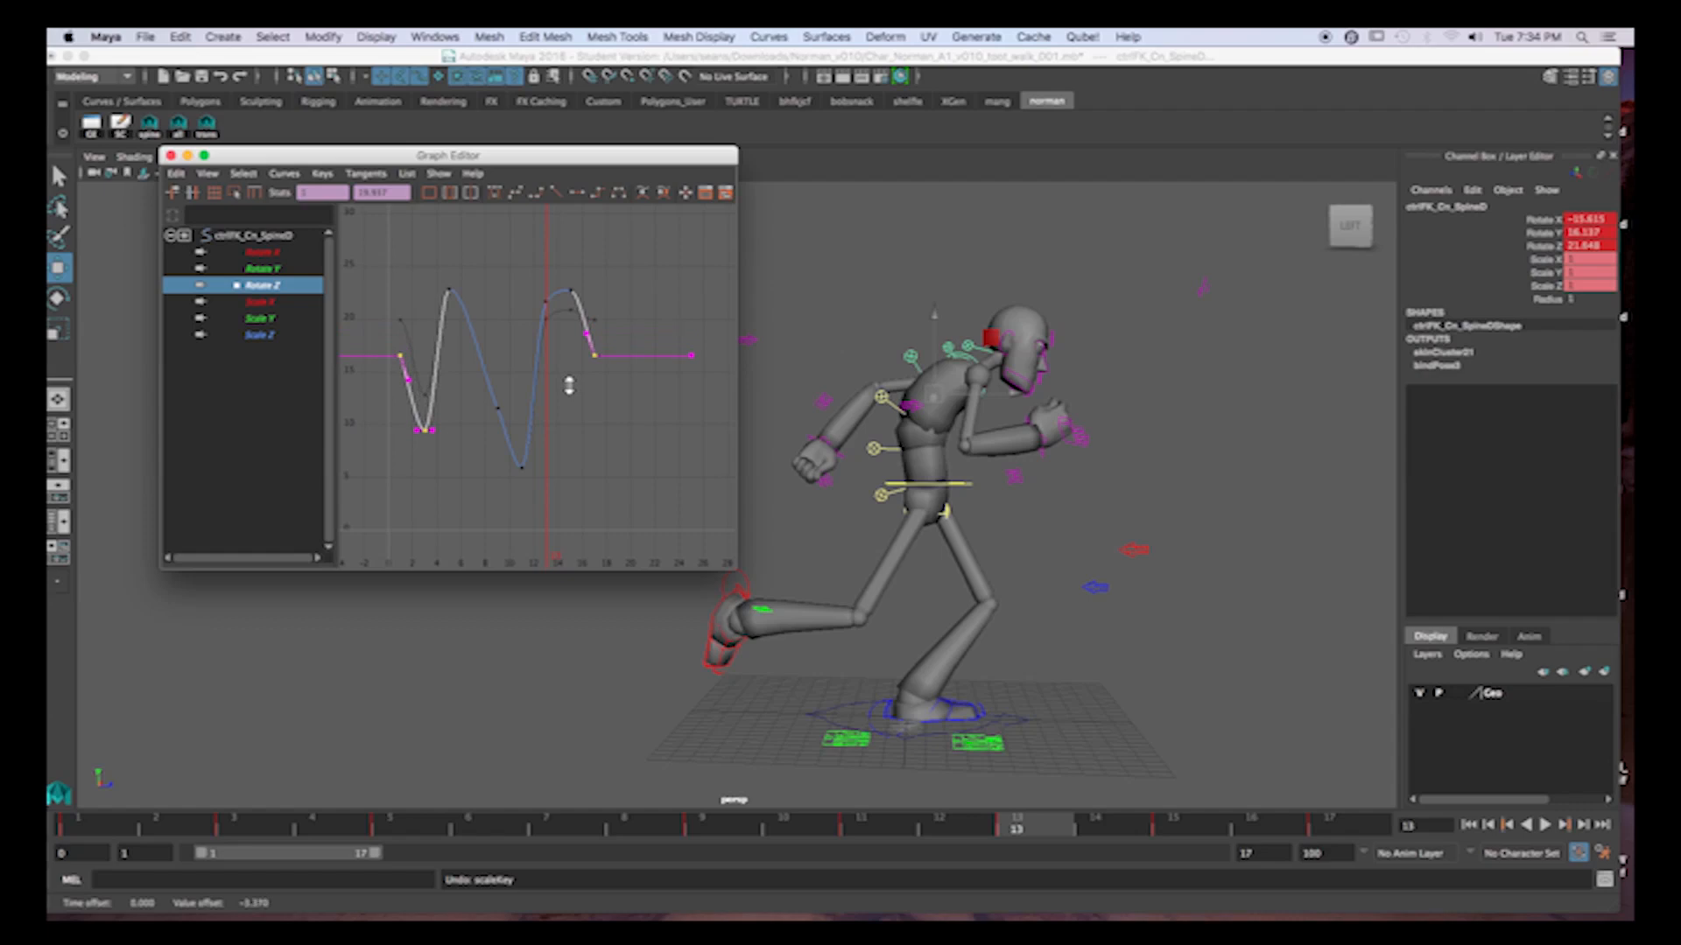
Lower the frame 3 key and raise the frame 9 and 11 keys until both low points match near 8, and check playback.
drag(393, 416, 565, 481)
middle_drag(565, 482, 561, 447)
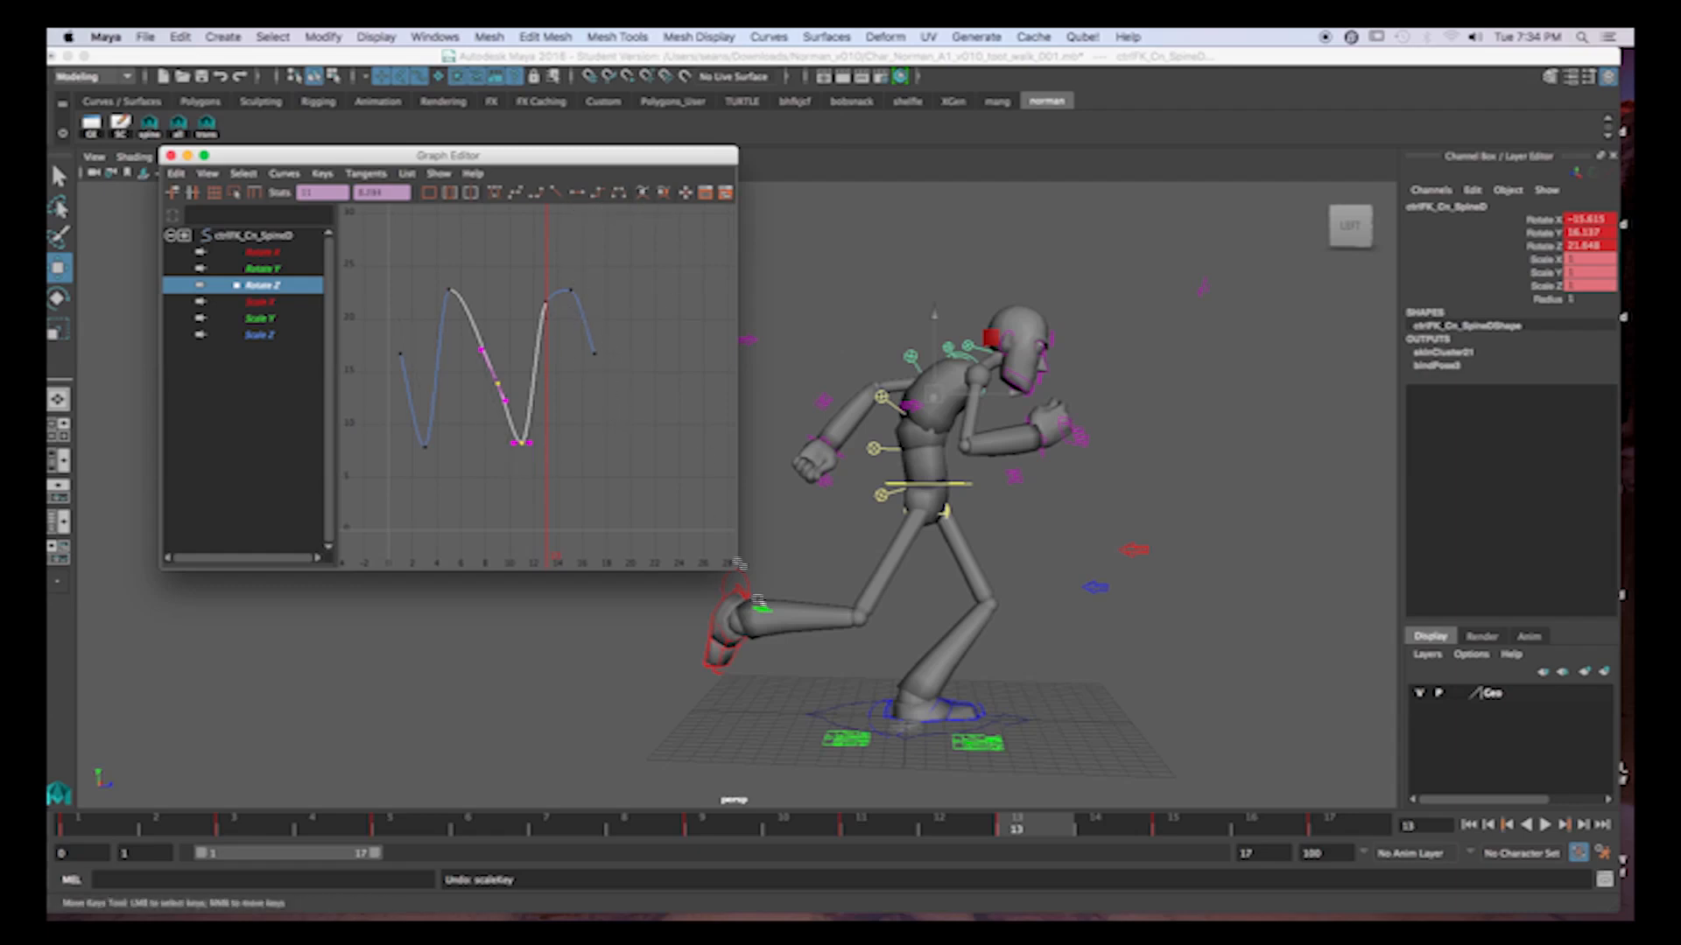
drag(105, 827, 529, 832)
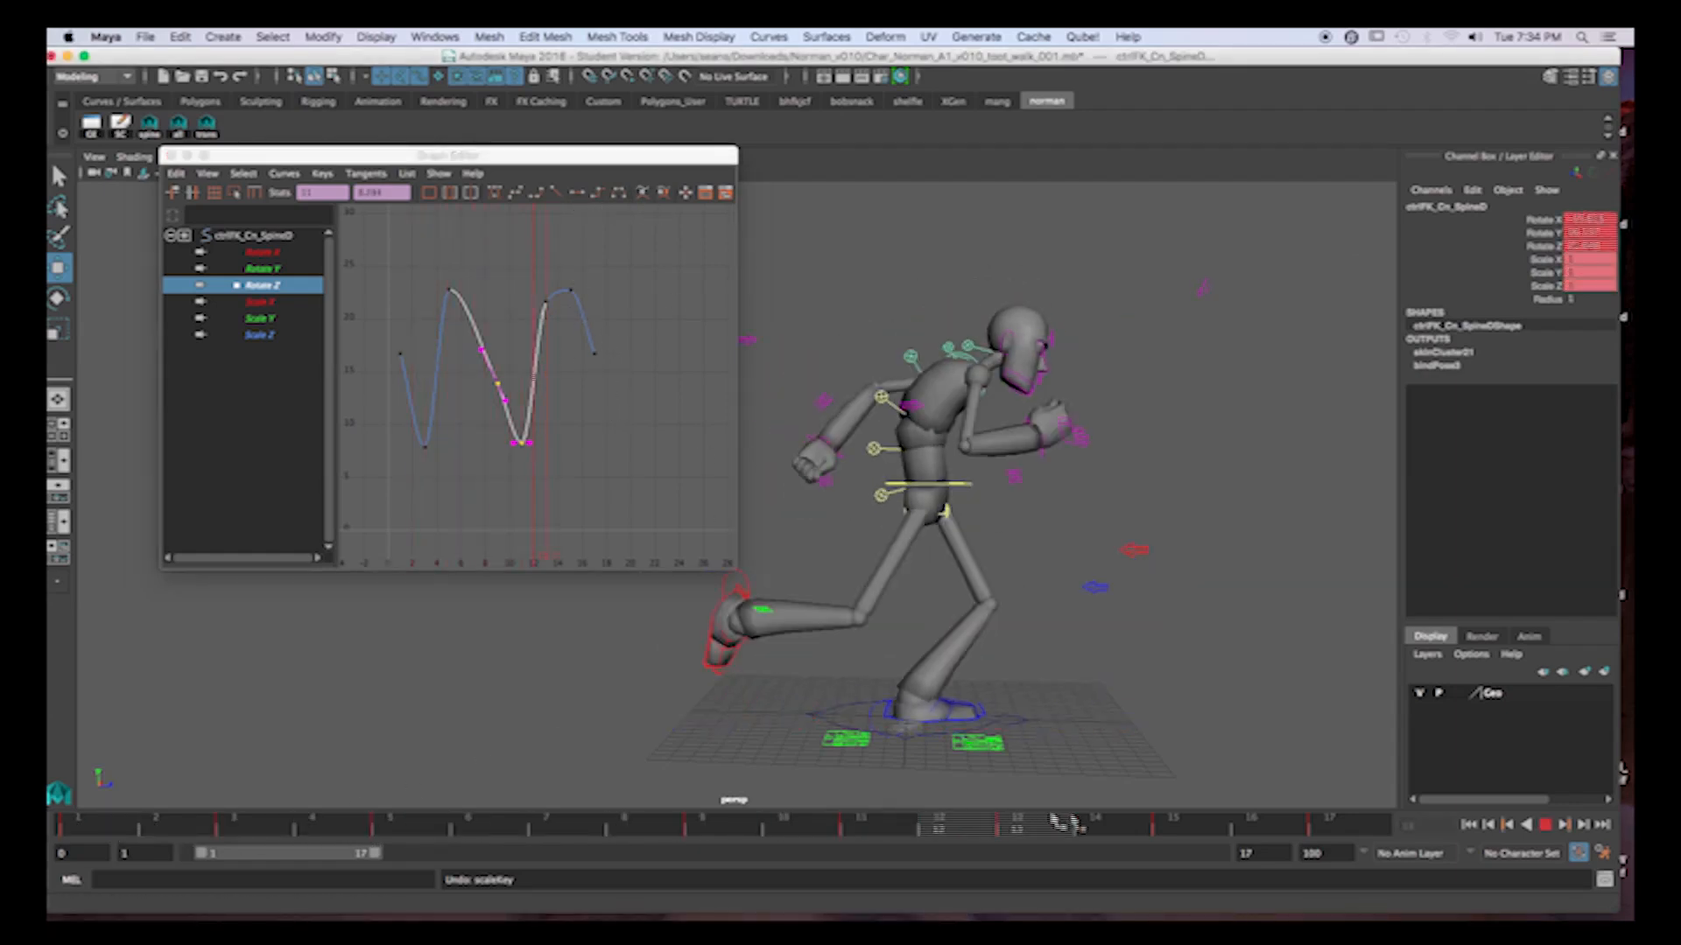
key(alt+v)
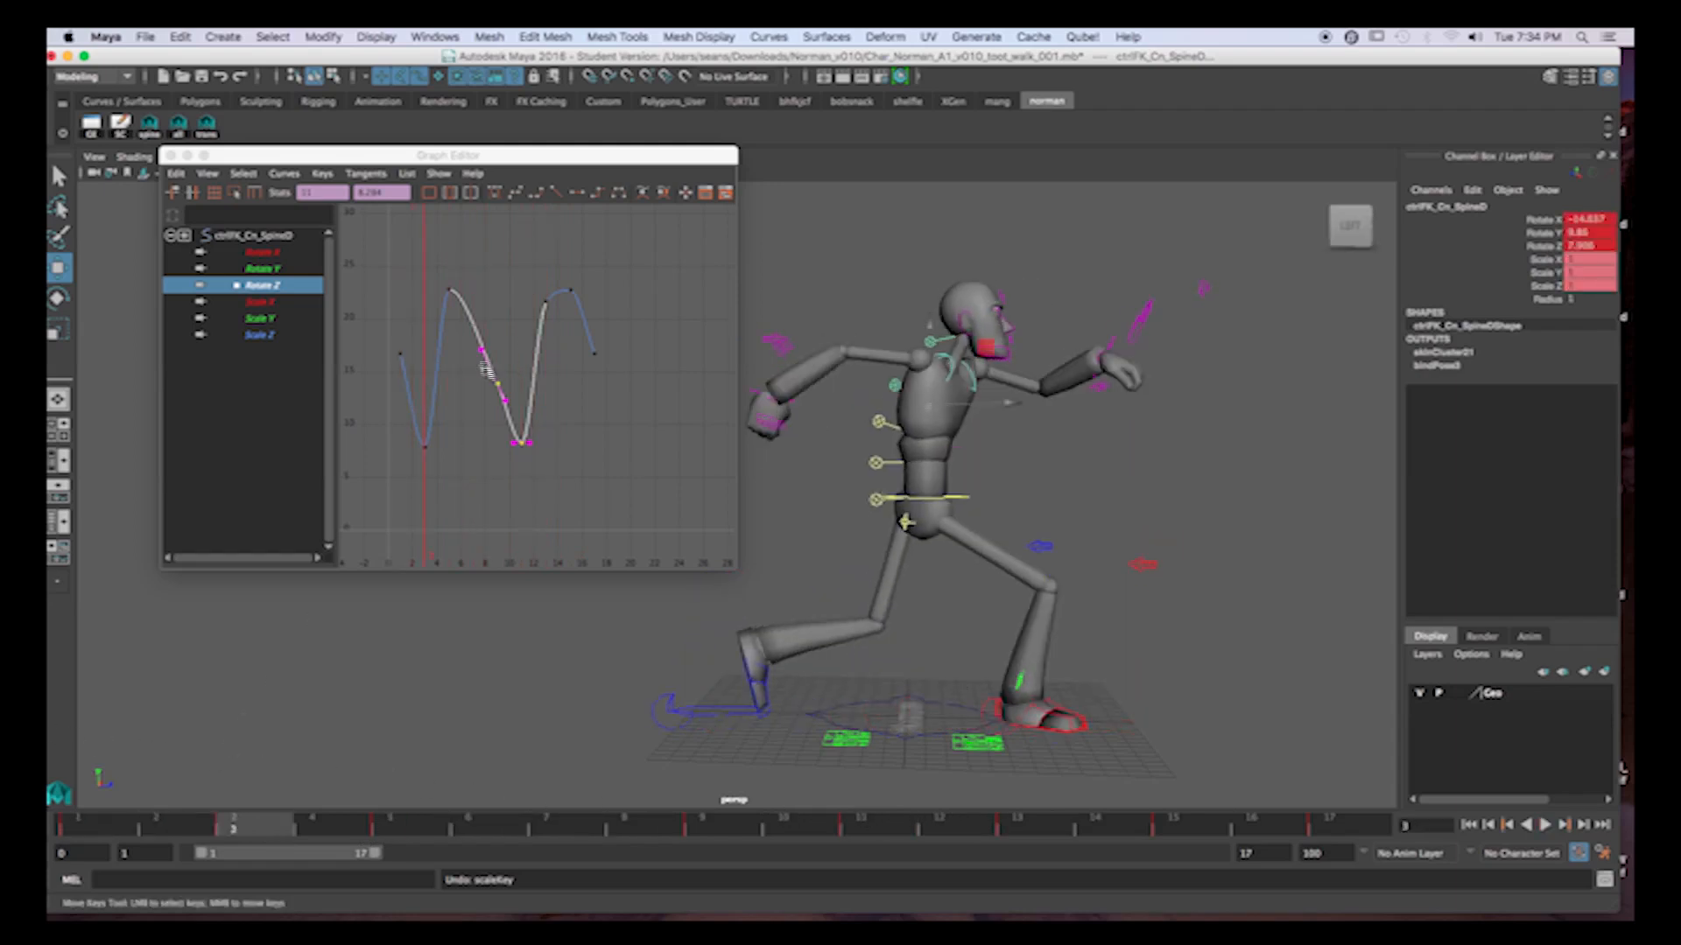
Try scaling all keys of the SpineD Rotate Z curve vertically to strongly exaggerate the bend.
drag(377, 256, 656, 513)
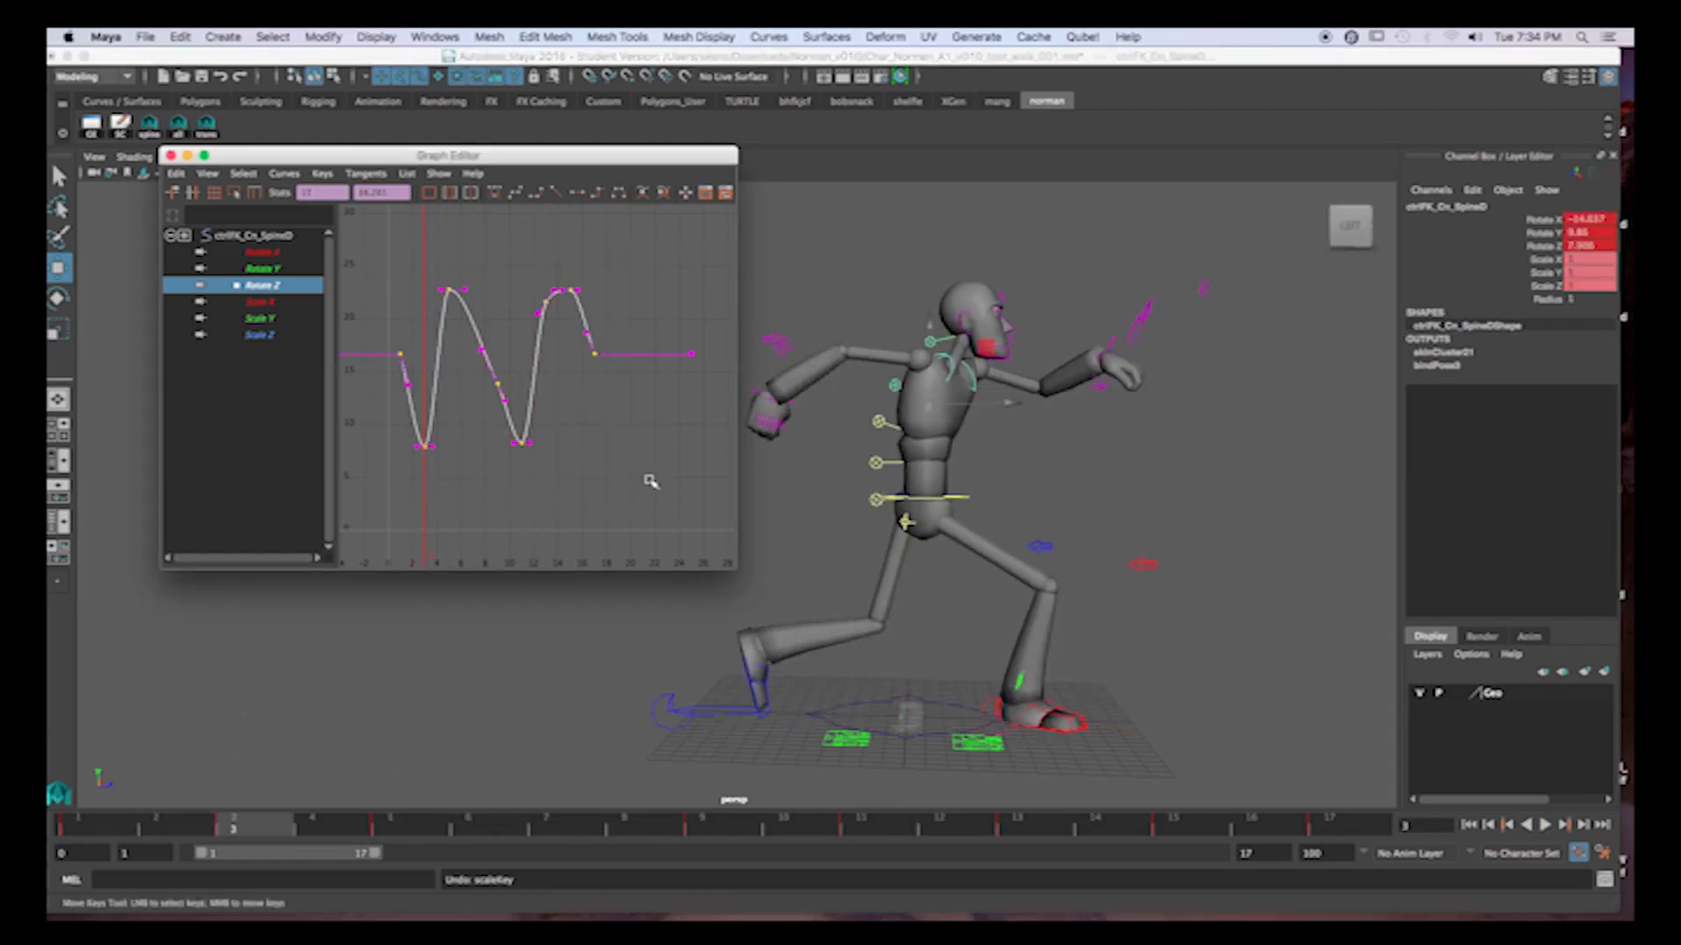
key(r)
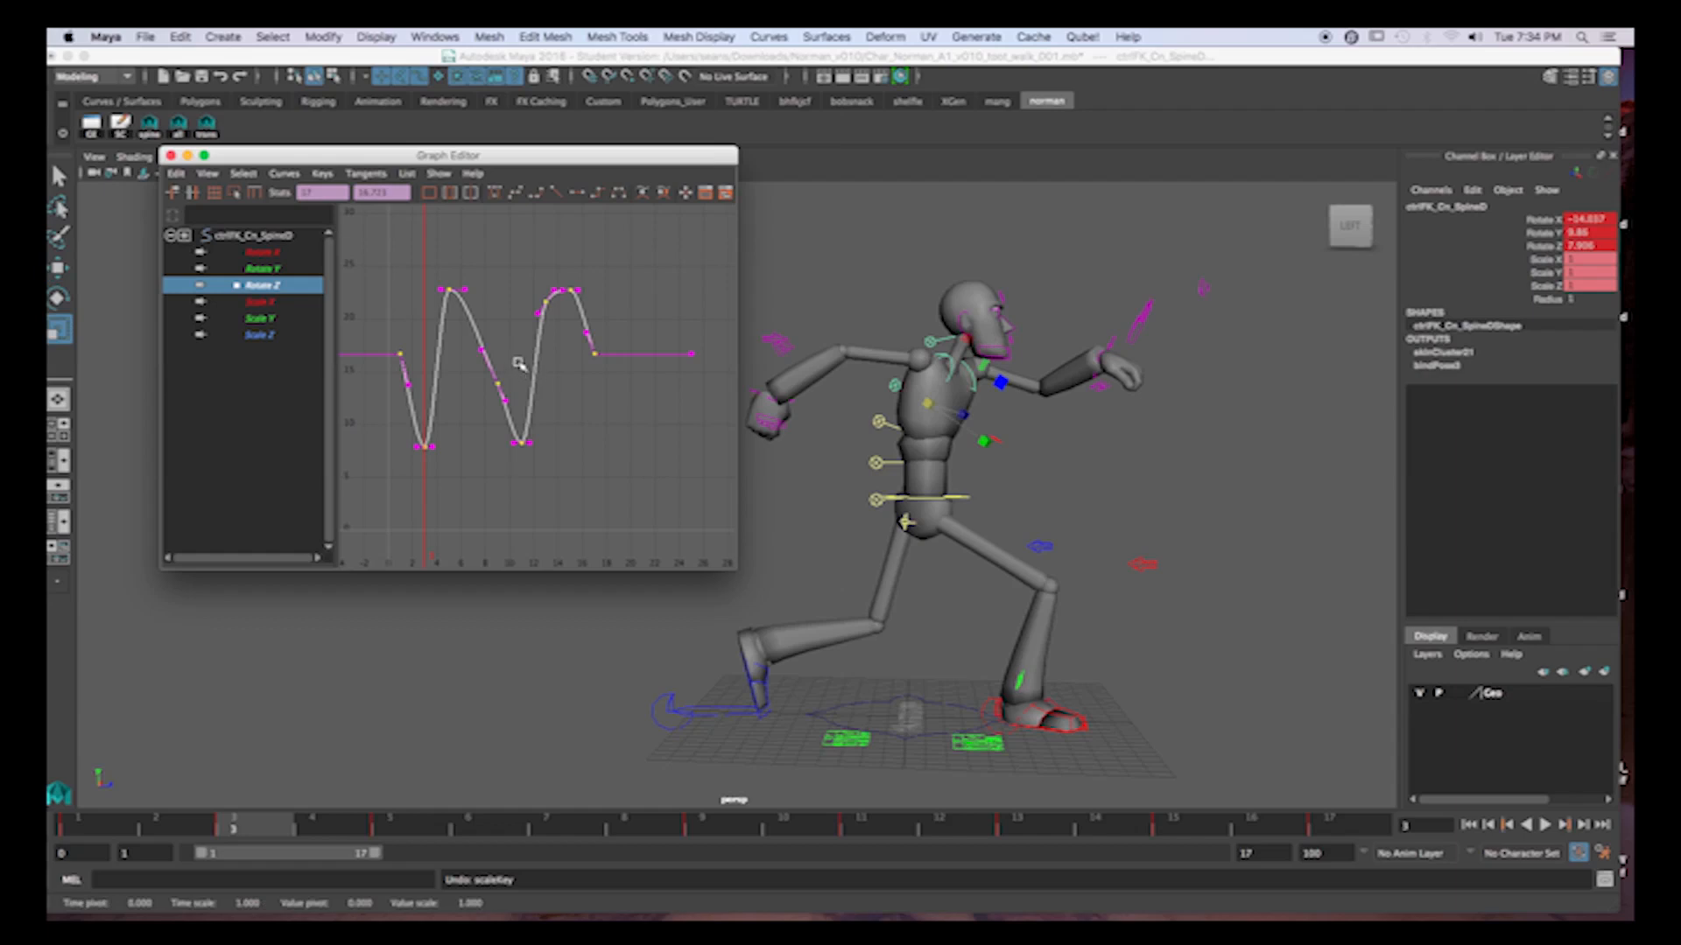
middle_drag(508, 353, 522, 256)
key(a)
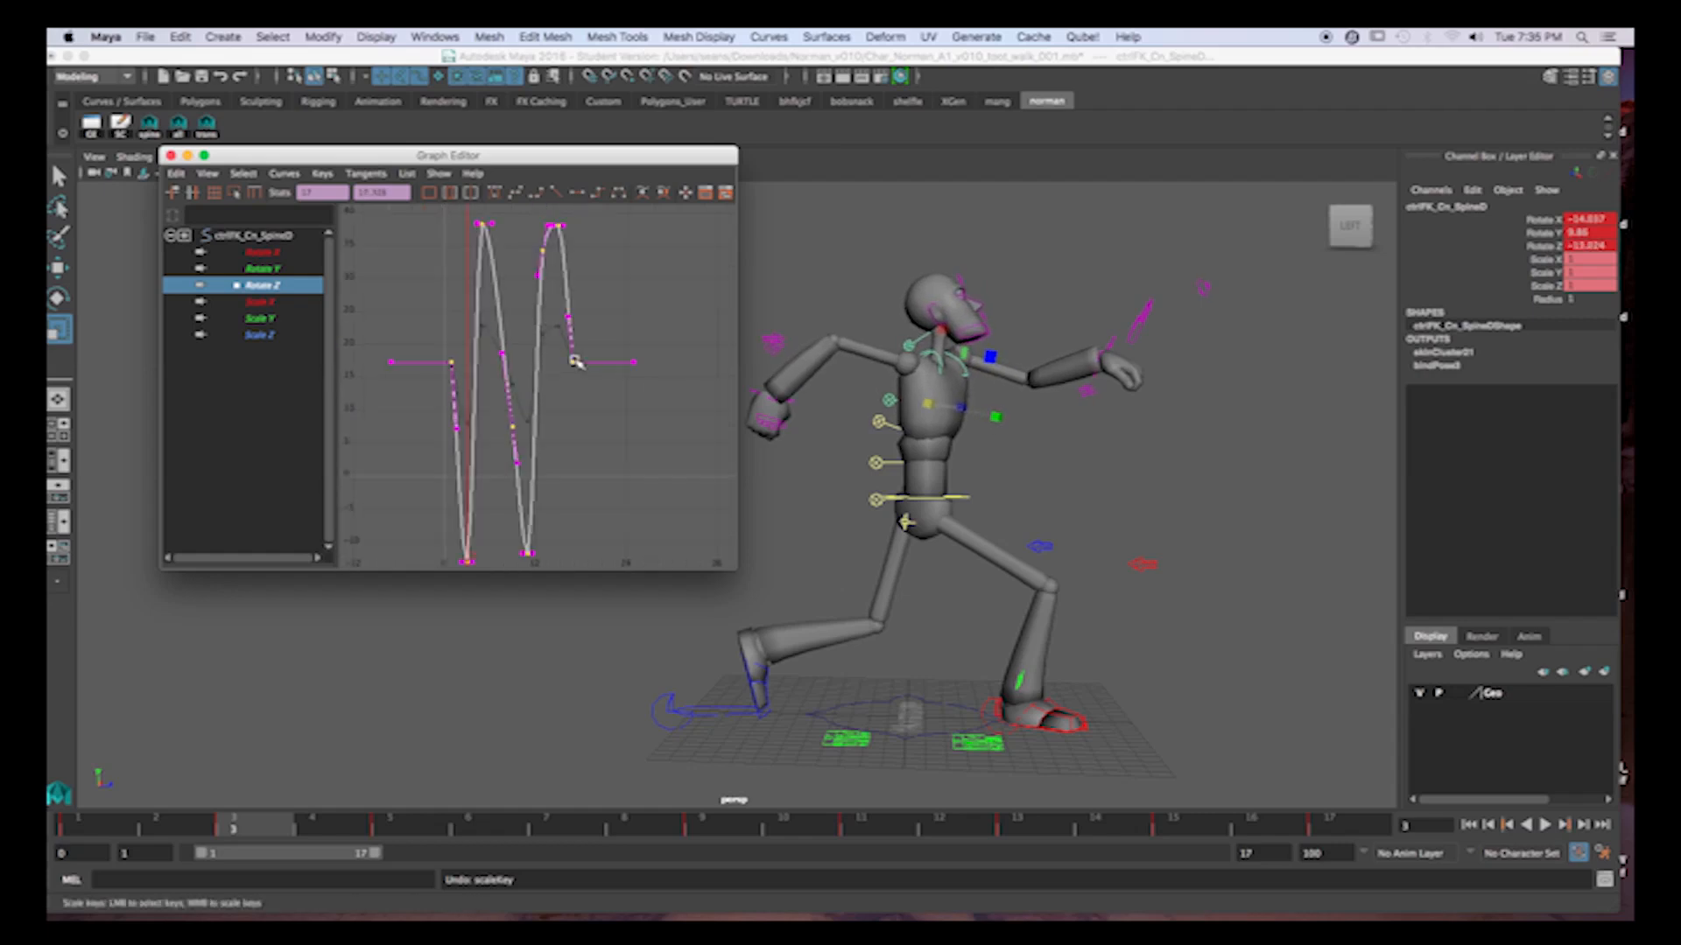
Try shifting the whole SpineD Rotate Z curve up by about 40 and play back the hunched walk.
key(w)
scroll(576, 390, down, 5)
middle_drag(576, 353, 587, 249)
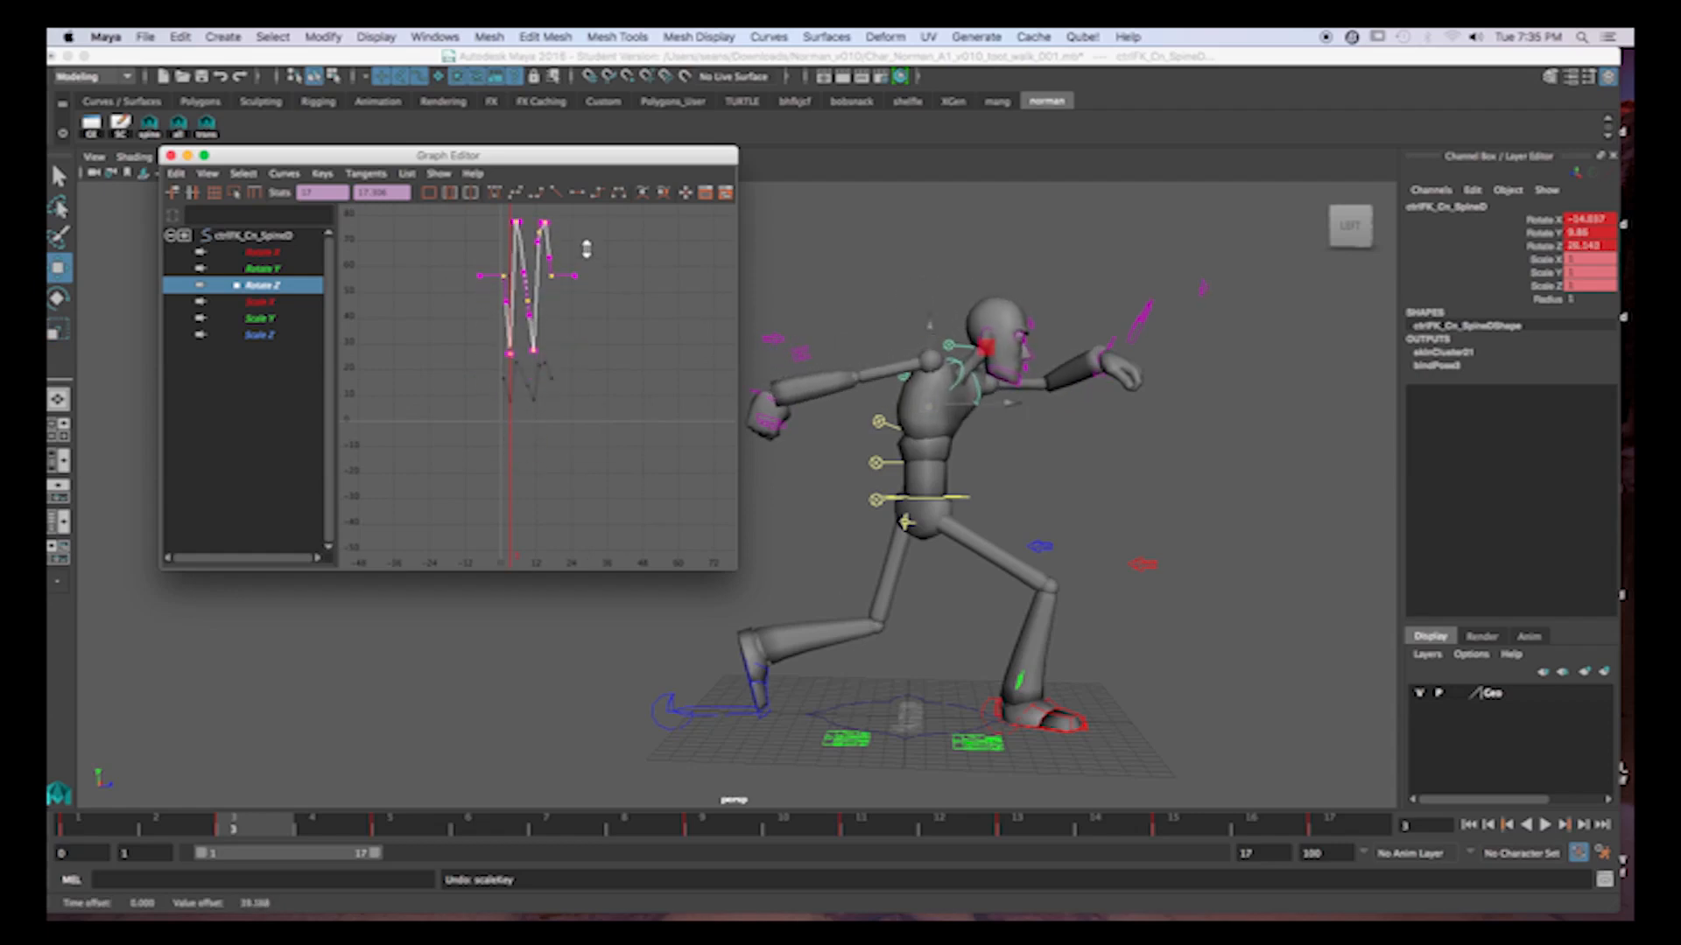
mouse_move(97, 829)
mouse_down()
mouse_move(926, 822)
mouse_move(1260, 863)
mouse_move(241, 774)
mouse_up()
click(1545, 825)
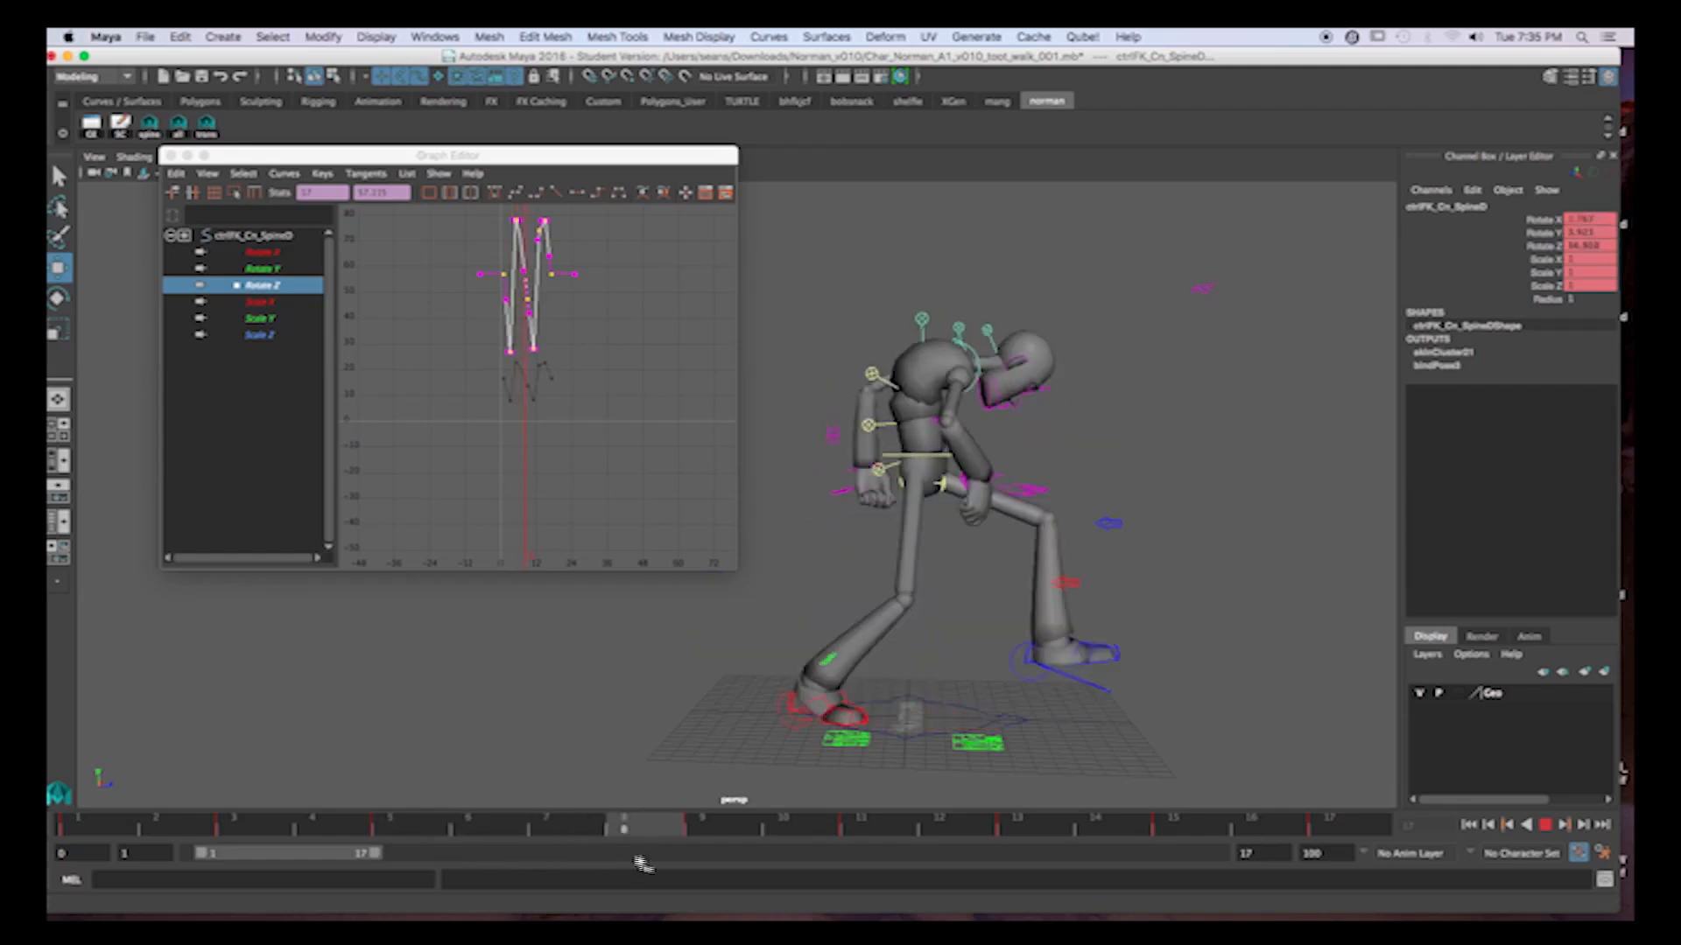
click(623, 824)
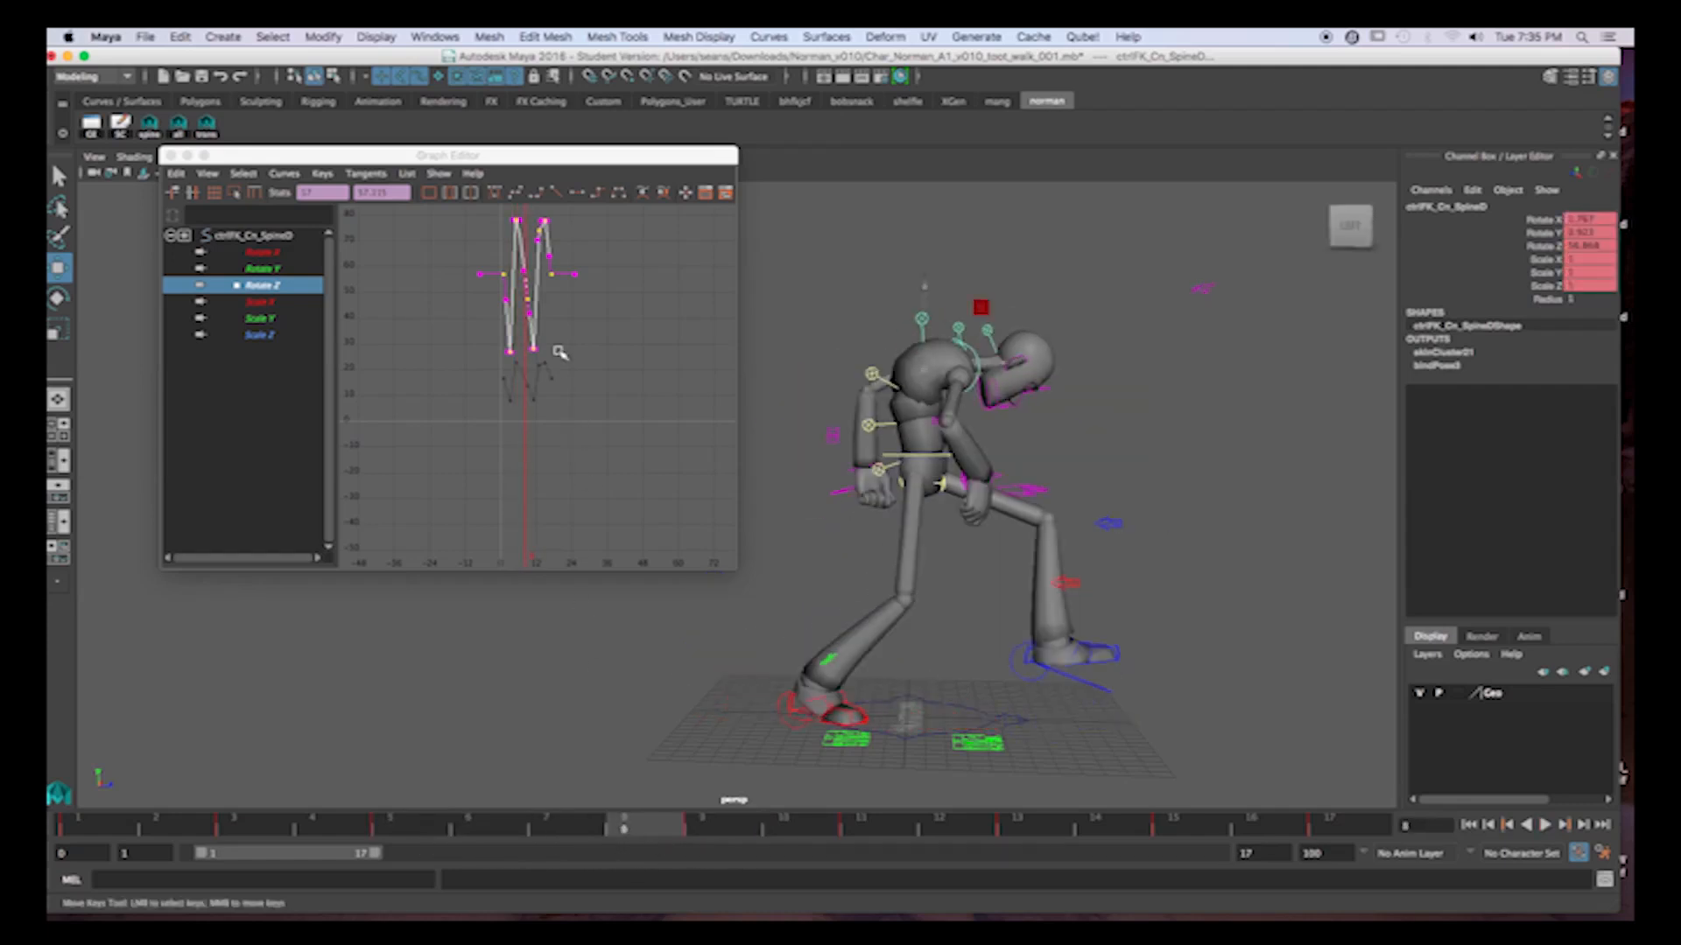
Undo the large upward shift and the strong scaling of the Rotate Z curve, along with a stray key move.
key(z)
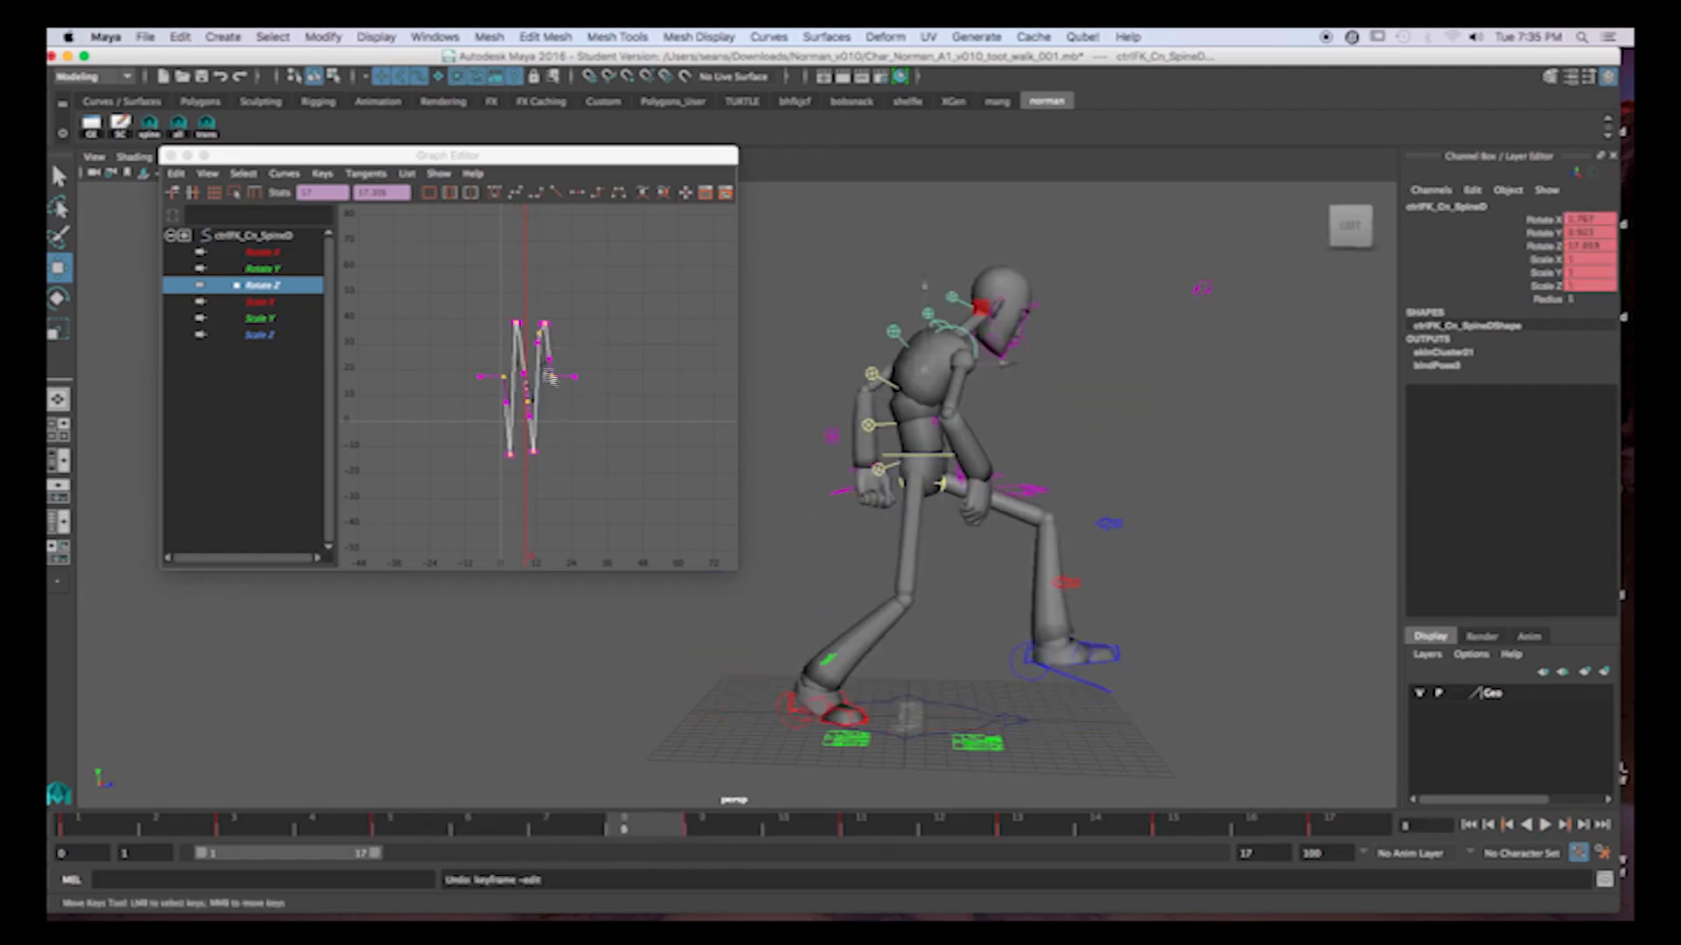
key(z)
key(f)
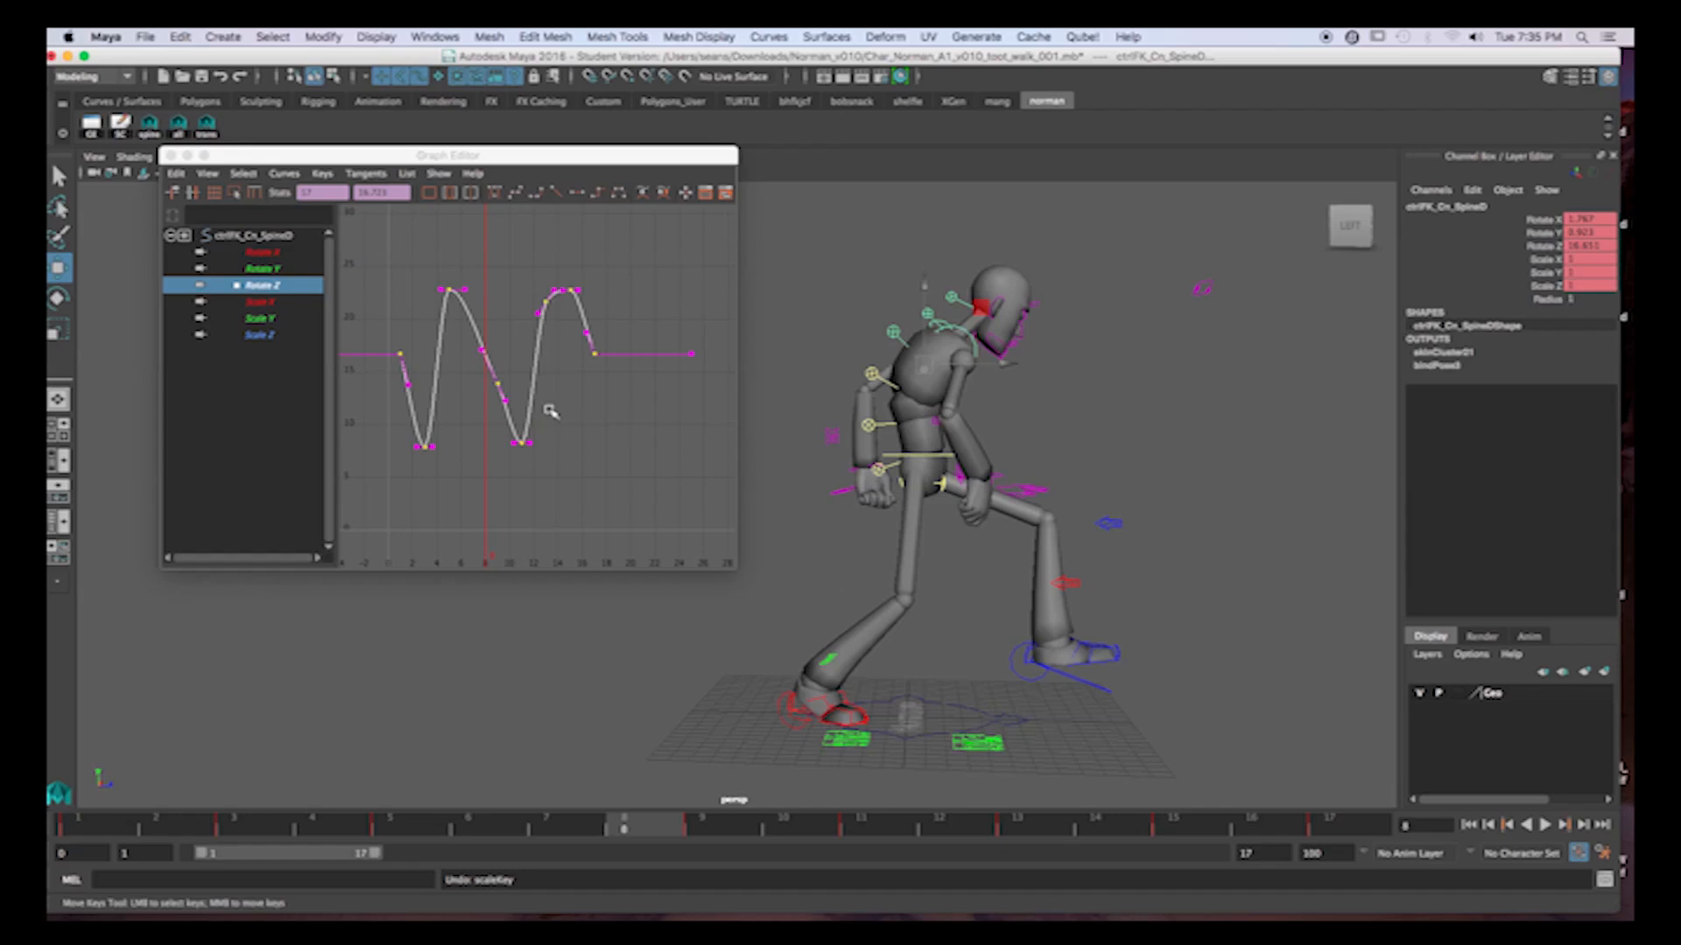
middle_drag(521, 365, 519, 363)
key(z)
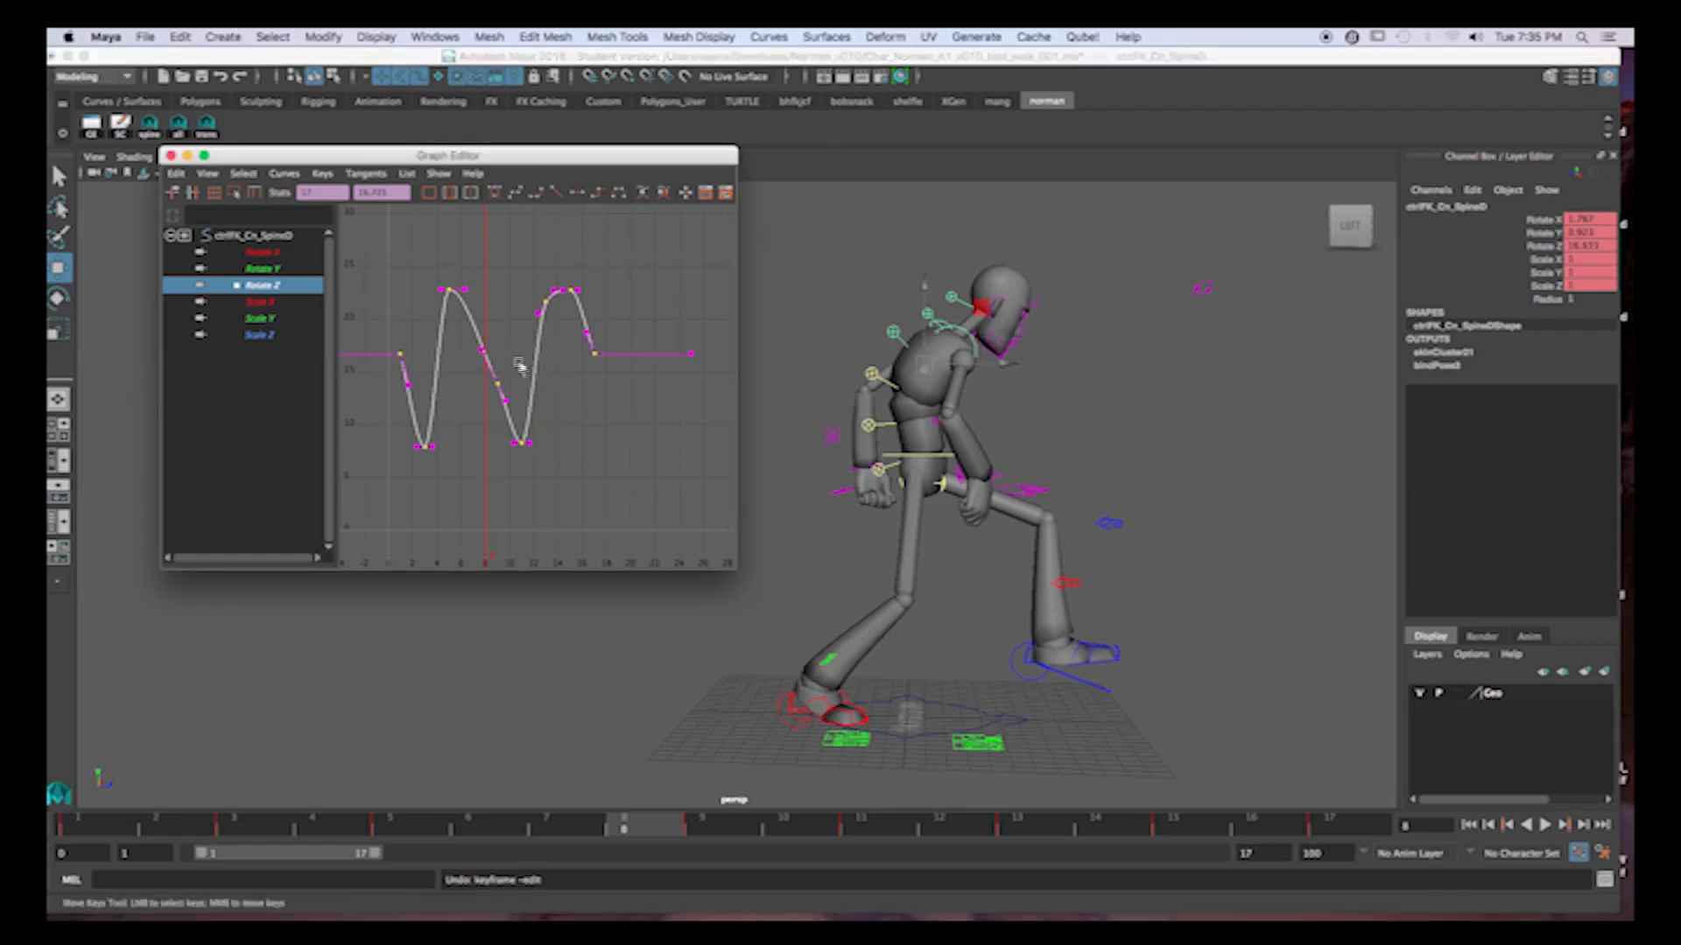
Scale all SpineD Rotate Z keys up moderately, raise the whole curve by about 3.5, and scrub the opening frames to check it.
key(r)
middle_drag(517, 357, 525, 336)
key(w)
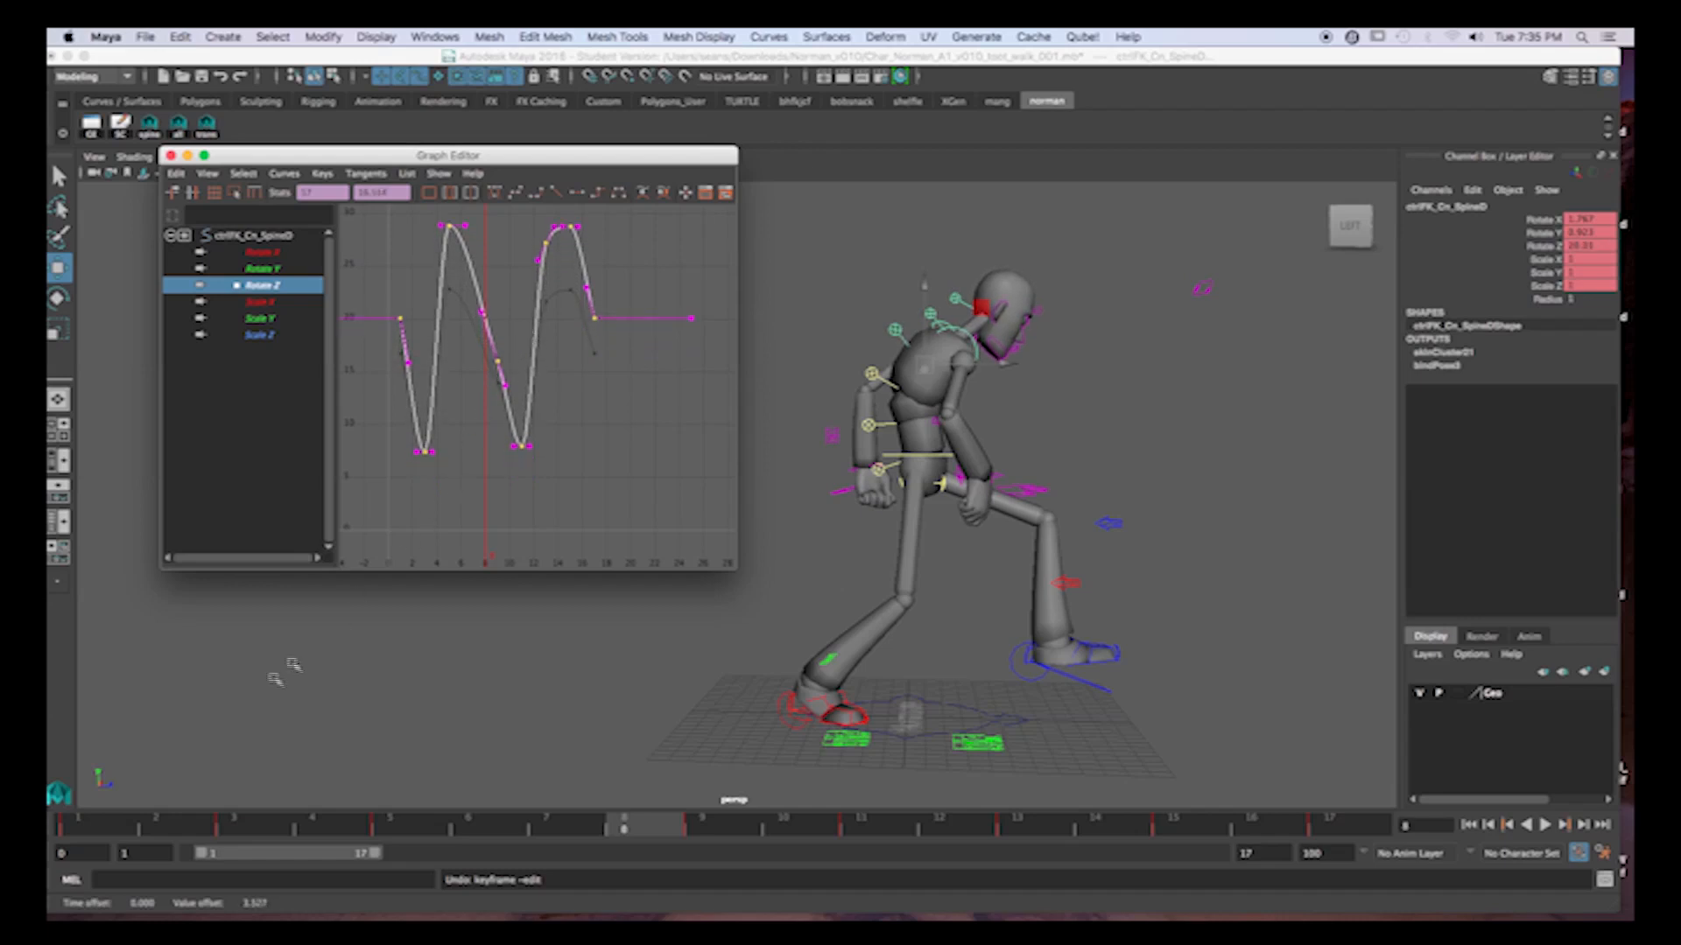
click(118, 819)
mouse_move(104, 821)
mouse_down()
mouse_move(1392, 830)
mouse_move(117, 769)
mouse_up()
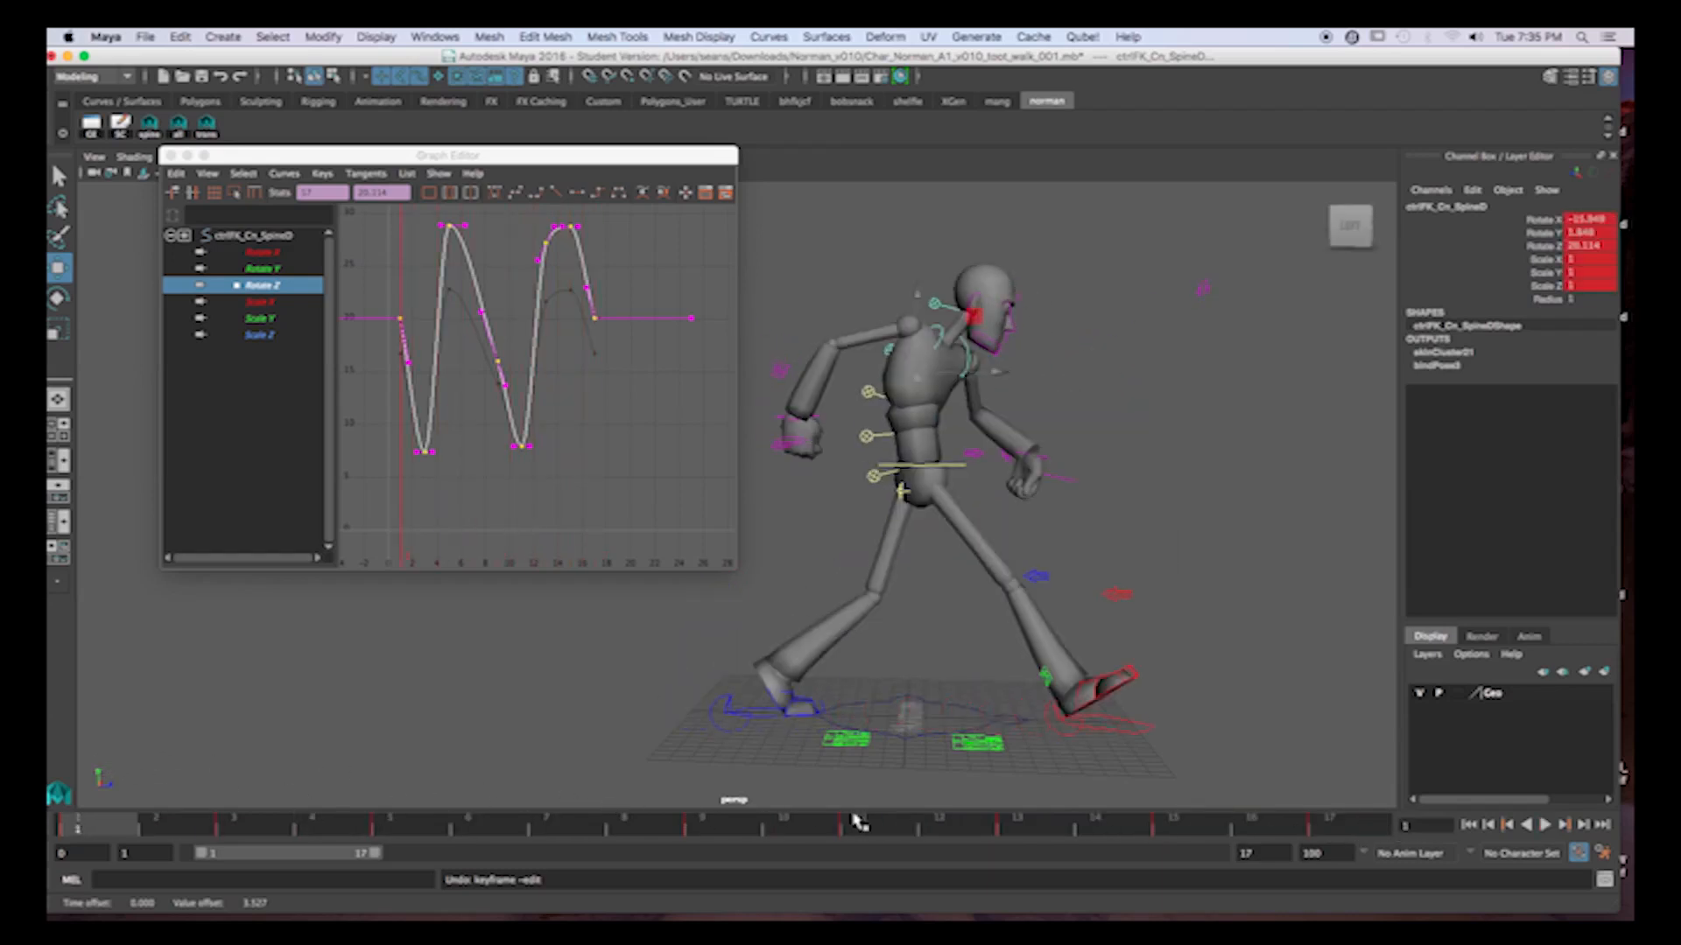
Play back the walk cycle to check the exaggerated SpineD rotation.
click(1546, 825)
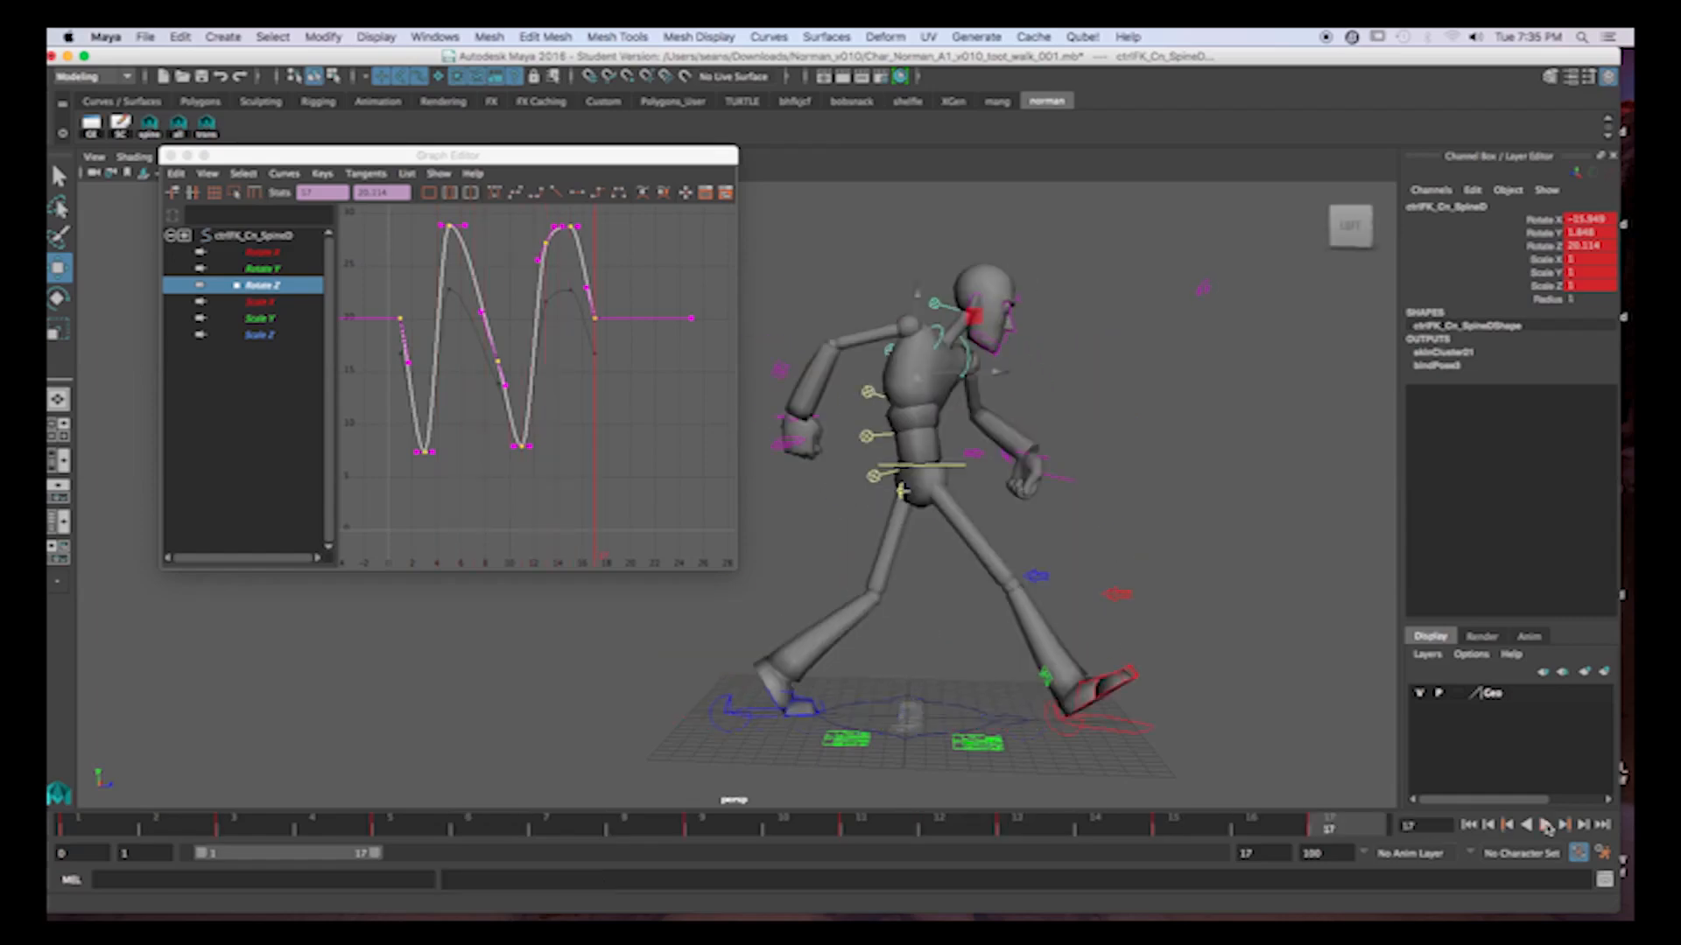
click(1546, 825)
drag(605, 155, 584, 151)
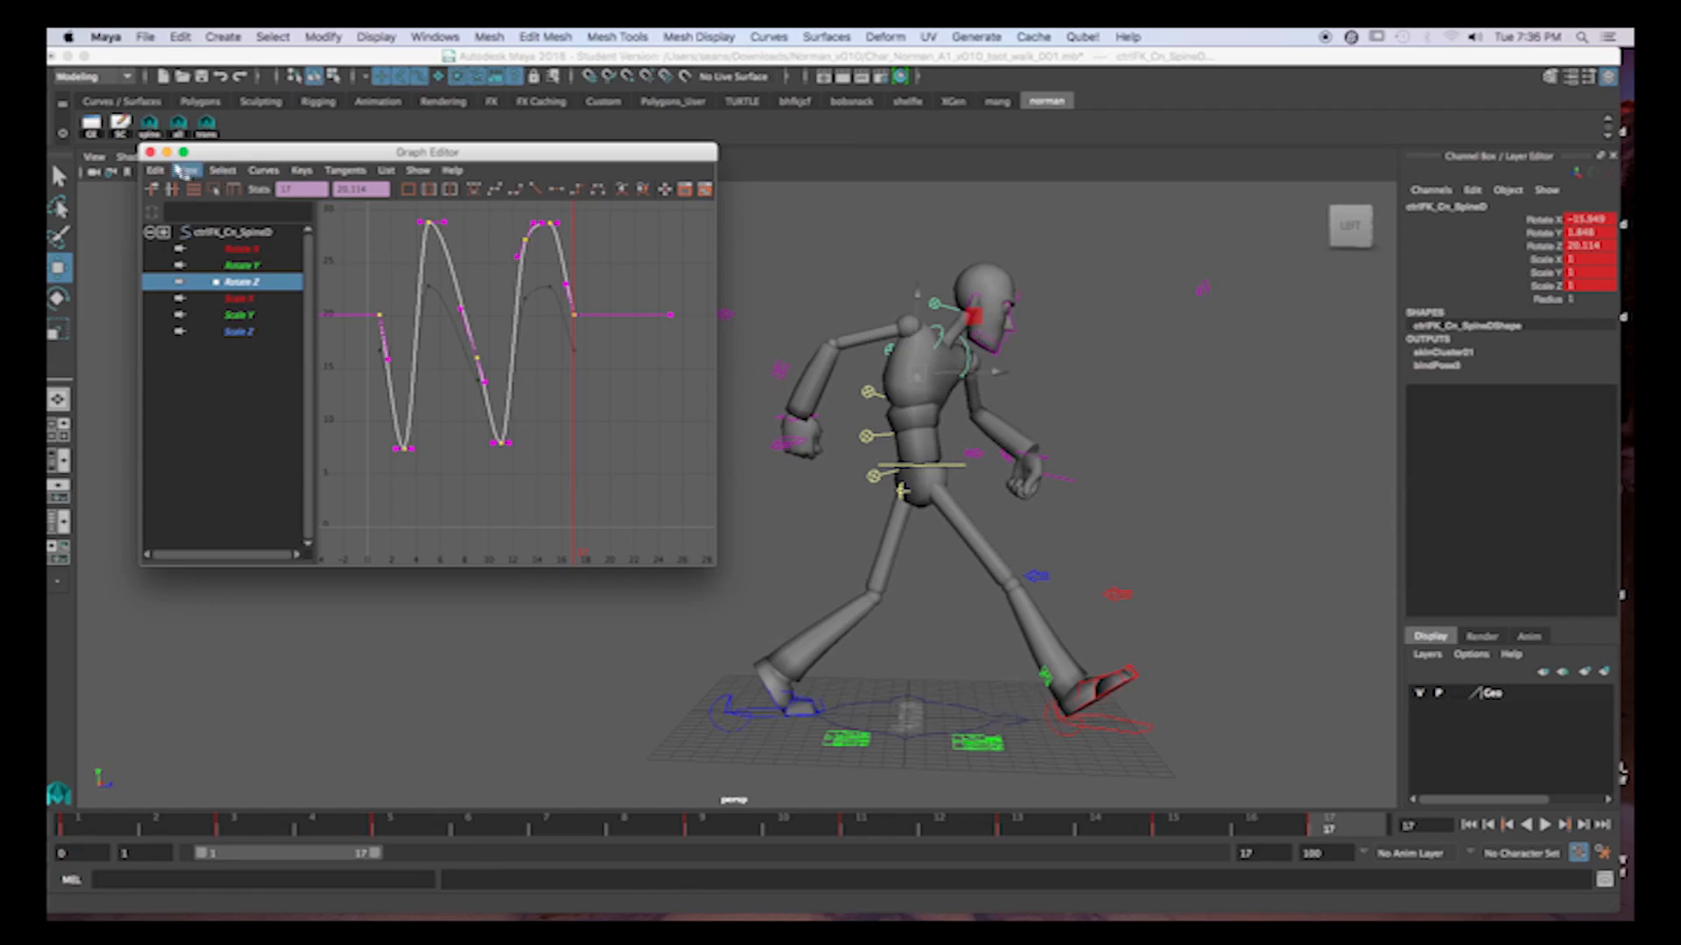
Select all of the character's controls and extend the playback range to frame 39.
click(151, 129)
click(179, 127)
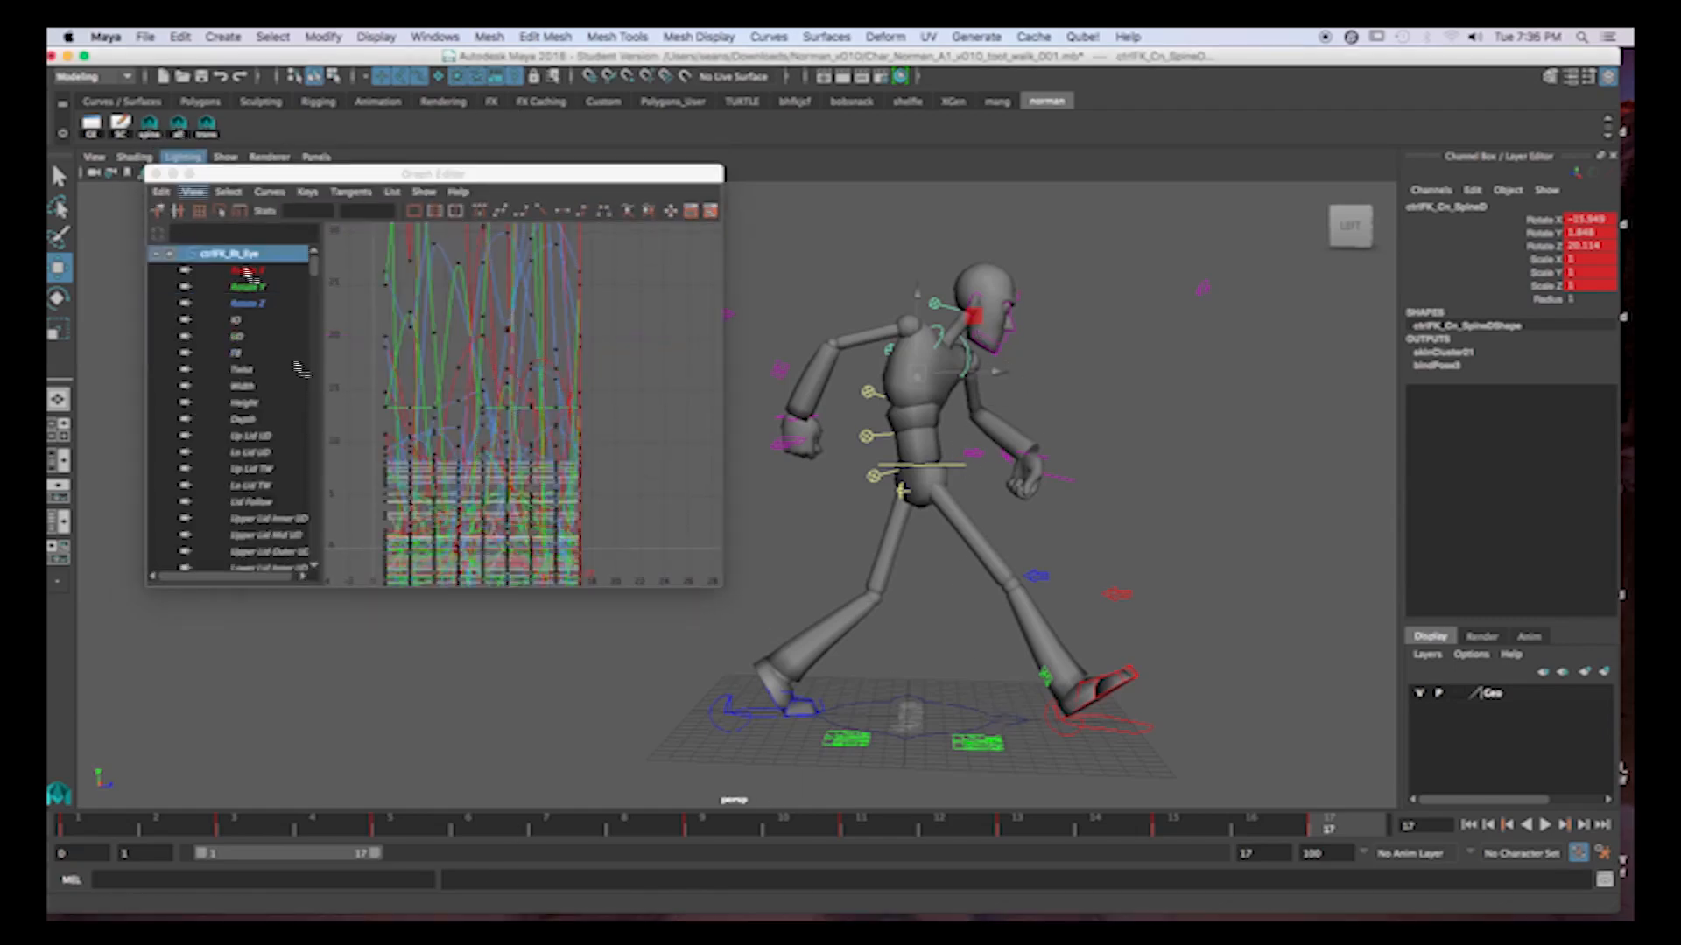
drag(376, 856, 599, 870)
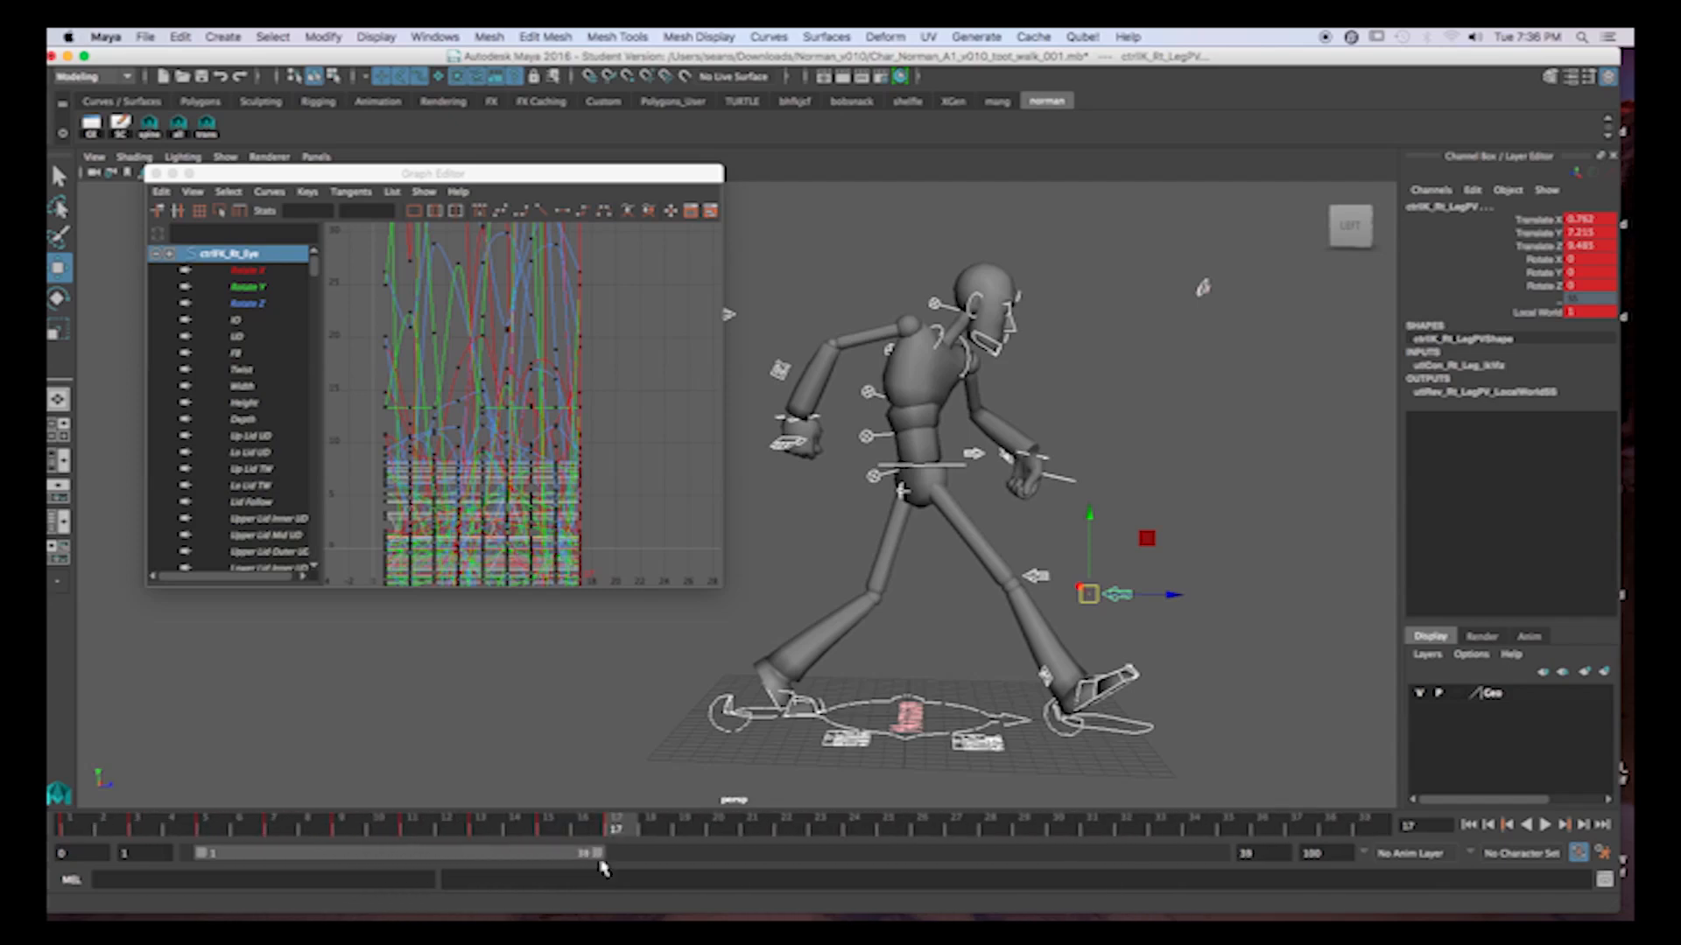
Compare the poses around frames 7 and 8, and key all controls on frame 8.
drag(82, 829, 308, 845)
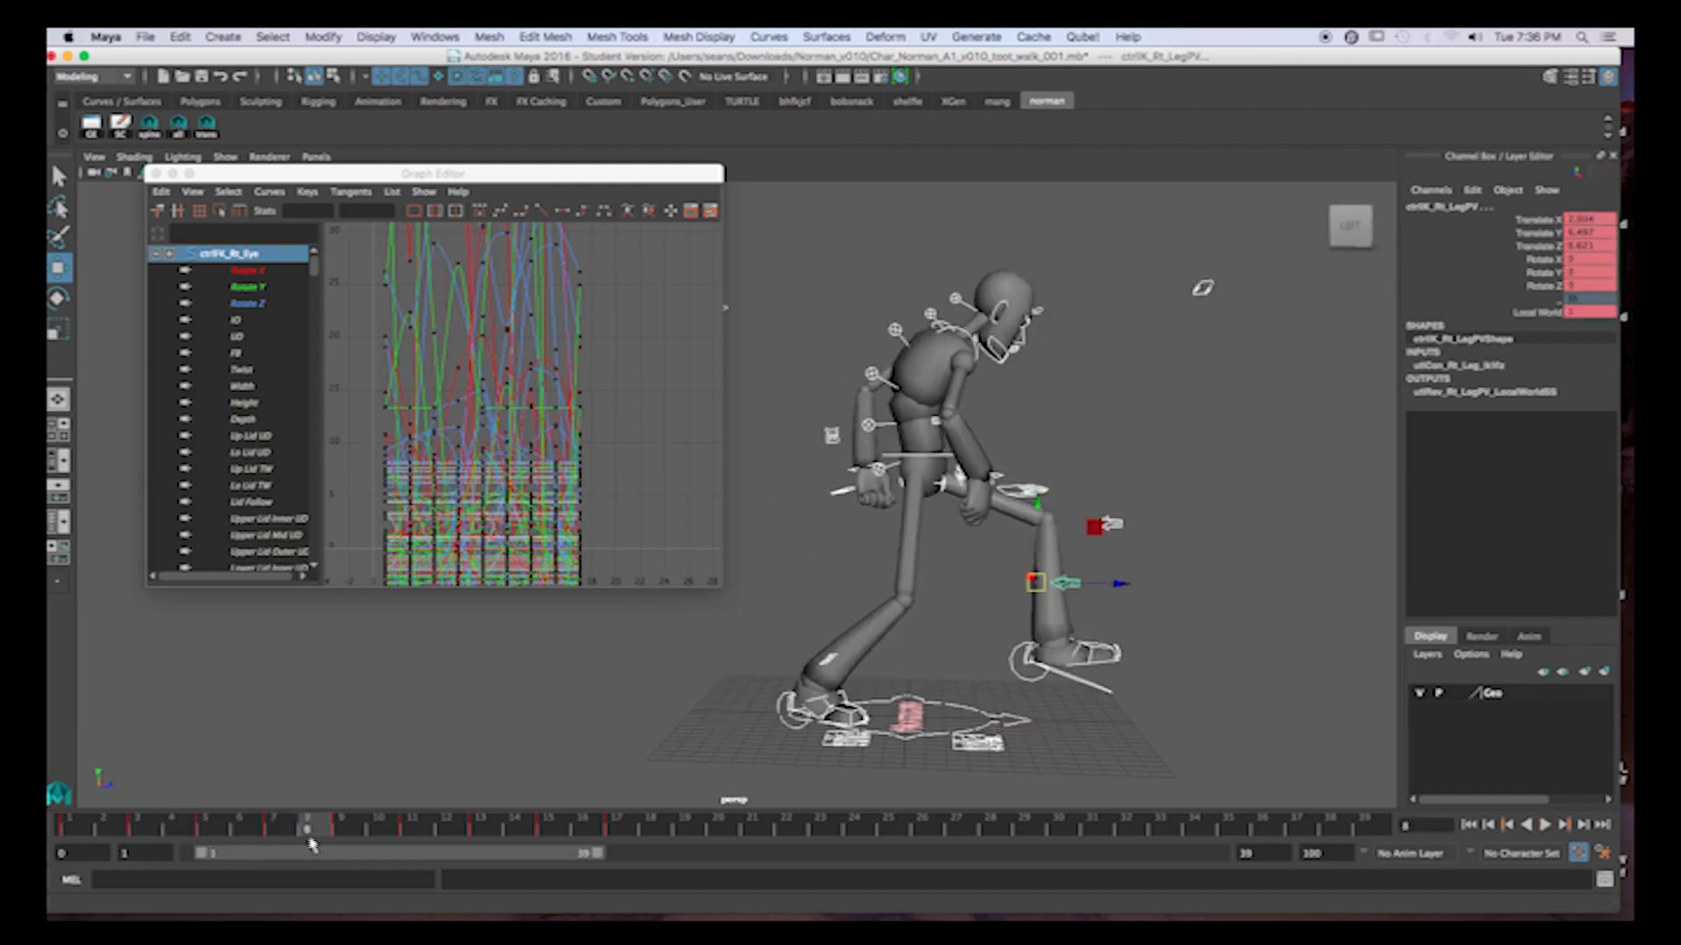
drag(298, 830, 222, 828)
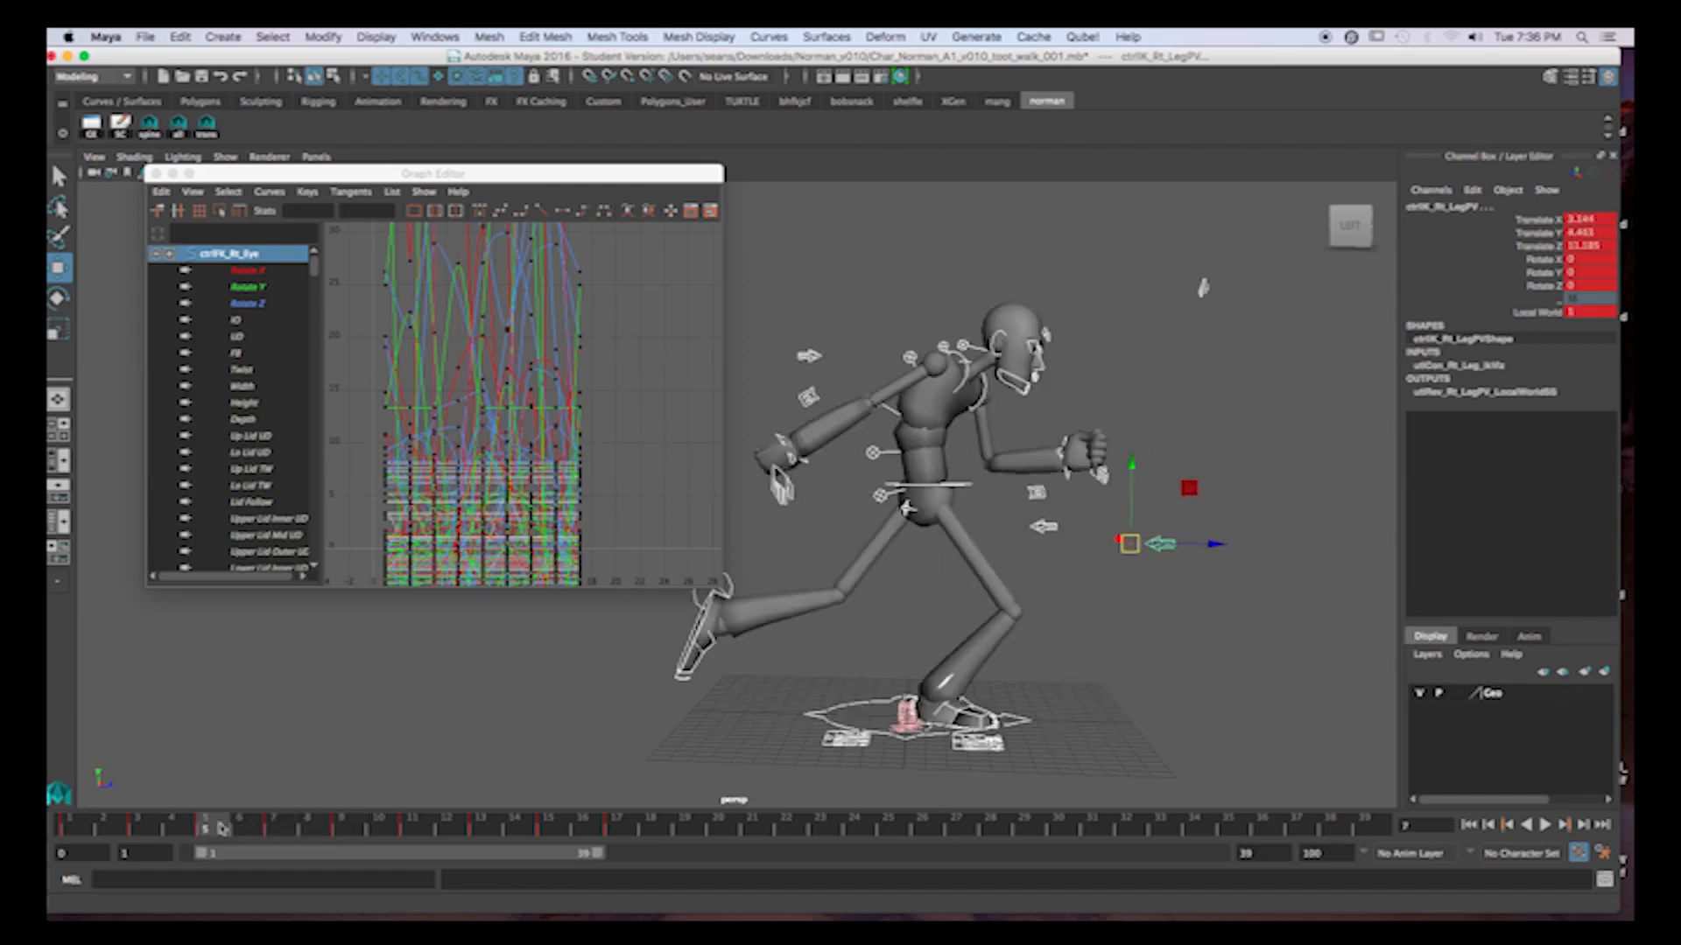
click(272, 827)
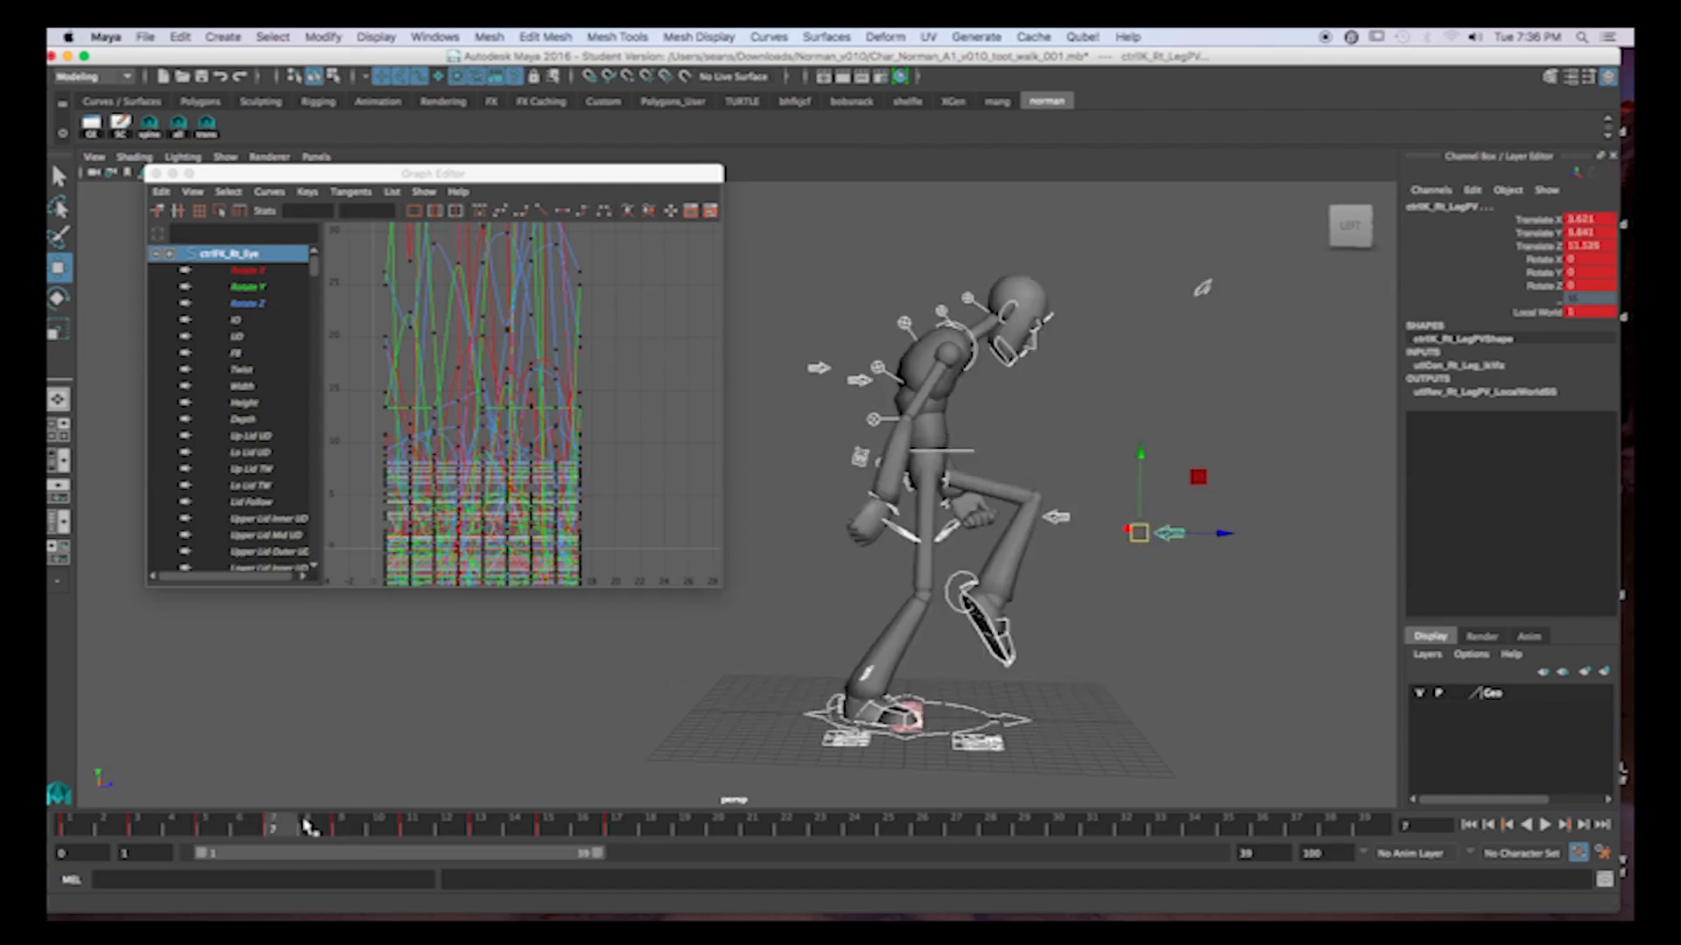
click(310, 827)
click(287, 825)
click(309, 826)
click(287, 826)
key(s)
Step through the rest of the cycle up to frame 17 to check the poses.
click(315, 828)
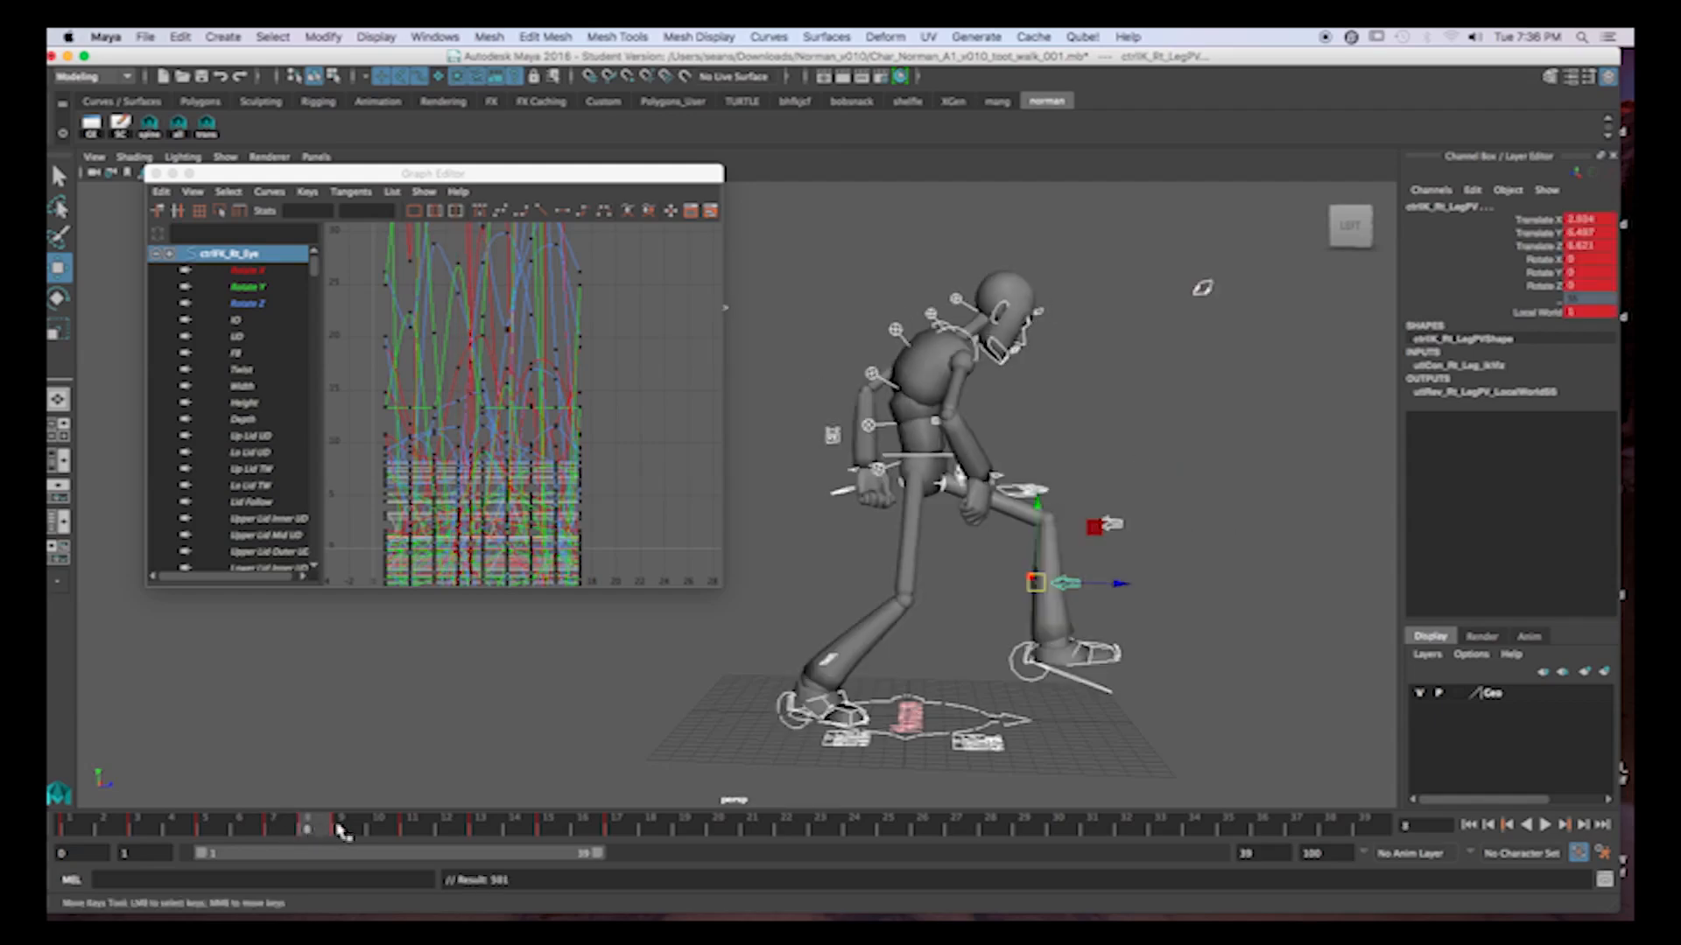
click(342, 827)
click(319, 828)
click(418, 830)
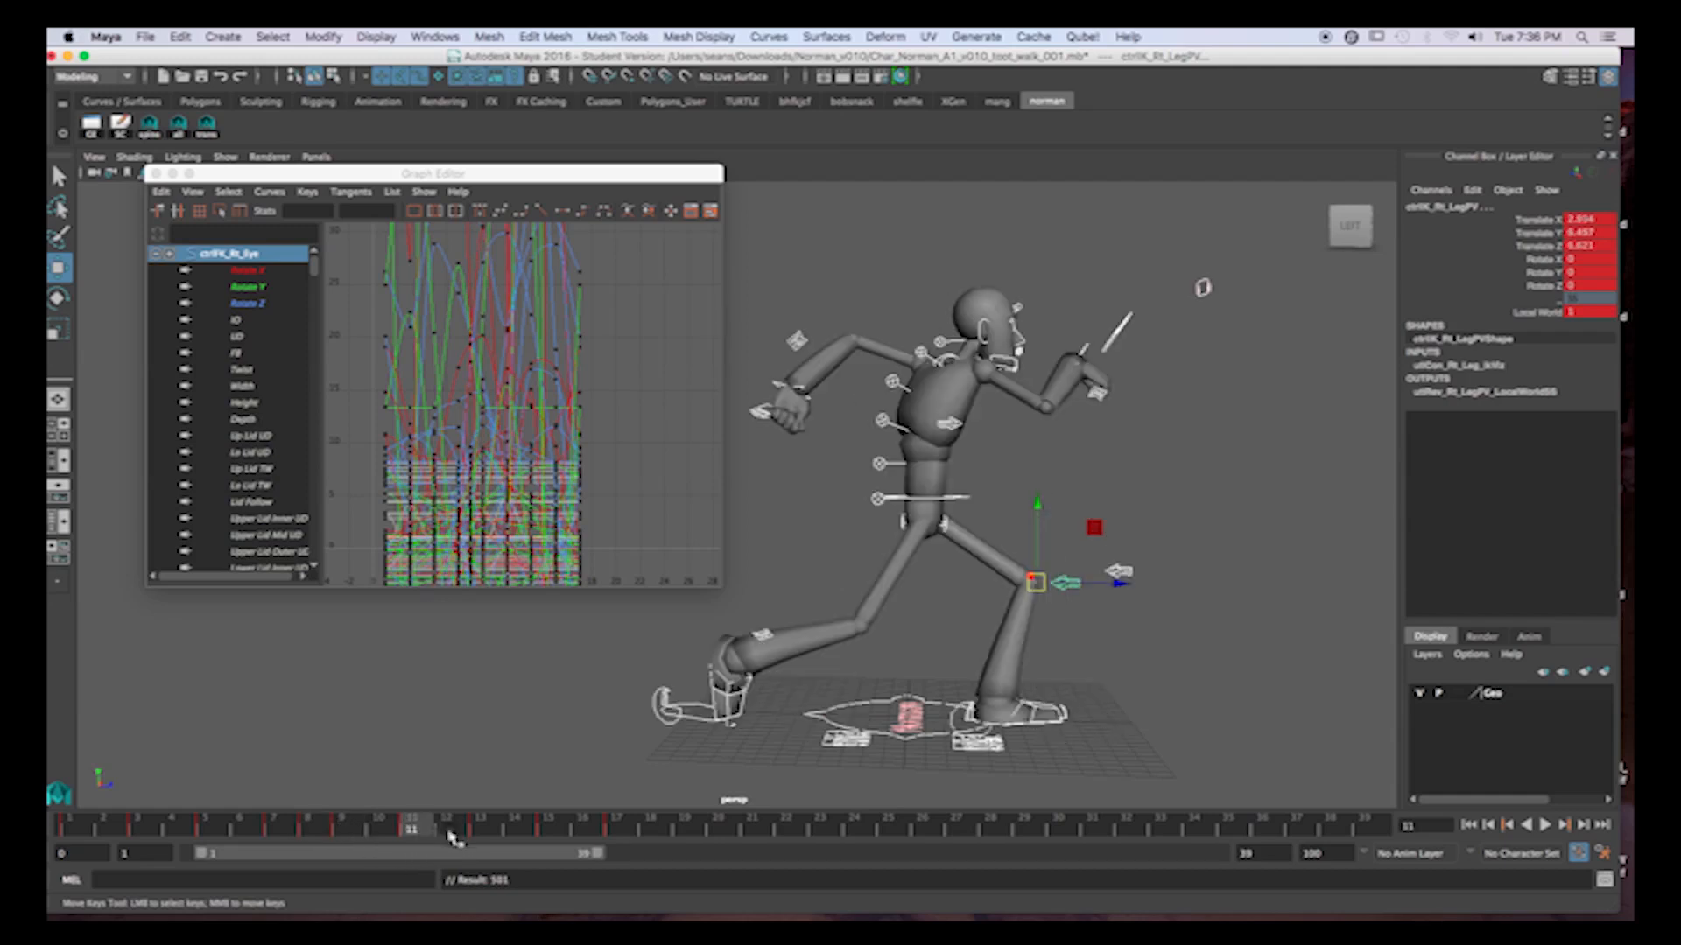
drag(487, 834, 551, 834)
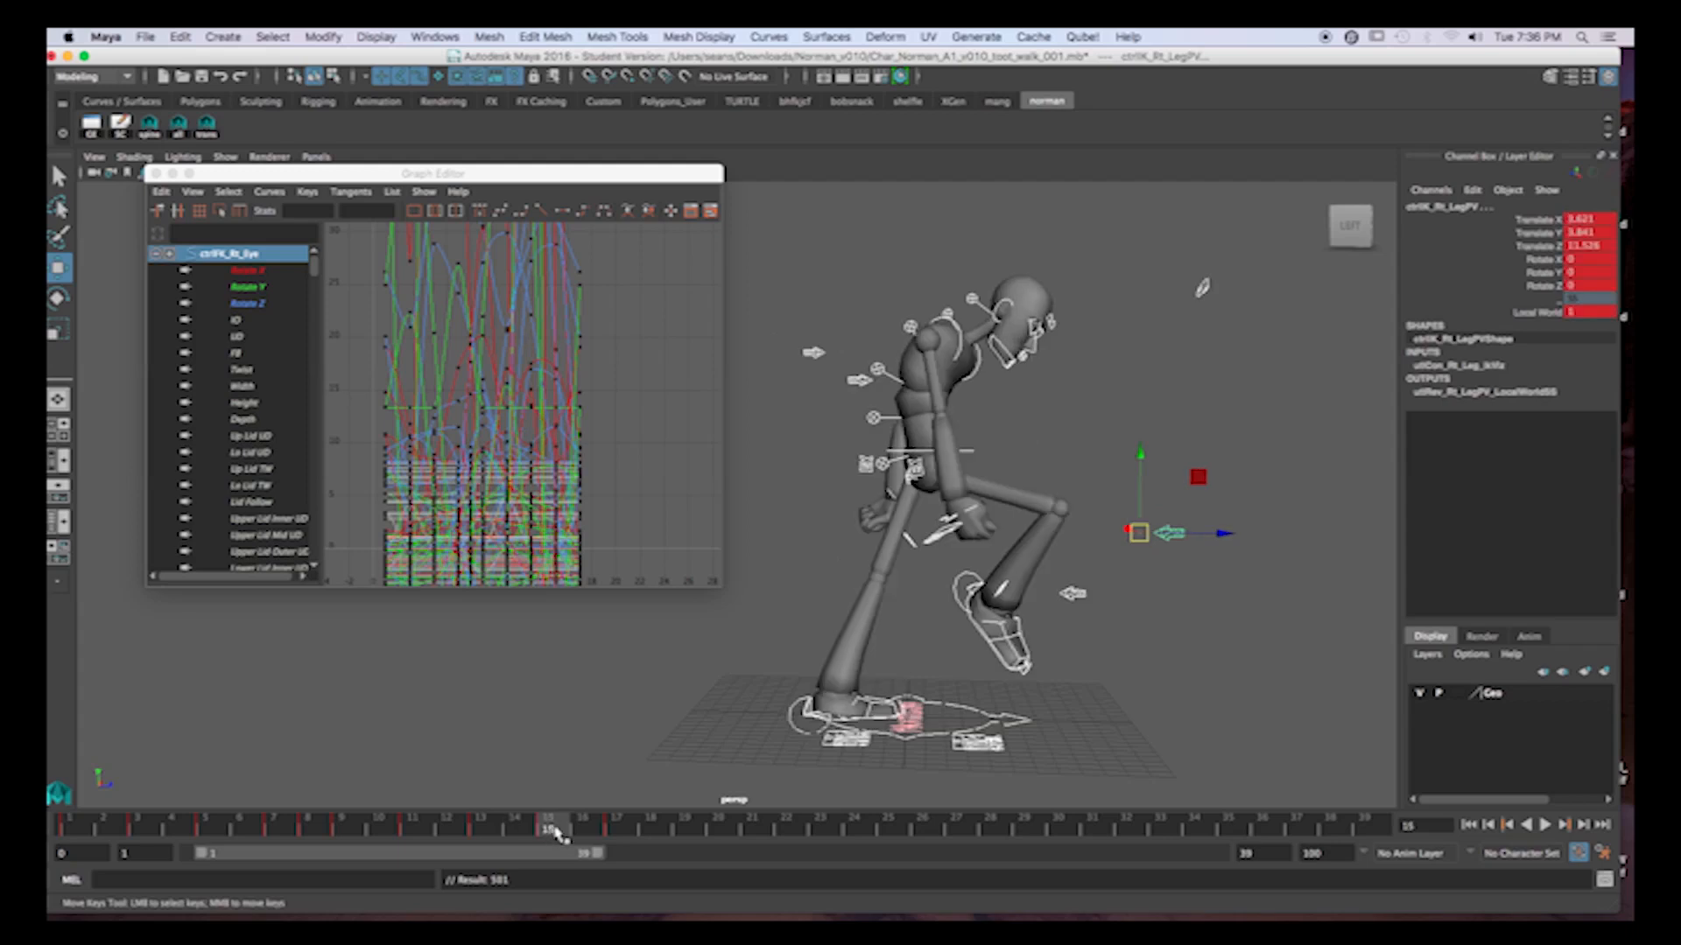
click(582, 831)
click(617, 829)
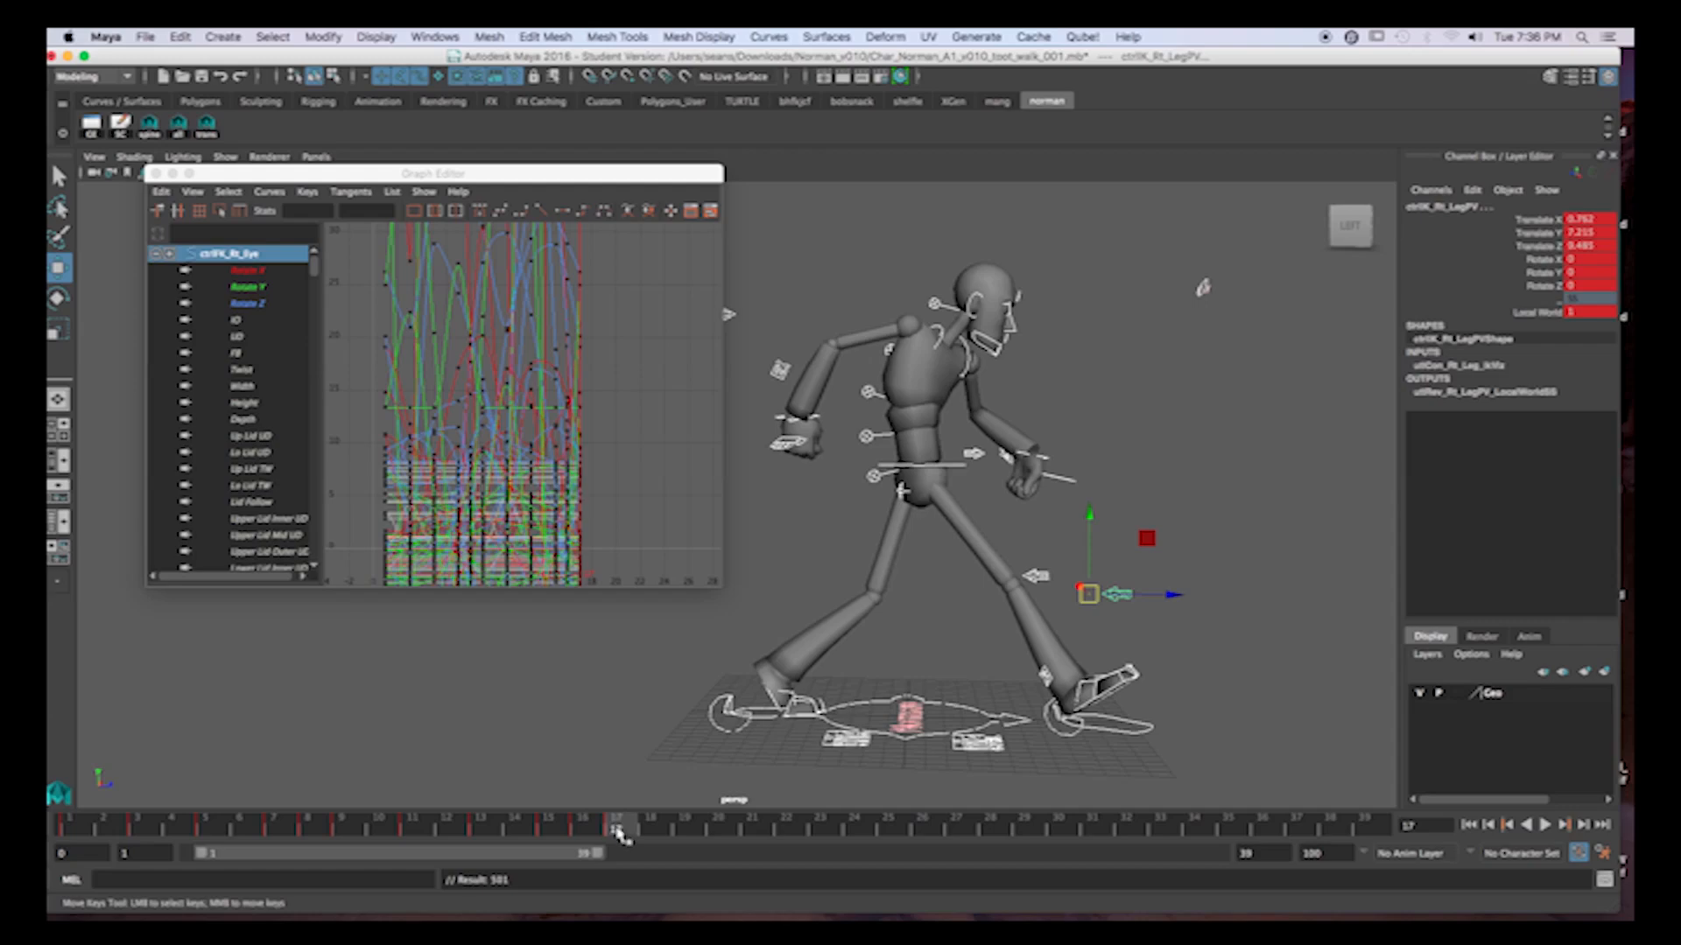
Shift the keys of all controls on frames 8 to 17 one frame later.
click(281, 831)
click(331, 832)
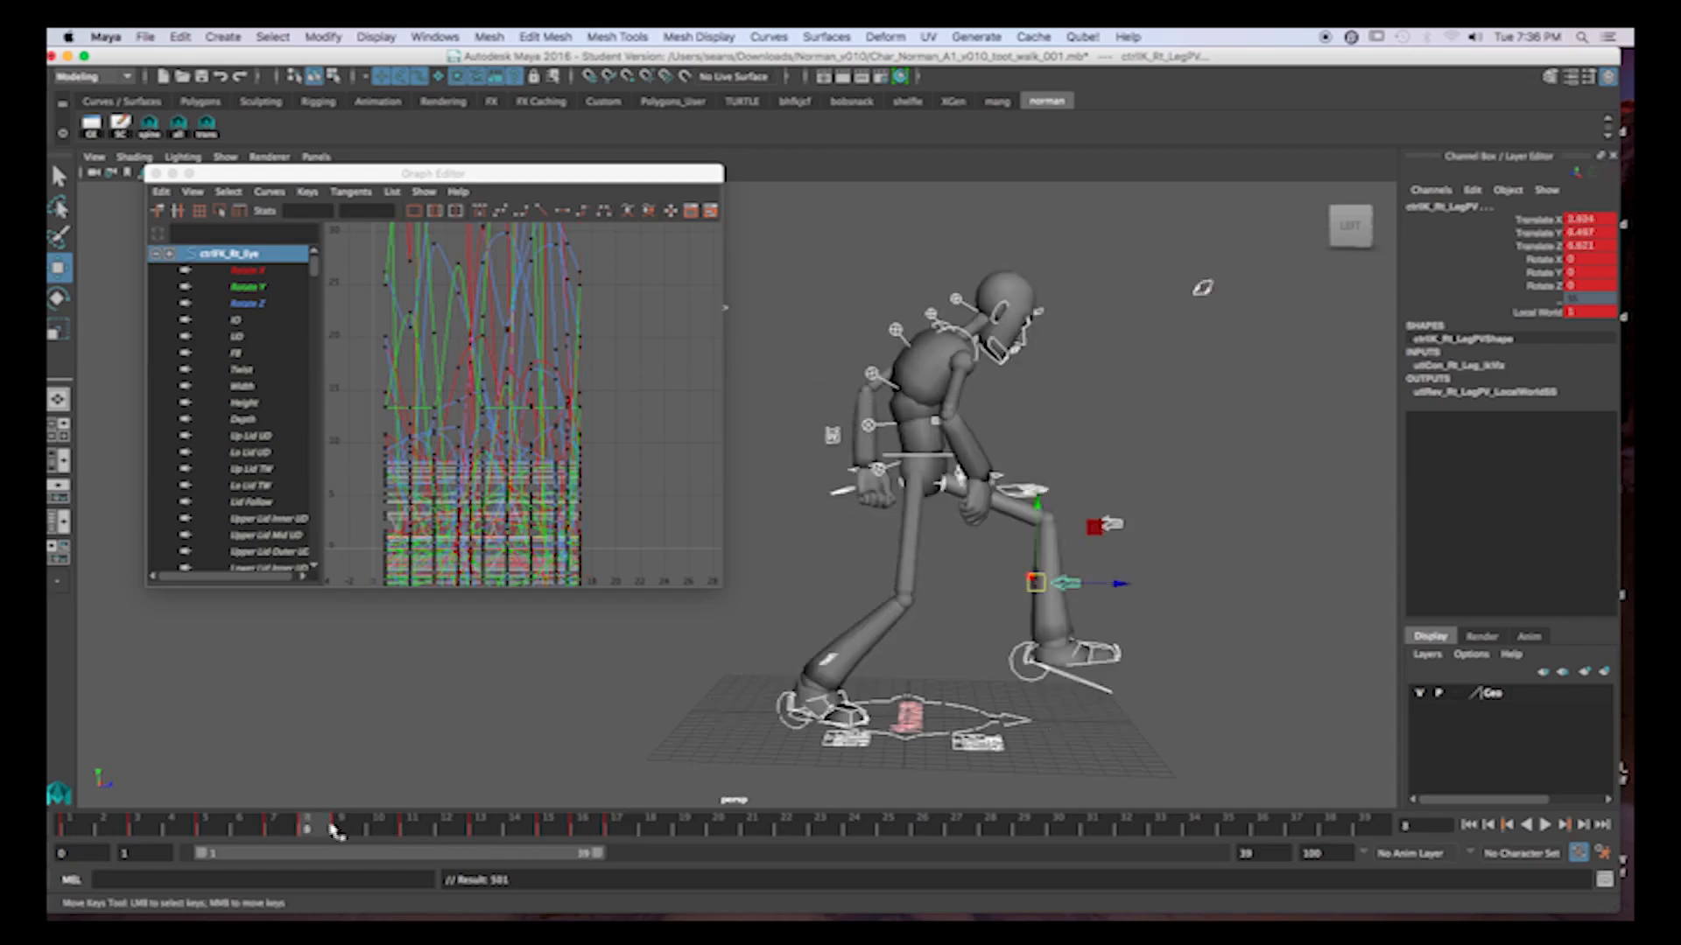
shift+drag(322, 832, 623, 831)
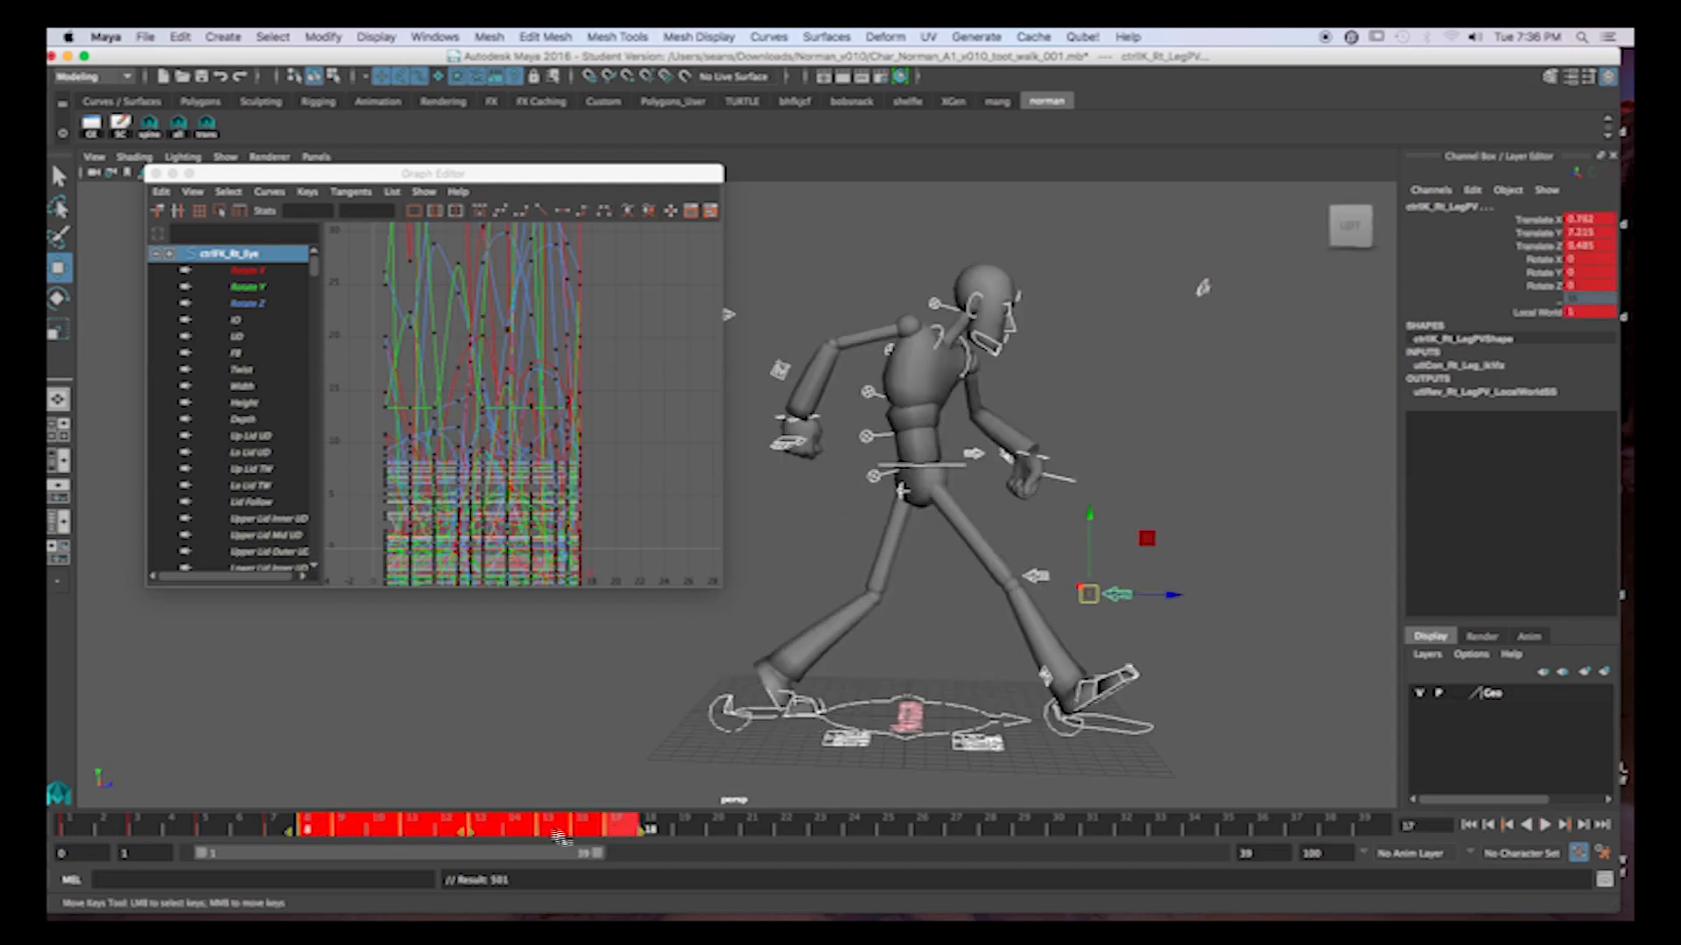
drag(468, 833, 503, 832)
click(731, 828)
Shift the keys of all controls on frames 10 to 18 one frame later.
click(375, 833)
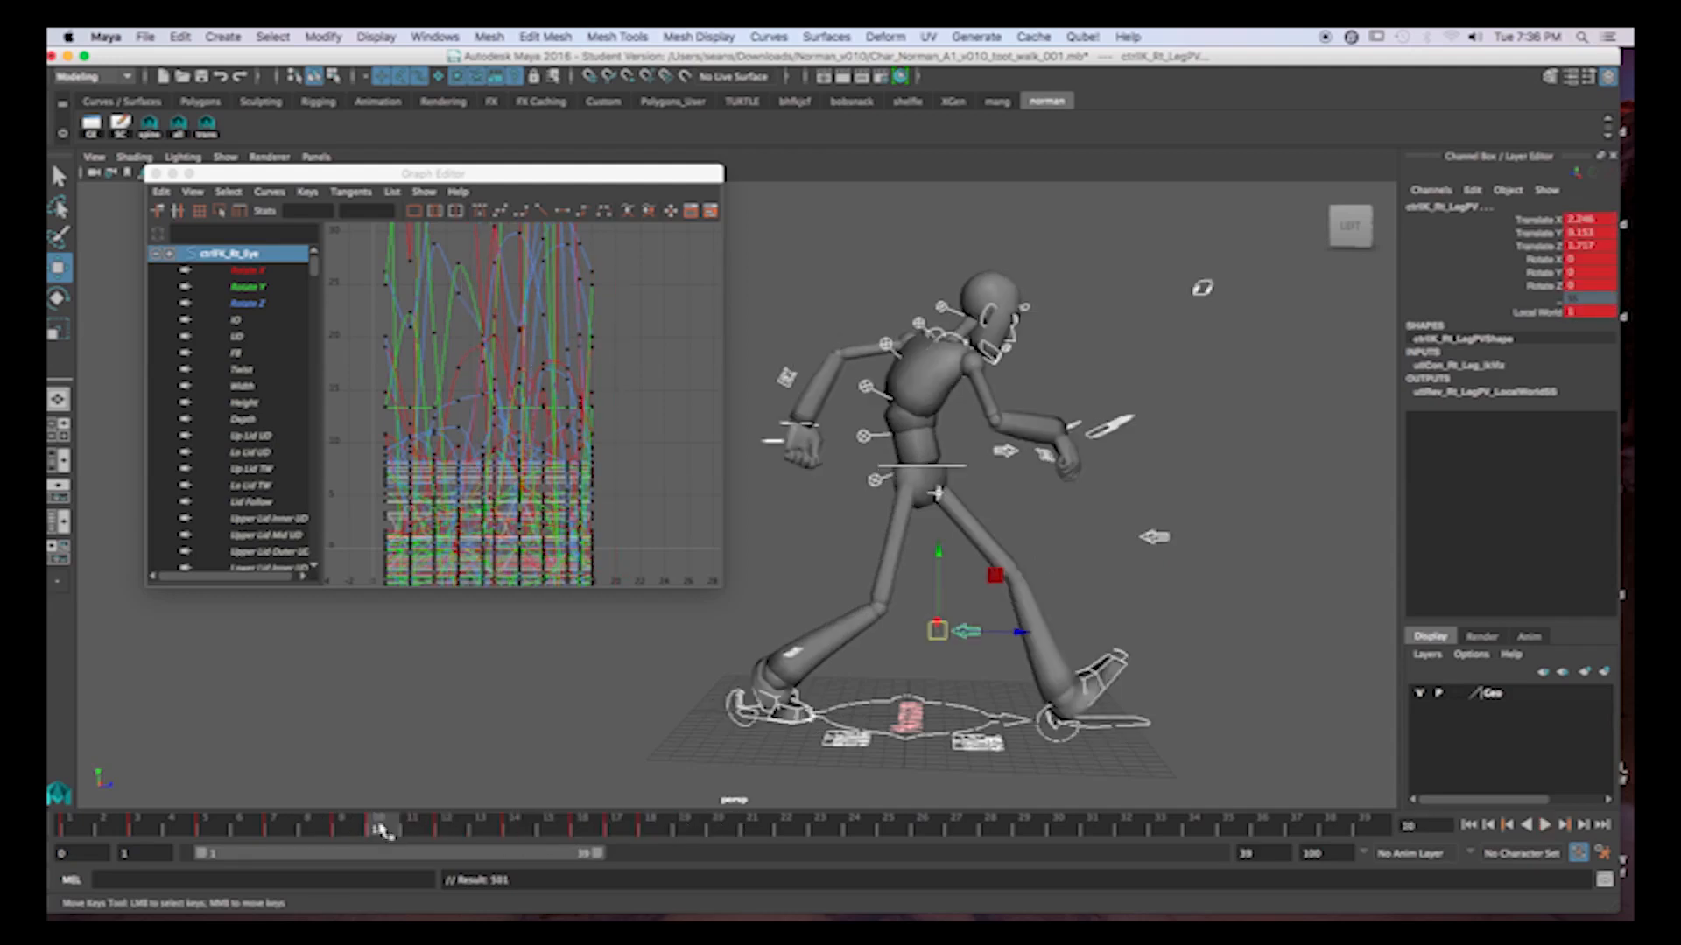
shift+drag(384, 832, 674, 831)
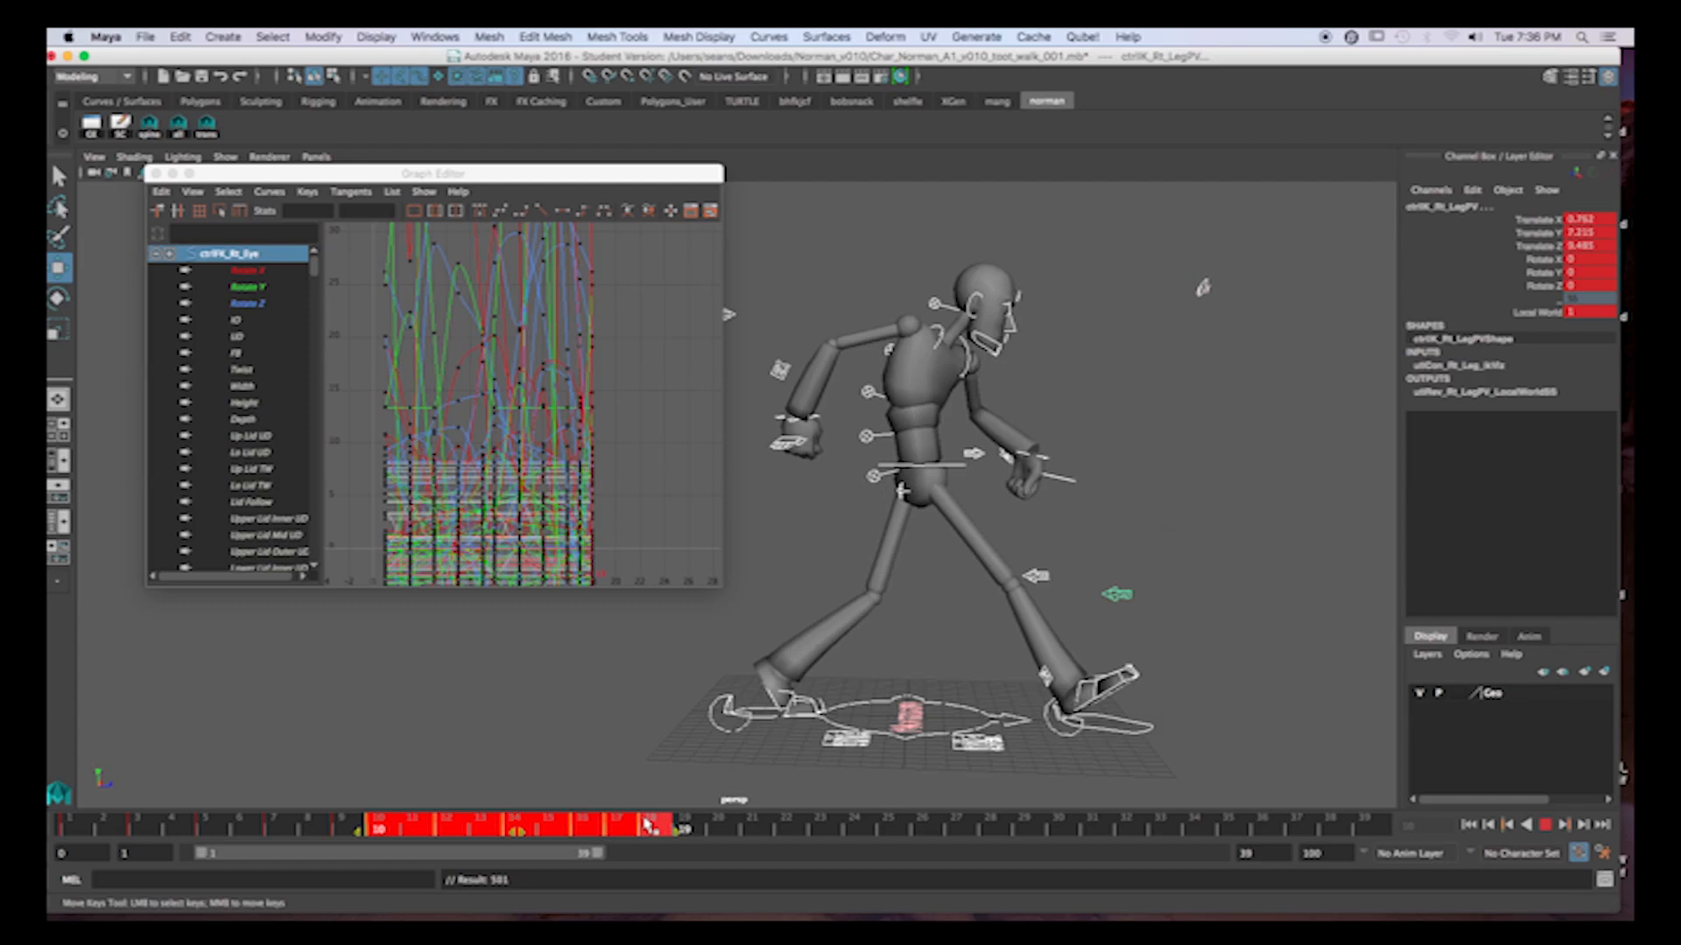
drag(522, 834, 541, 834)
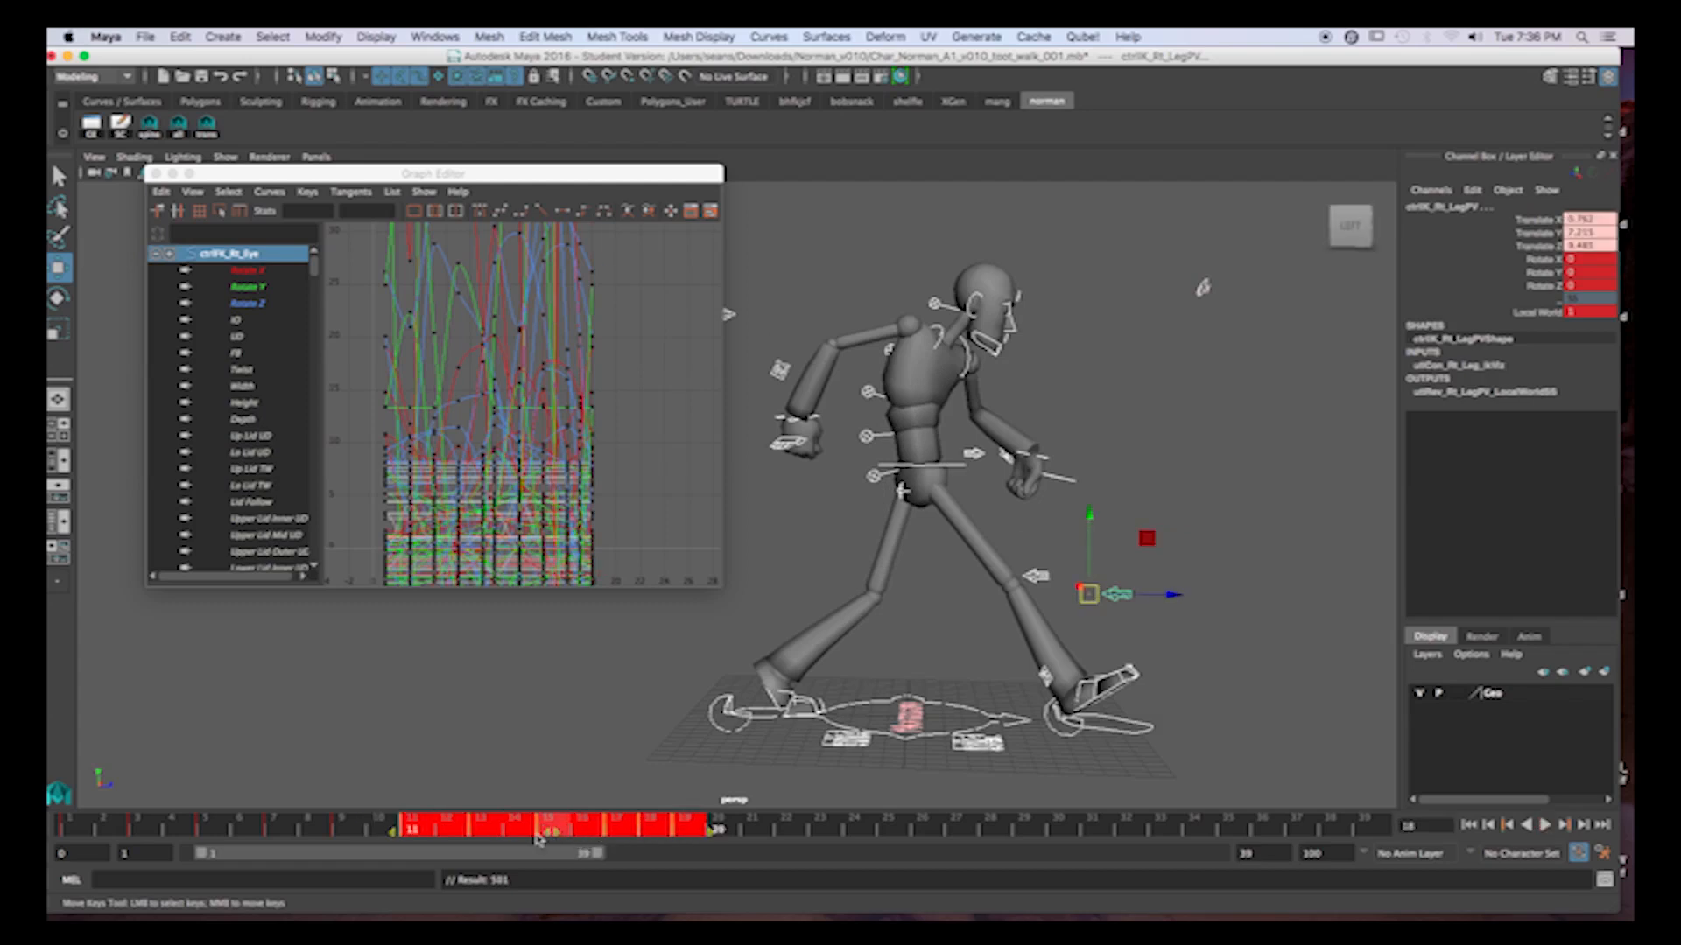
click(760, 828)
Move the keys on frames 18 and 19 one frame later, and place the final pose's key on frame 21.
shift+drag(662, 836, 684, 834)
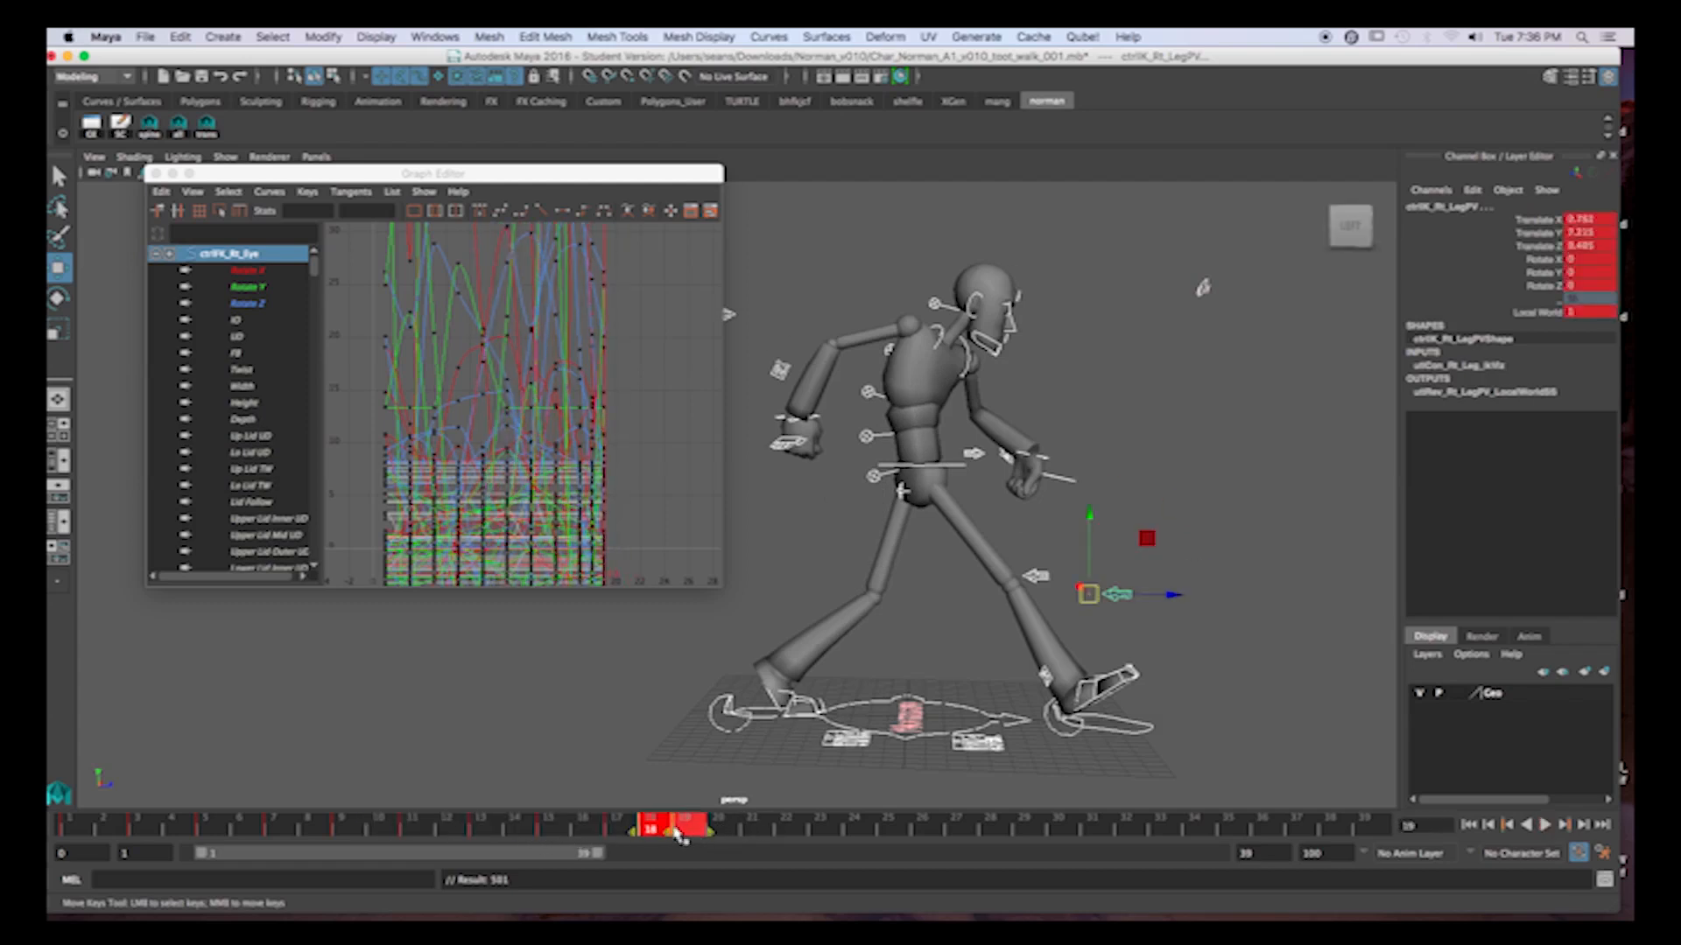
drag(707, 828, 756, 828)
click(849, 830)
shift+click(723, 825)
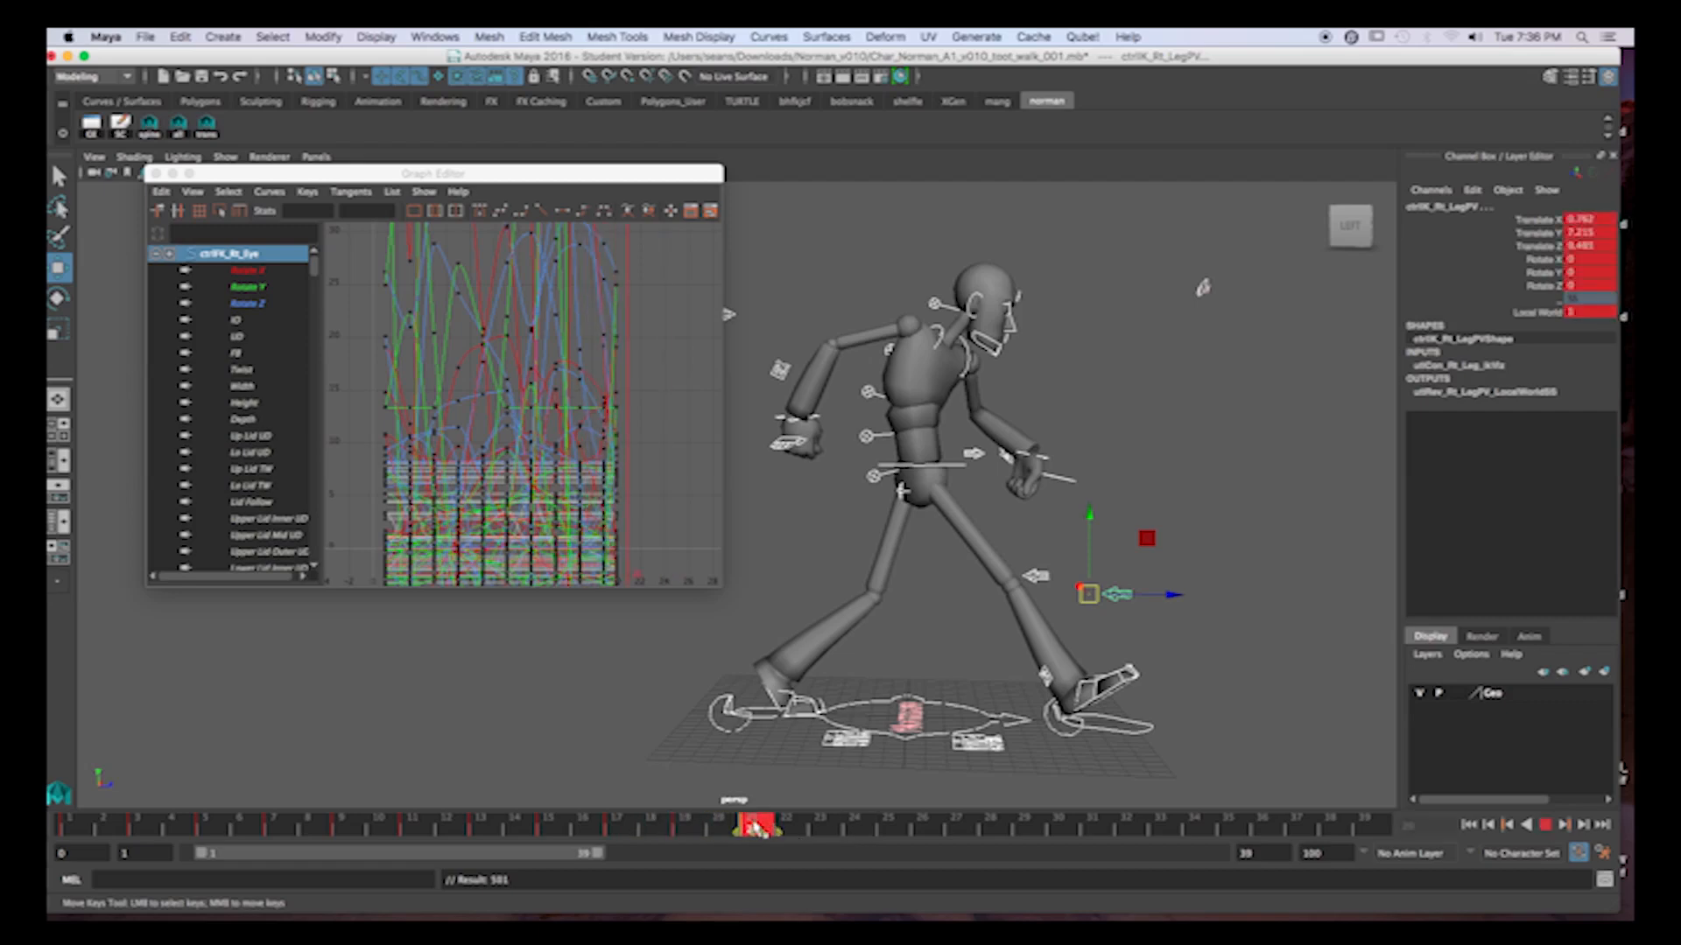
click(851, 830)
Play back the retimed walk cycle and return to frame 1.
key(alt+v)
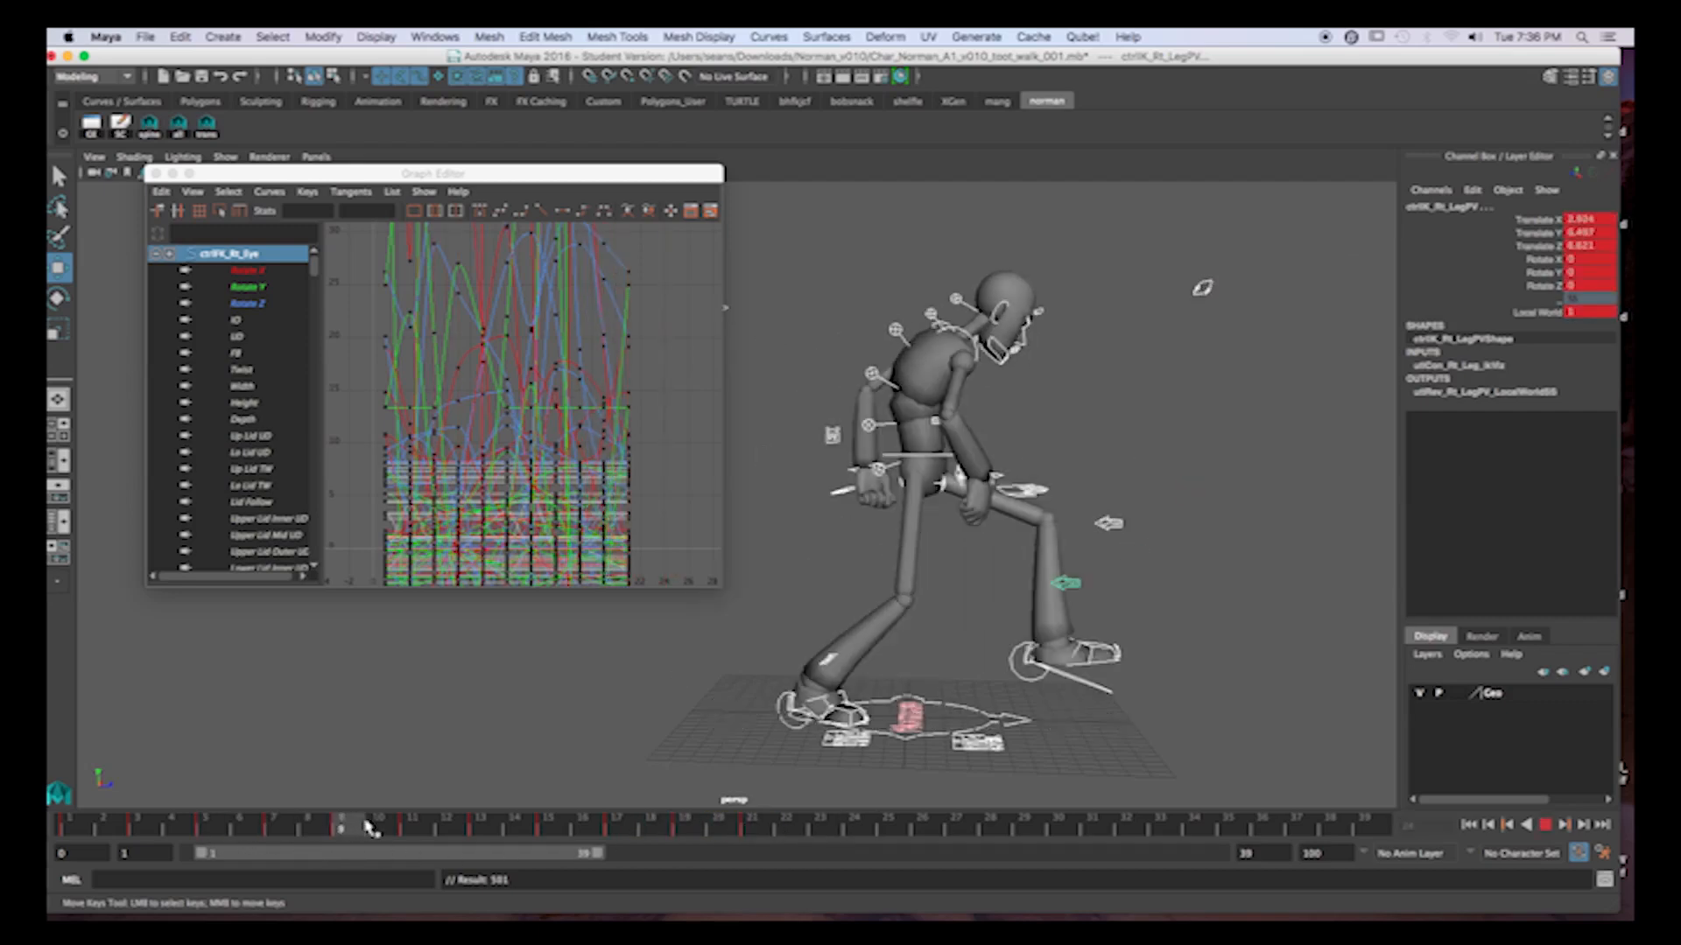
drag(683, 832, 80, 821)
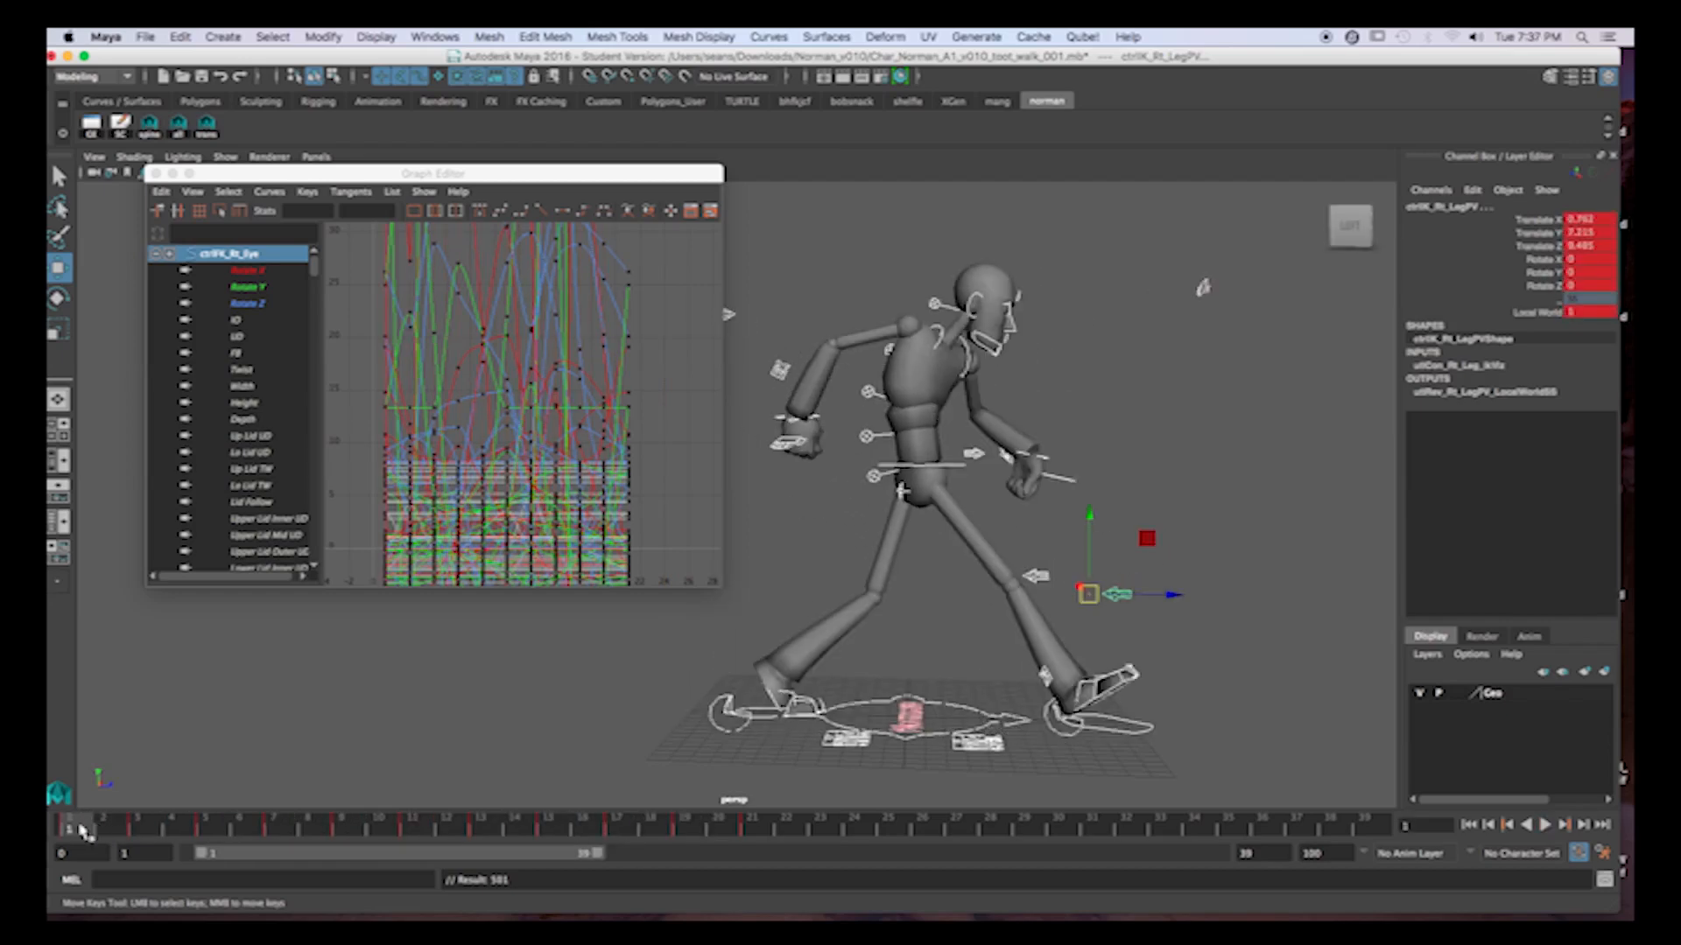
key(alt+v)
Playblast frames 1 to 20, watch the preview movie and close it.
drag(744, 842, 723, 831)
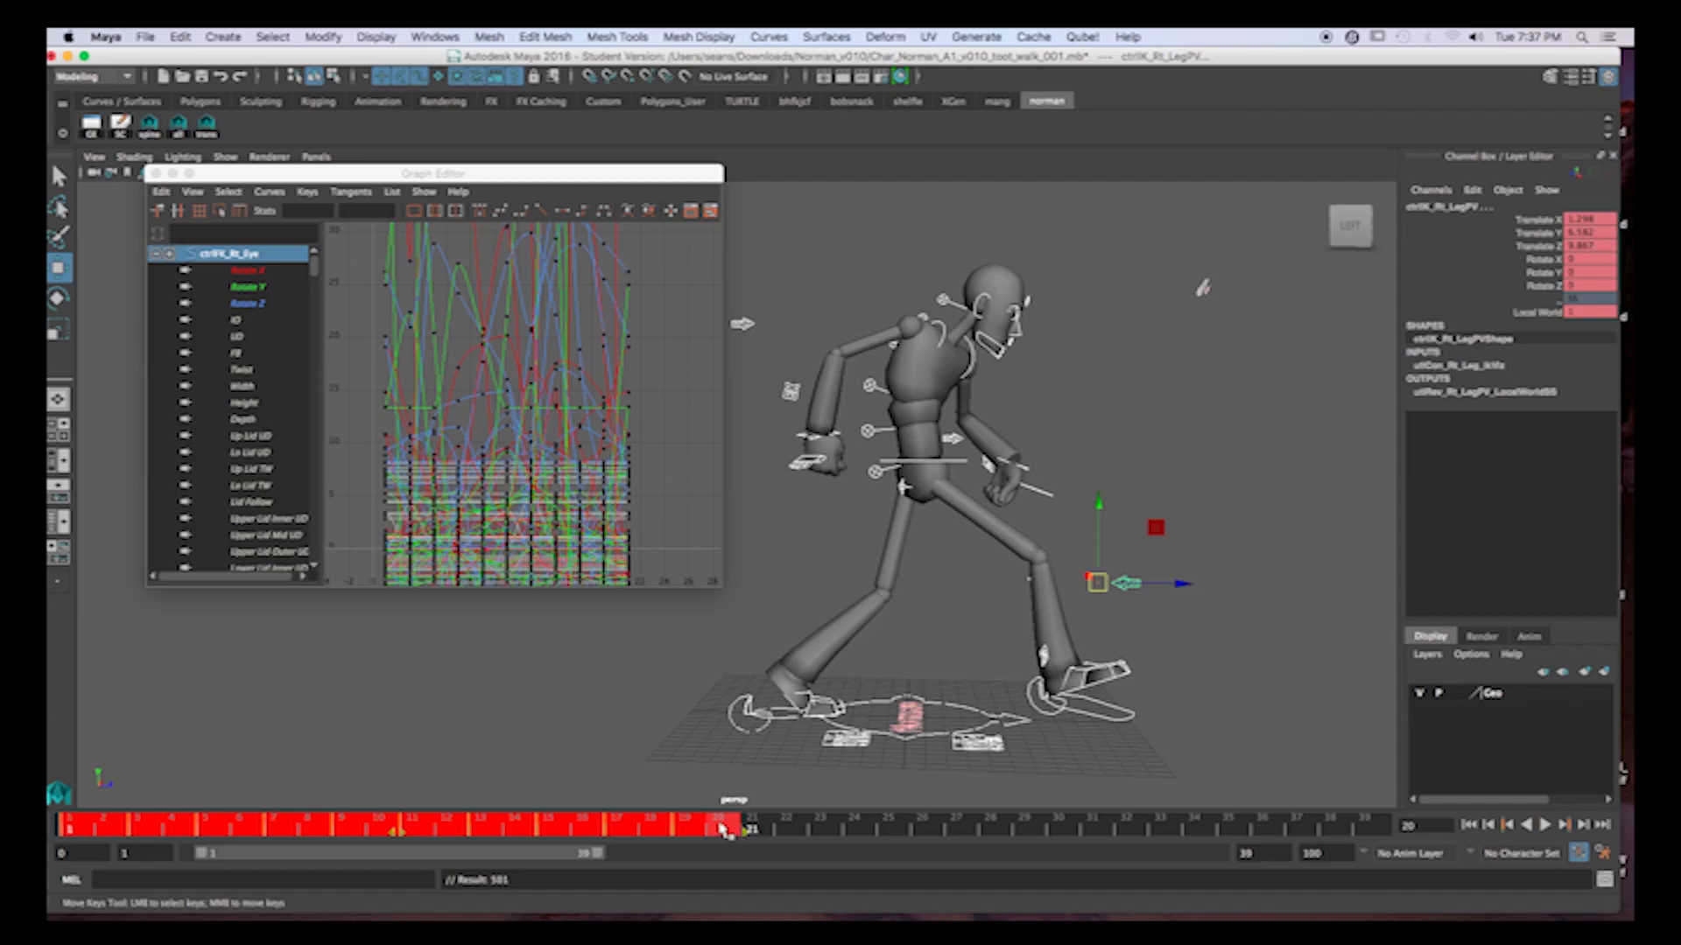
right_click(722, 828)
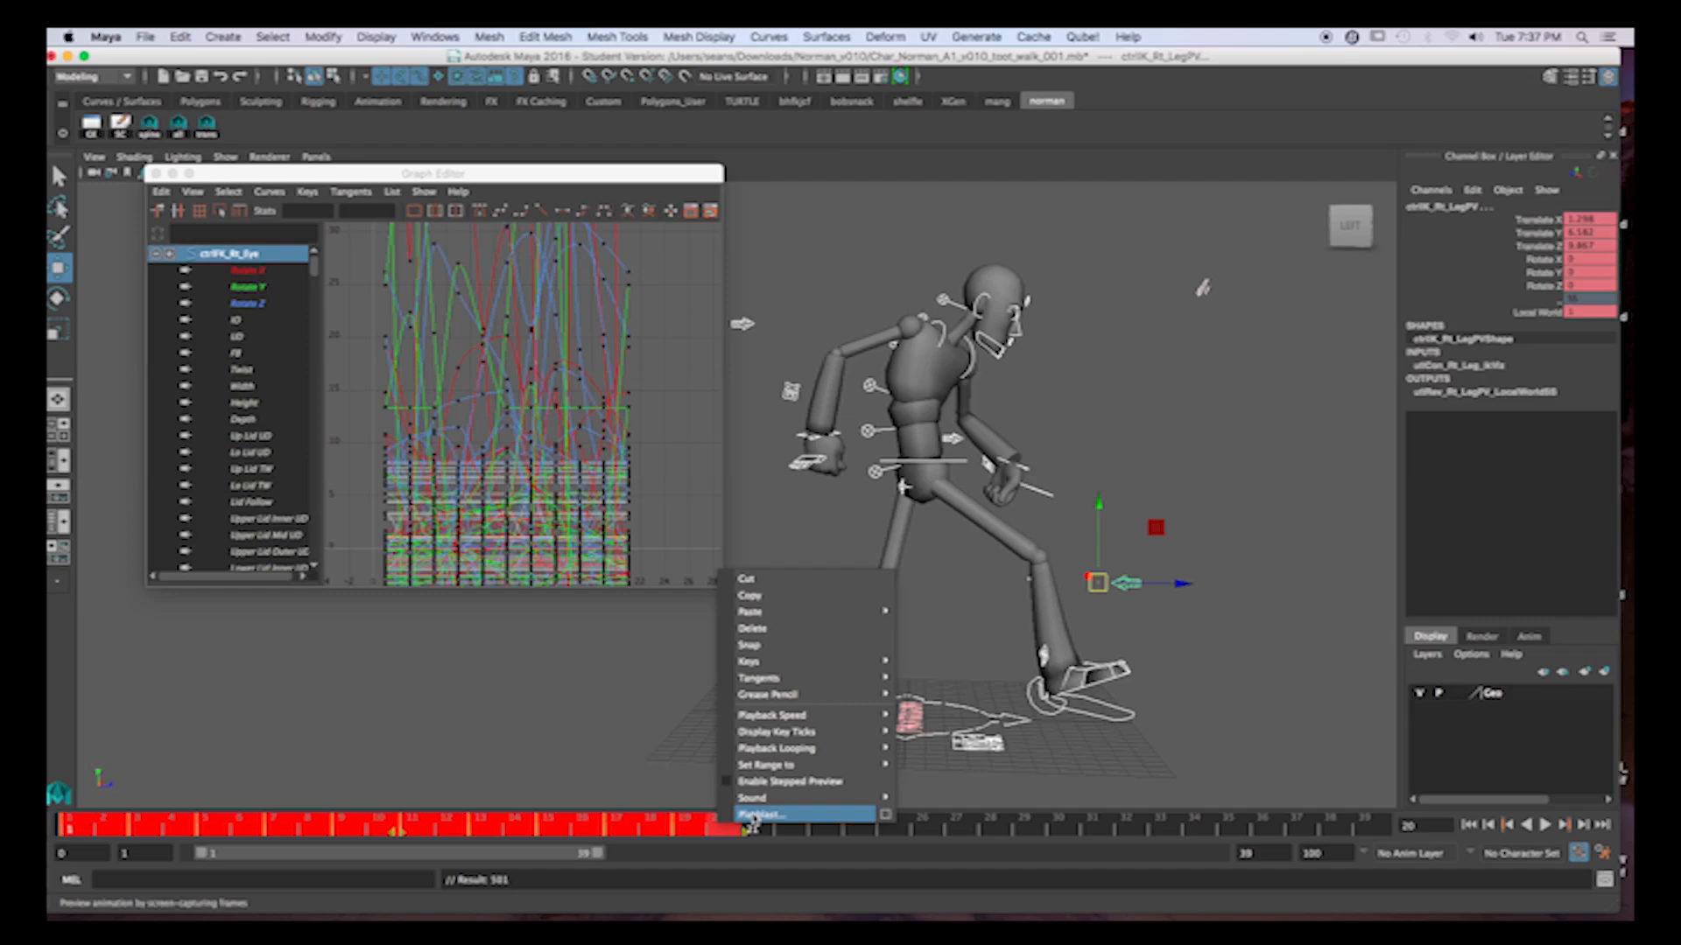
click(758, 815)
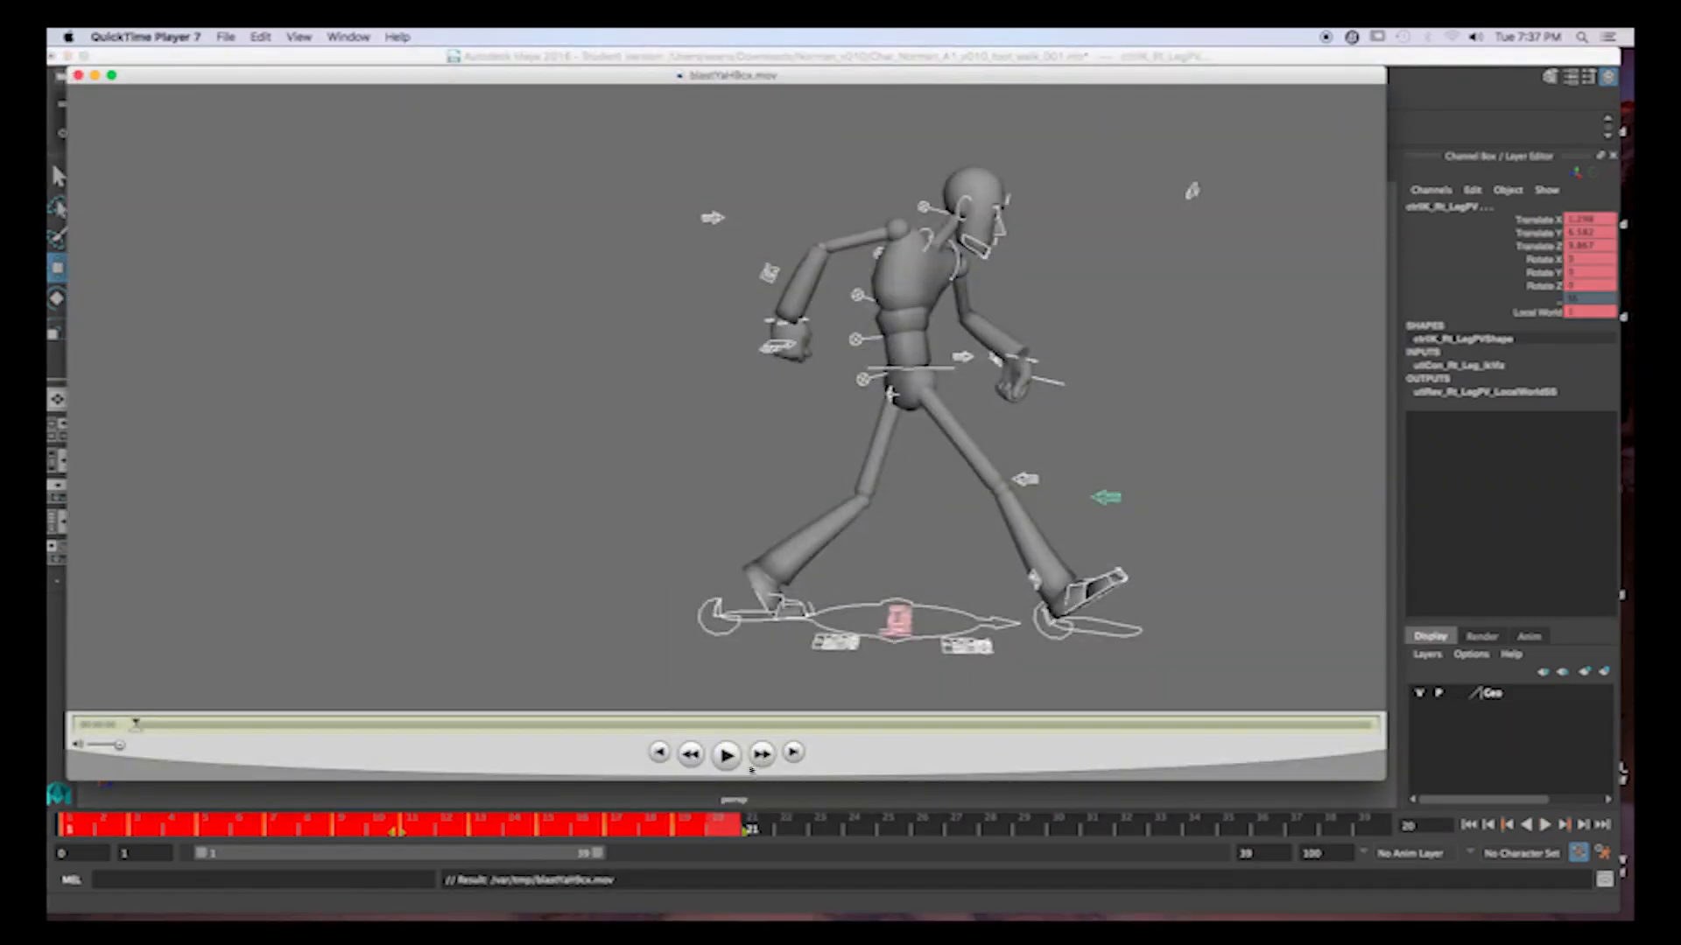
click(726, 754)
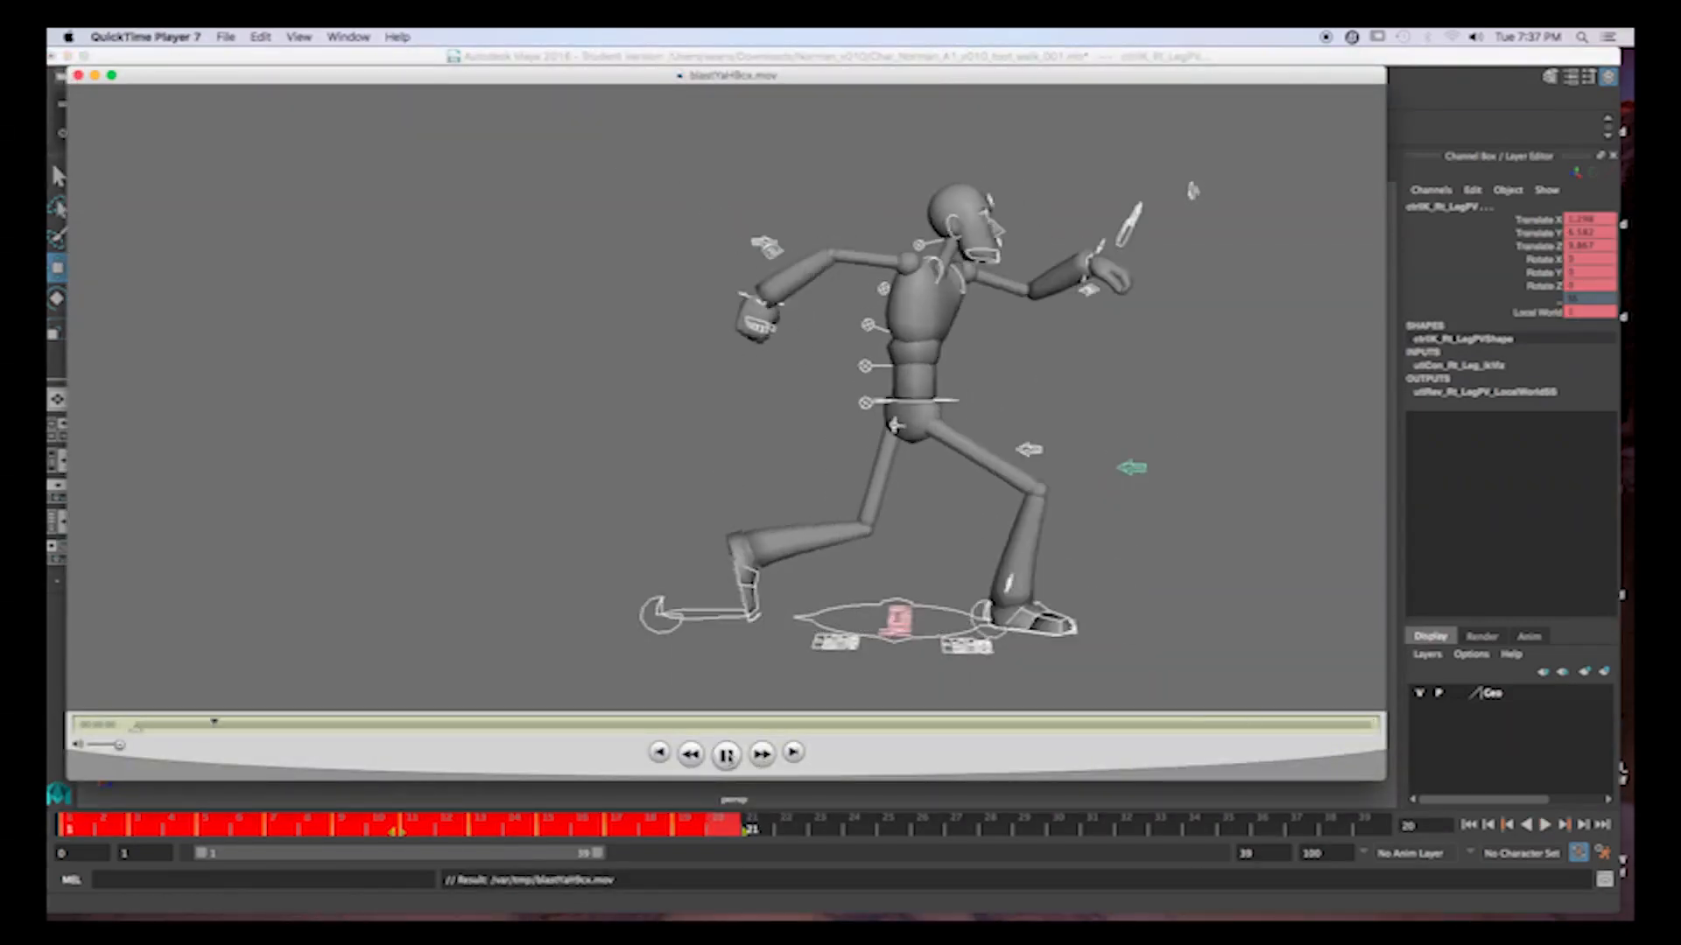
click(726, 754)
click(78, 75)
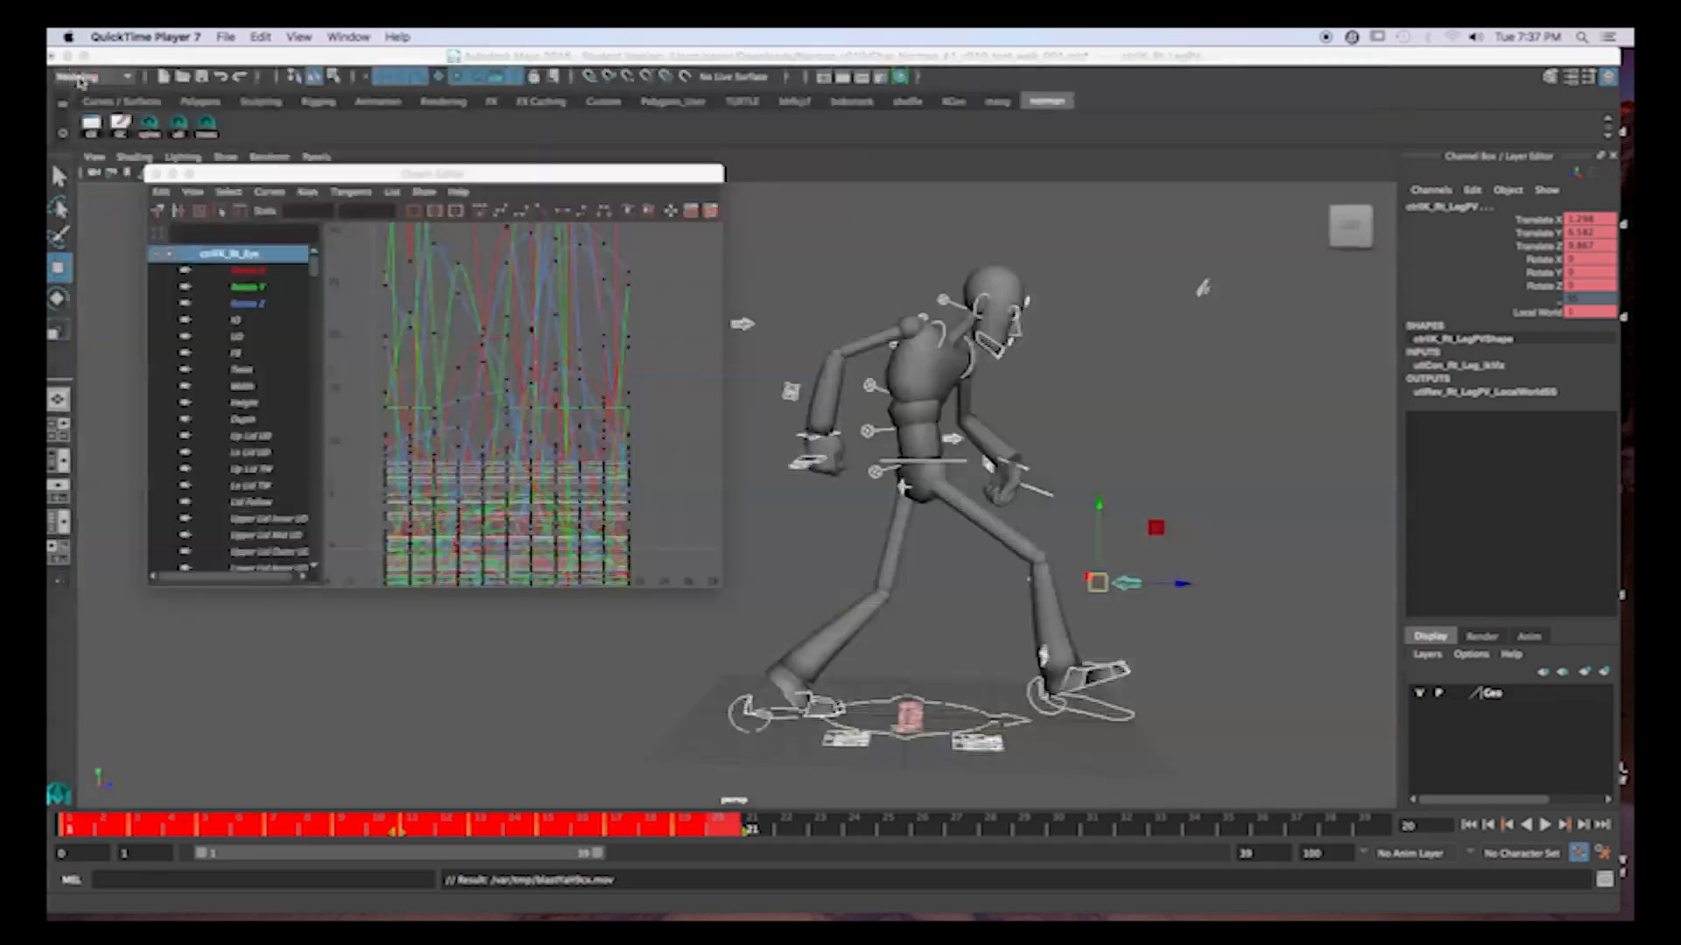
Close the Graph Editor and key all controls on the in-between pose at frame 8.
click(156, 174)
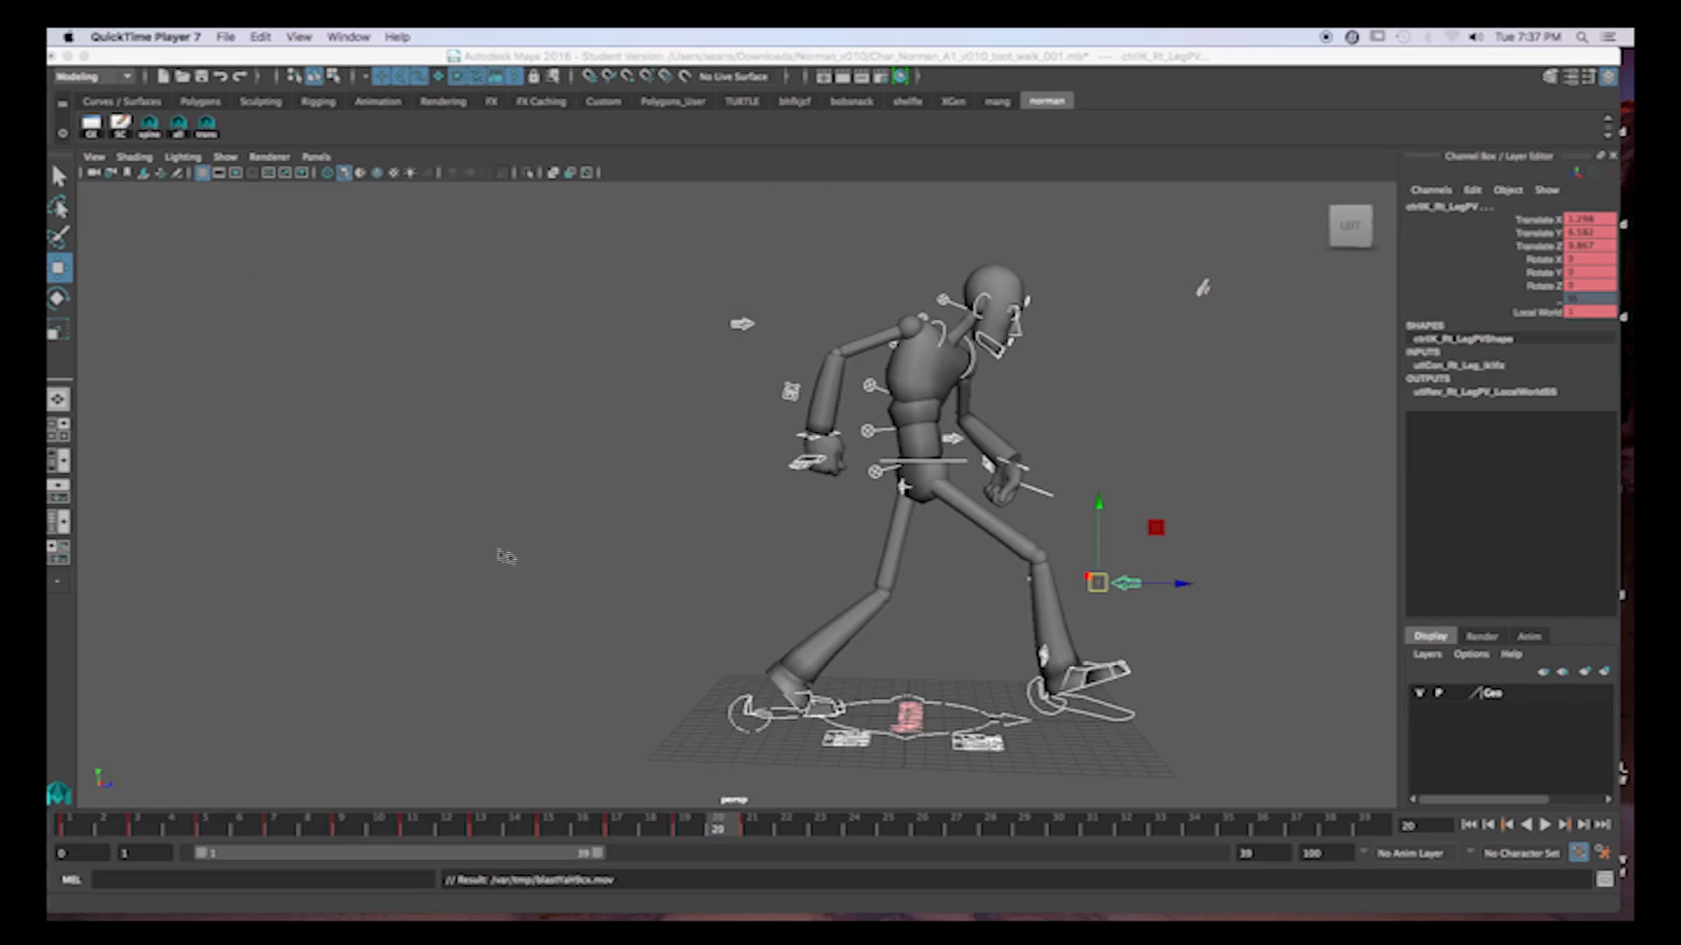
drag(88, 824, 364, 849)
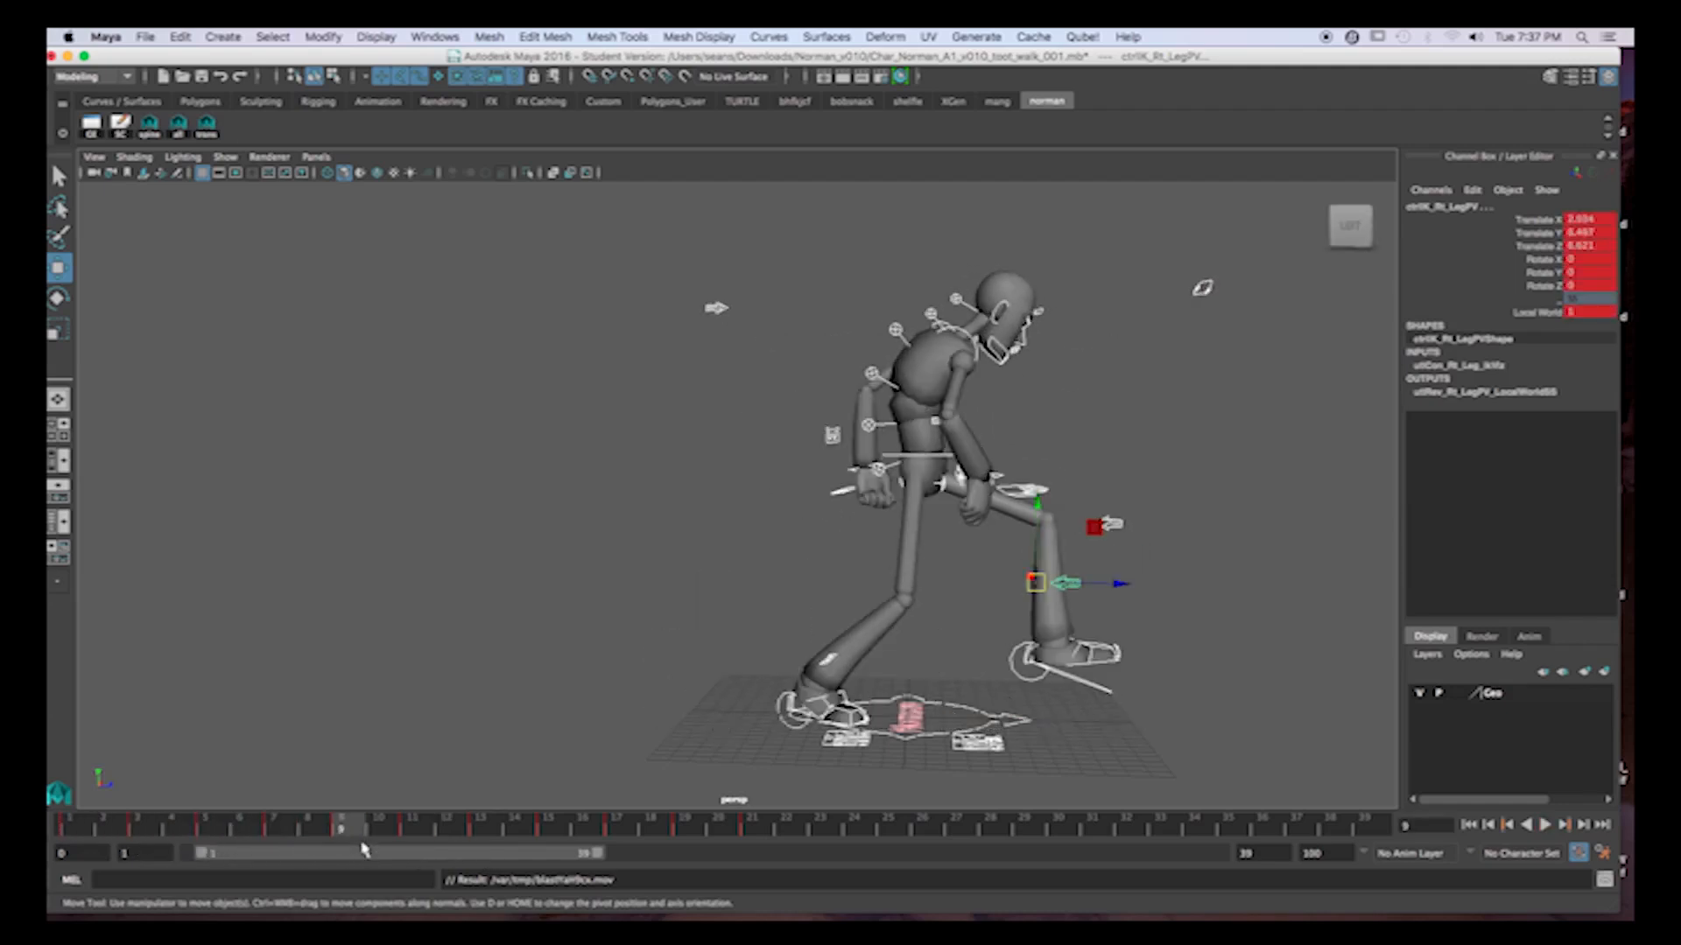
click(415, 833)
click(360, 831)
click(416, 831)
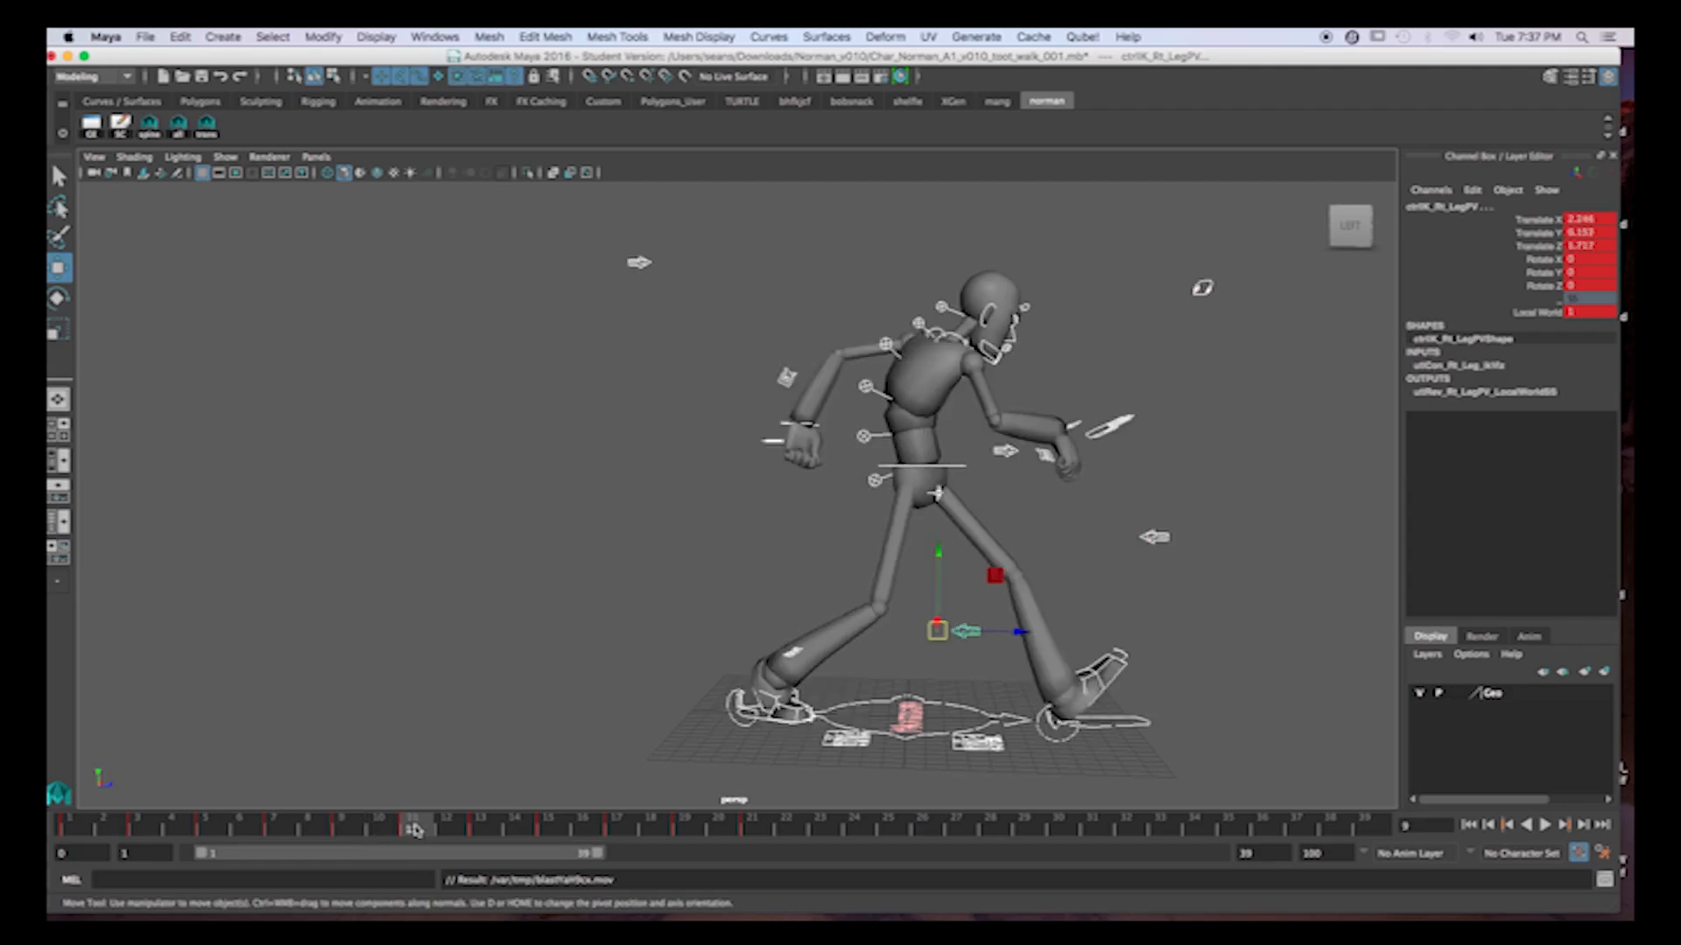
drag(375, 835, 282, 830)
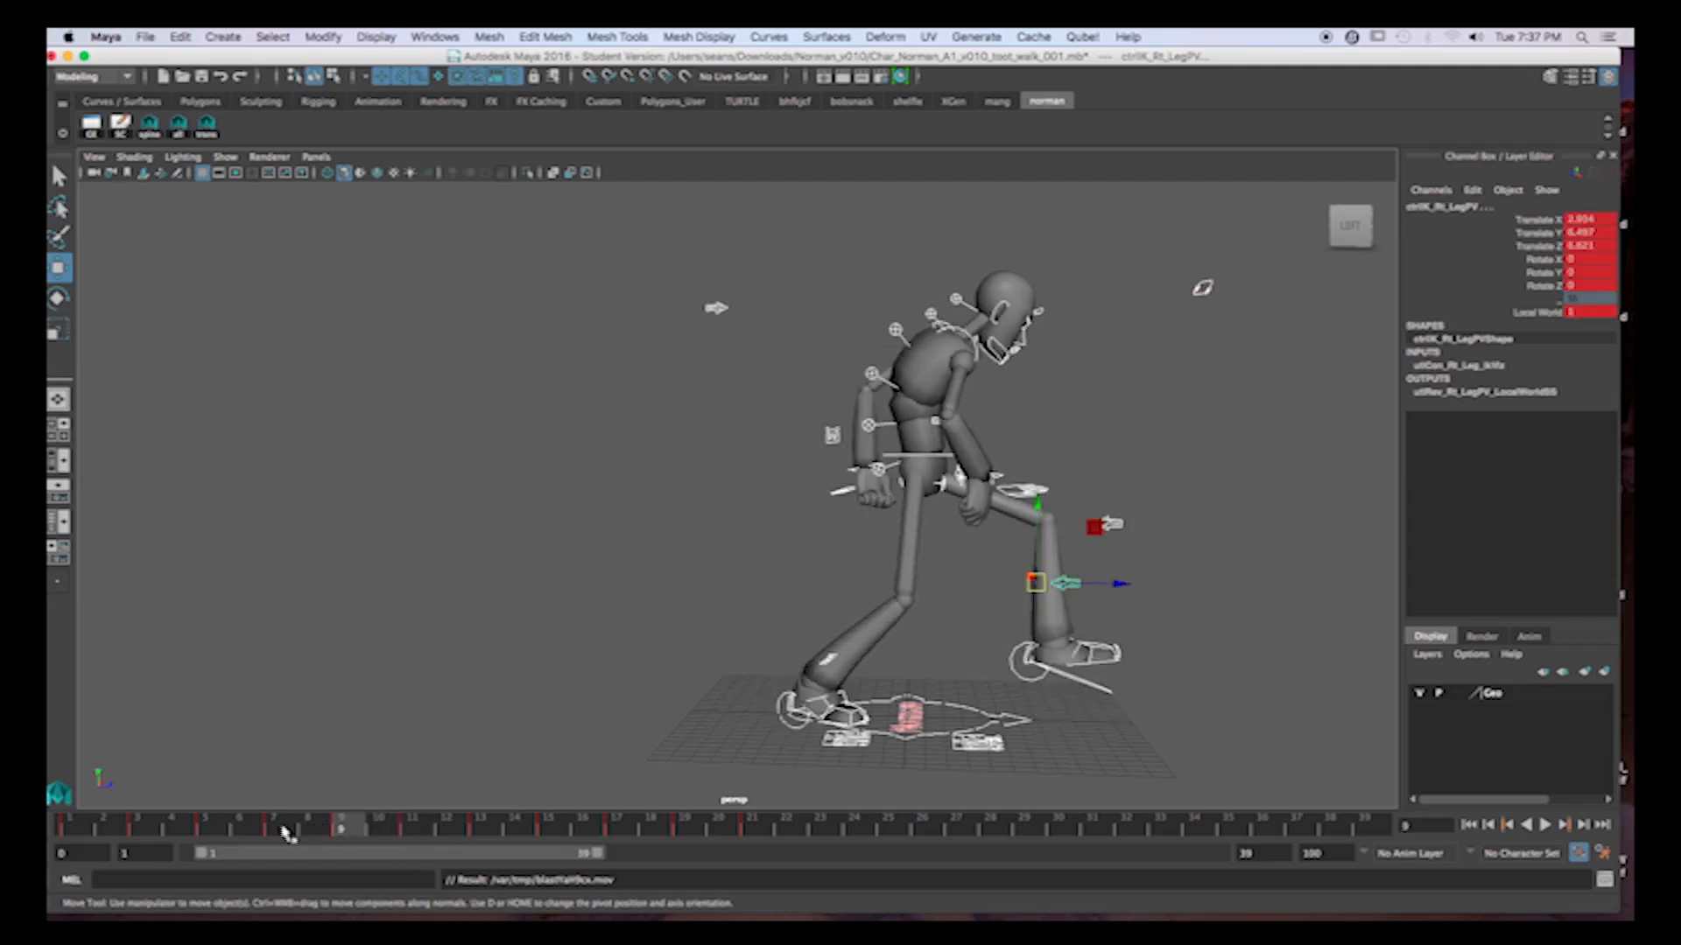
click(314, 830)
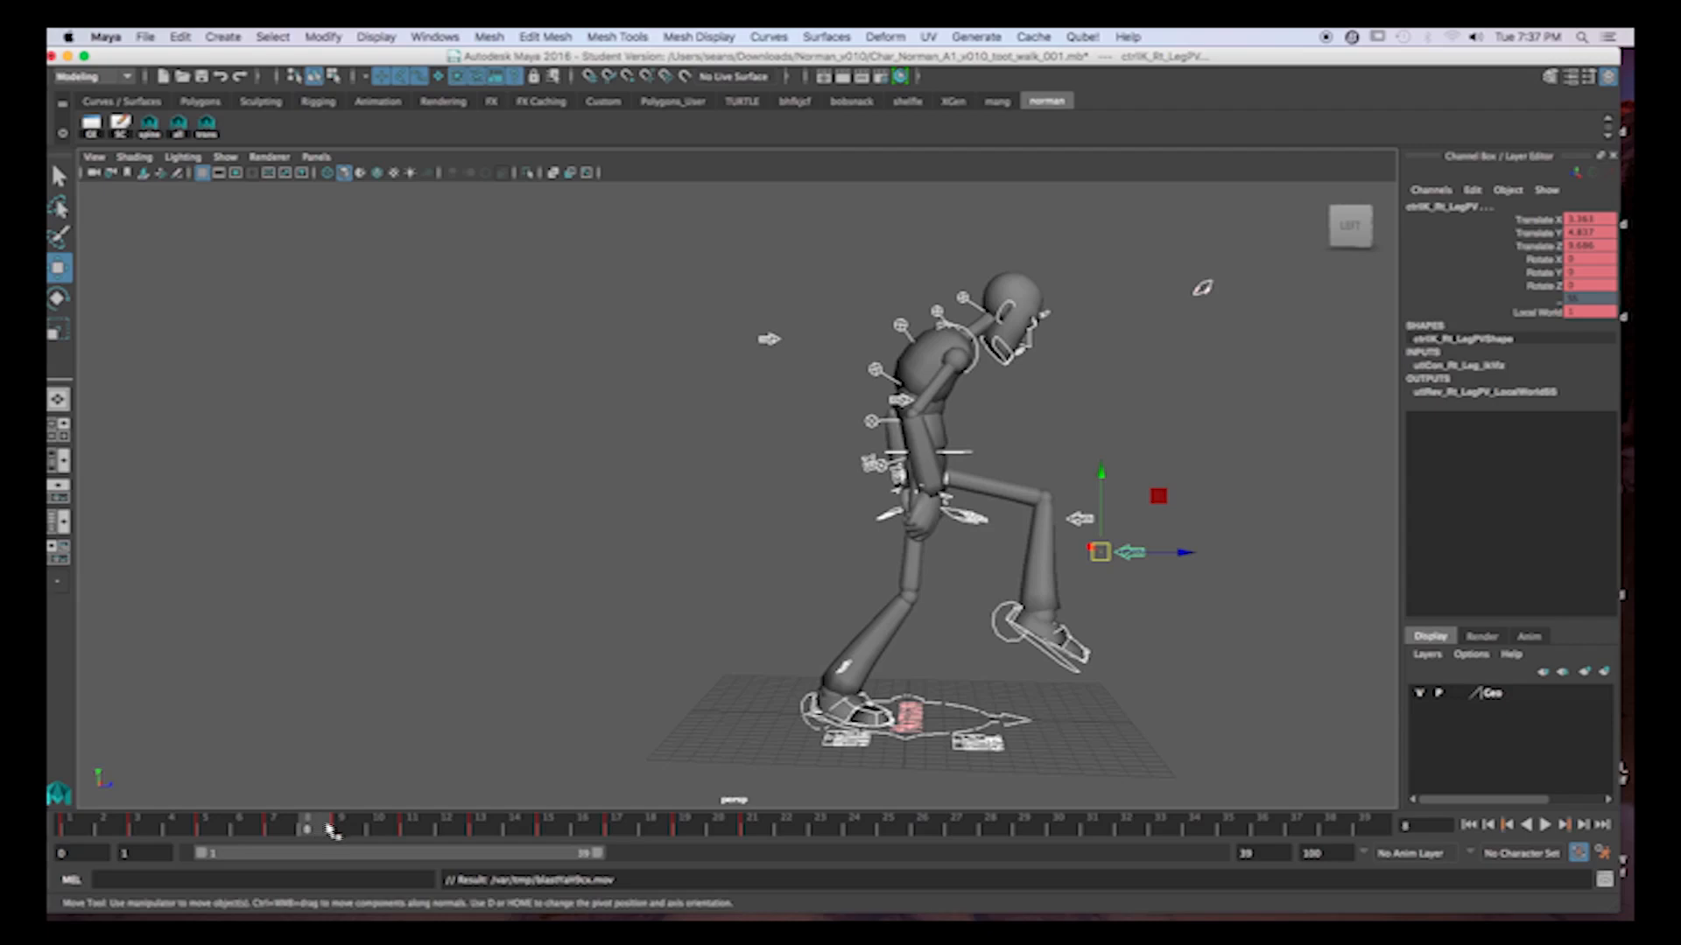
click(346, 828)
click(325, 830)
key(s)
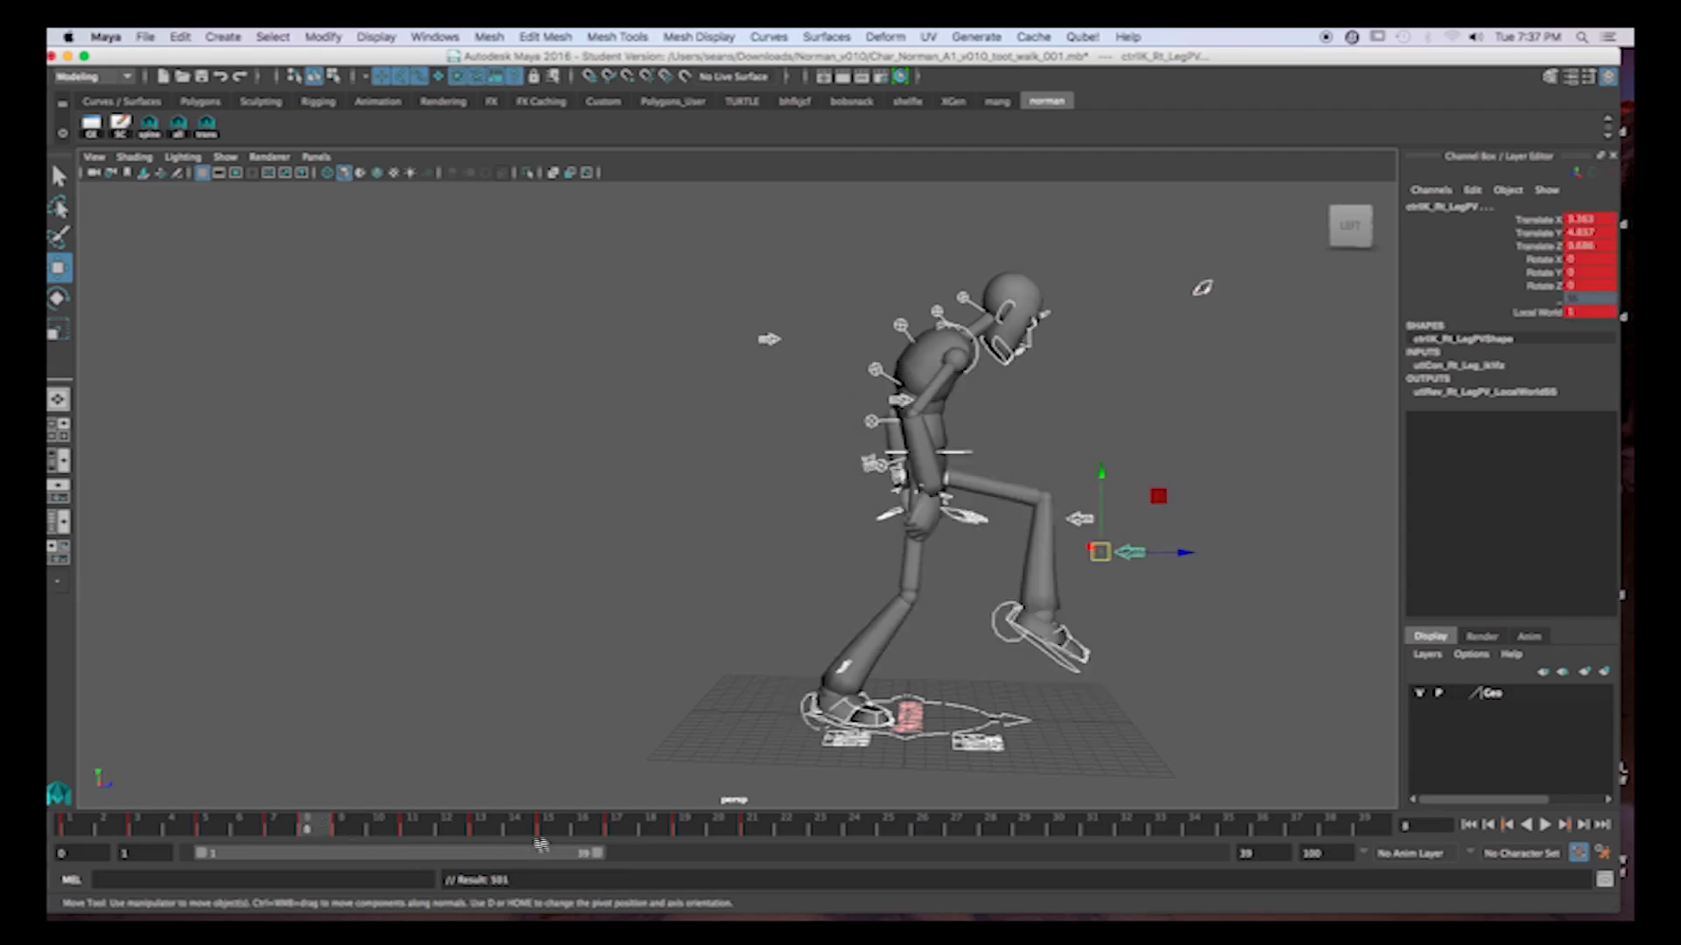
Check the matching poses in the second step and key all controls on the in-between at frame 18.
click(549, 827)
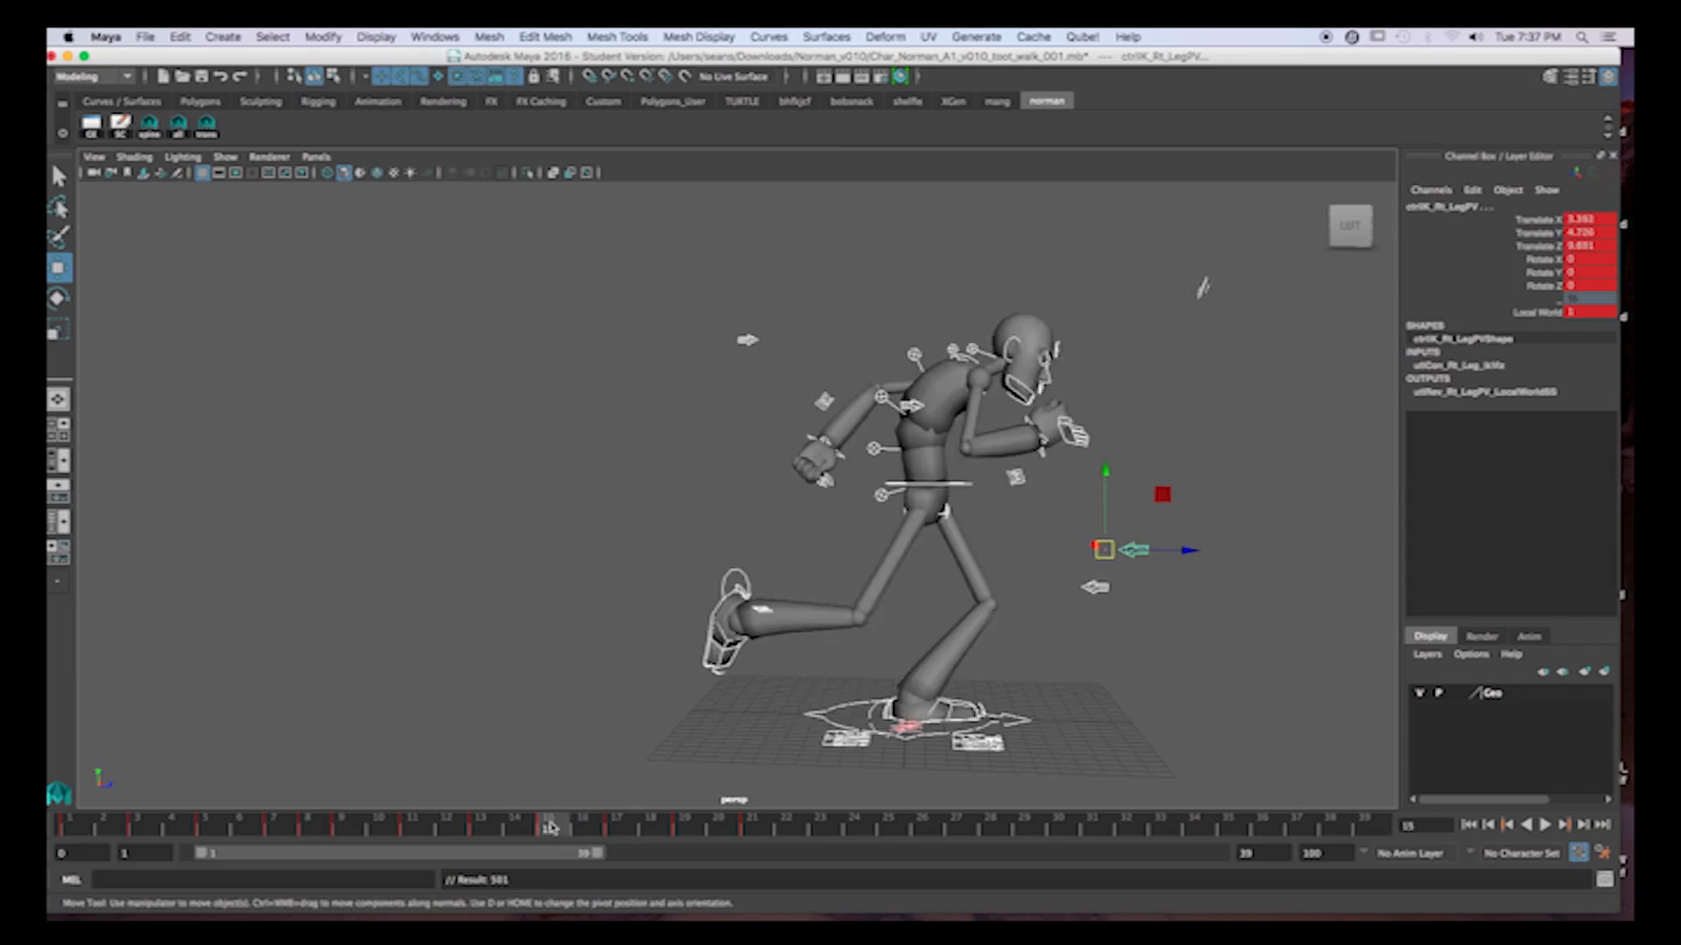
click(618, 827)
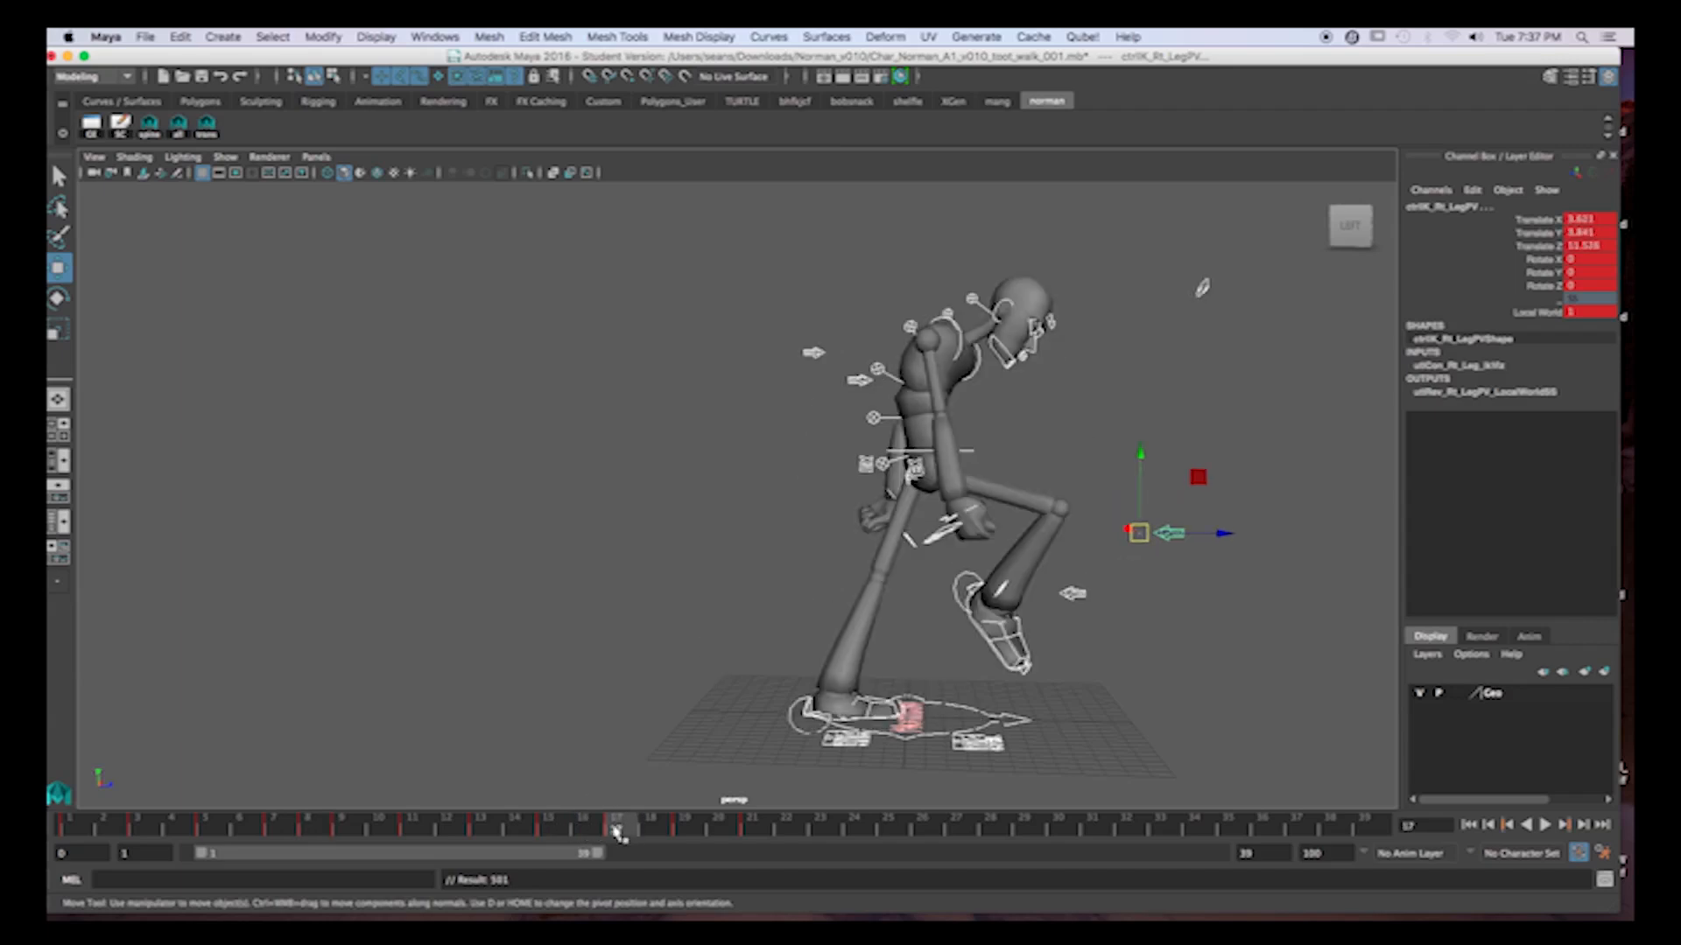
click(591, 829)
drag(618, 833, 683, 828)
click(662, 835)
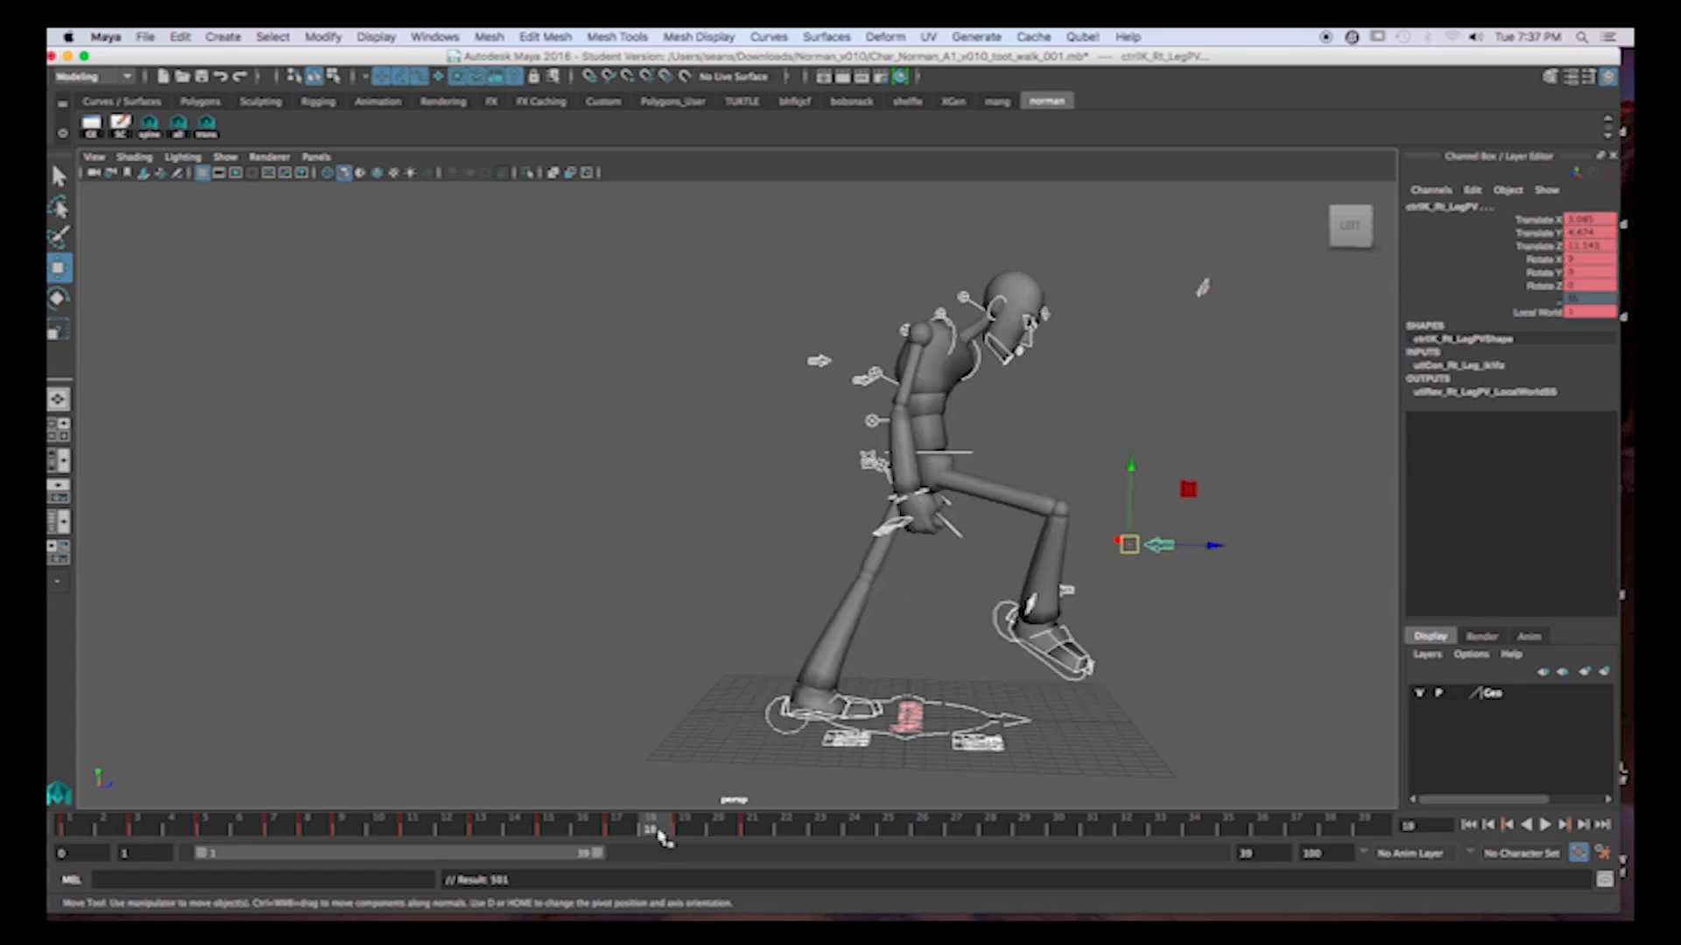
key(s)
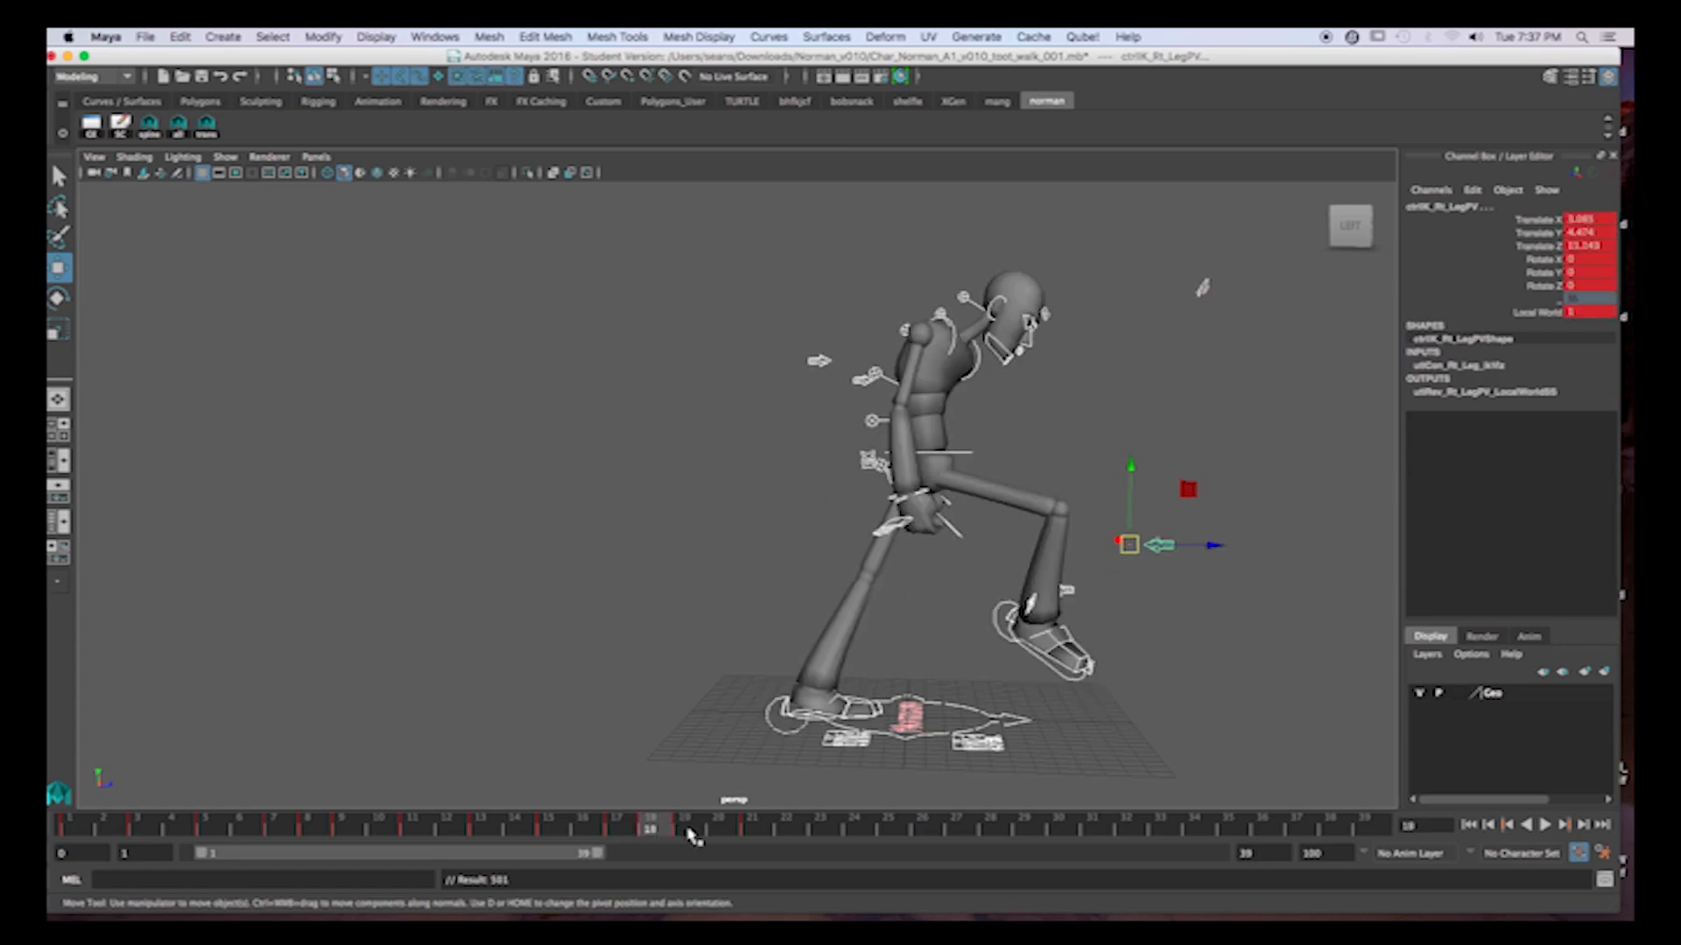
Shift the keys after frame 18 one frame later, and all keys from frame 18 onward by another frame.
shift+drag(691, 833, 782, 831)
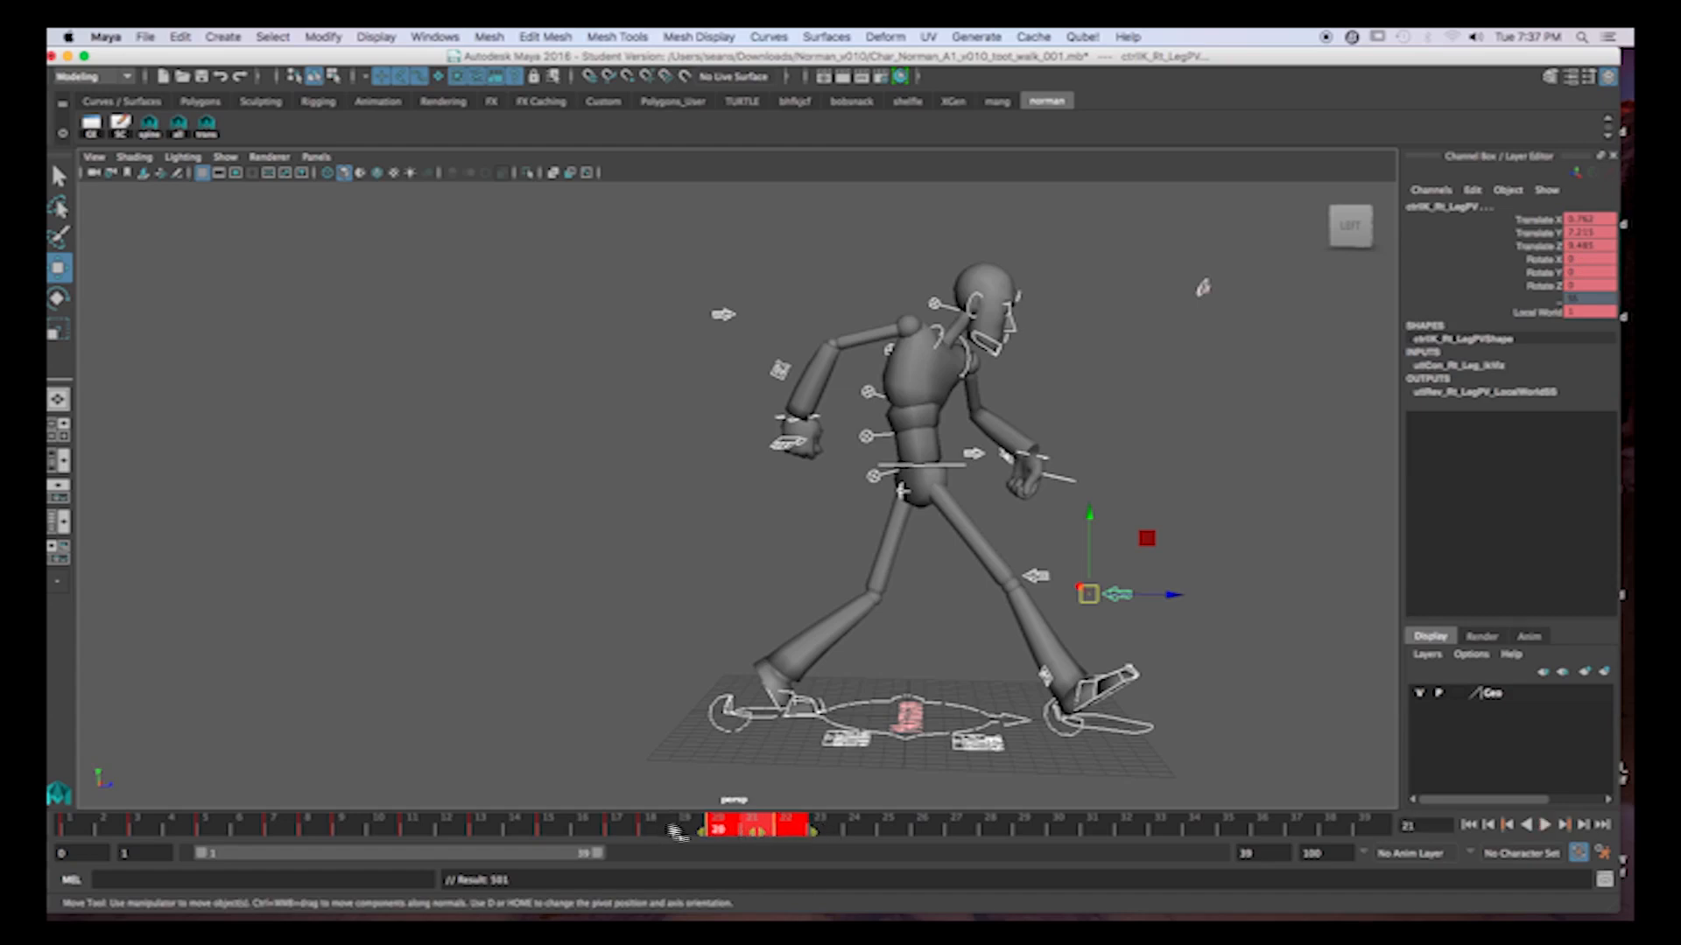
shift+drag(656, 833, 747, 835)
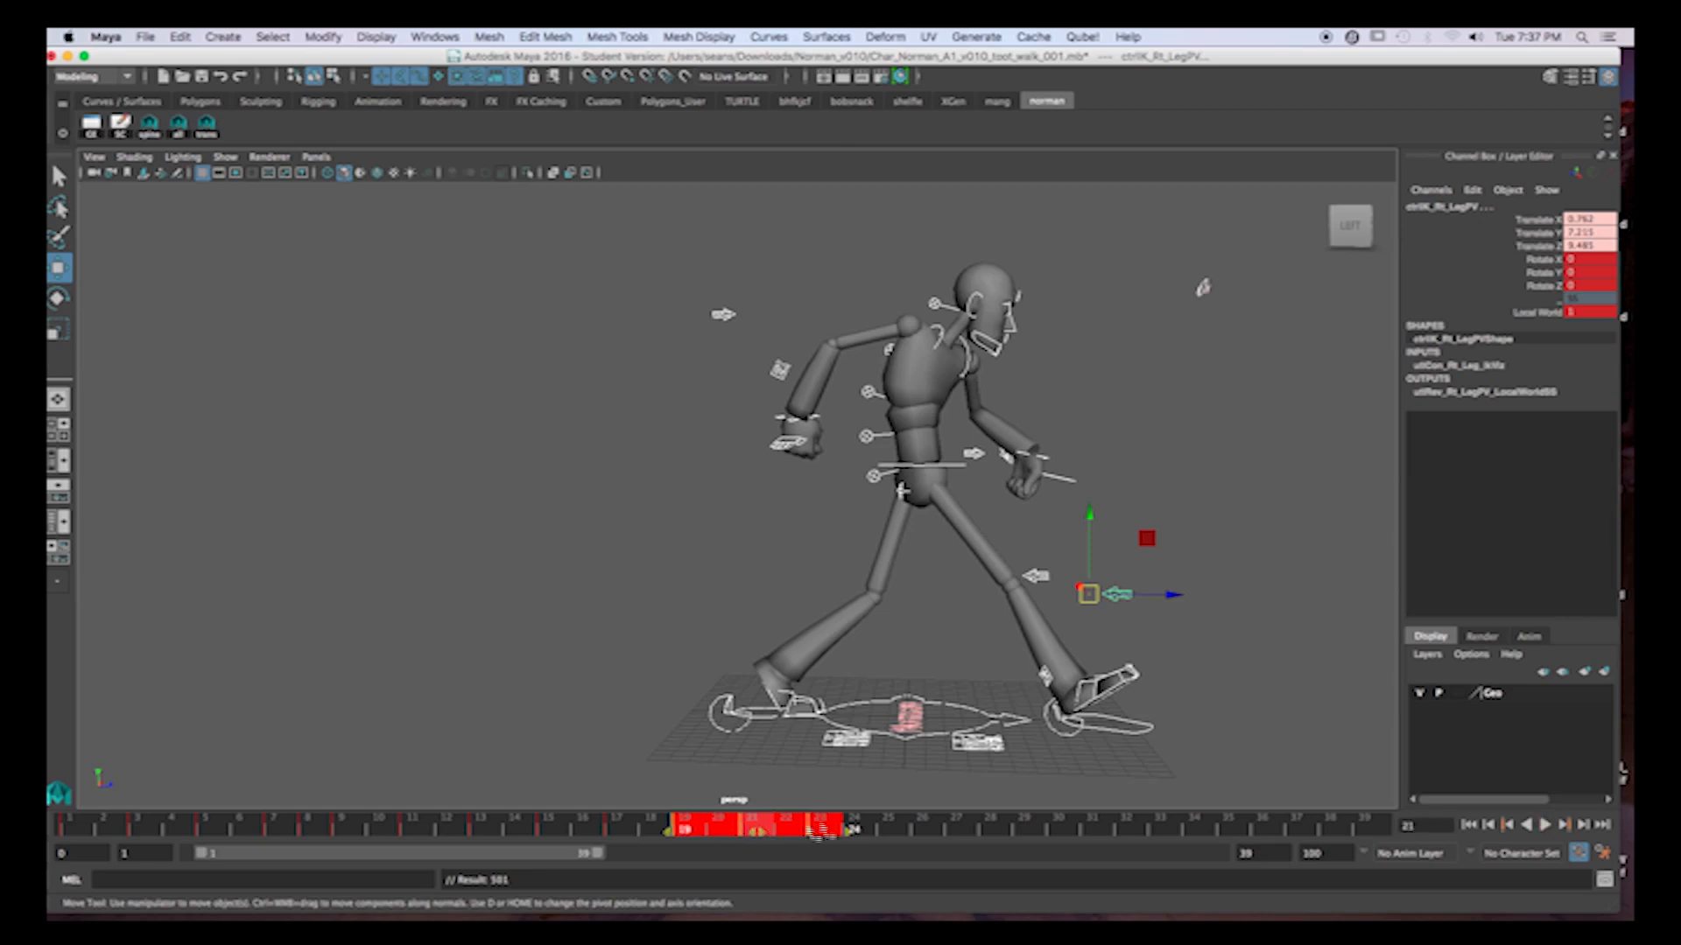
click(920, 825)
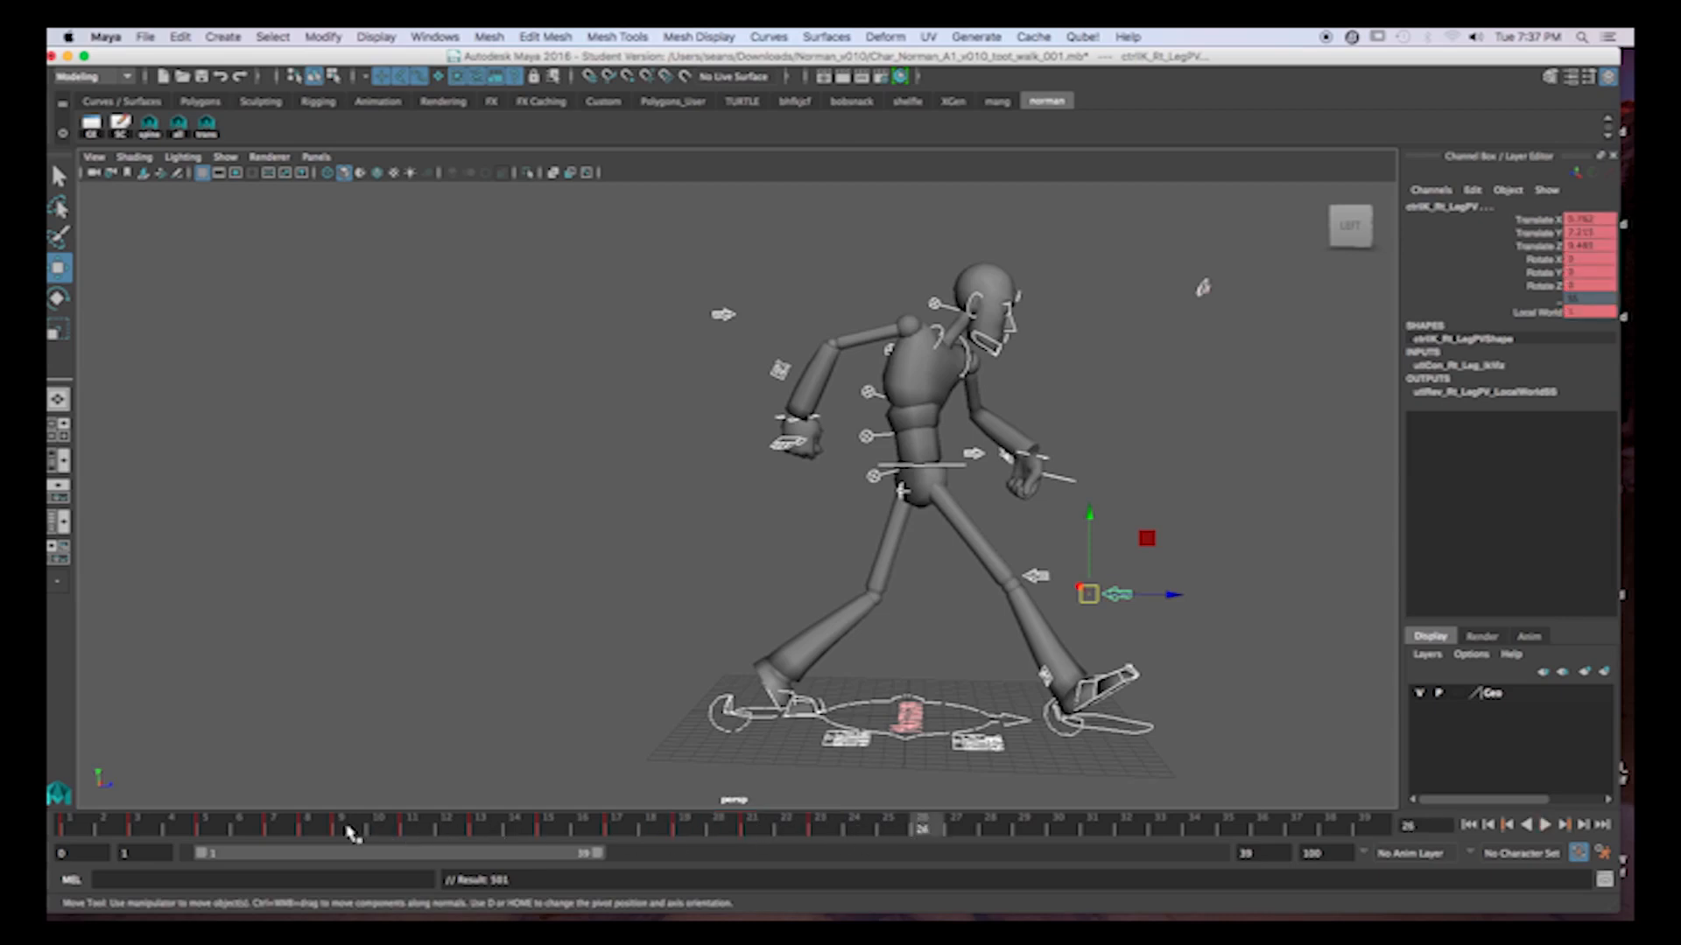
Shift all keys from frame 8 onward one frame later, and the keys from frame 10 onward by one more frame.
shift+drag(323, 828, 880, 830)
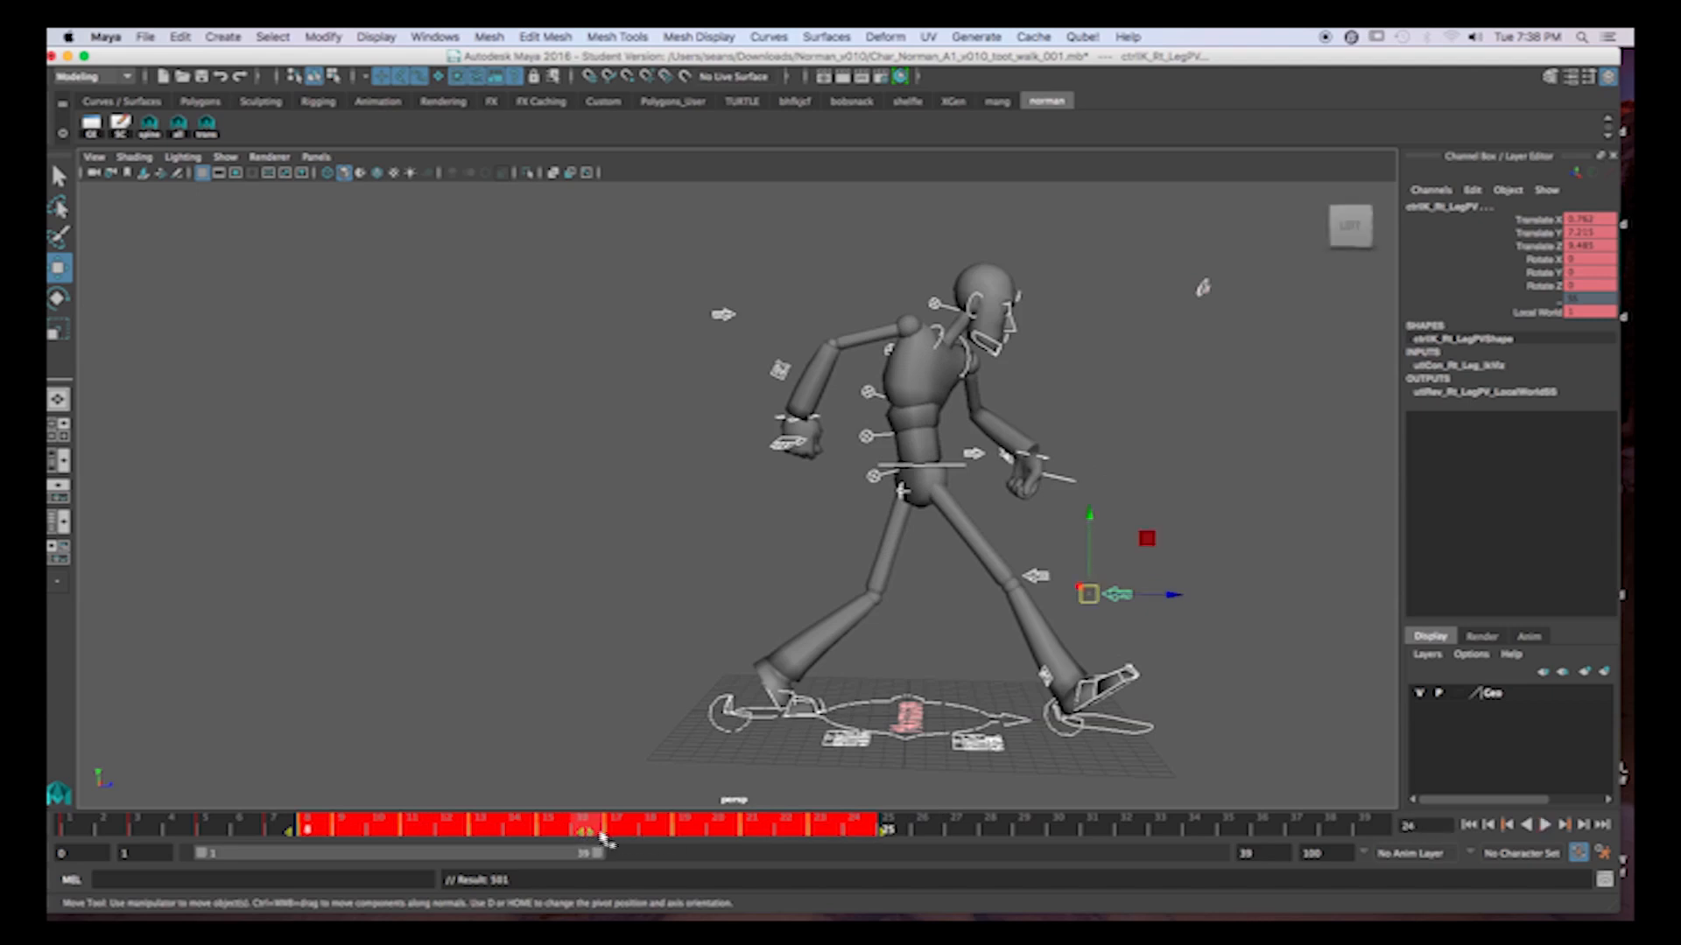
drag(584, 833, 619, 834)
click(247, 831)
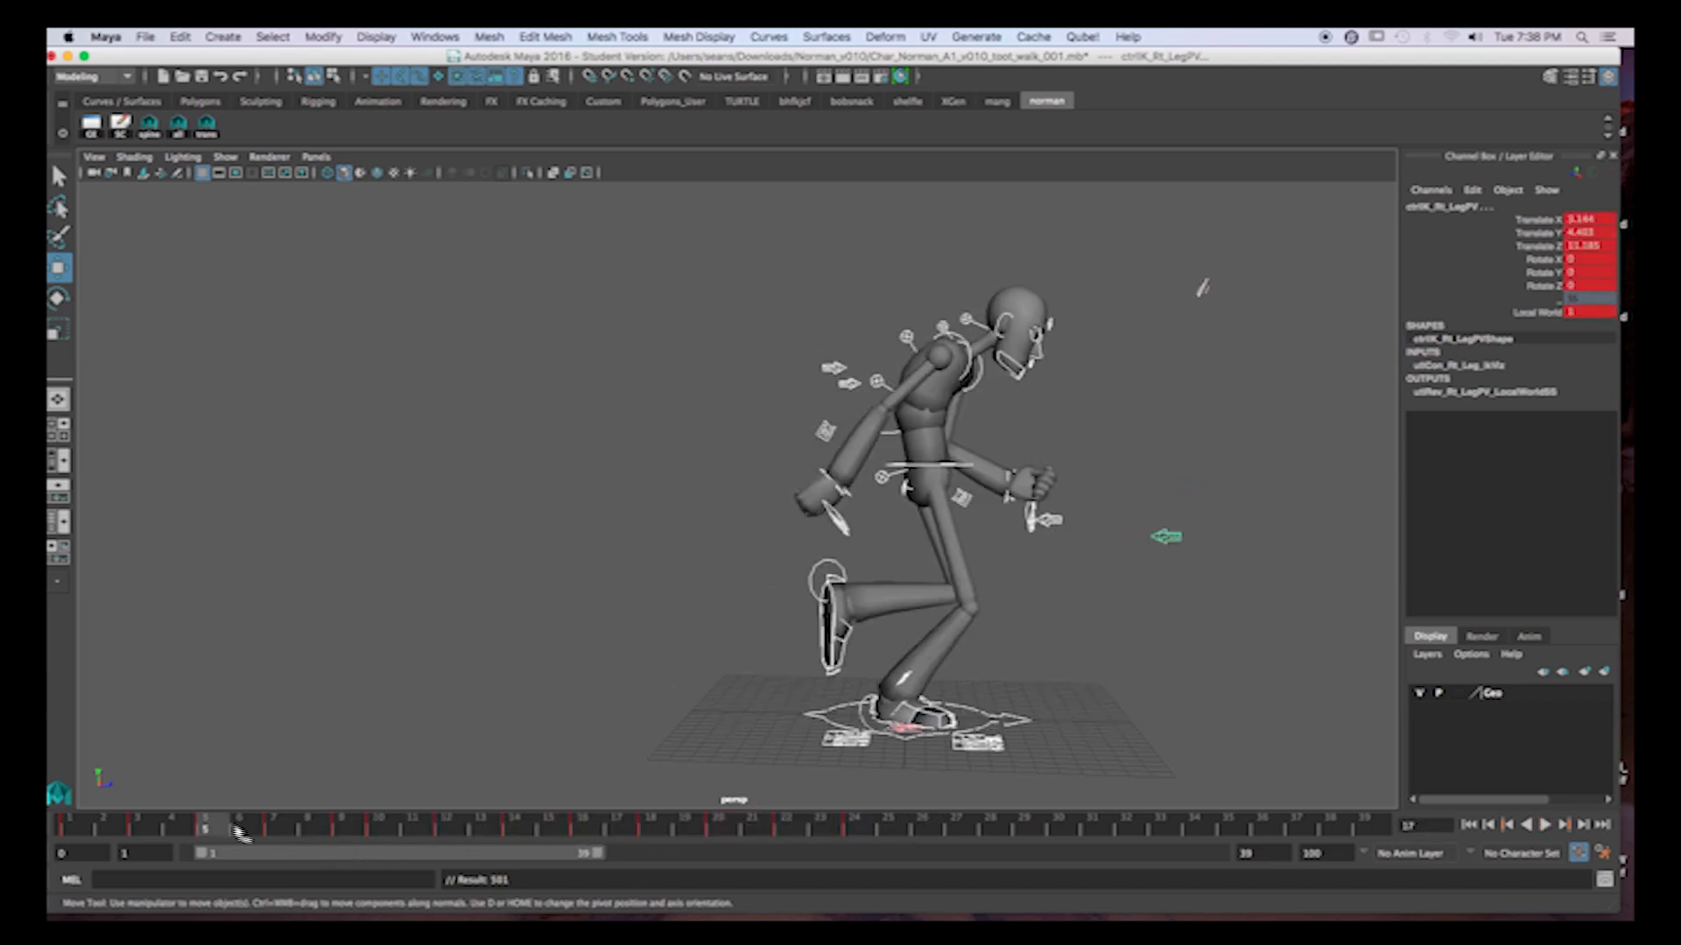
click(378, 831)
shift+drag(377, 832, 915, 830)
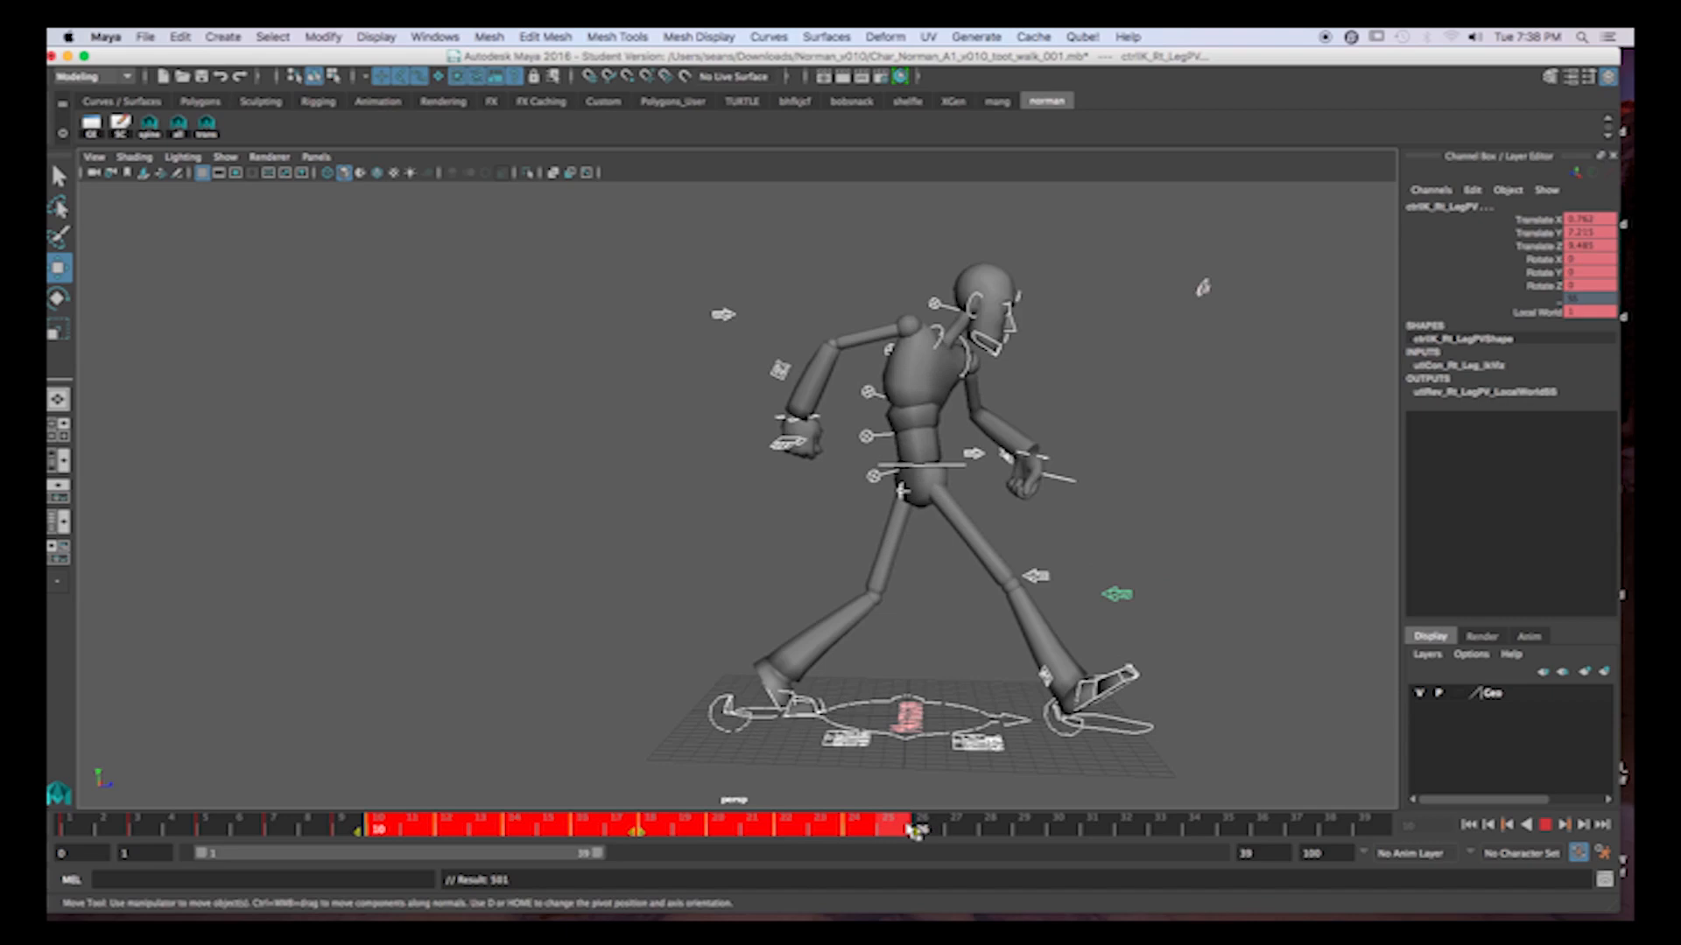
drag(638, 836, 671, 836)
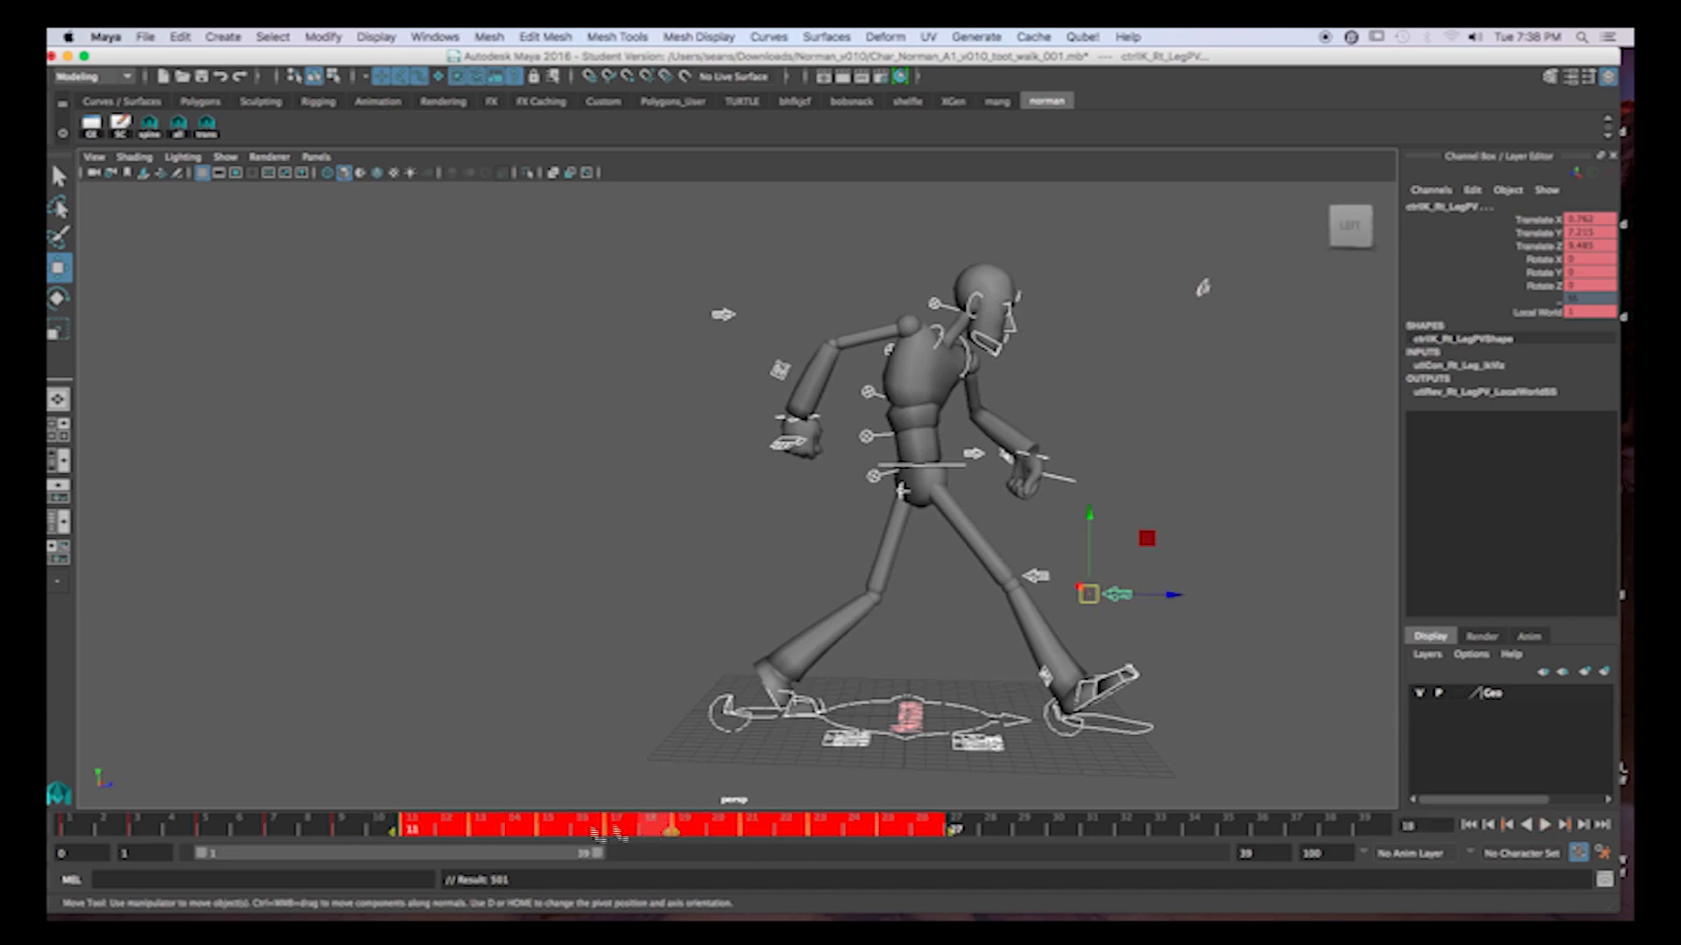
Play back the respaced walk cycle from frame 1 and stop it.
mouse_move(94, 830)
mouse_down()
mouse_move(563, 825)
mouse_move(70, 828)
mouse_up()
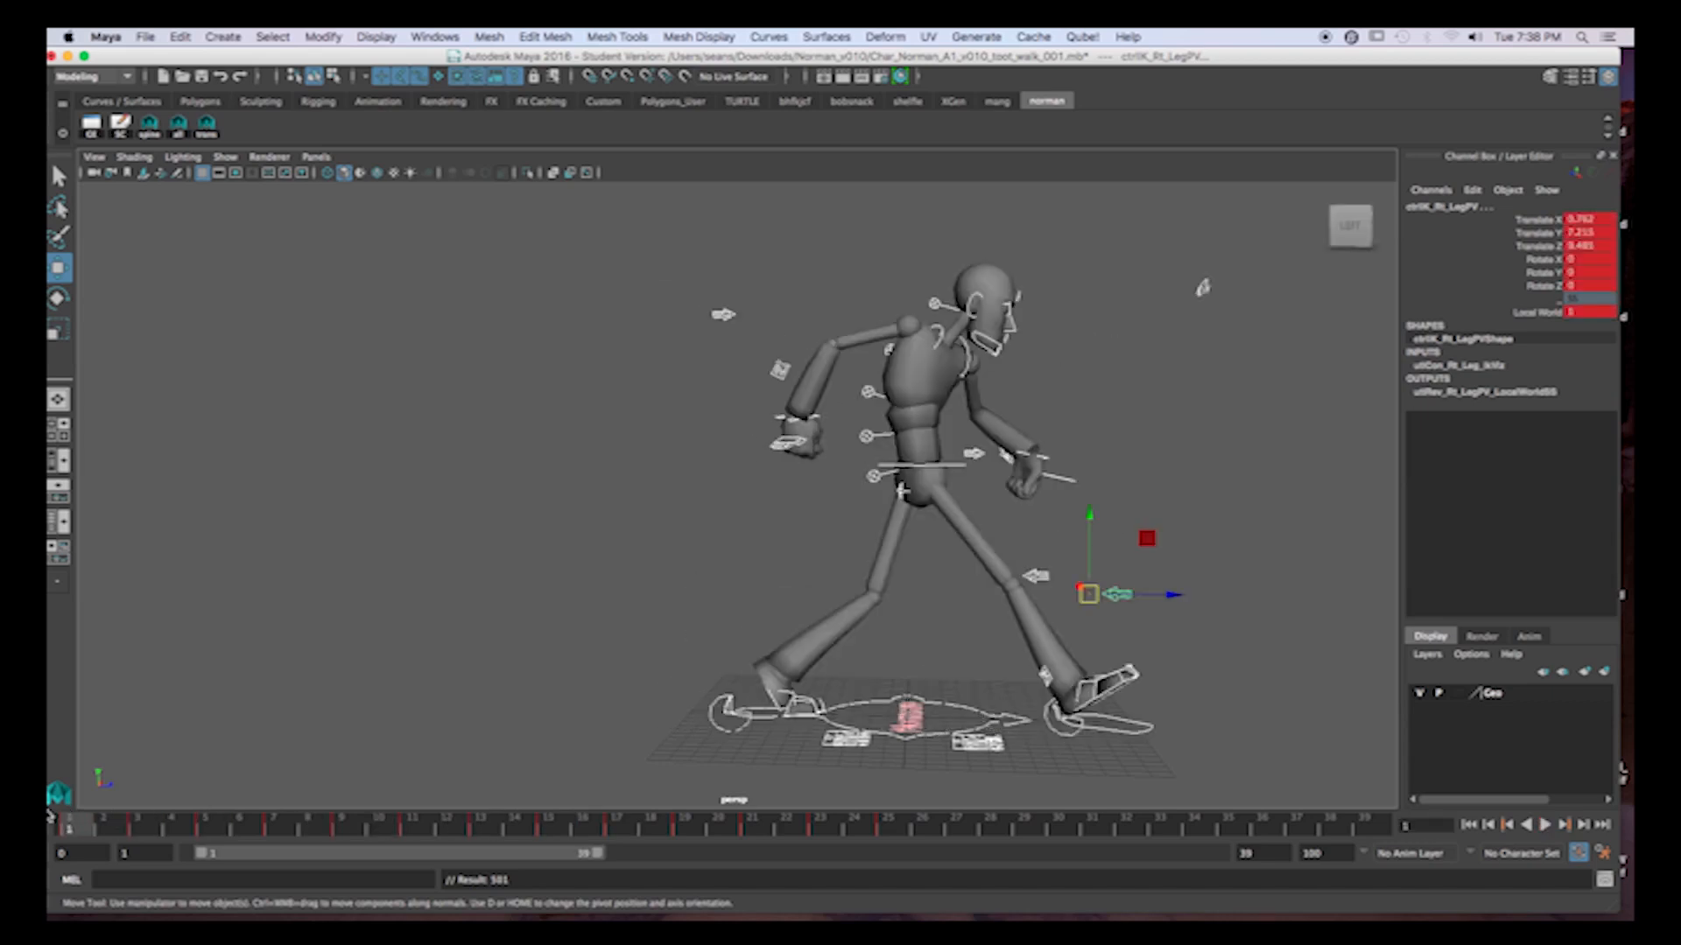
click(1545, 825)
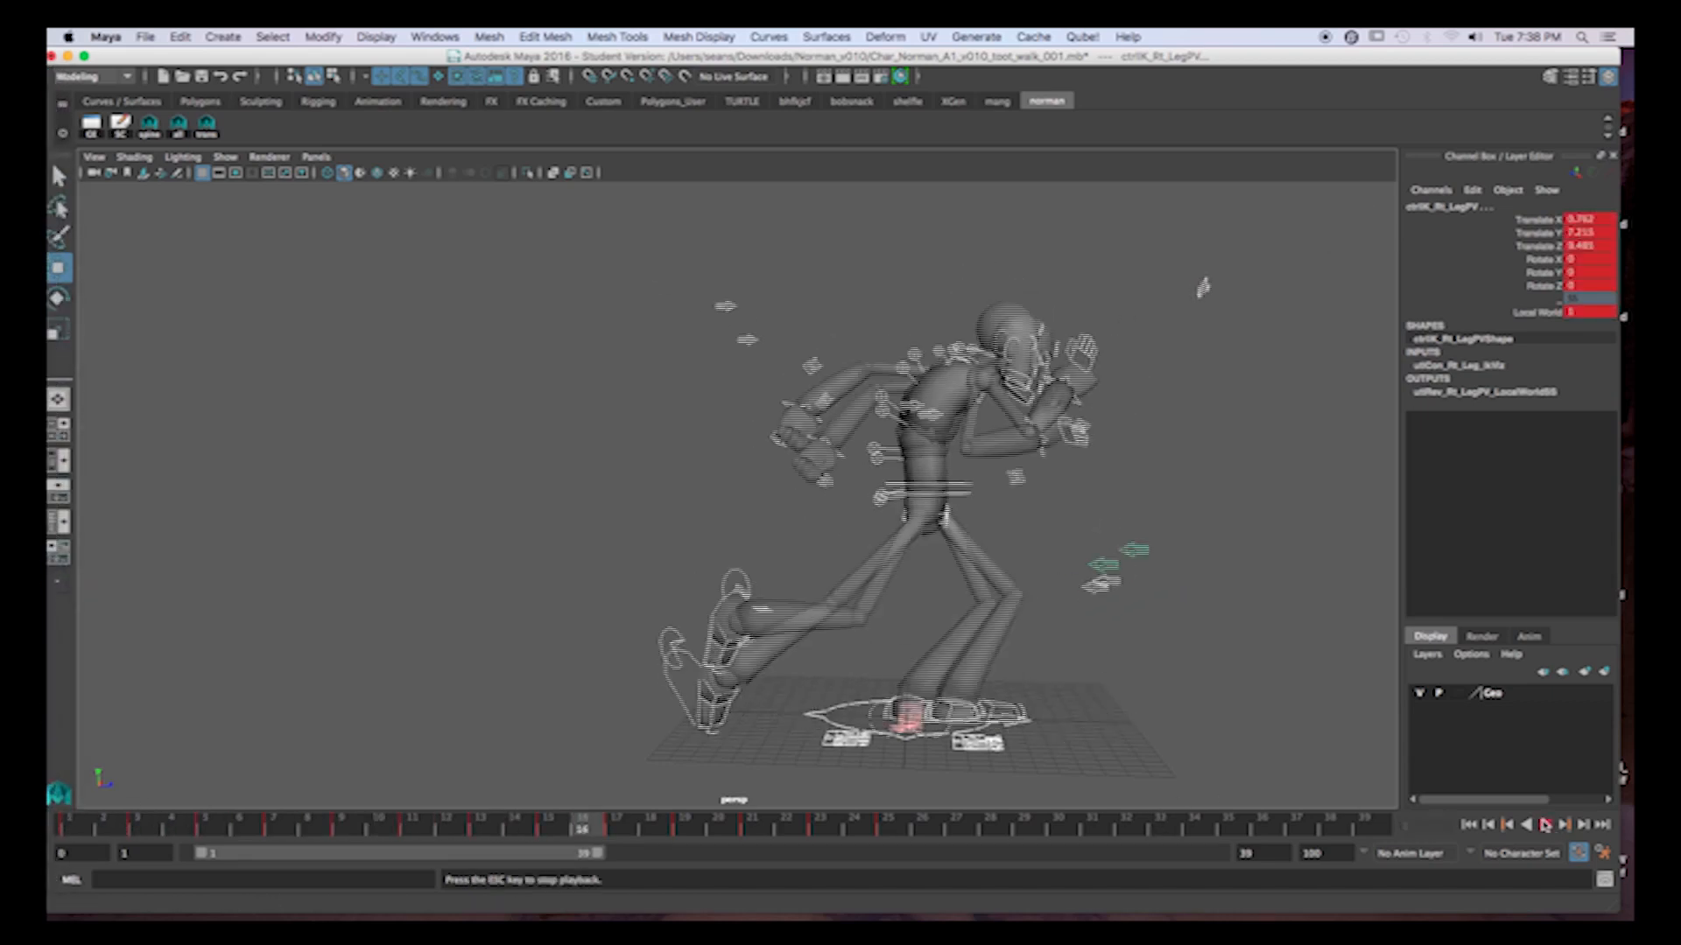
key(Escape)
Playblast frames 1 to 24, watch the preview movie and close it.
shift+drag(90, 832, 888, 831)
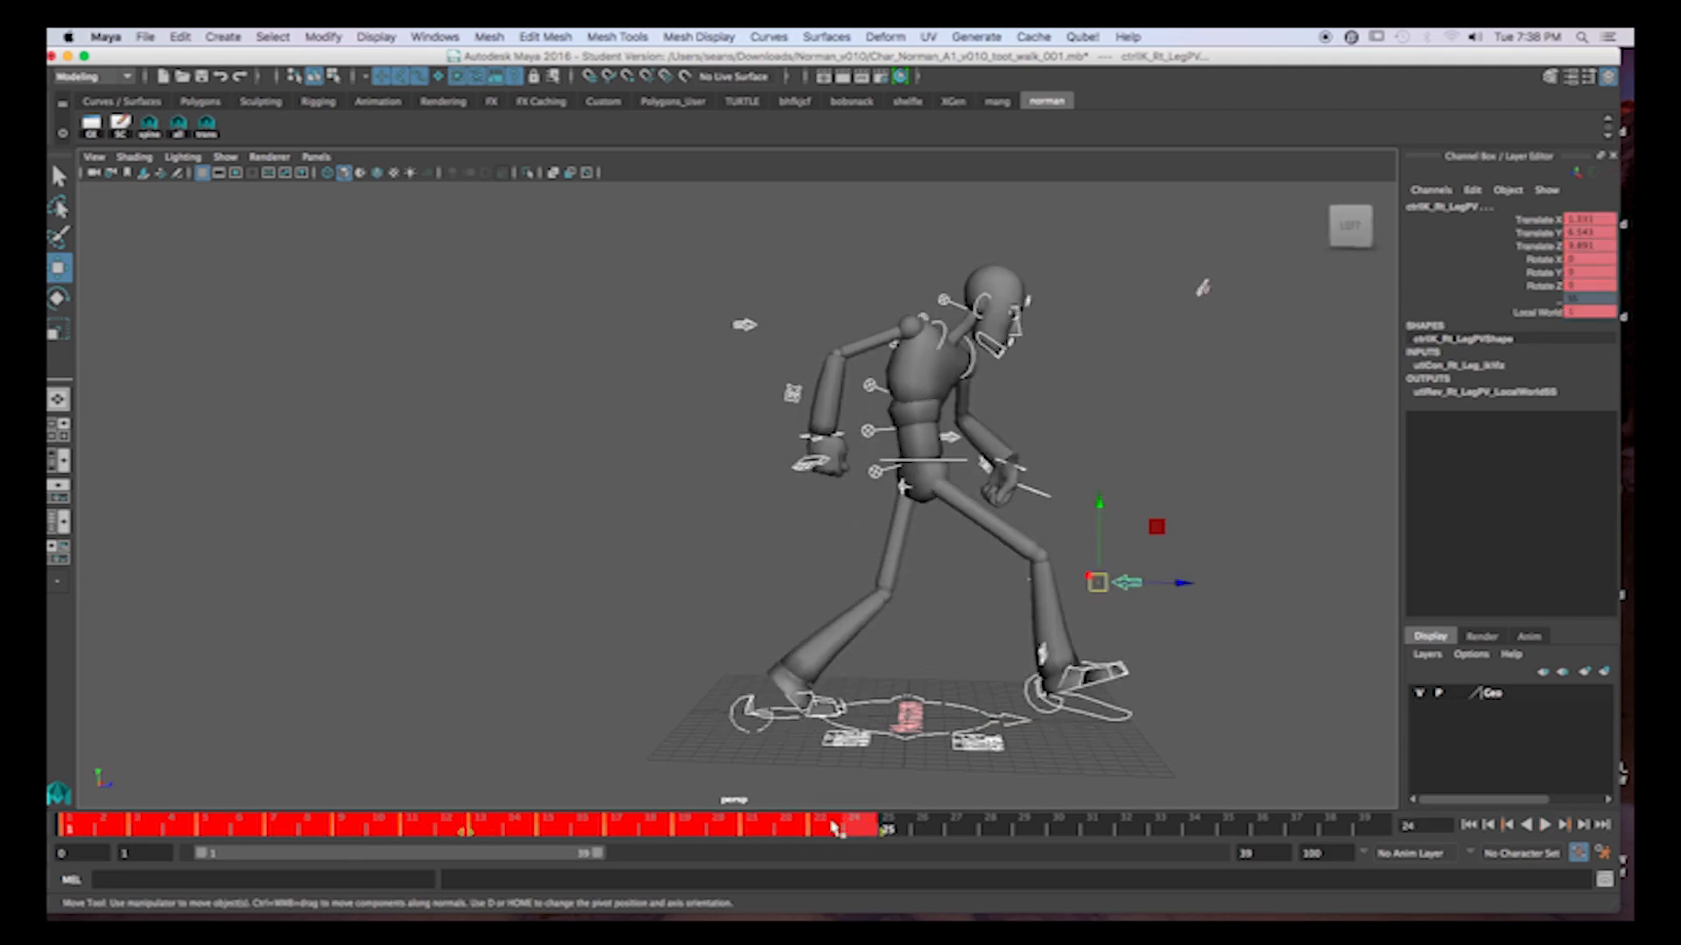
right_click(845, 831)
click(888, 819)
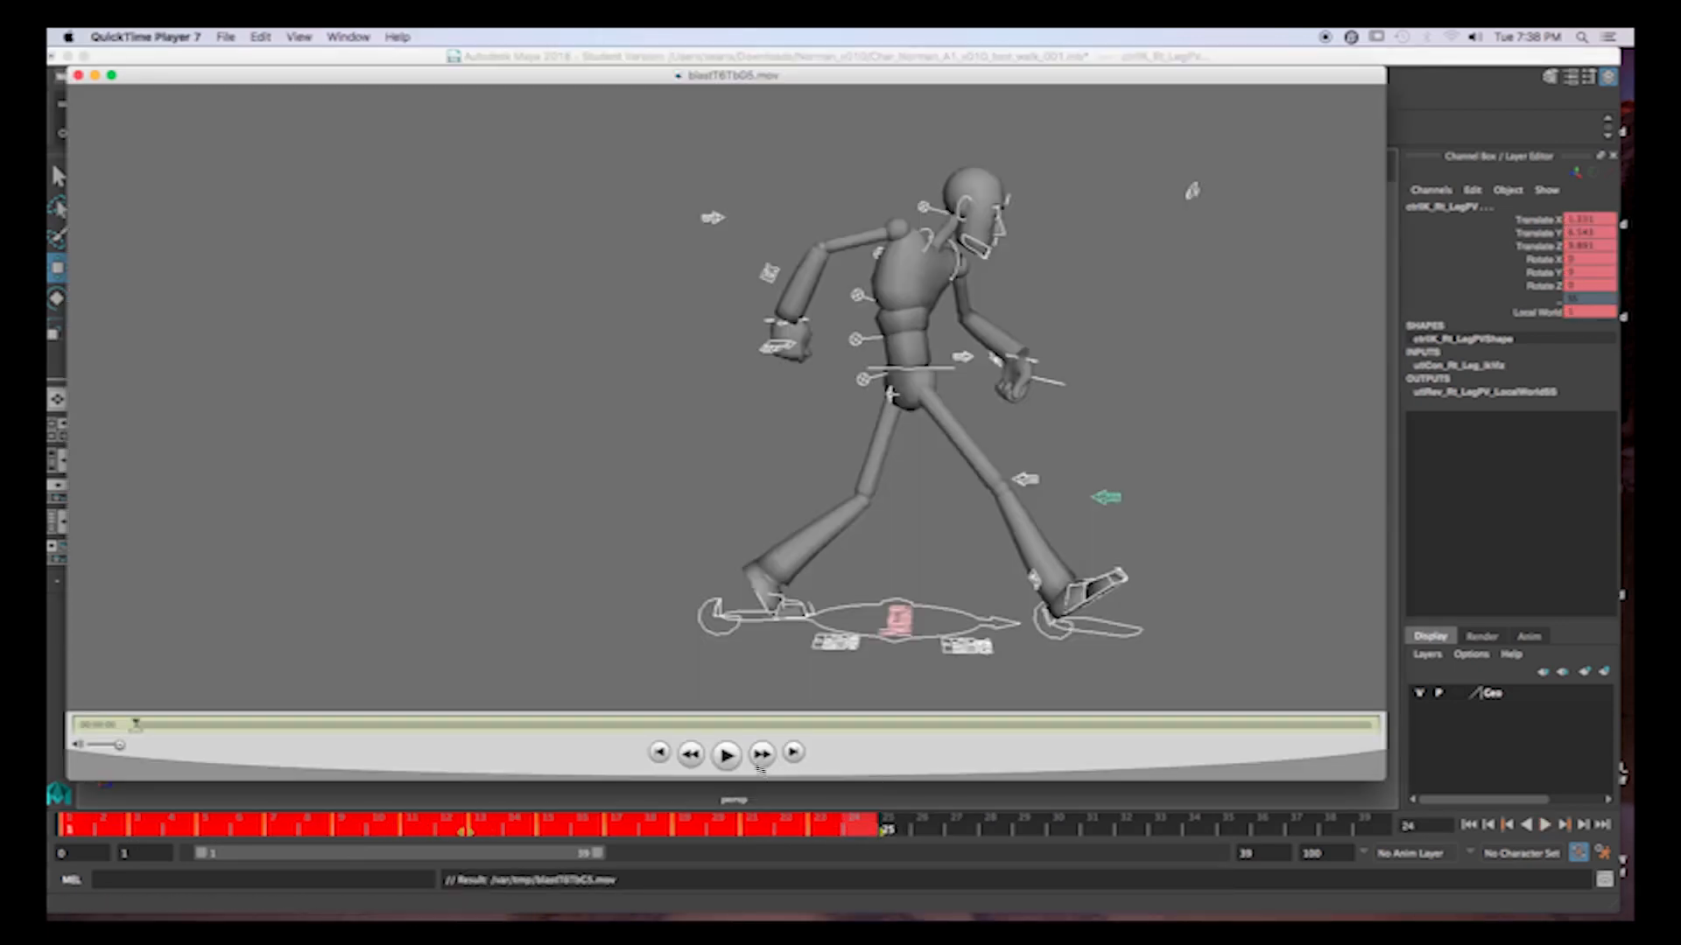
click(727, 755)
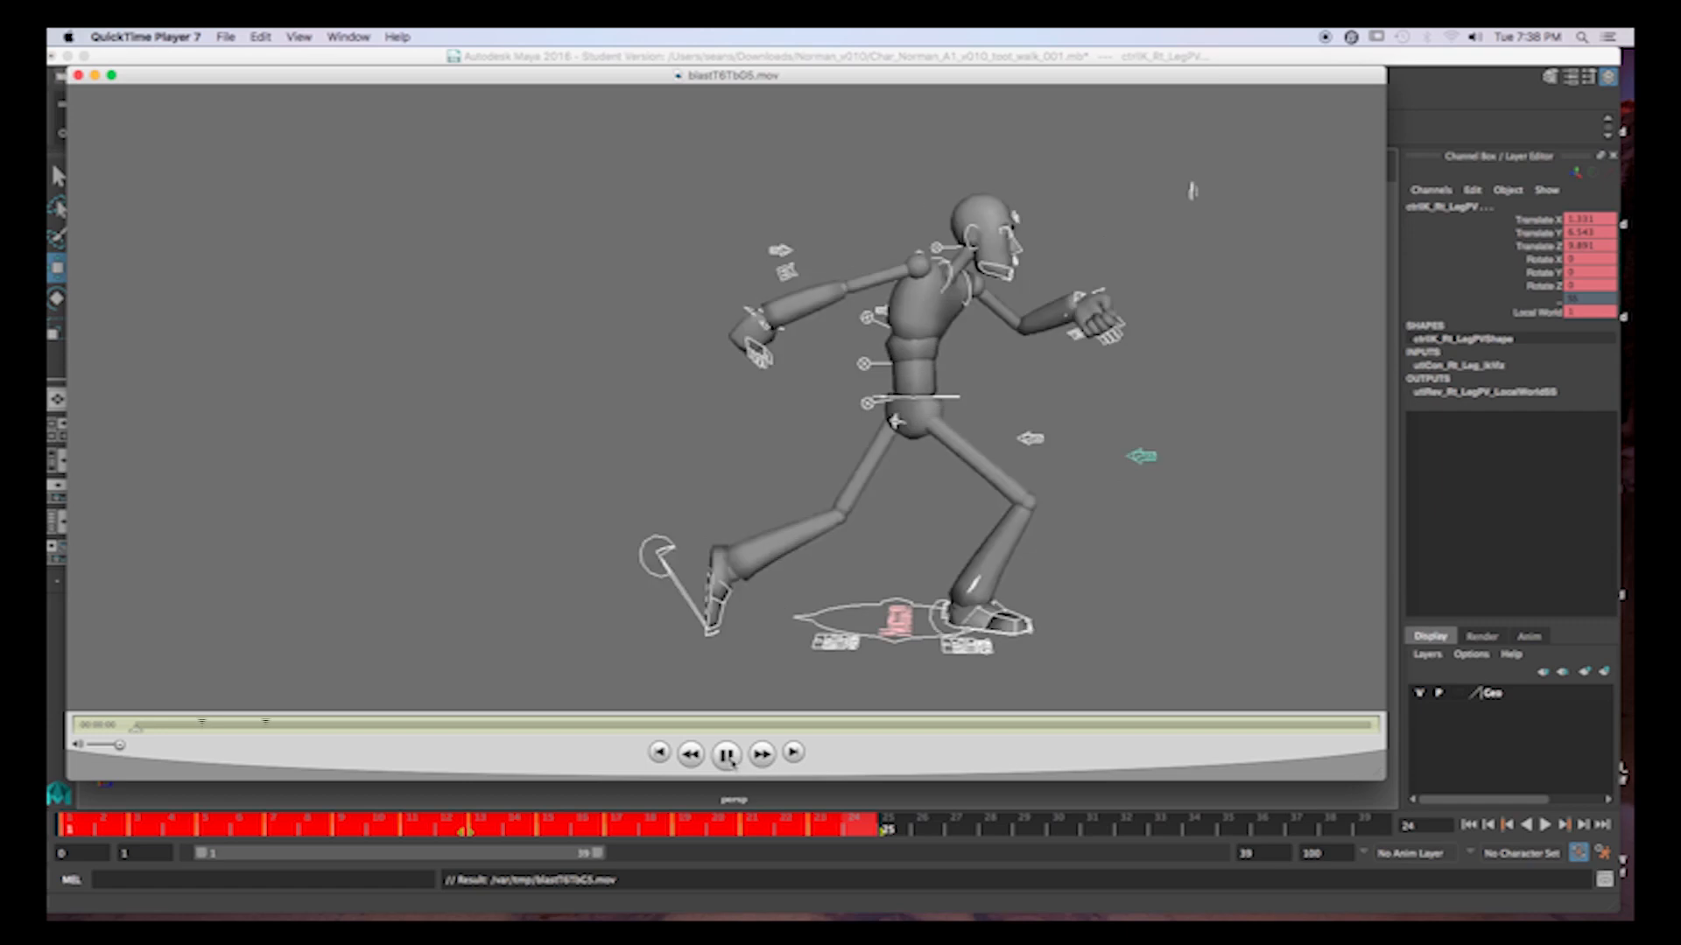
click(726, 755)
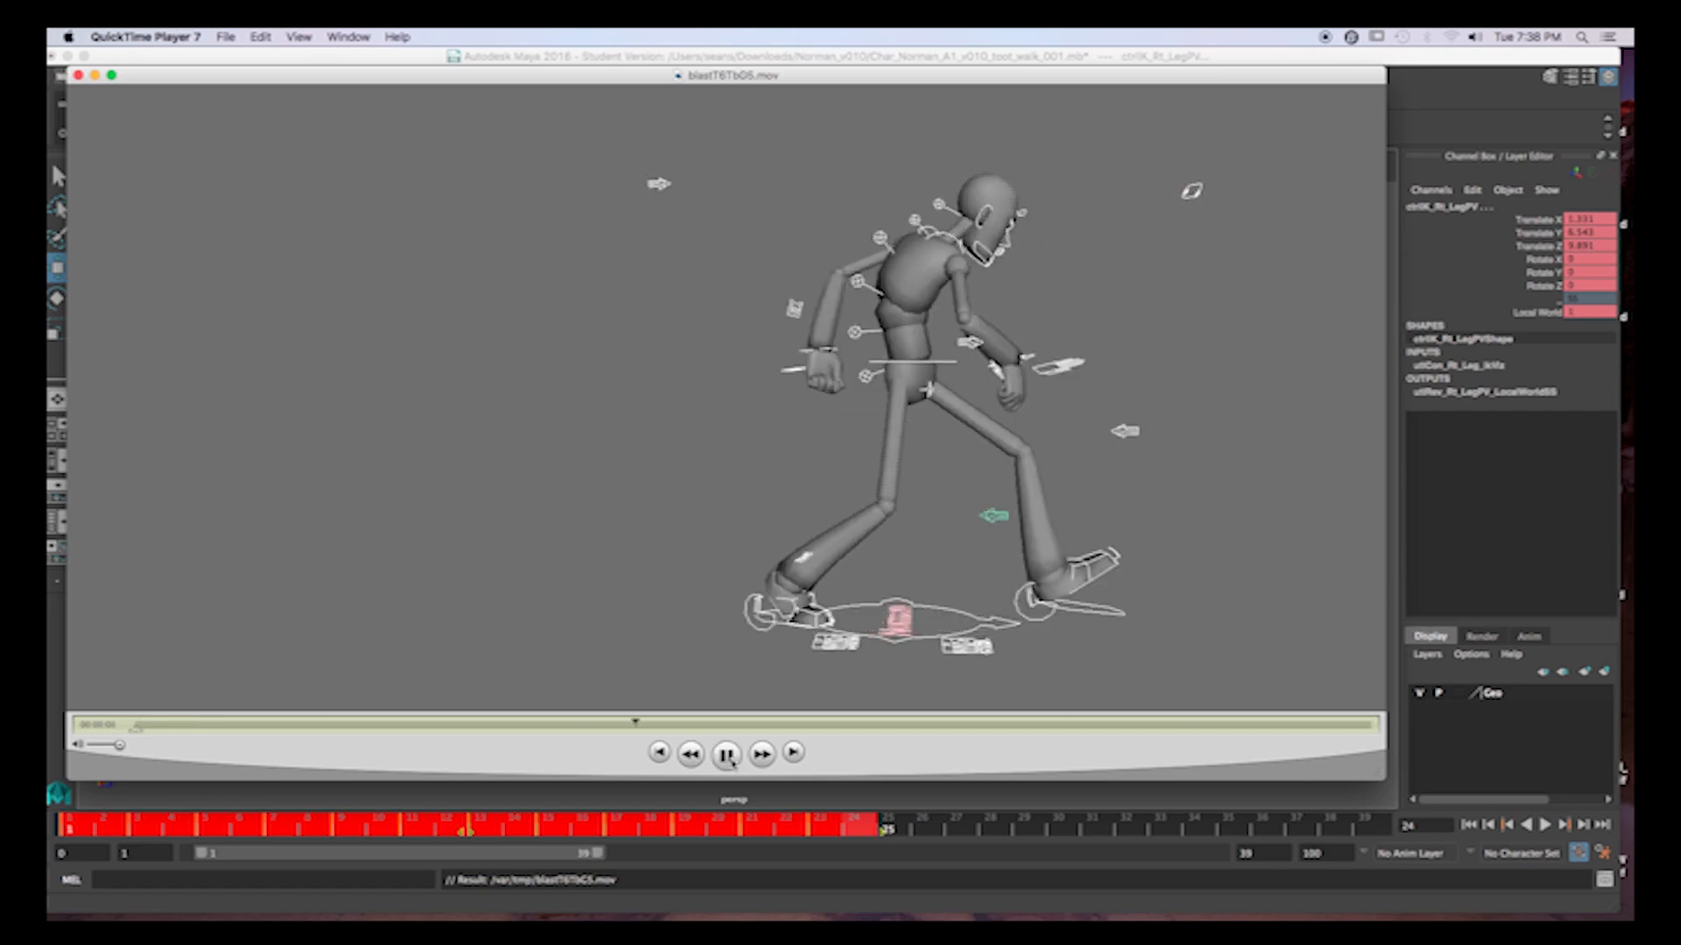
click(727, 756)
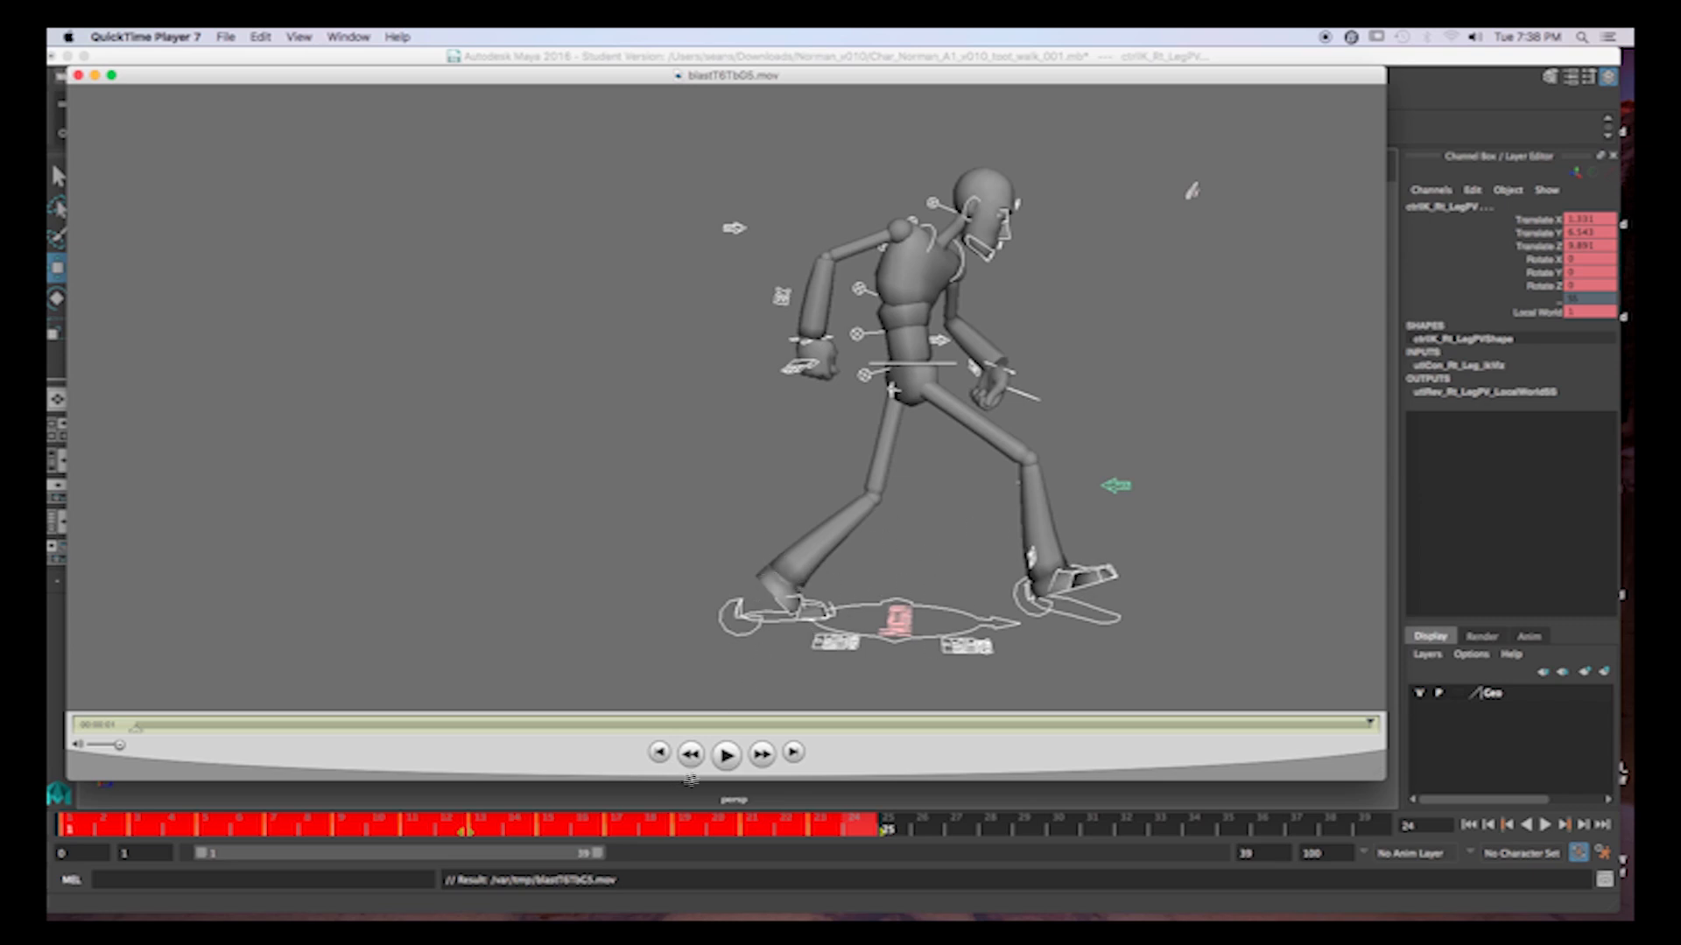
click(95, 75)
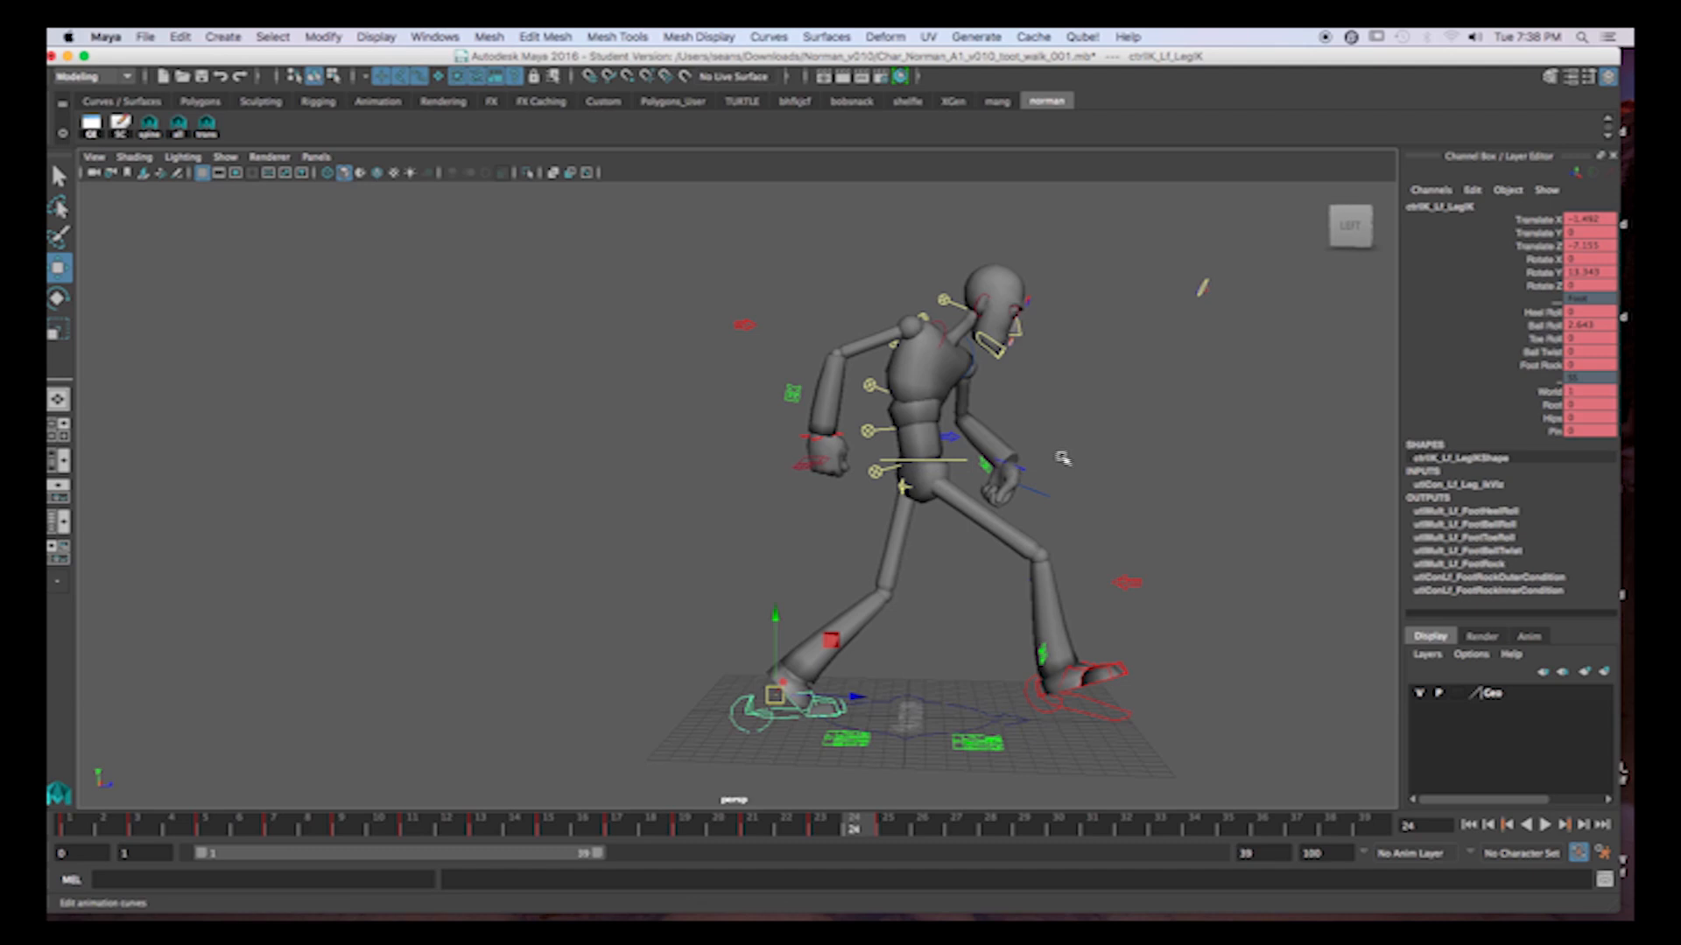
Isolate the left foot control's Translate Z curve in the Graph Editor and delete its keys at frames 17, 19 and 21.
click(91, 123)
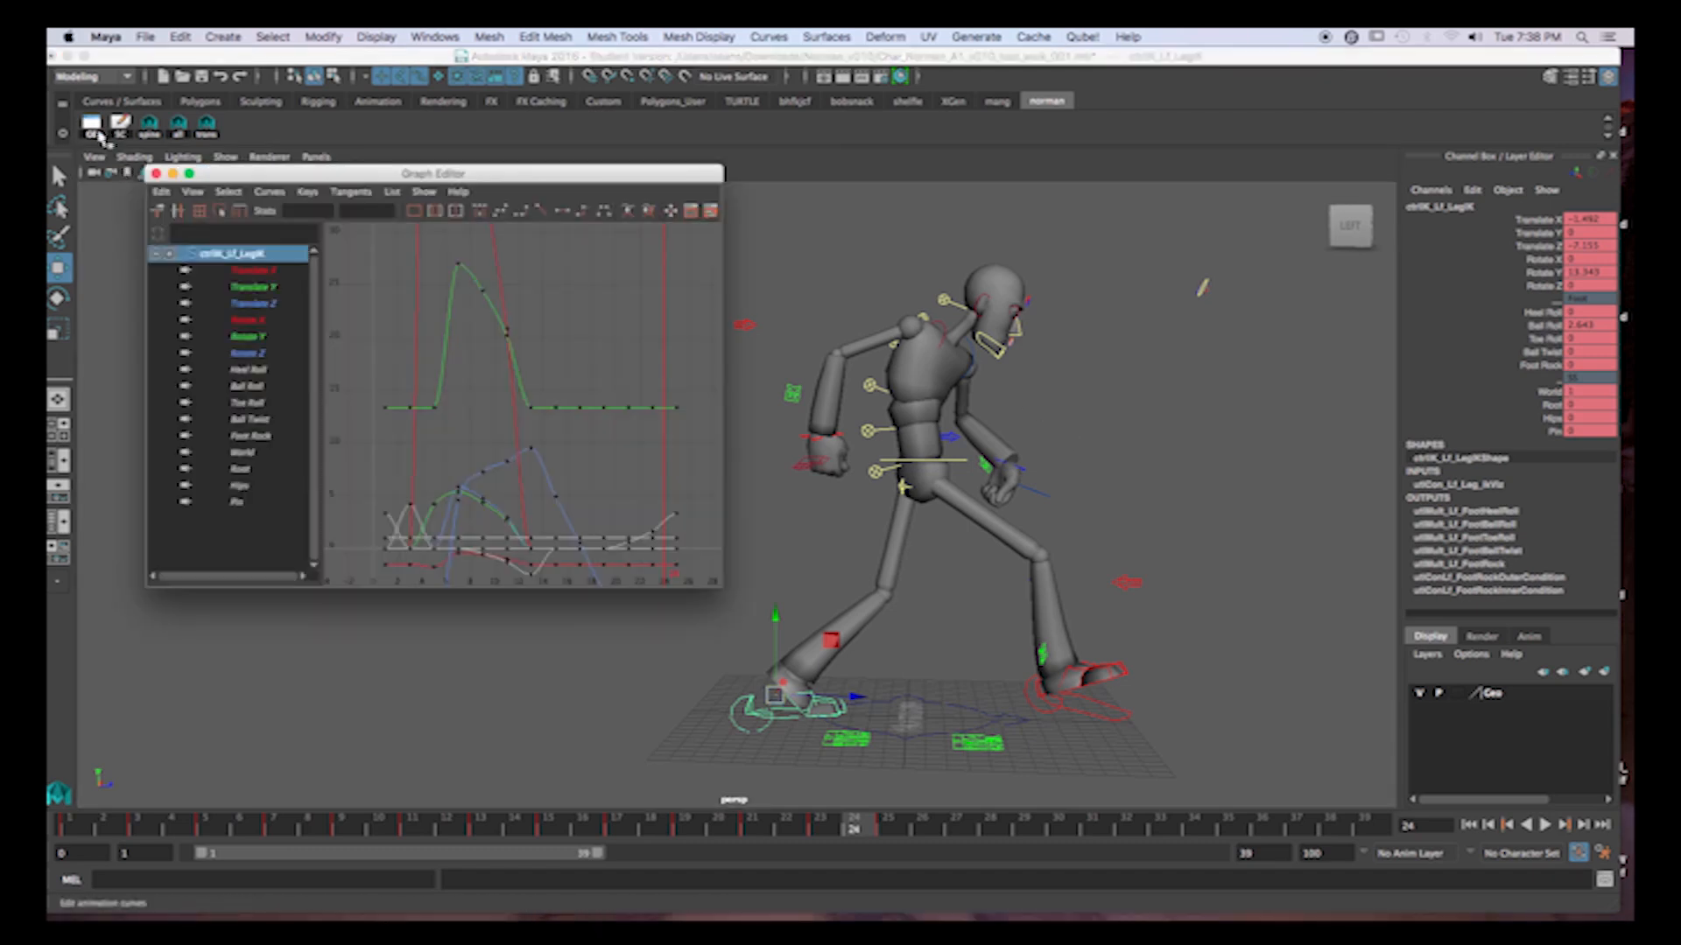
click(254, 304)
key(f)
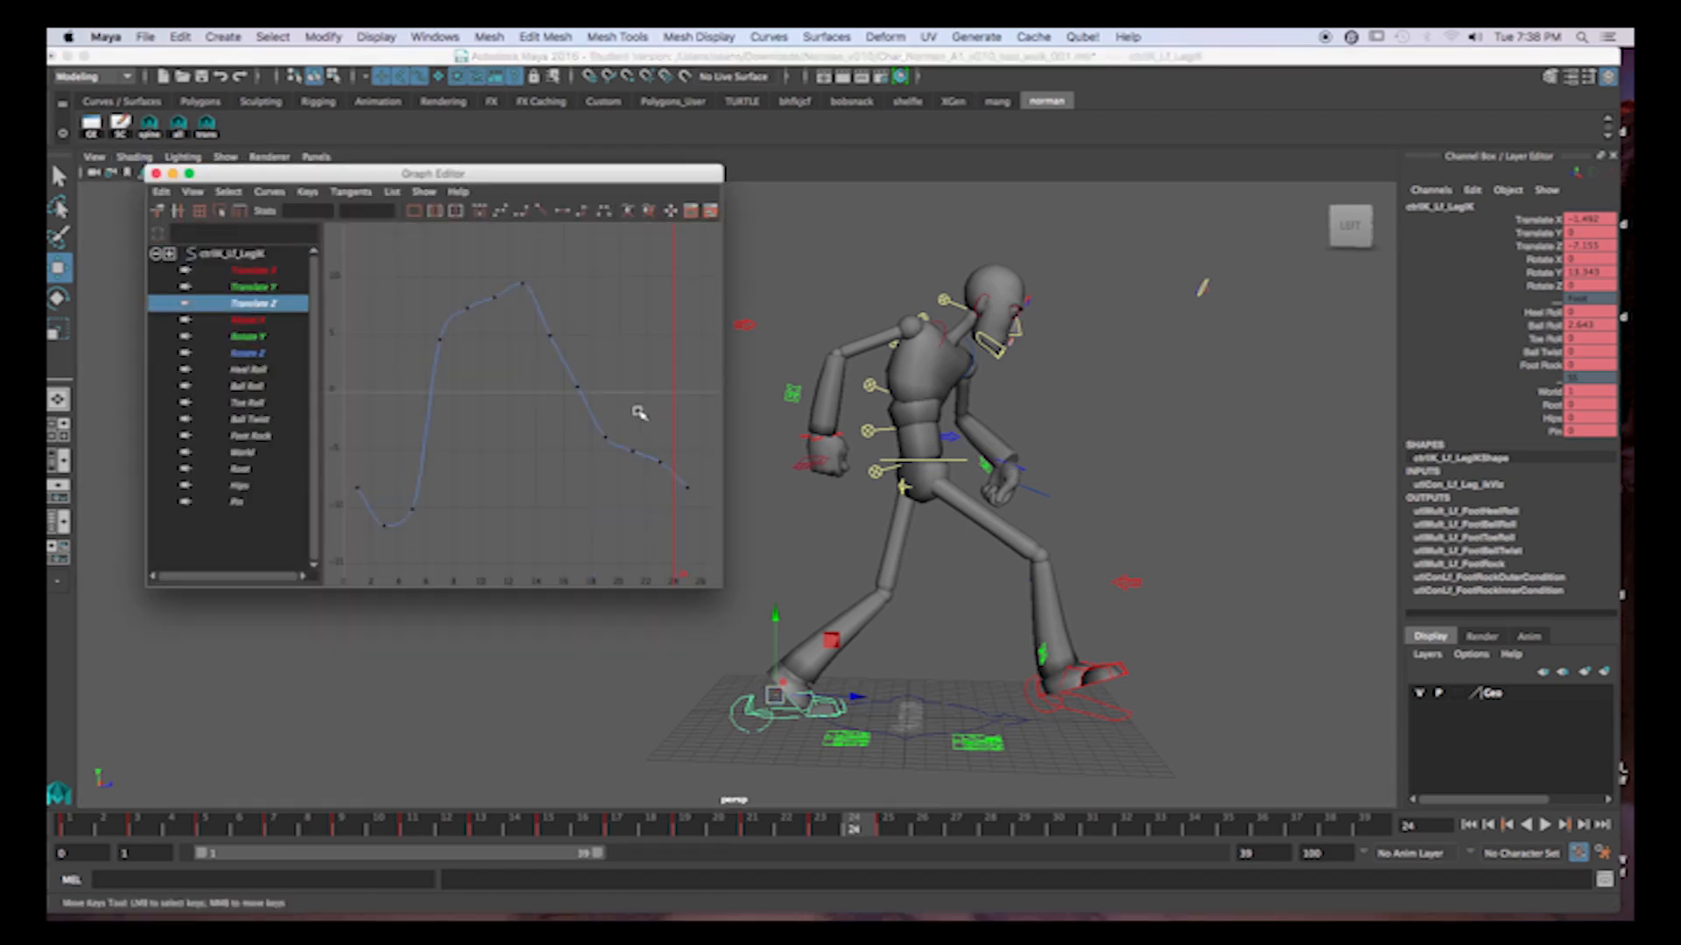
drag(98, 831, 751, 853)
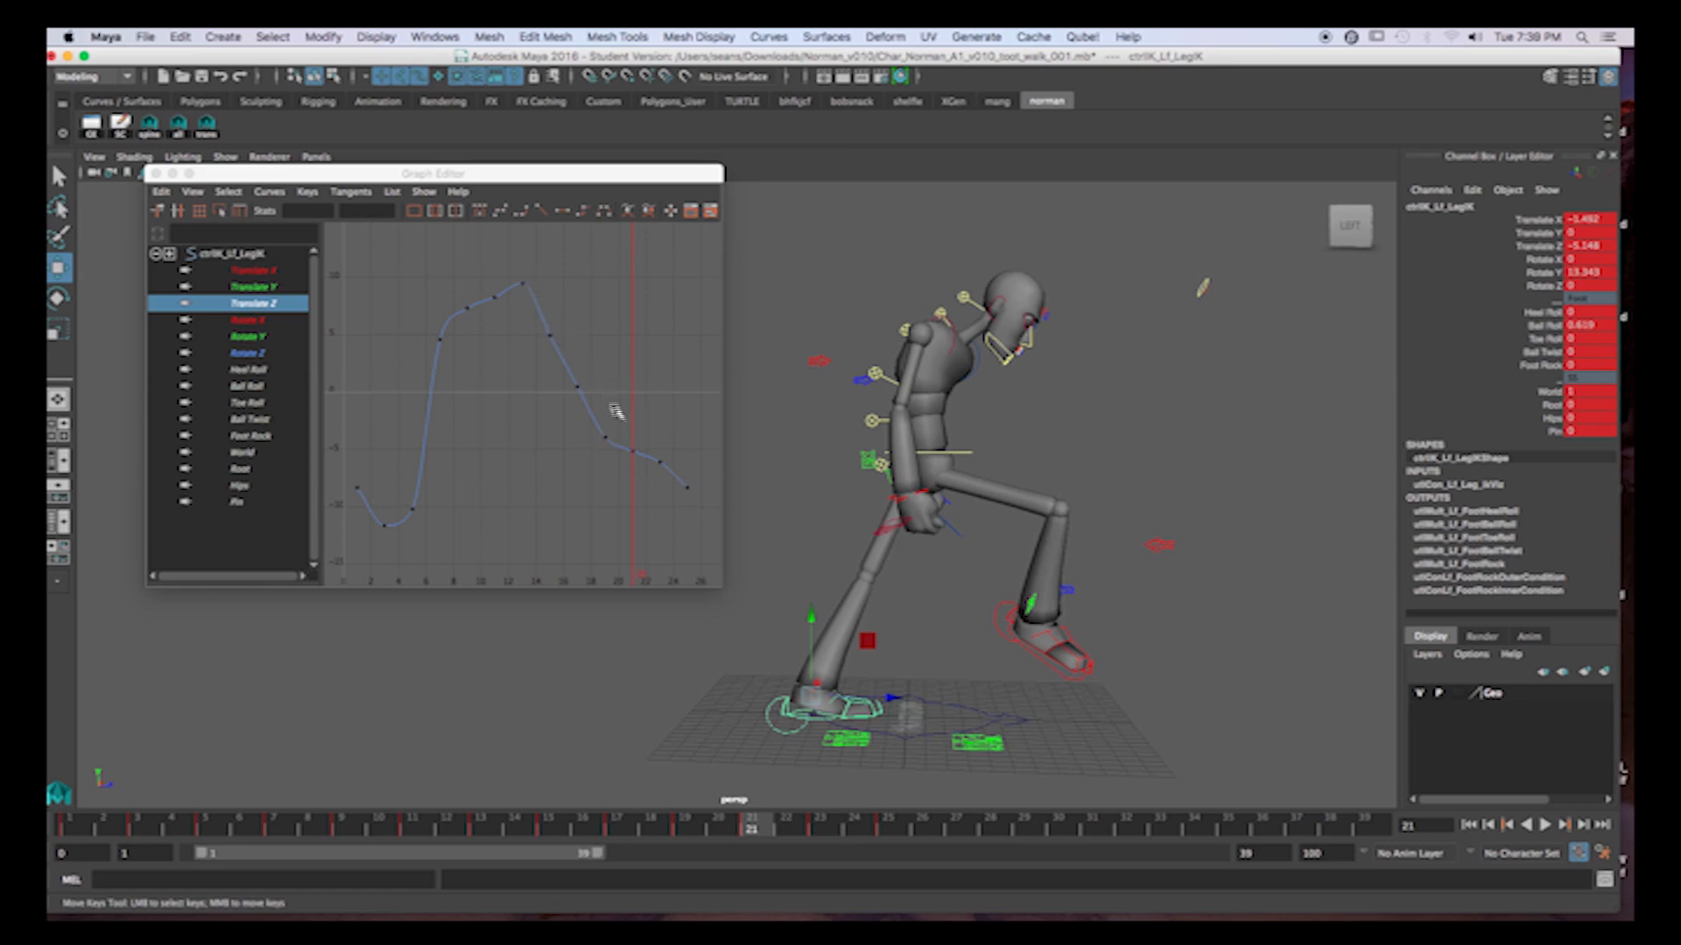
drag(564, 372, 642, 479)
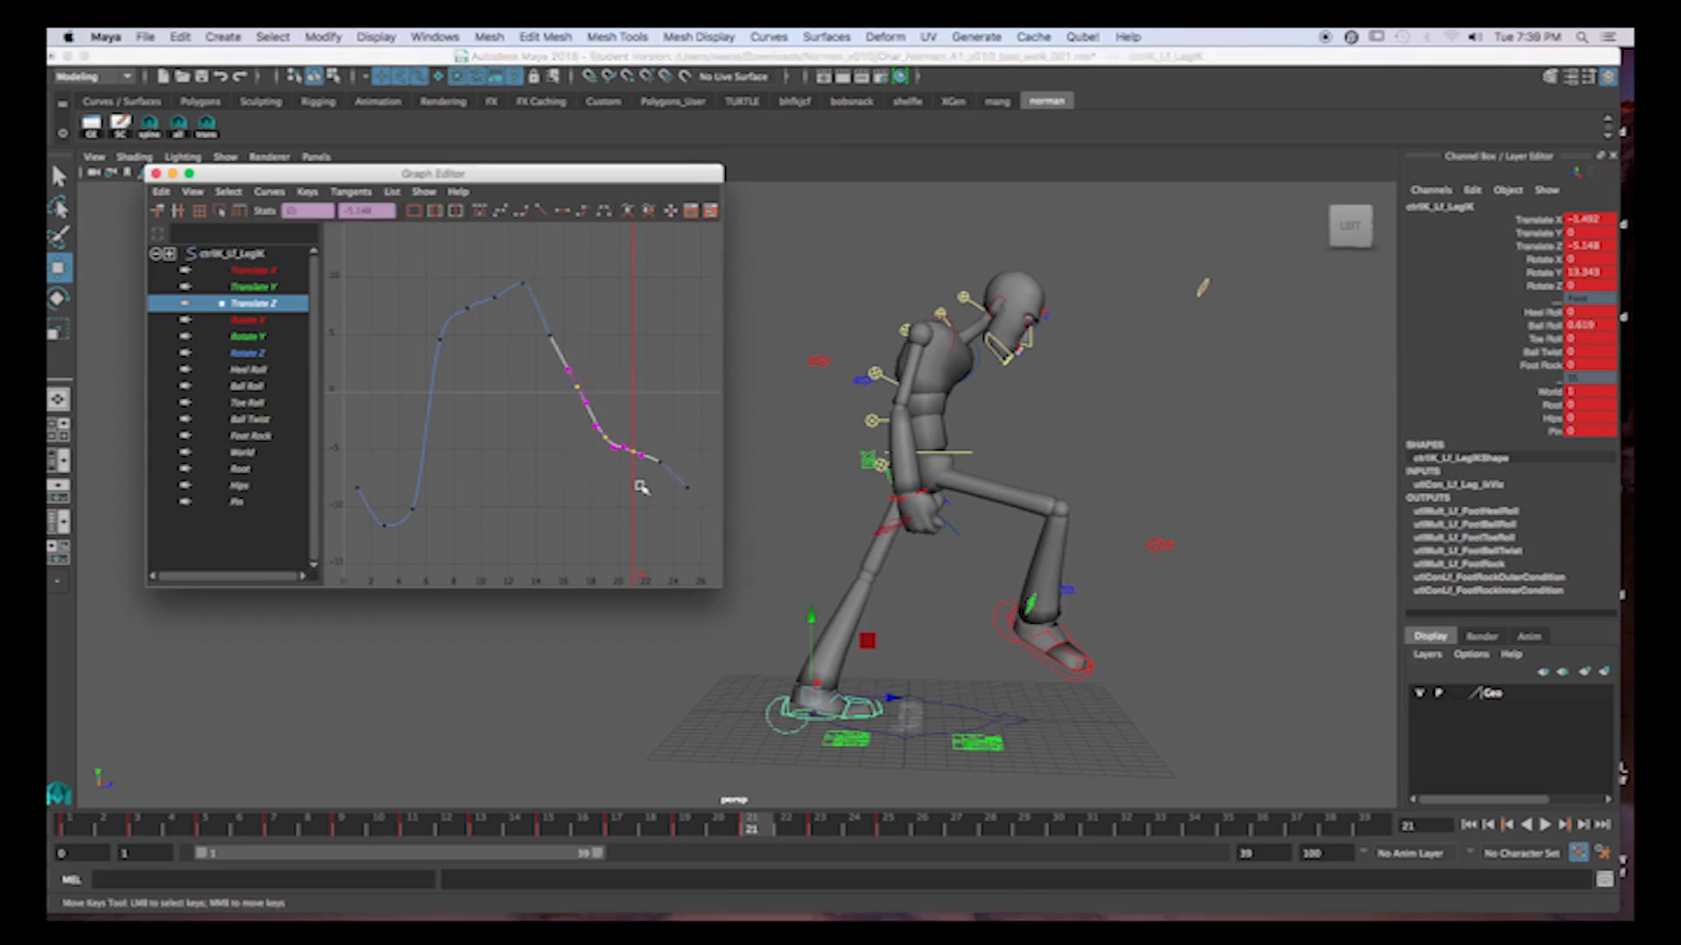
key(Delete)
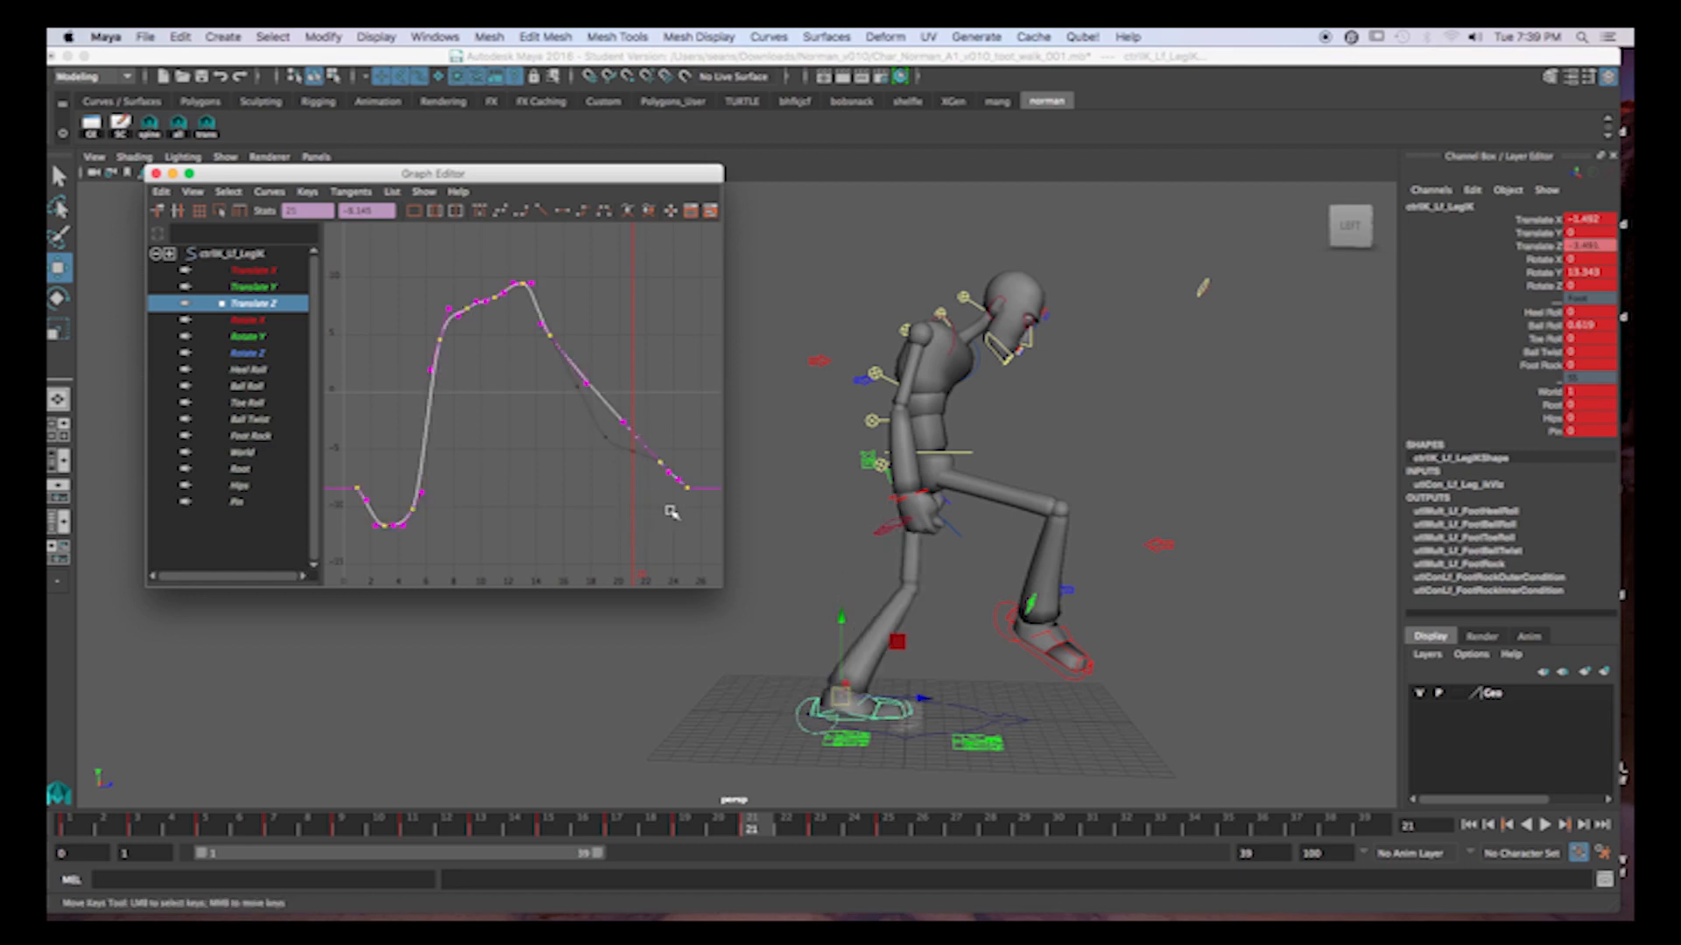
Fine-tune the end of the left foot's Translate Z curve around frame 23 and scrub through the walk to check the foot's slide.
drag(630, 438, 669, 478)
shift+middle_drag(676, 422, 677, 430)
drag(104, 824, 341, 823)
drag(372, 737, 849, 796)
Isolate the right foot control's Translate Z curve and delete its keys at frames 9, 11 and 13.
click(1031, 704)
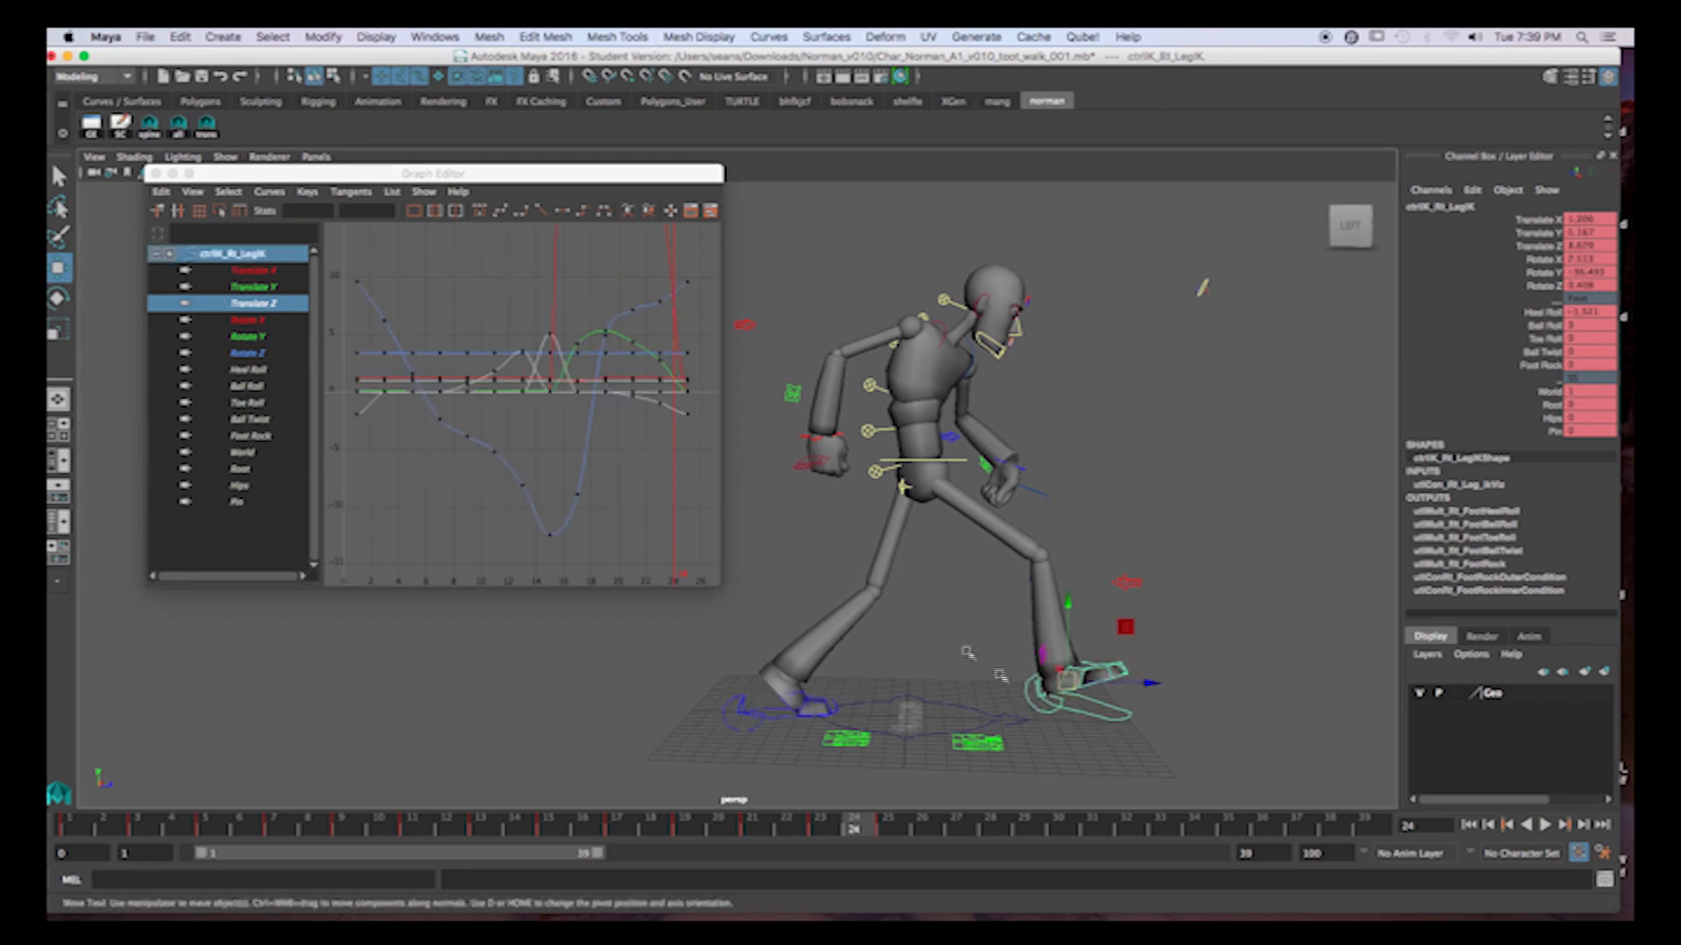
click(253, 306)
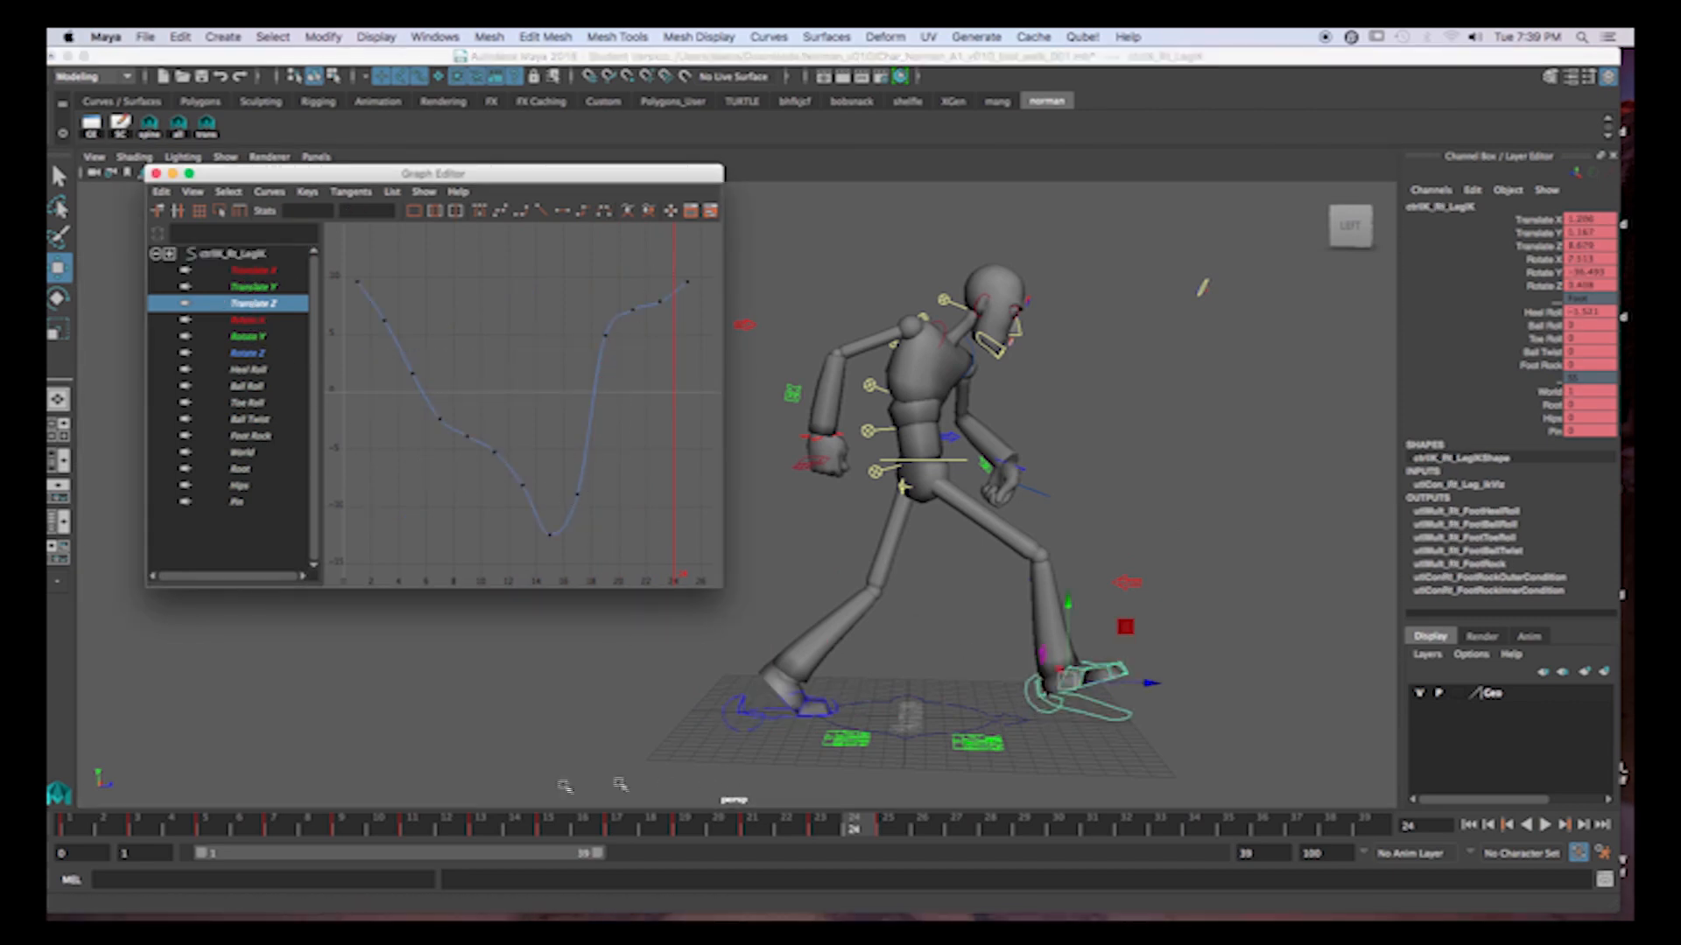
drag(112, 824, 544, 826)
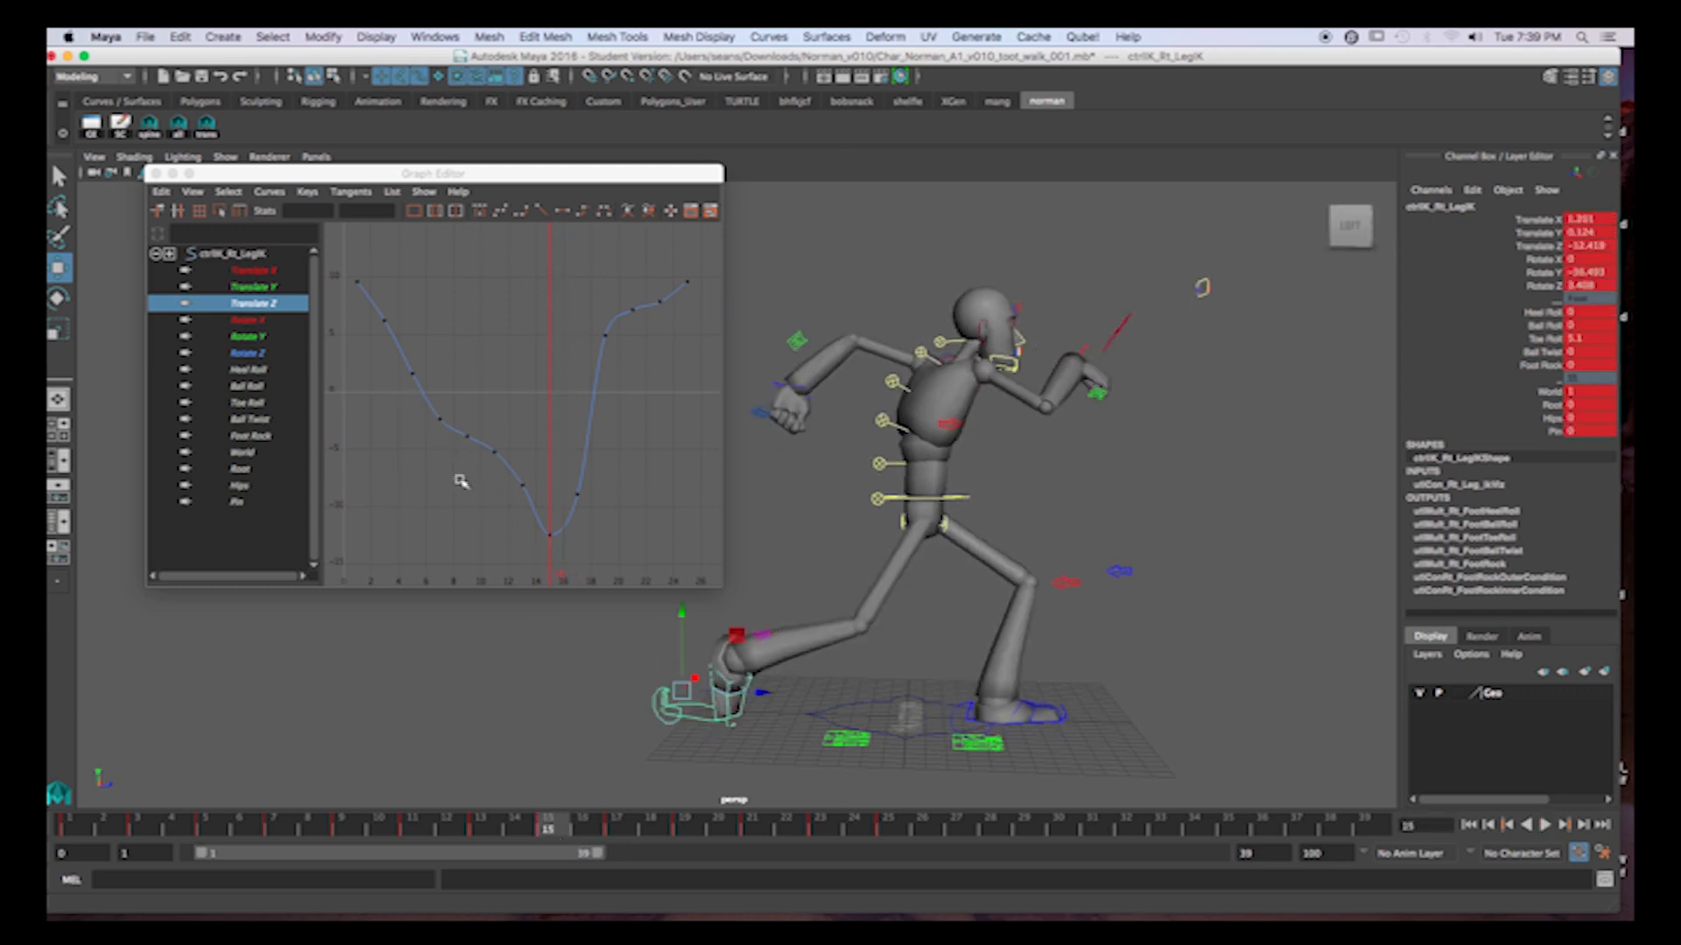
drag(164, 827, 377, 829)
drag(459, 415, 534, 500)
key(Delete)
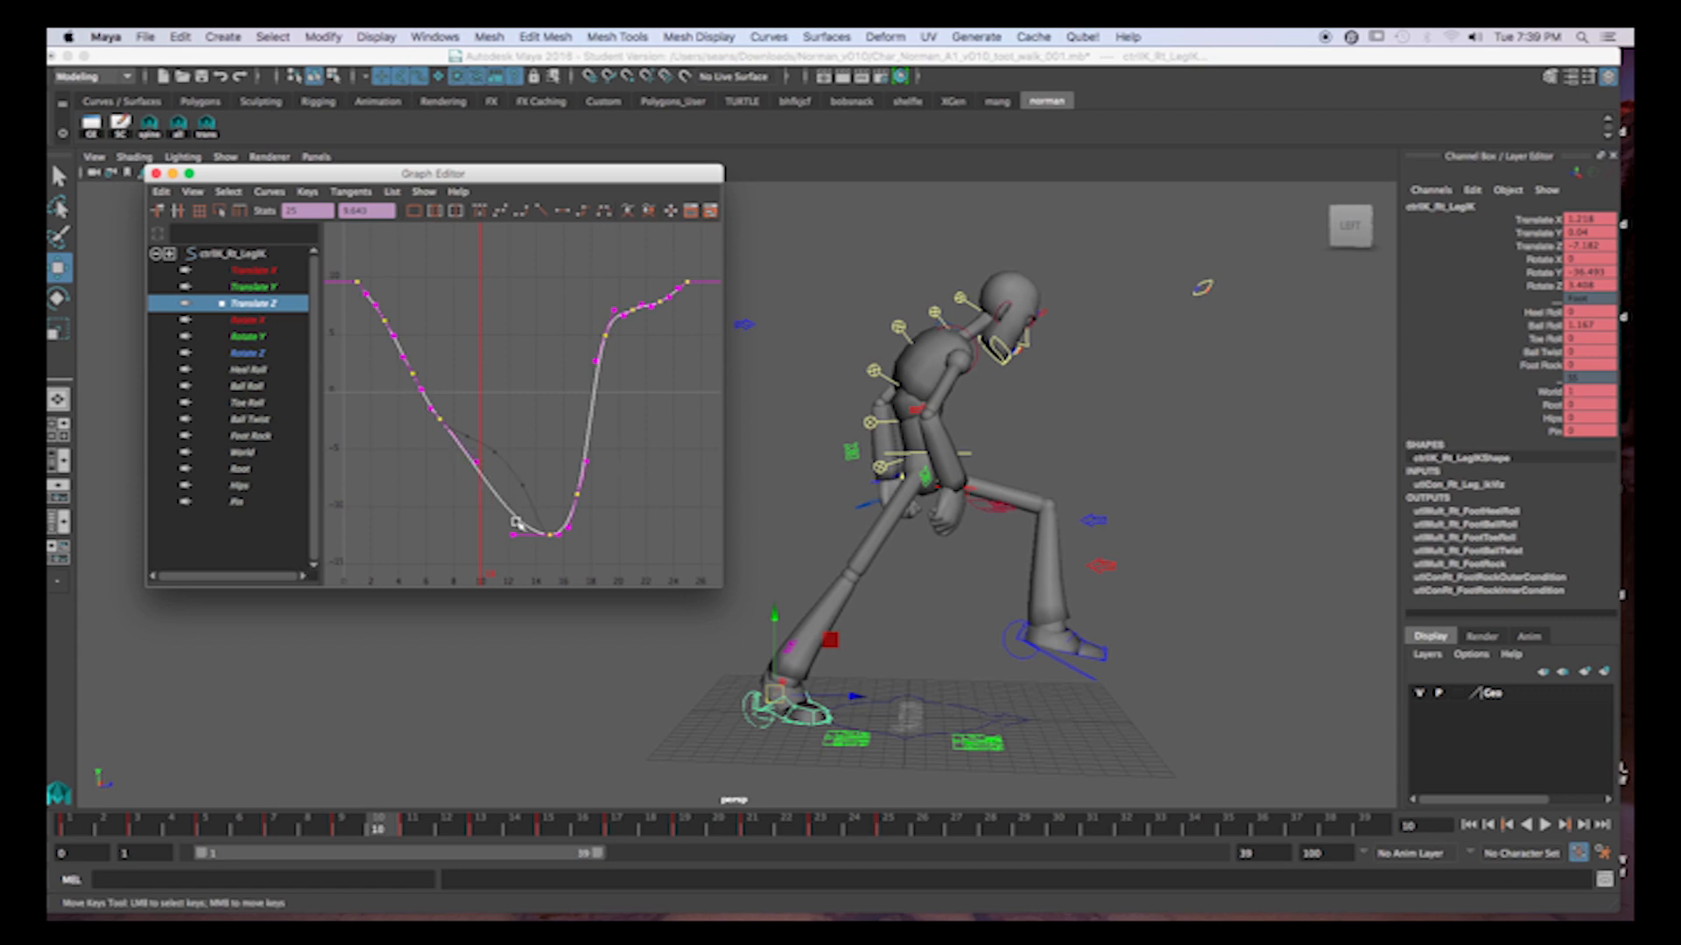
Insert a key at frame 13 on the right foot's Translate Z curve and nudge the keys at frames 13, 7 and 5 upward.
key(i)
key(i)
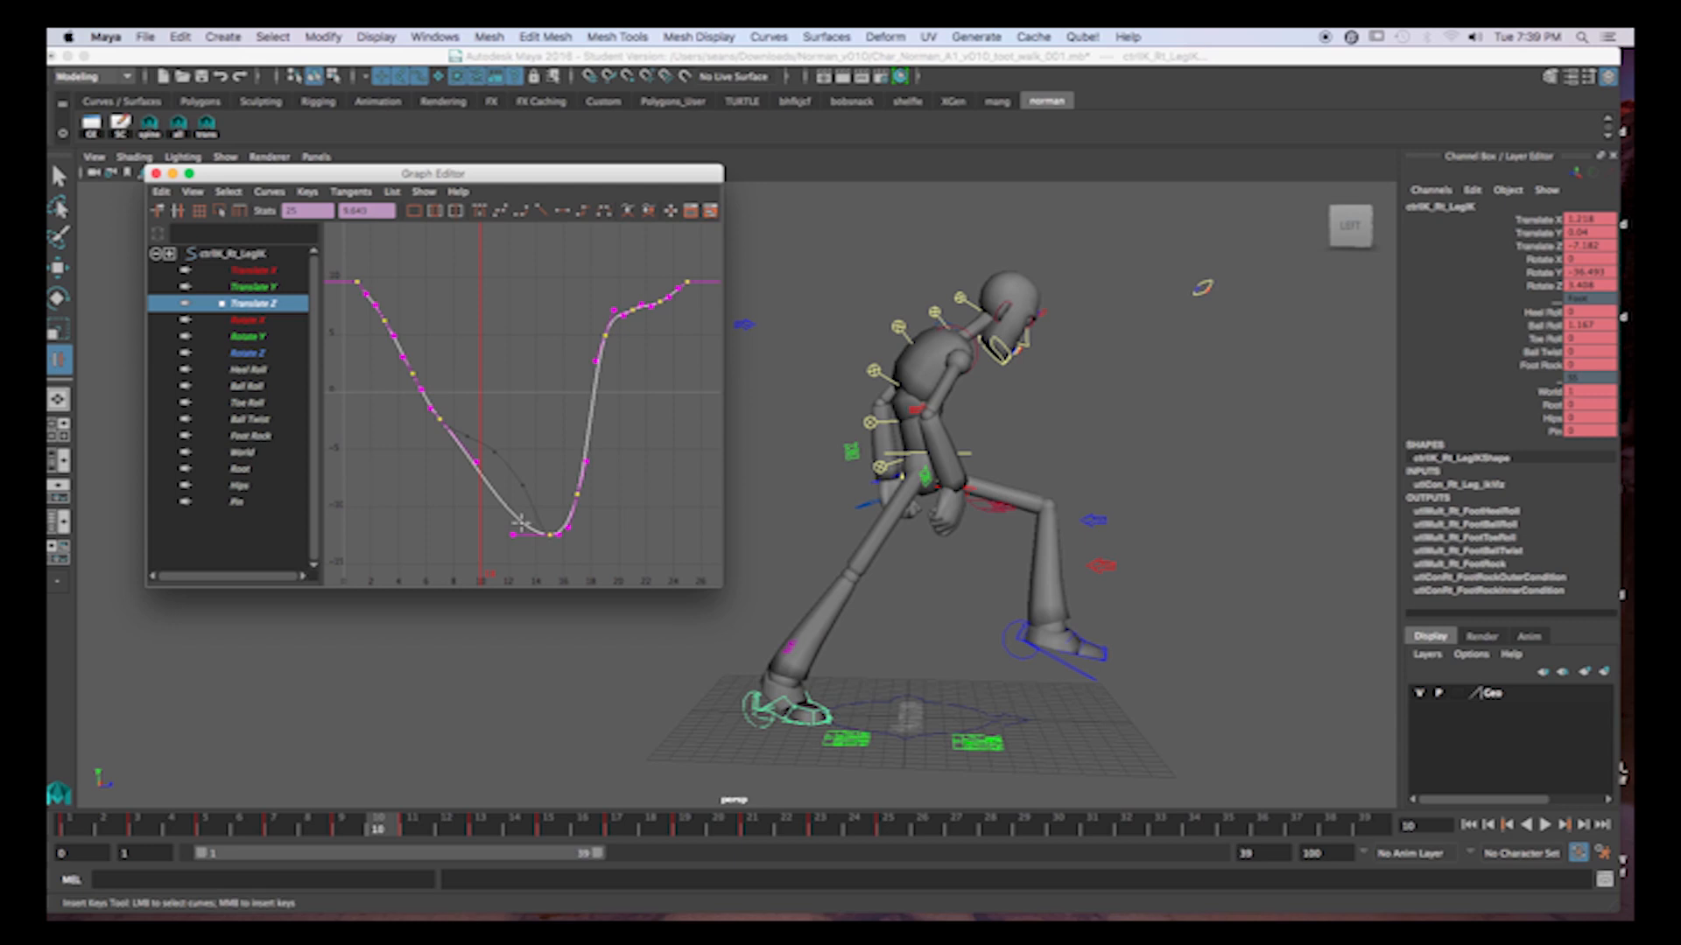
middle_click(521, 522)
key(w)
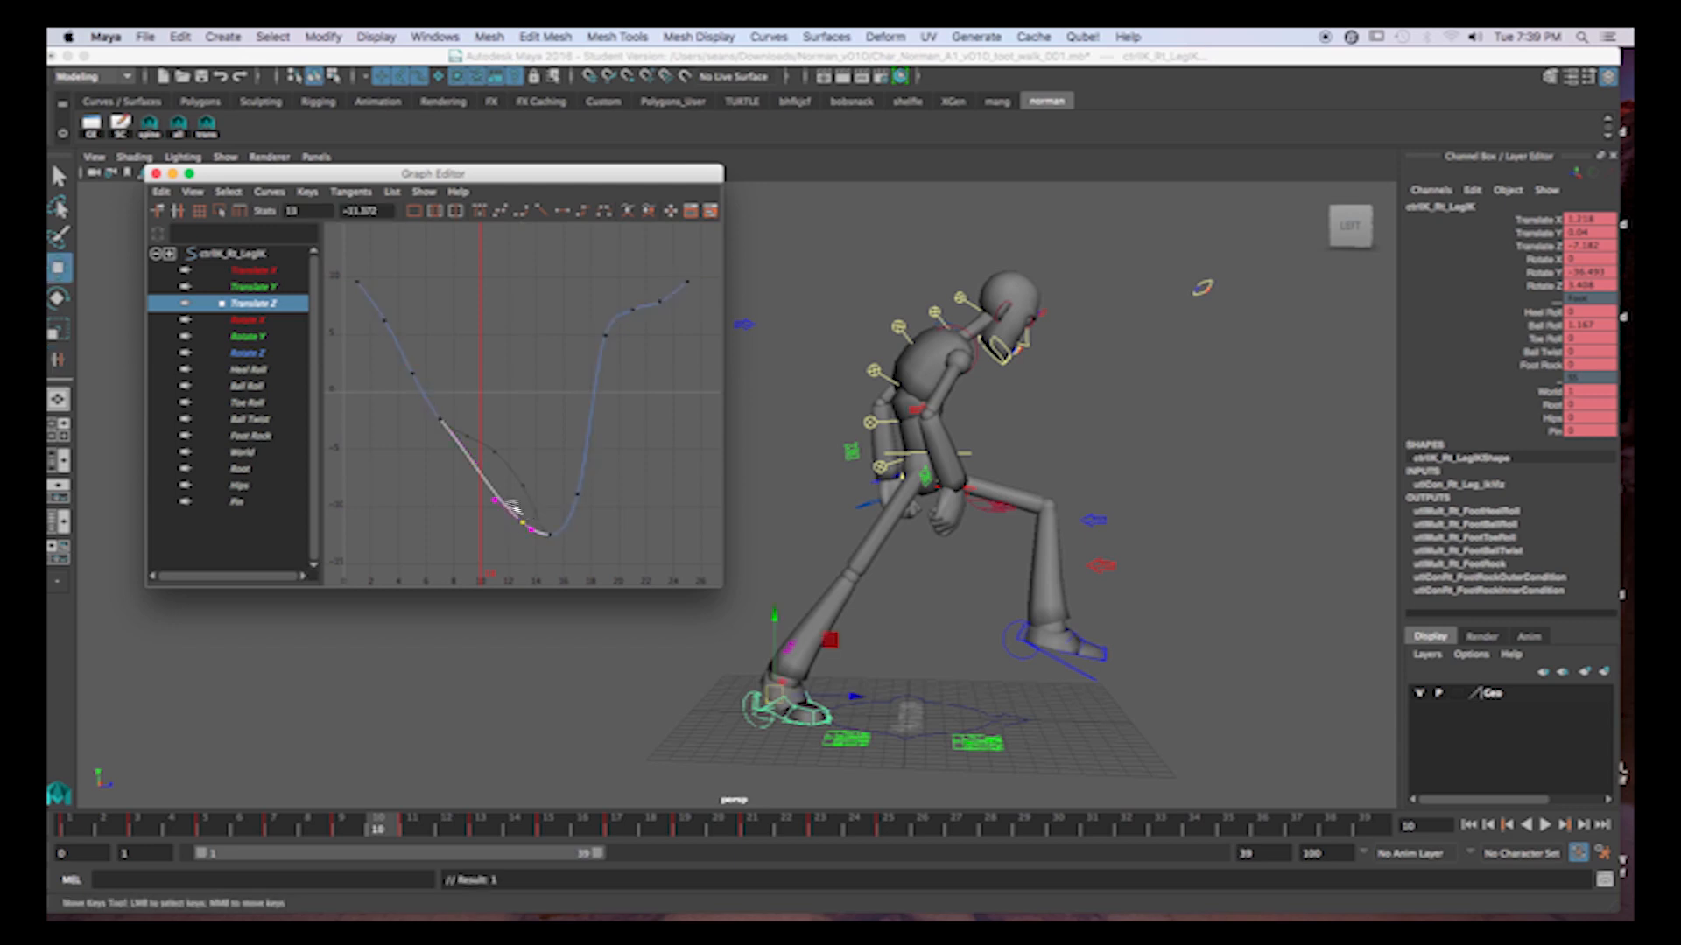
middle_drag(525, 525, 499, 443)
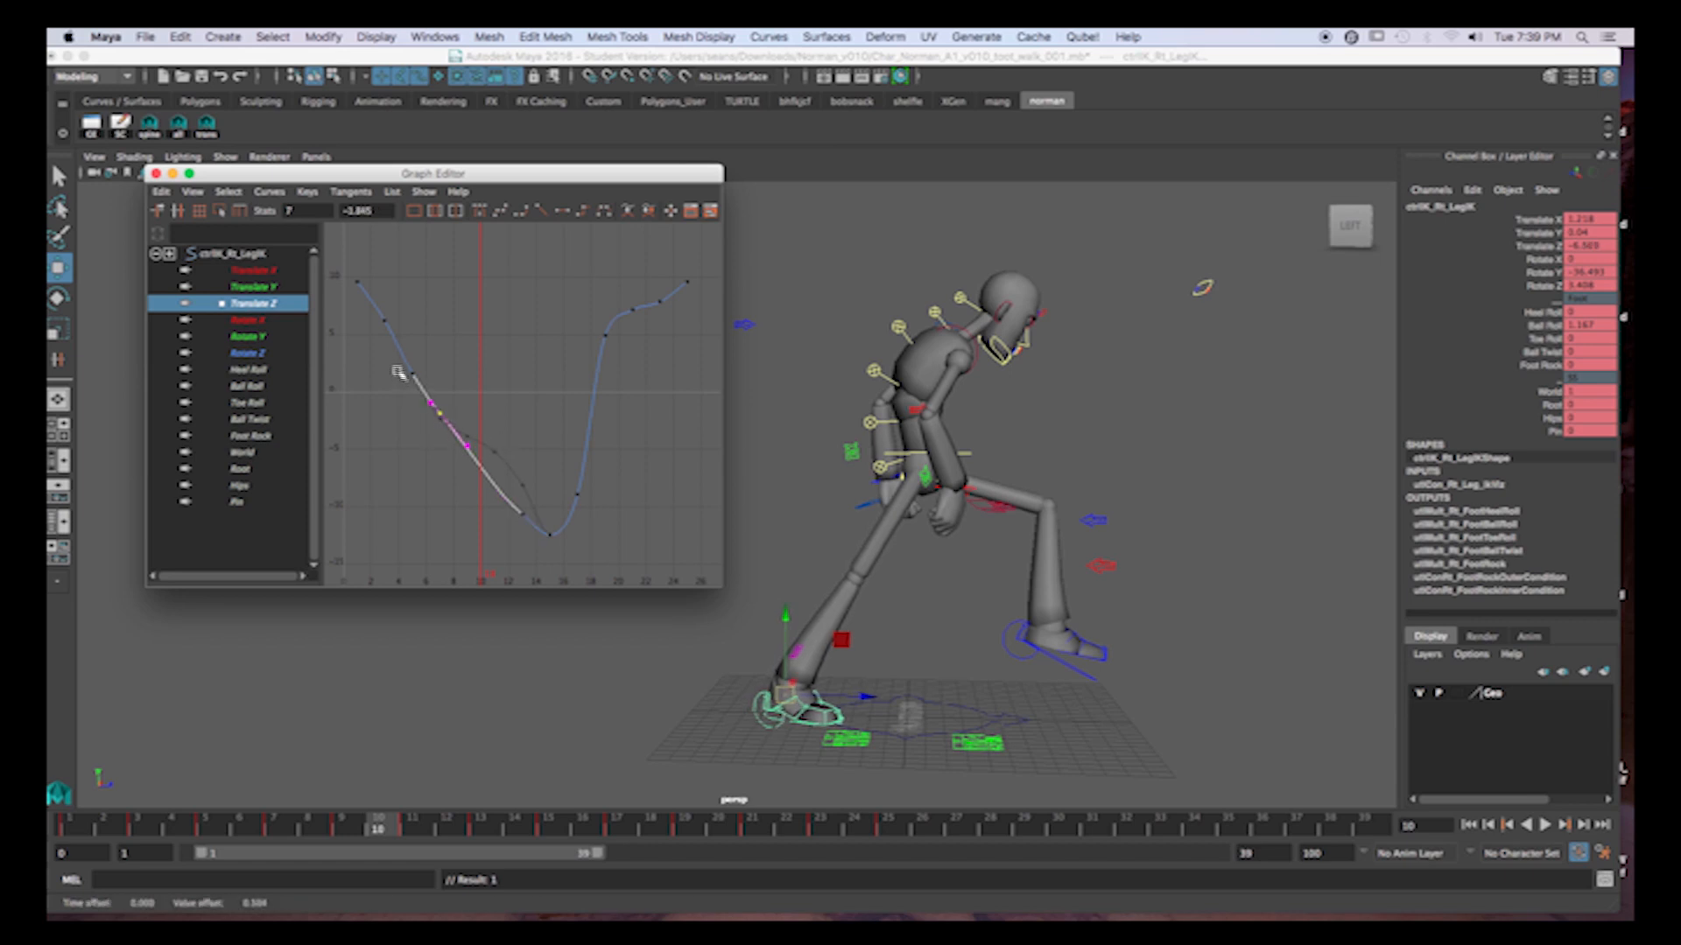
click(424, 380)
middle_drag(424, 380, 408, 353)
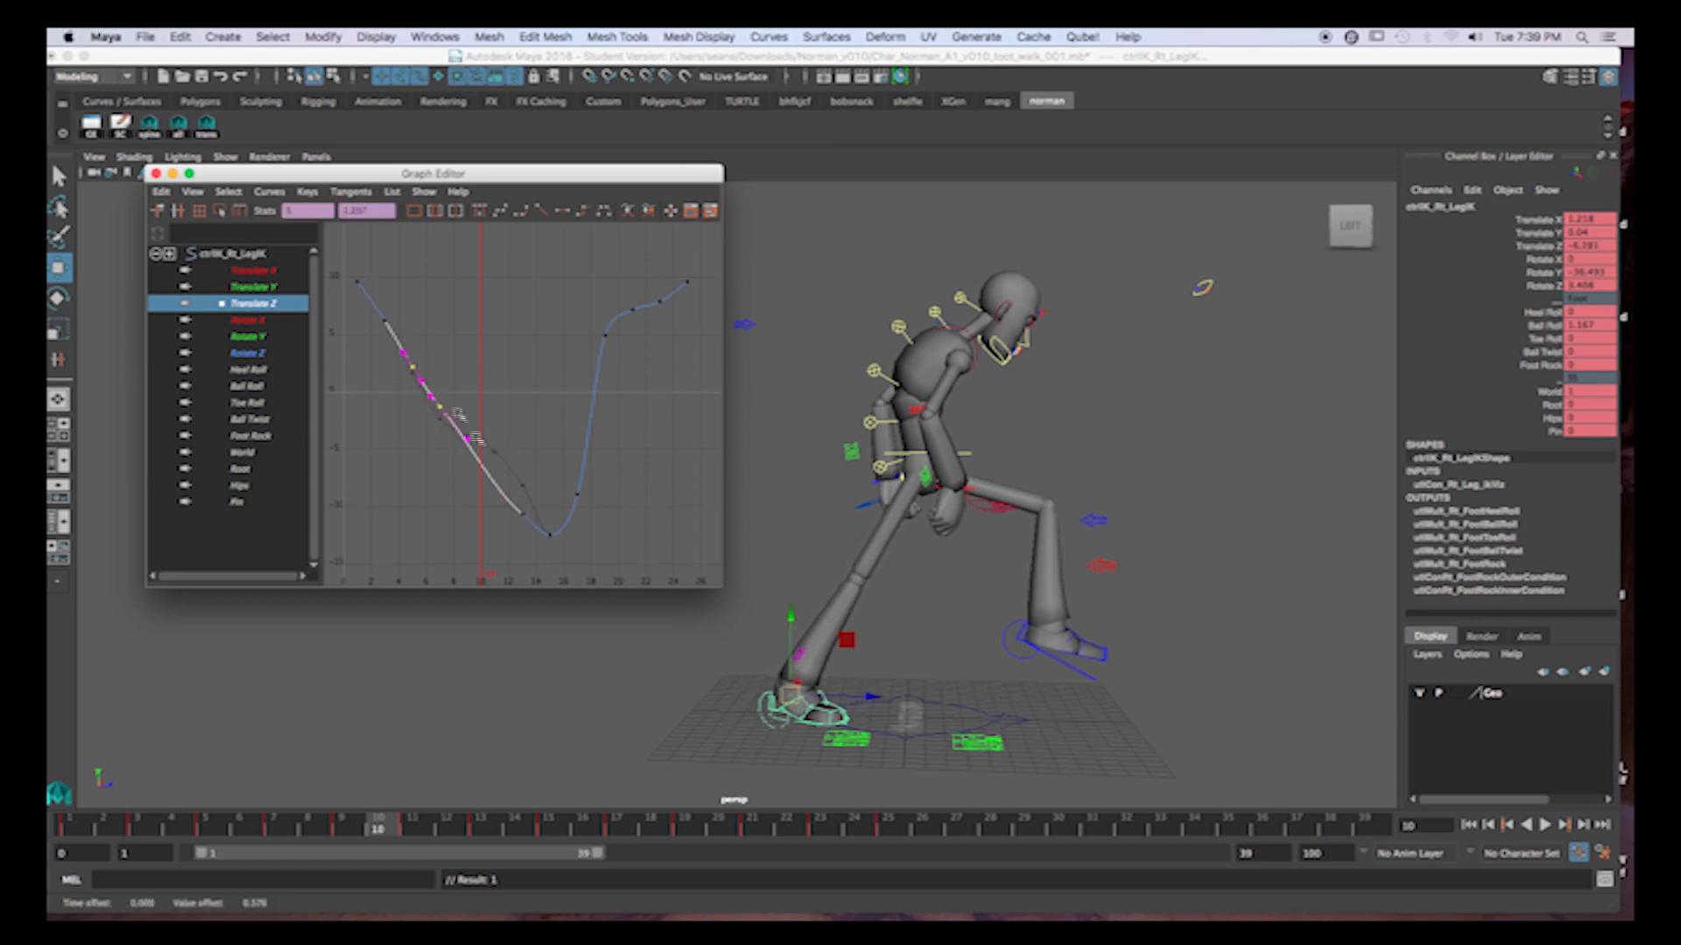
Play back and scrub the walk cycle to check how evenly the right foot slides along the ground.
key(alt+v)
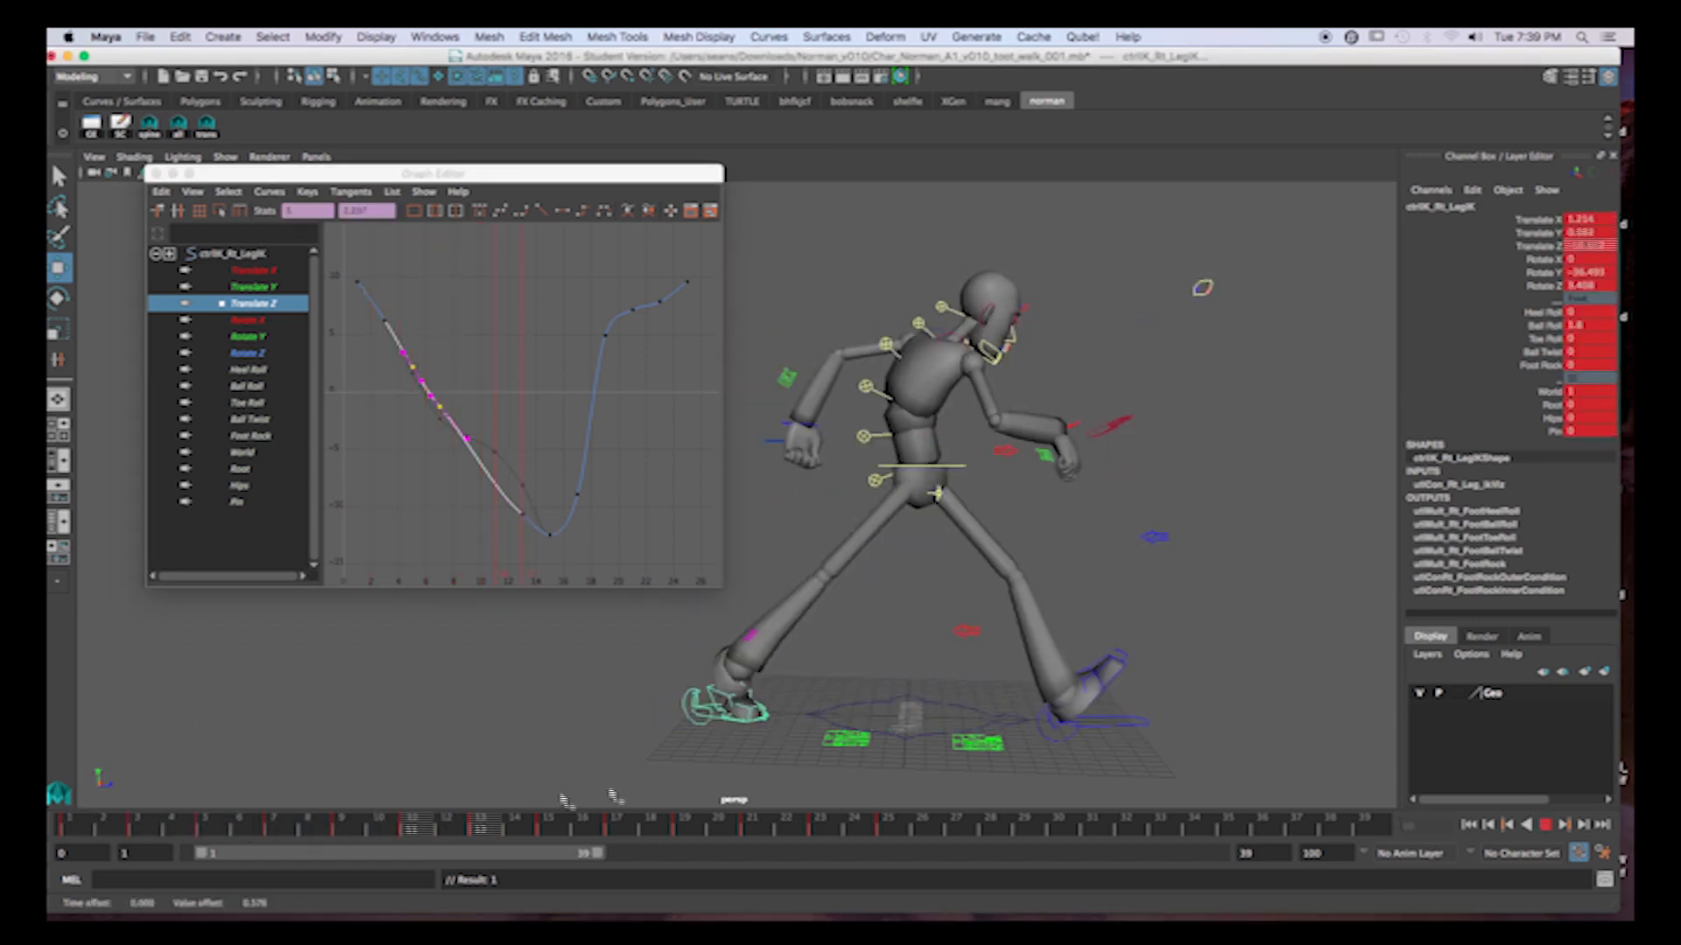
click(208, 825)
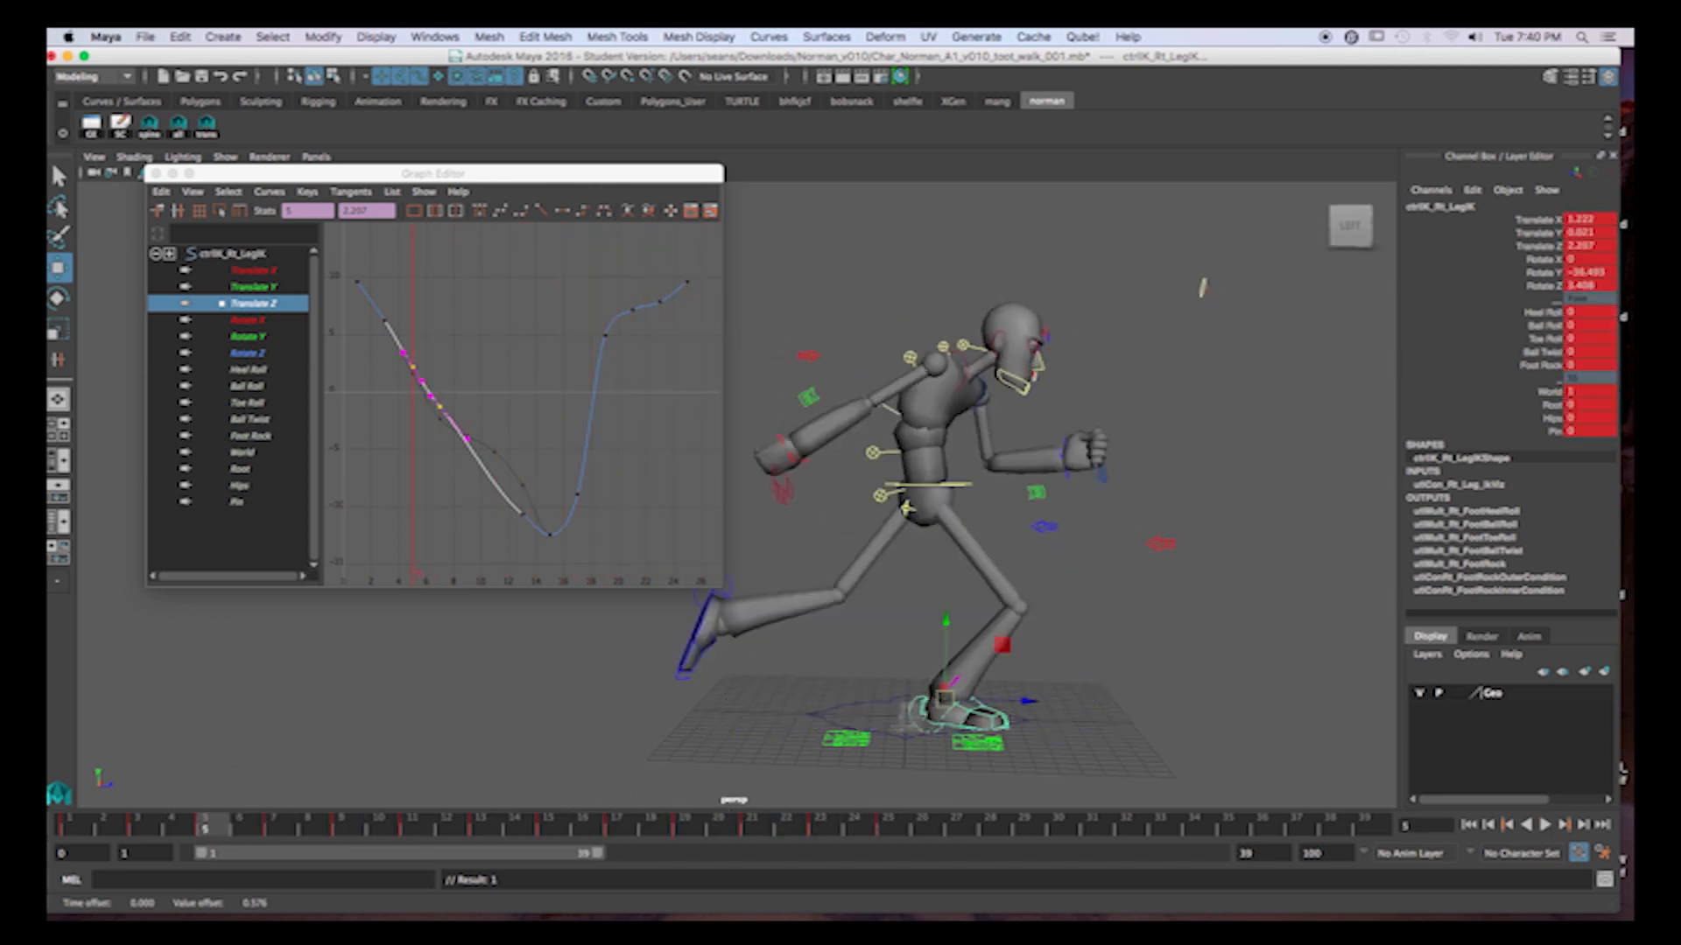
click(1543, 827)
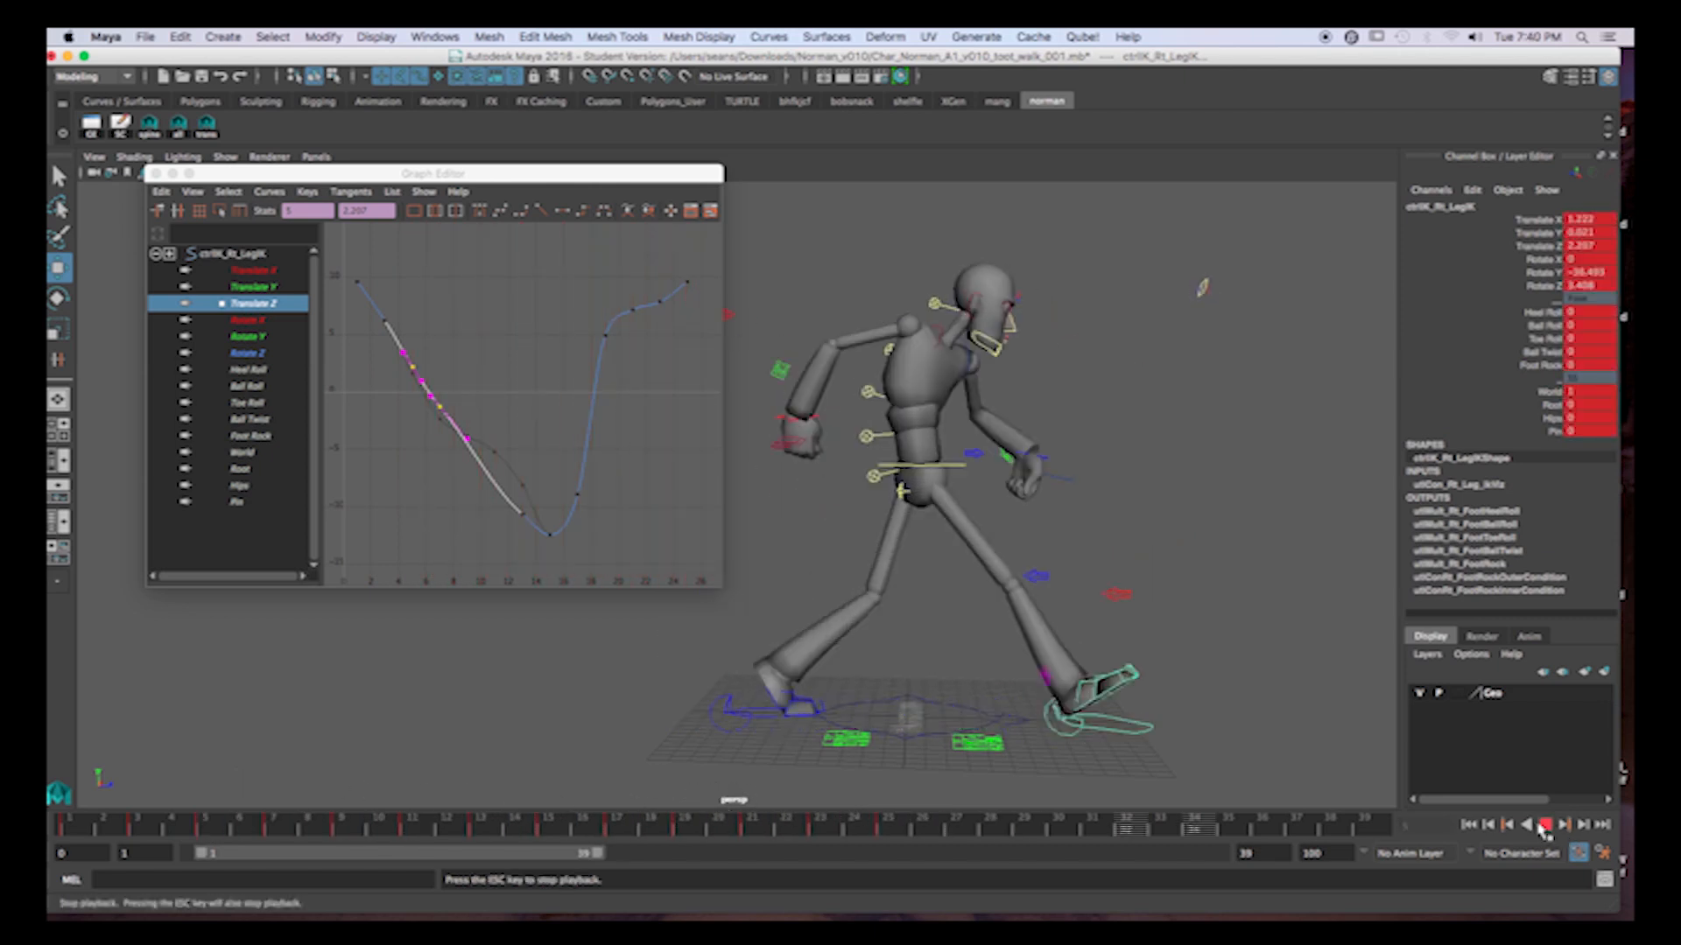
click(1543, 825)
click(1543, 826)
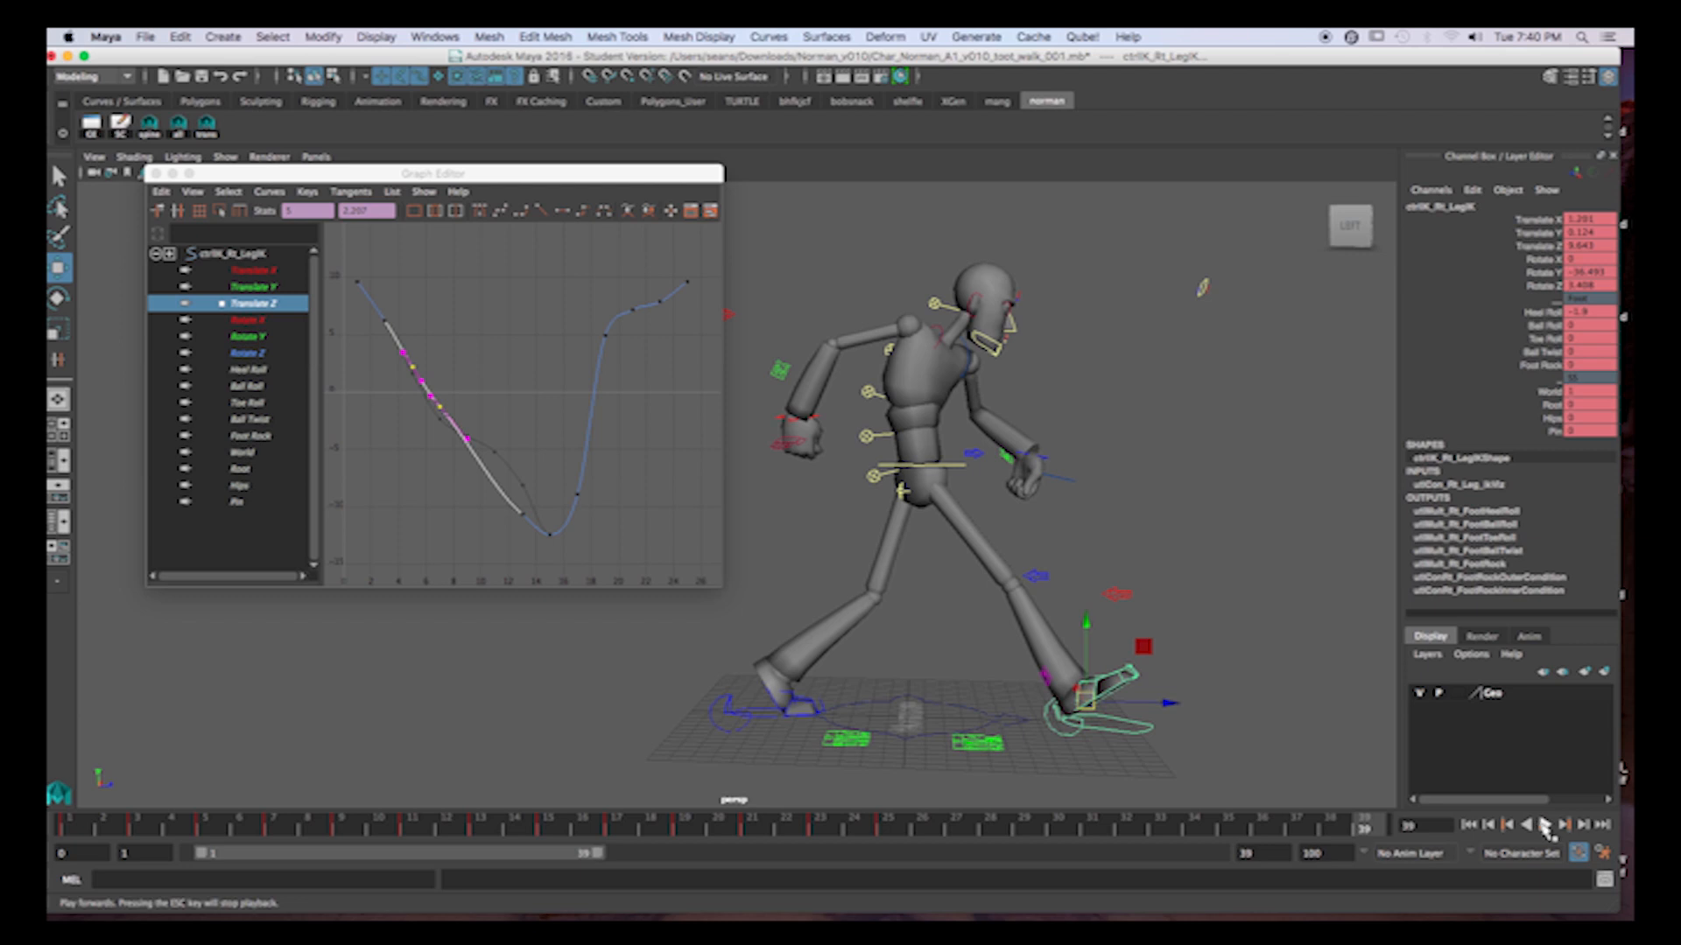
click(1544, 825)
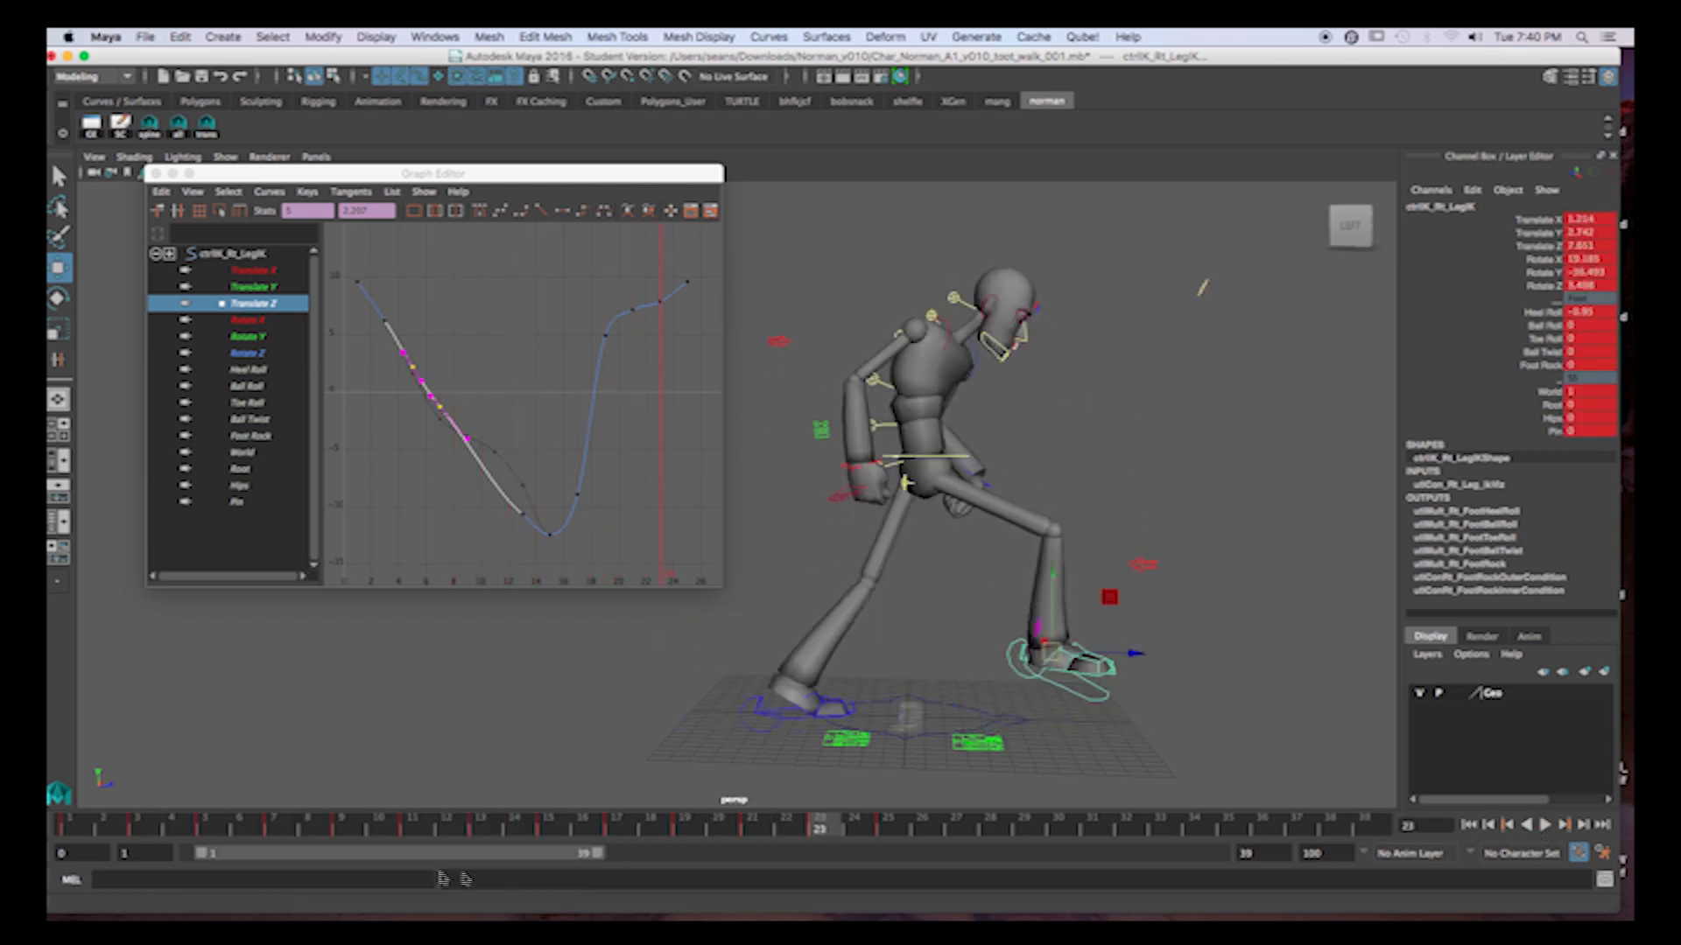
key(alt+v)
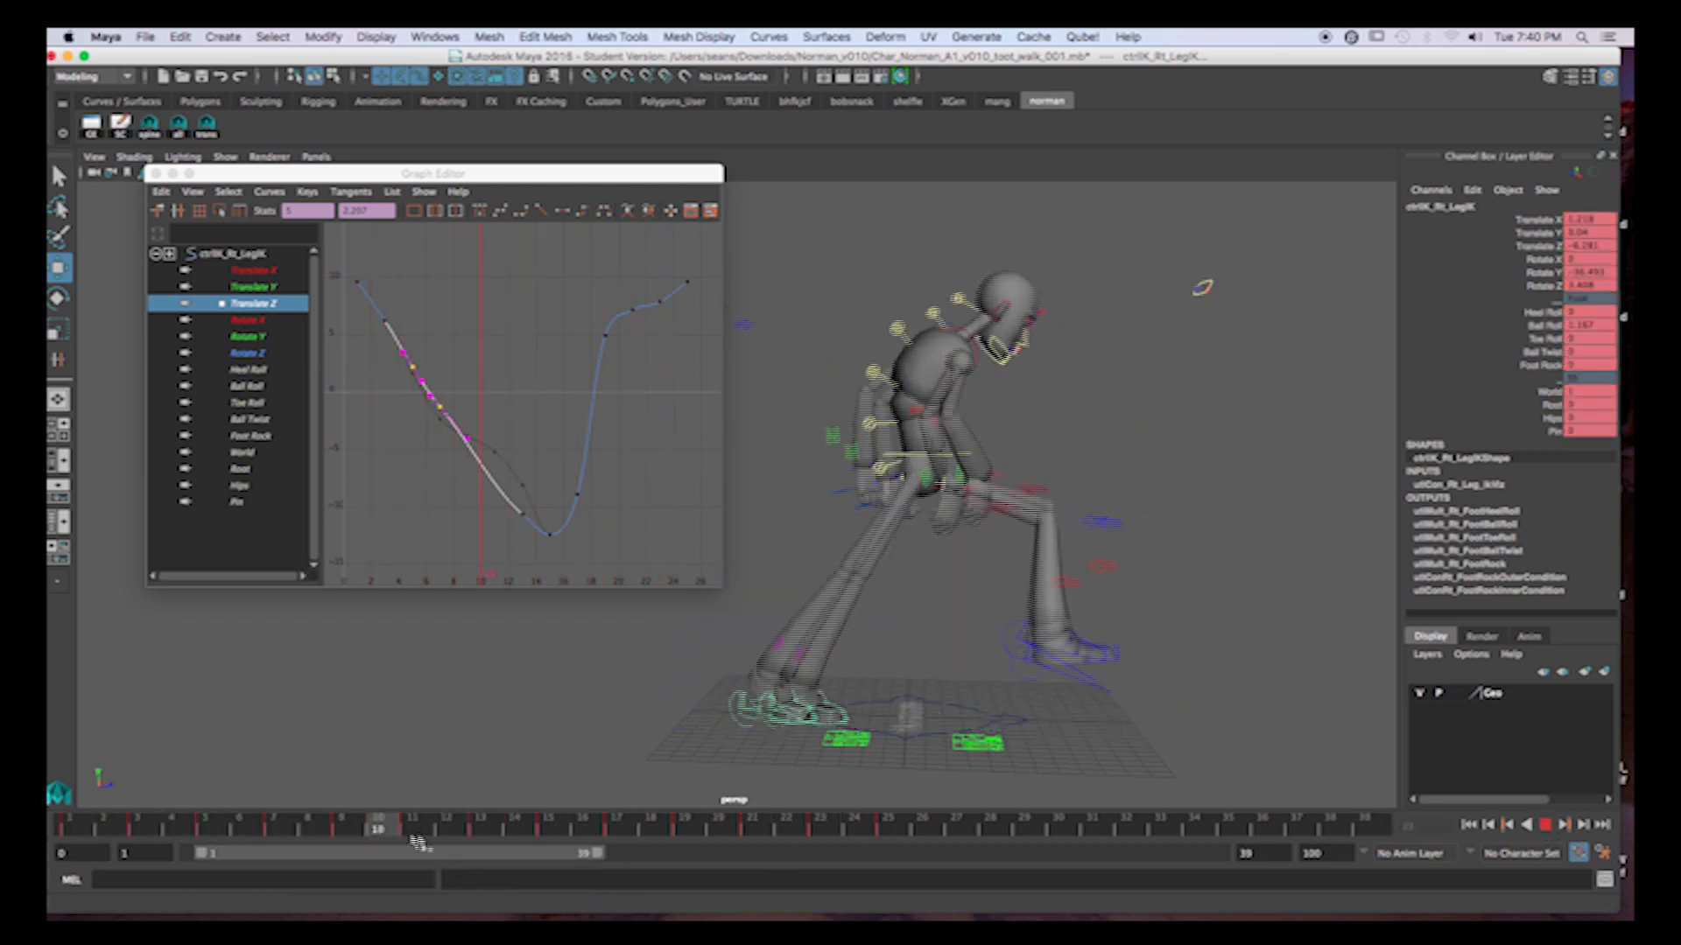
key(alt+v)
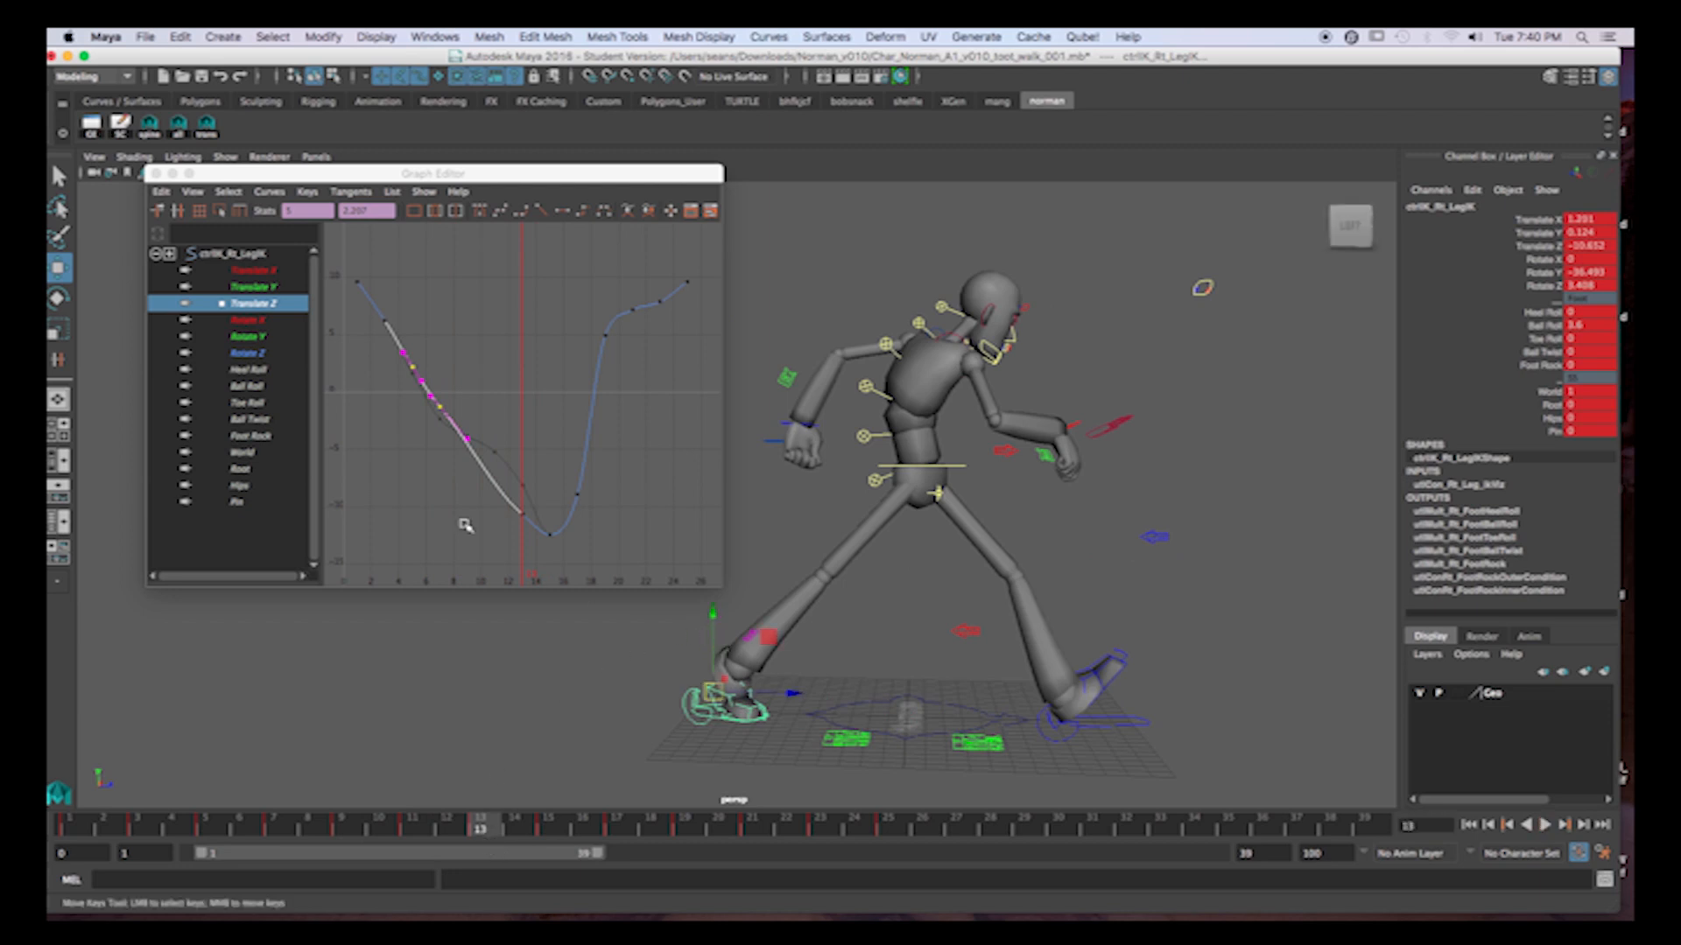
Raise the right foot's Translate Z key at frame 13 to about -9.57 and play back the walk to check the slide.
drag(394, 356, 525, 533)
middle_drag(532, 477, 532, 461)
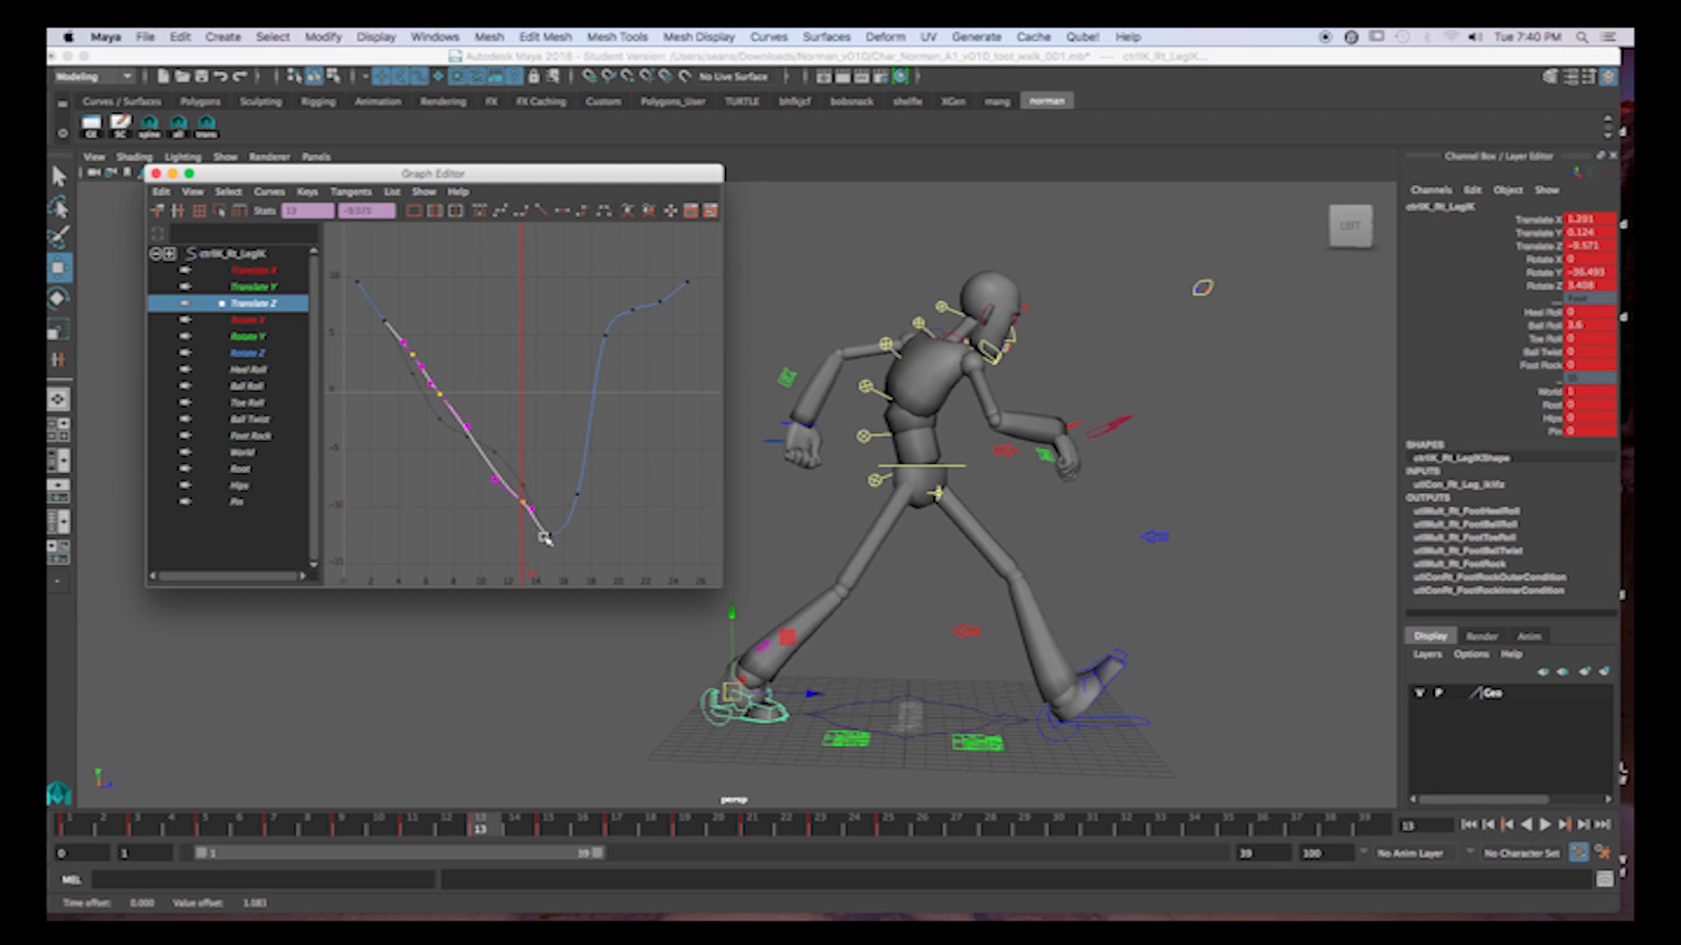
mouse_move(86, 831)
mouse_down()
mouse_move(451, 836)
mouse_move(300, 818)
mouse_move(547, 831)
mouse_up()
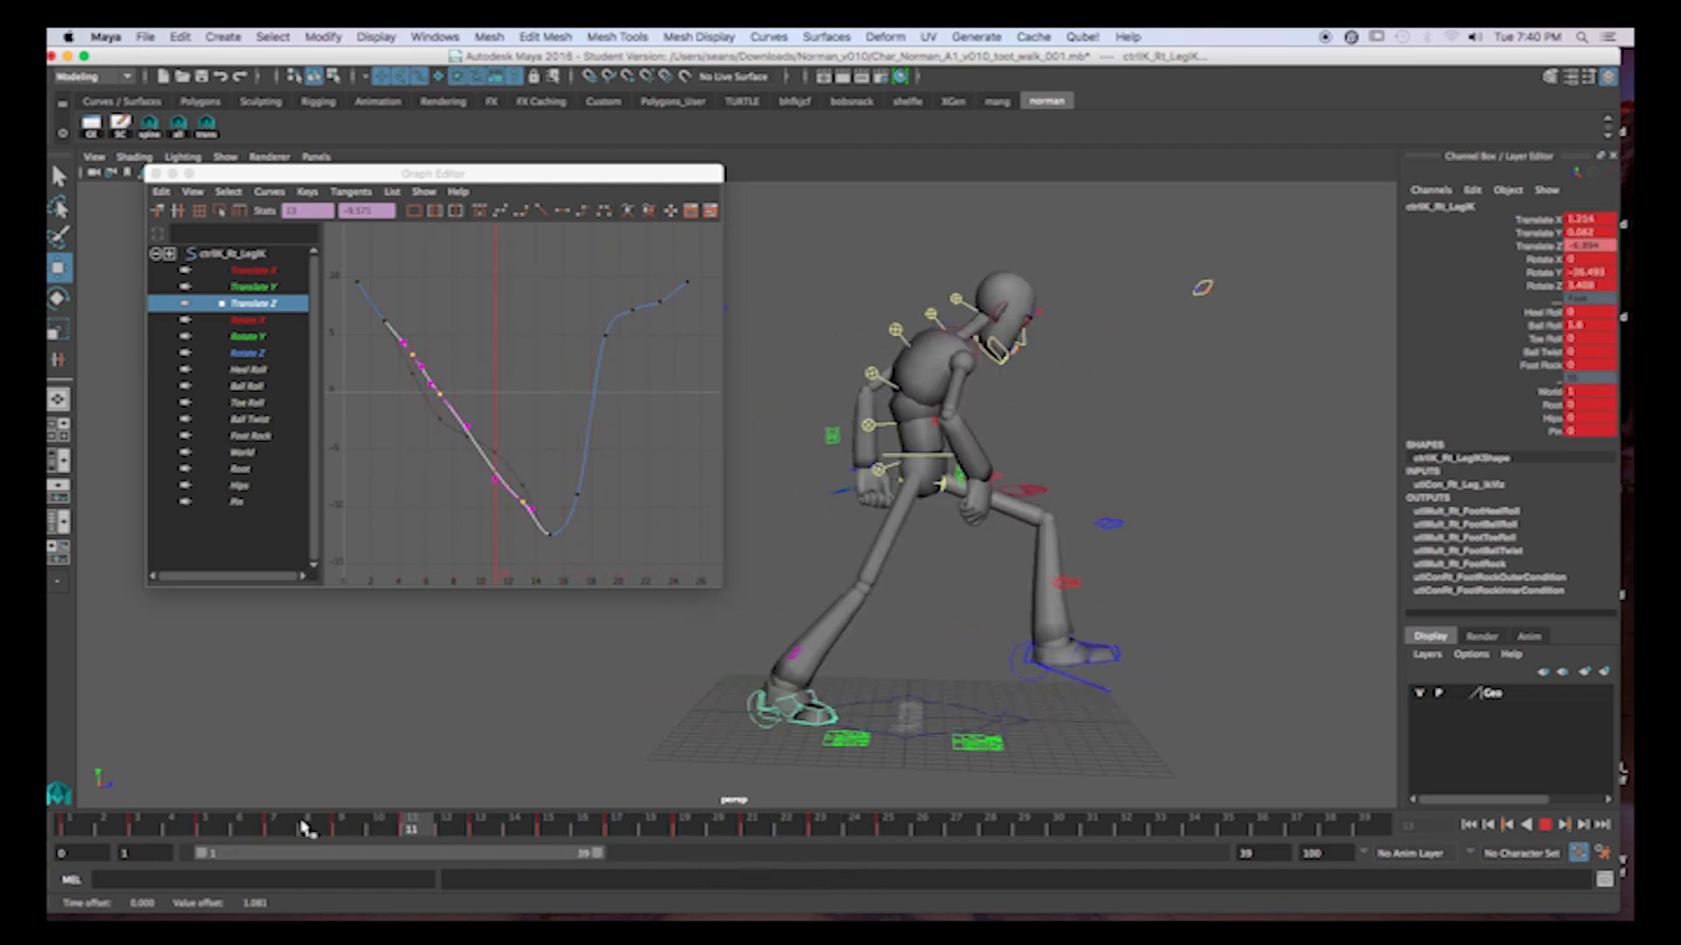
click(1545, 824)
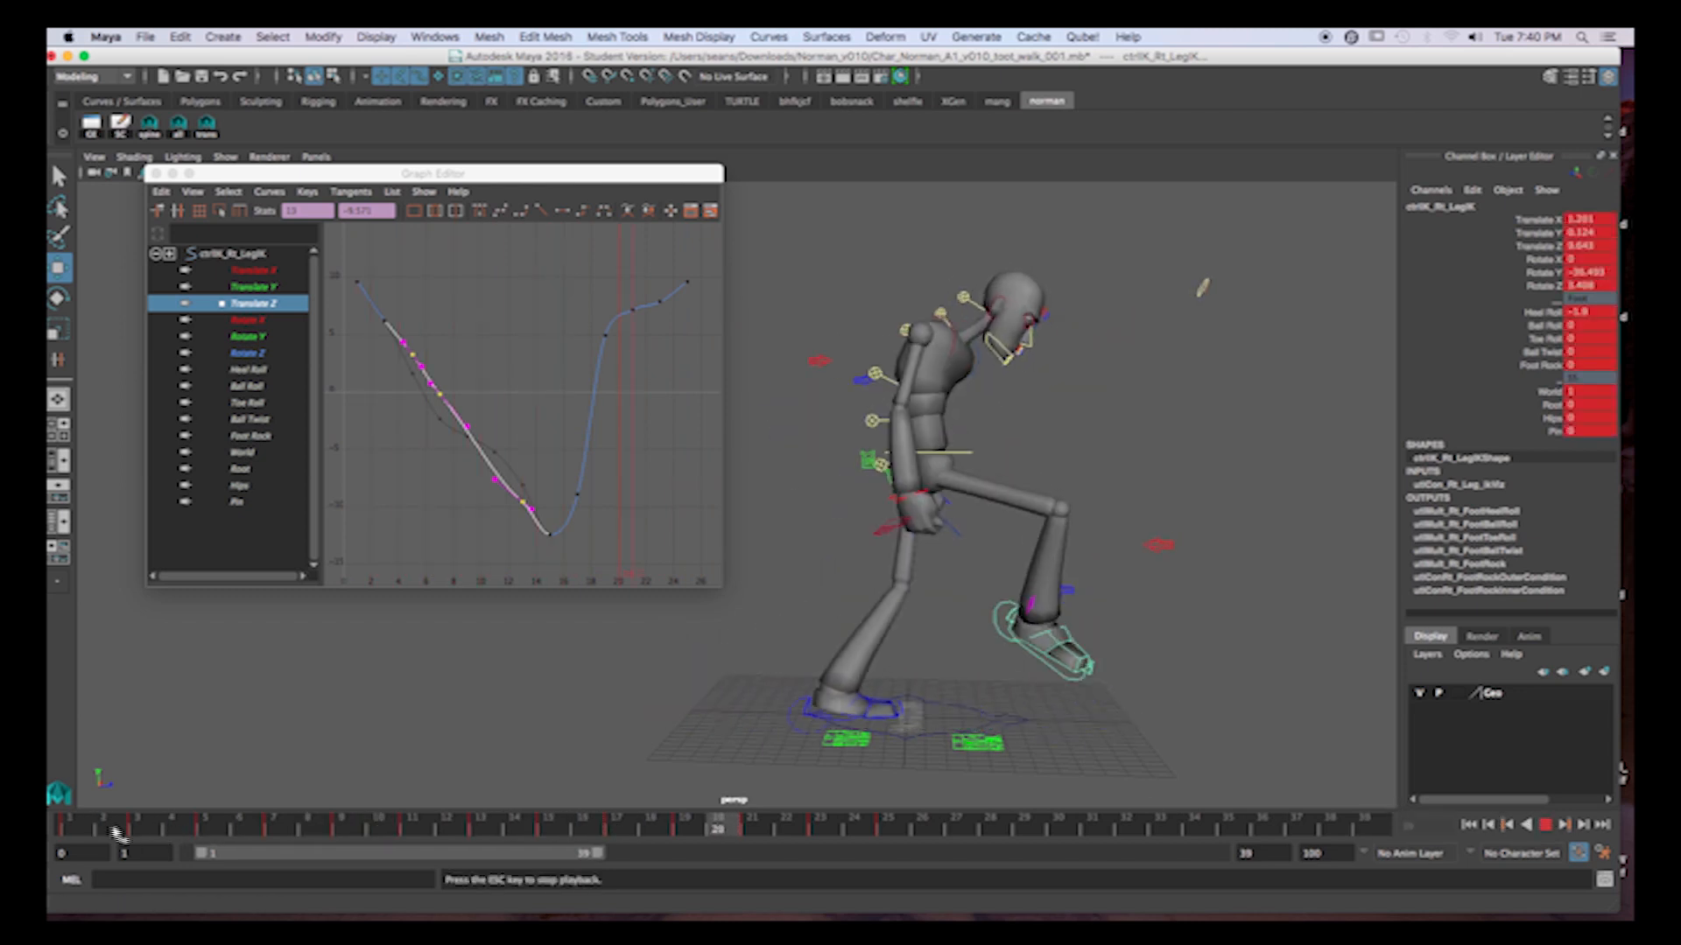
Playblast frames 1 to 24, replay the preview several times to review the walk cycle, and return to Maya.
shift+drag(61, 827, 884, 832)
right_click(884, 831)
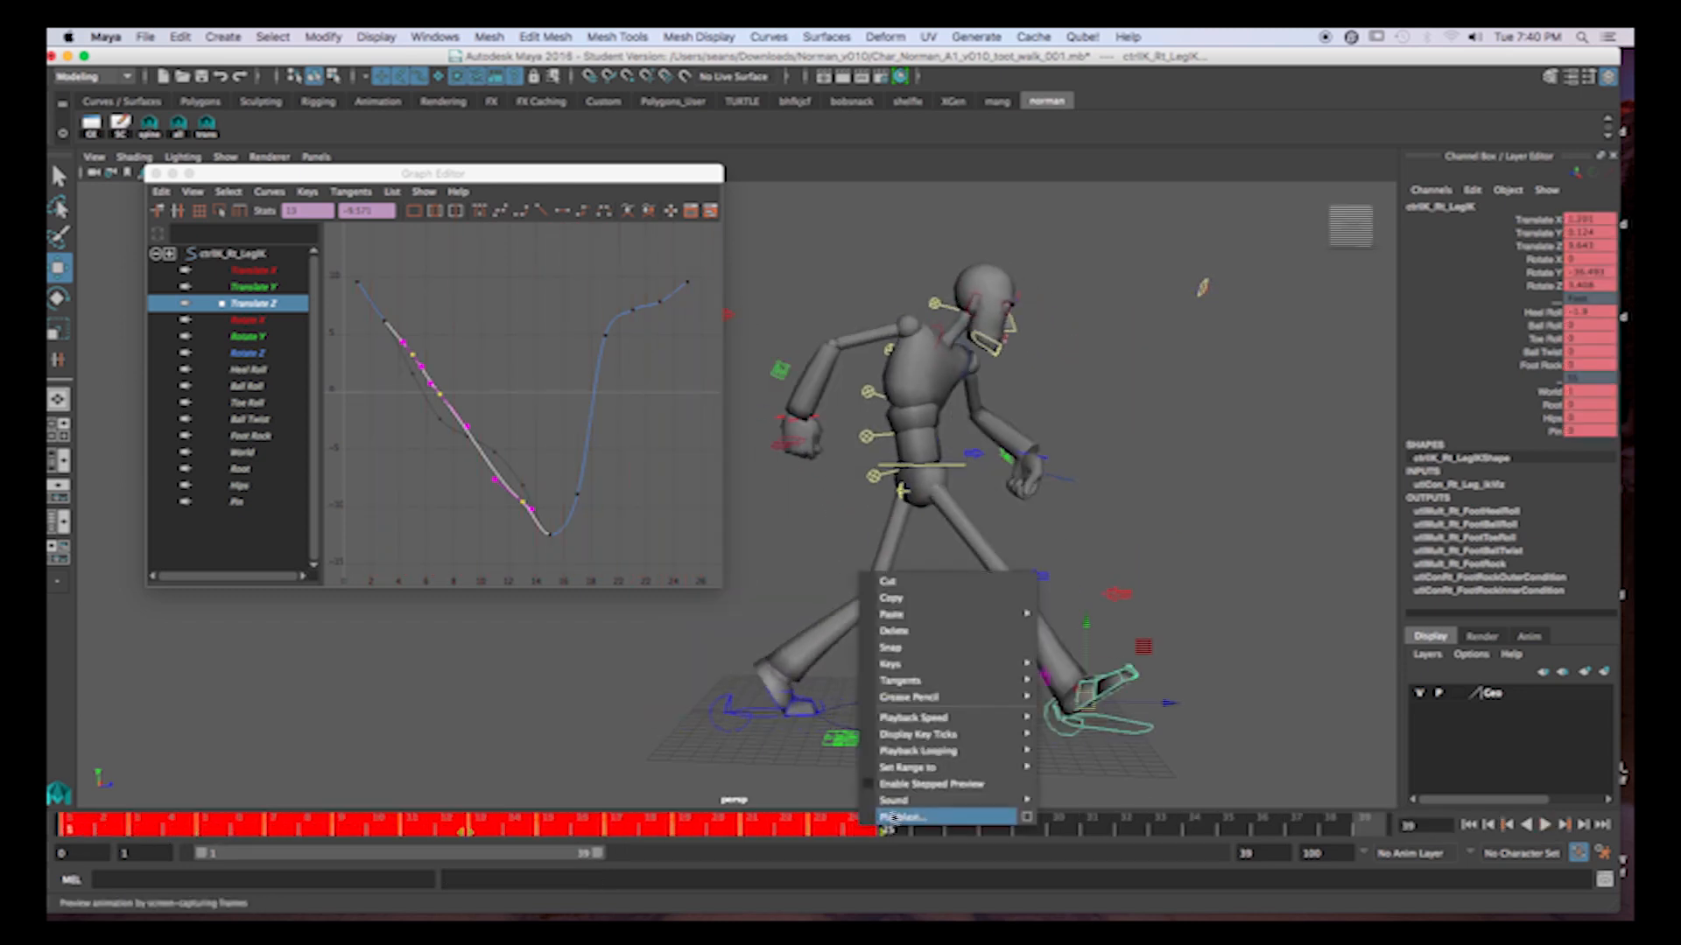
click(938, 817)
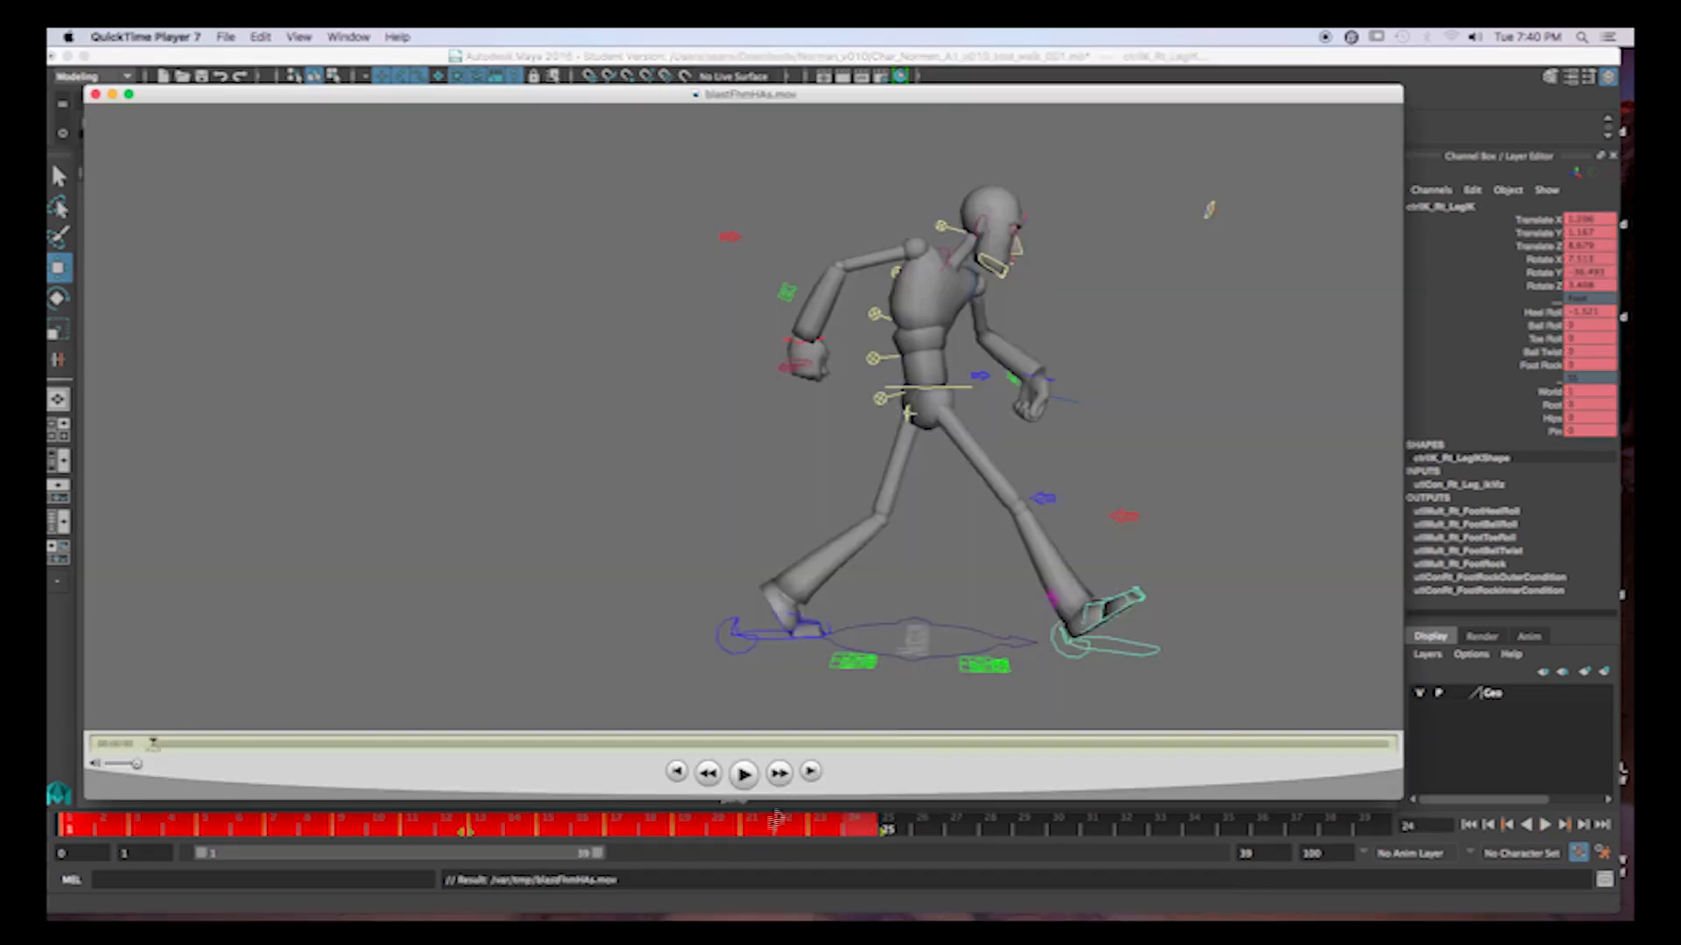
click(745, 786)
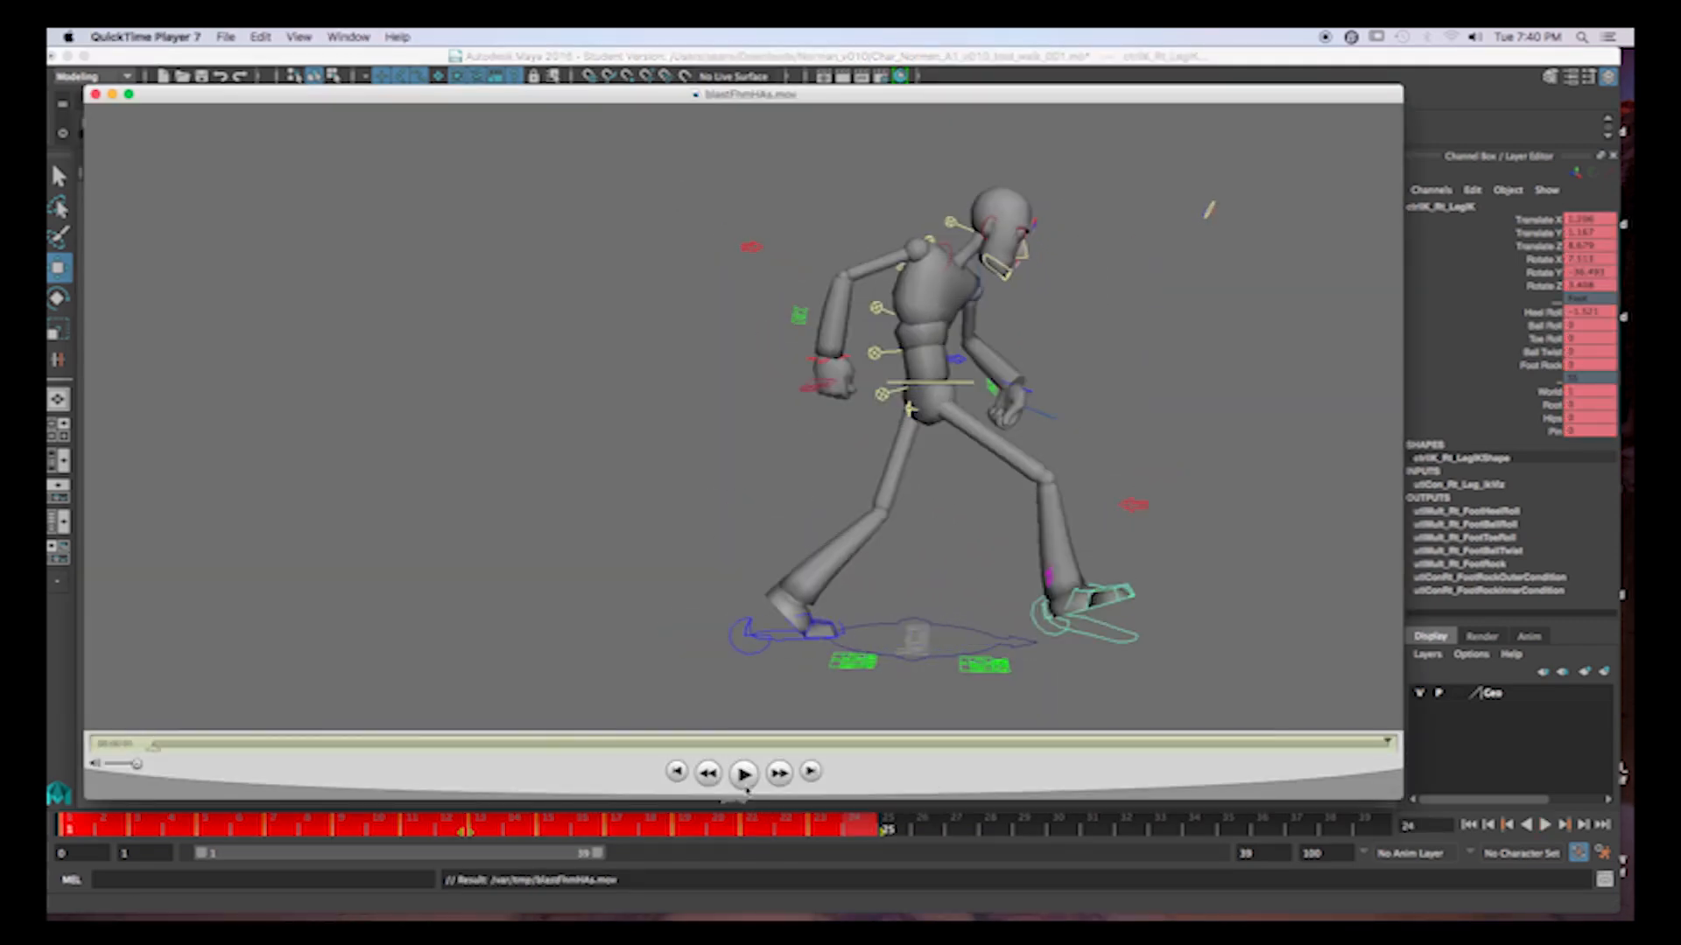
click(745, 773)
click(745, 774)
click(745, 774)
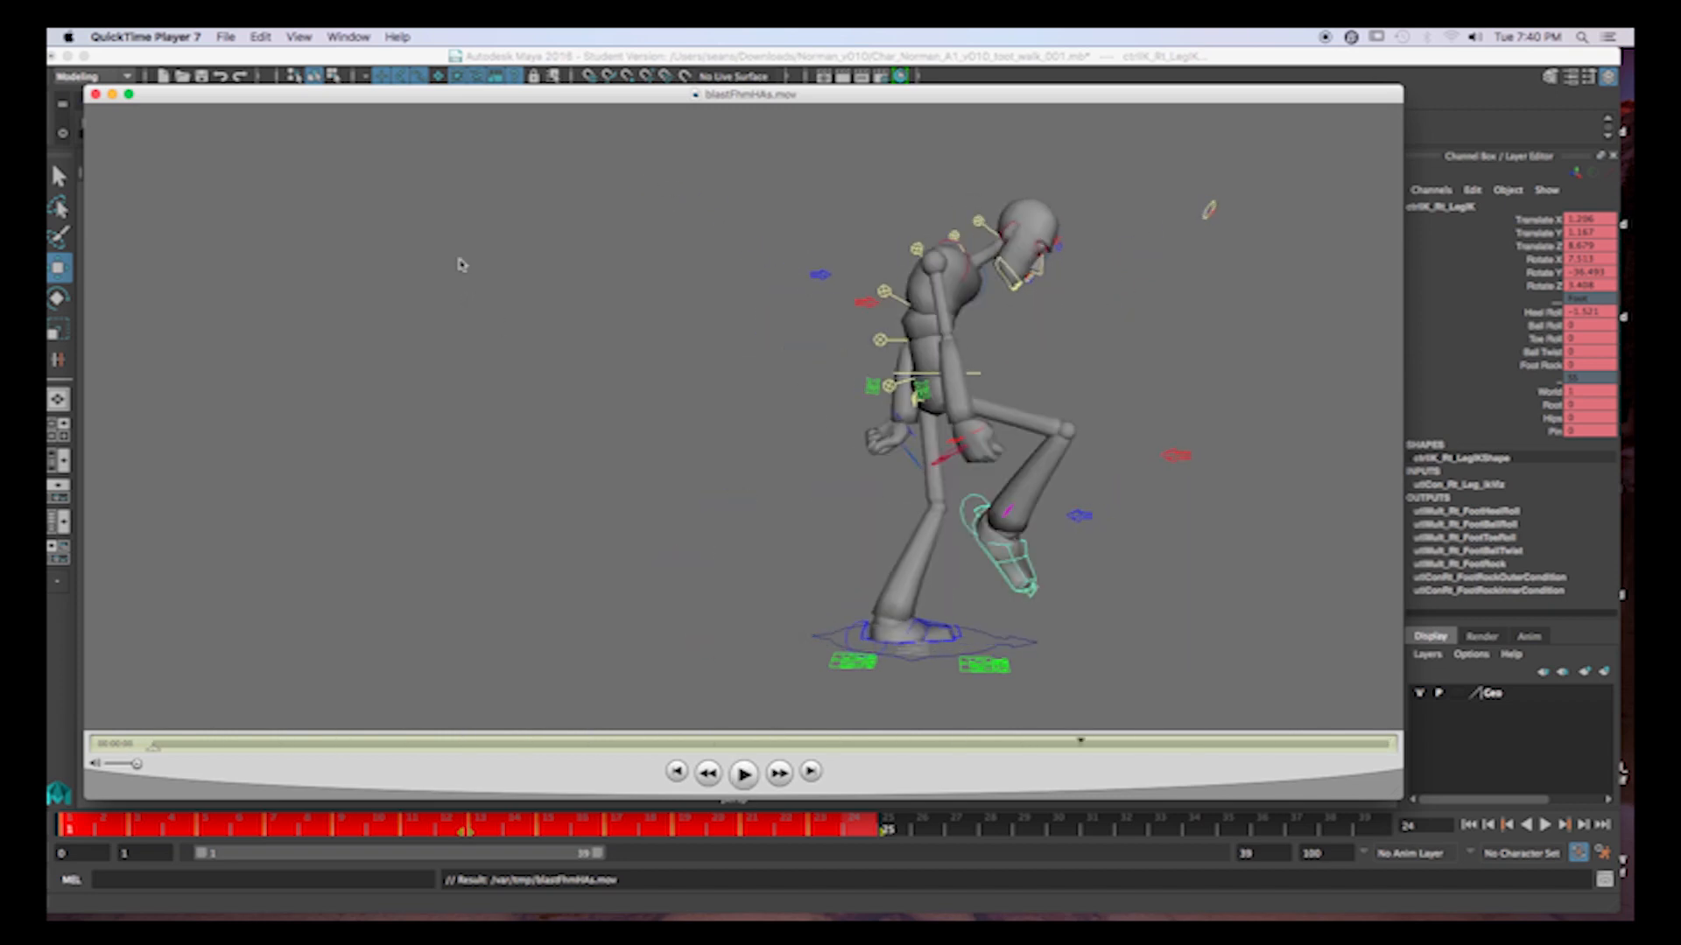
click(363, 54)
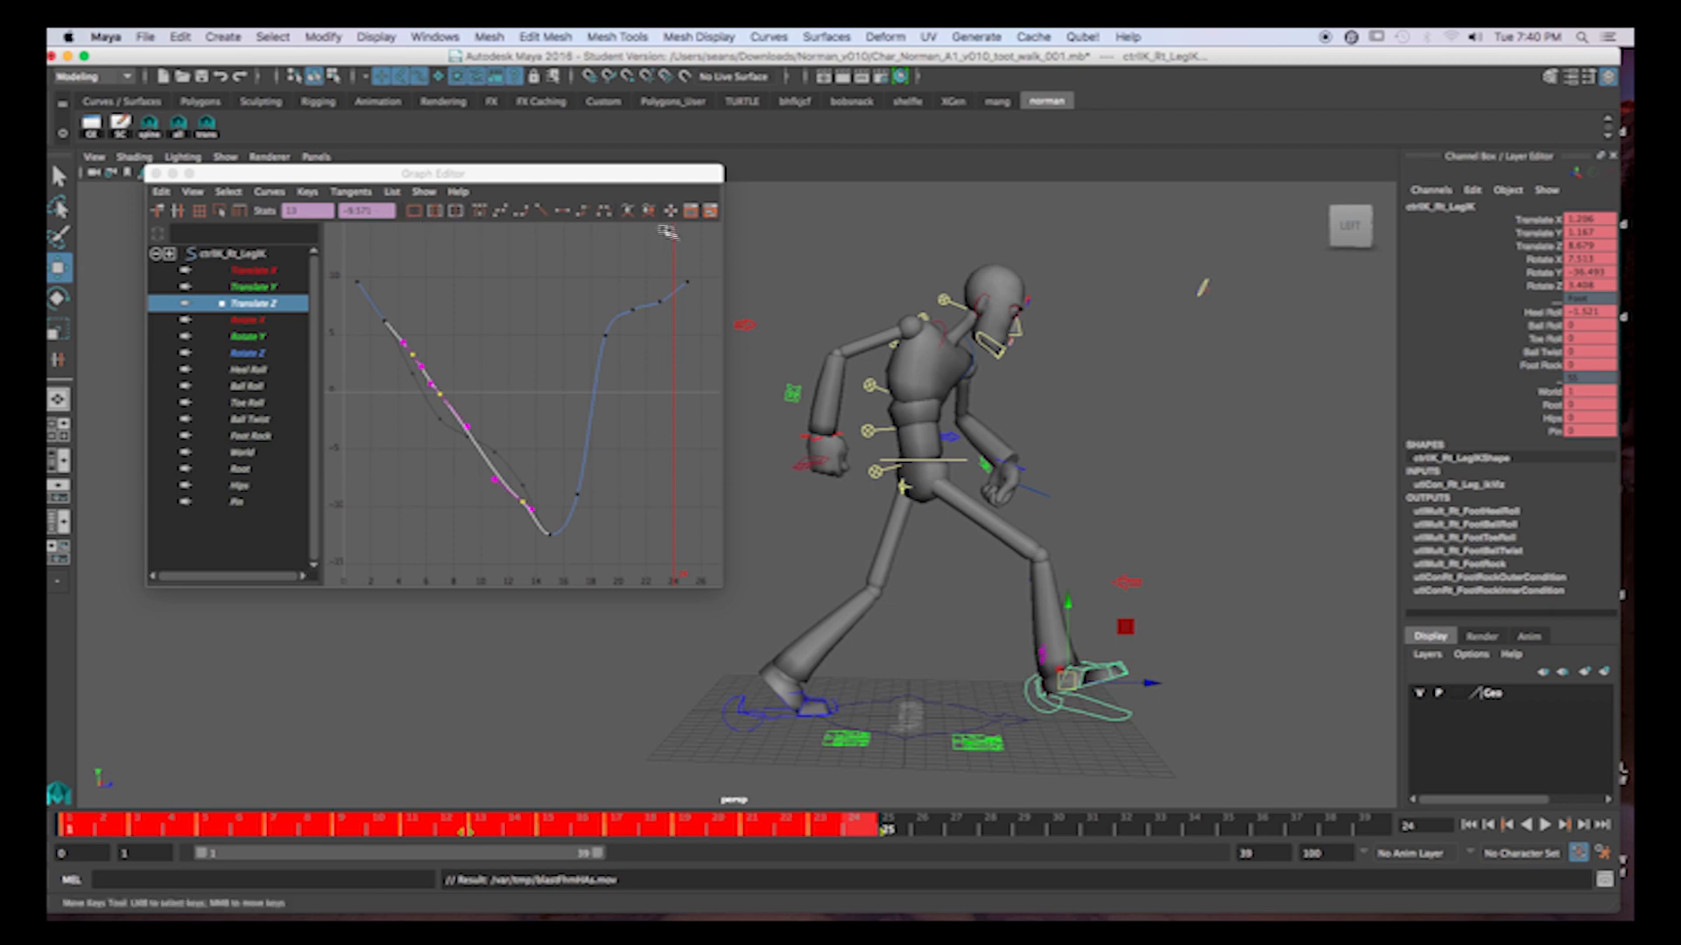
Close the Graph Editor, select the right arm control, review its swing and move the hand backward and up at frame 5.
click(156, 174)
click(843, 436)
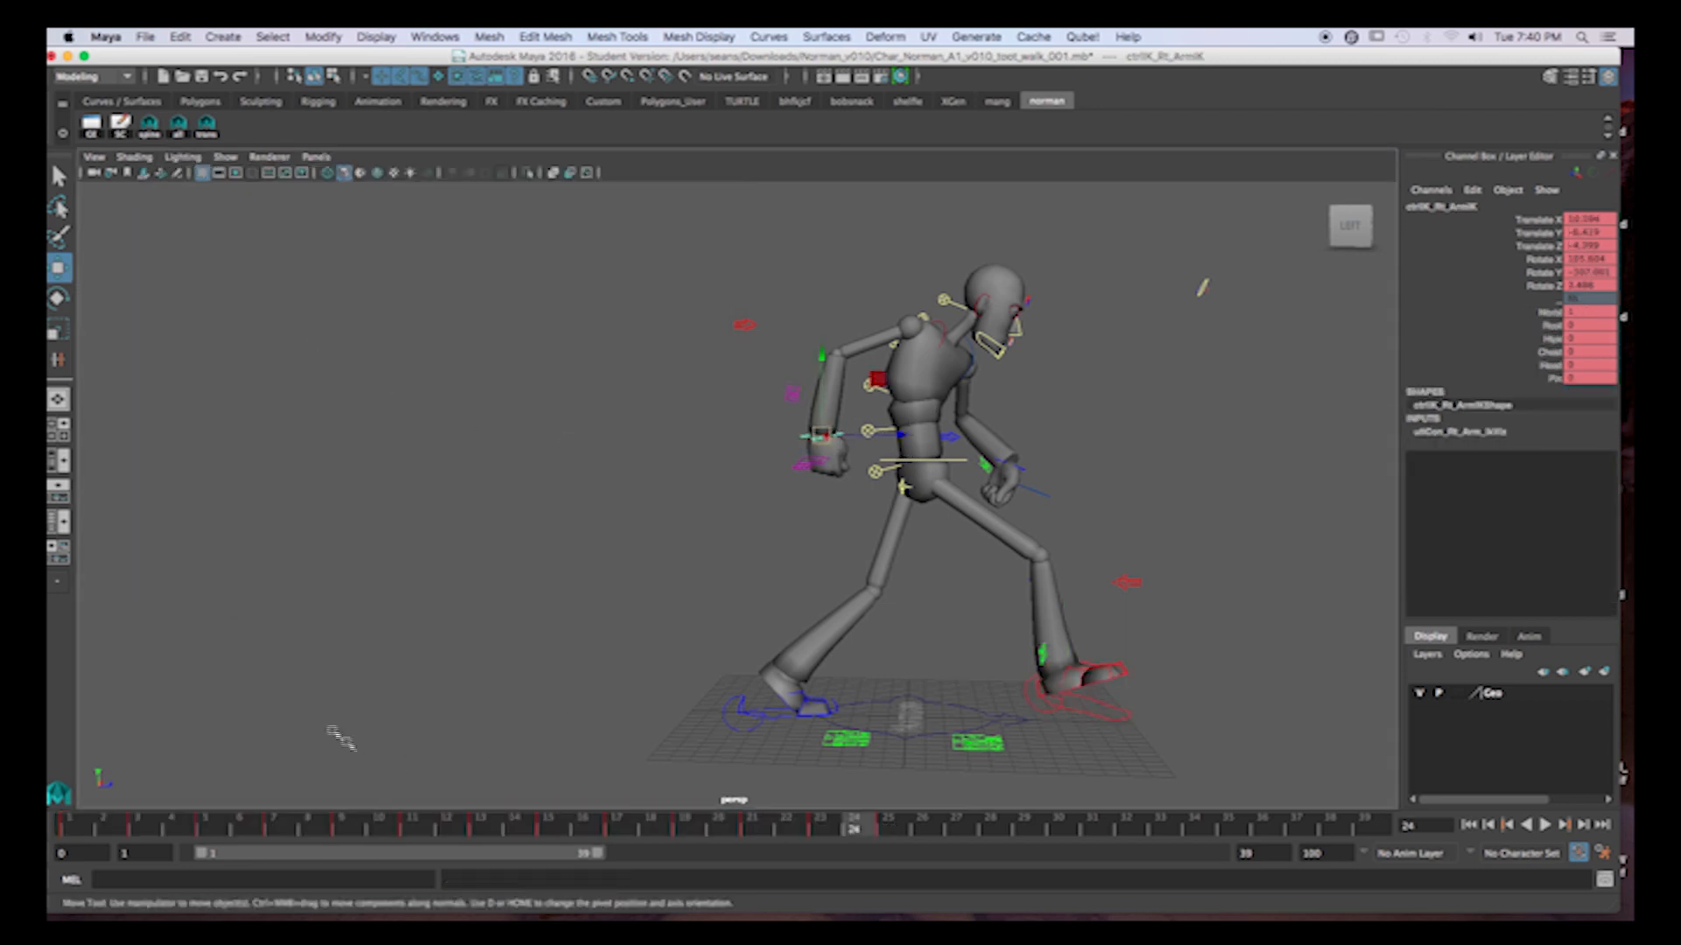
key(alt+v)
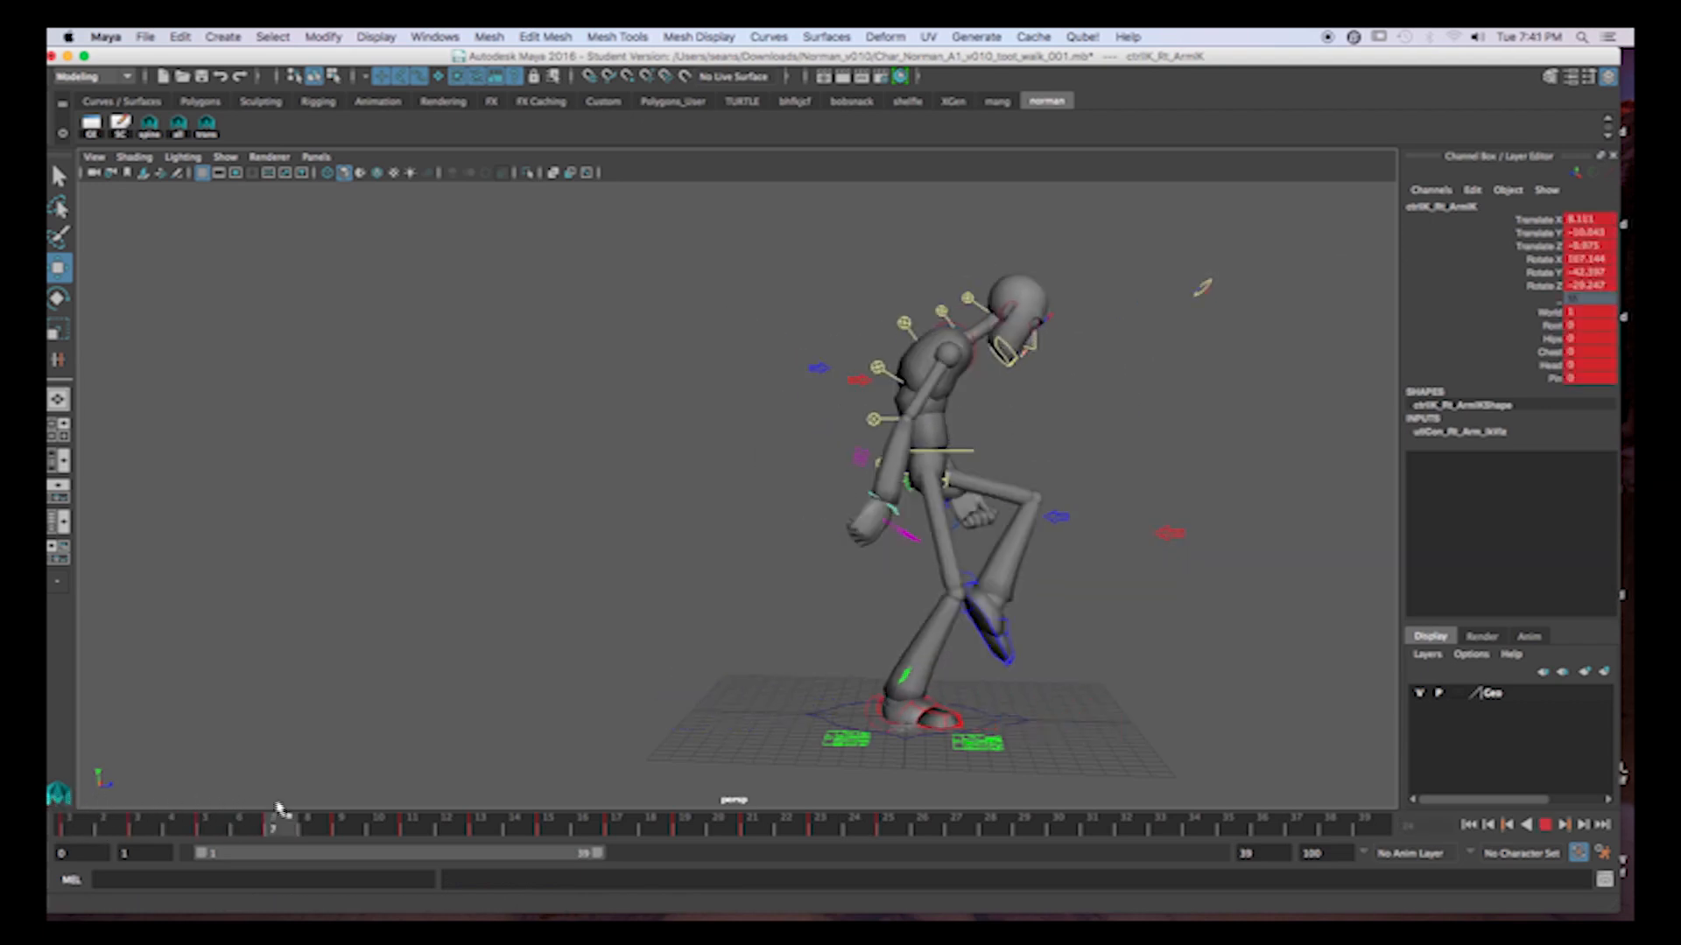
drag(47, 777, 201, 791)
drag(793, 453, 809, 422)
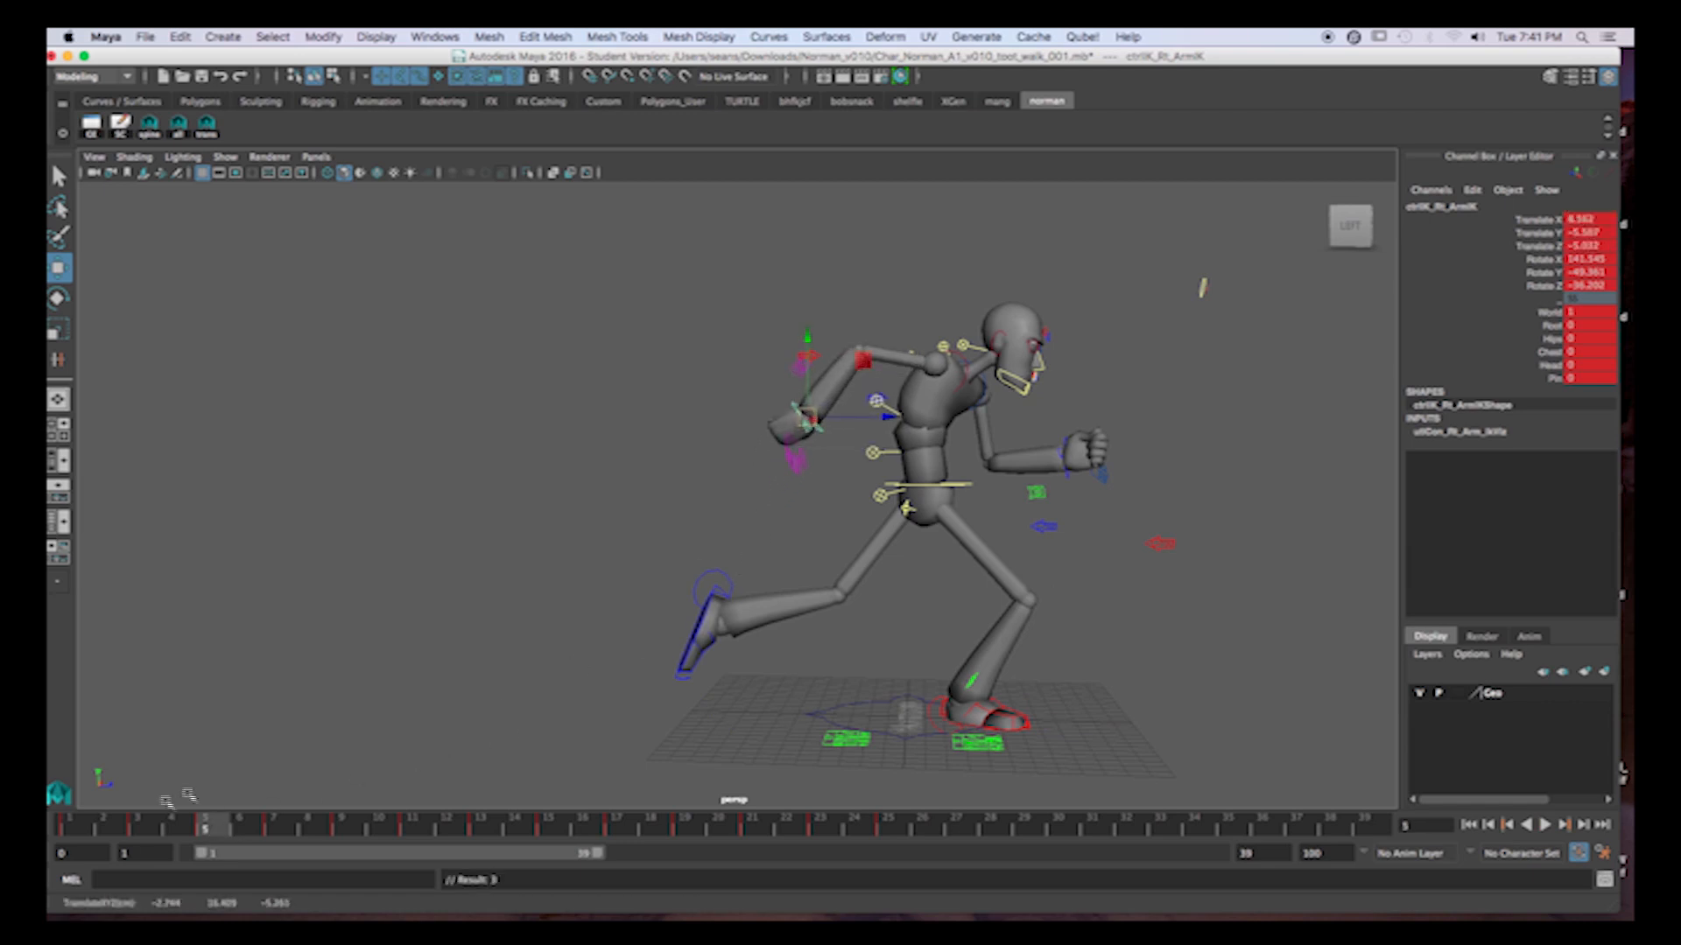
Compare the right hand's position at frames 1, 3 and 5, and pull it farther back and up at frame 5.
click(67, 826)
click(140, 826)
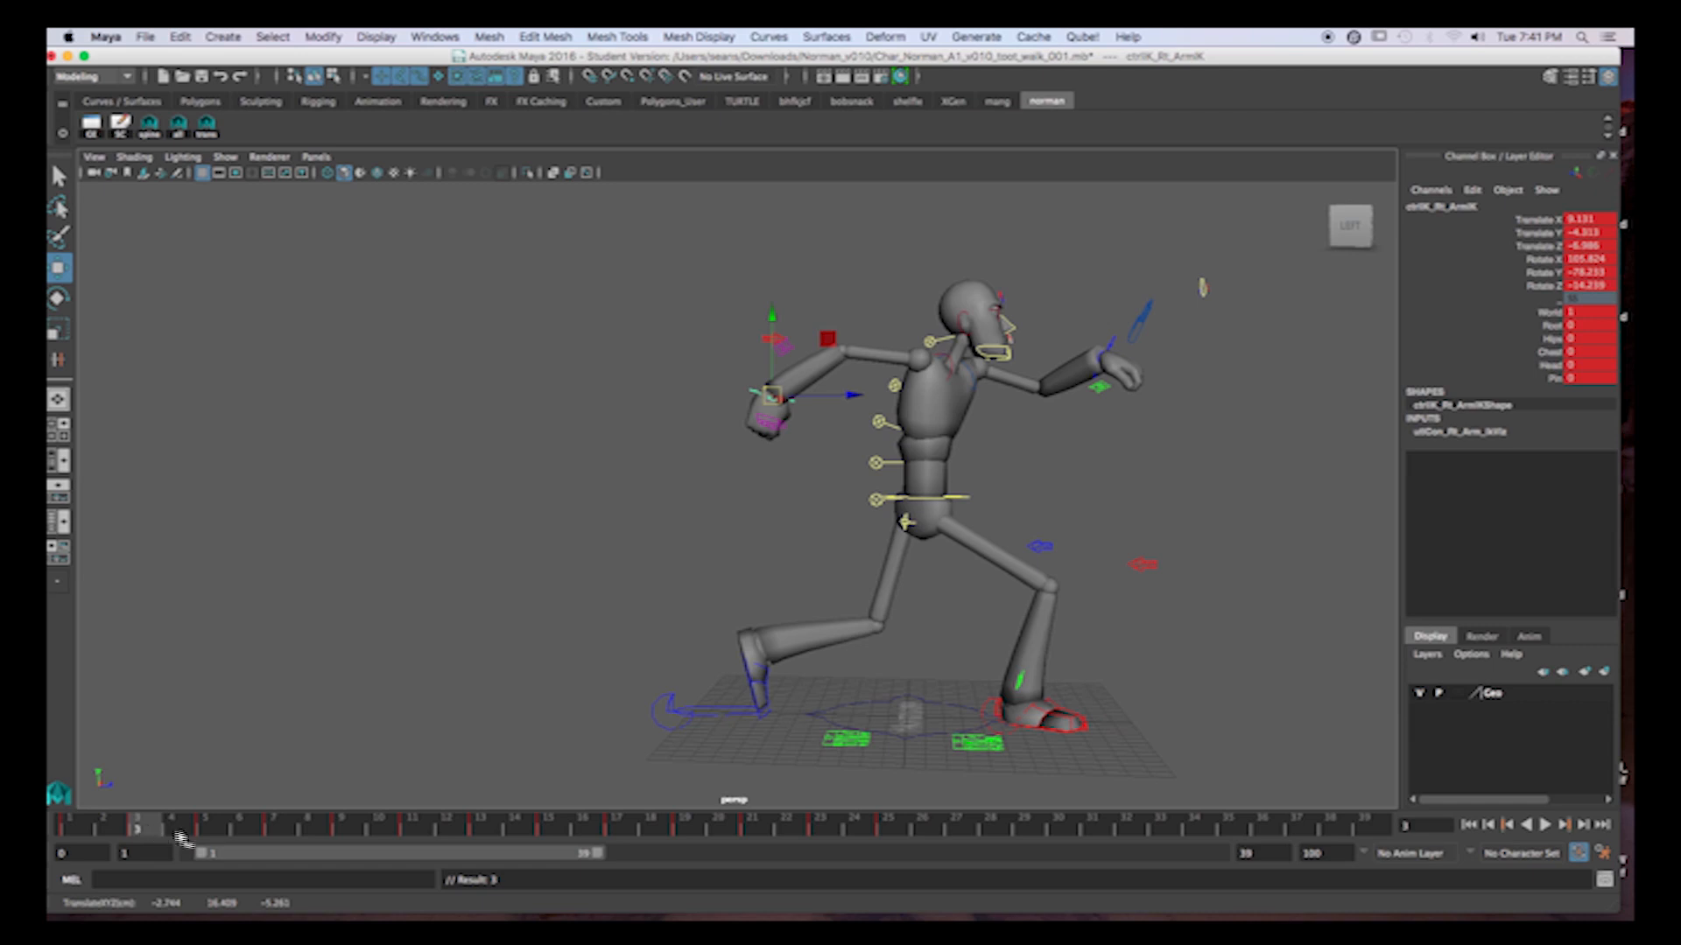
click(210, 828)
drag(807, 422, 786, 395)
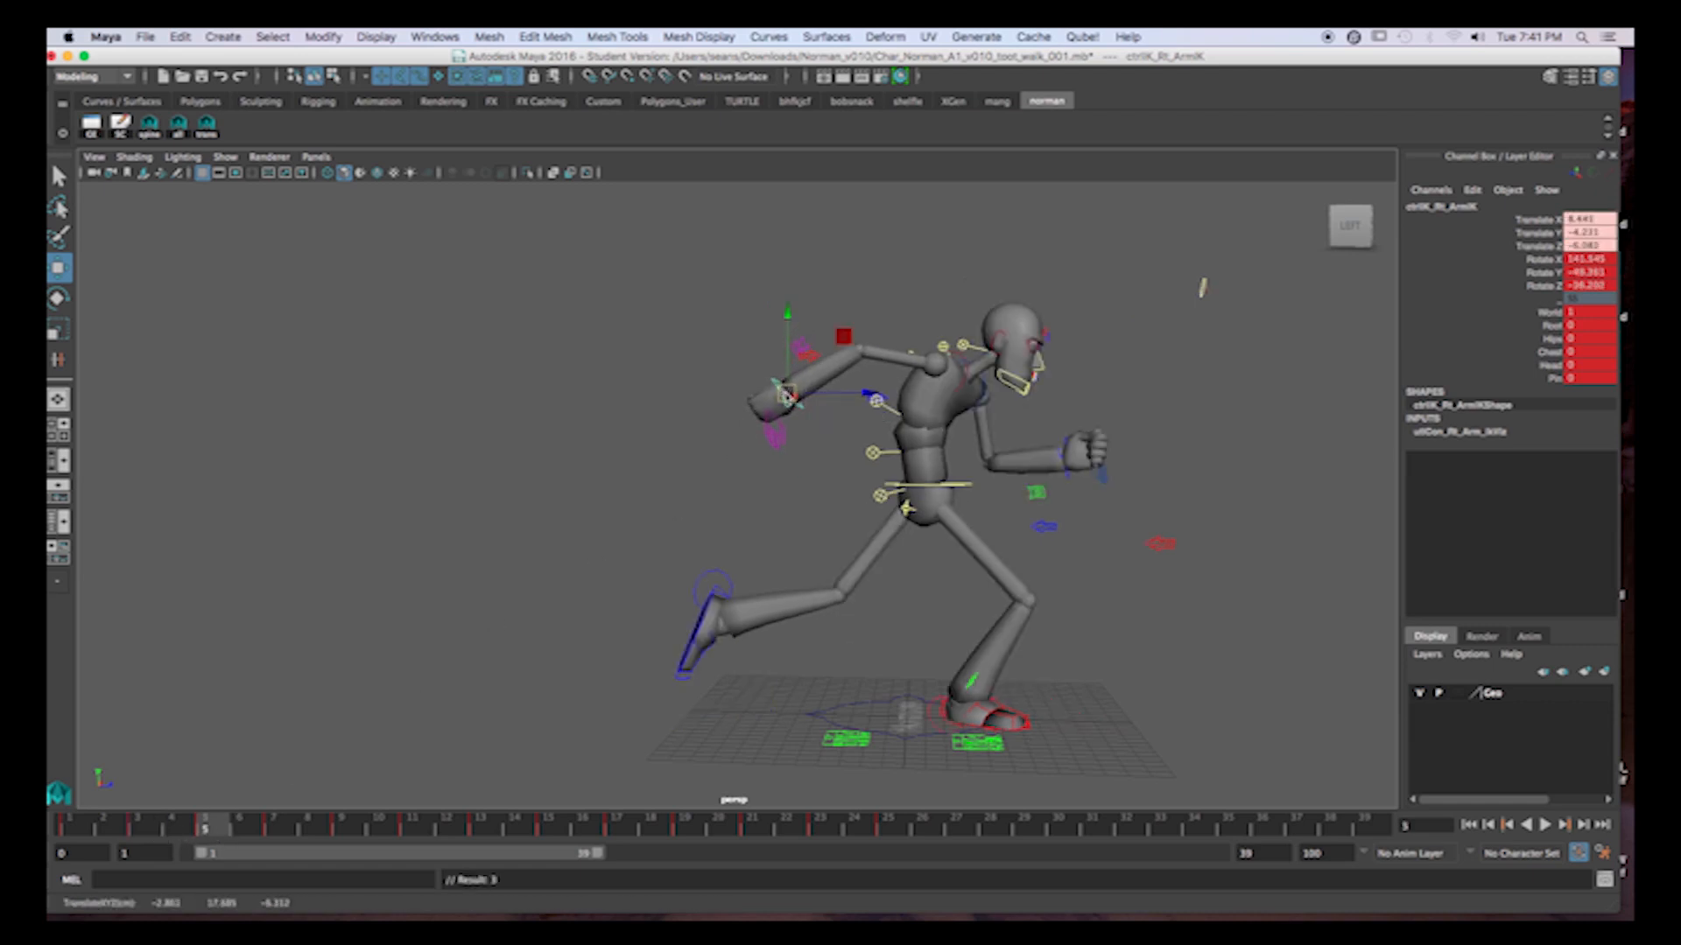
click(63, 828)
click(141, 828)
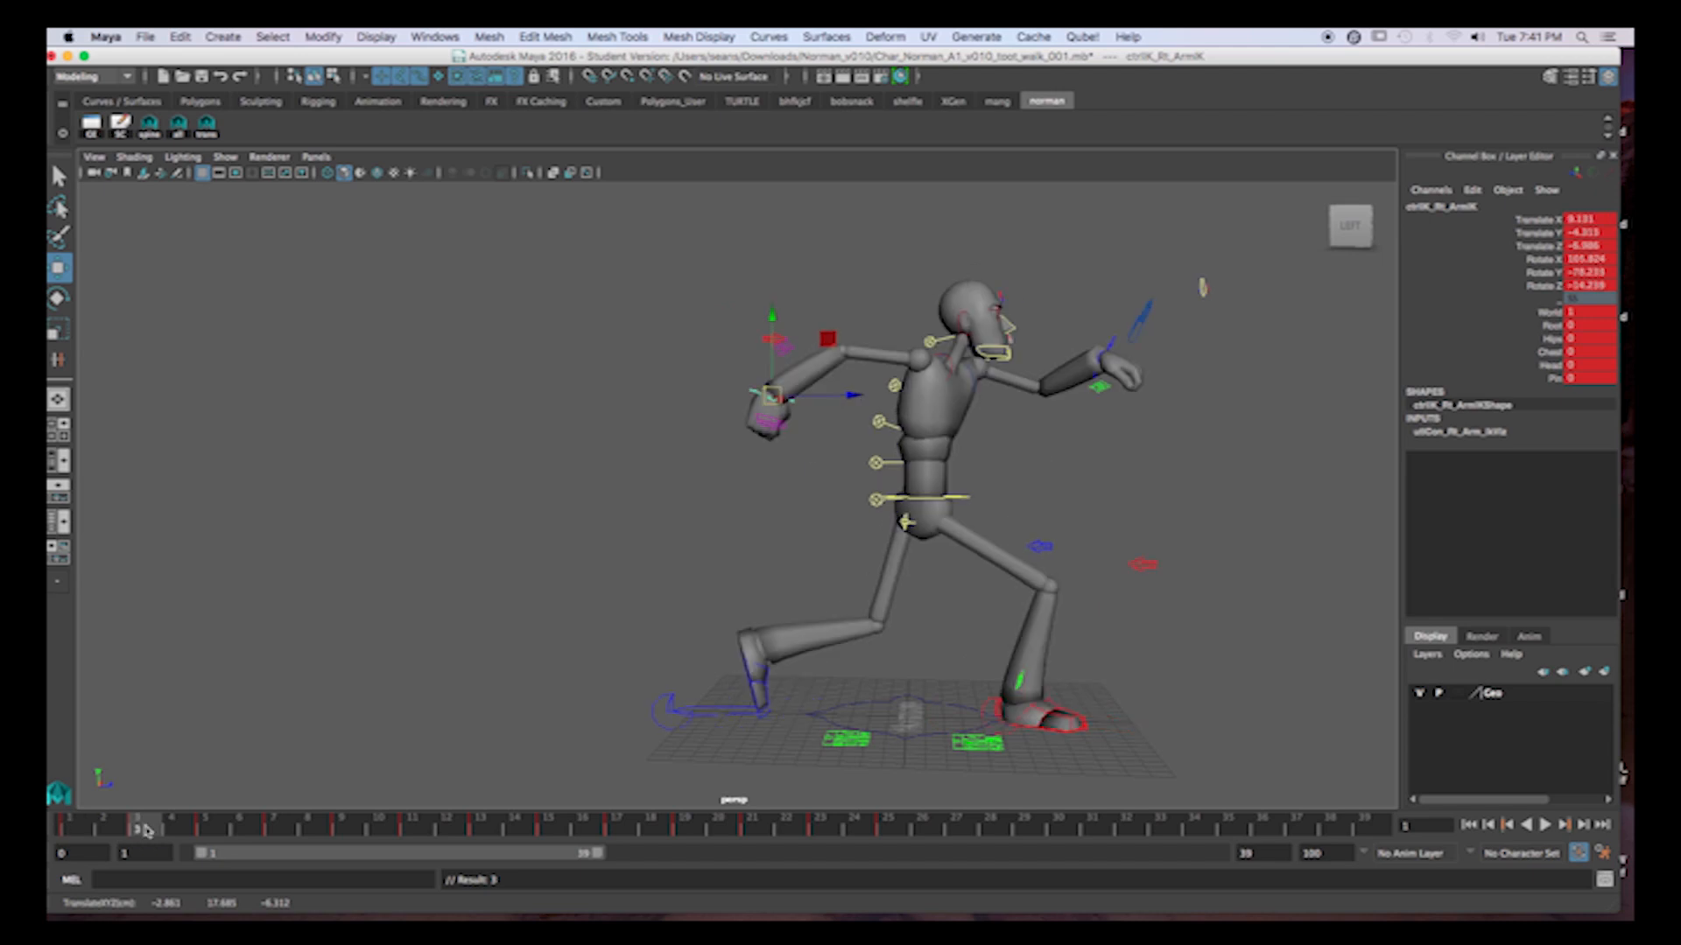
click(210, 828)
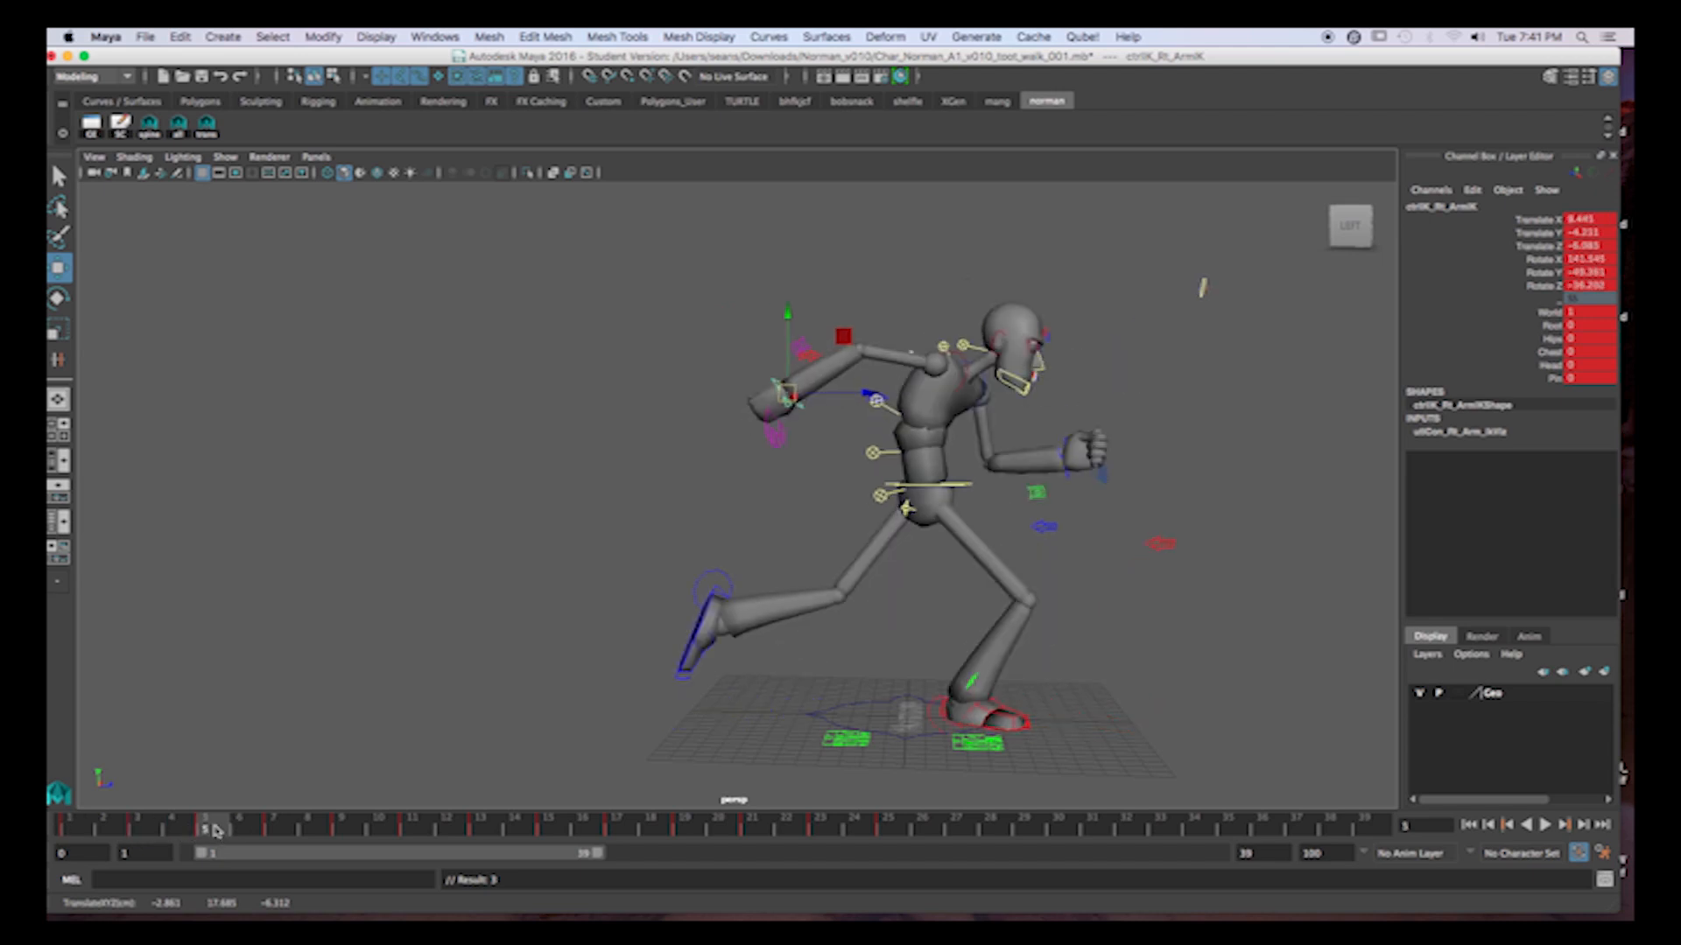
Move the right hand back and up at frame 7, lower it slightly at frame 9, and key its translation at both frames.
click(276, 828)
drag(885, 506, 830, 459)
key(shift+w)
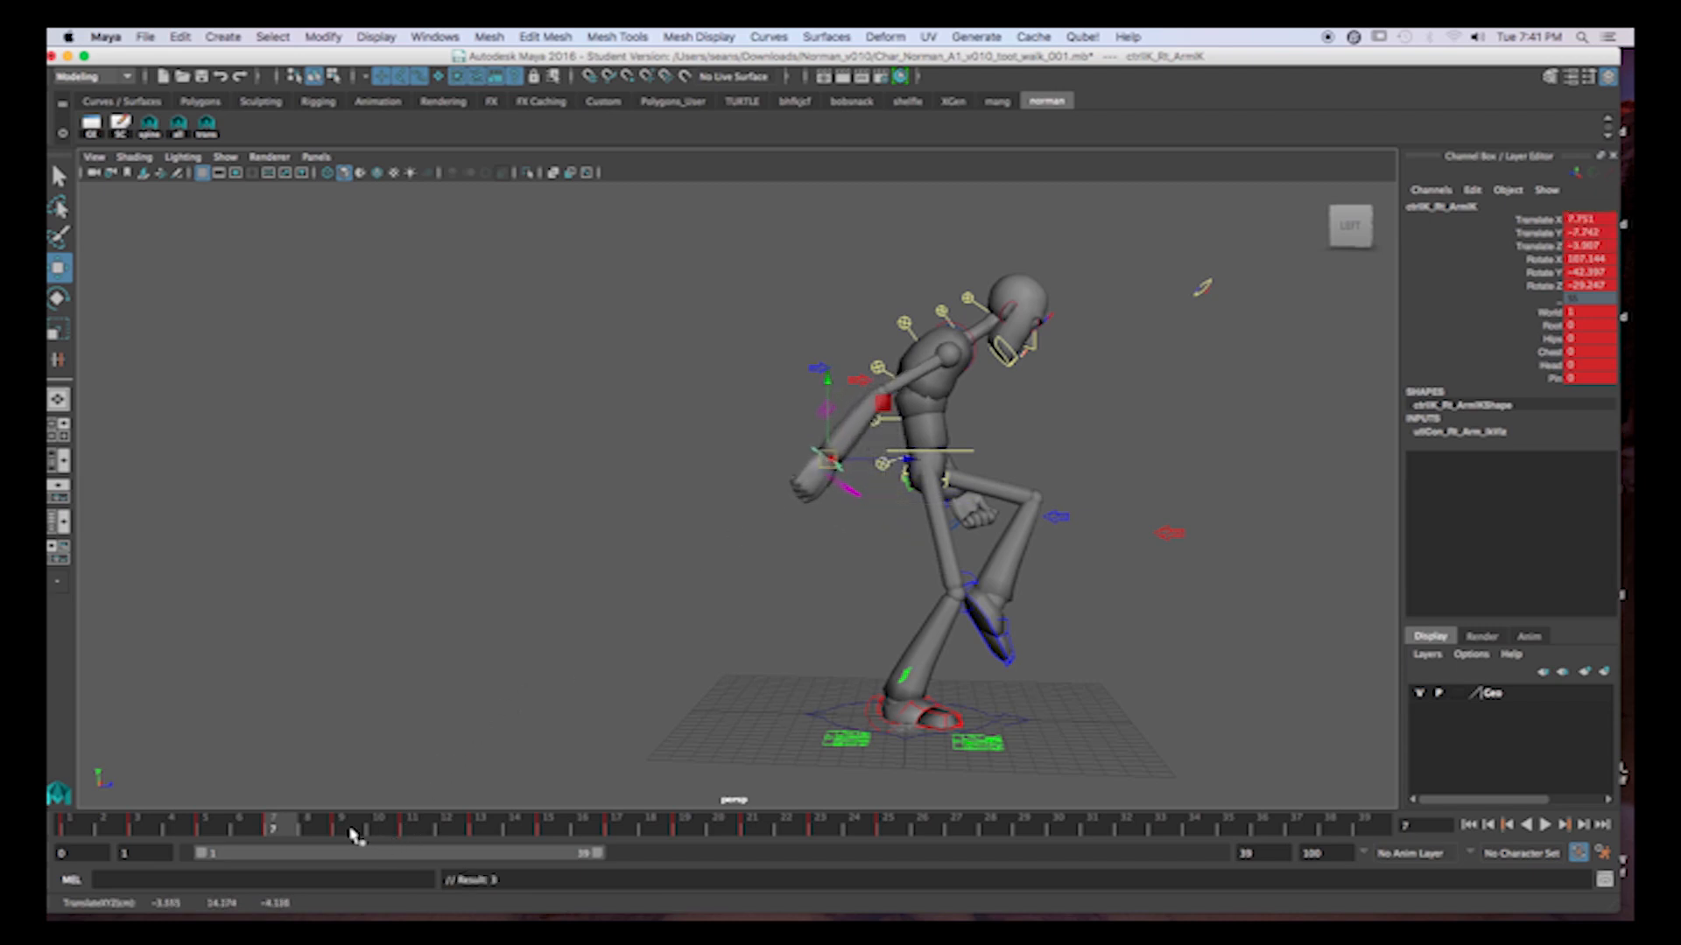
click(351, 830)
drag(937, 424, 943, 448)
key(shift+w)
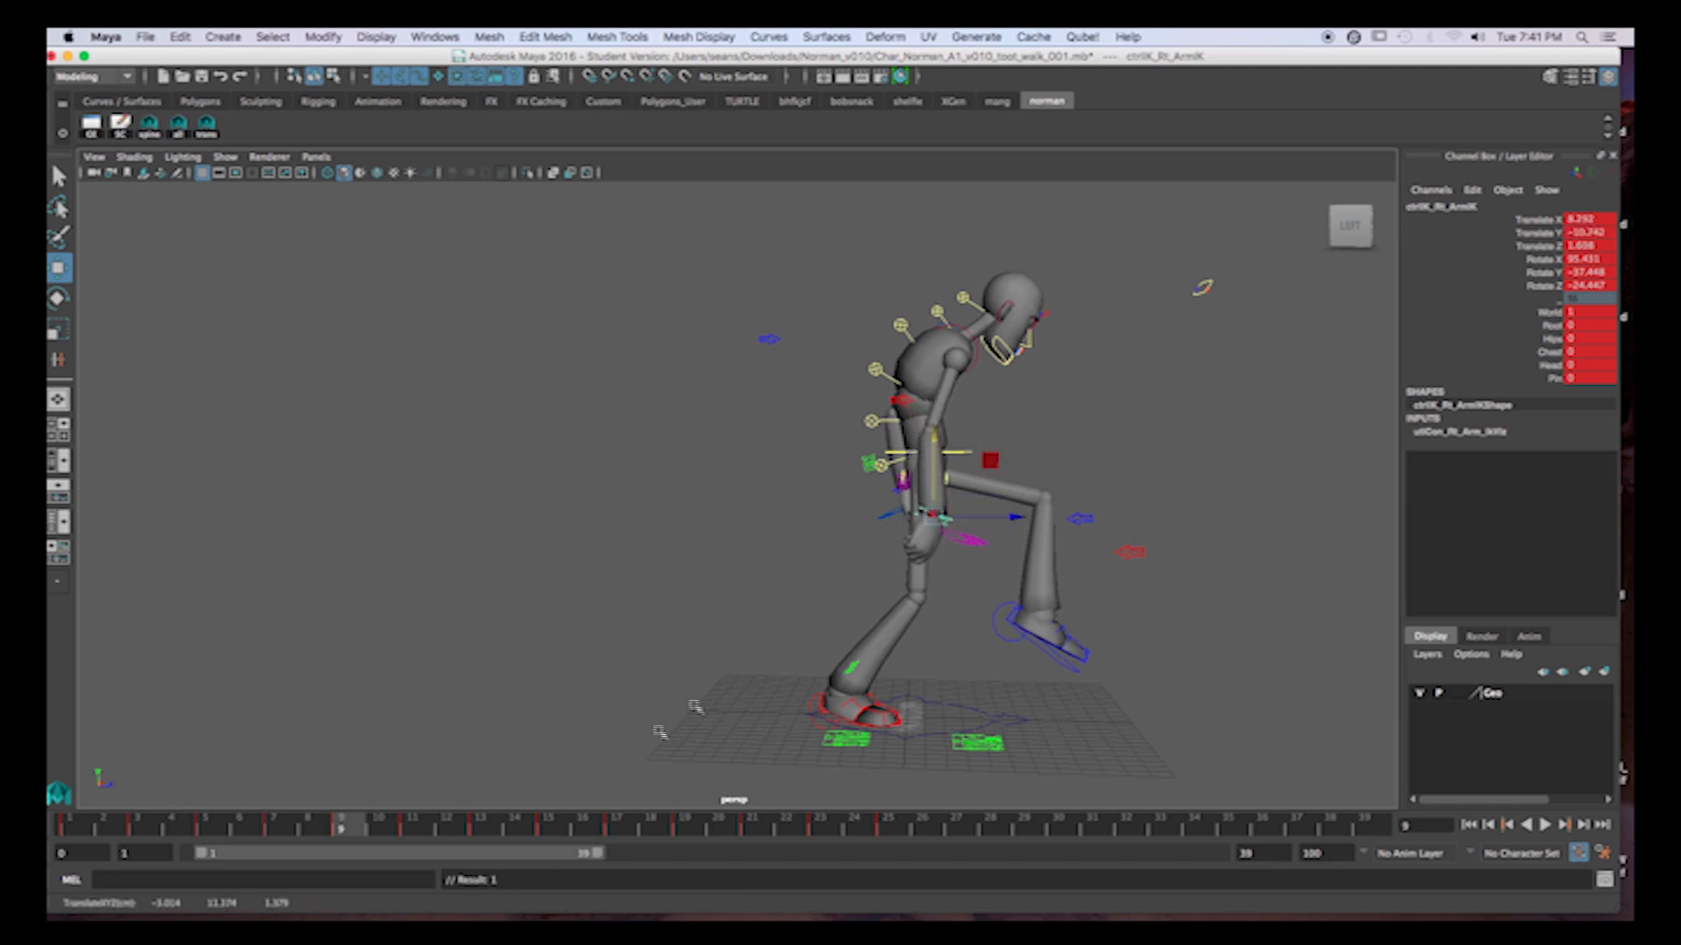
Lower the right hand at frame 11 and rotate its control slightly.
click(411, 830)
drag(989, 395, 990, 439)
key(e)
drag(1070, 526, 1068, 540)
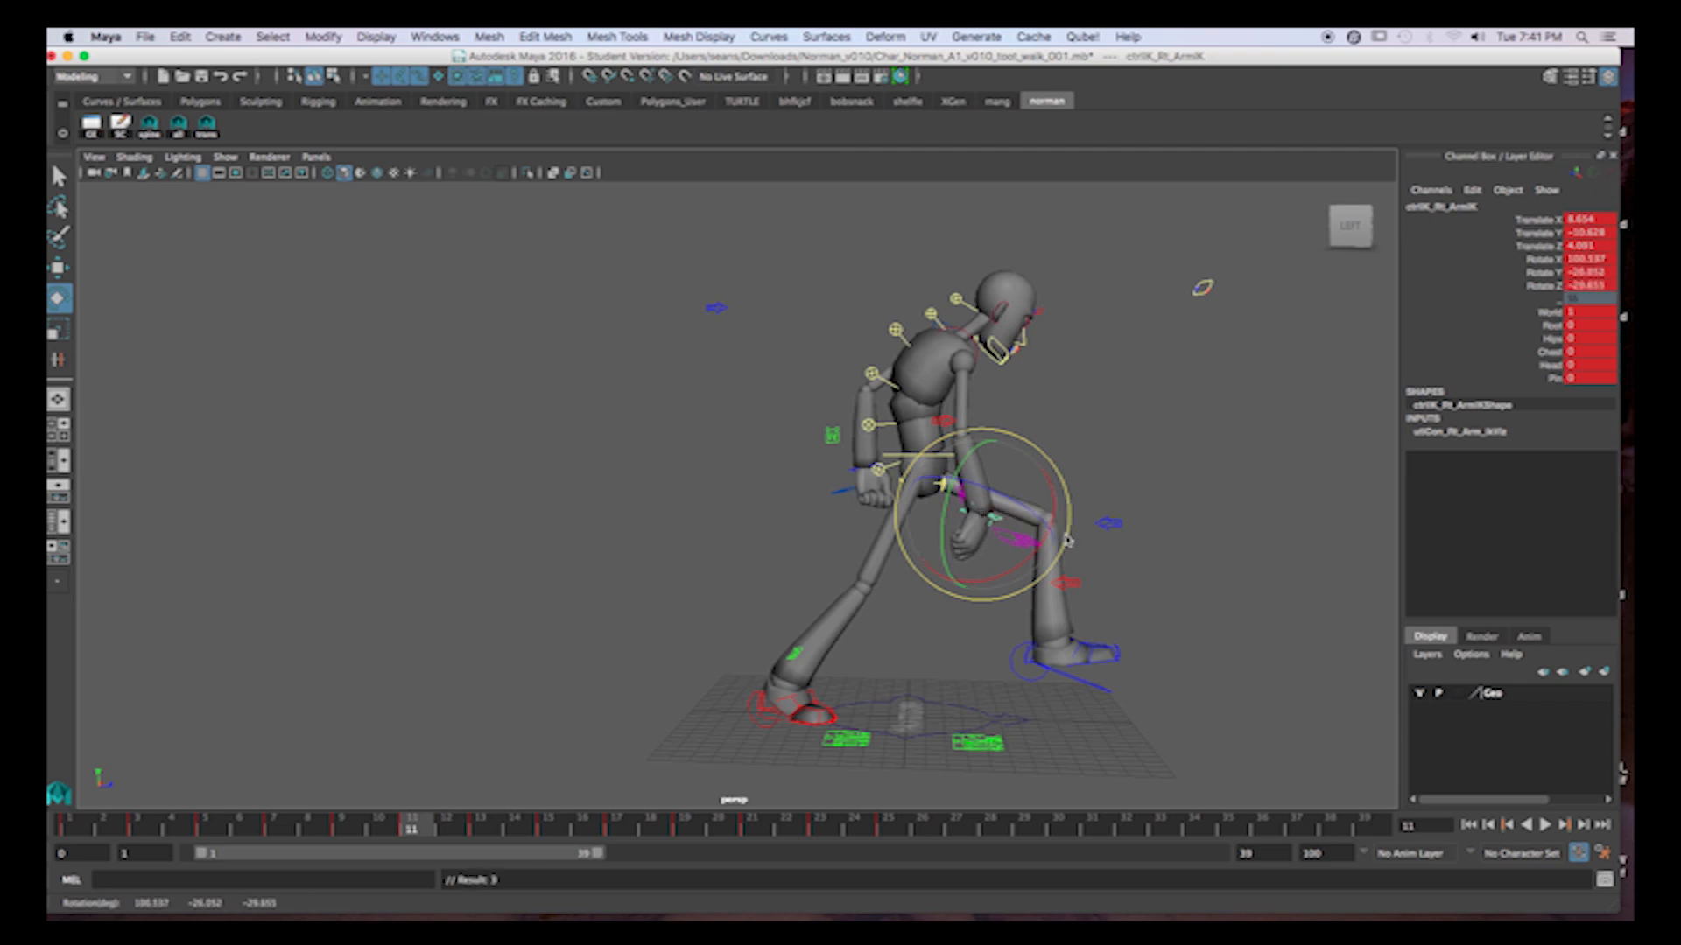
Move the right hand farther forward at frames 13 and 15, keying the new position at frame 13.
click(490, 834)
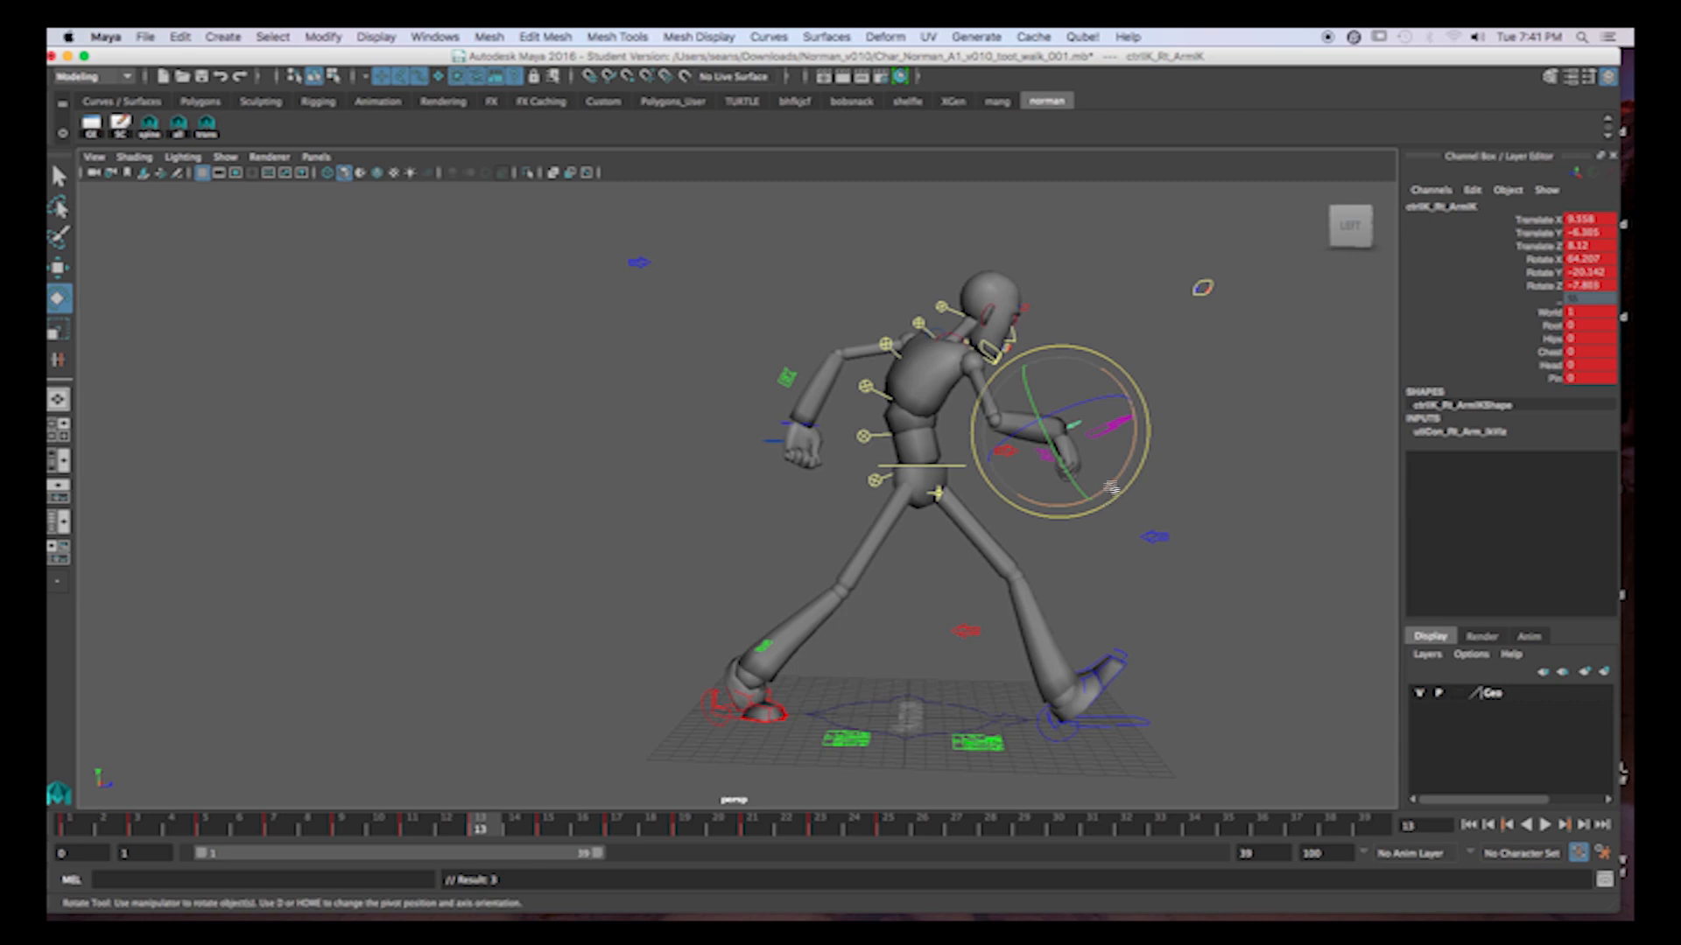
key(w)
drag(1069, 438, 1096, 437)
key(s)
click(550, 828)
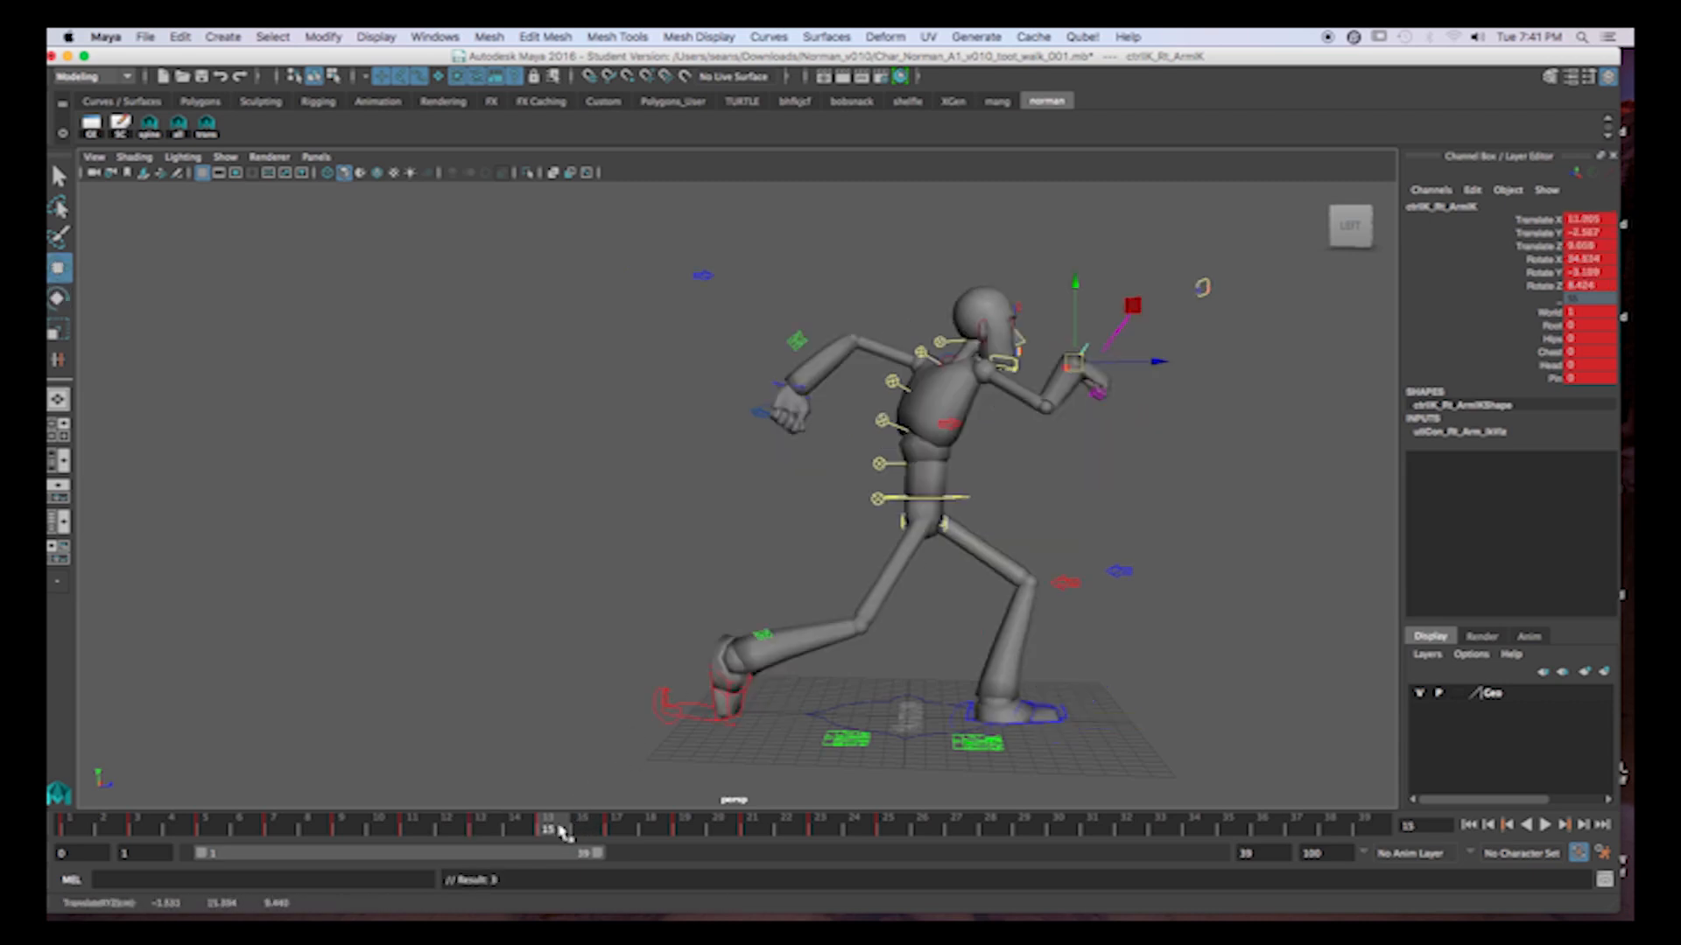
drag(1144, 360, 1193, 361)
click(632, 829)
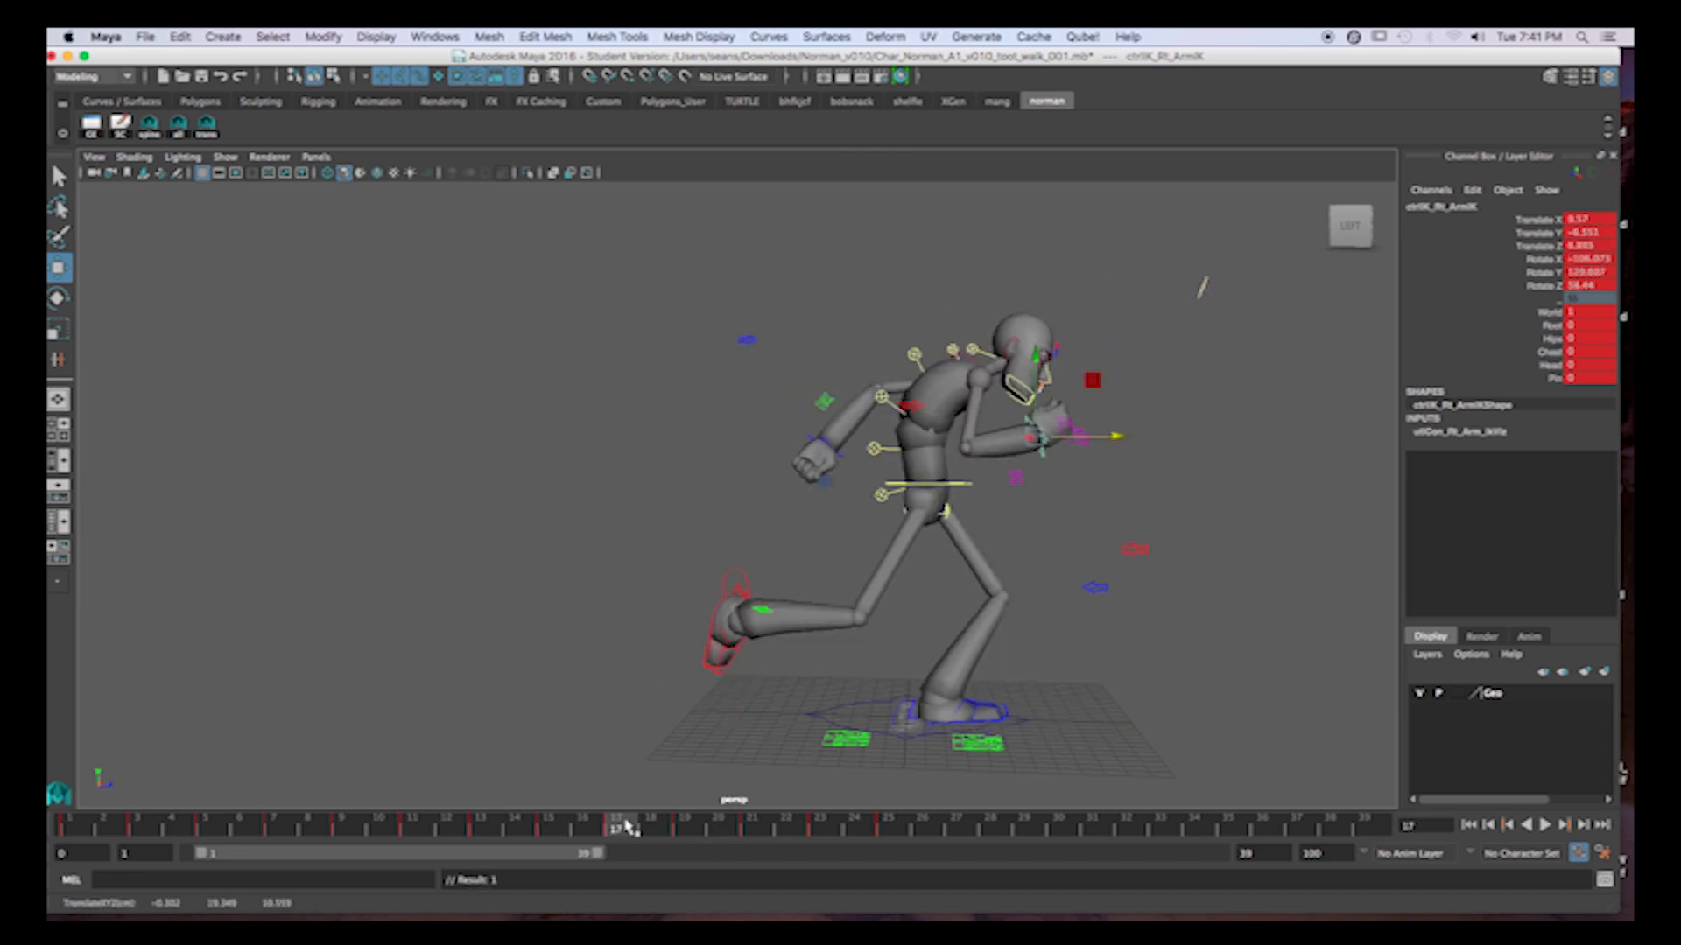
Select the left arm control, step through its keys from frame 1, and lower the left hand slightly at frame 11.
drag(376, 828, 907, 715)
click(1046, 461)
click(77, 828)
click(153, 828)
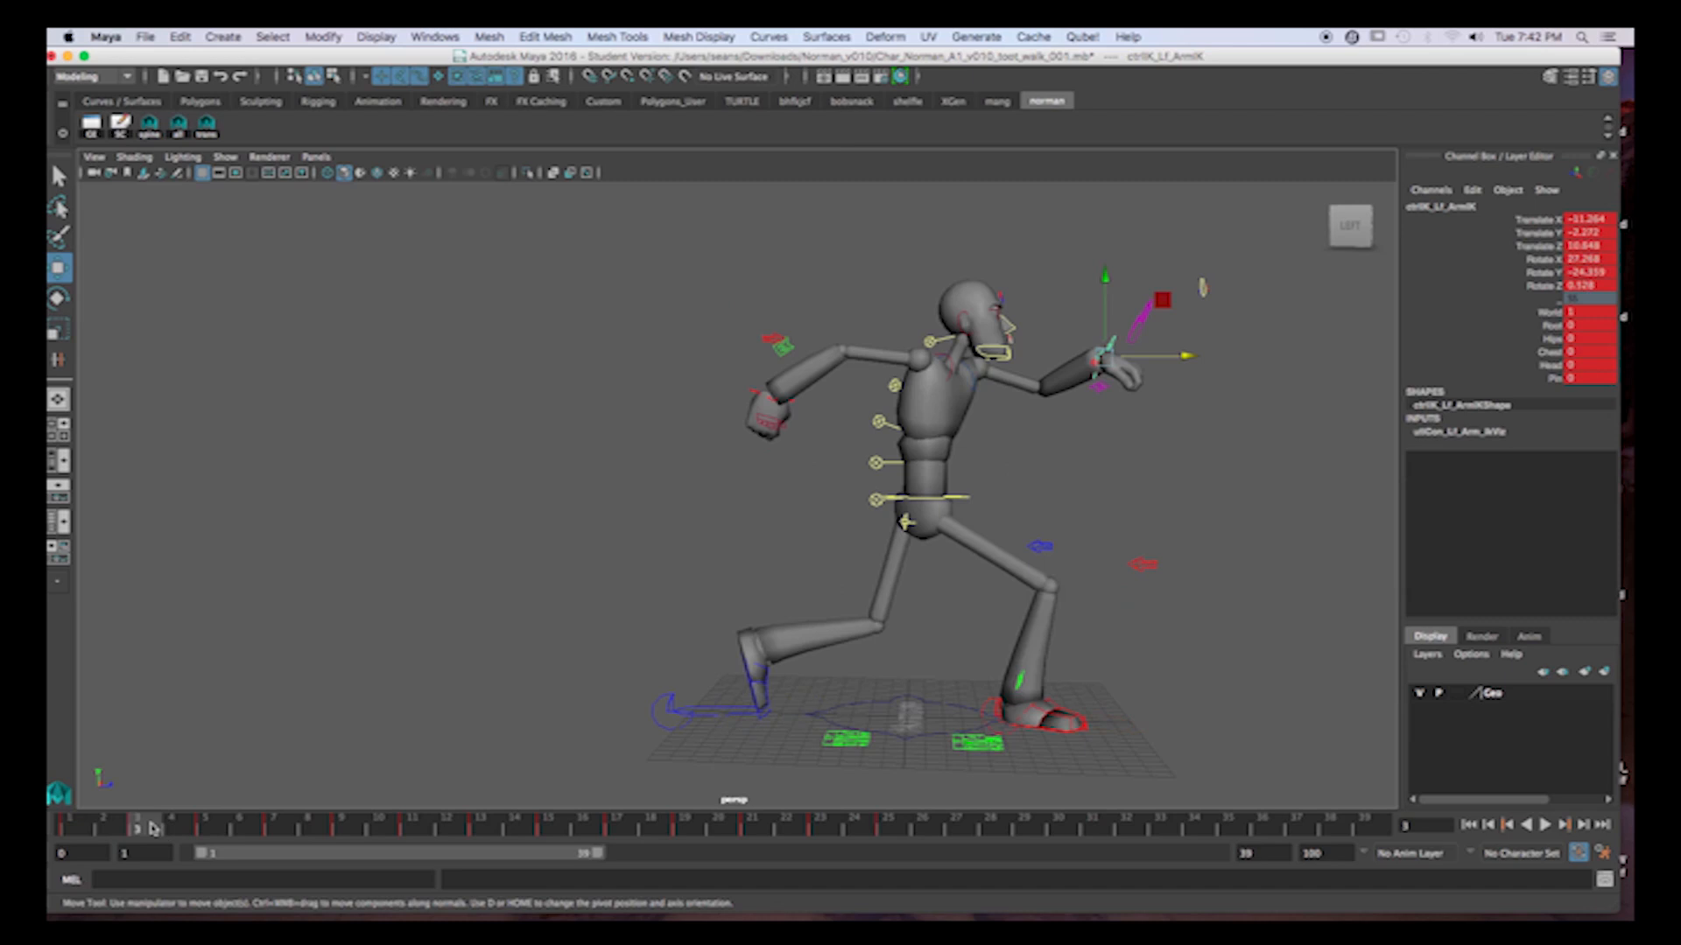
click(209, 828)
click(273, 829)
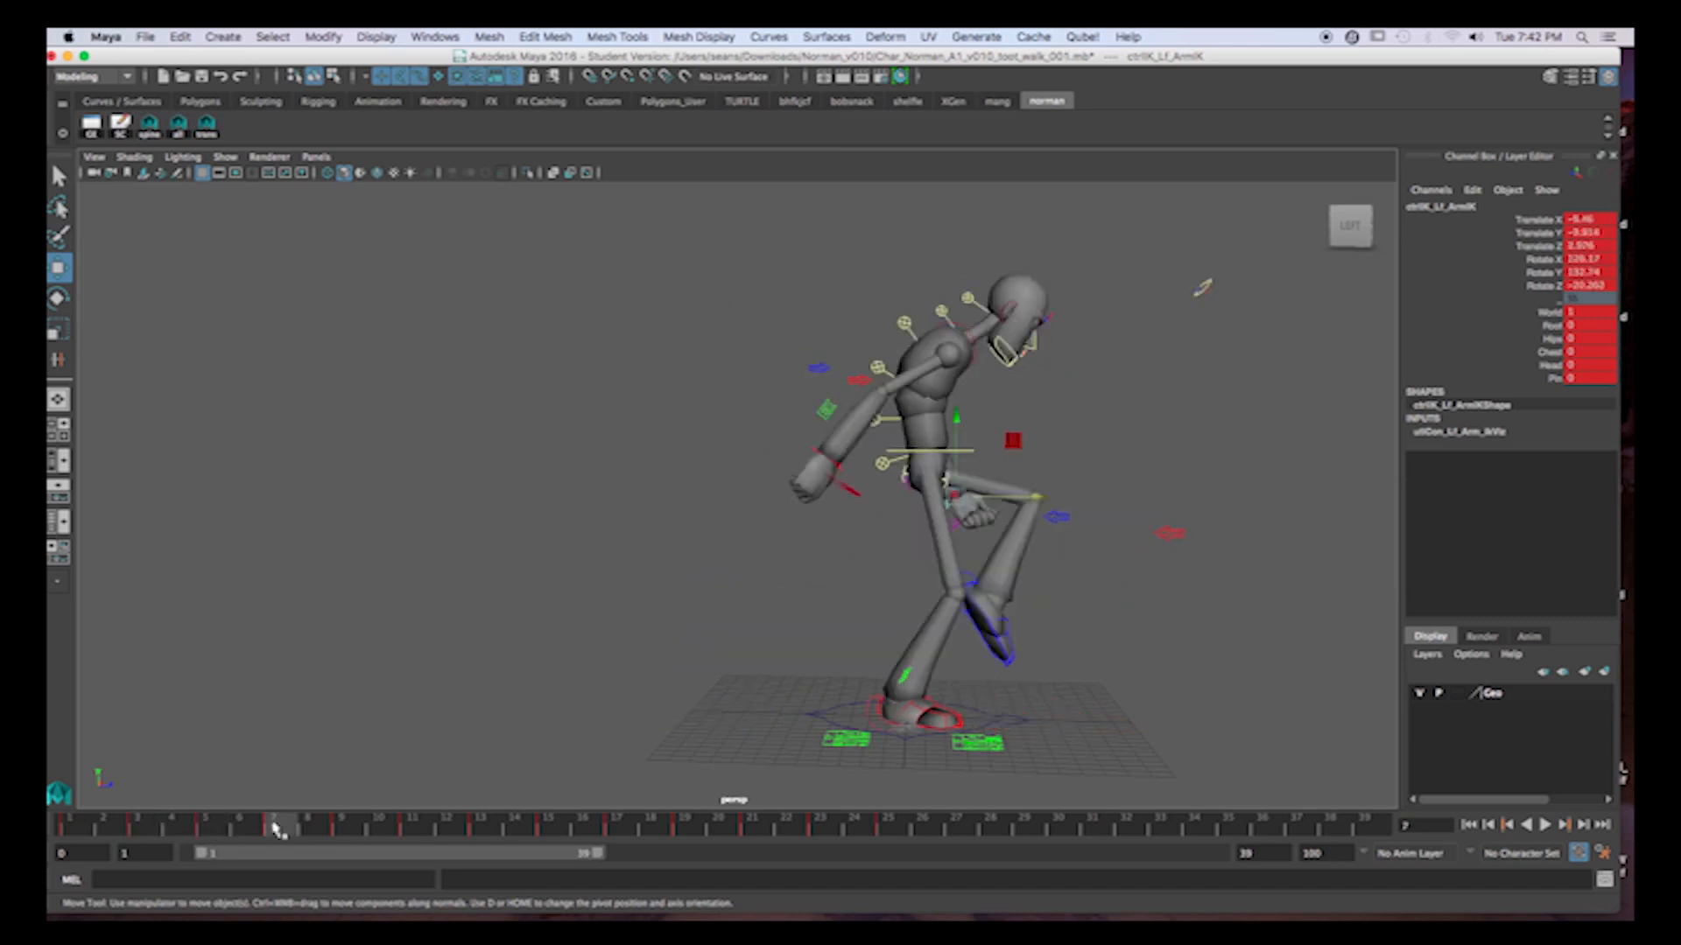
click(343, 828)
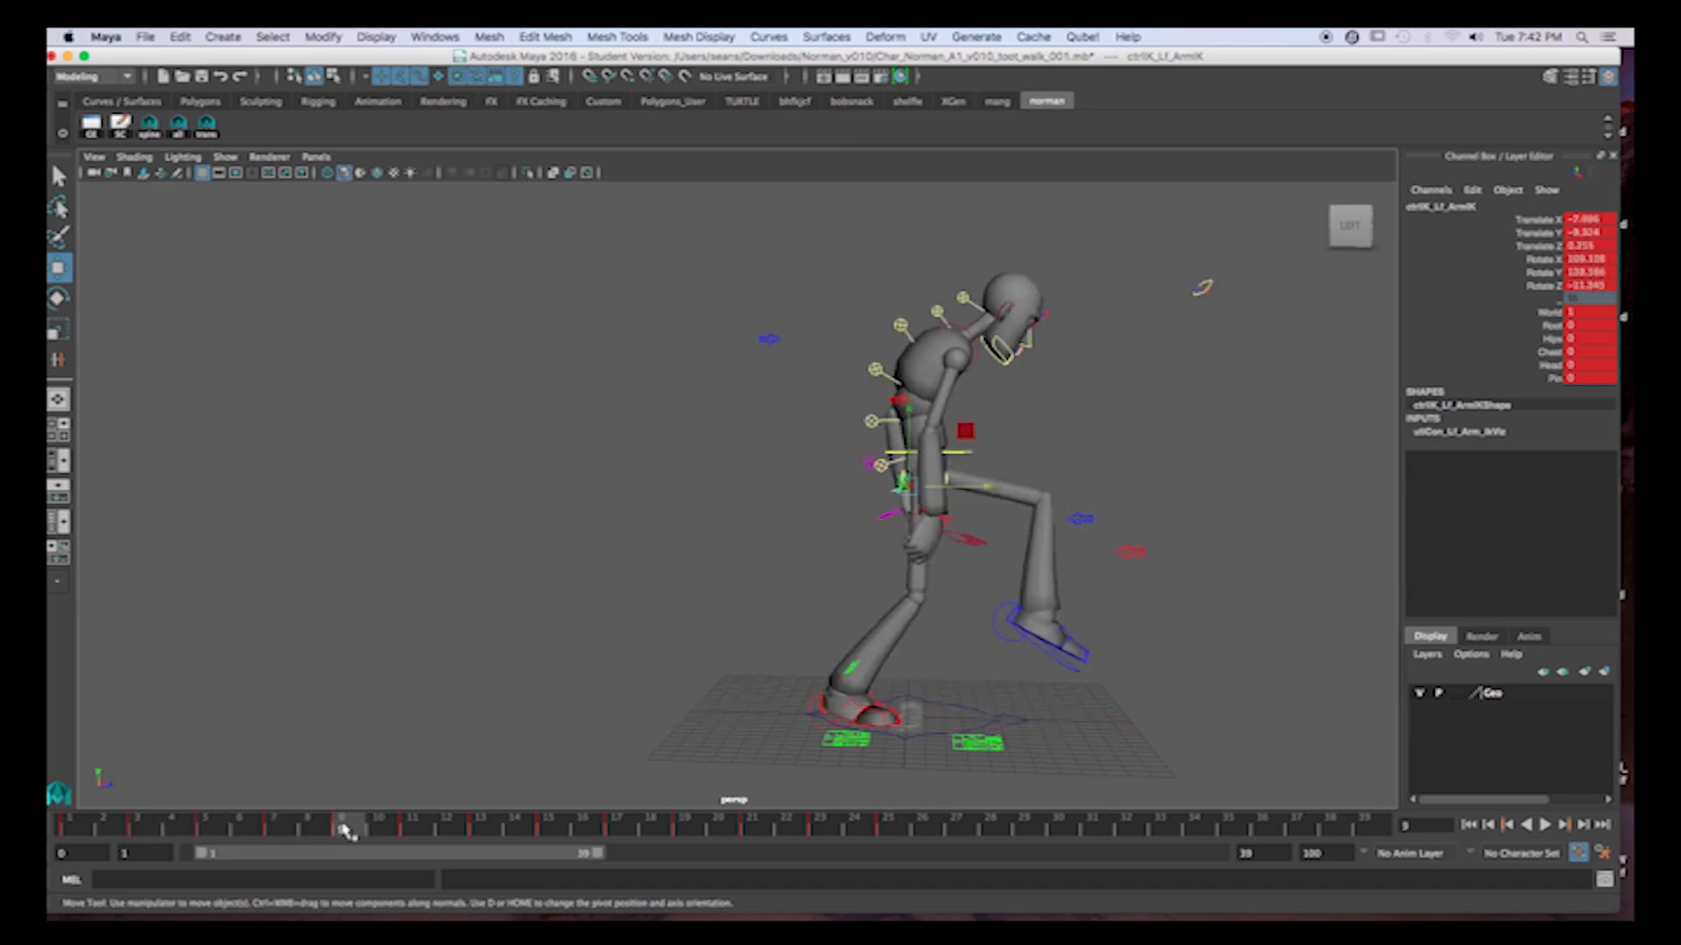
click(411, 829)
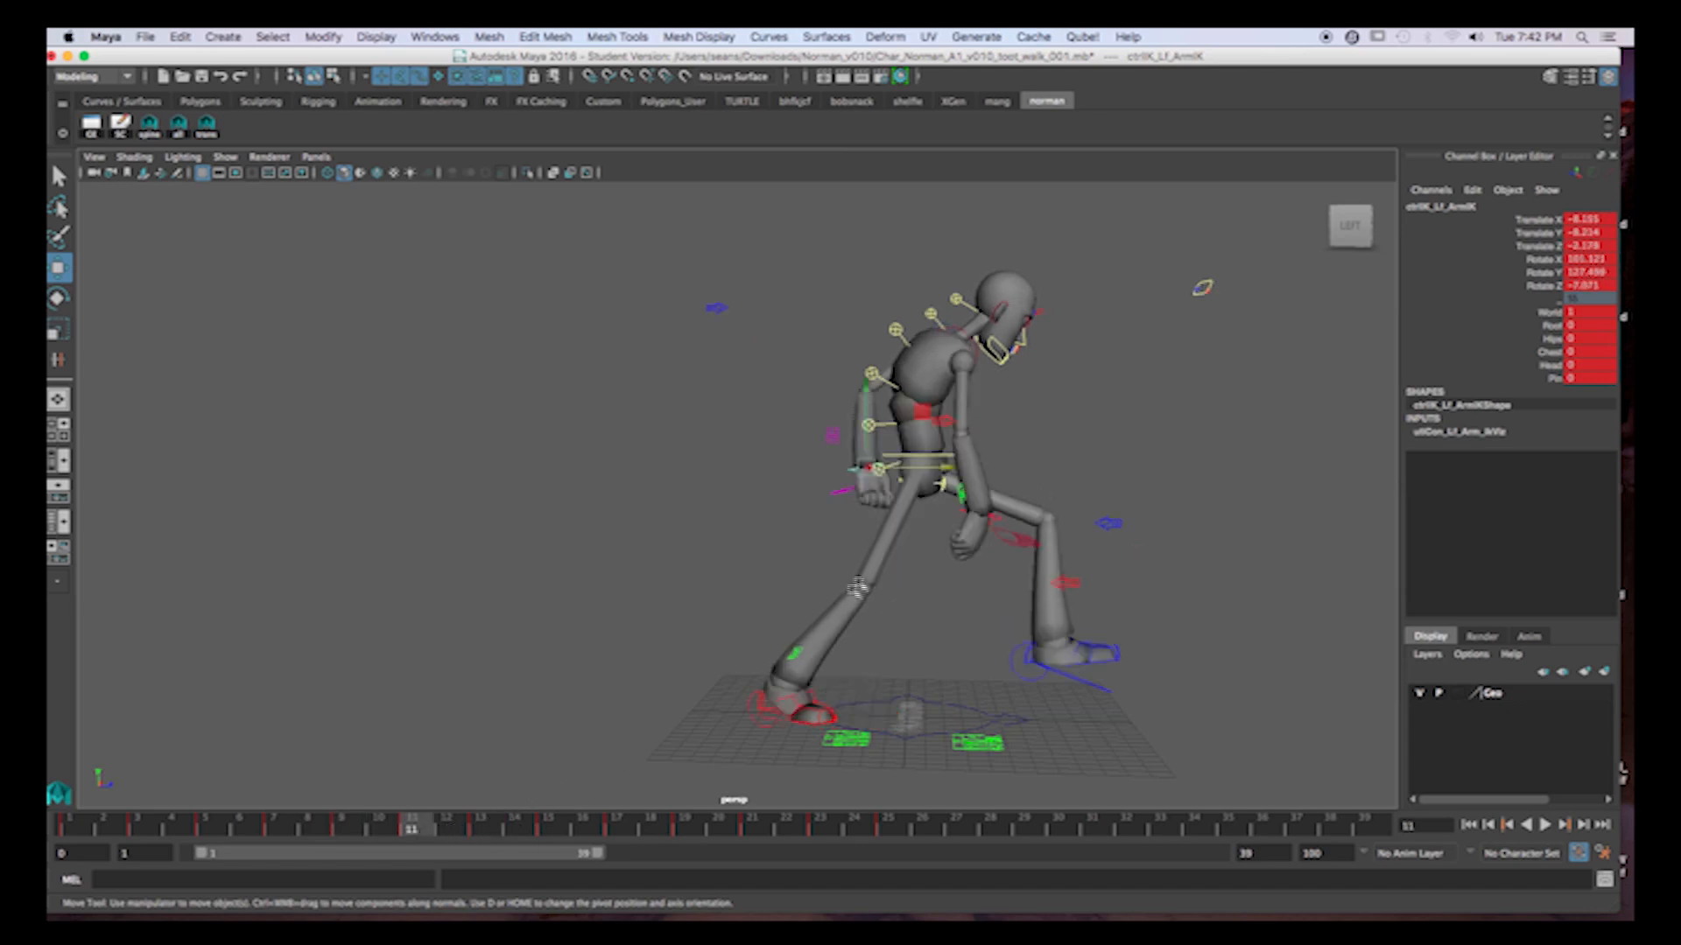
drag(868, 392, 868, 405)
Move the left hand back and up at frame 17, comparing its position with frame 15.
click(480, 828)
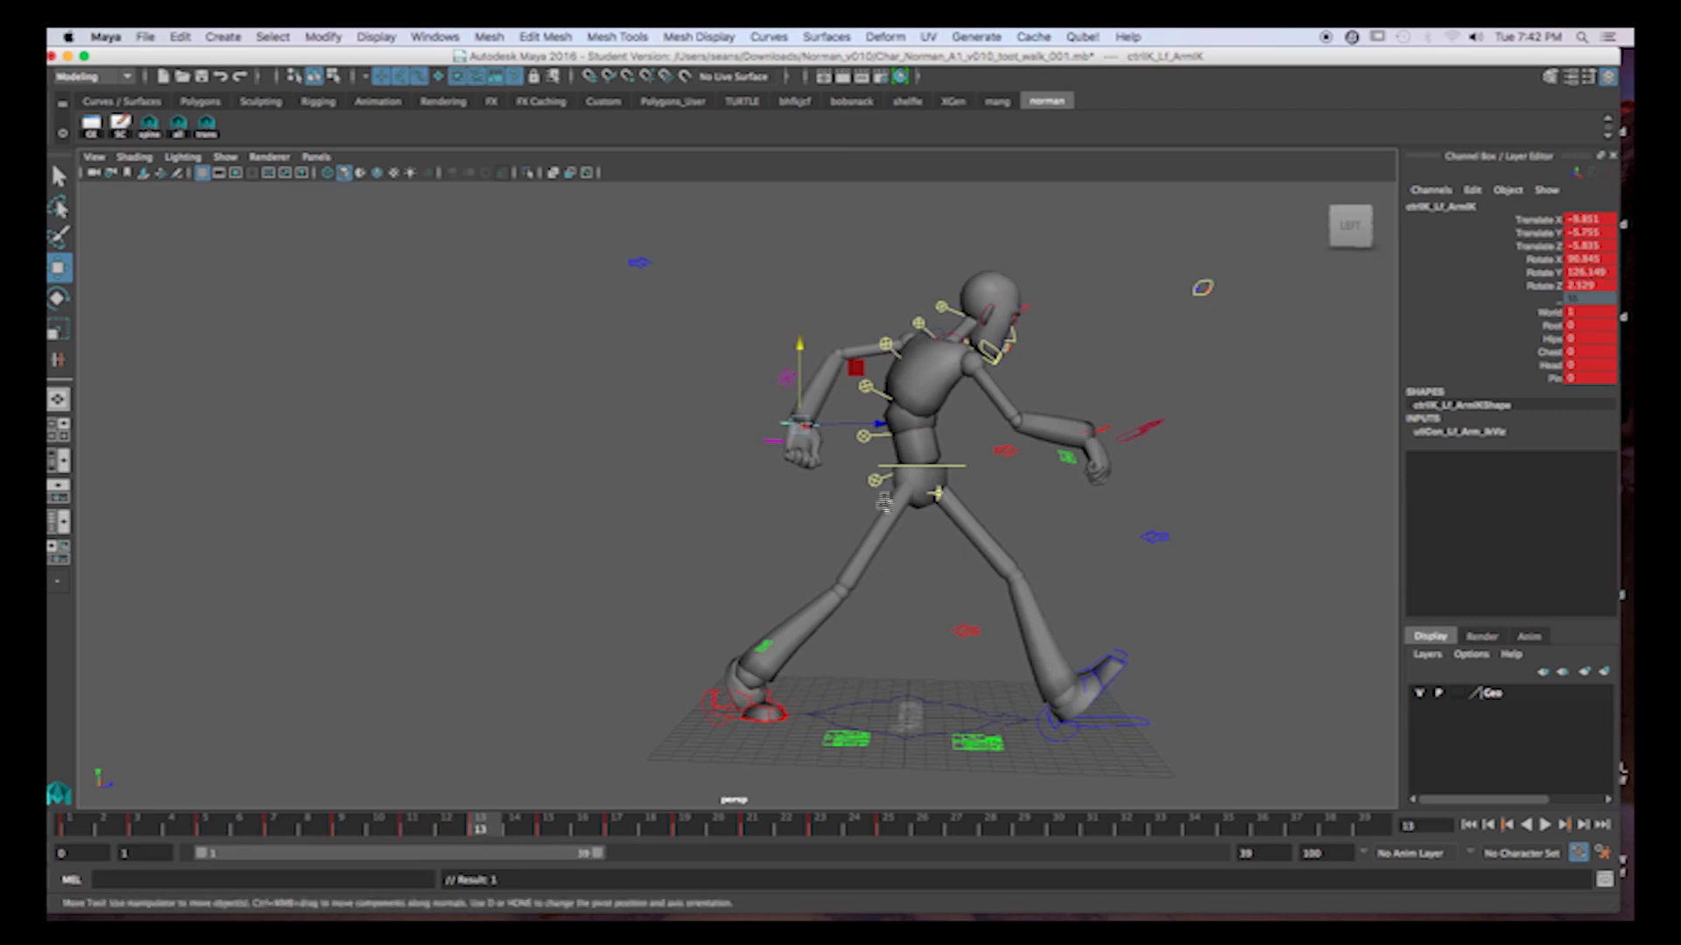
click(549, 828)
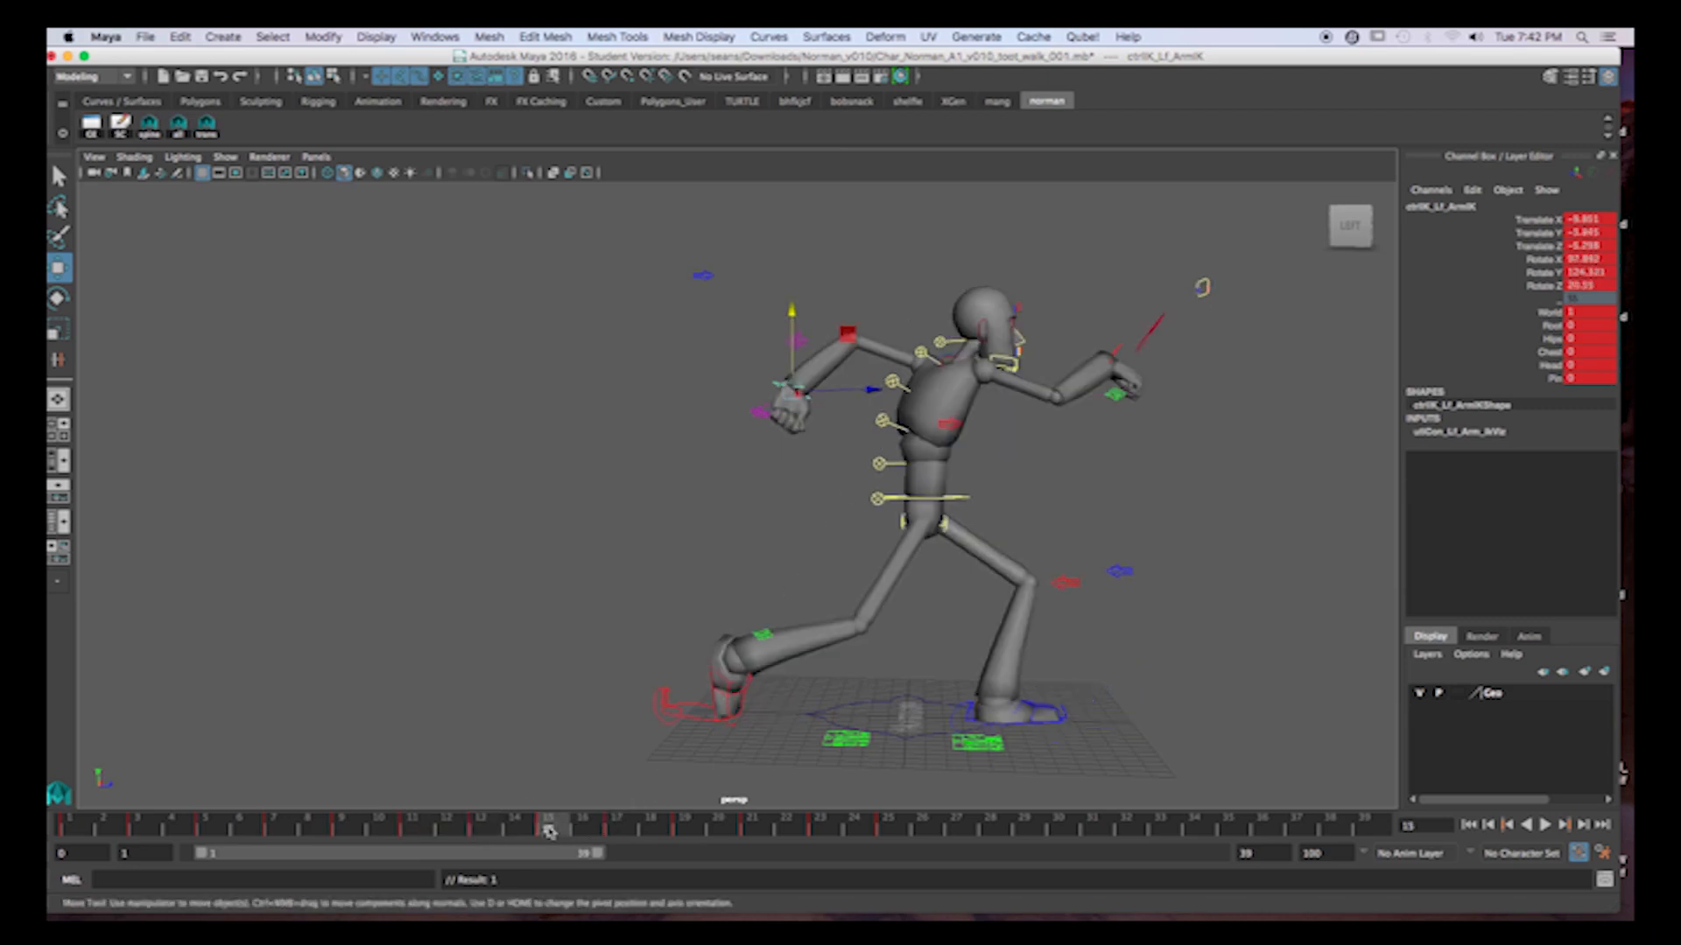
click(618, 828)
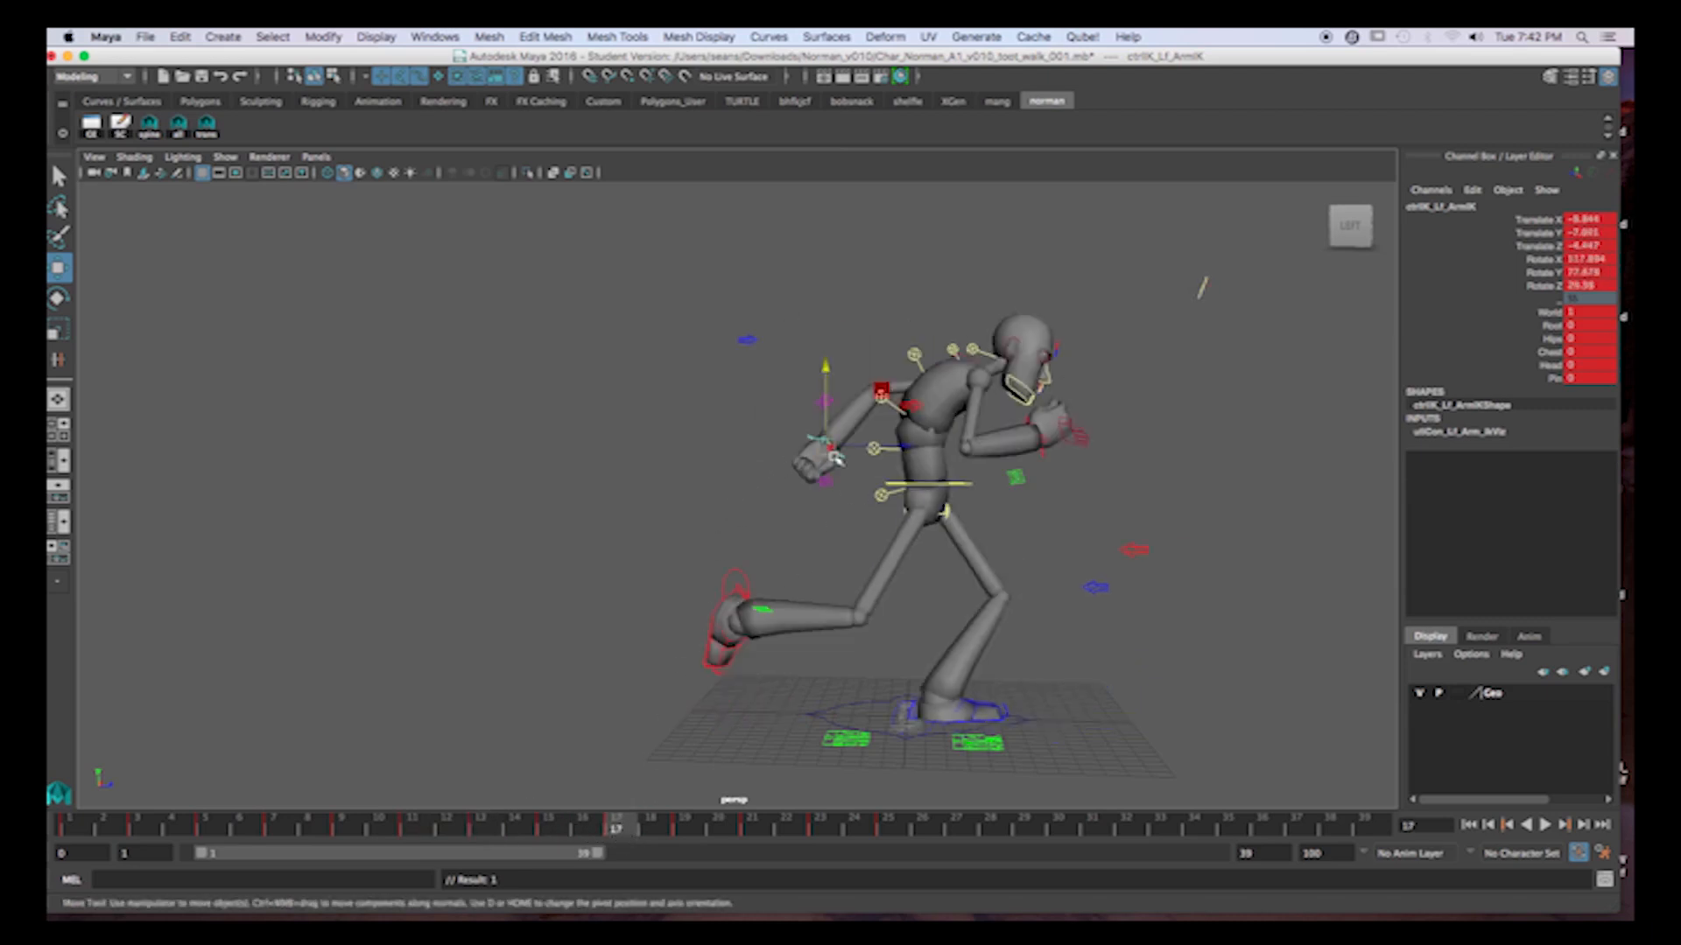
drag(834, 451, 812, 393)
click(554, 827)
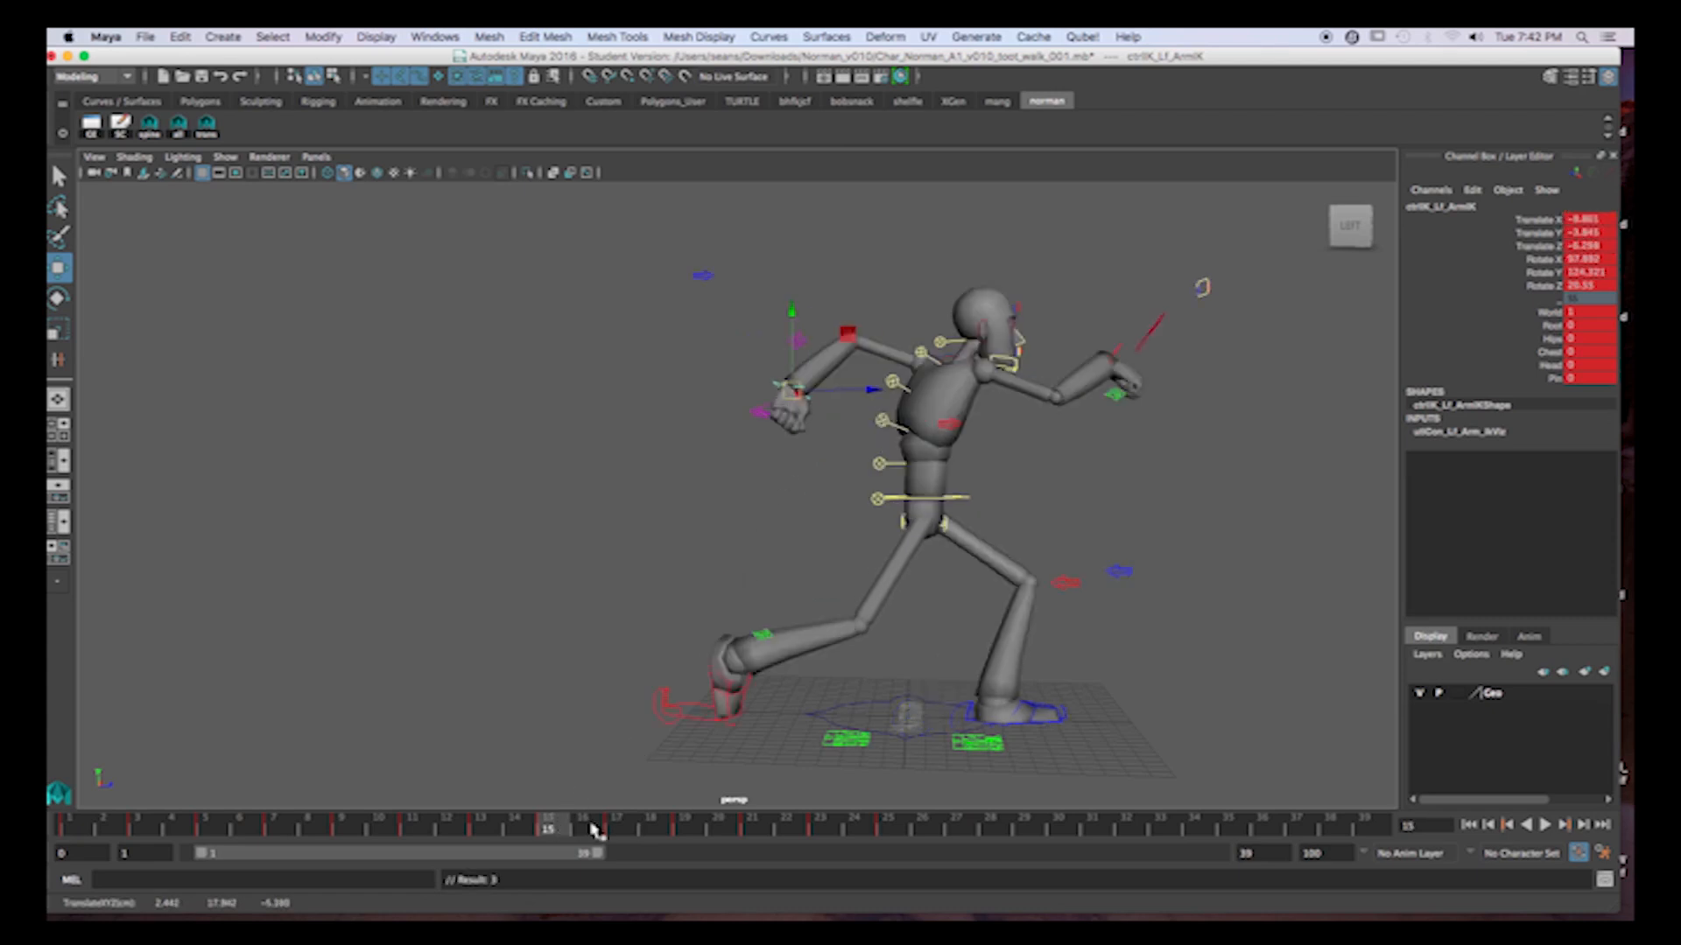
click(619, 828)
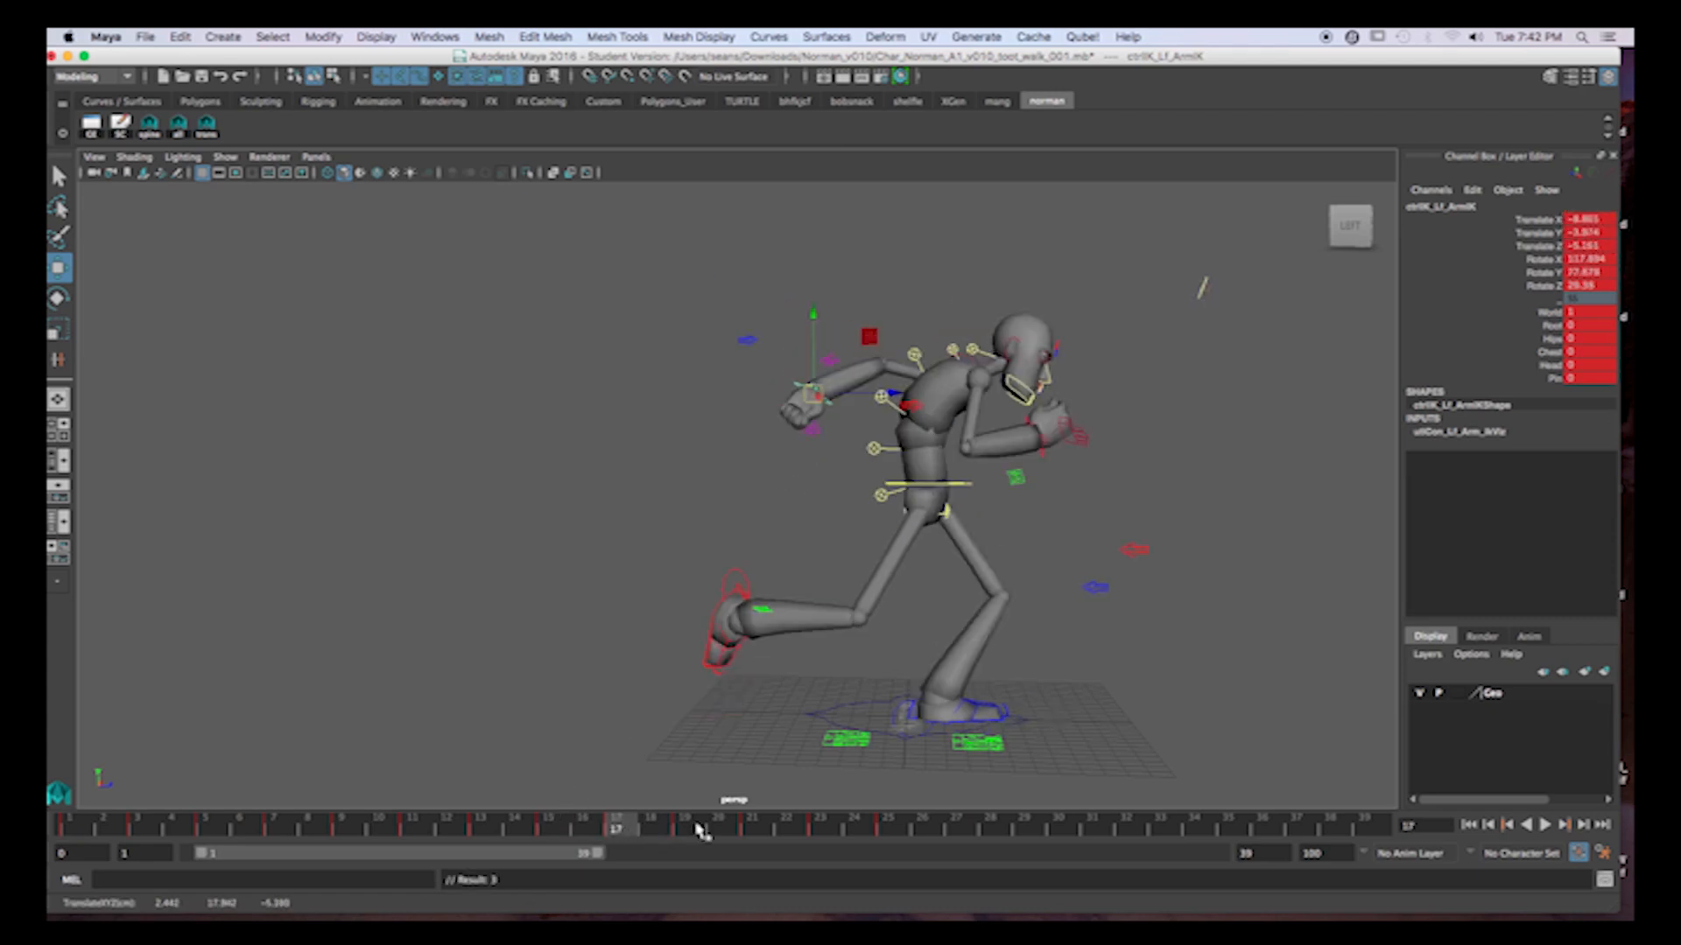
Move the left hand back and up at frame 19 and key the arm control.
click(698, 828)
drag(906, 497, 844, 458)
key(s)
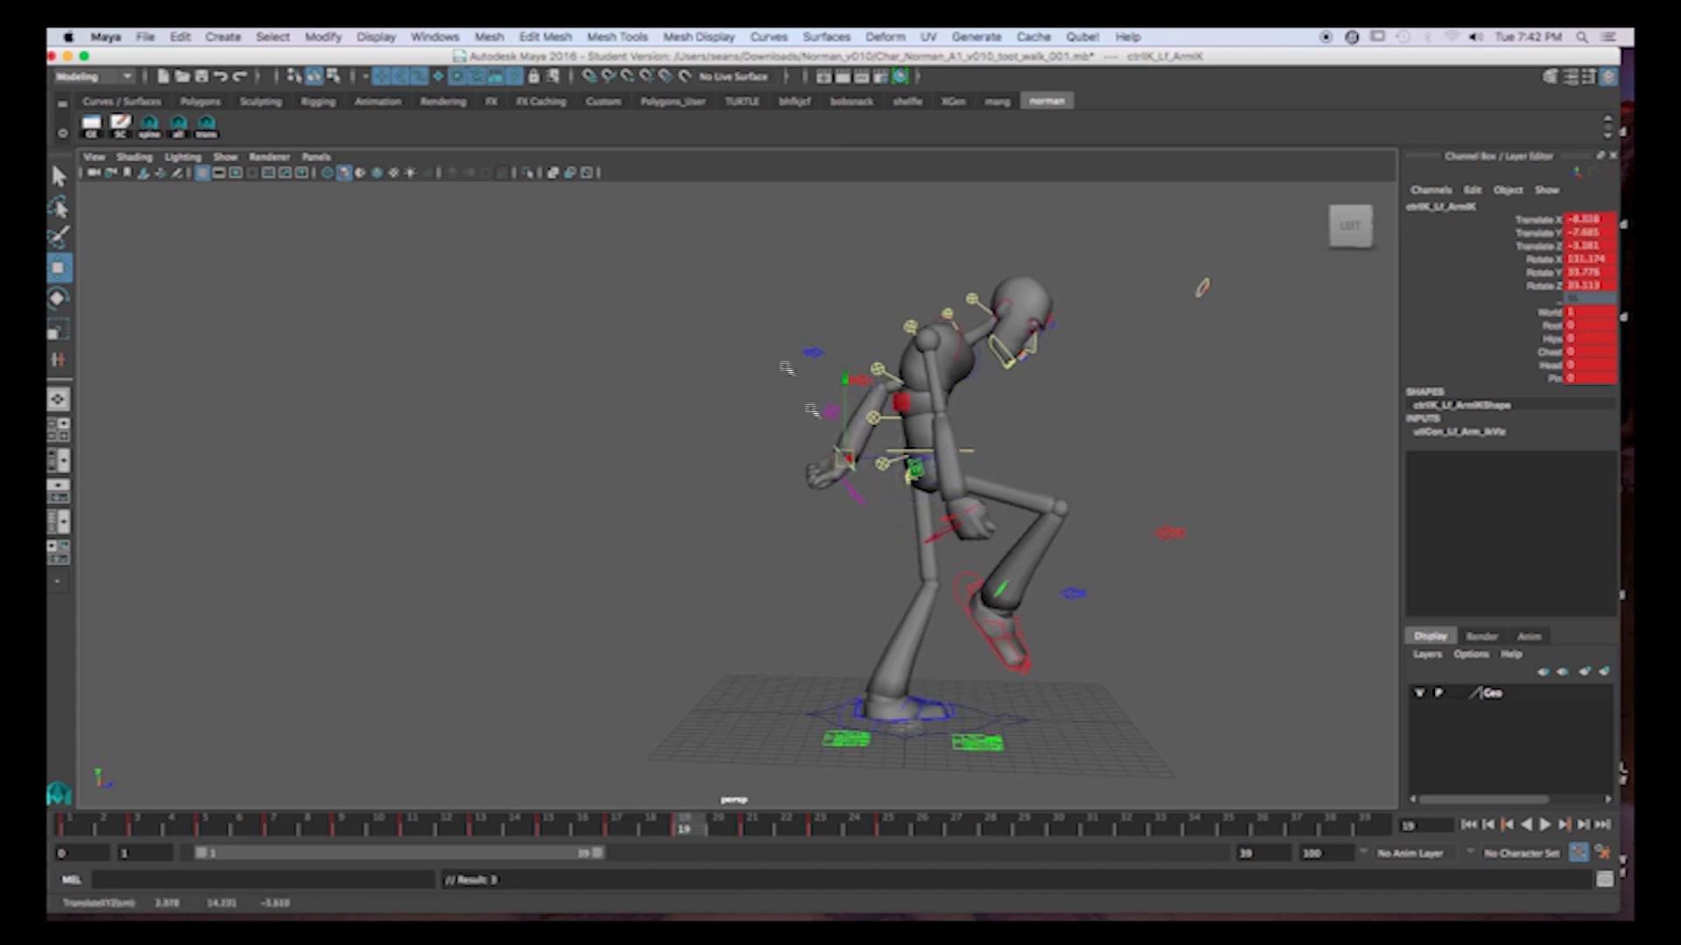
Nudge the left hand slightly up at frame 17, key it, and step through the neighbouring keys to check the arc.
click(557, 832)
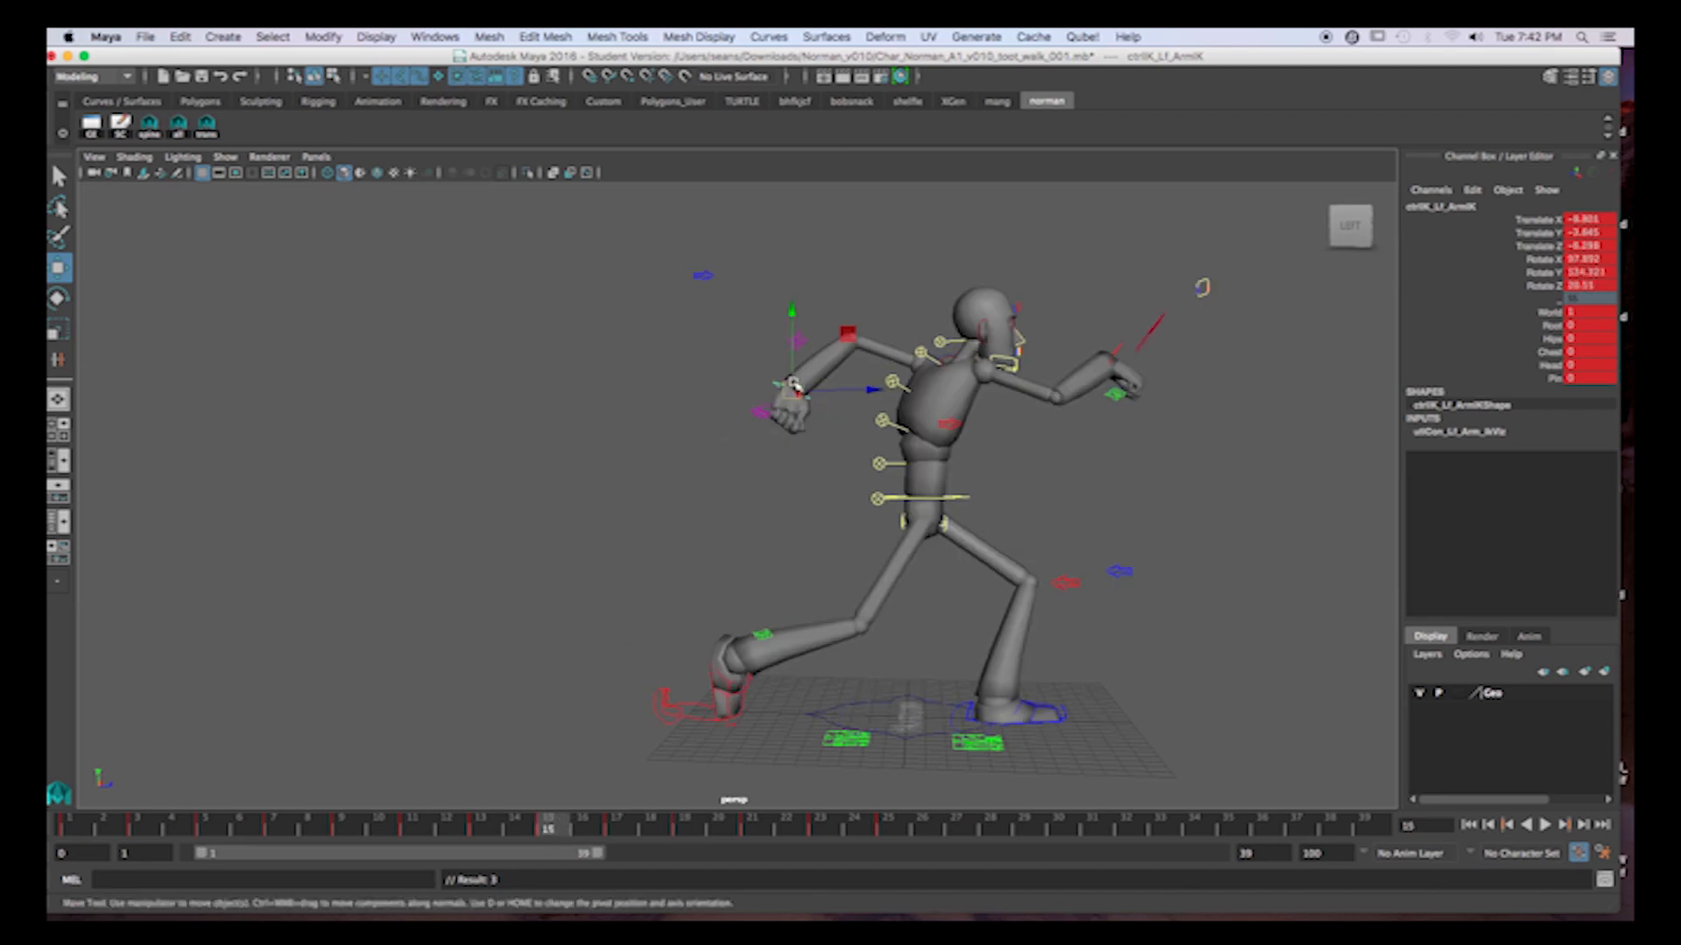
key(period)
drag(814, 394, 822, 389)
key(s)
key(comma)
key(comma)
key(period)
key(period)
key(period)
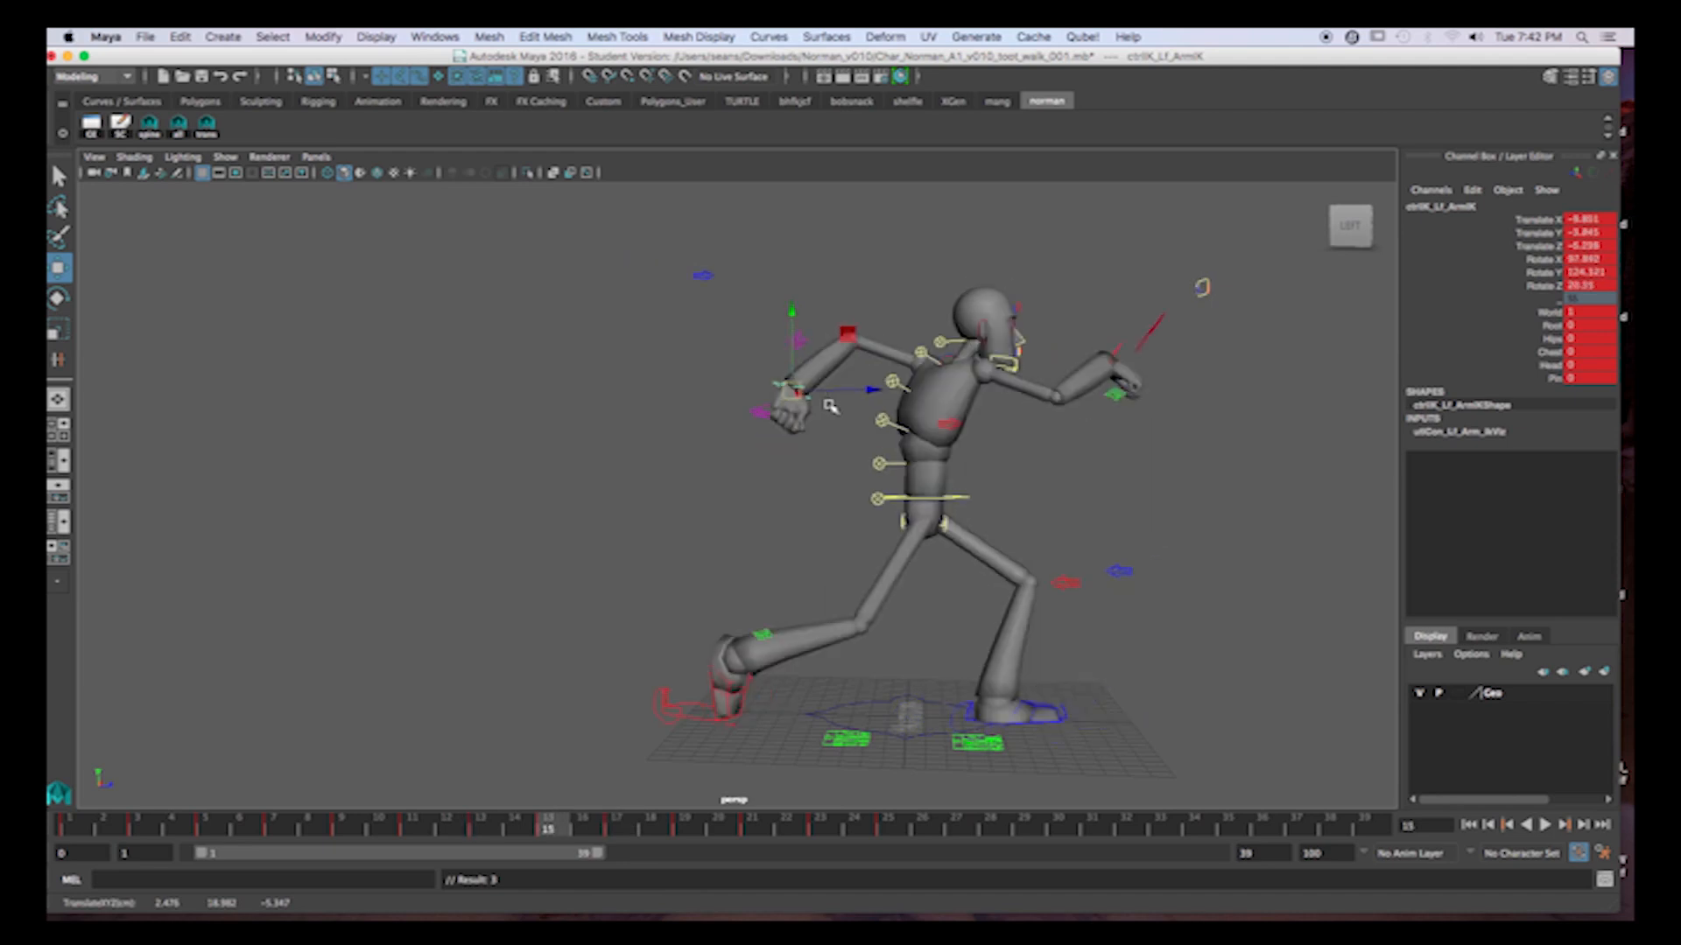
Raise the left hand slightly at frame 19, move it forward and down at frame 21, and key the control there.
drag(849, 464, 841, 437)
key(period)
drag(939, 493, 1017, 534)
key(s)
Move the left hand farther forward at frame 25 and check the loop back to frame 1.
key(period)
key(period)
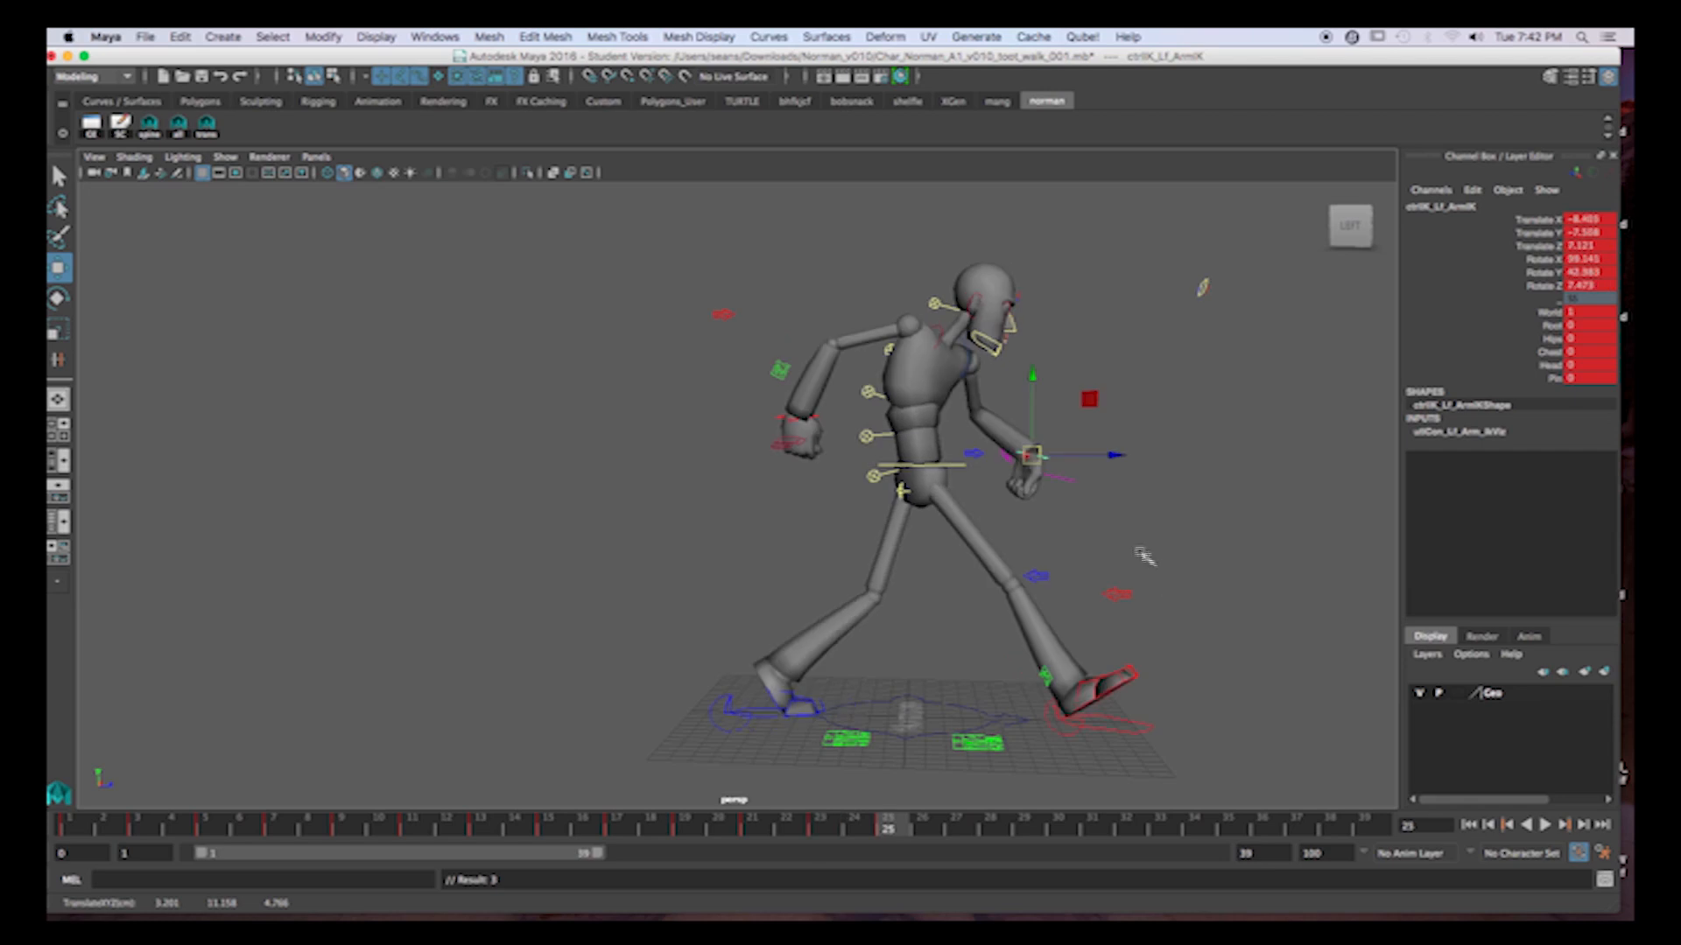
drag(1115, 456, 1157, 460)
key(period)
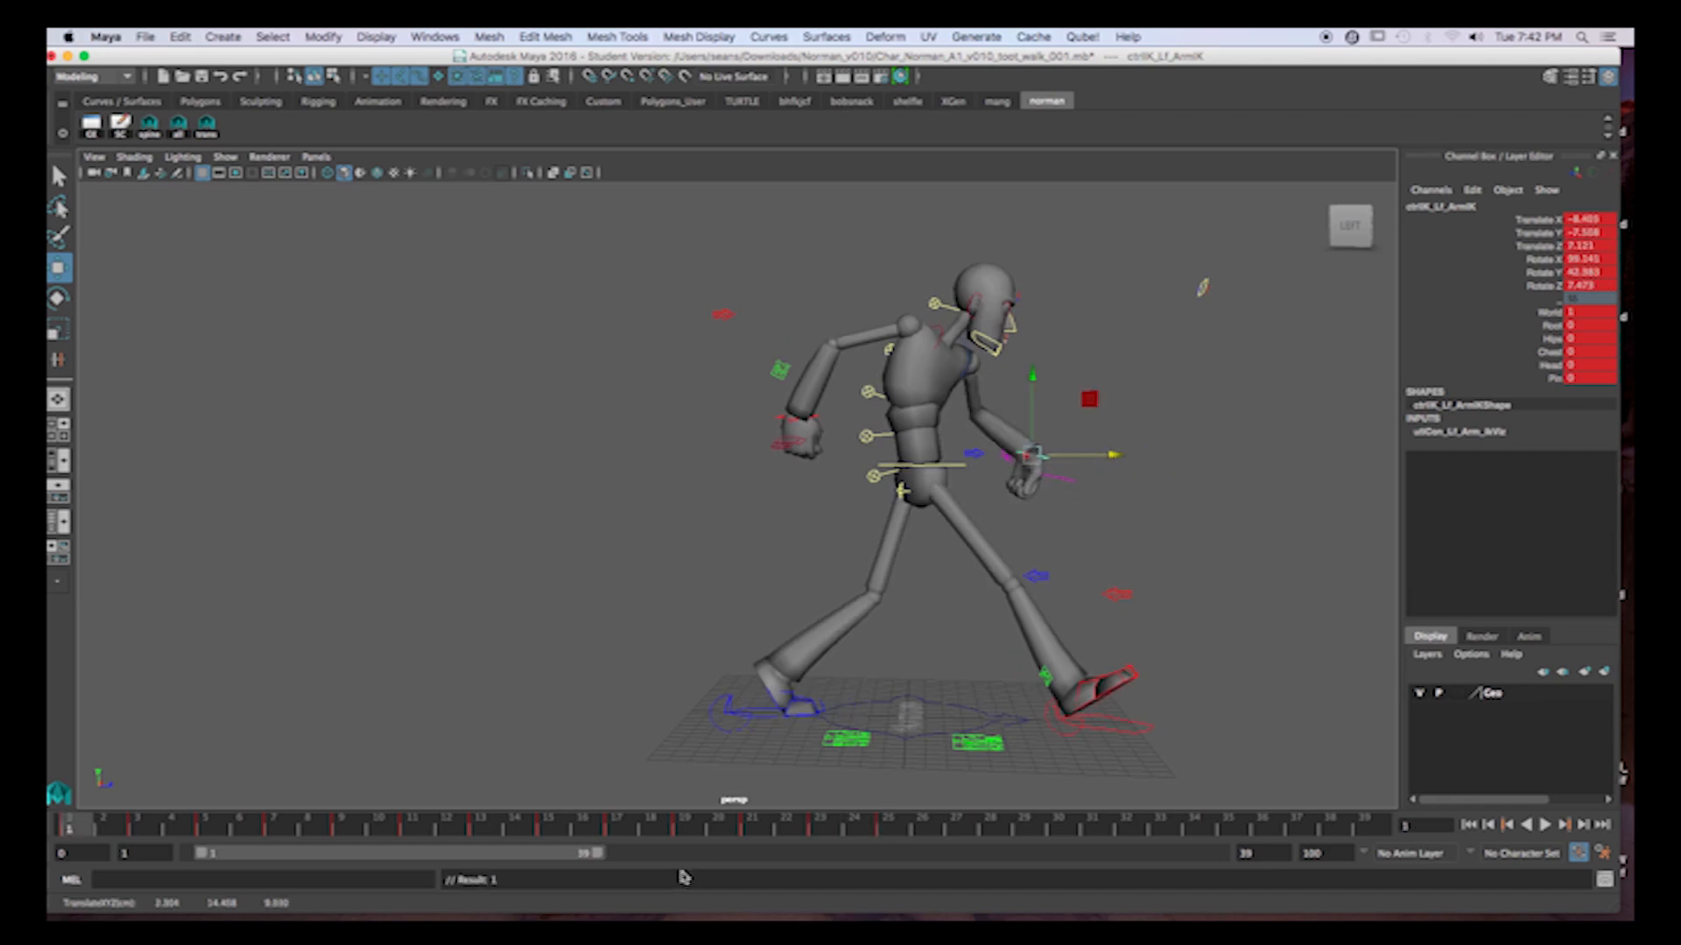
Copy the left arm control's frame 25 pose to frame 1 and key it so the loop matches.
click(889, 828)
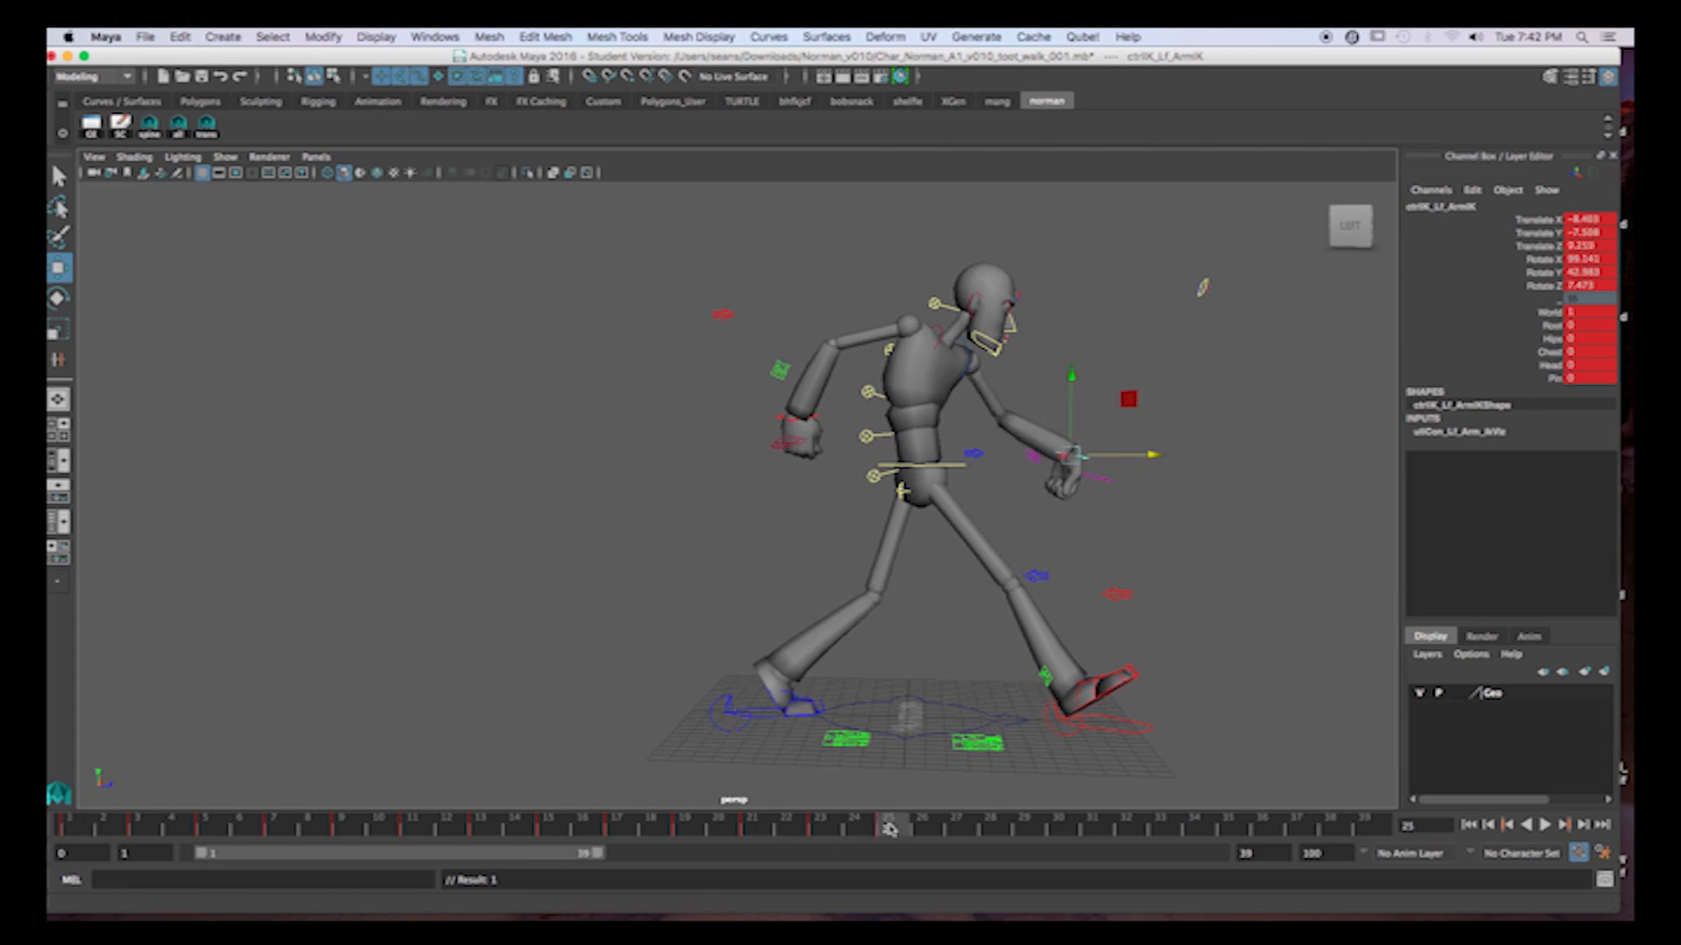
click(70, 827)
key(s)
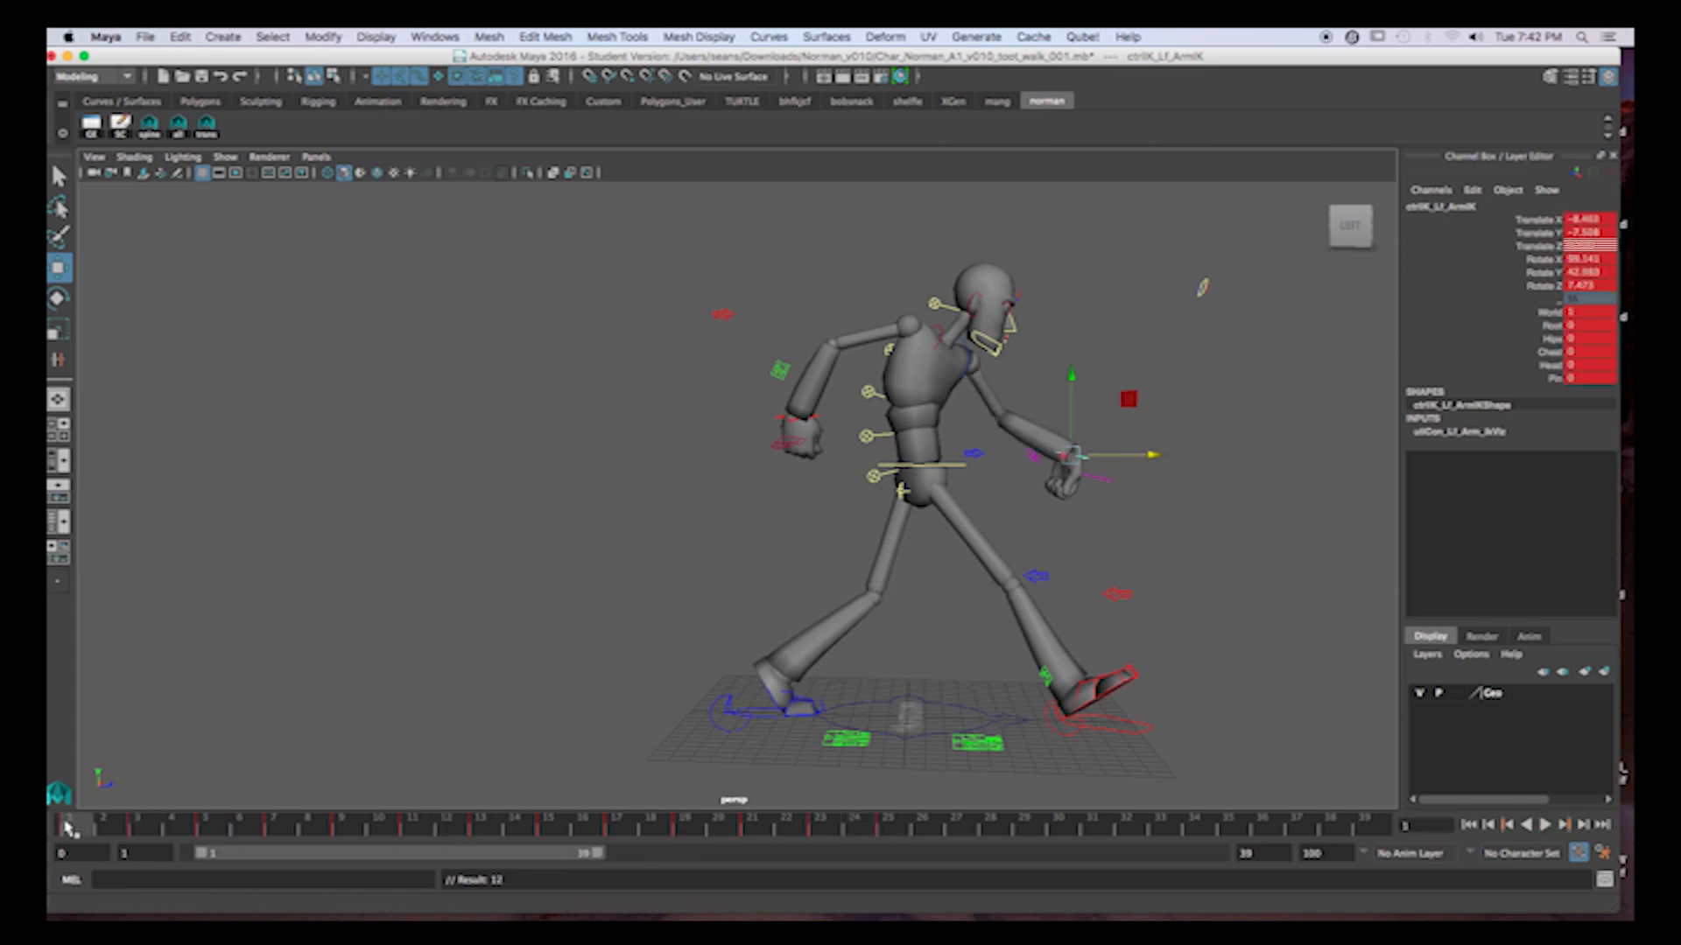
Move the left hand farther forward at frame 3 and shift it back and down at frame 5.
key(period)
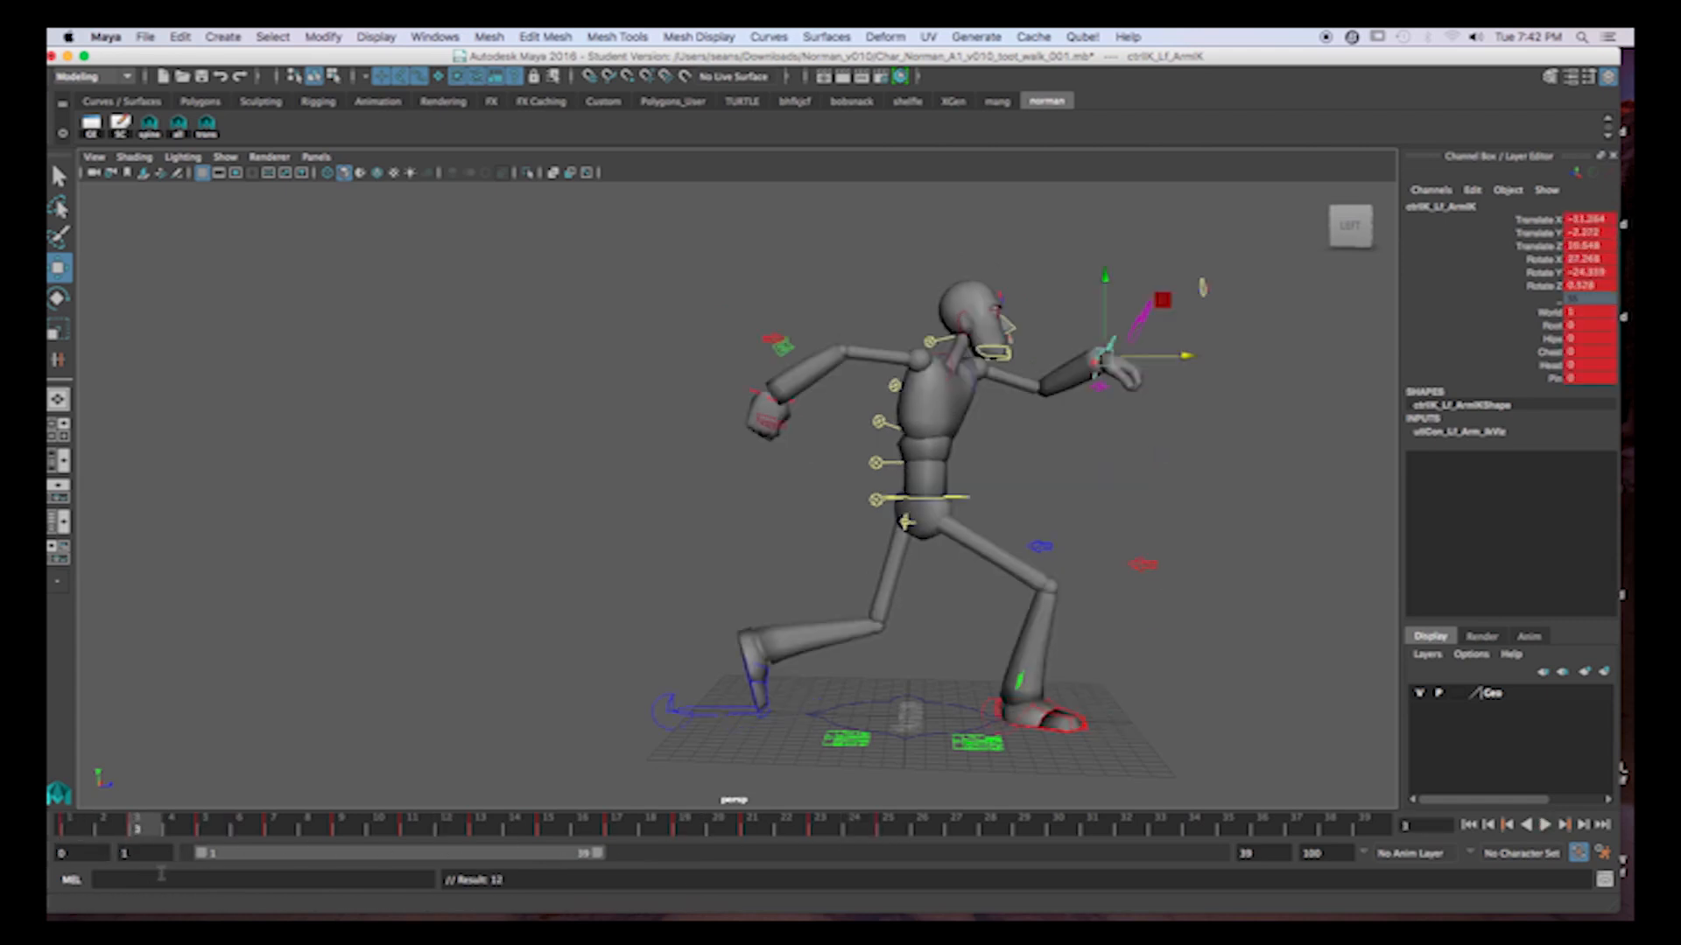
drag(1181, 359, 1206, 360)
key(period)
drag(1144, 458, 1096, 482)
Step back and forth through the keys around frame 1 to examine the left hand's arc across the loop.
key(comma)
key(period)
key(comma)
key(comma)
key(comma)
key(period)
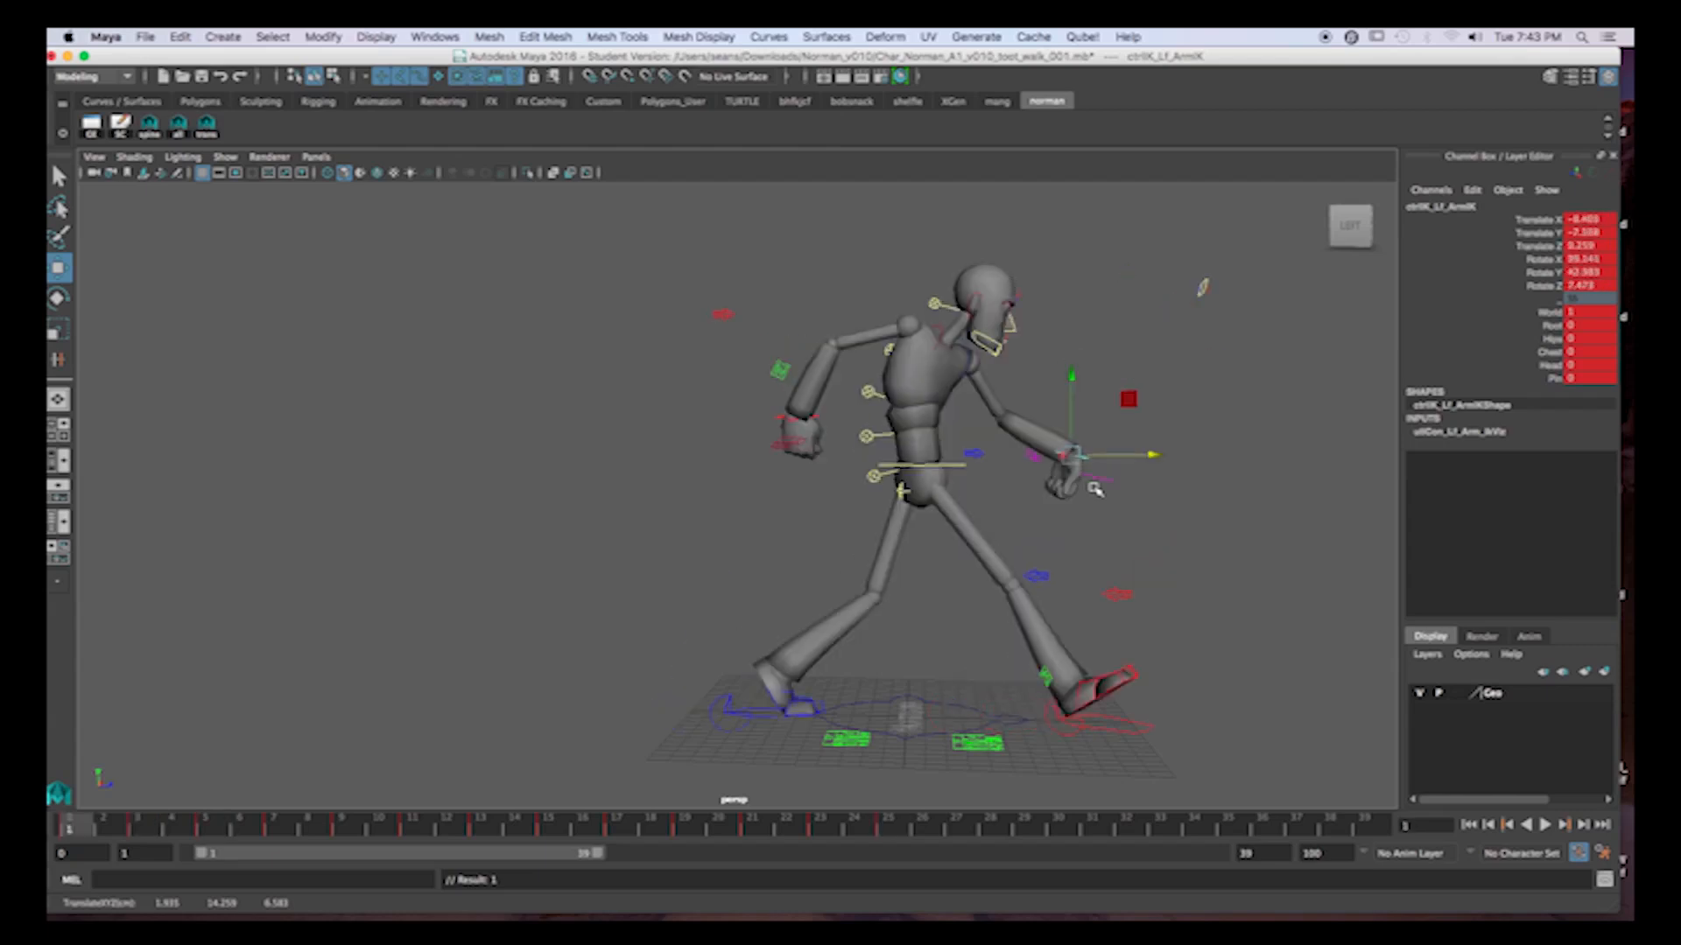
key(comma)
key(comma)
key(comma)
key(period)
key(period)
key(period)
key(period)
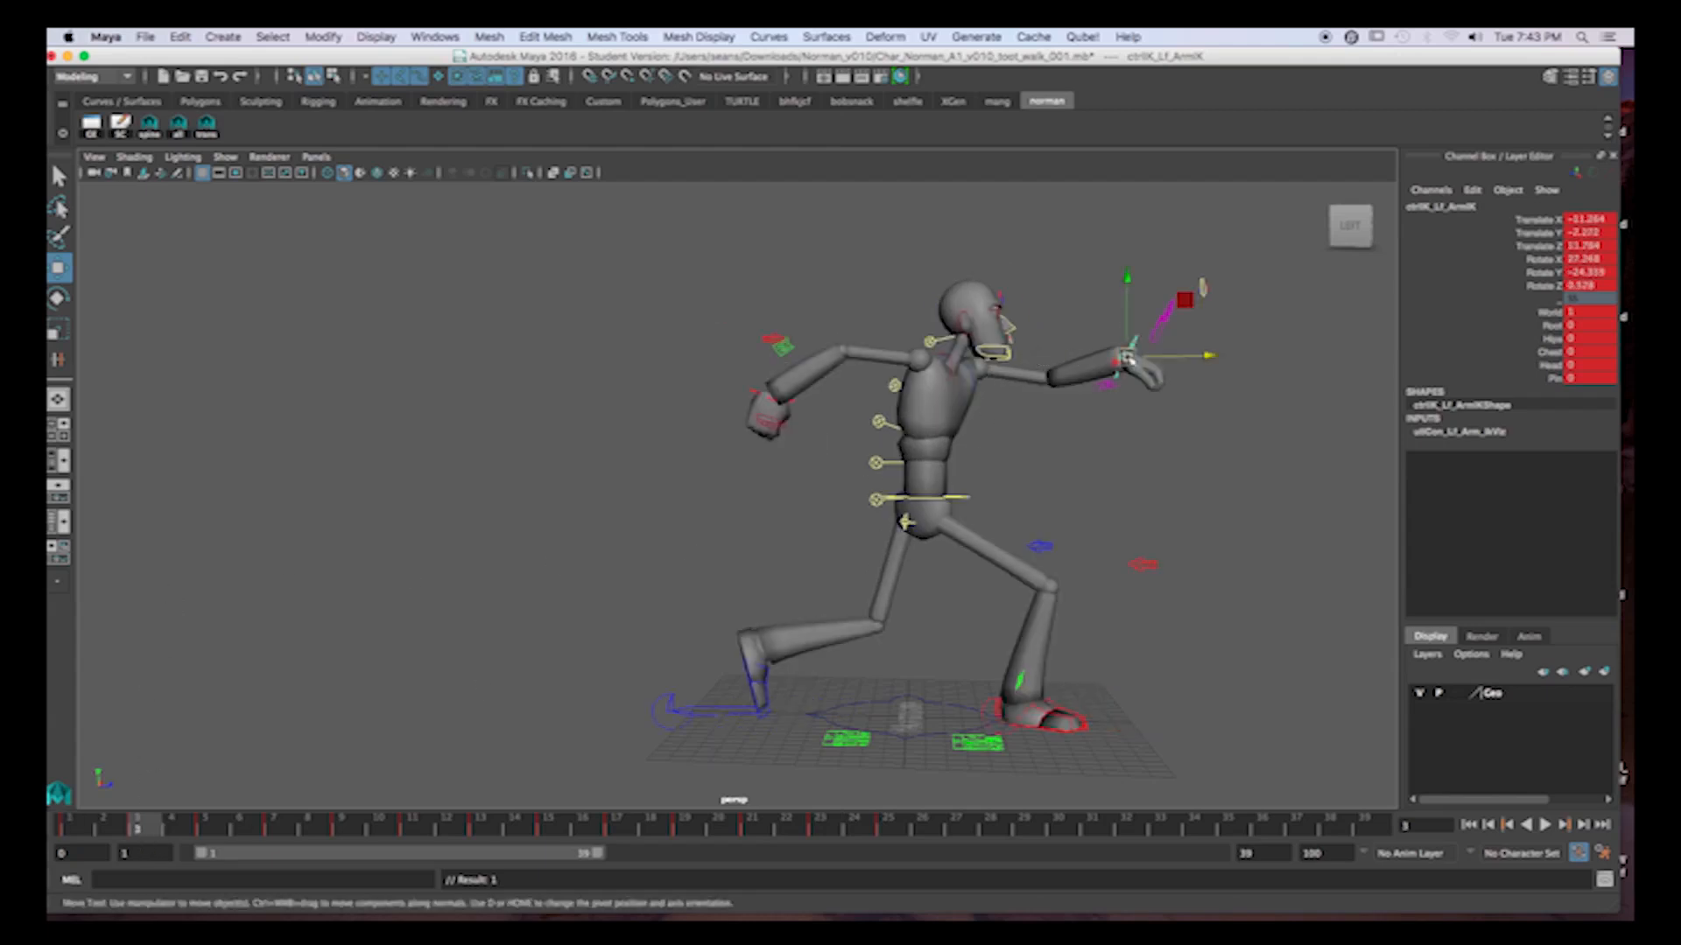
Move the left hand slightly back and down at frame 3, and raise it at frame 5.
drag(1129, 357, 1119, 375)
key(period)
drag(1070, 451, 1090, 412)
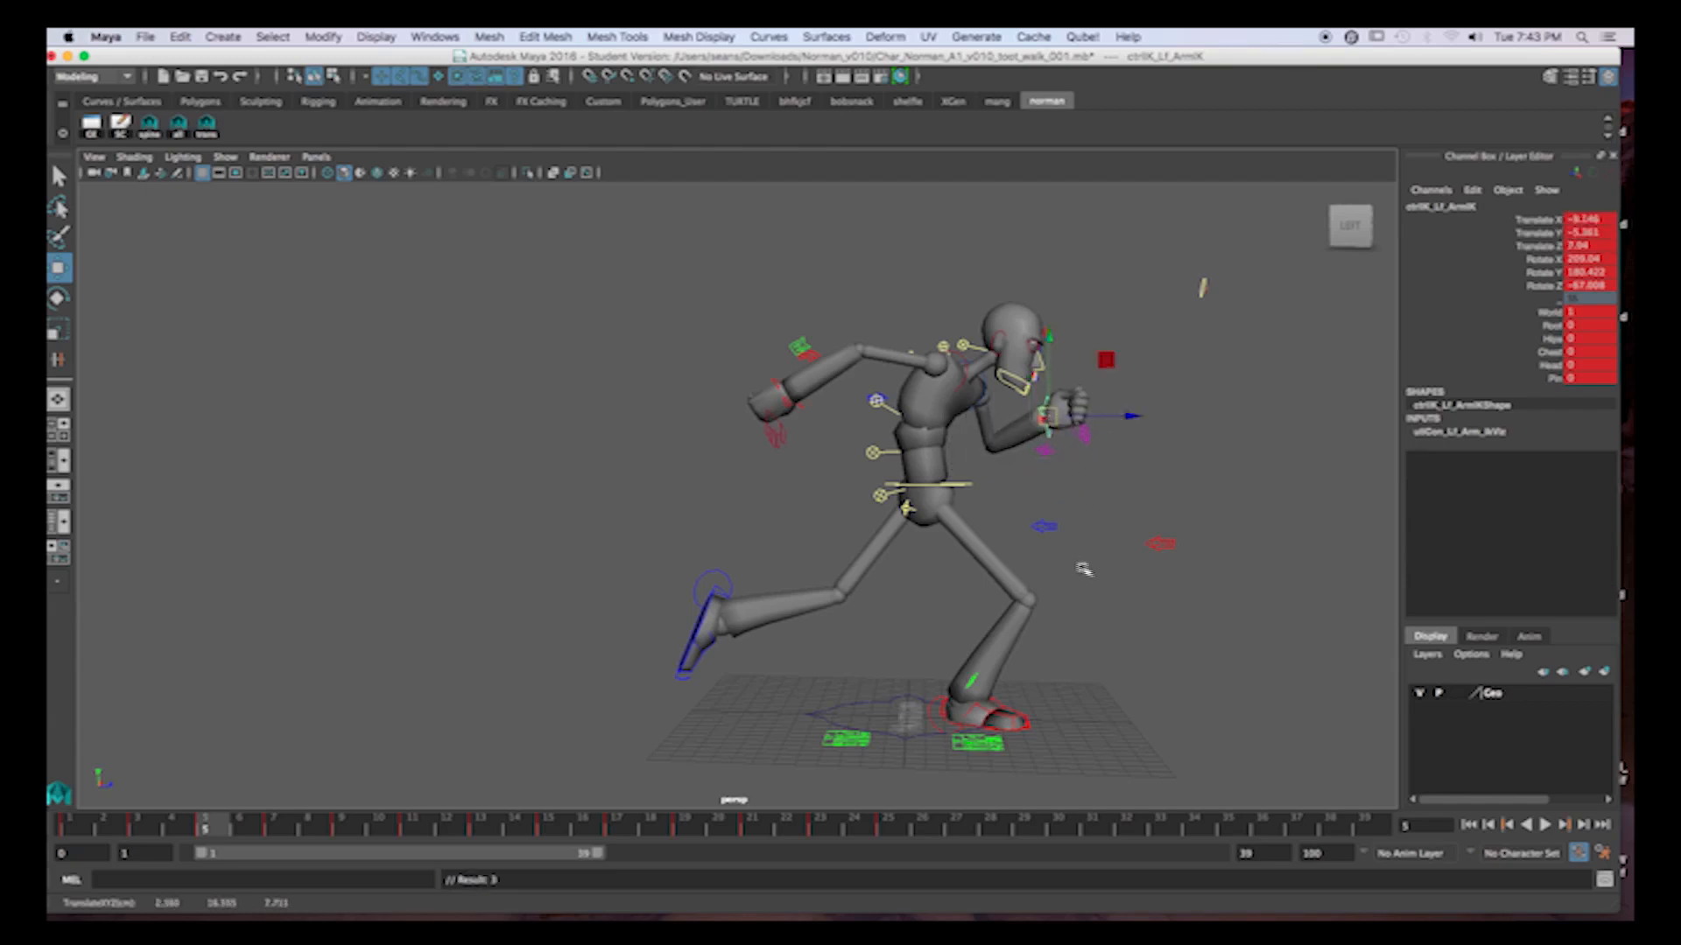
Reposition the left elbow's pole vector control lower at frame 5 to correct the bend of the arm.
click(1042, 525)
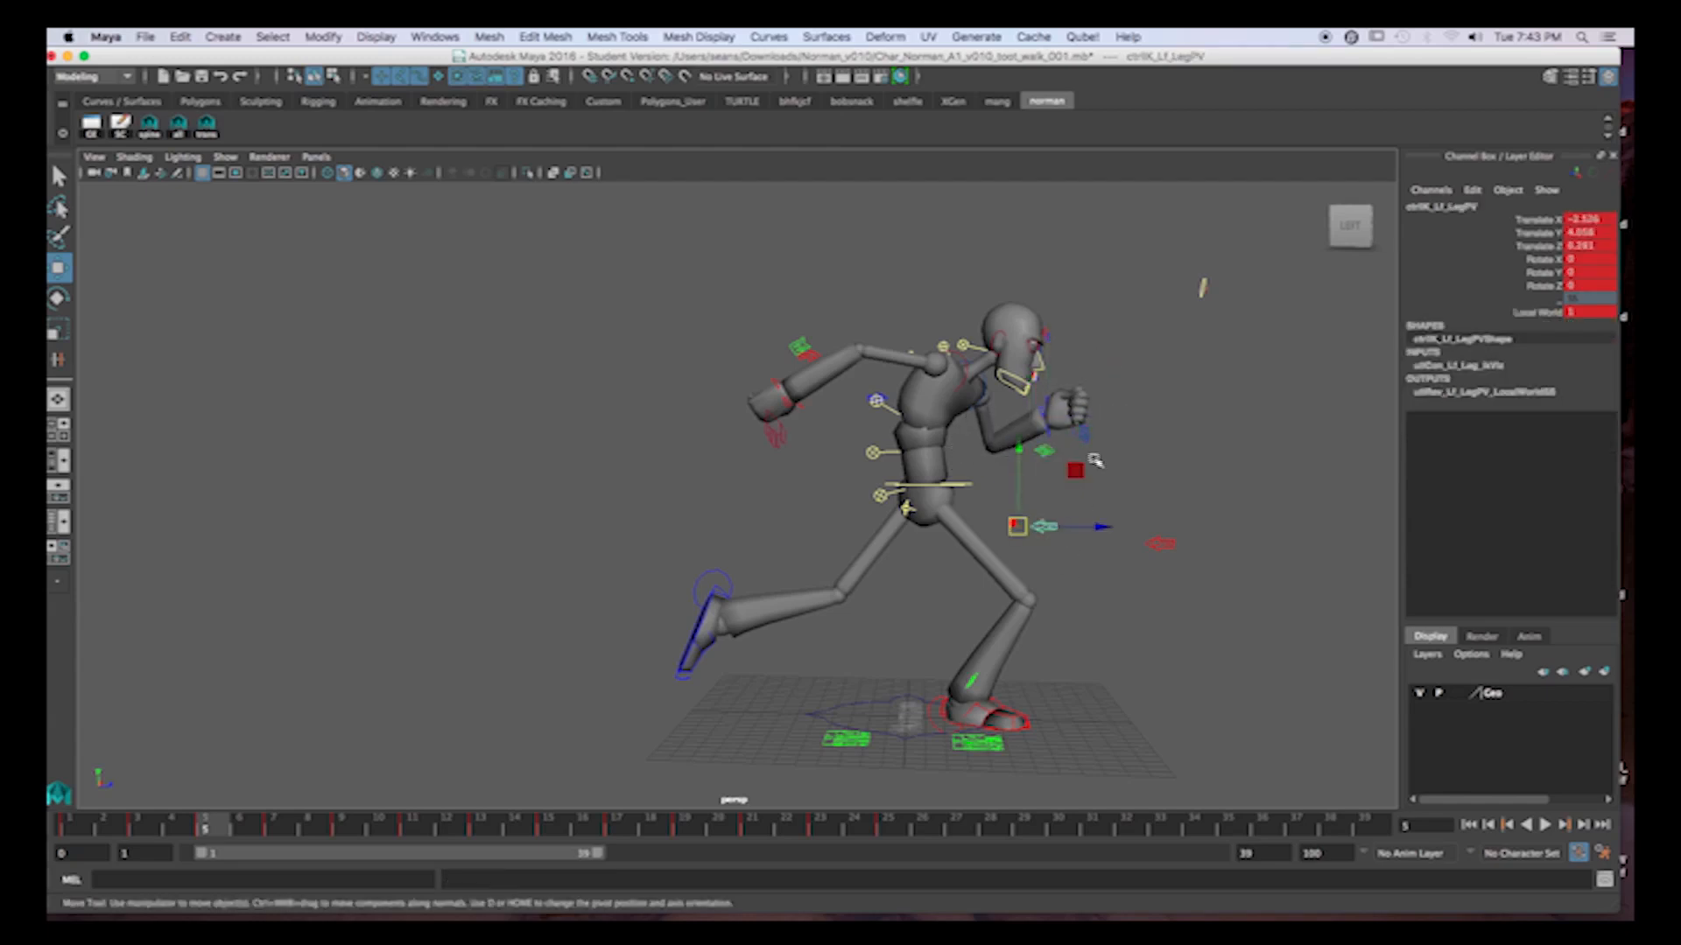
alt+drag(1134, 464, 950, 476)
click(1187, 474)
alt+drag(1187, 475, 1096, 498)
click(934, 399)
alt+drag(937, 398, 1060, 567)
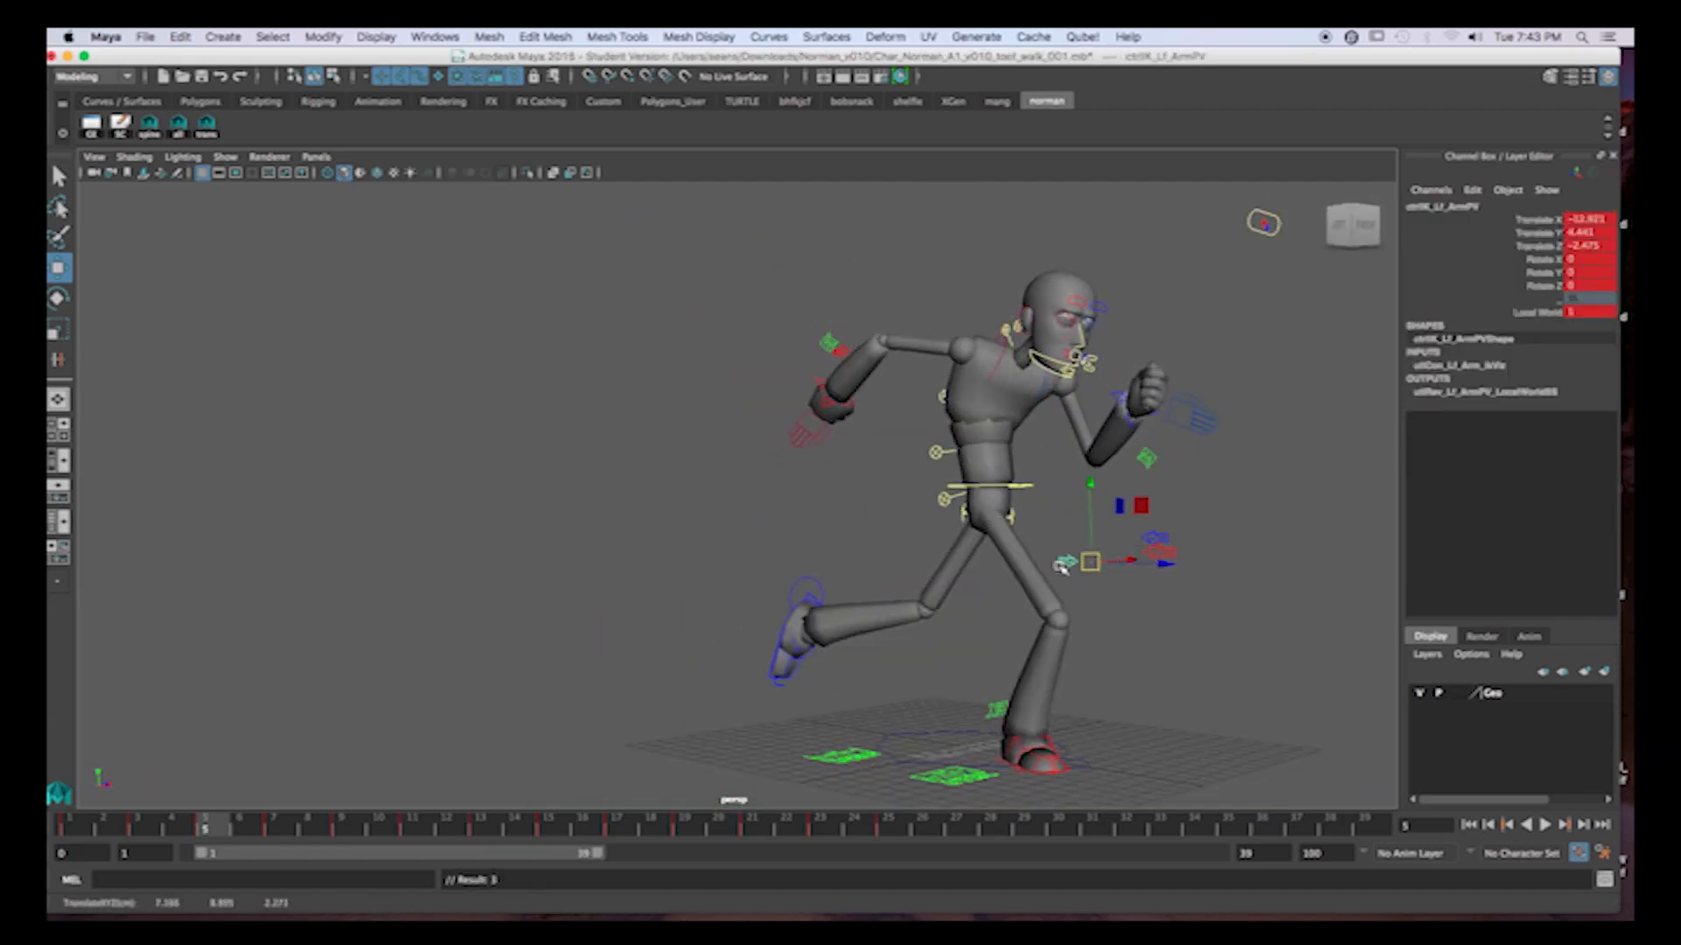
Raise the left hand at frame 7 so it follows the swing's arc.
click(288, 831)
alt+drag(1154, 492, 864, 505)
click(462, 556)
alt+drag(464, 559, 463, 516)
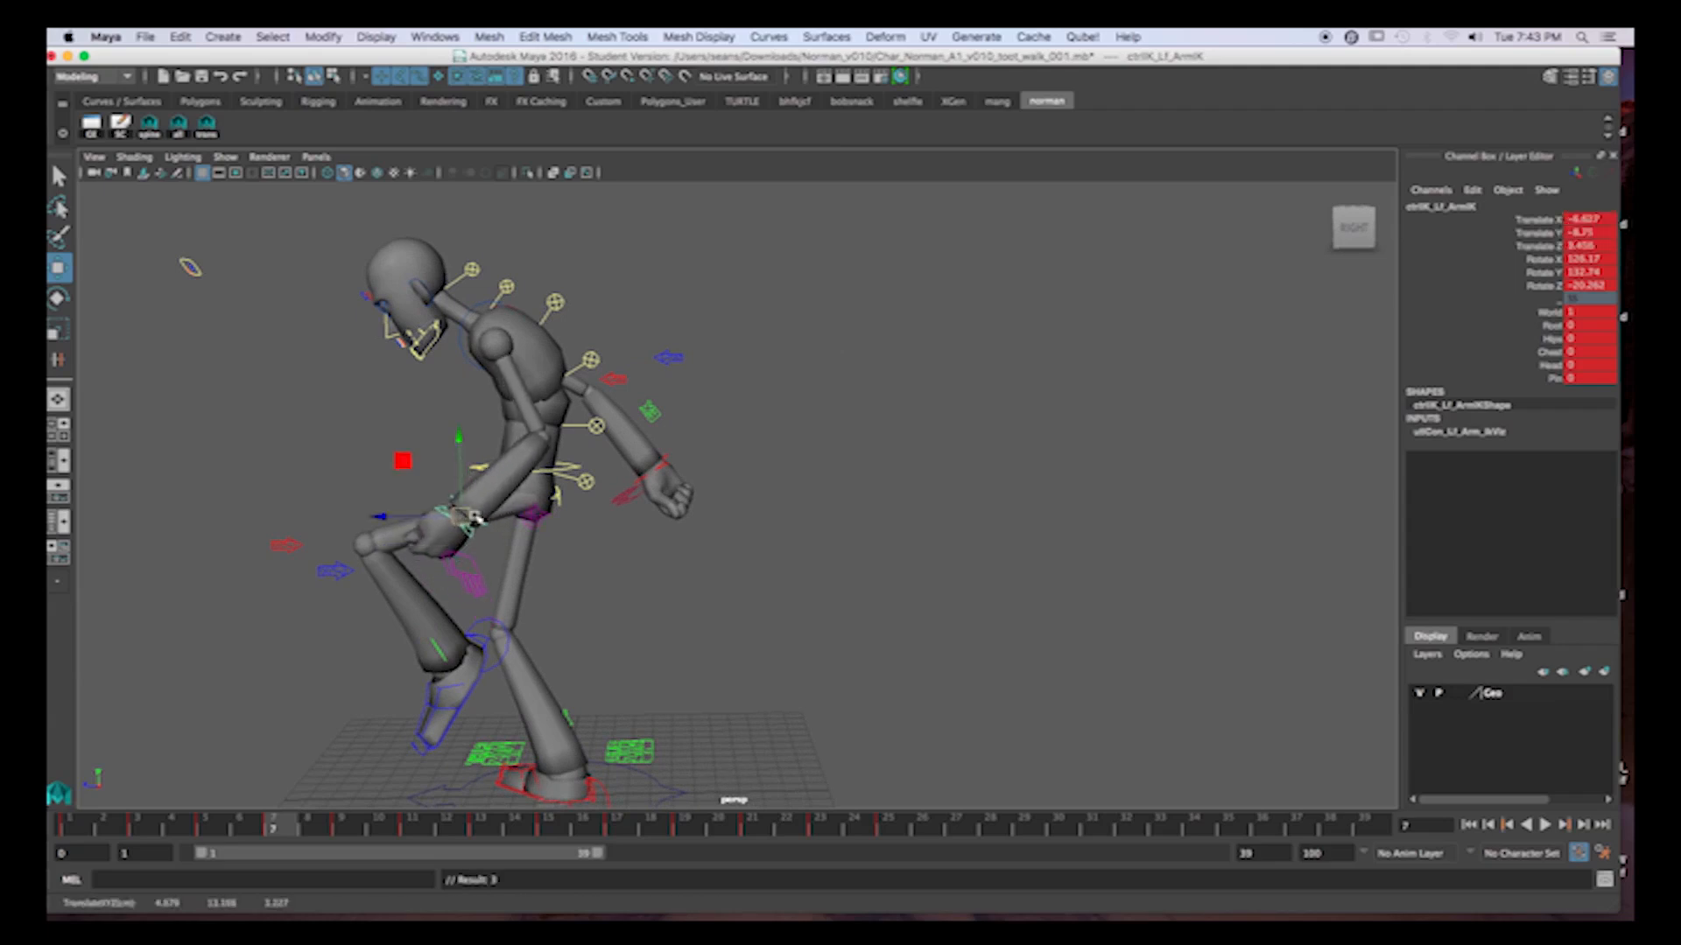
Rotate the left wrist at frame 7 and shift the hand slightly outward from the body.
key(e)
drag(542, 474, 552, 503)
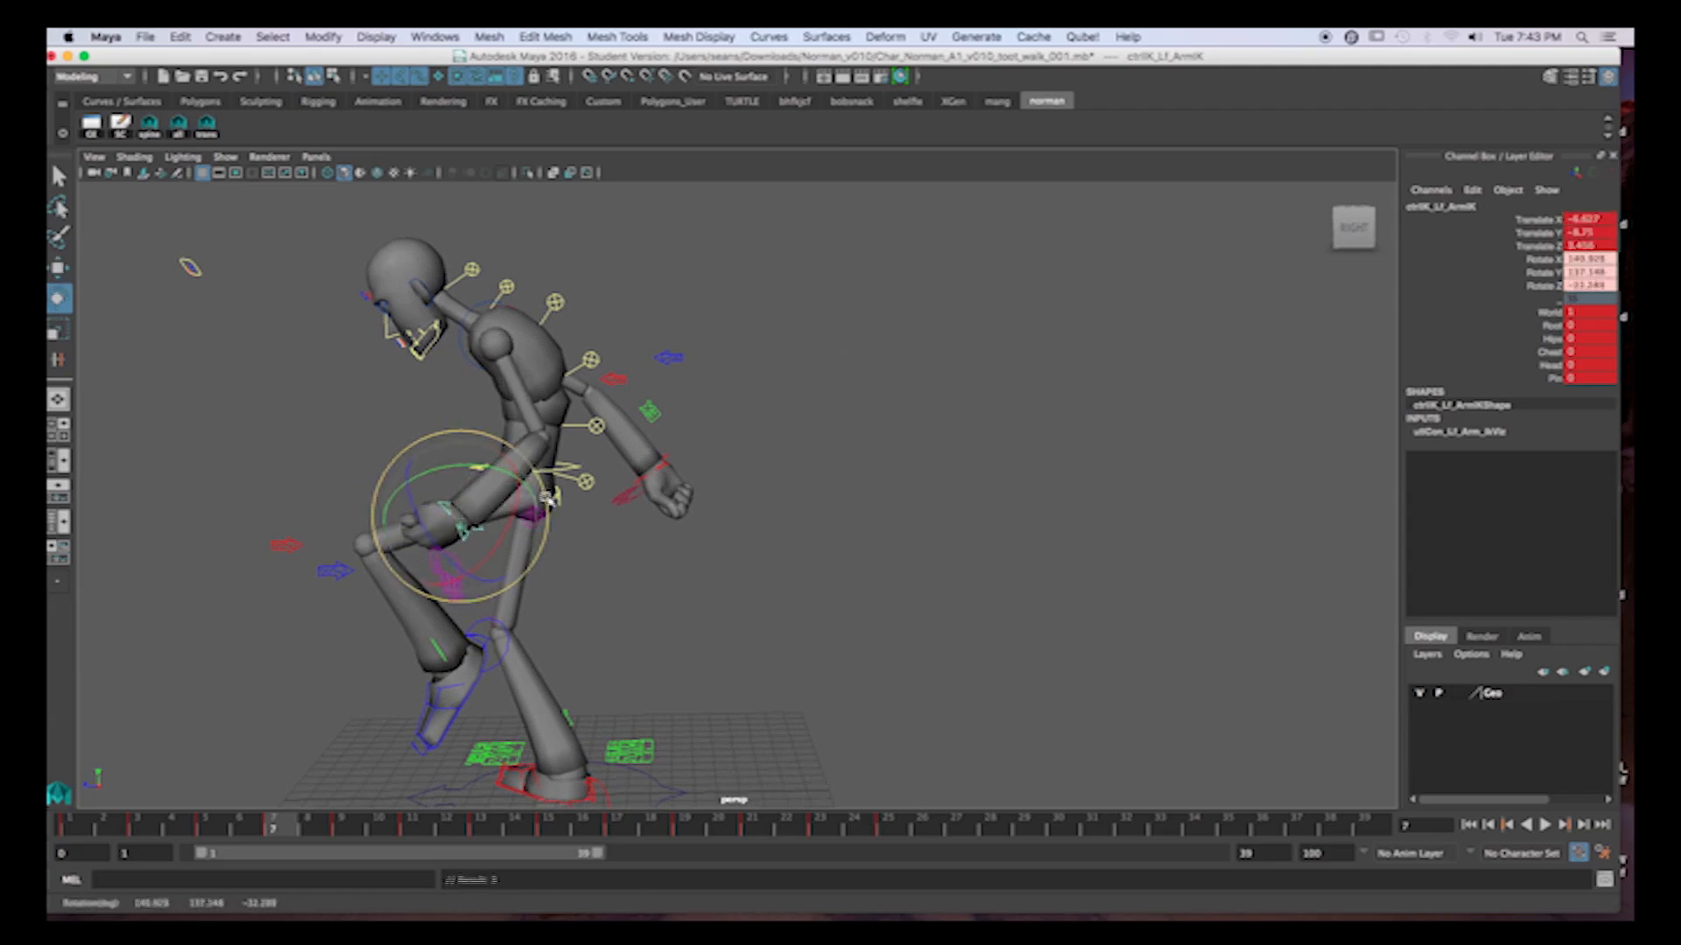
alt+drag(477, 608, 683, 592)
key(w)
drag(965, 527, 976, 526)
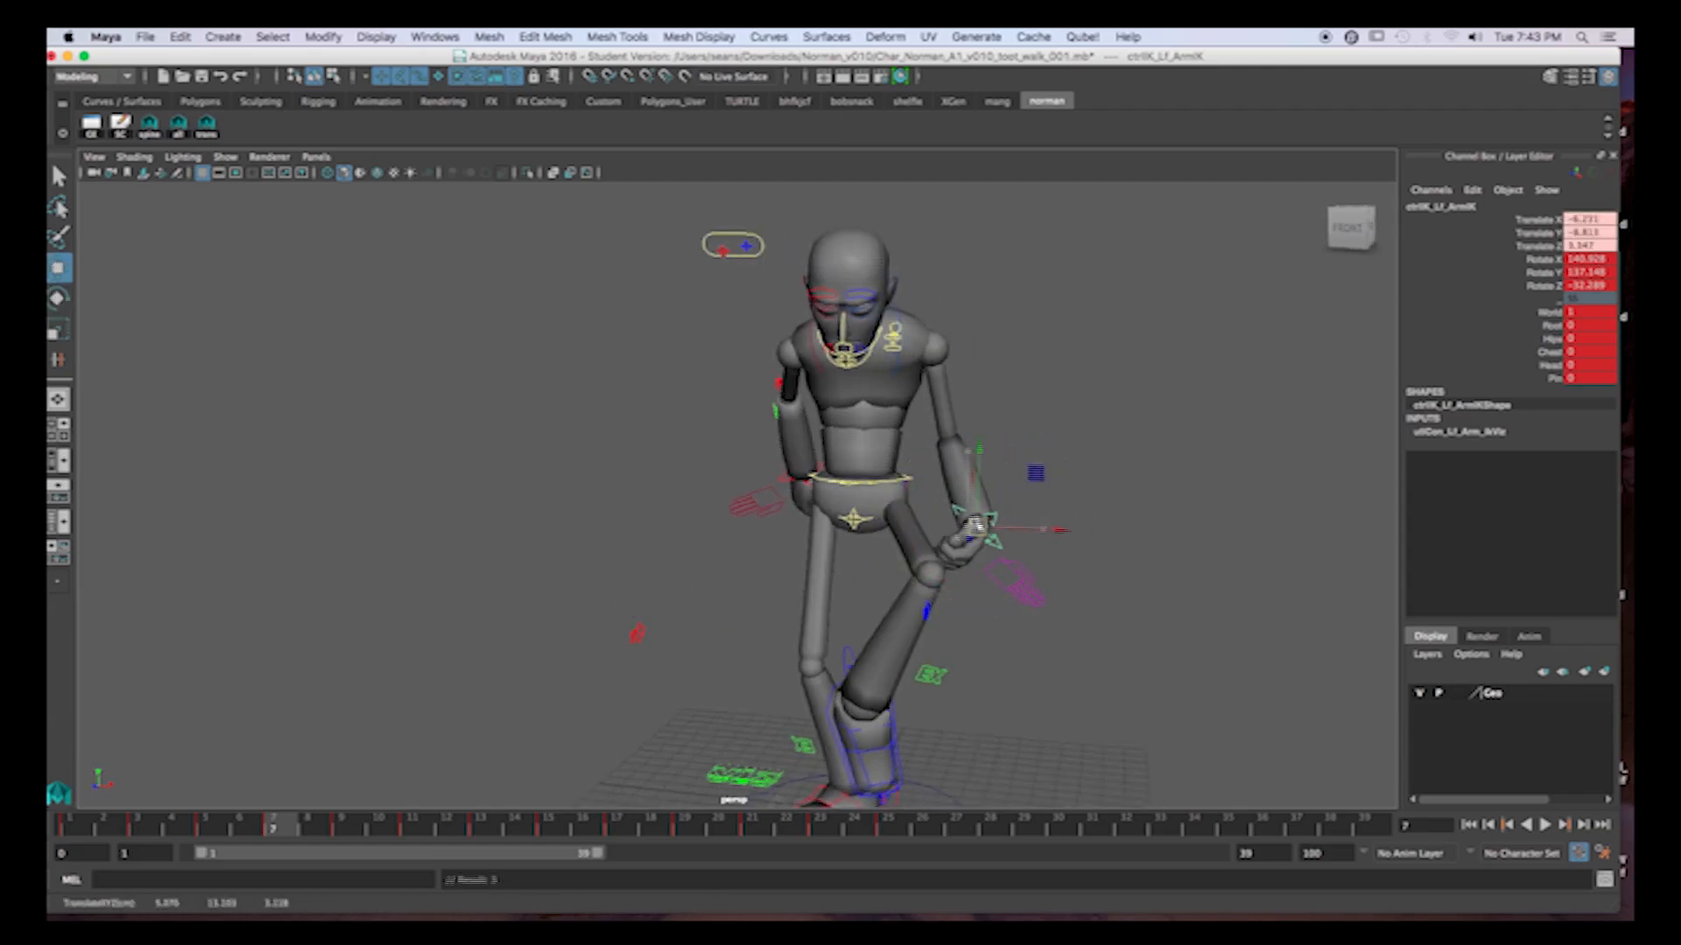
Scrub through the walk cycle in side view to examine the left arm's swing up to frame 18.
scroll(982, 653, down, 5)
click(864, 574)
alt+drag(864, 575, 983, 595)
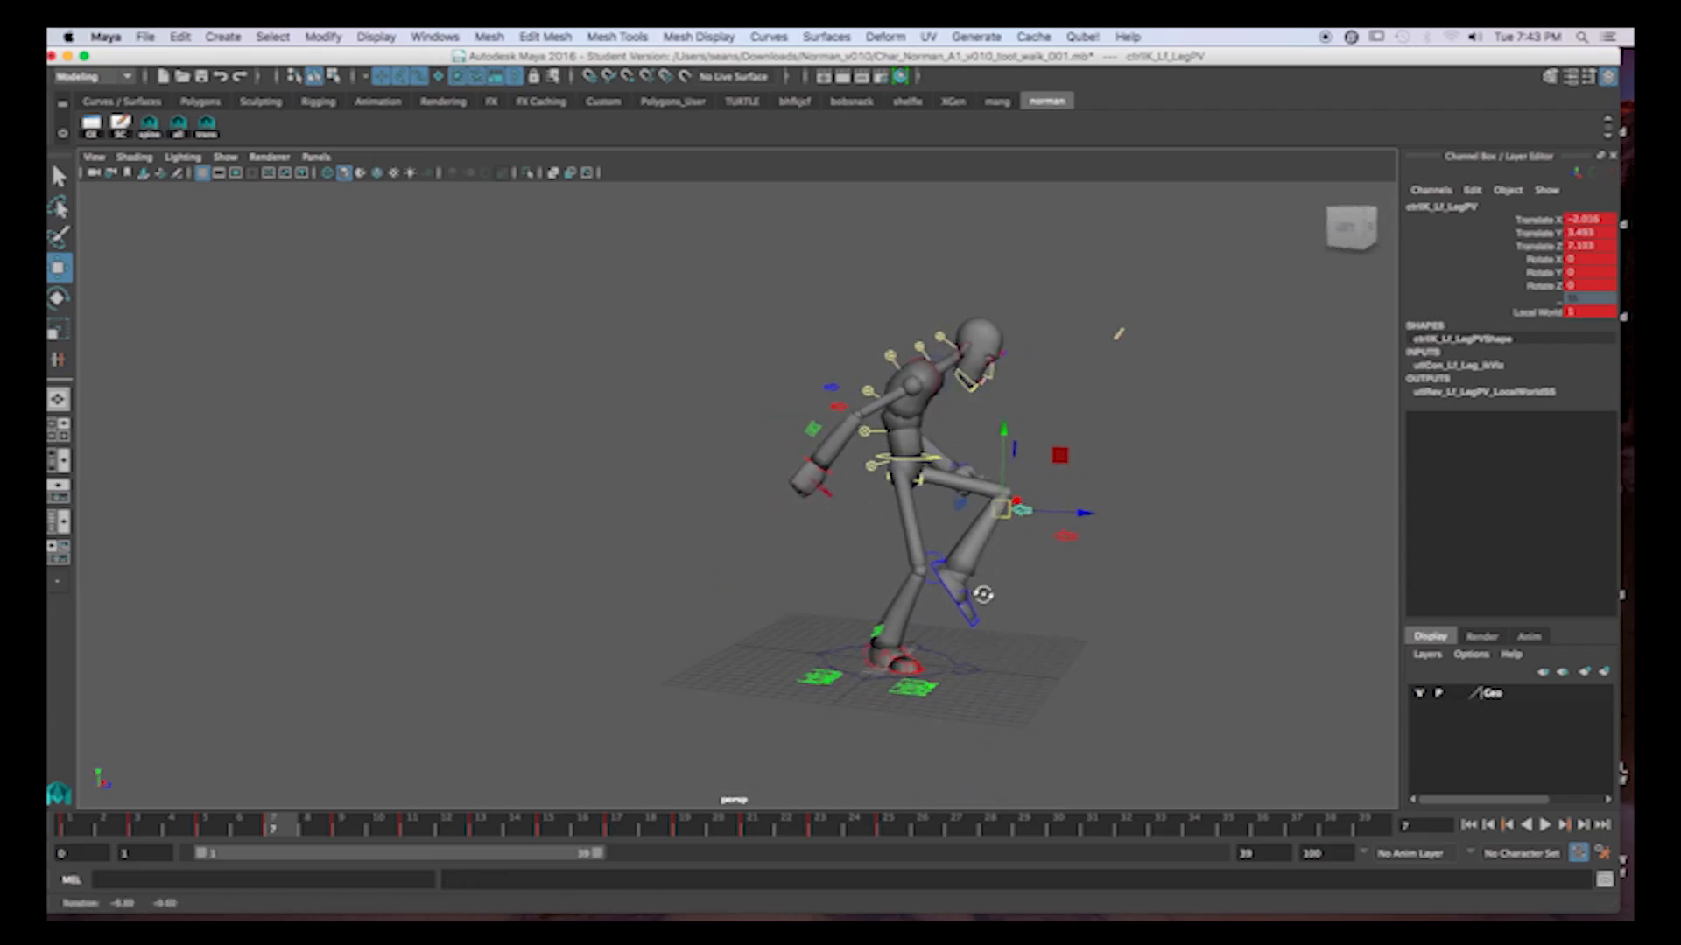
click(351, 827)
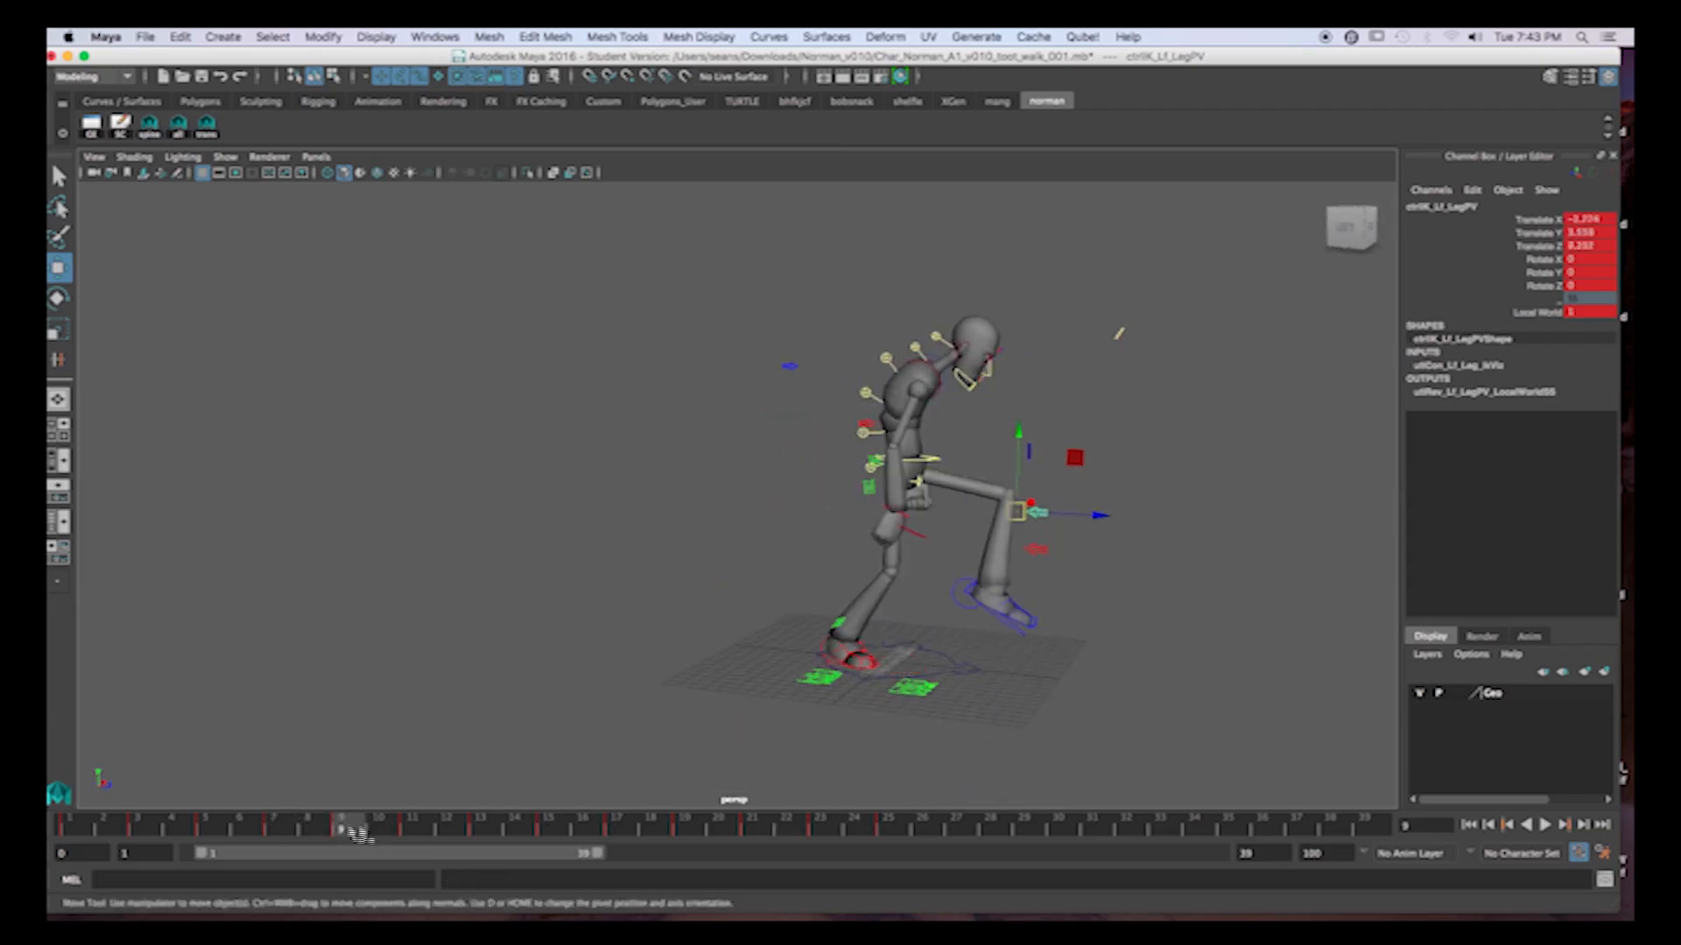
alt+drag(718, 619, 595, 727)
drag(100, 828, 562, 772)
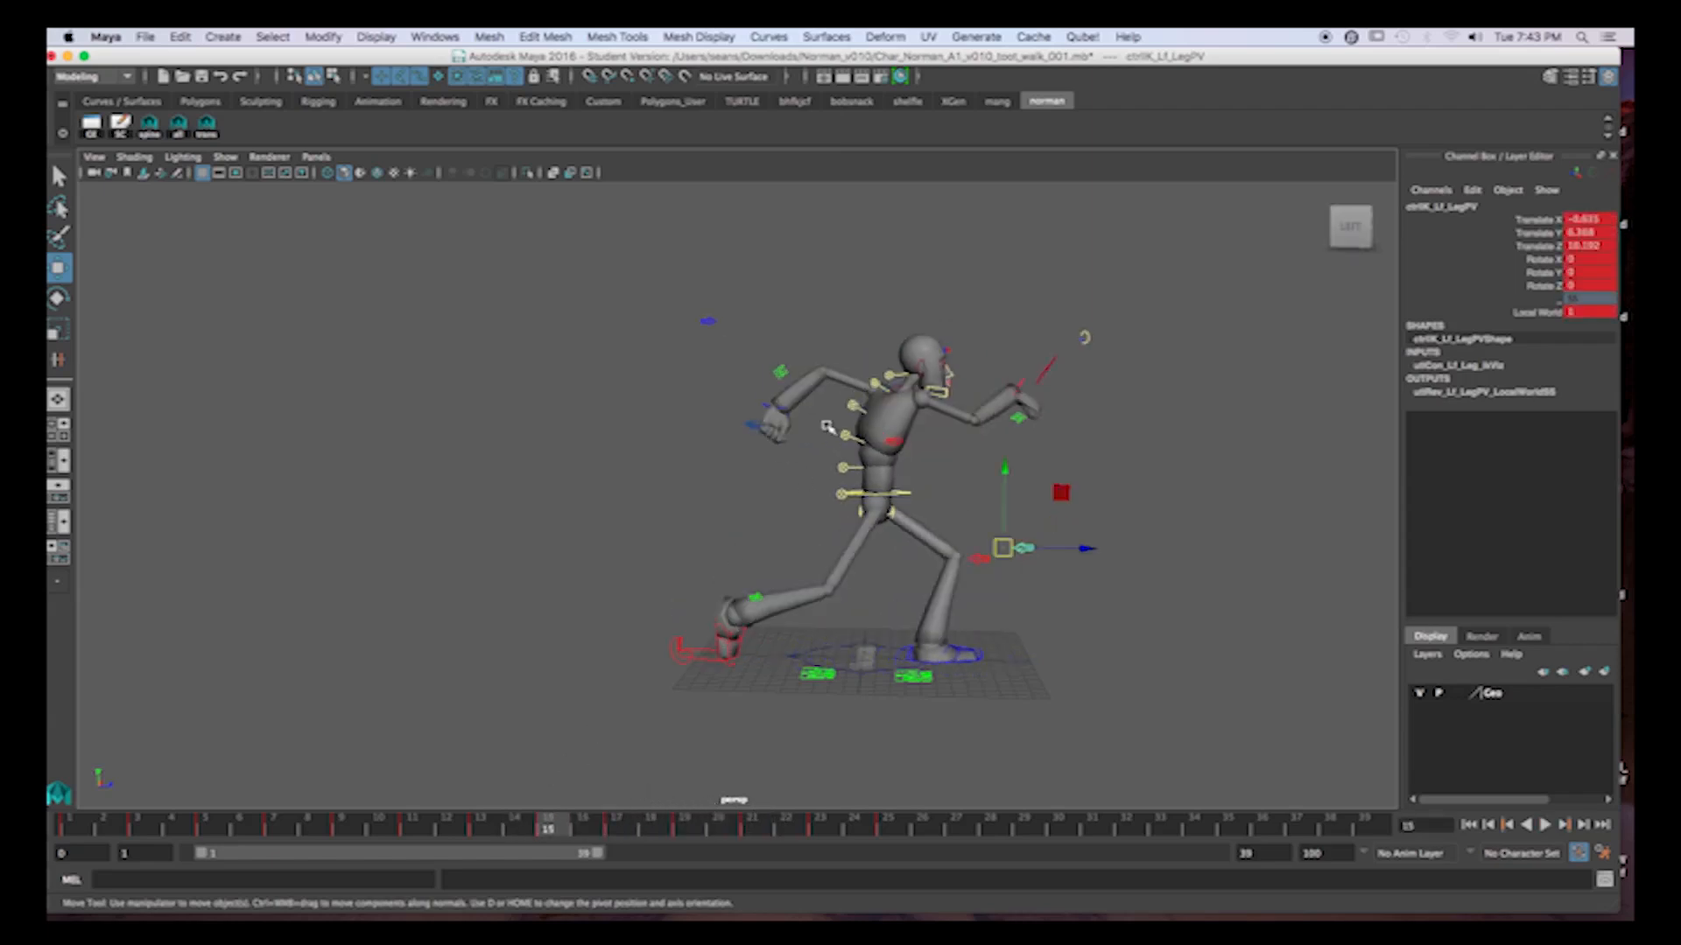
click(781, 404)
click(207, 835)
drag(207, 834, 655, 853)
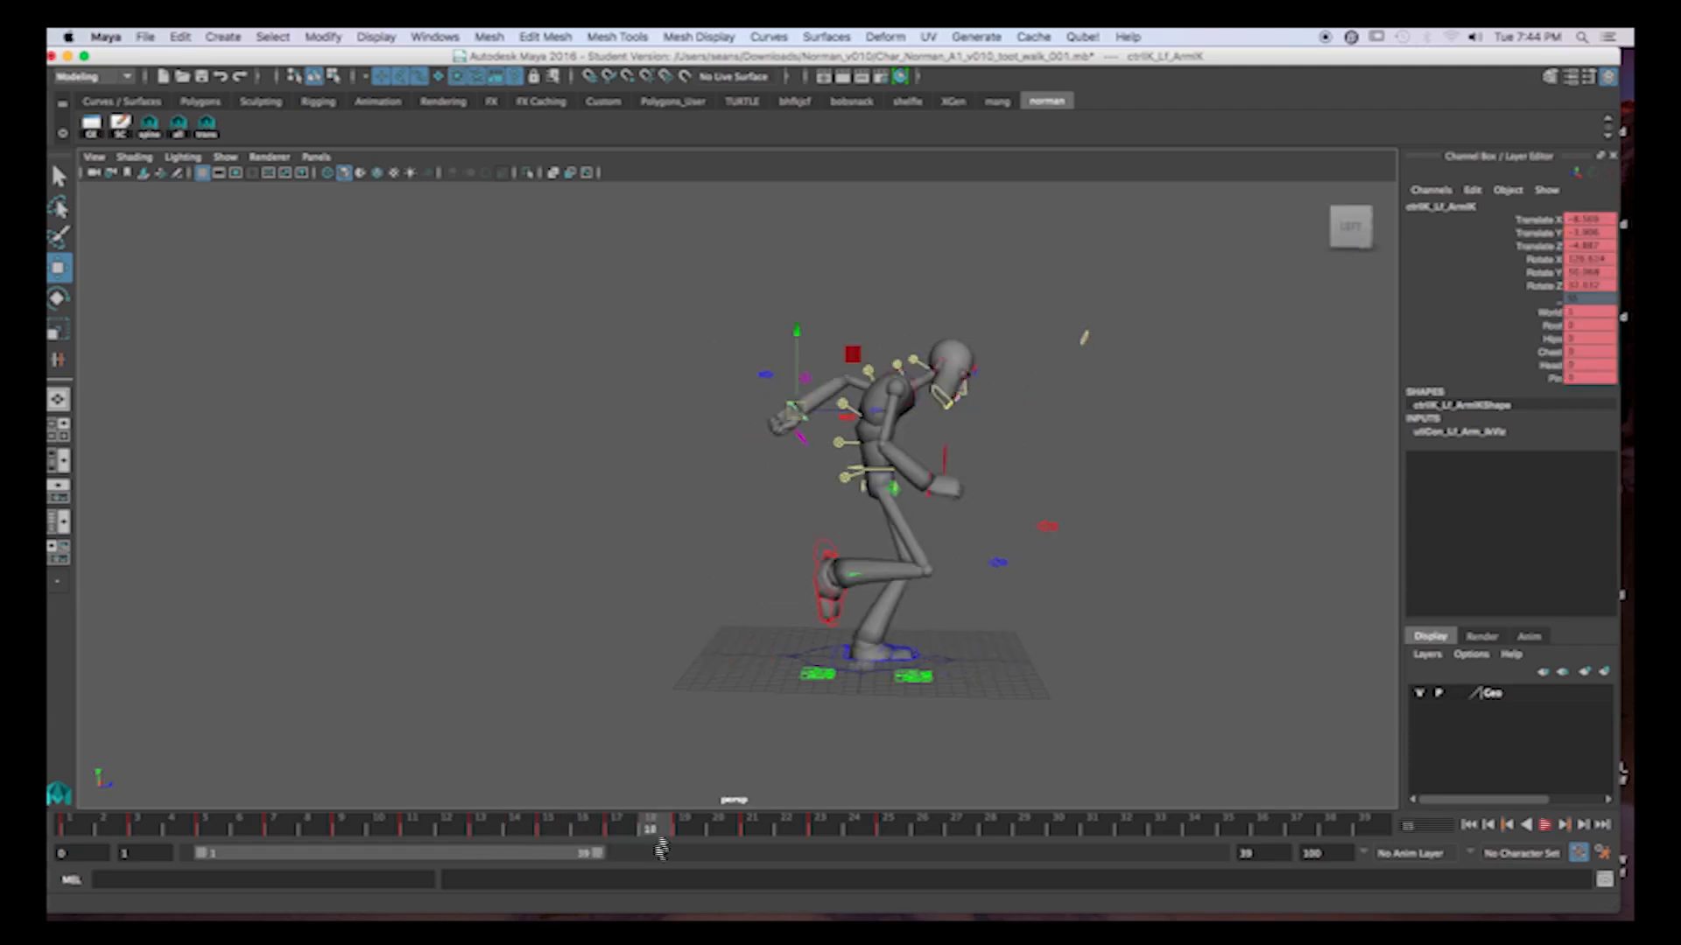
Compare the left hand's position at frames 13 and 15, lower it slightly at frame 15, and key the arm control.
click(878, 412)
mouse_move(553, 833)
mouse_down()
mouse_move(616, 831)
mouse_move(553, 832)
mouse_up()
click(489, 833)
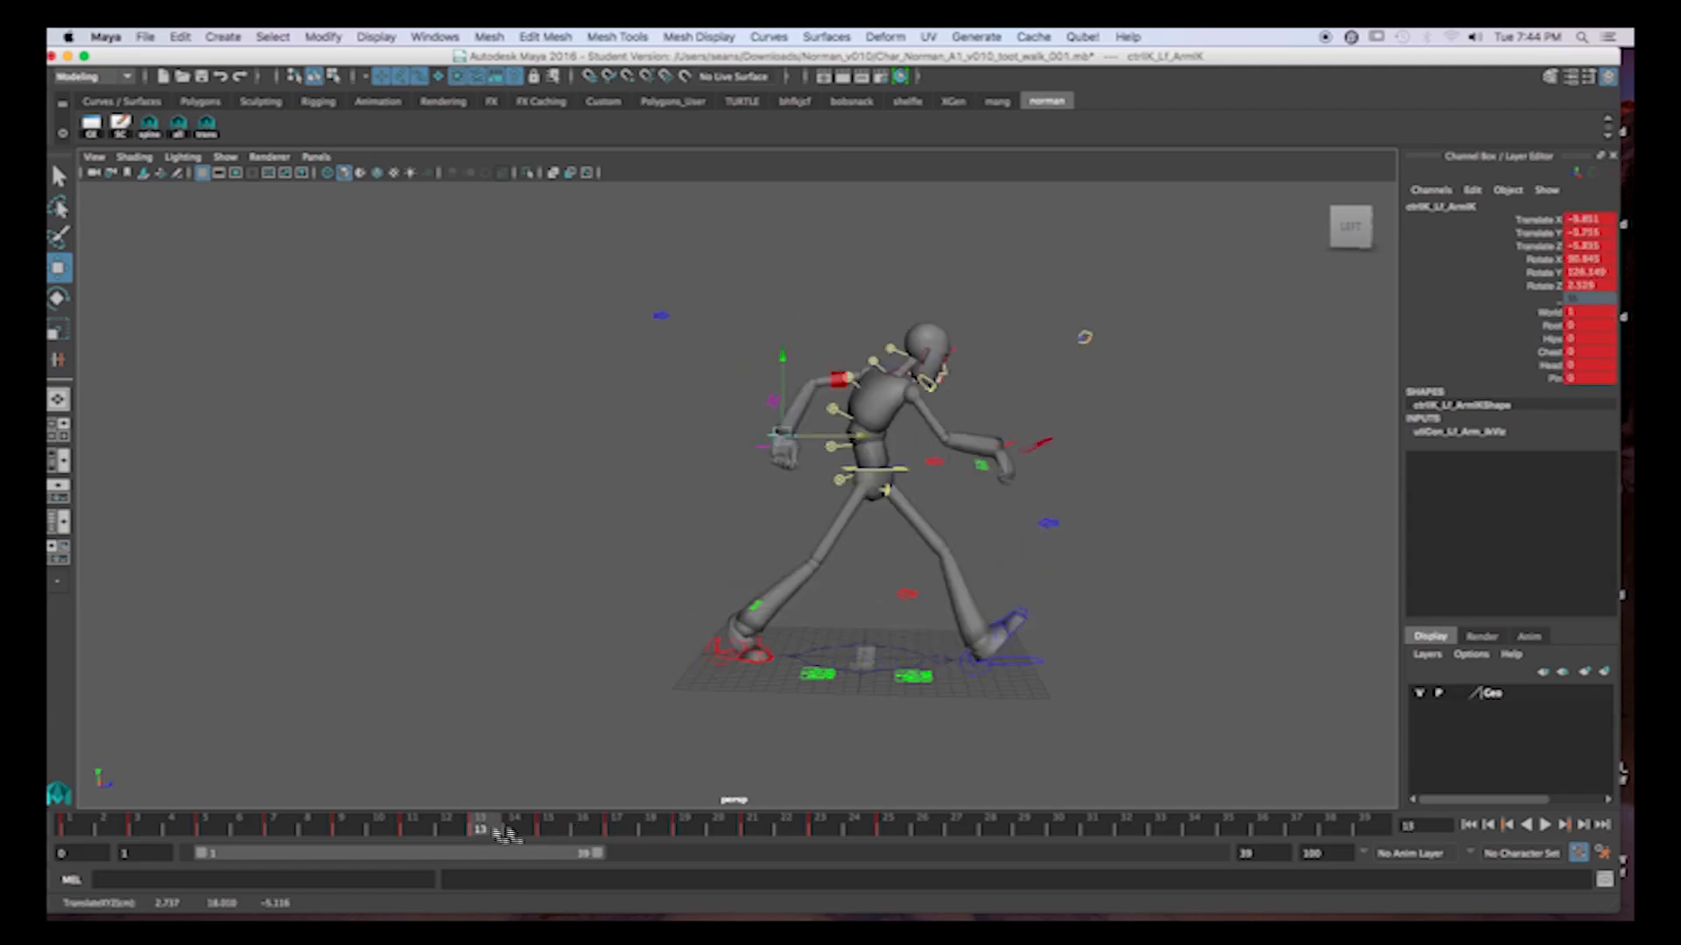
click(548, 828)
drag(778, 331, 778, 348)
key(s)
Raise the left hand slightly at frames 17 and 19, keying the arm control.
click(624, 831)
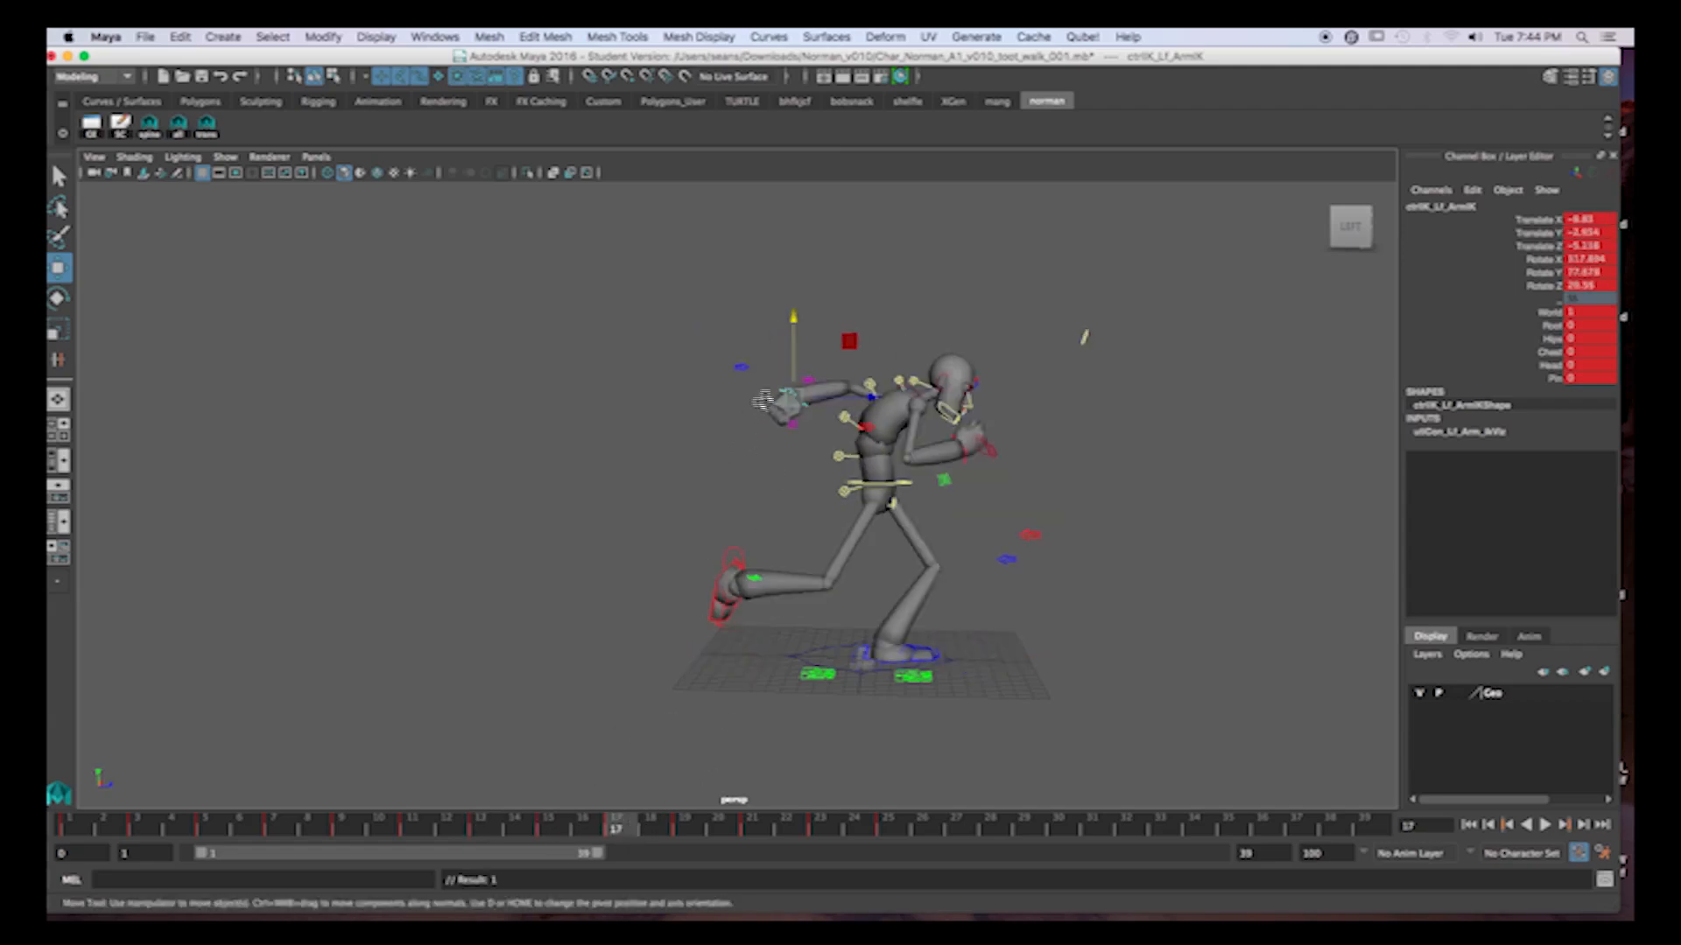
drag(792, 351, 792, 344)
key(s)
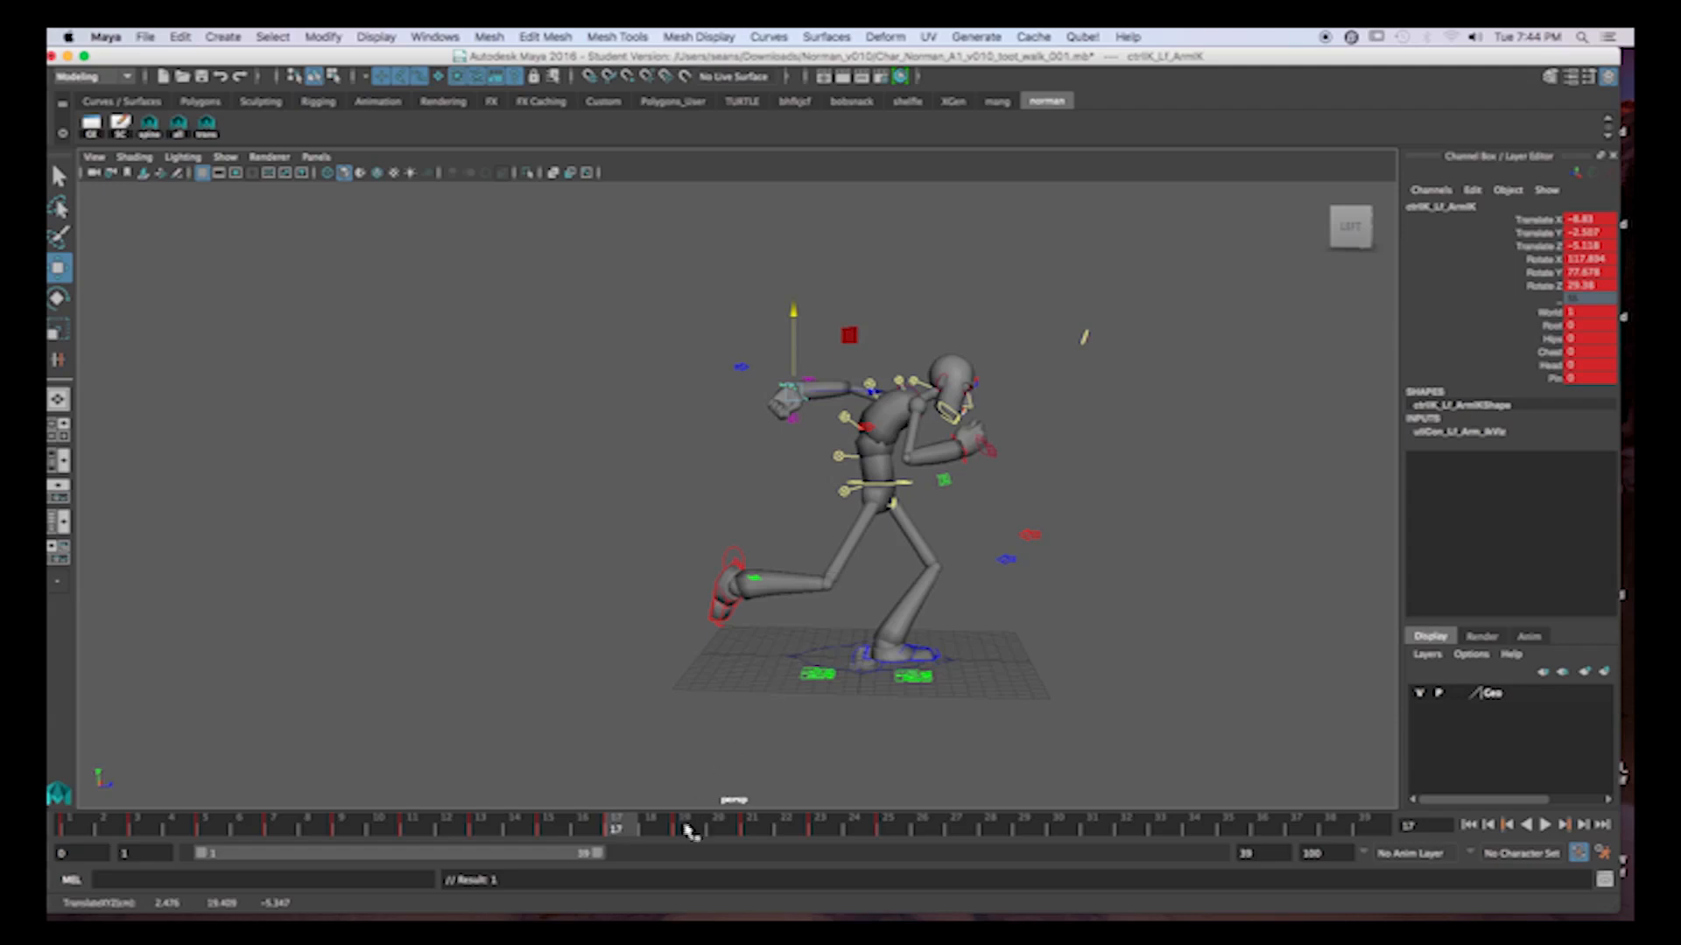
click(688, 827)
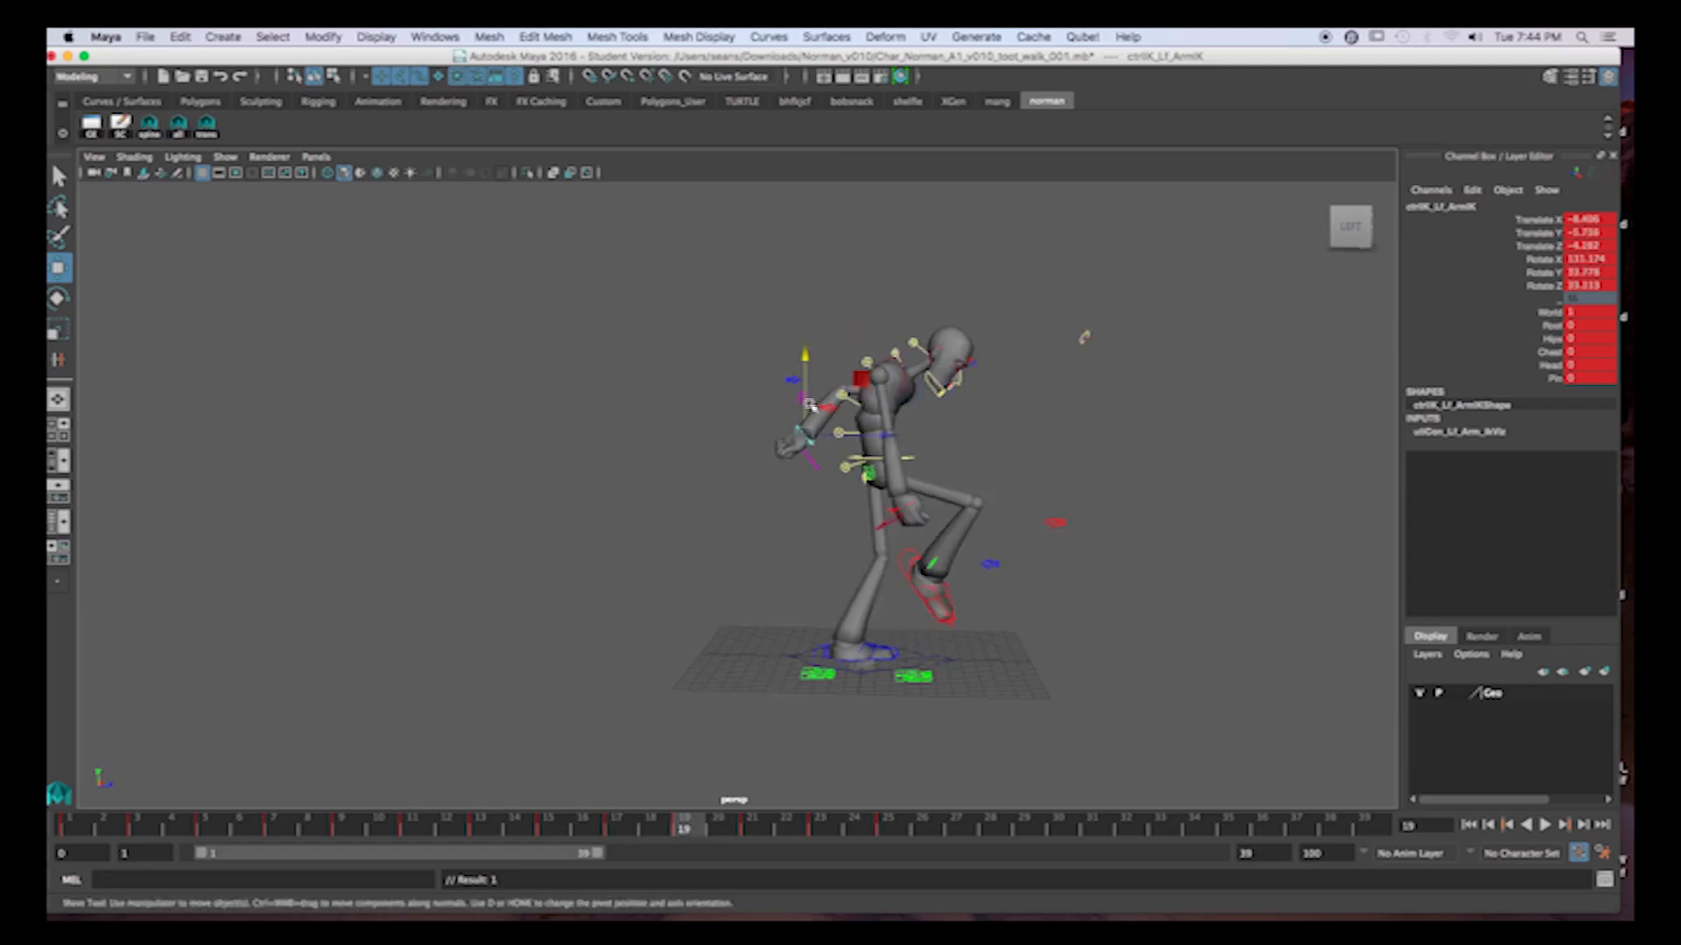
drag(806, 375, 805, 364)
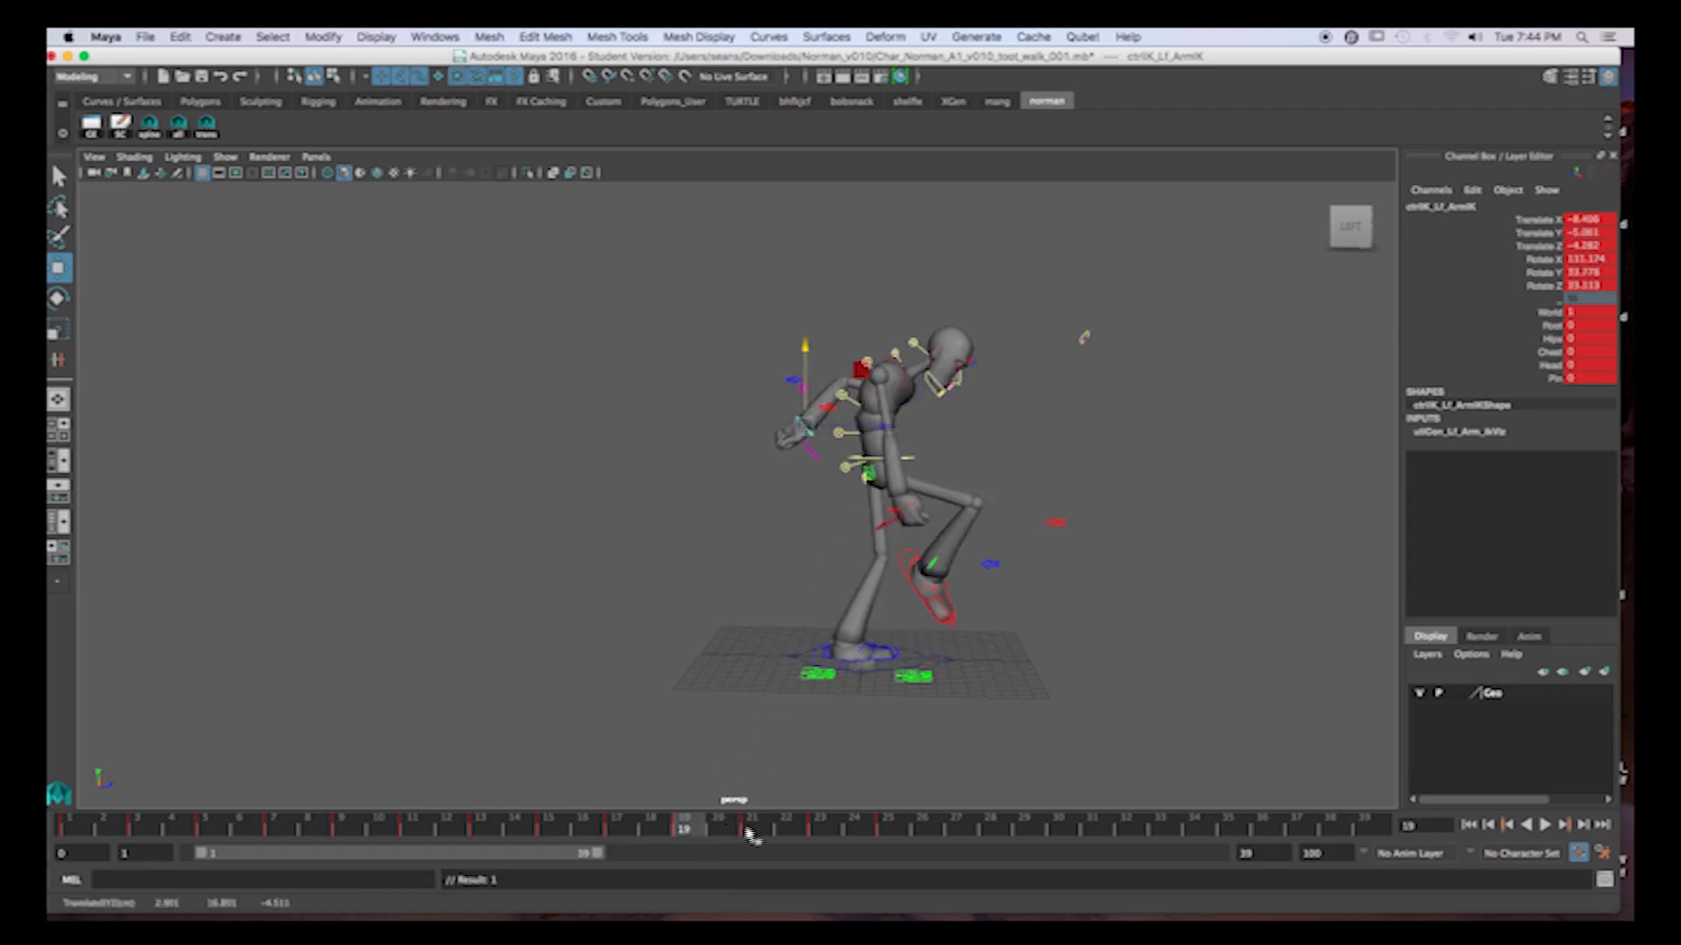
Move the left hand back at frame 21 and scrub the neighbouring frames to check its arc.
click(749, 830)
drag(952, 490, 923, 491)
drag(725, 834, 585, 823)
click(817, 828)
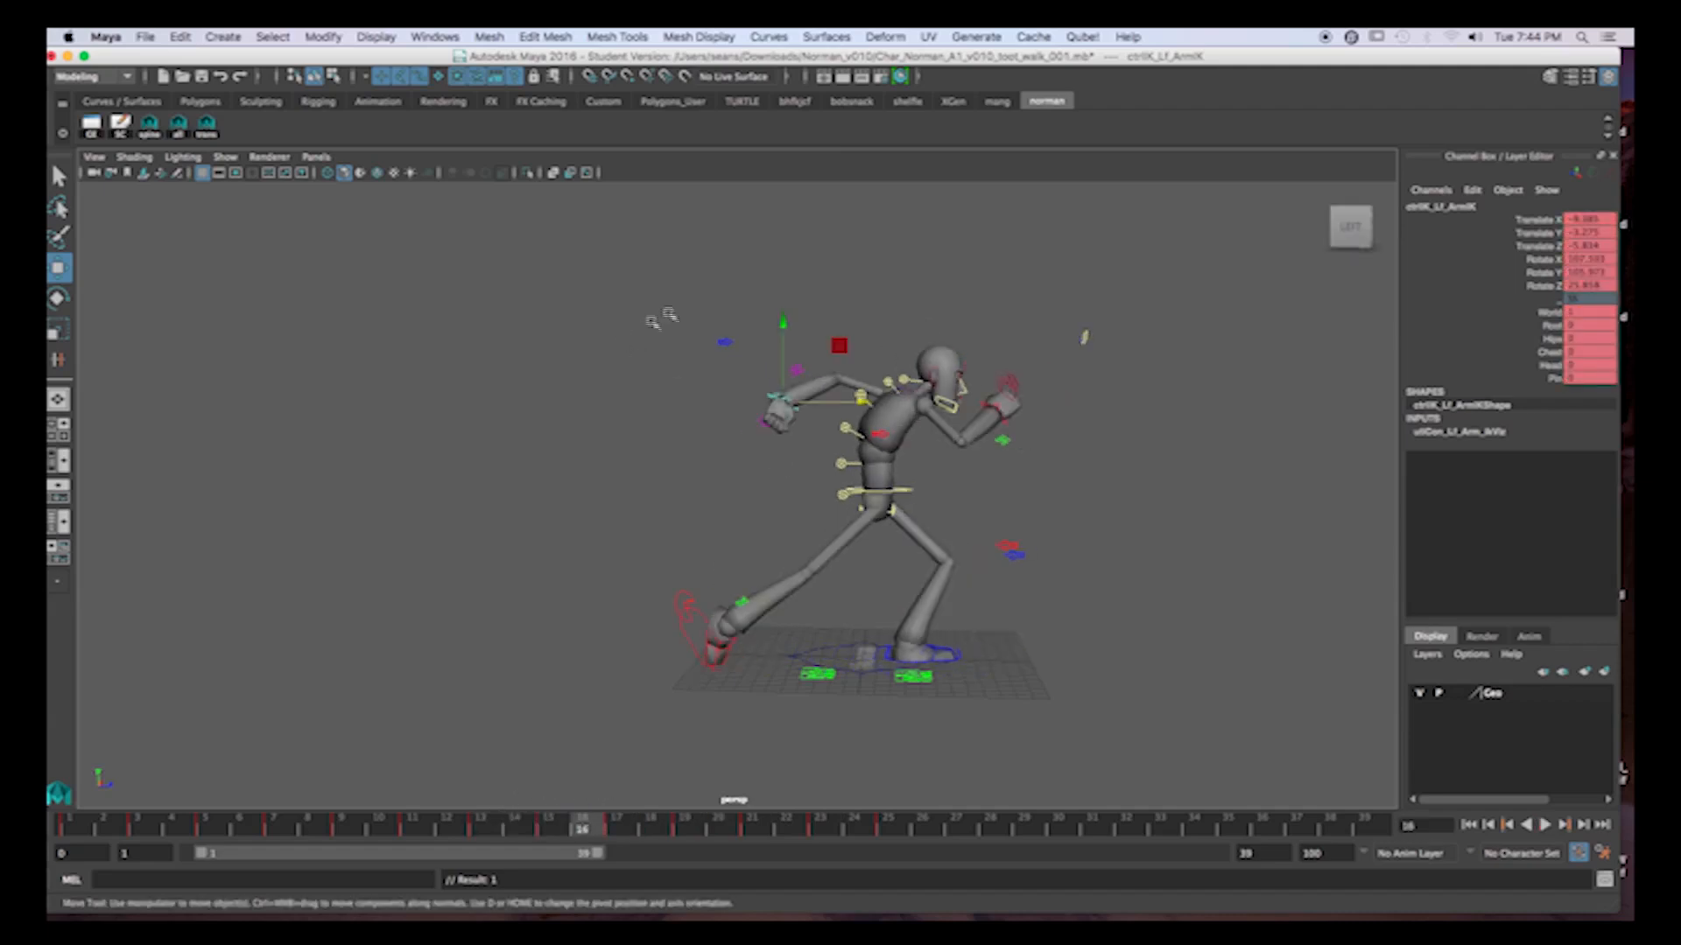
Select the left elbow's pole vector control and examine its motion from behind across frames 9 to 17.
alt+drag(748, 438, 797, 403)
click(794, 401)
drag(659, 314, 720, 372)
alt+drag(720, 372, 622, 370)
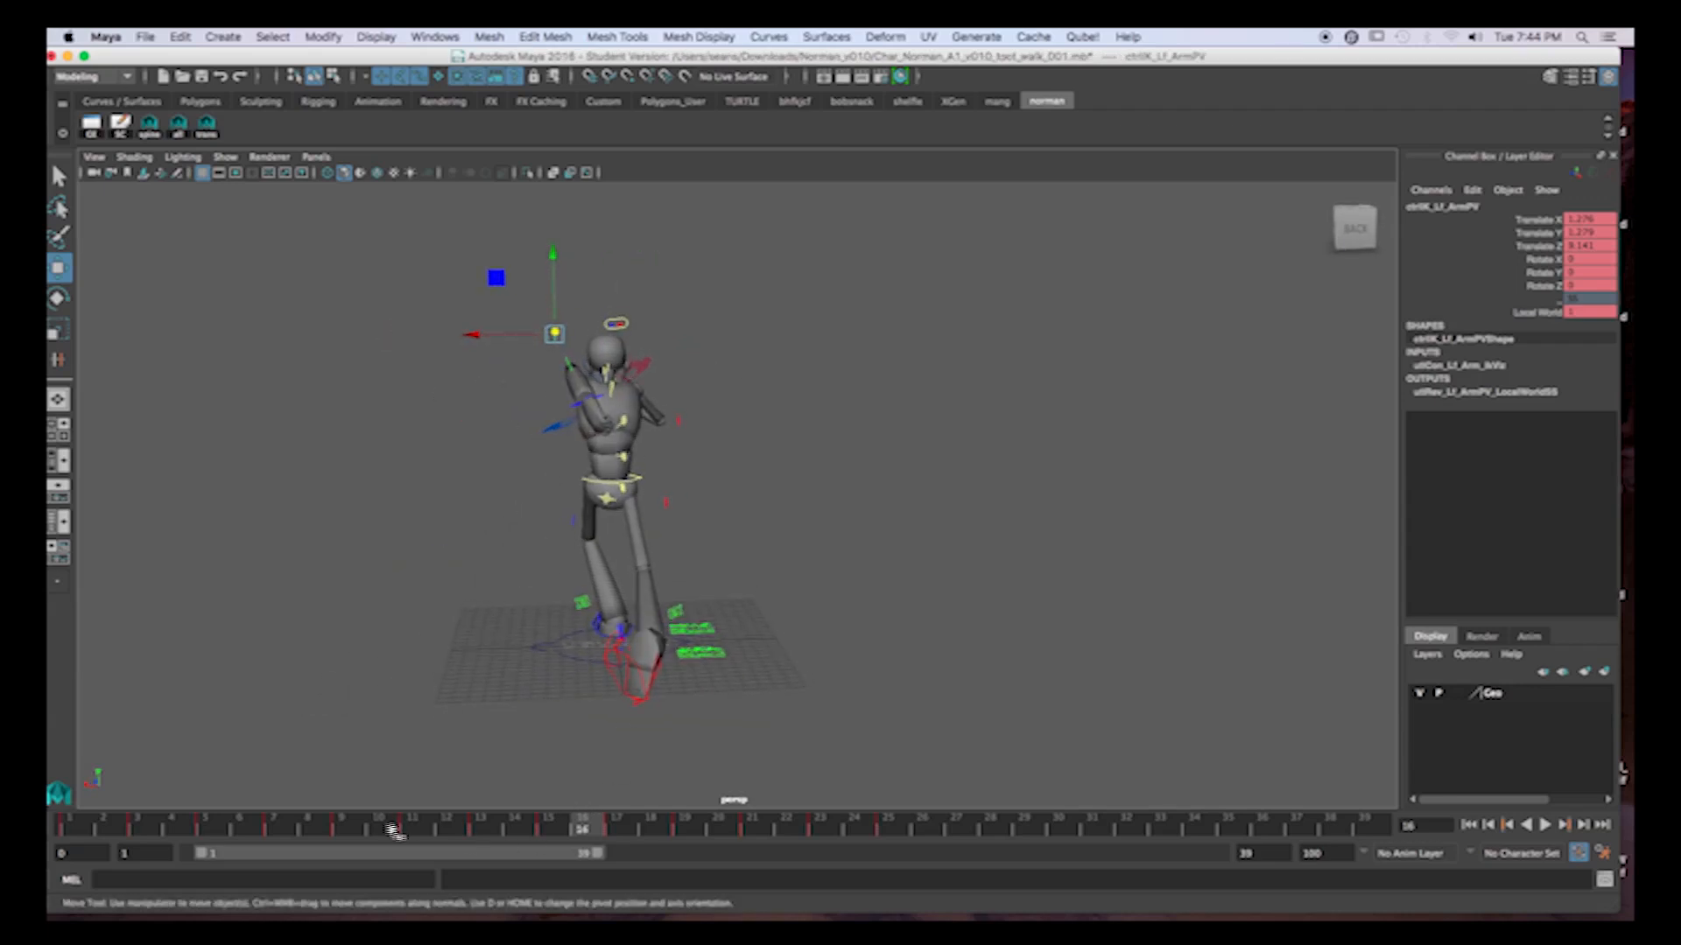
drag(394, 832, 355, 832)
alt+drag(640, 613, 589, 670)
click(420, 832)
click(482, 832)
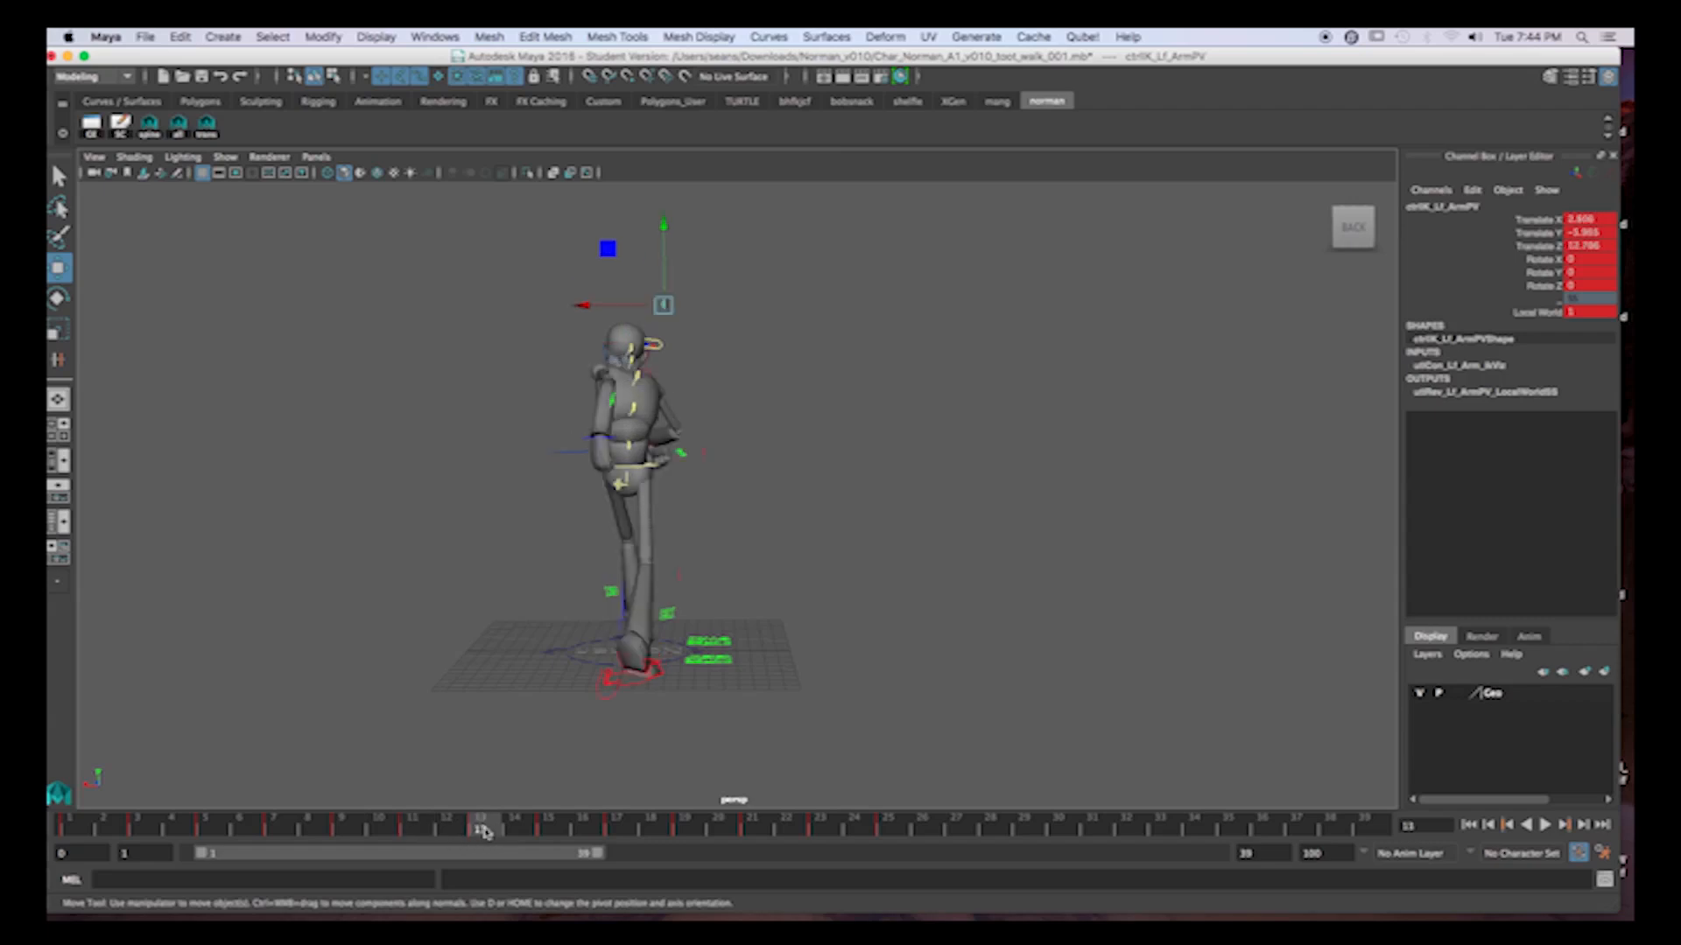
click(549, 828)
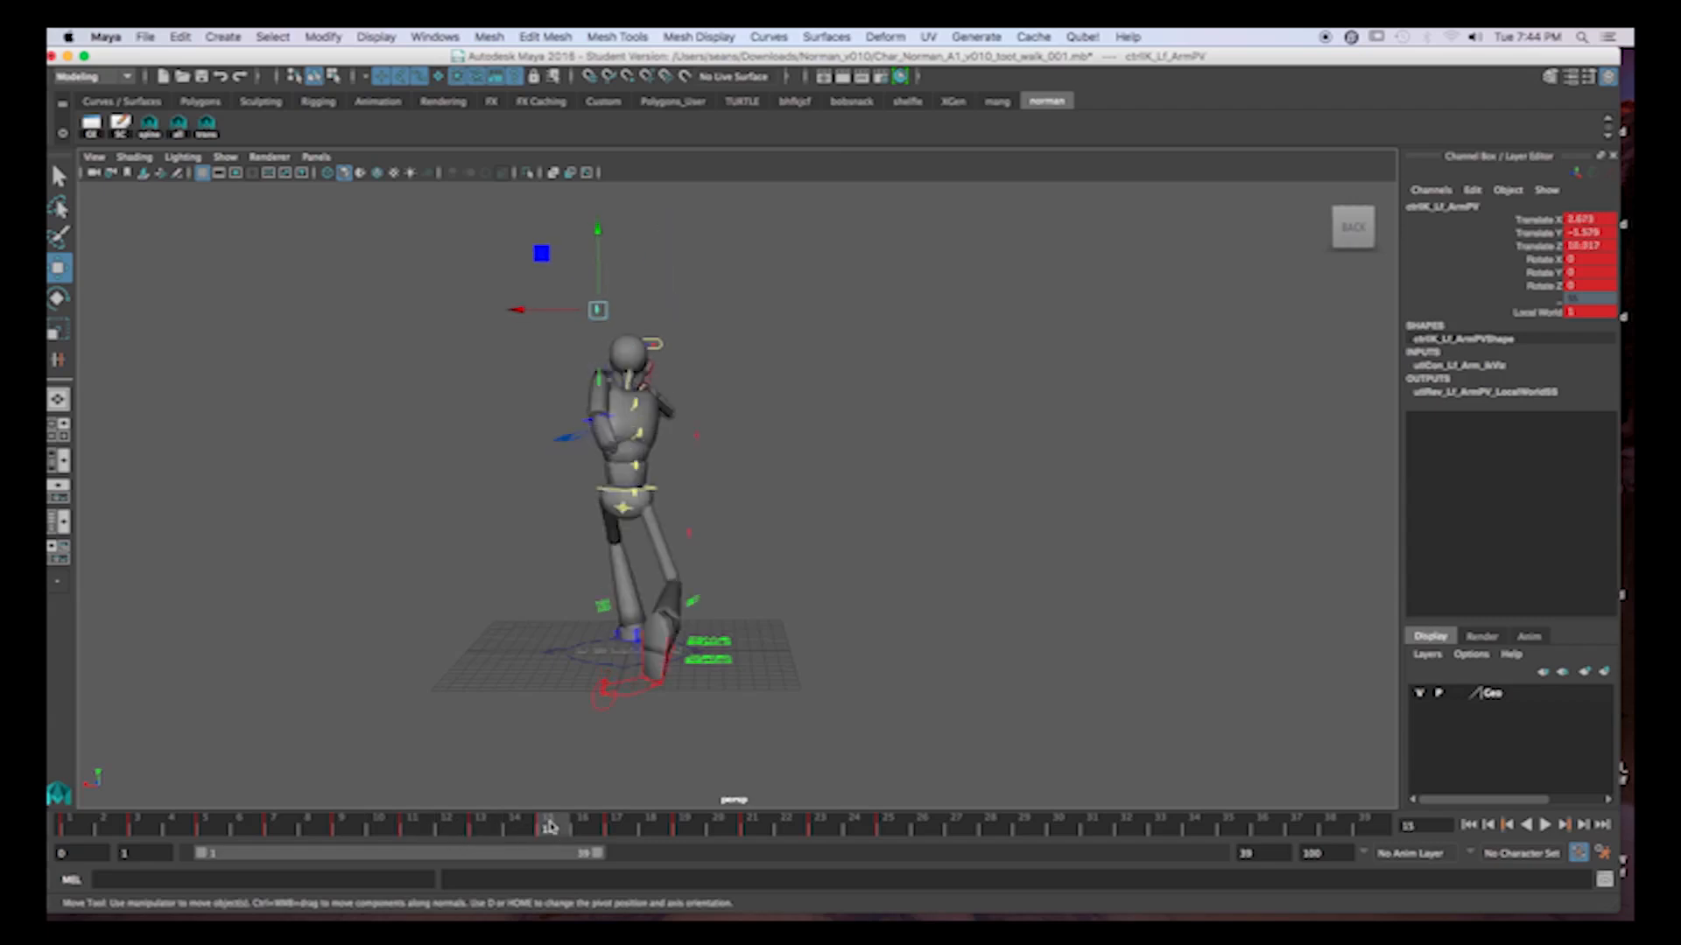
click(618, 829)
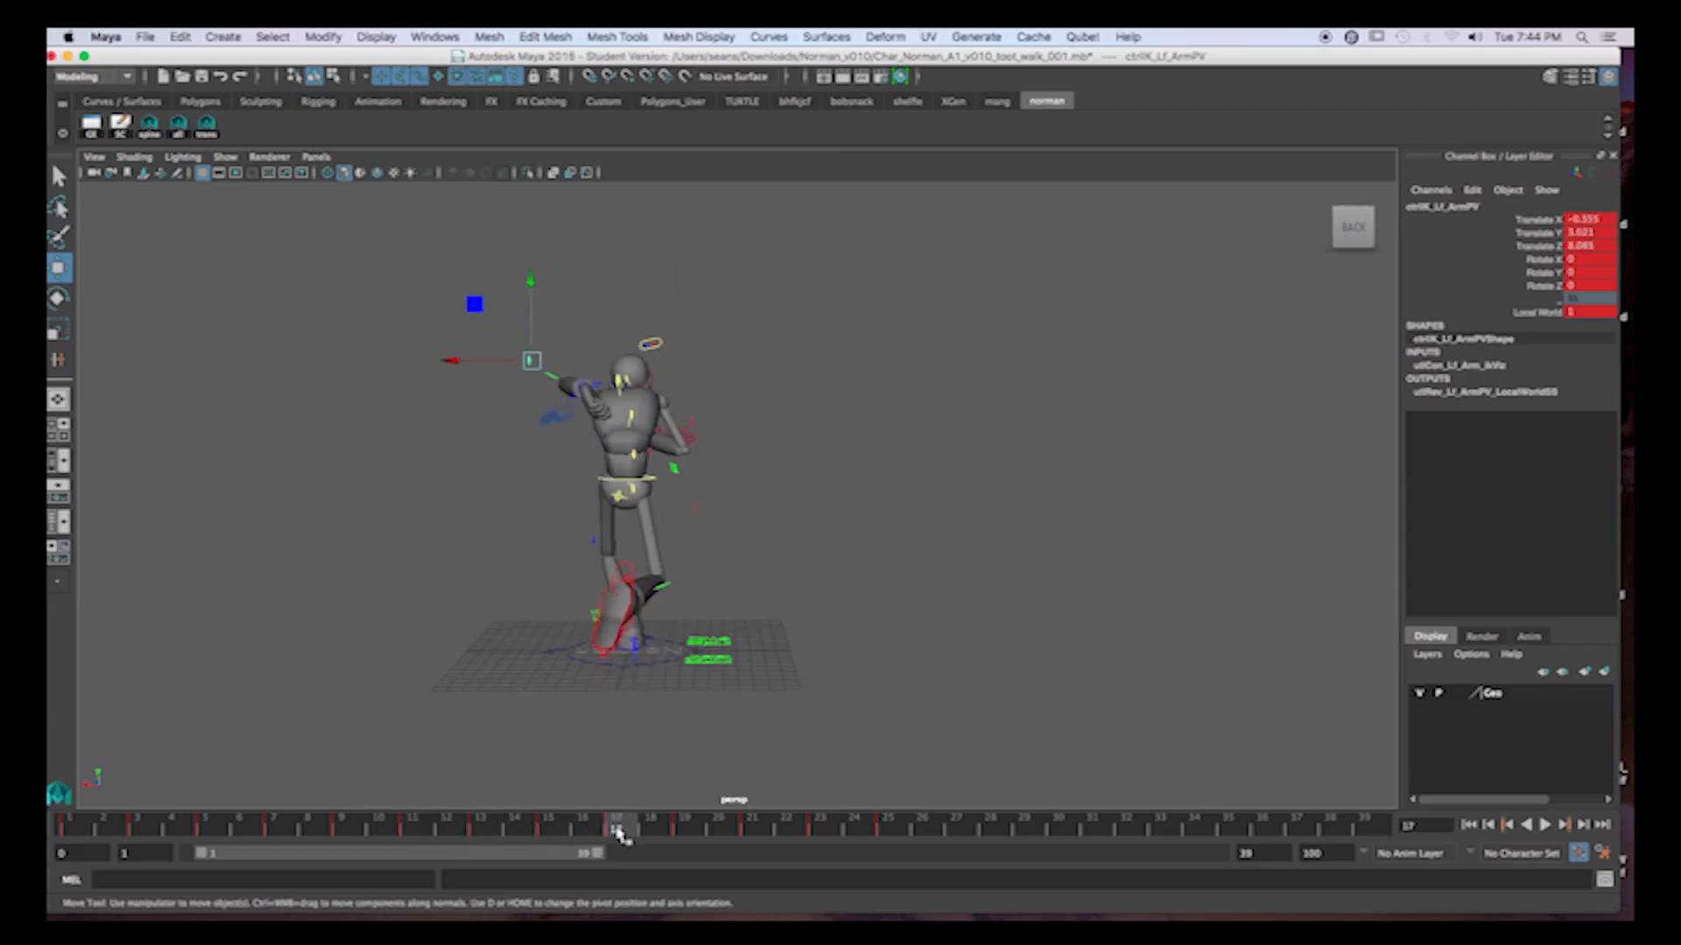
Delete the left elbow pole vector's key at frame 17, move the control up and outward, and key its translation.
right_click(617, 834)
click(658, 639)
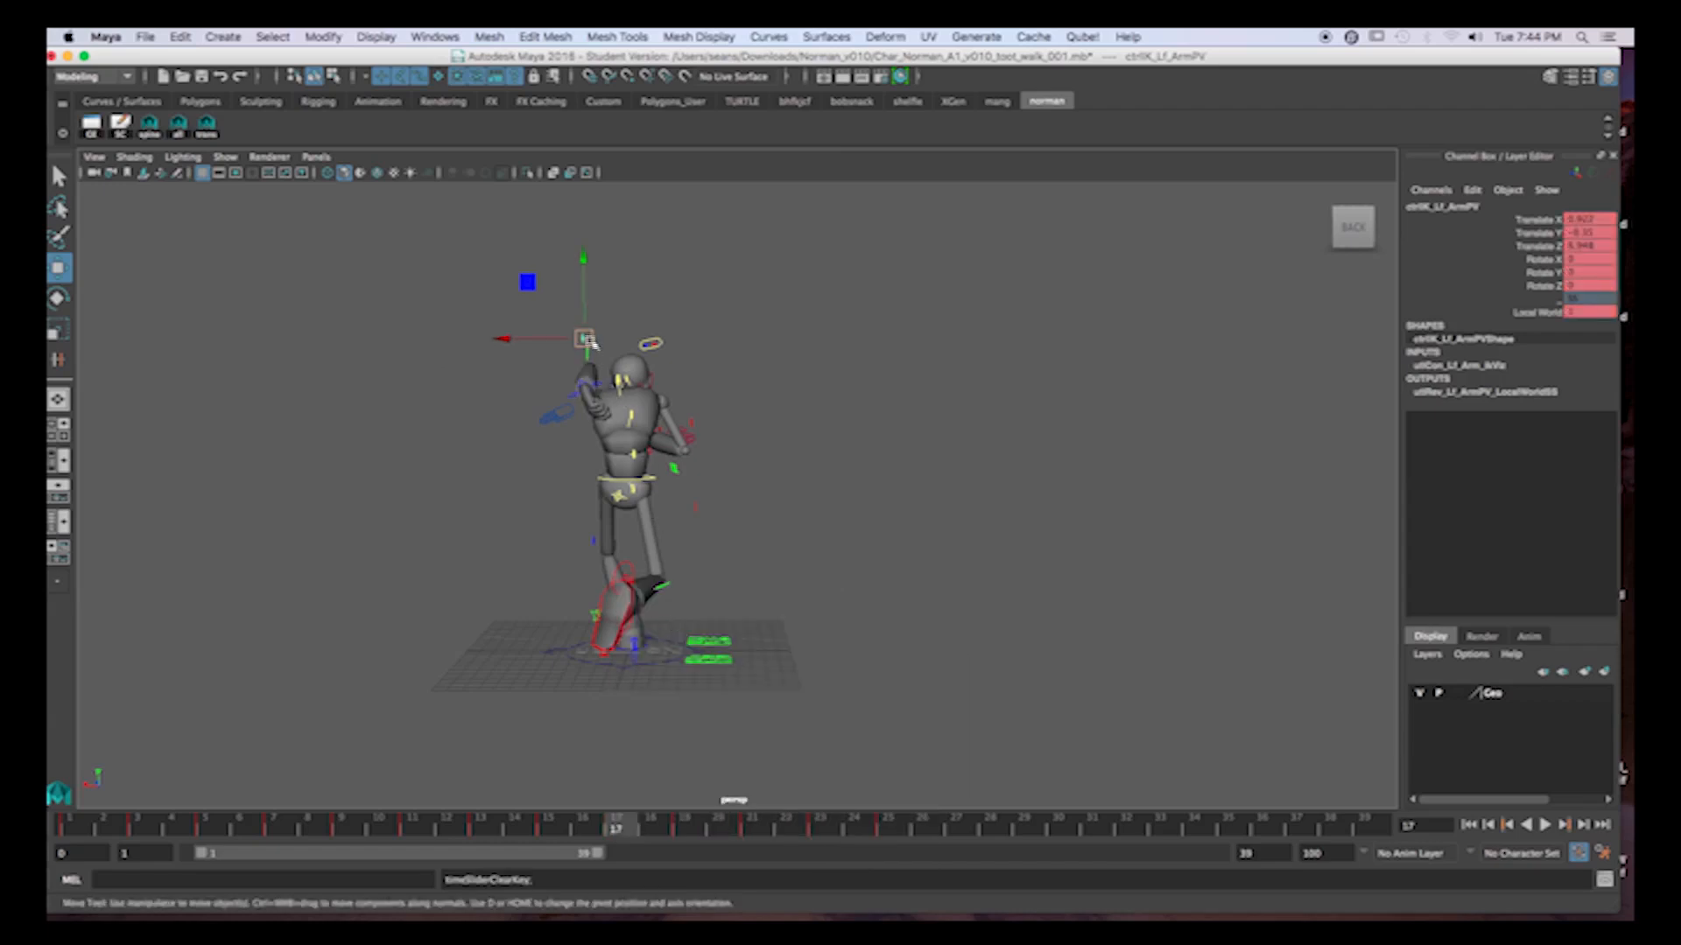
drag(592, 342, 537, 291)
key(shift+w)
Delete the left elbow pole vector's key at frame 19.
click(683, 825)
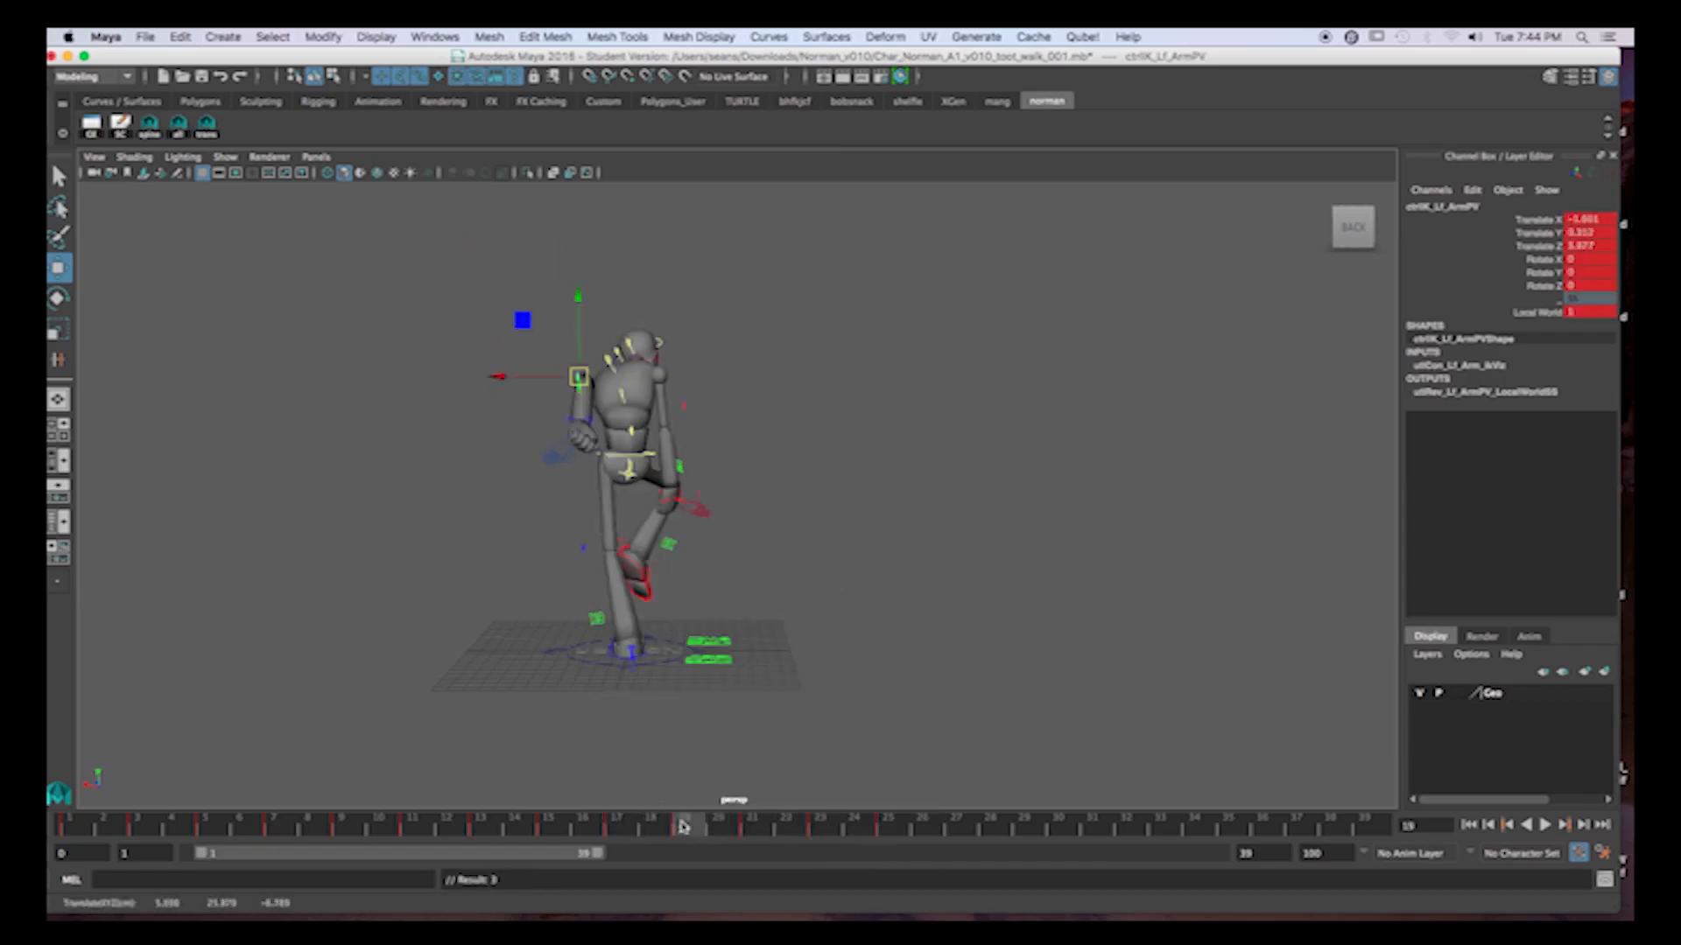
right_click(698, 829)
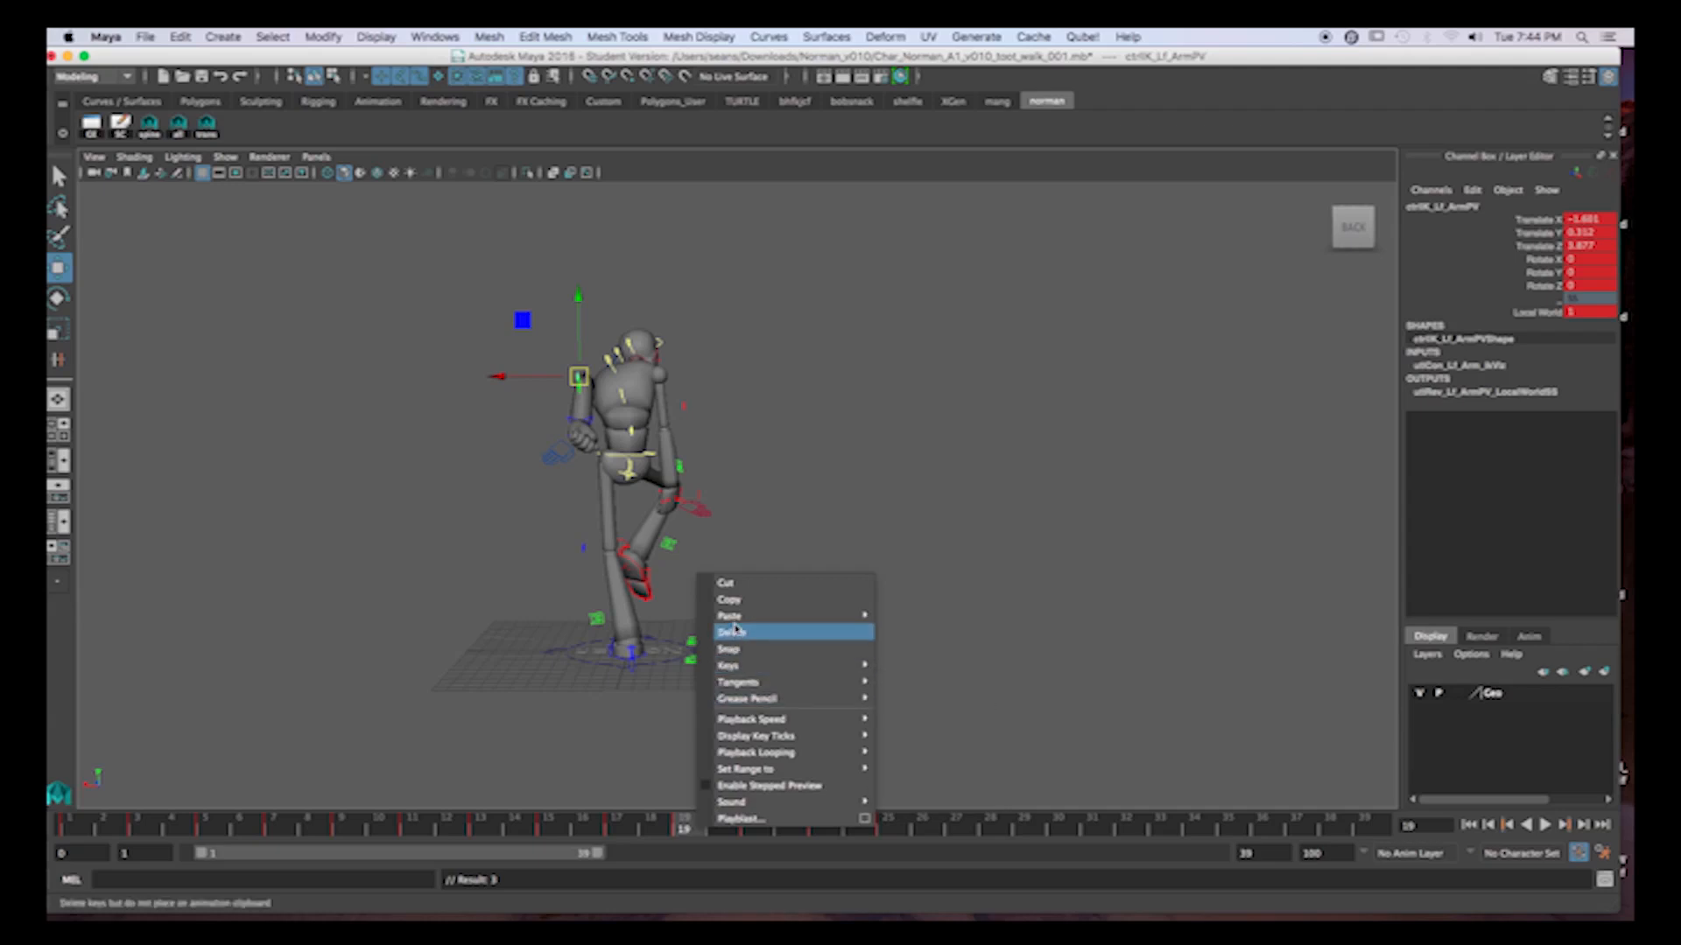
click(733, 631)
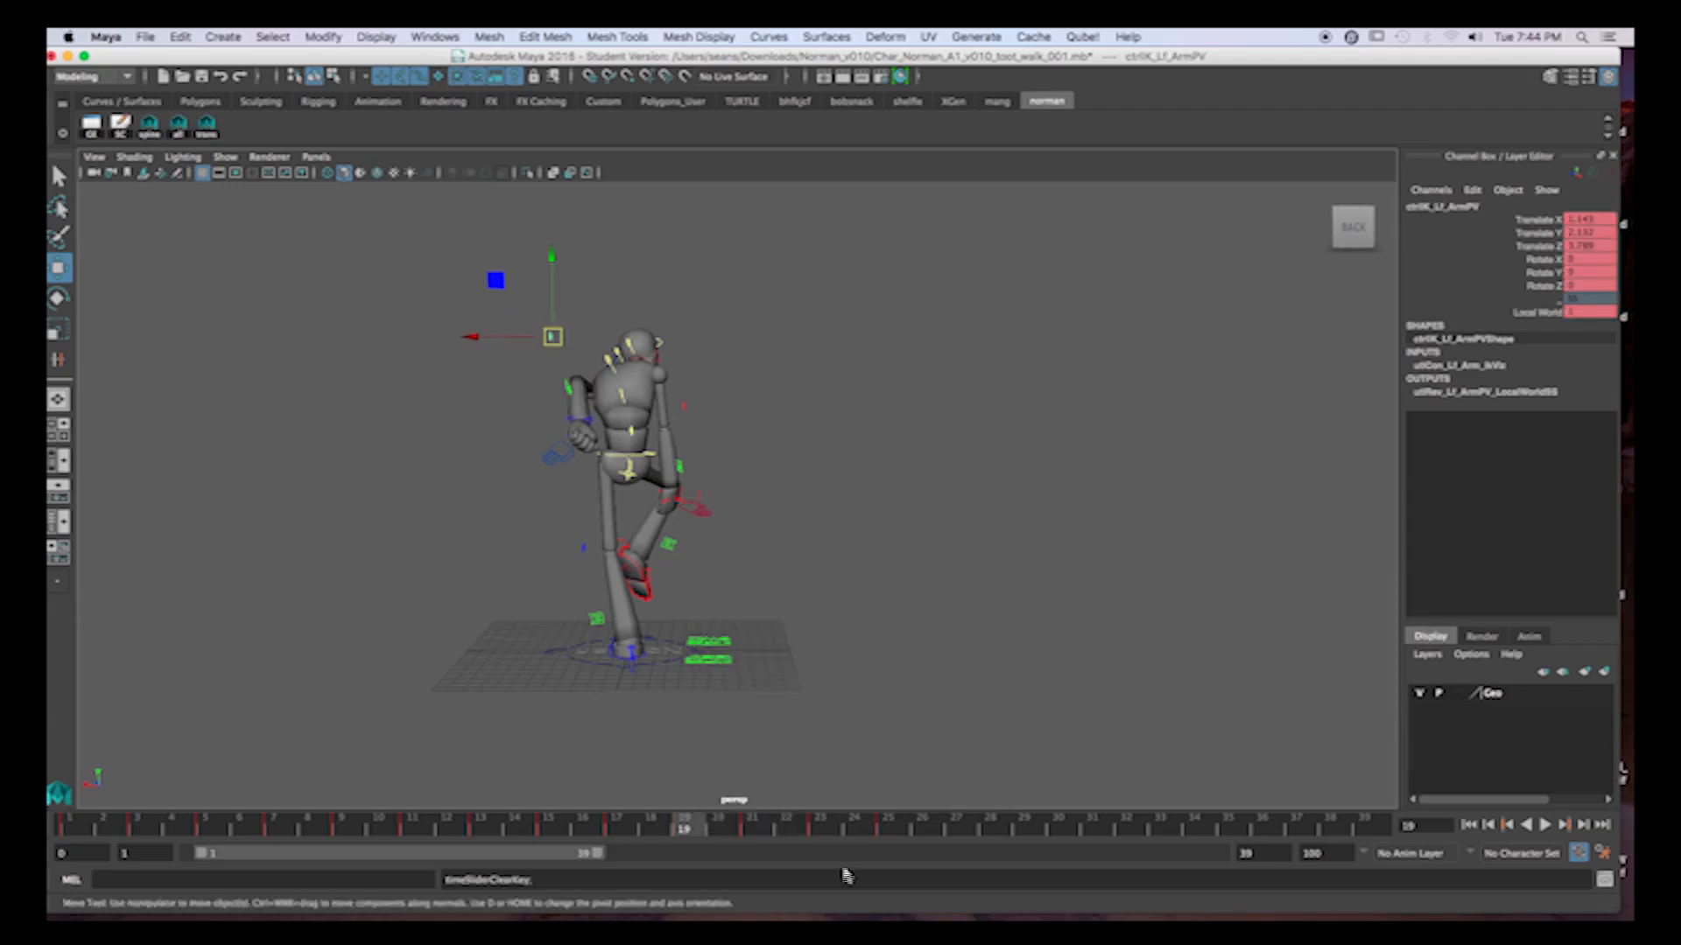
Check the left elbow at frames 21 and 23 and play back the cycle in side view.
click(756, 830)
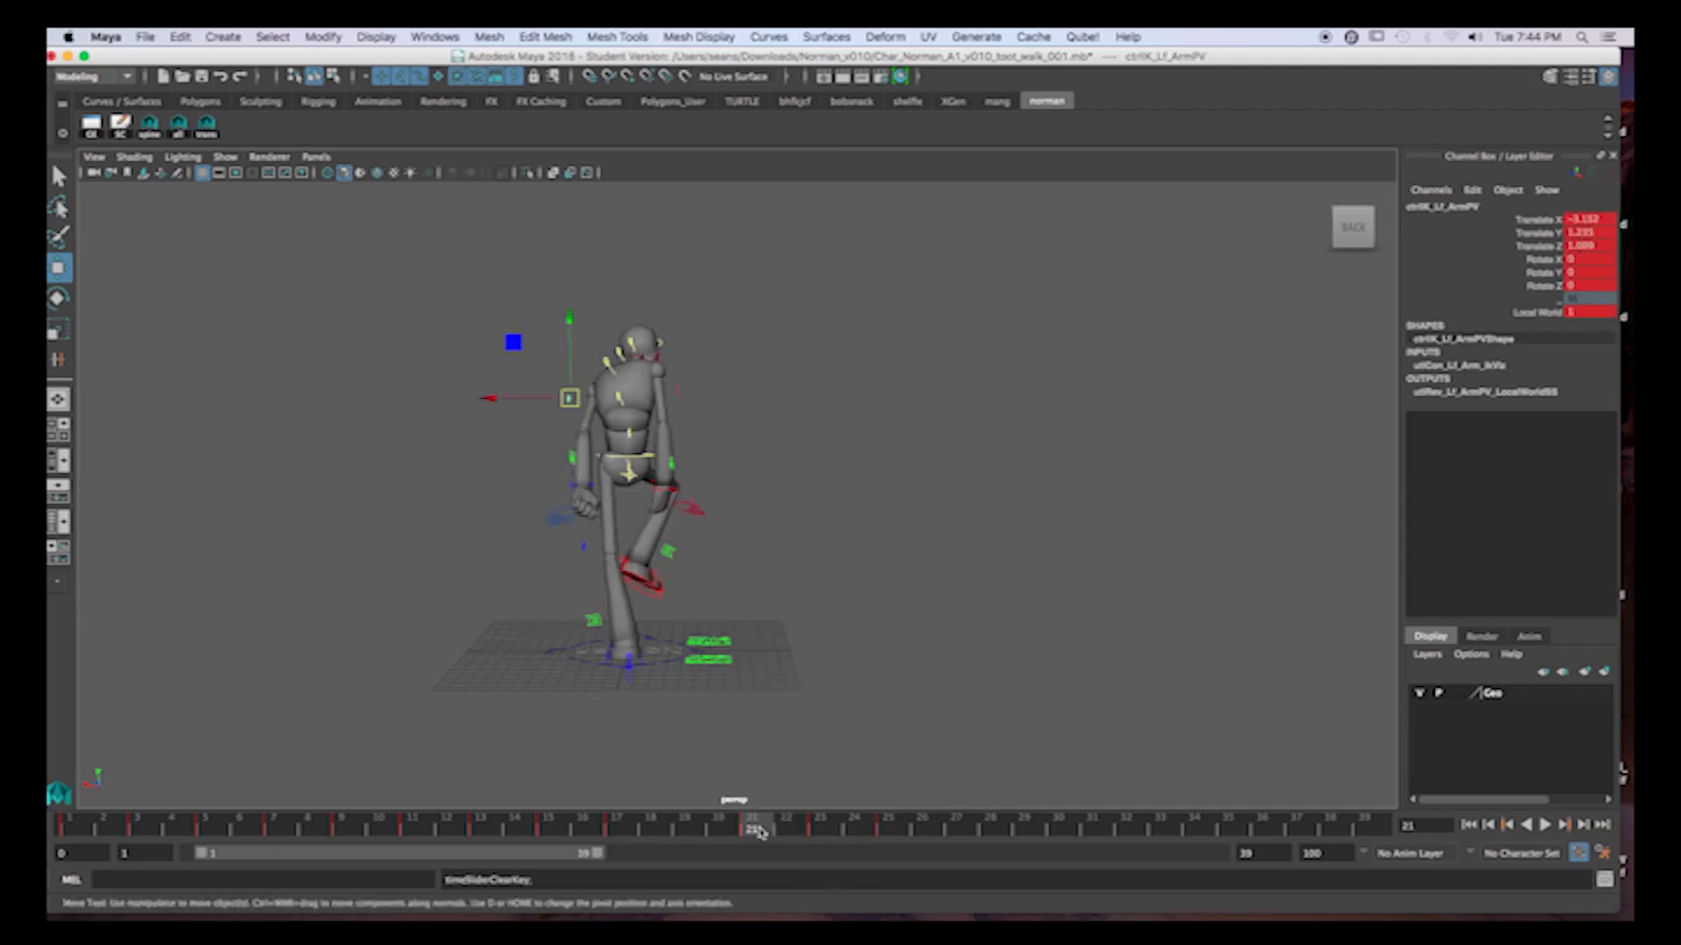
click(823, 830)
alt+drag(716, 665, 864, 565)
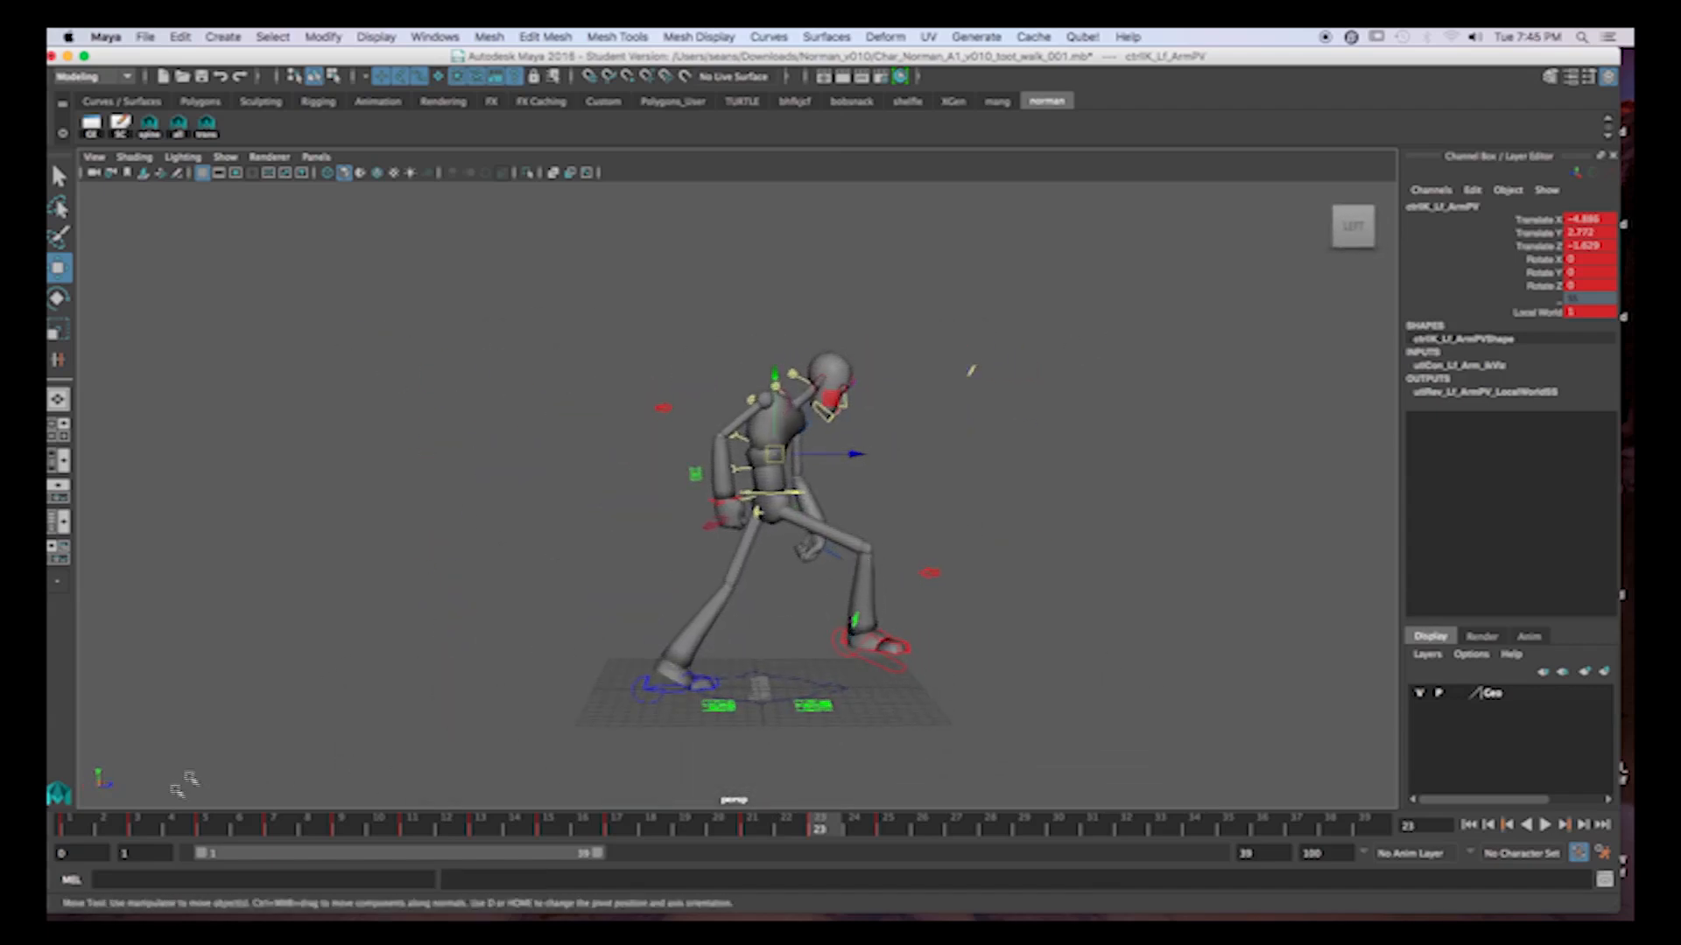
key(alt+v)
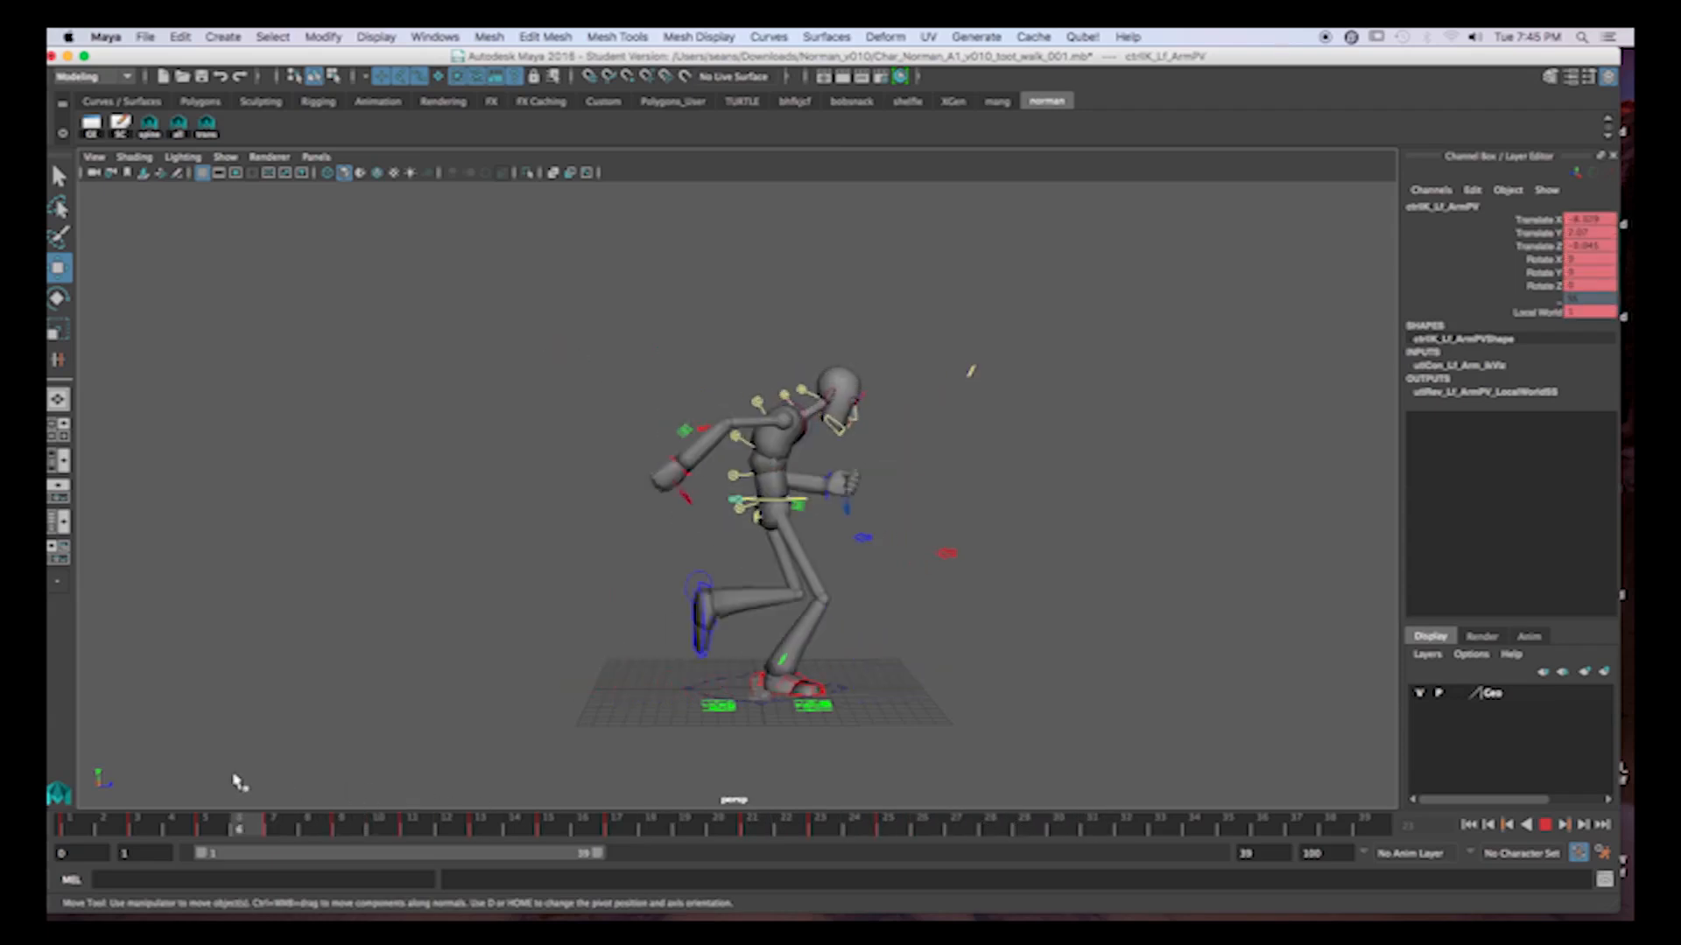
key(alt+v)
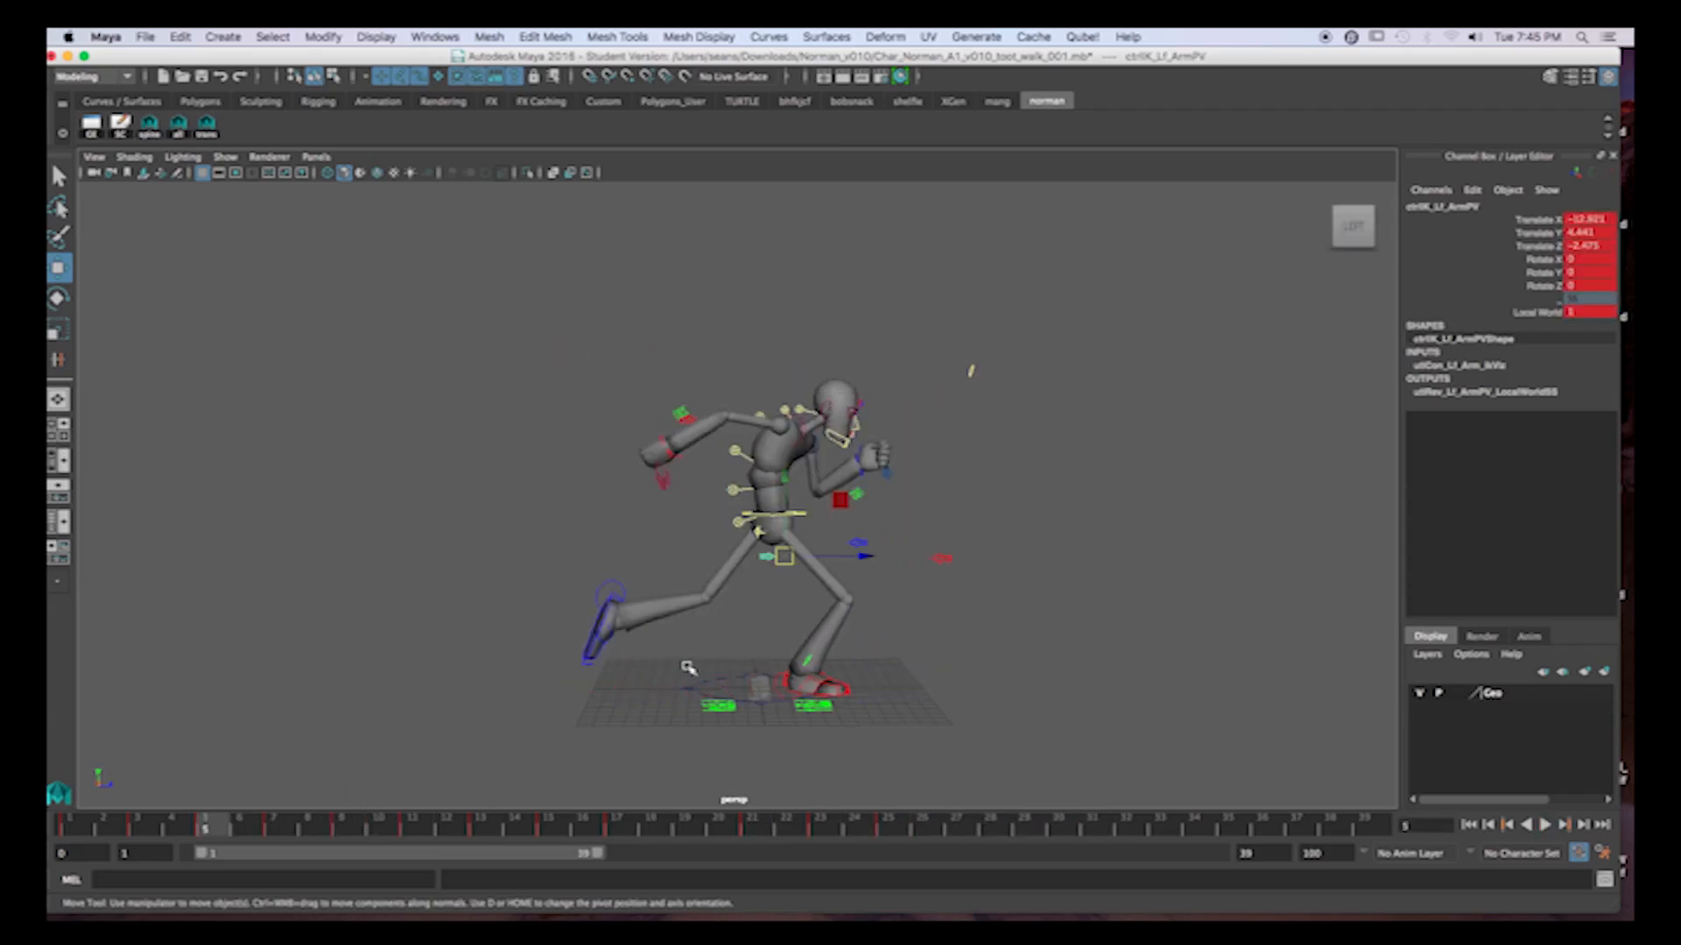
Select the right foot's IK control and examine its heel-to-flat ground contact in side view across frames 1 to 3.
alt+drag(639, 694, 705, 680)
alt+right_drag(823, 691, 950, 713)
alt+middle_drag(897, 719, 869, 658)
alt+drag(869, 657, 856, 647)
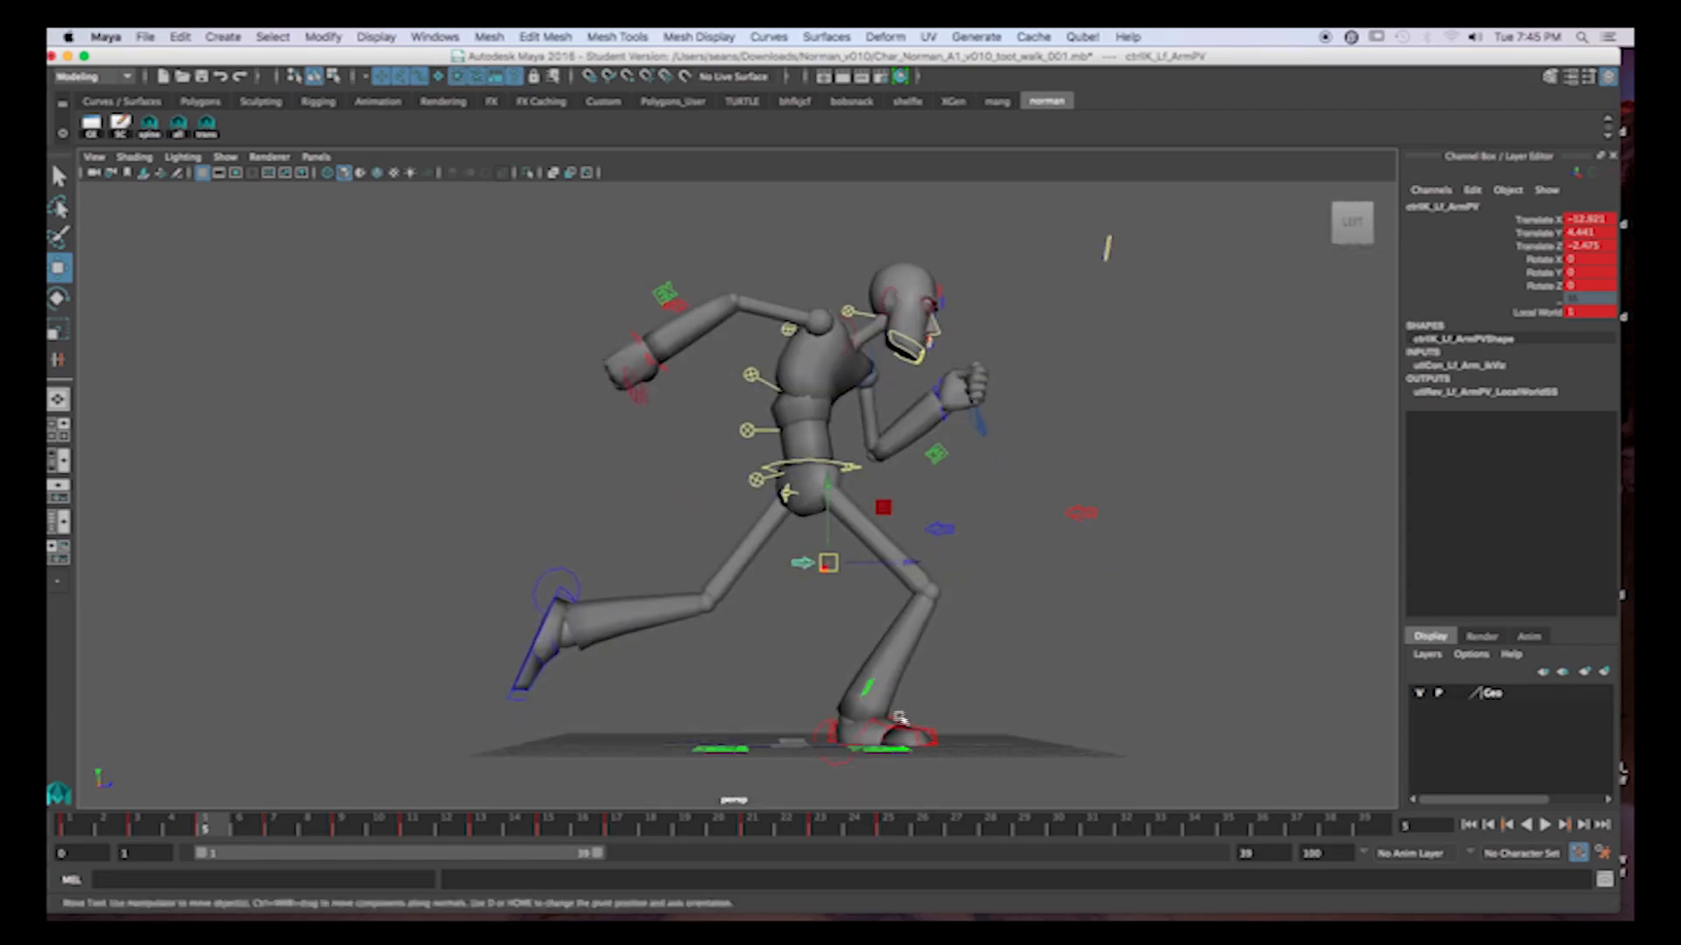
click(830, 729)
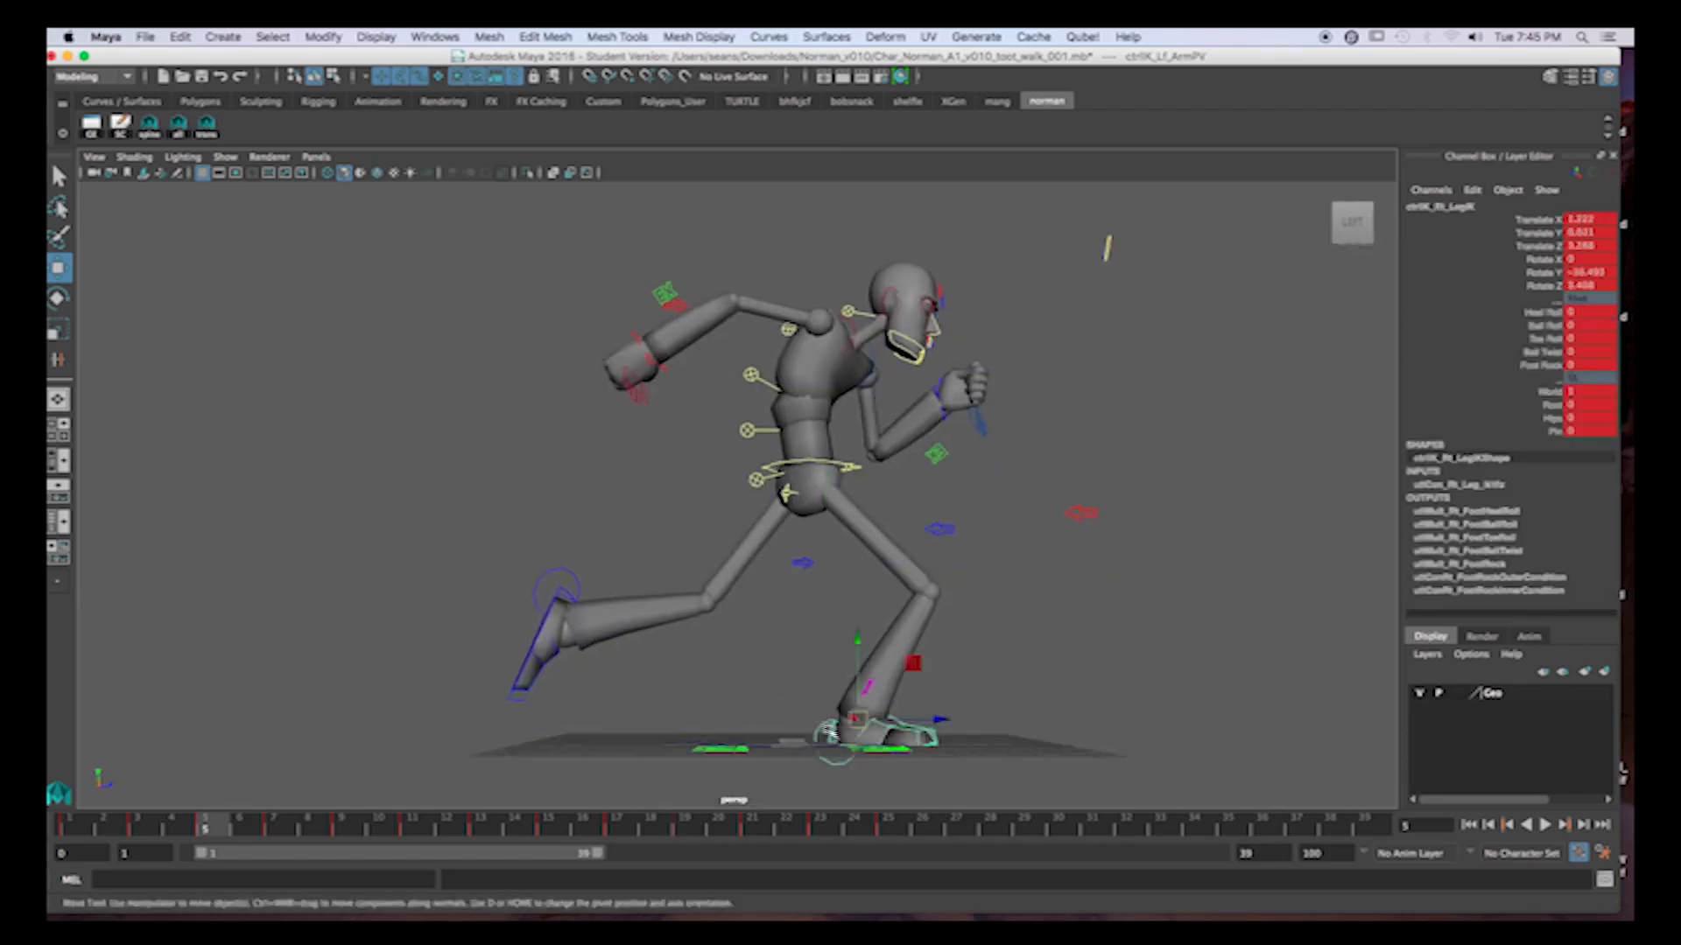
click(91, 824)
alt+middle_drag(758, 662, 762, 630)
alt+drag(762, 629, 751, 630)
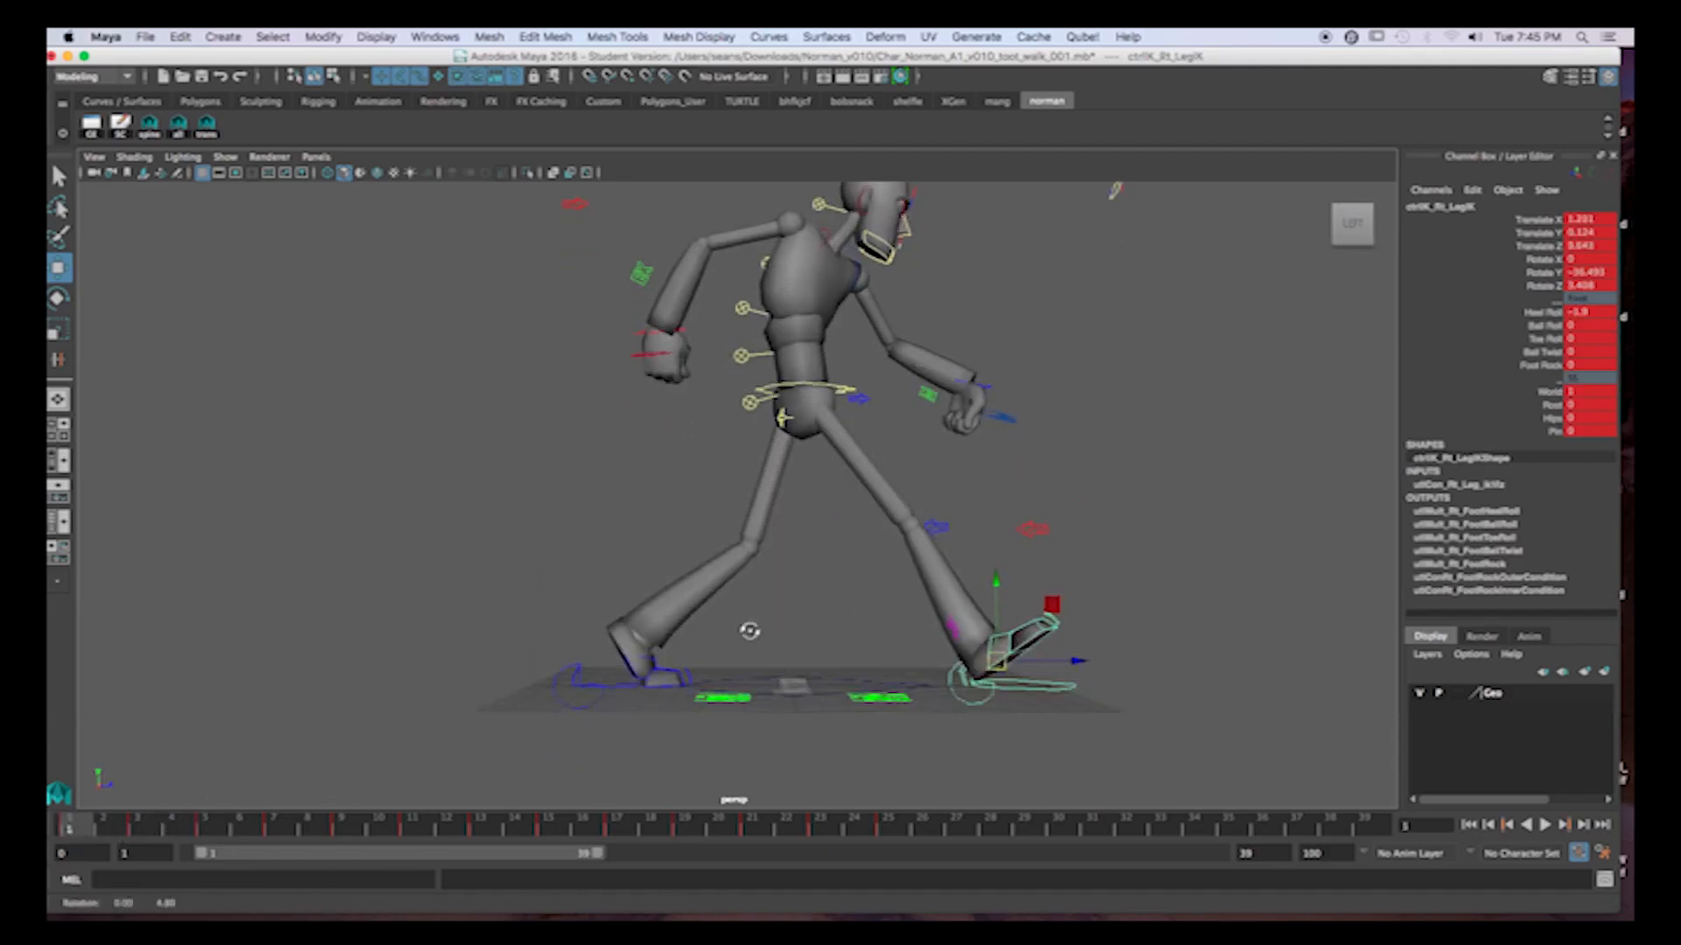
click(138, 826)
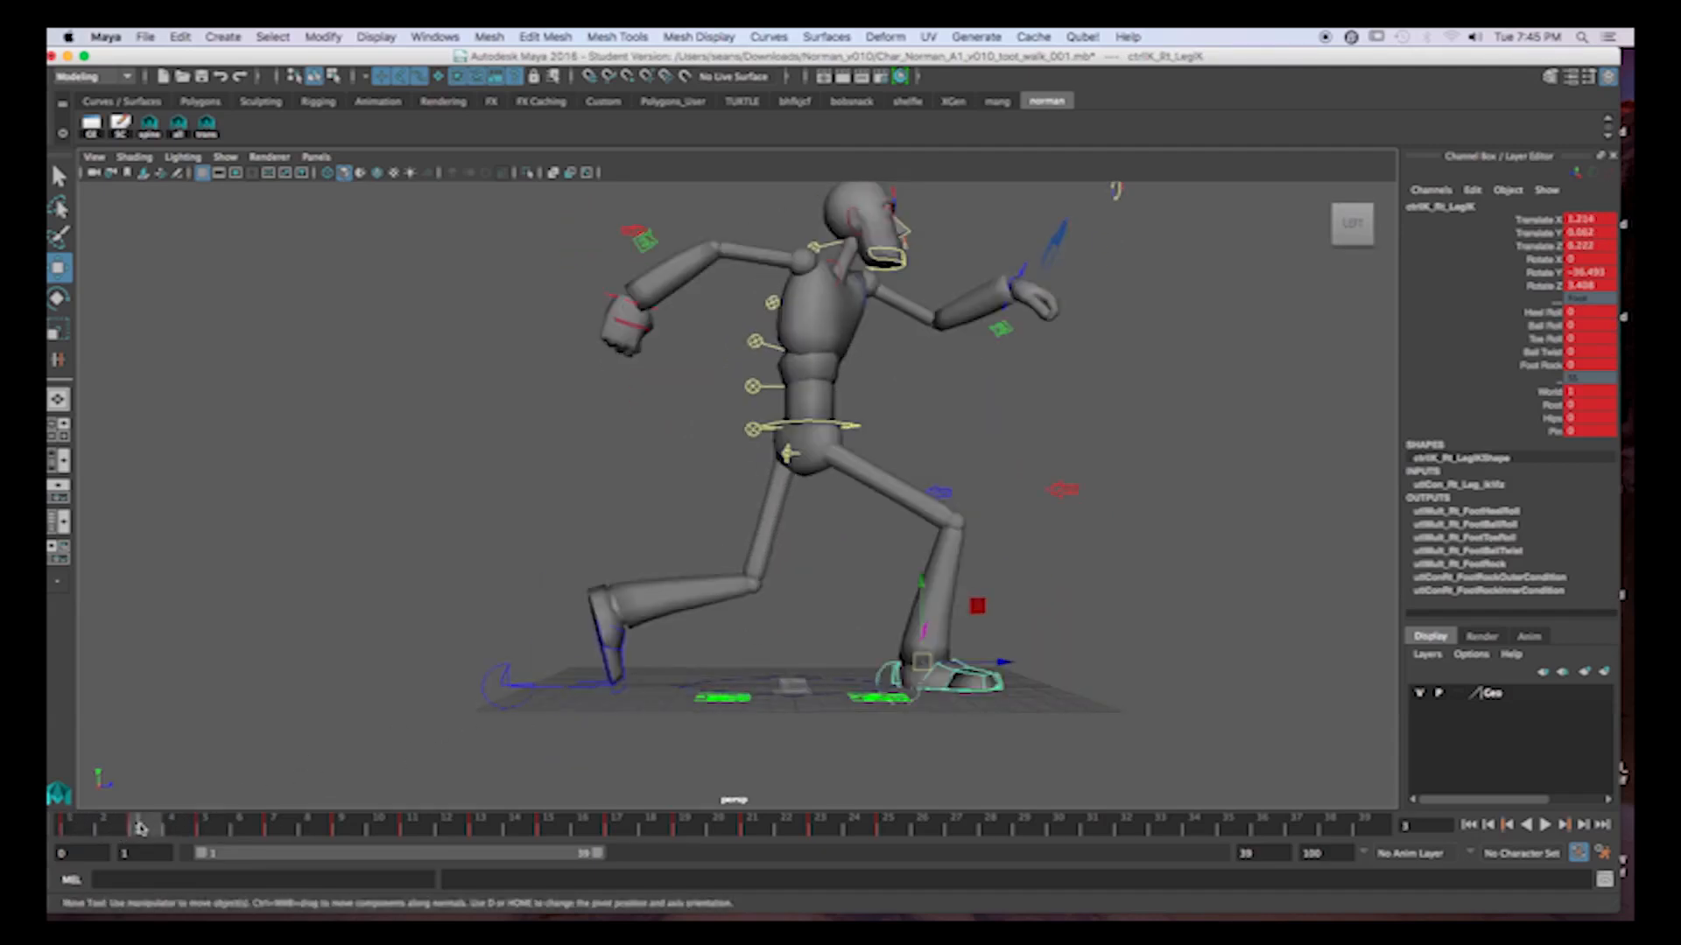
click(74, 831)
click(139, 827)
click(122, 832)
click(81, 831)
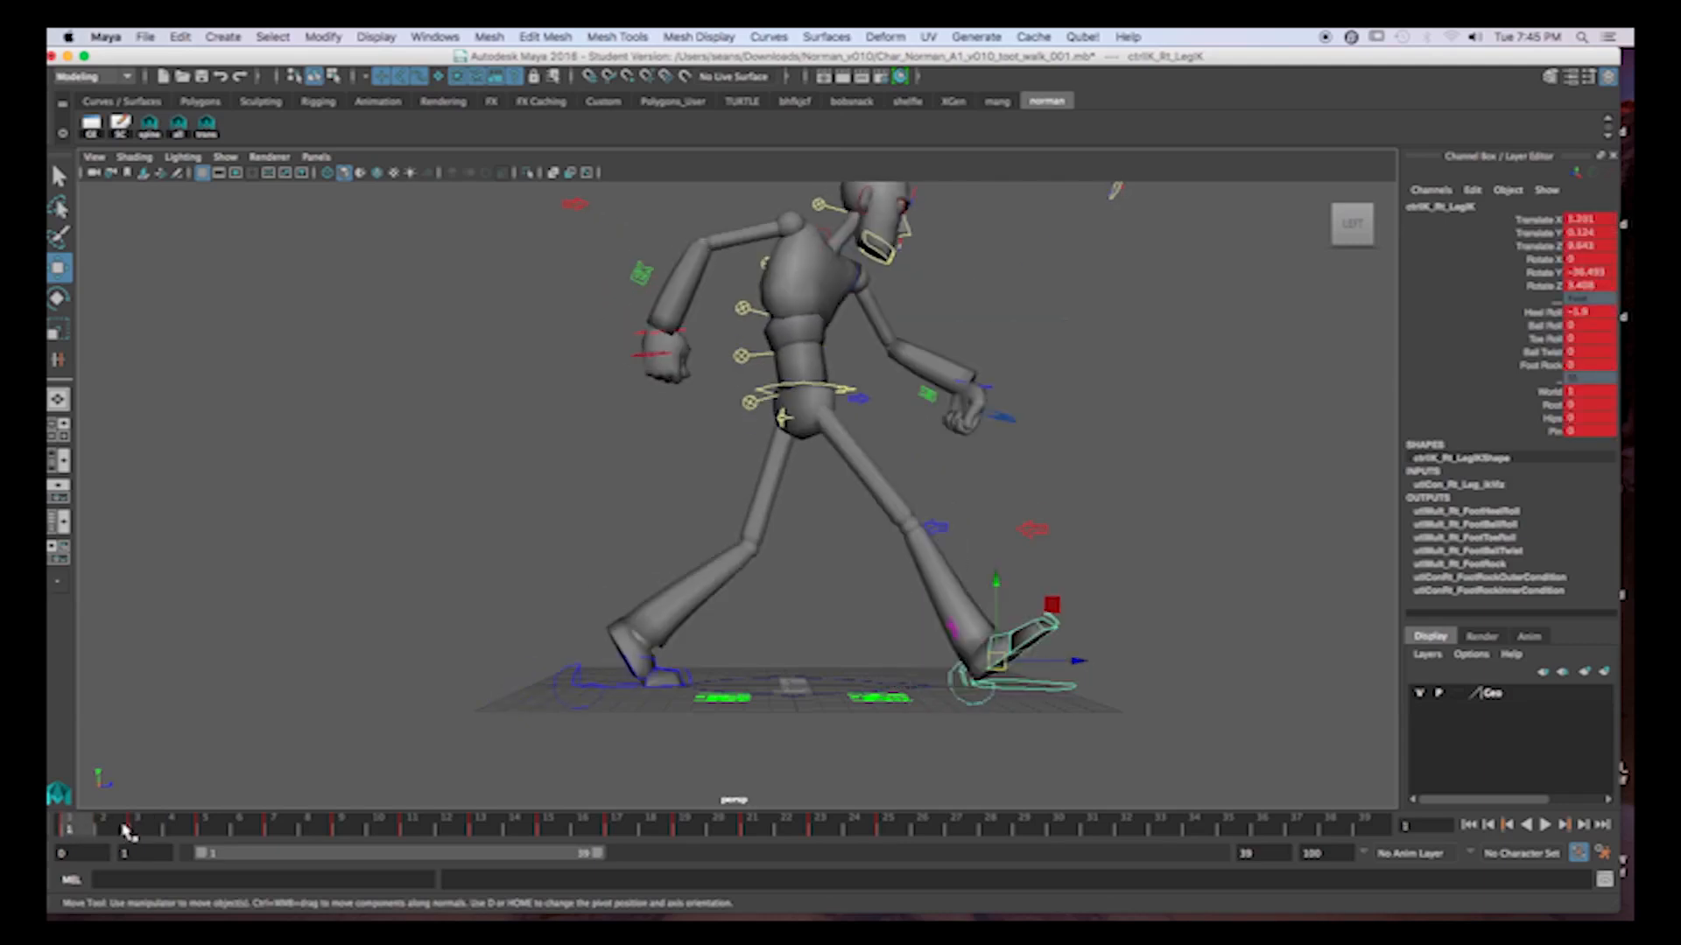
click(139, 828)
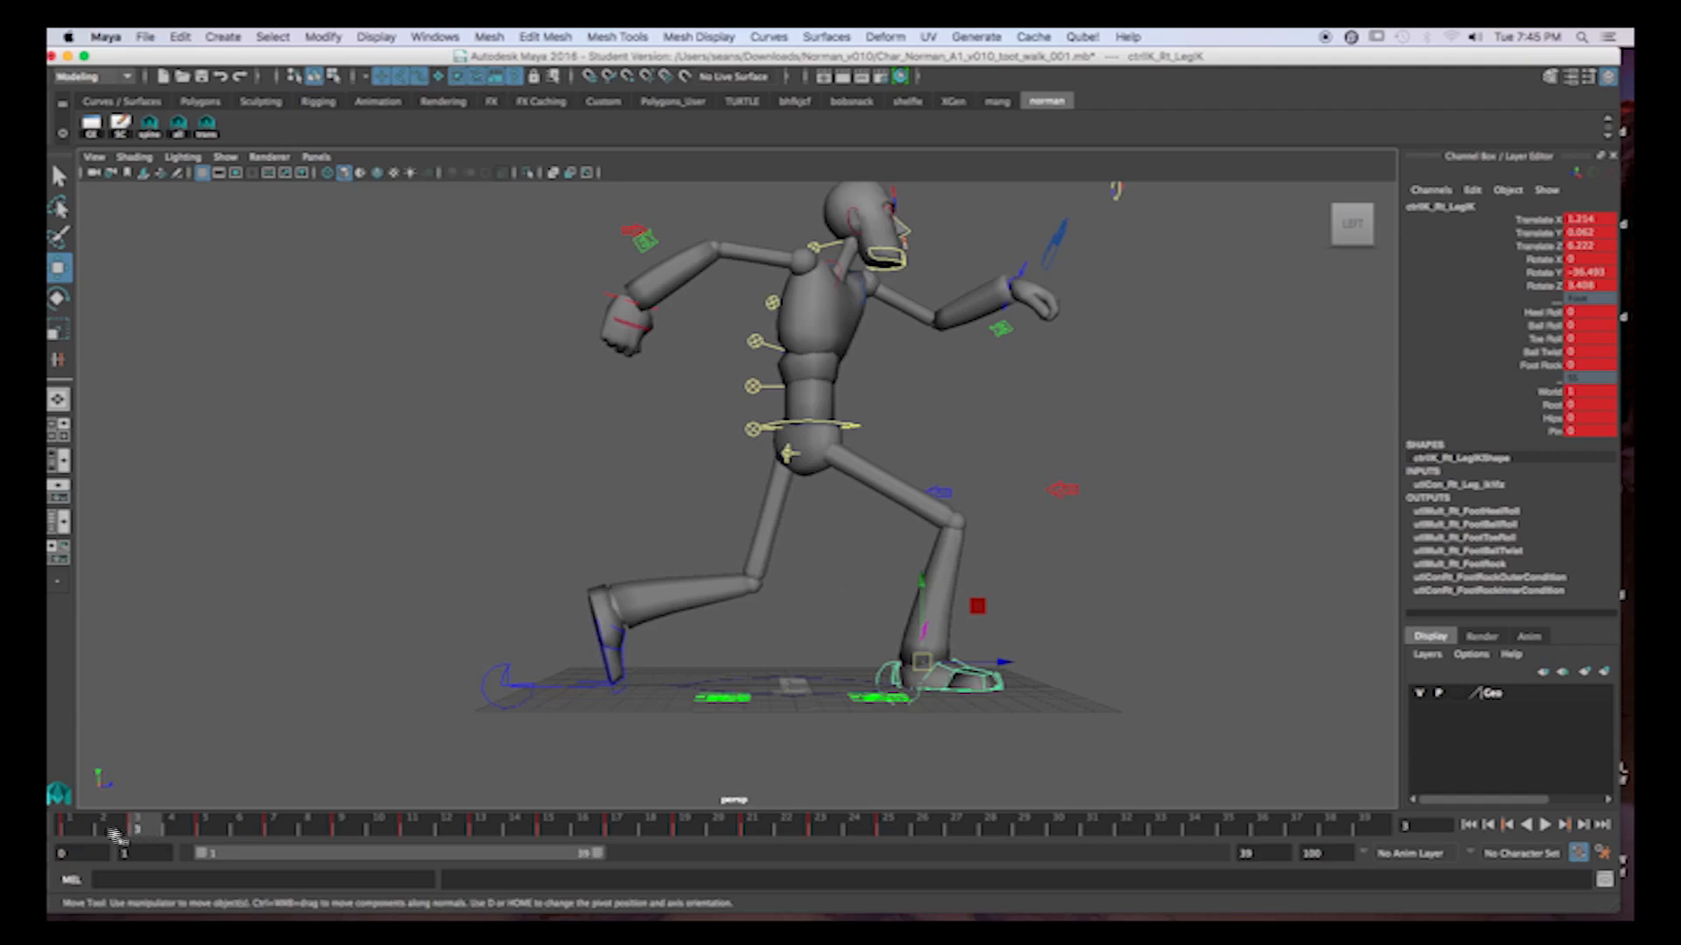
click(102, 831)
click(140, 829)
click(84, 830)
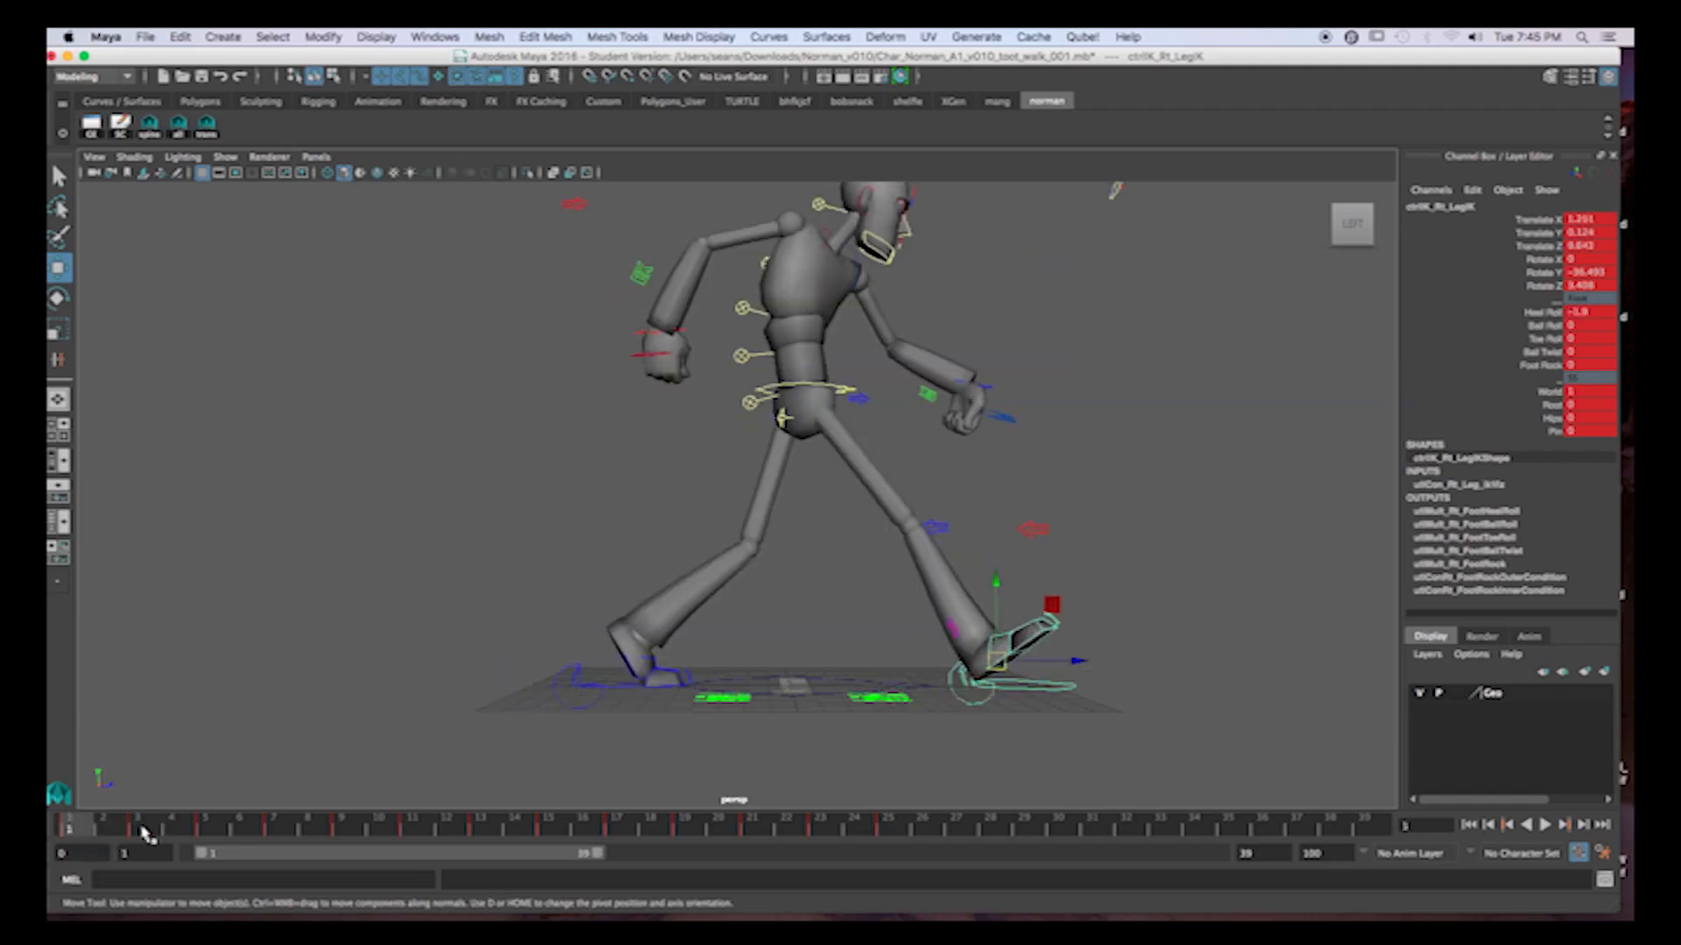
click(141, 830)
click(79, 829)
click(141, 829)
click(84, 828)
Set the right foot control's Heel Roll to 0 at frame 2 so the foot lies flat.
click(105, 828)
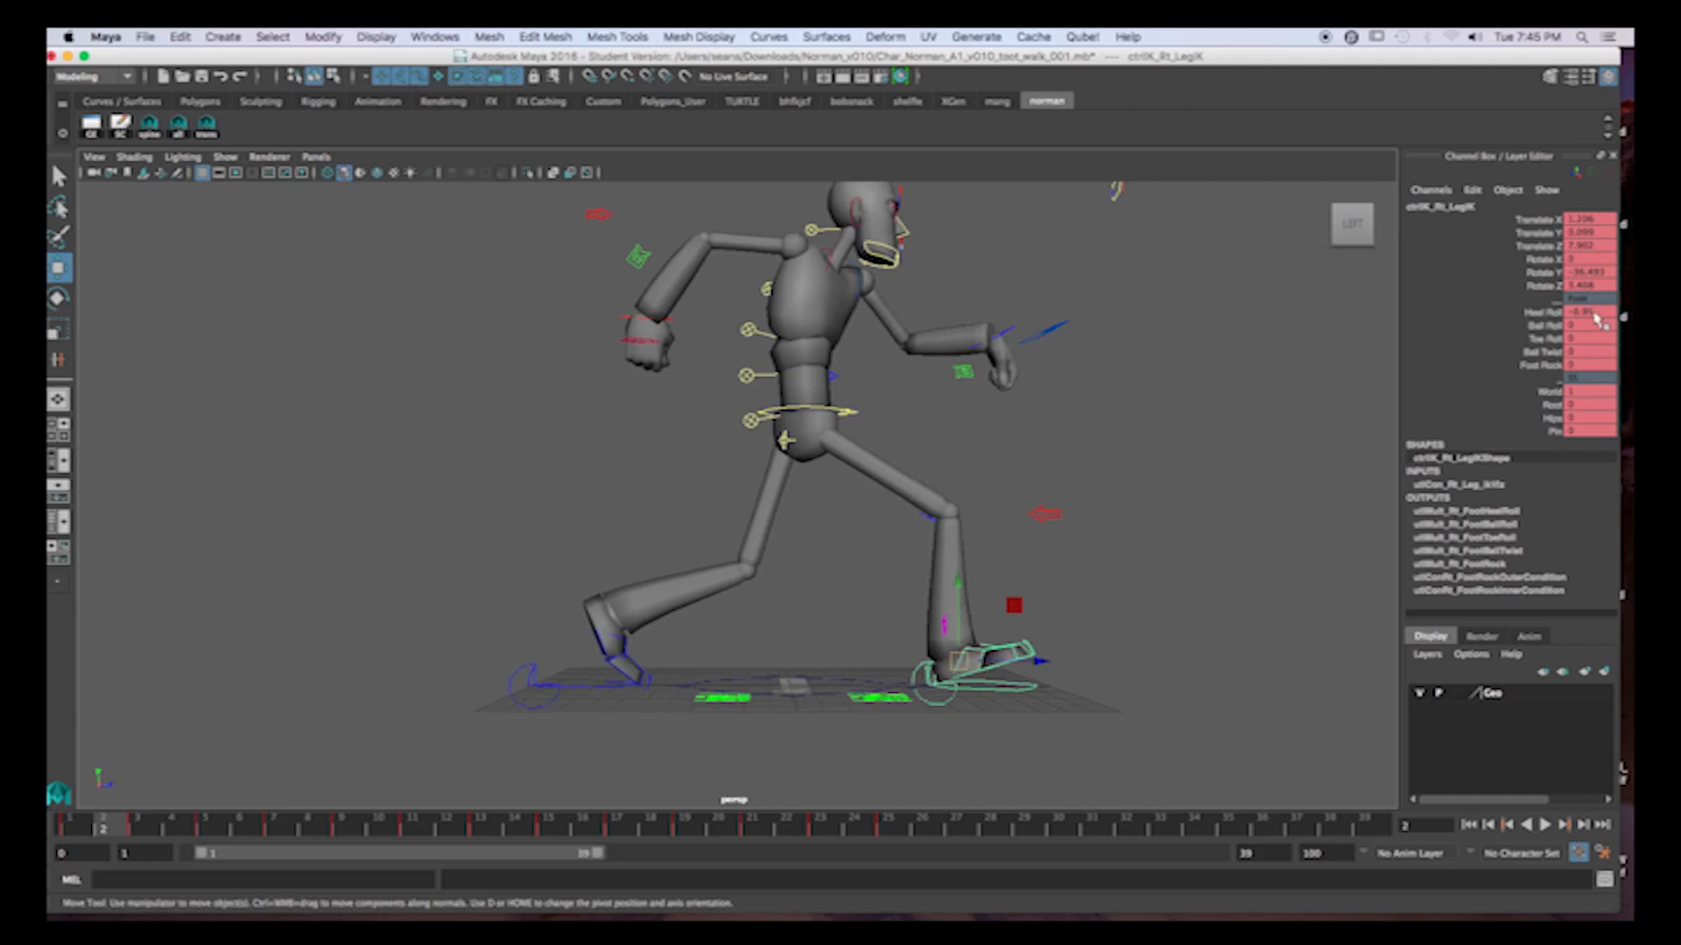
double_click(1575, 315)
text(0)
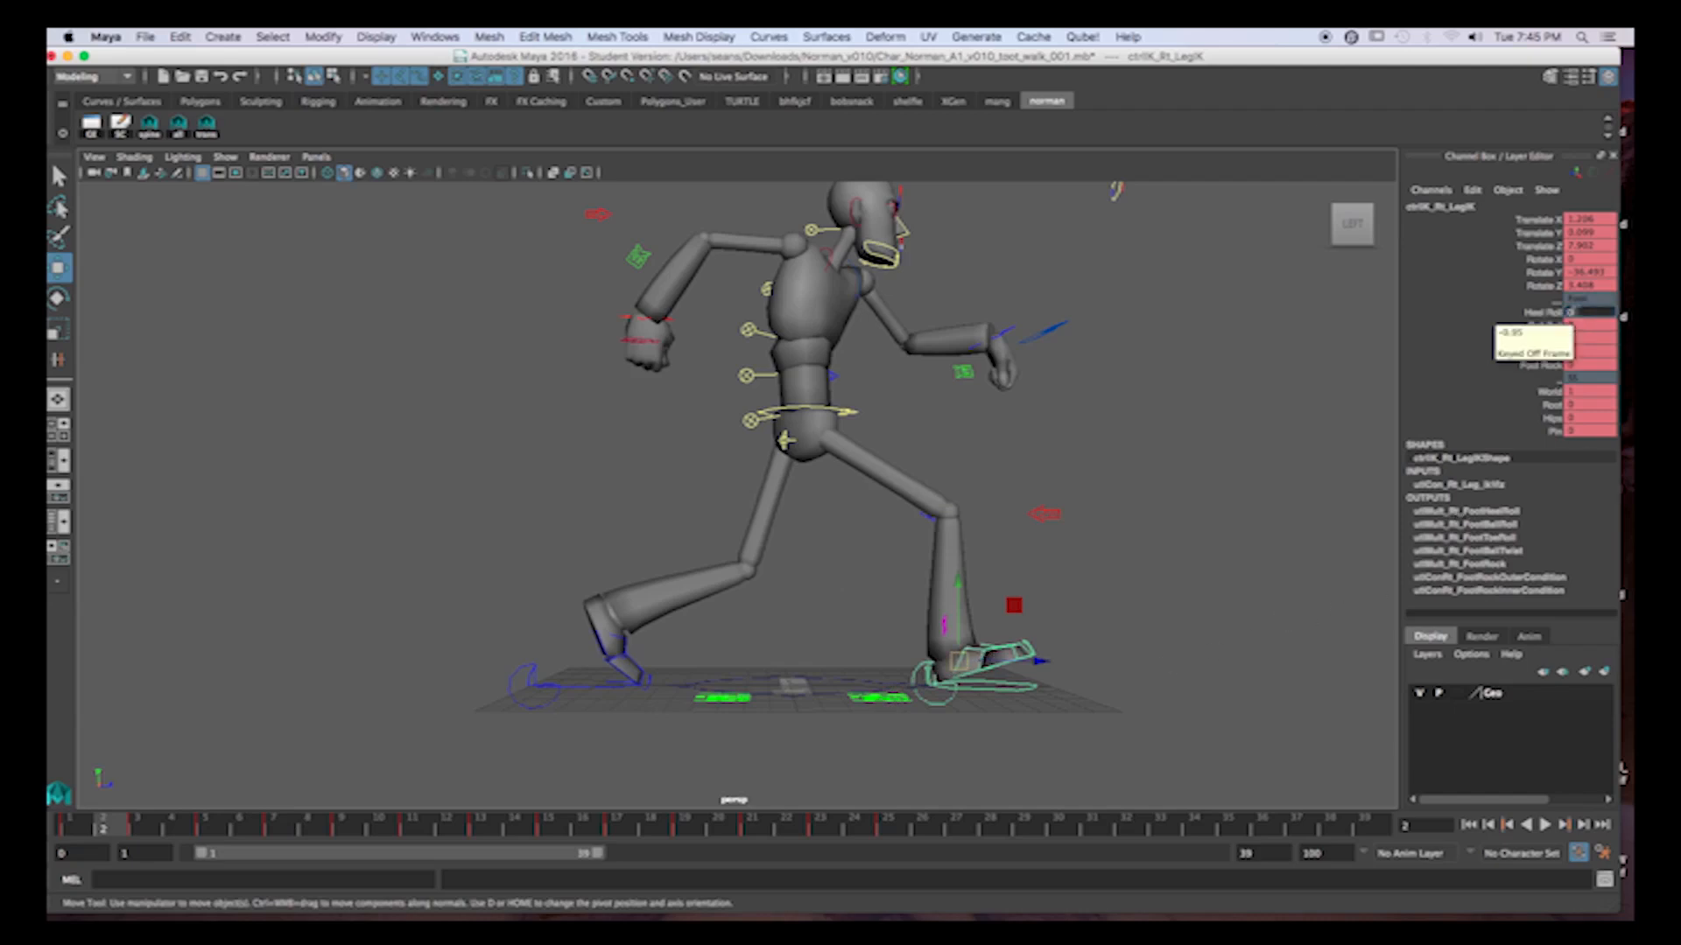
key(Return)
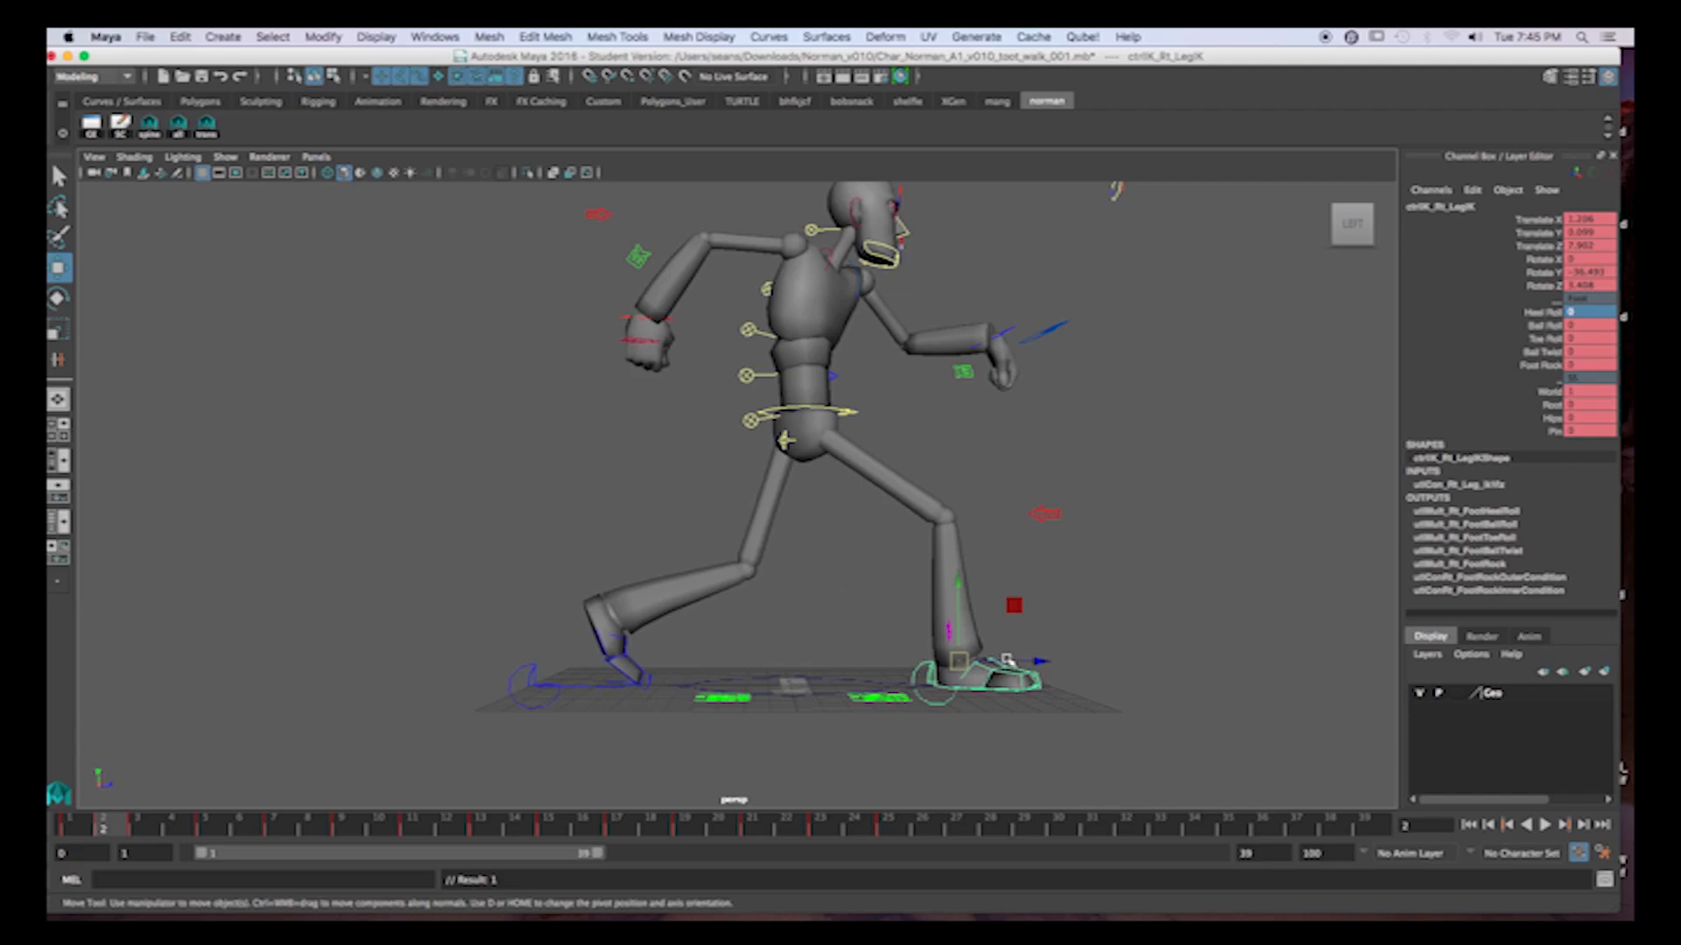
Bend the right toe upward and key it at frame 2, and key a much slighter upward bend at frame 3.
click(1015, 675)
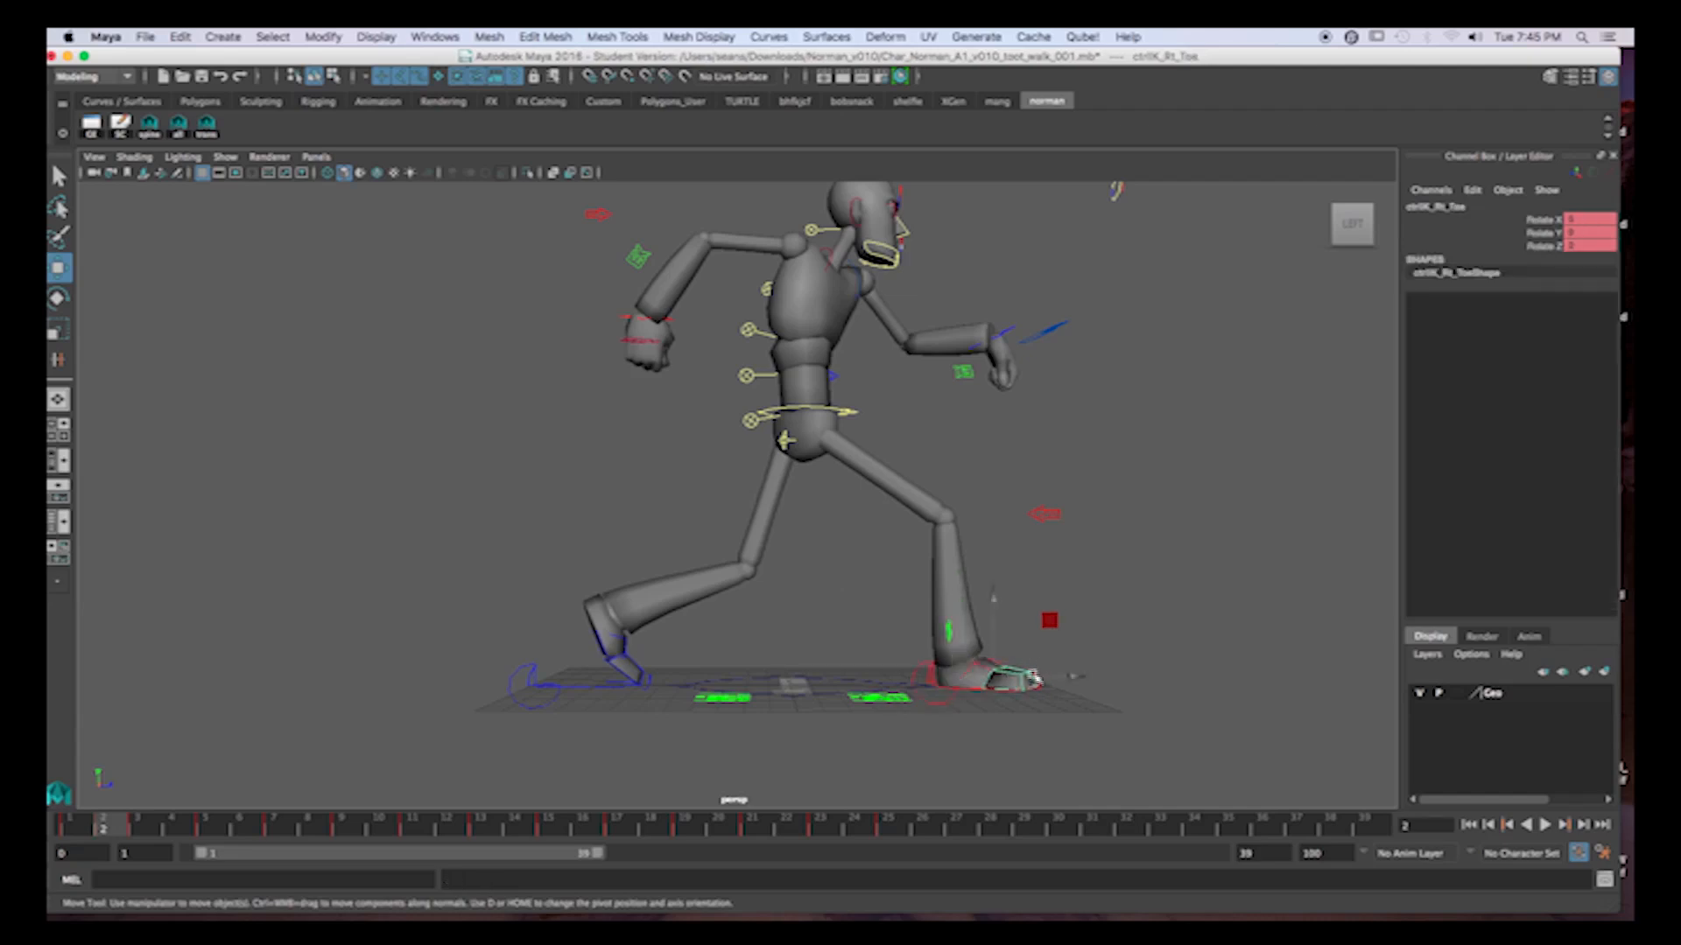
key(e)
drag(1051, 650, 1044, 616)
key(s)
click(131, 826)
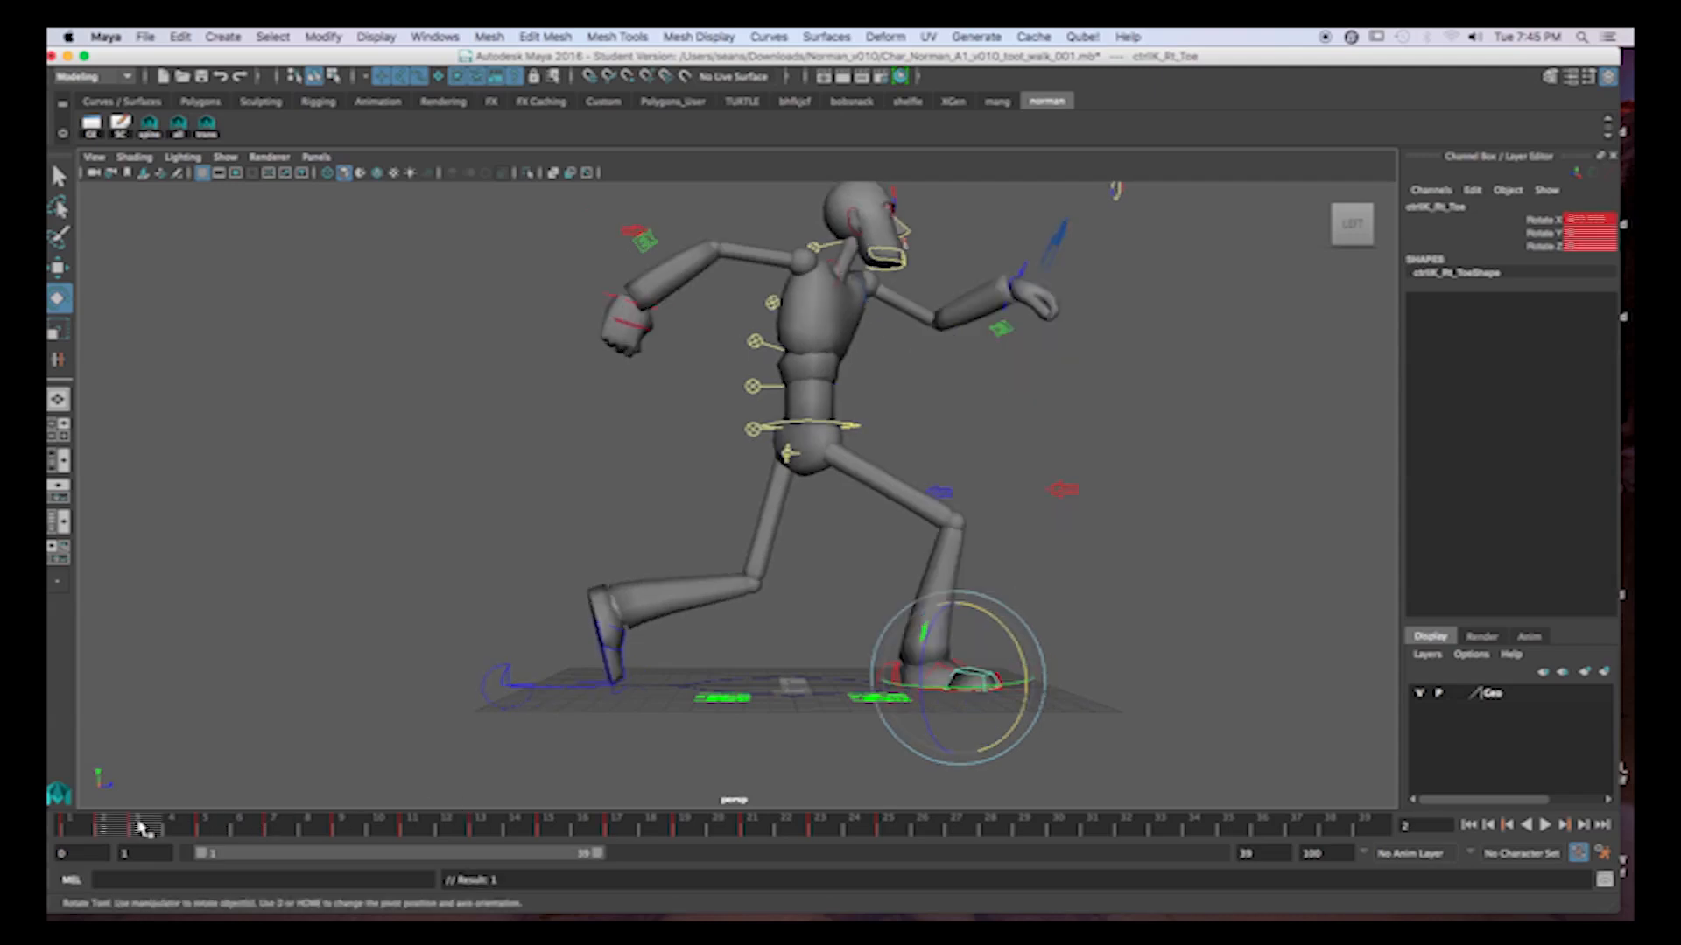
drag(1023, 658, 1020, 651)
key(s)
Set the right toe's Rotate X to 0 at frame 4.
click(173, 830)
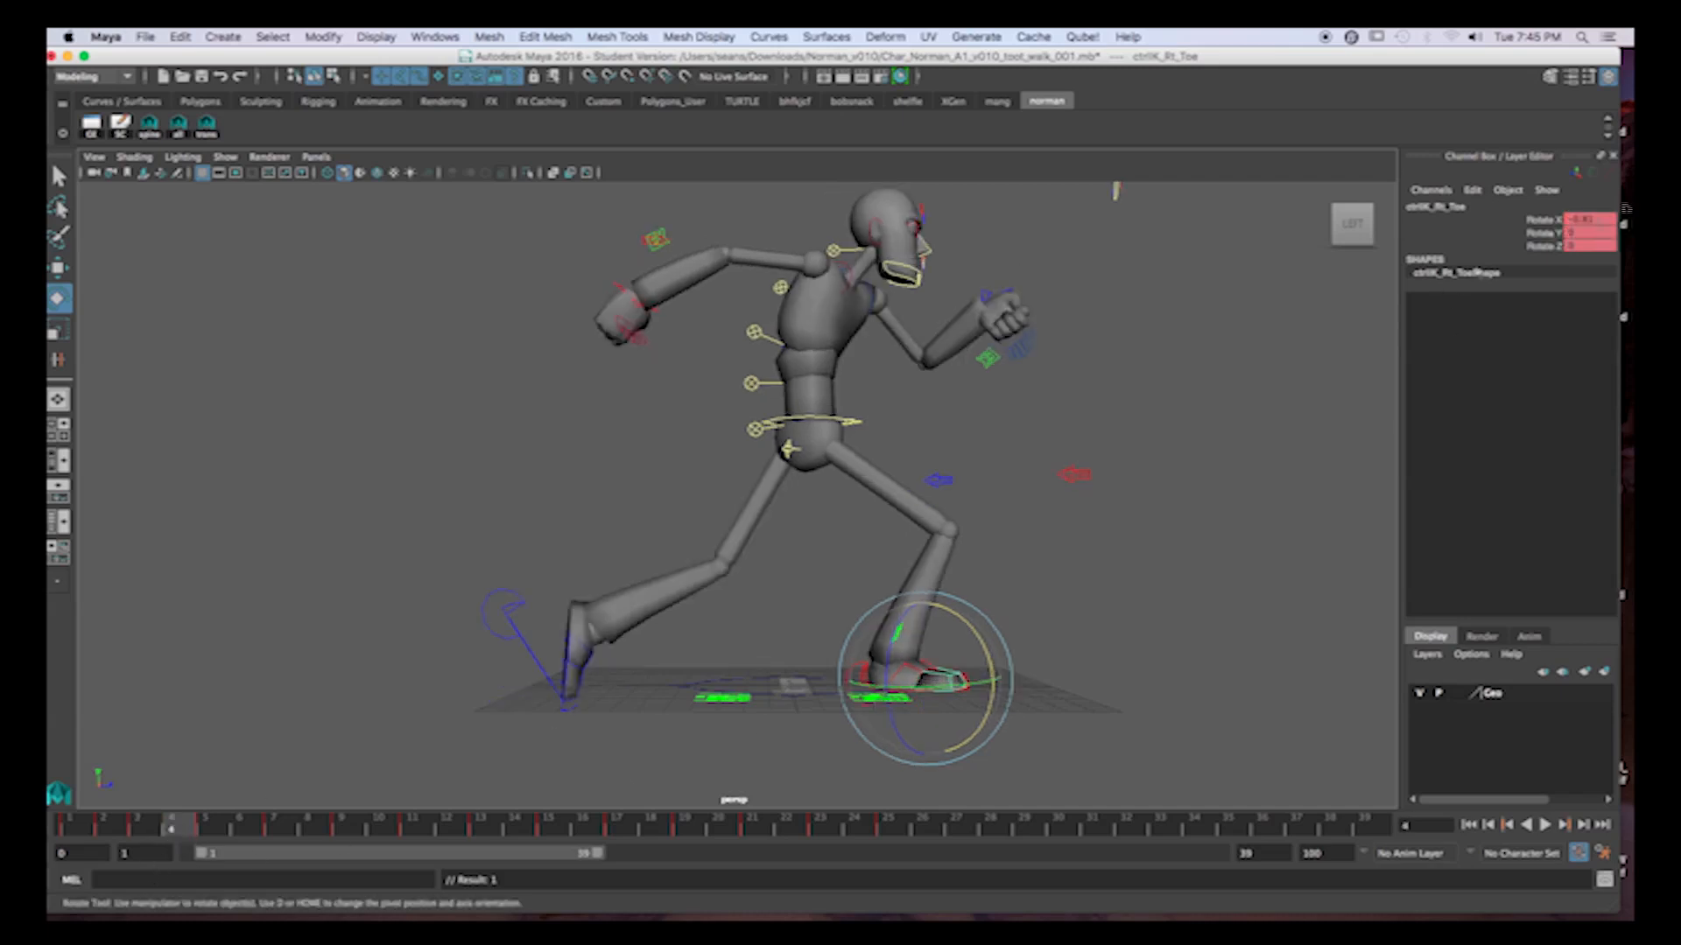
double_click(1600, 219)
text(0)
key(Return)
Rotate the right toe down about 18 degrees at frame 1 and copy that pose to frame 25.
click(77, 831)
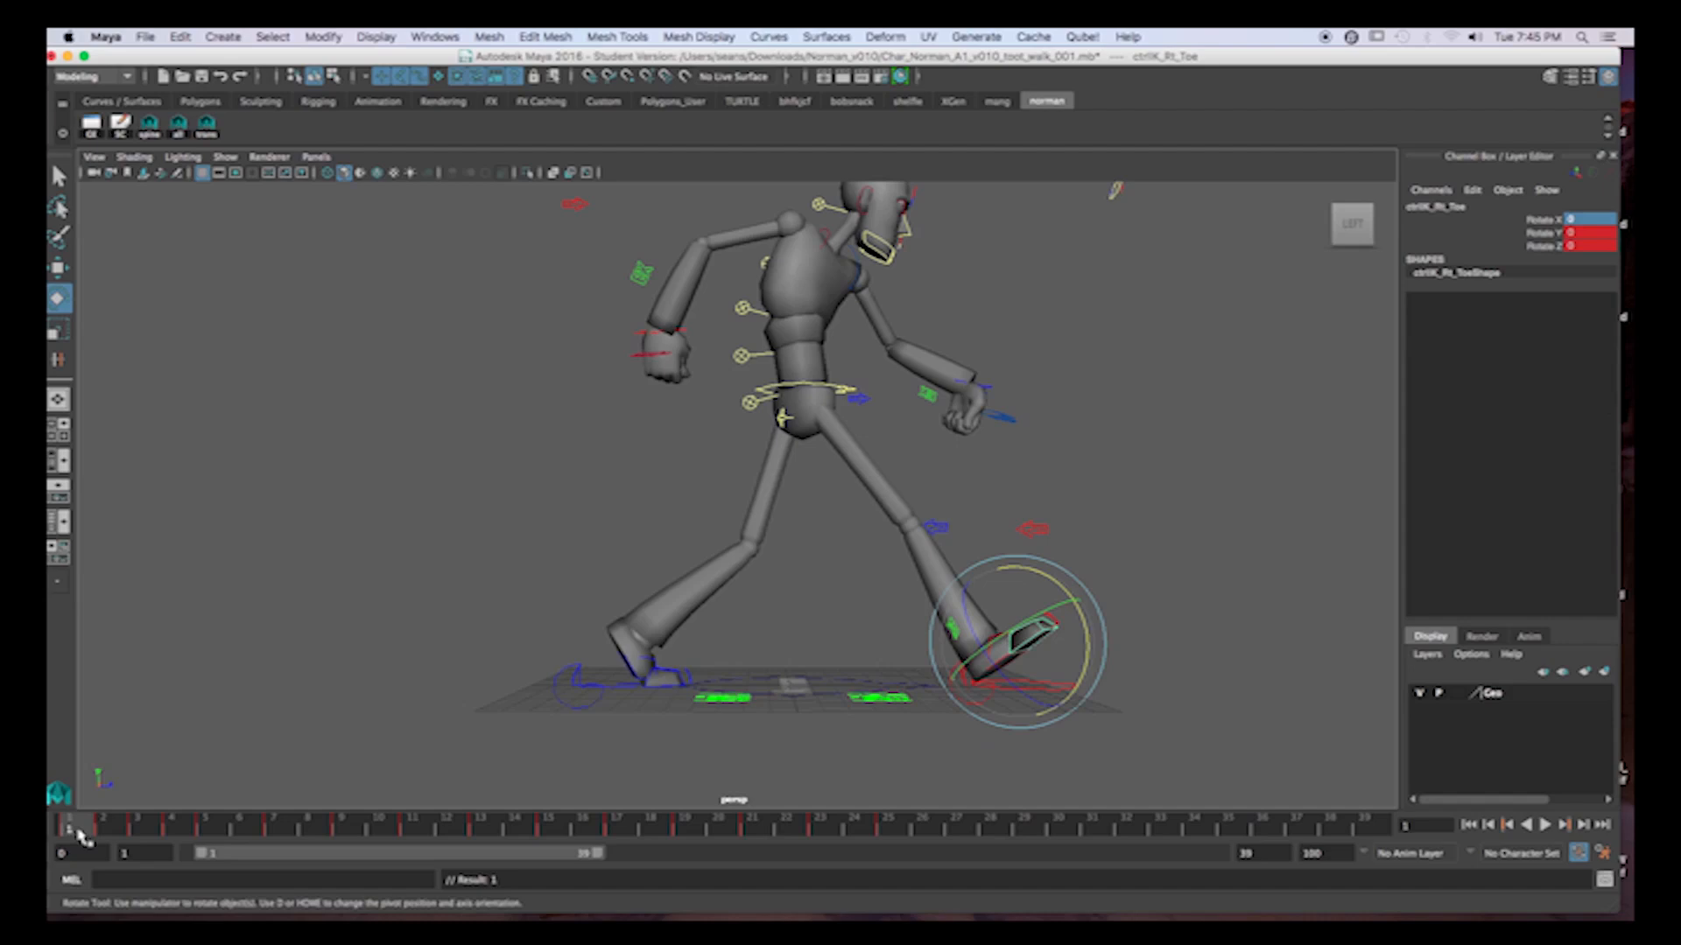
drag(1056, 581, 1093, 672)
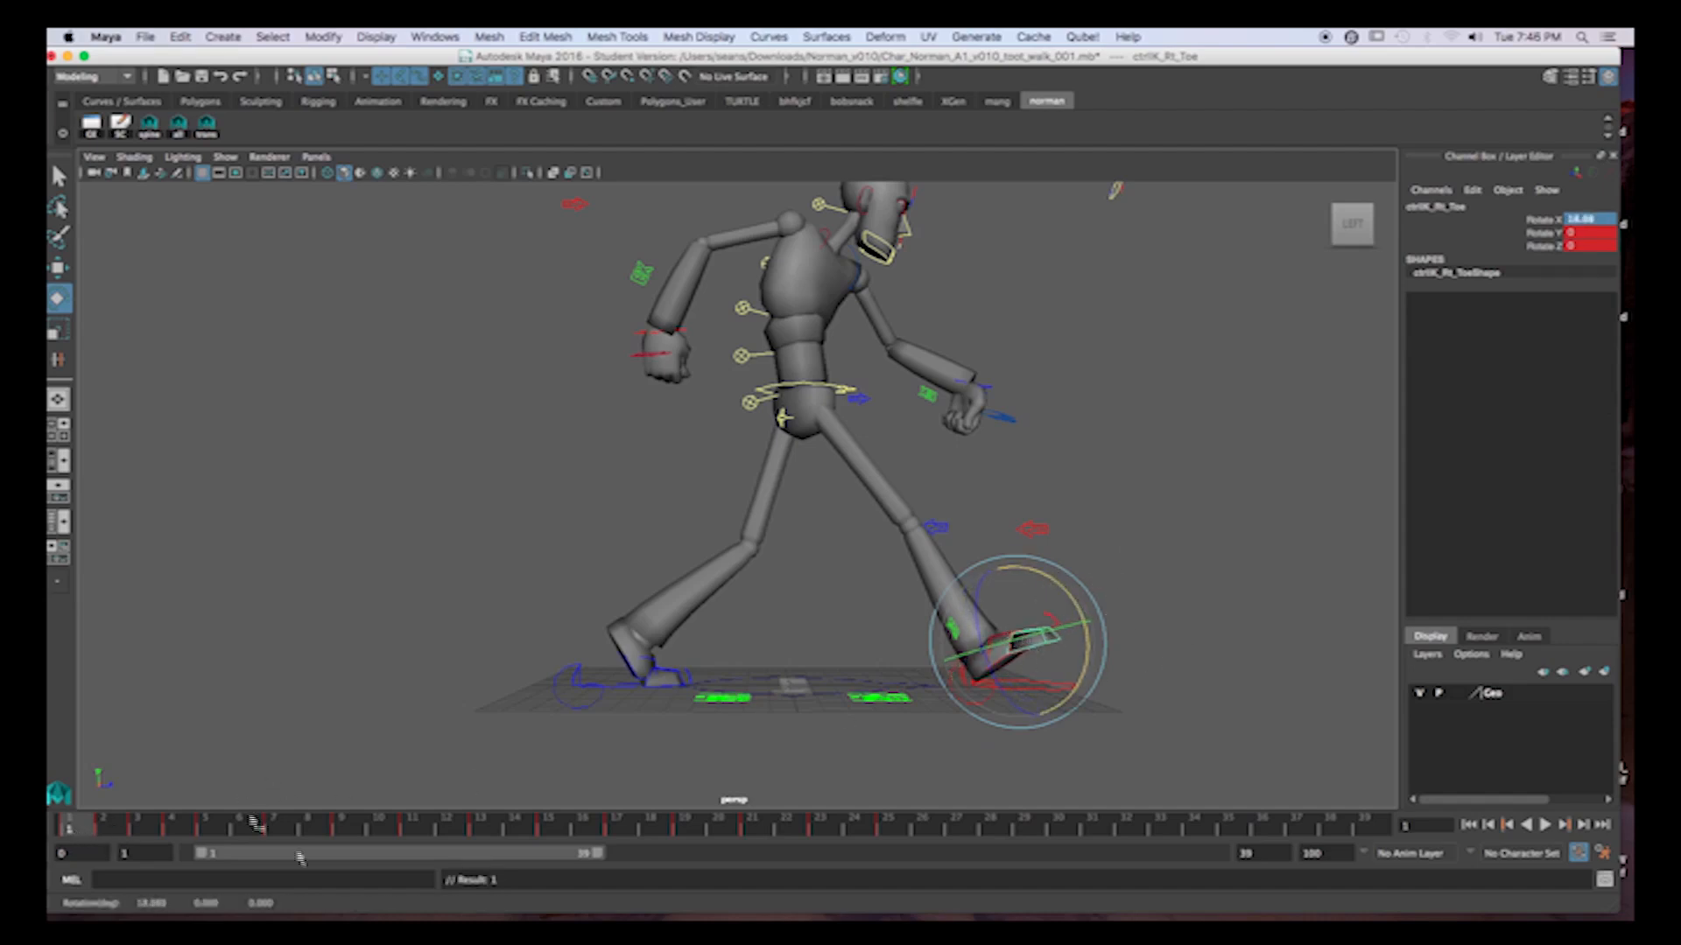
drag(95, 832, 882, 830)
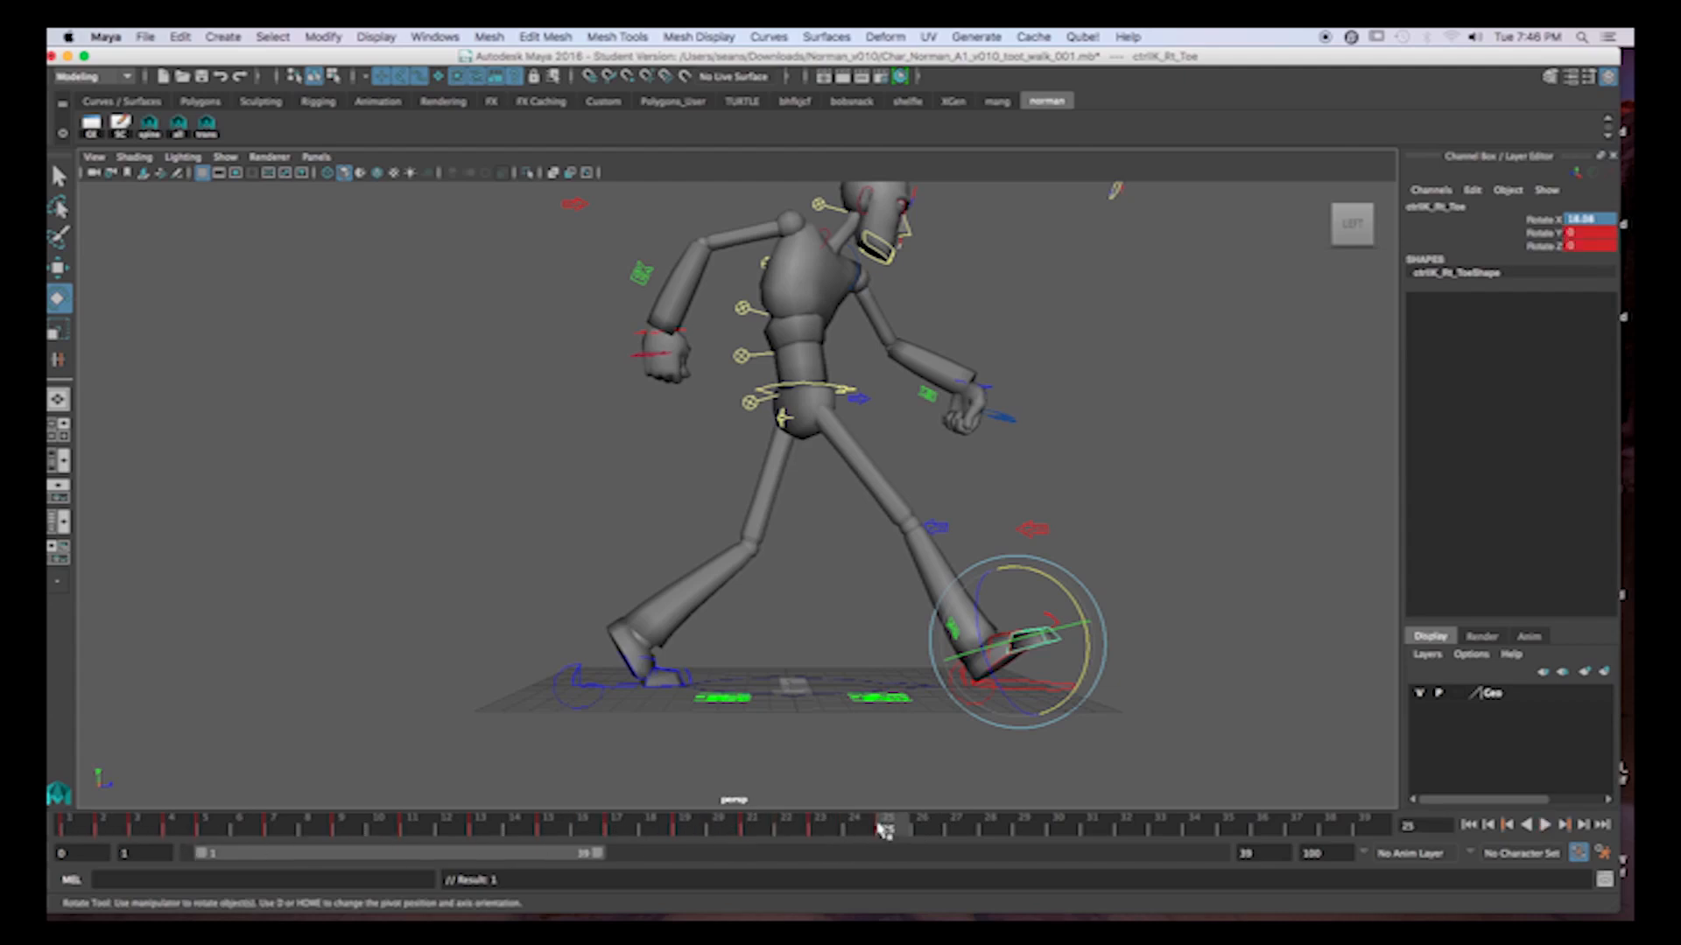
Rotate the right toe down about 3 degrees at frame 23 and check its motion through frames 21 to 25 and 1 to 4.
click(826, 829)
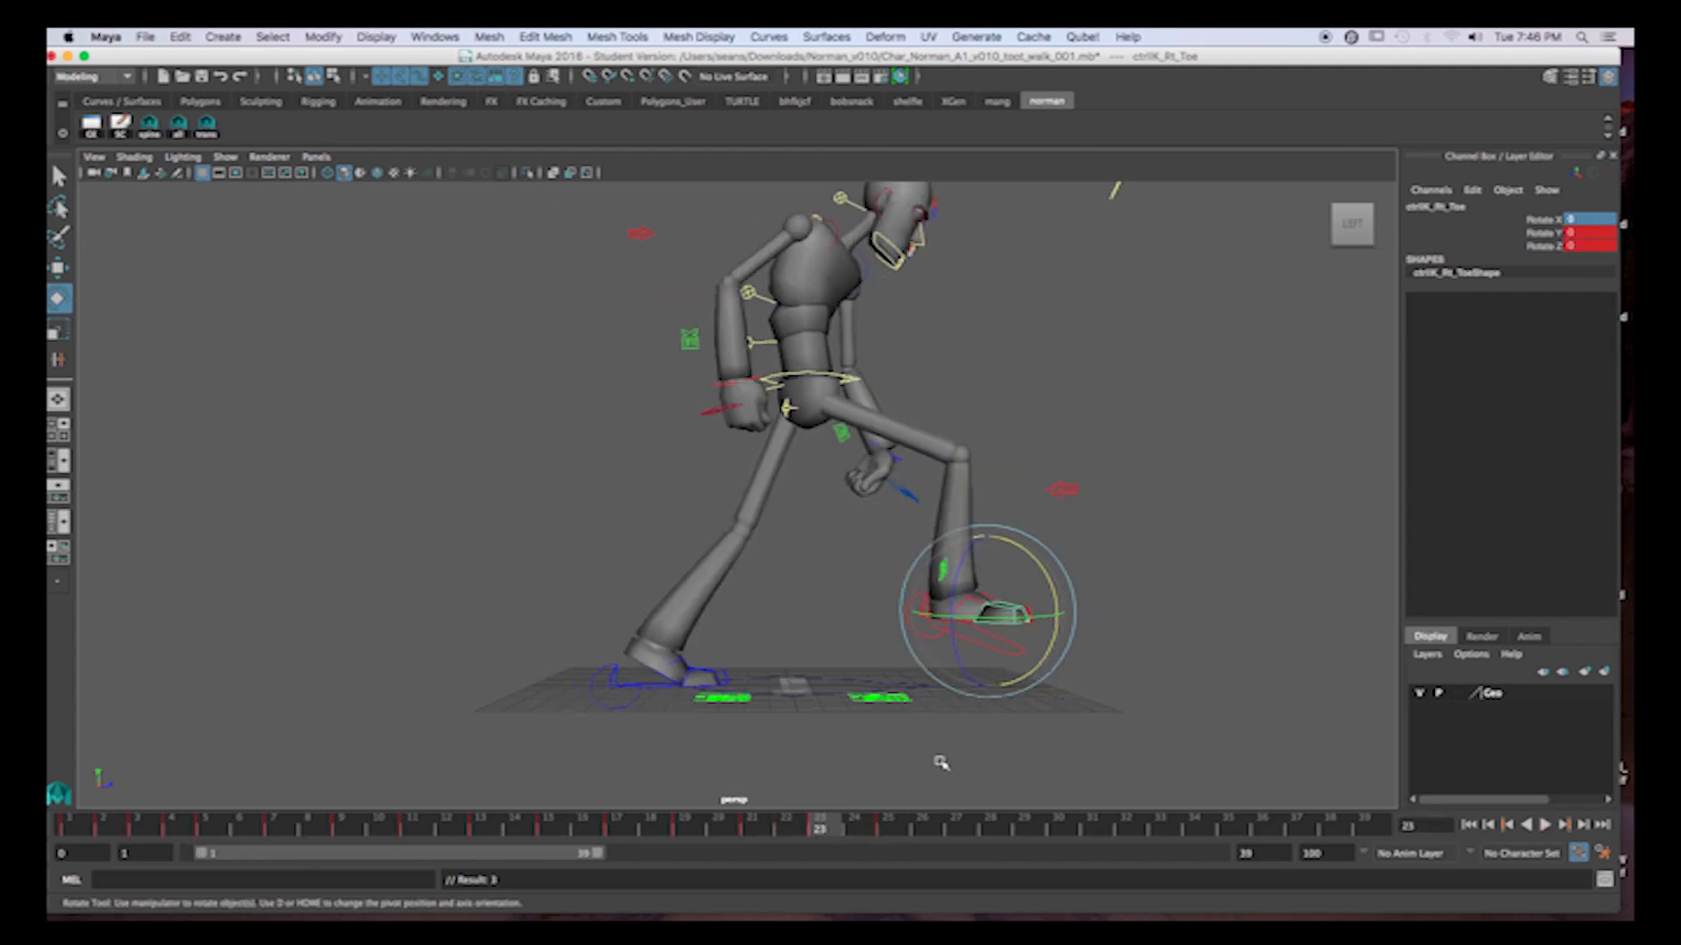
drag(1064, 599, 1050, 588)
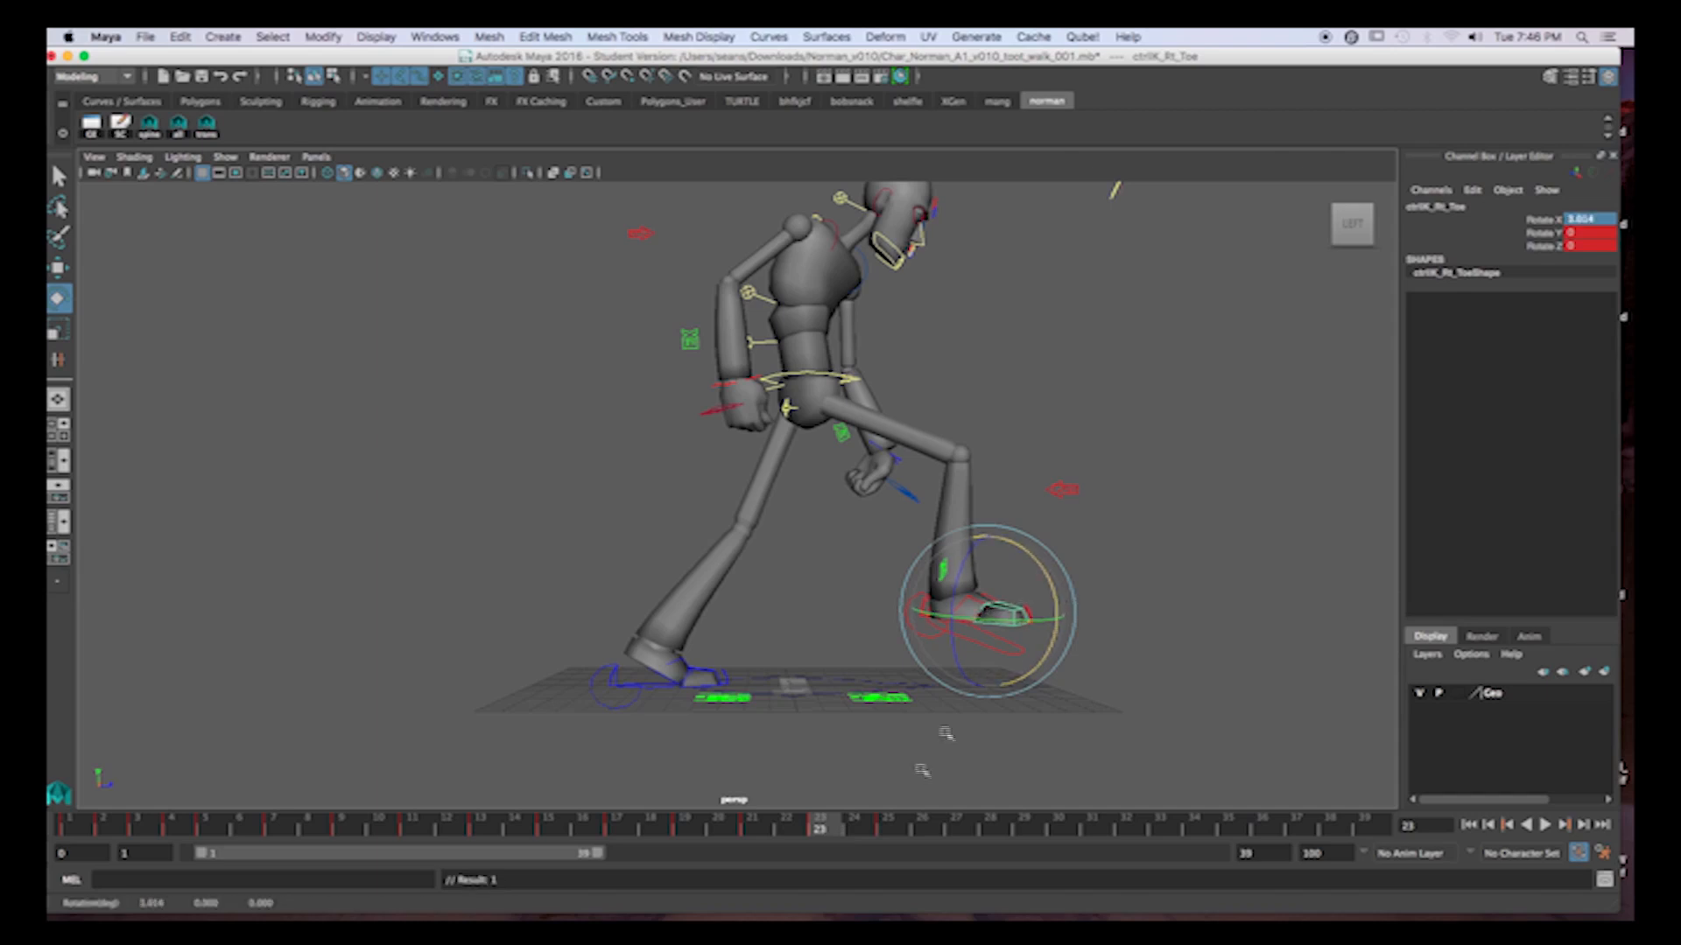
click(757, 829)
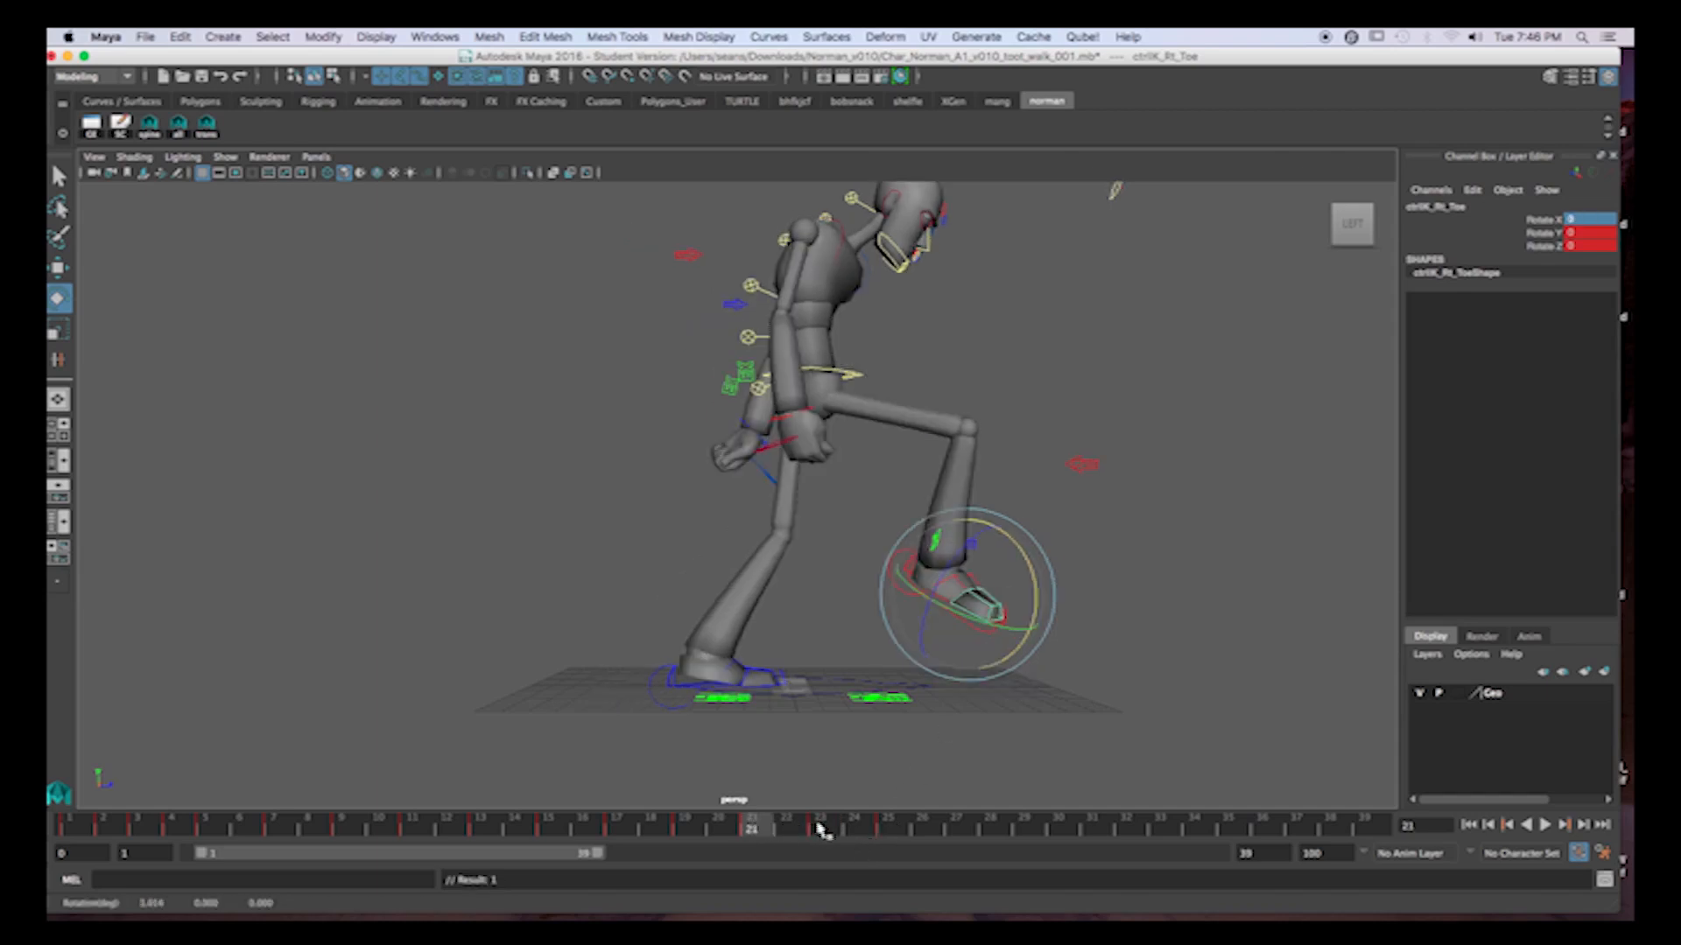
click(823, 830)
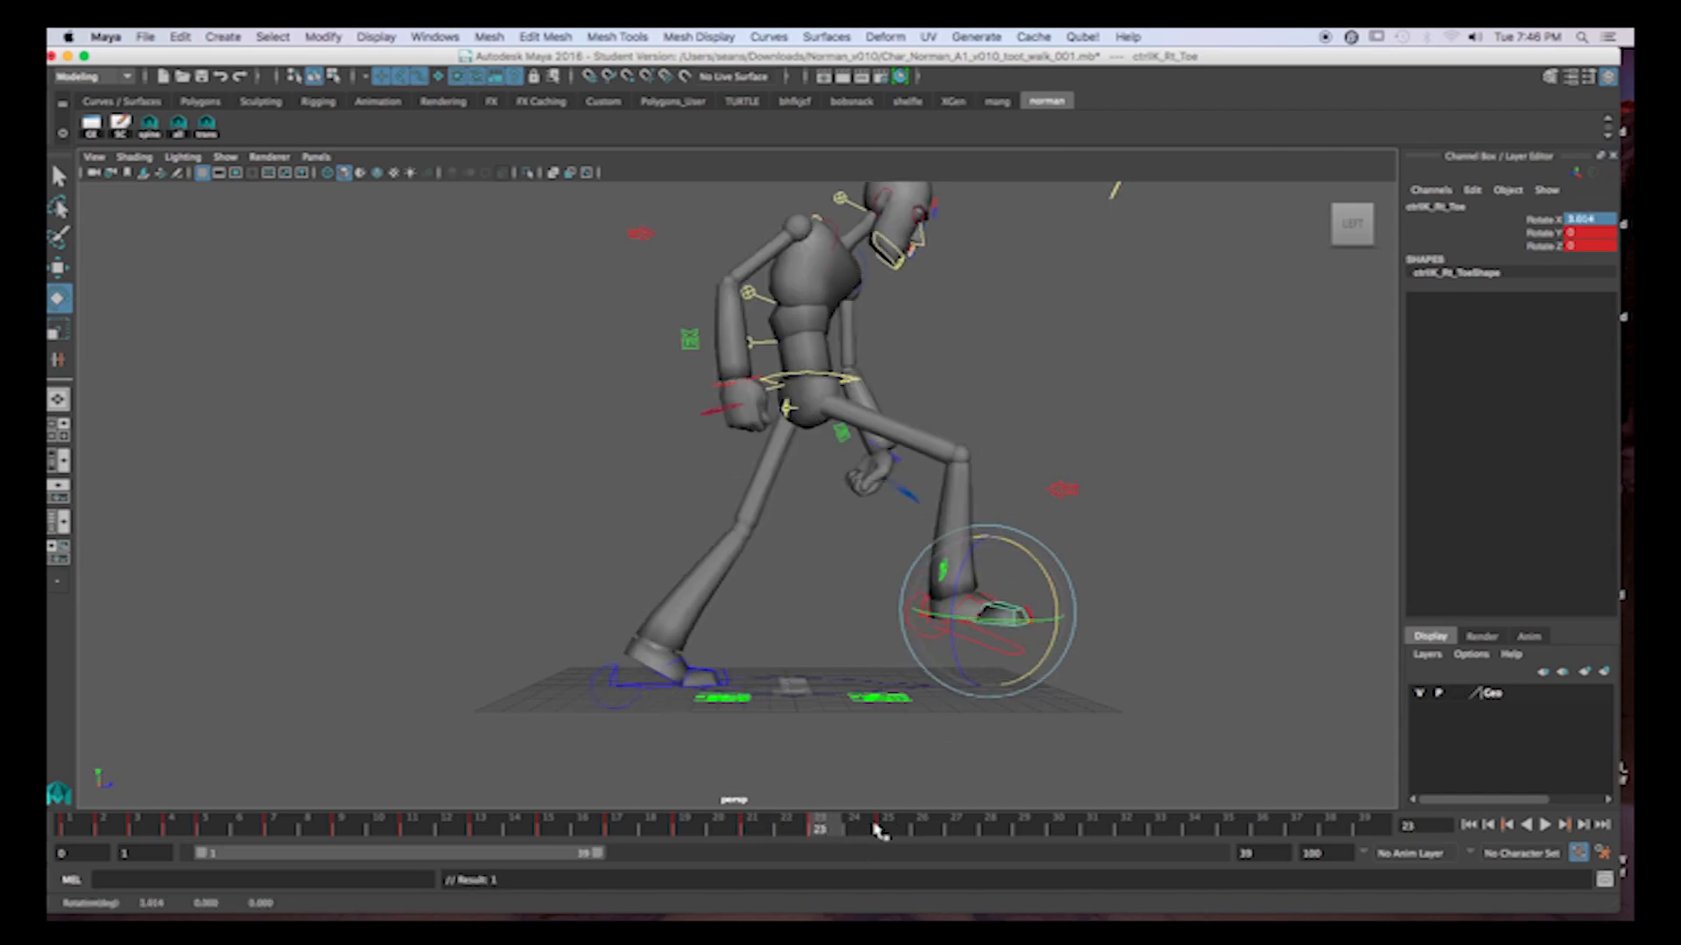
click(886, 830)
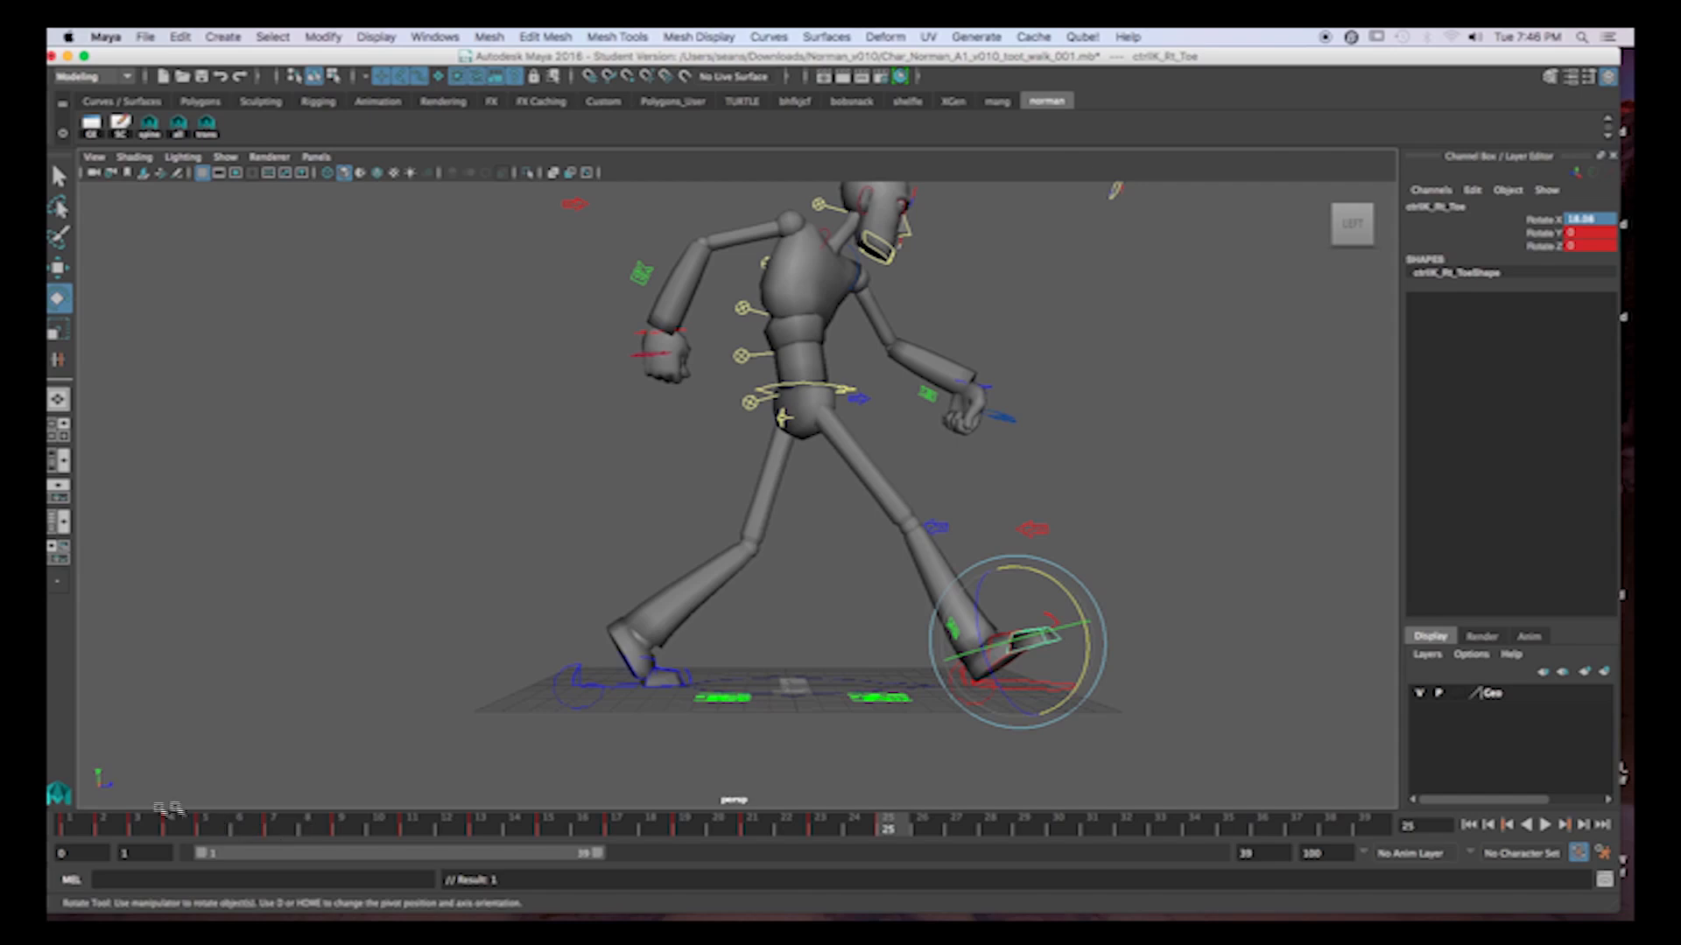
click(88, 825)
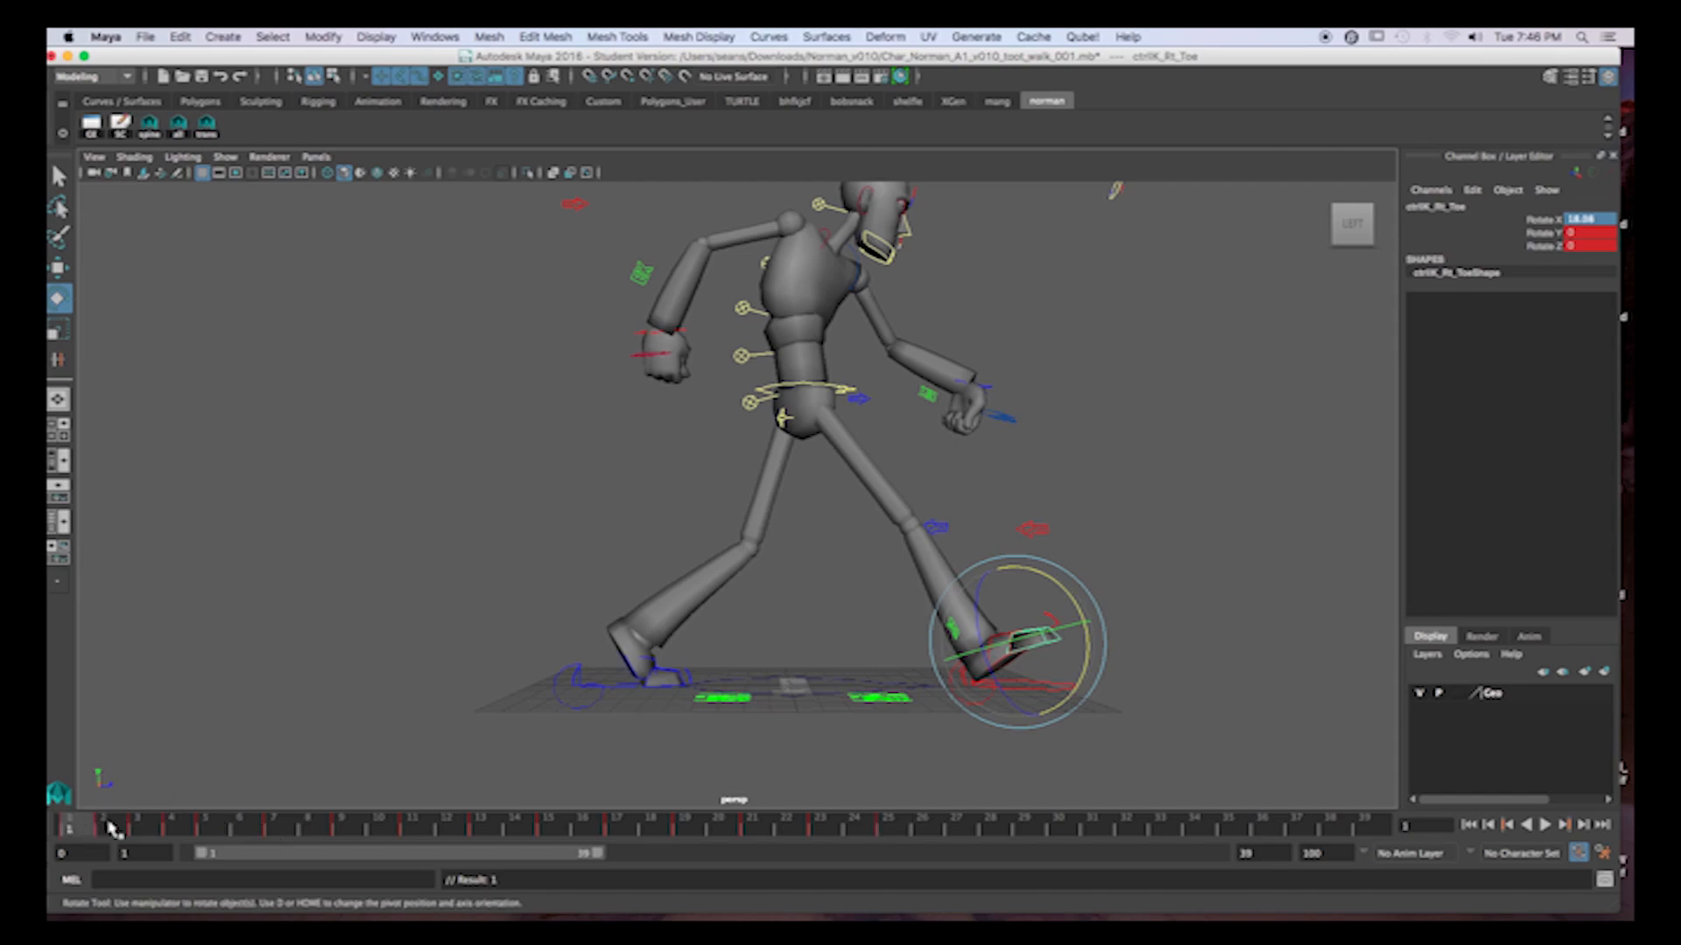
click(109, 826)
click(138, 827)
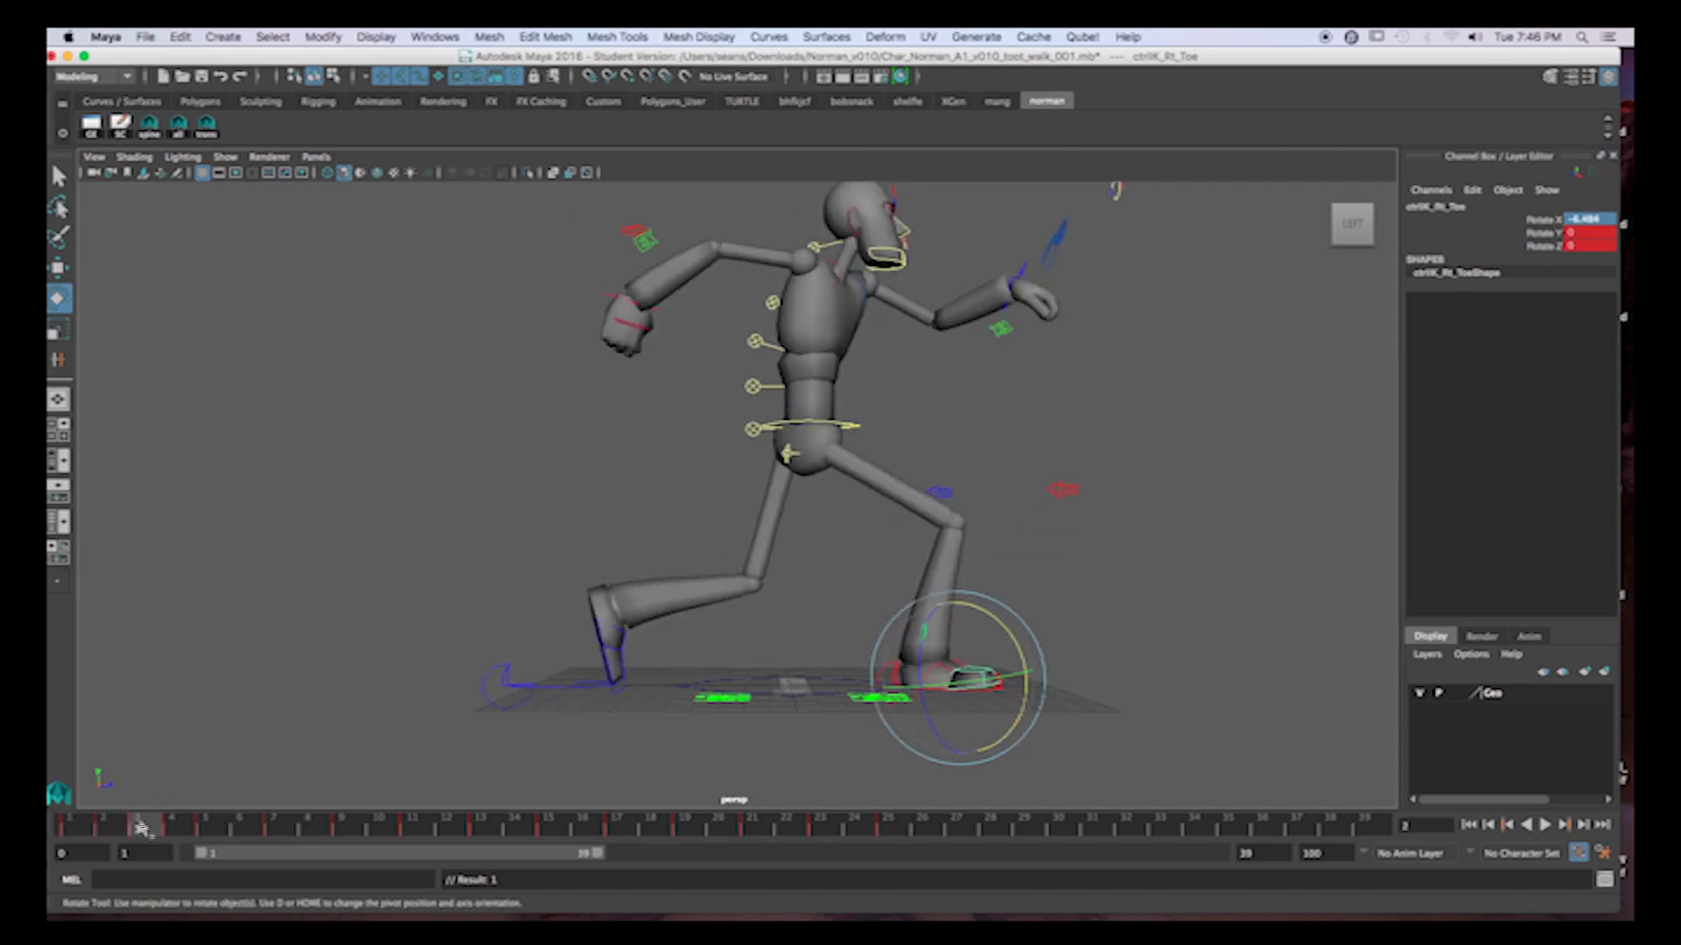
click(172, 826)
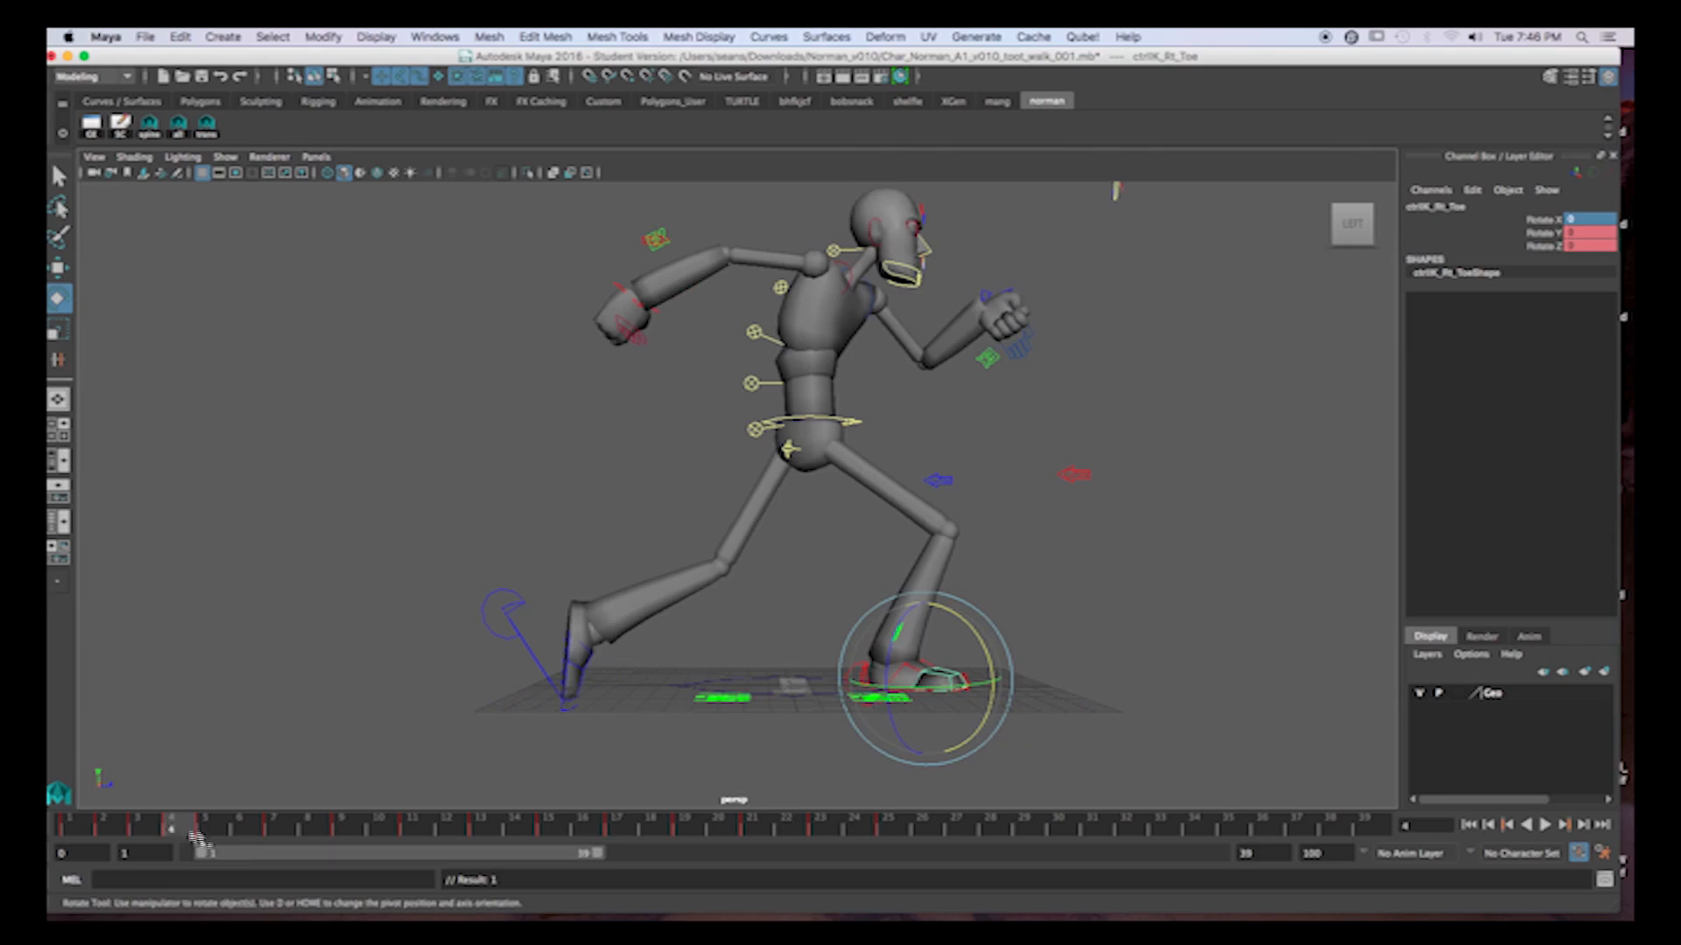
Rotate the left toe control down about 24 degrees at frame 13 and key it.
click(585, 683)
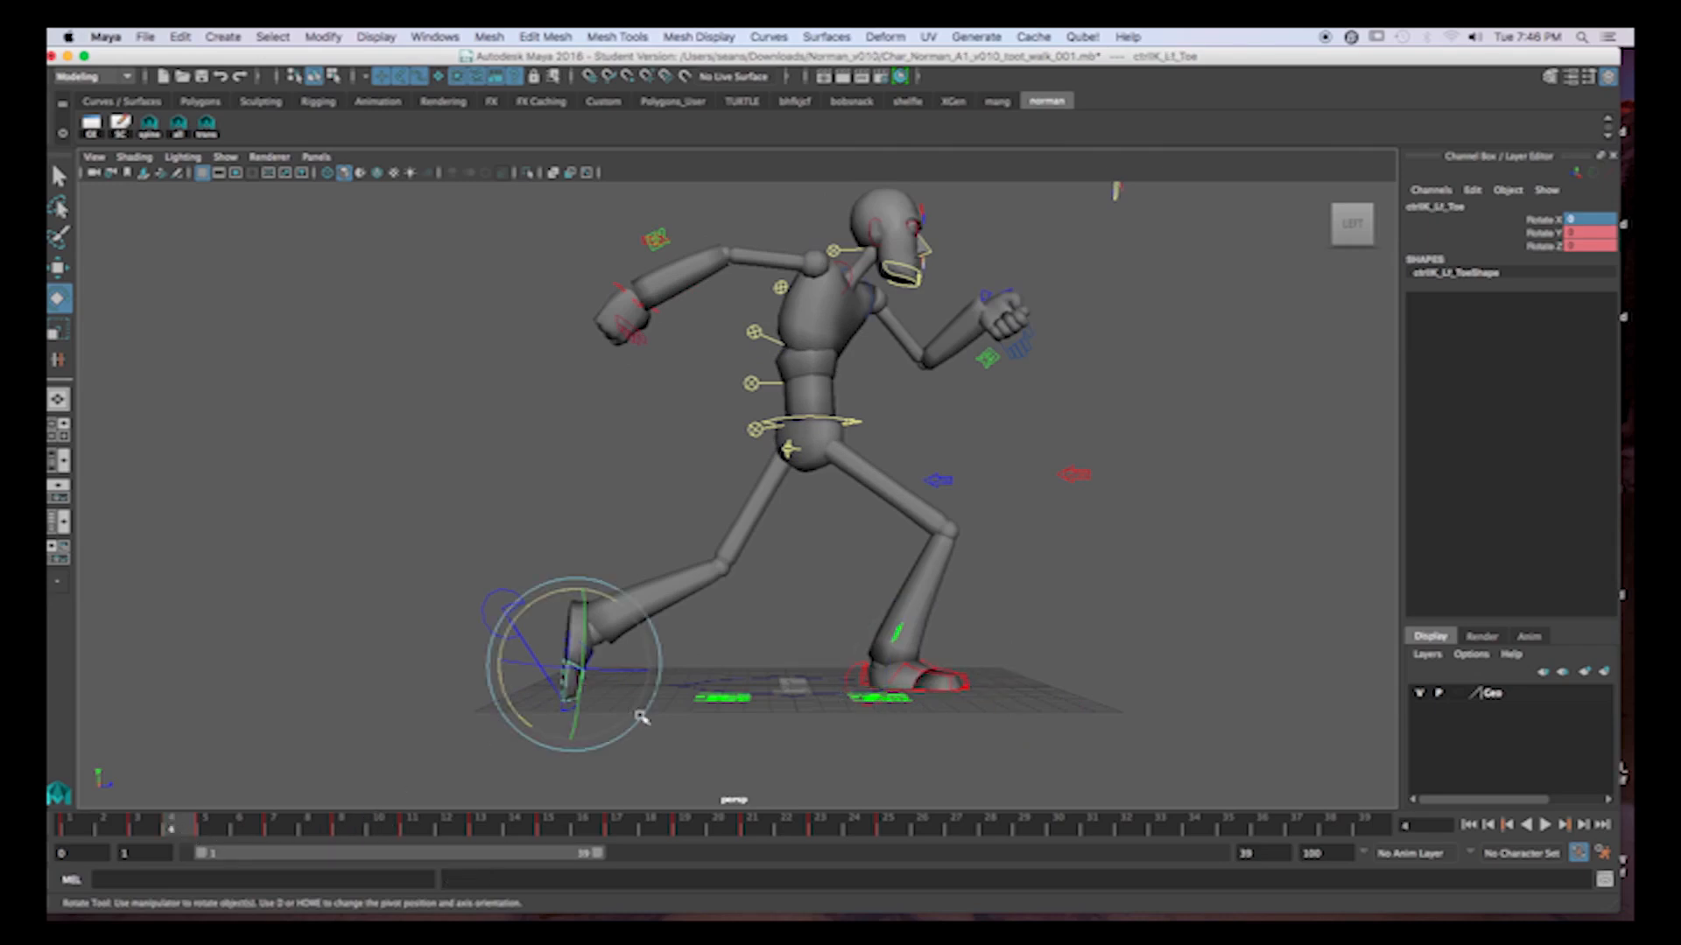
key(alt+v)
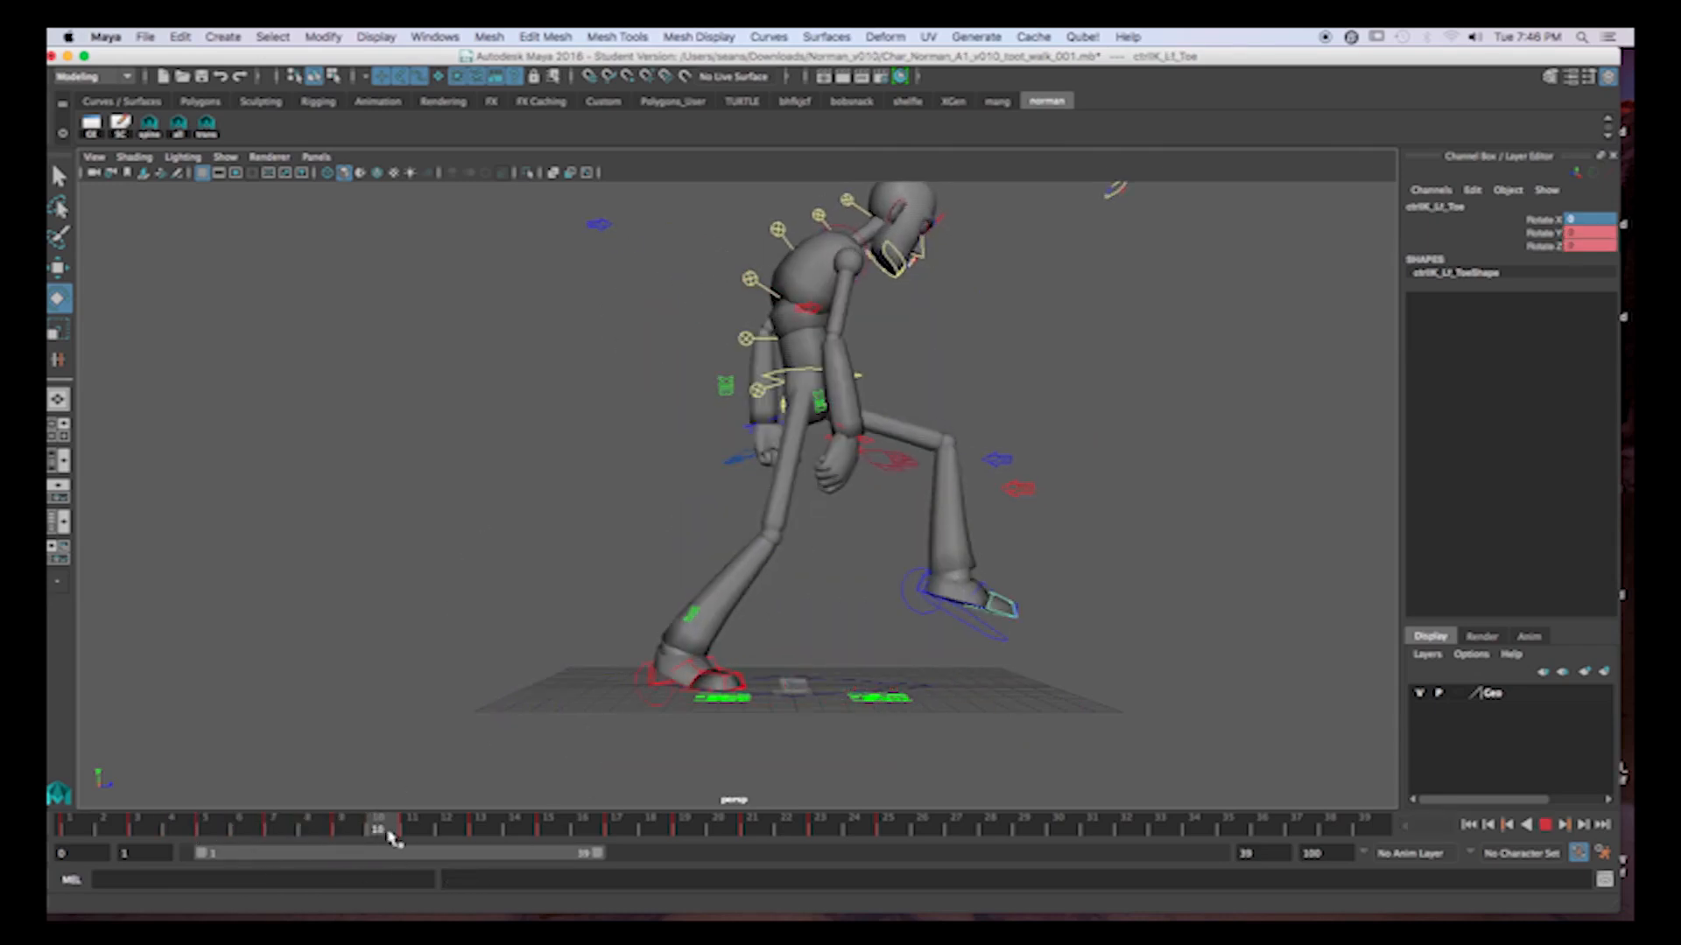
key(alt+v)
drag(427, 827, 480, 828)
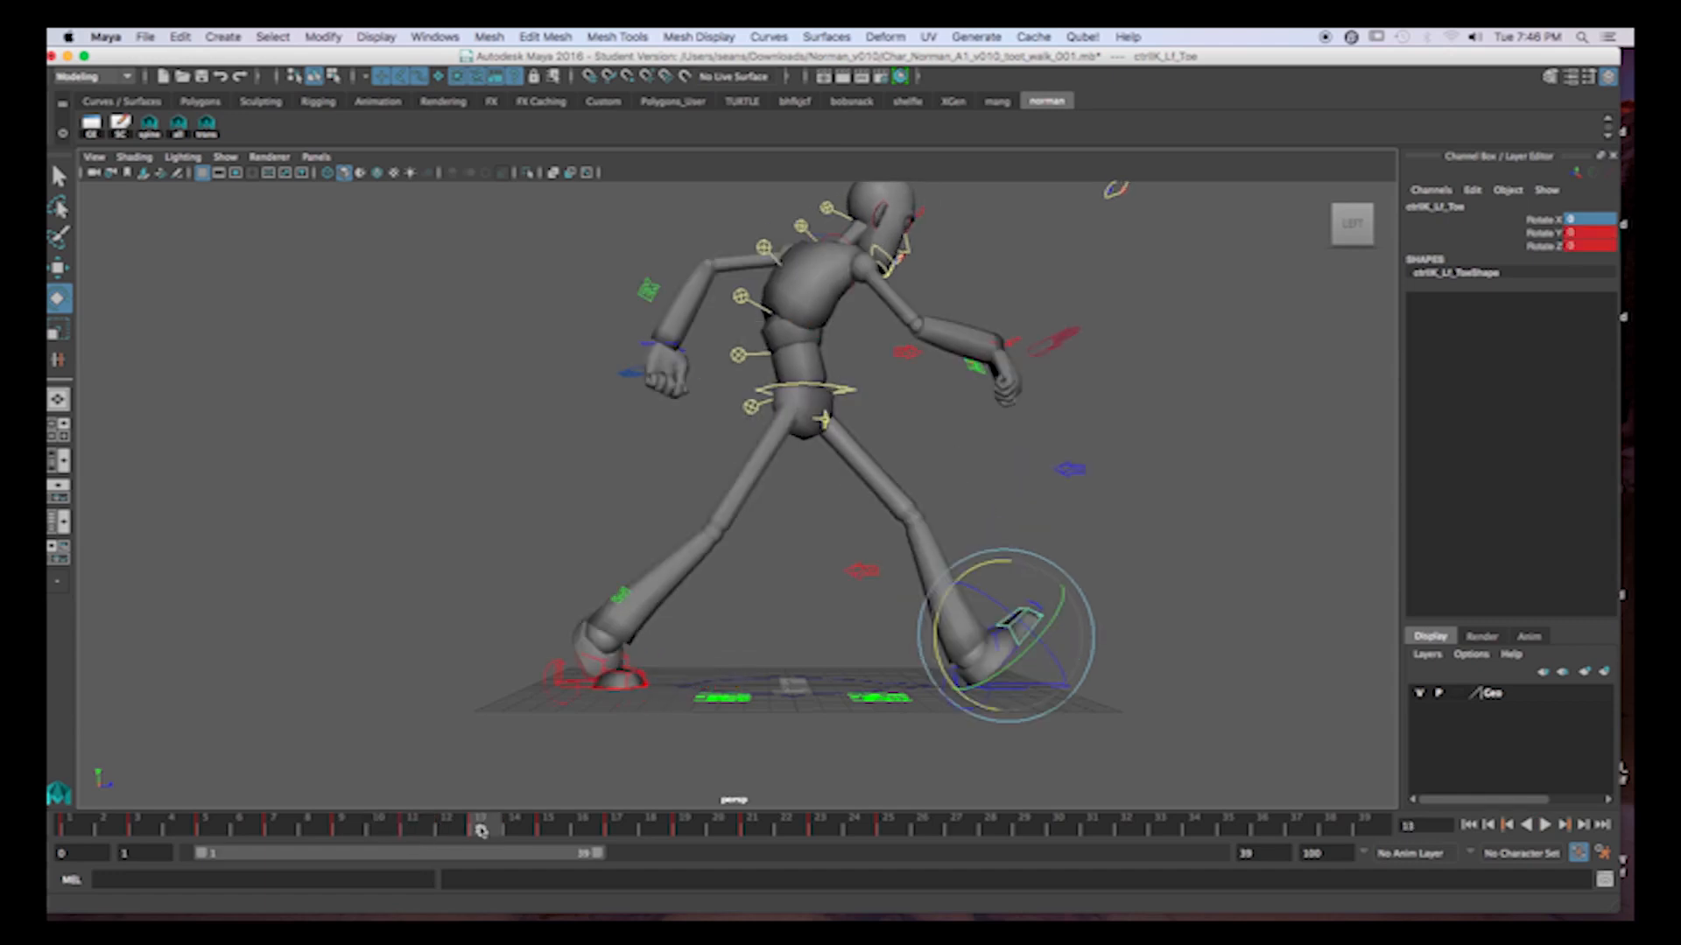
drag(1010, 580, 1029, 579)
key(s)
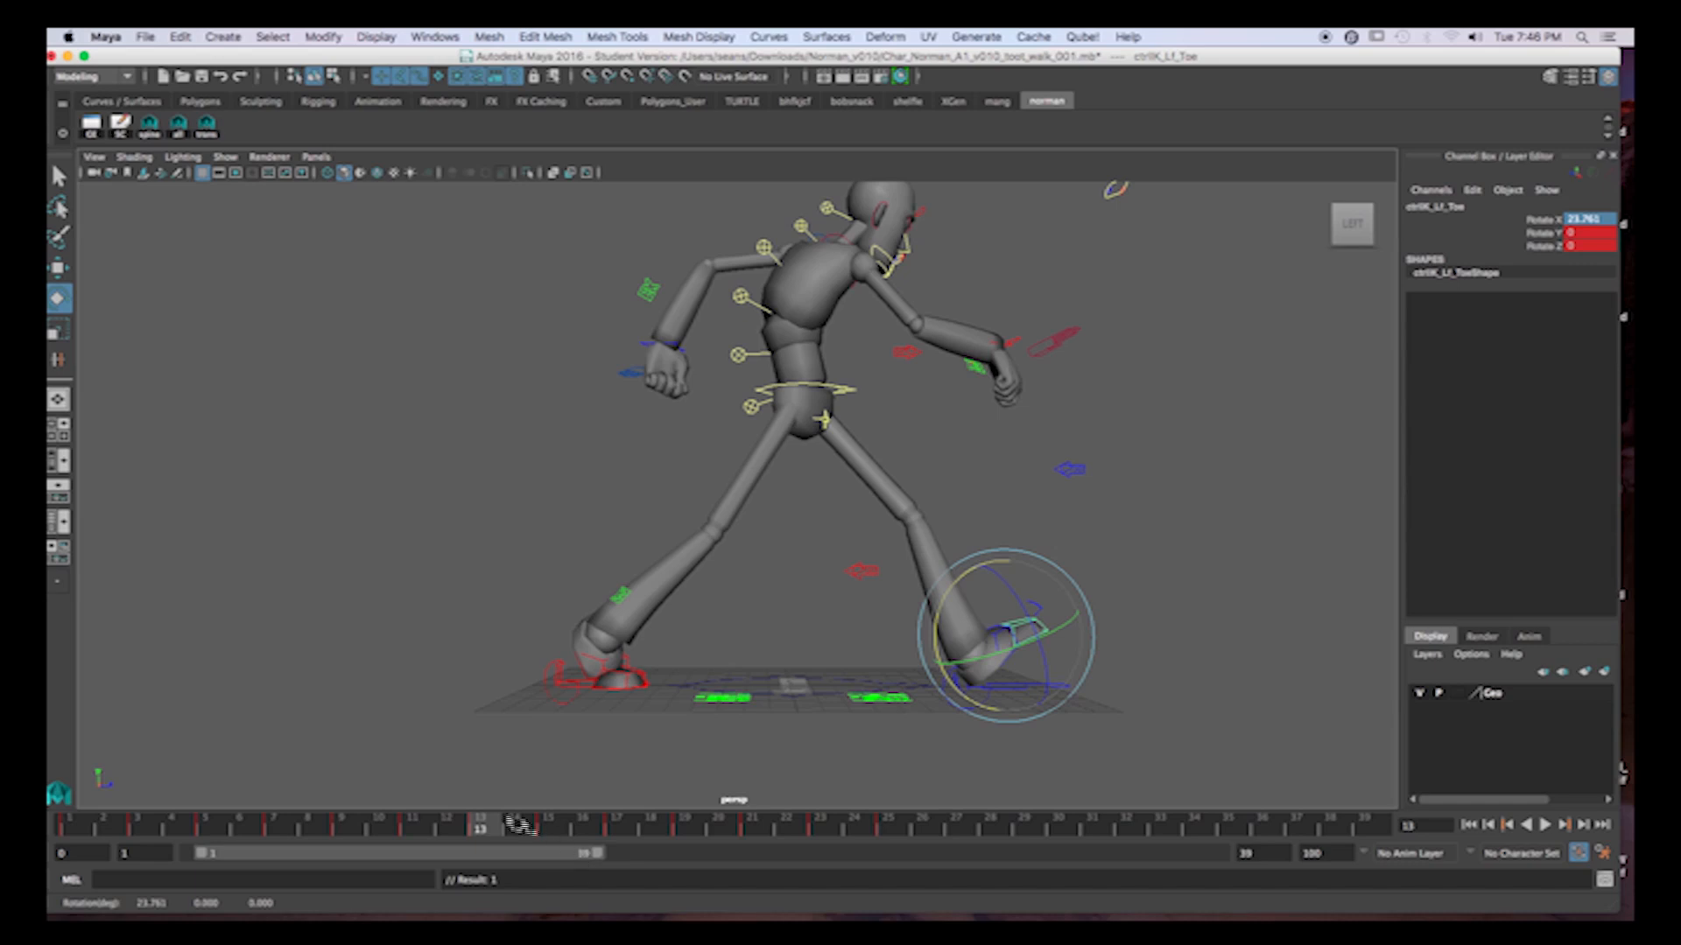
Rotate the left toe slightly at frame 11, key it, and check the toe at frames 13 and 15.
click(412, 825)
drag(945, 554, 965, 546)
key(s)
click(476, 830)
click(556, 830)
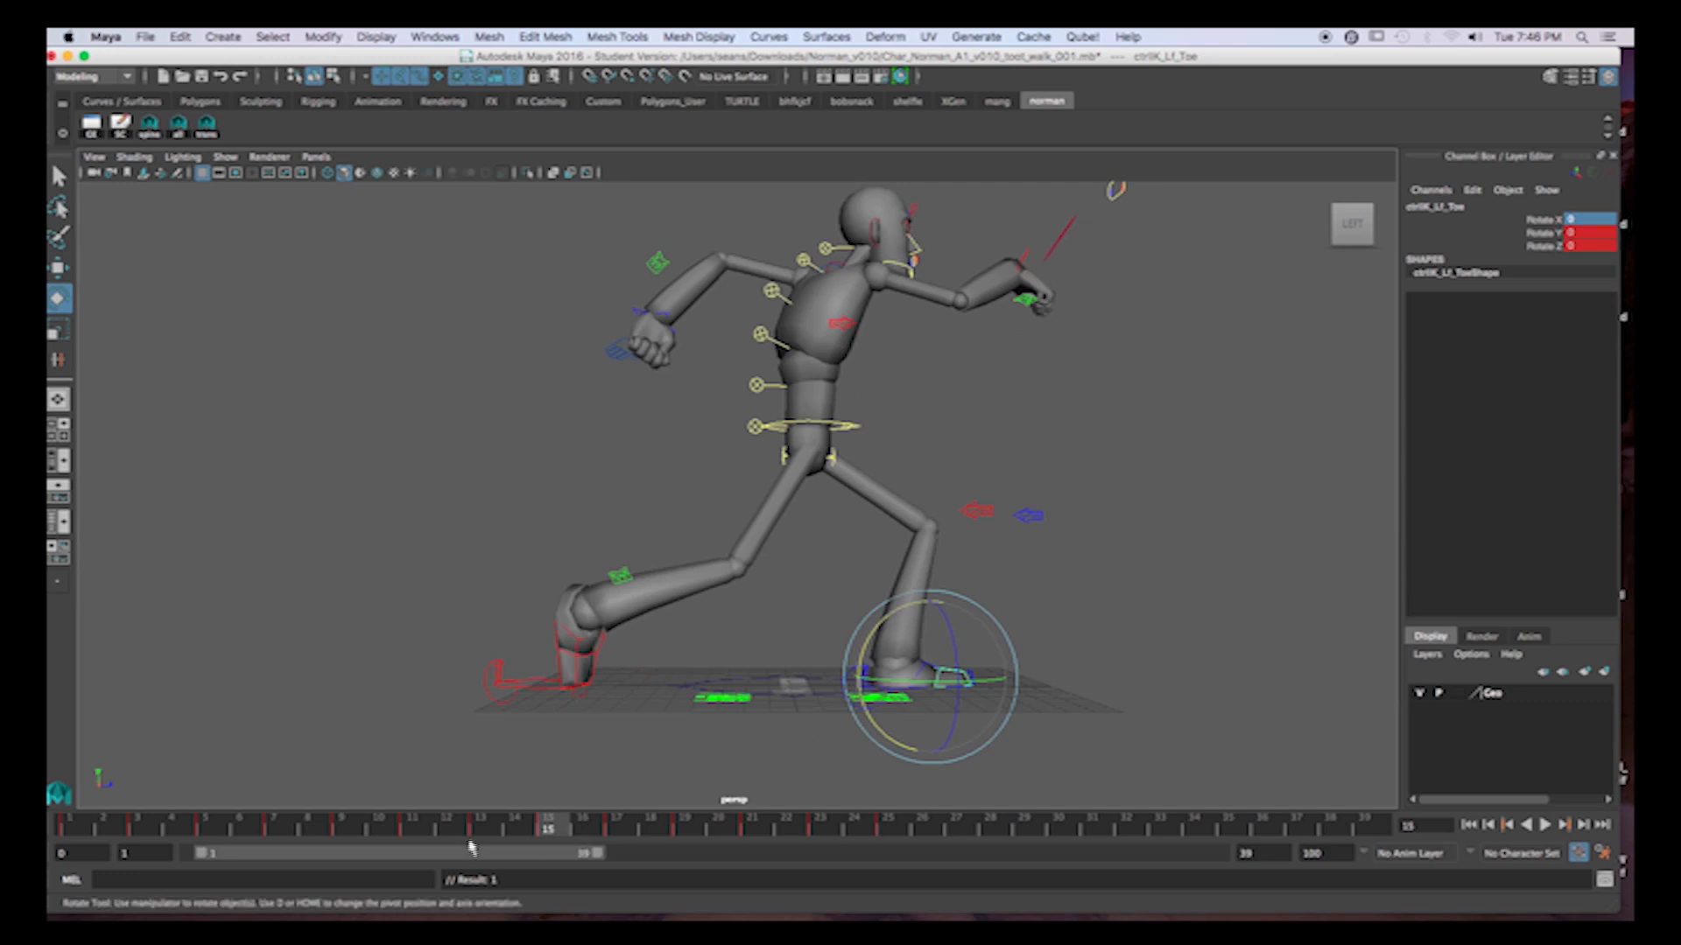
Set the left foot control's Heel Roll to 0 at frame 14.
mouse_move(526, 831)
mouse_down()
mouse_move(495, 828)
mouse_move(518, 830)
mouse_up()
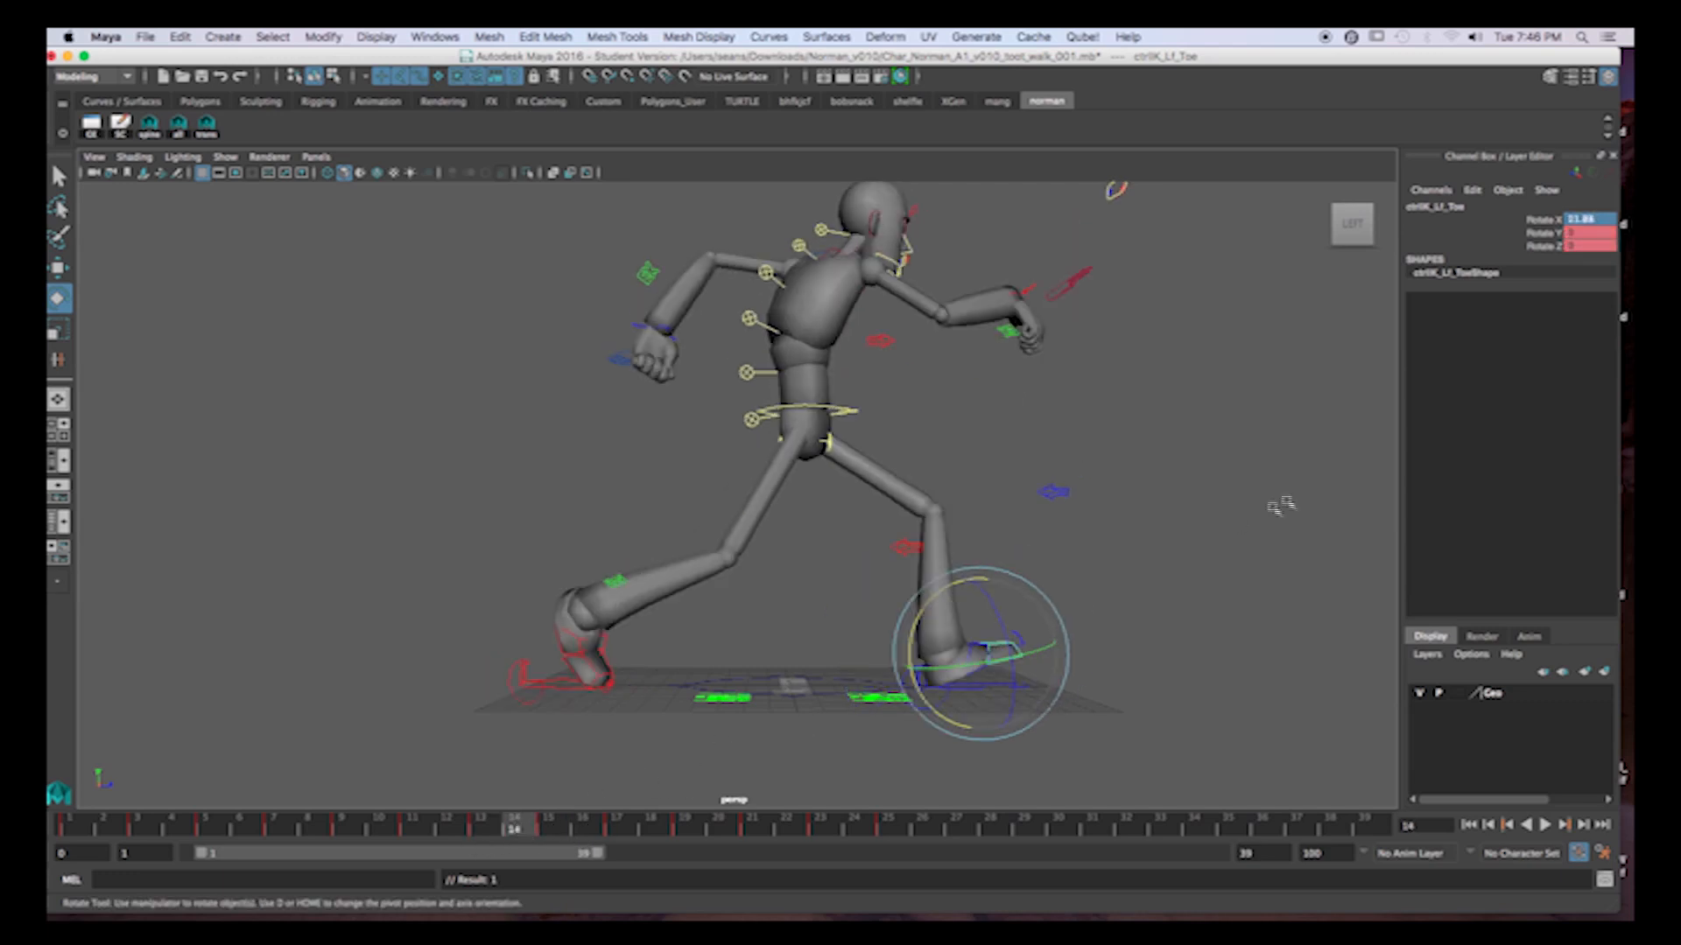
click(1178, 545)
click(908, 674)
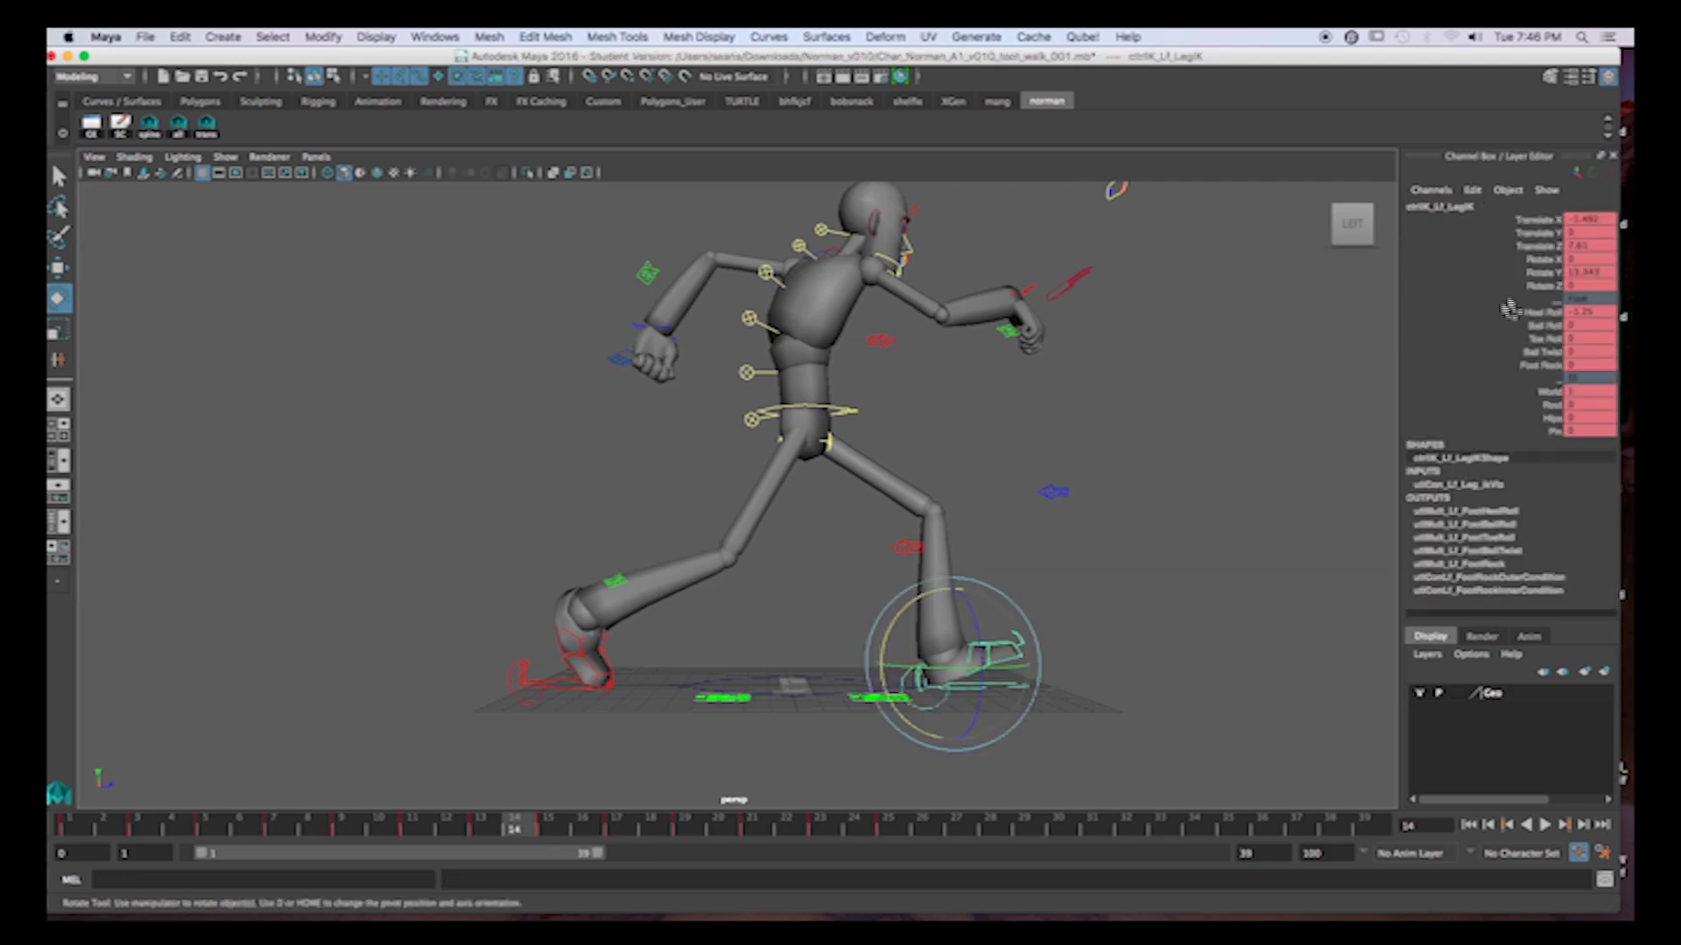
double_click(1582, 314)
text(0)
key(Return)
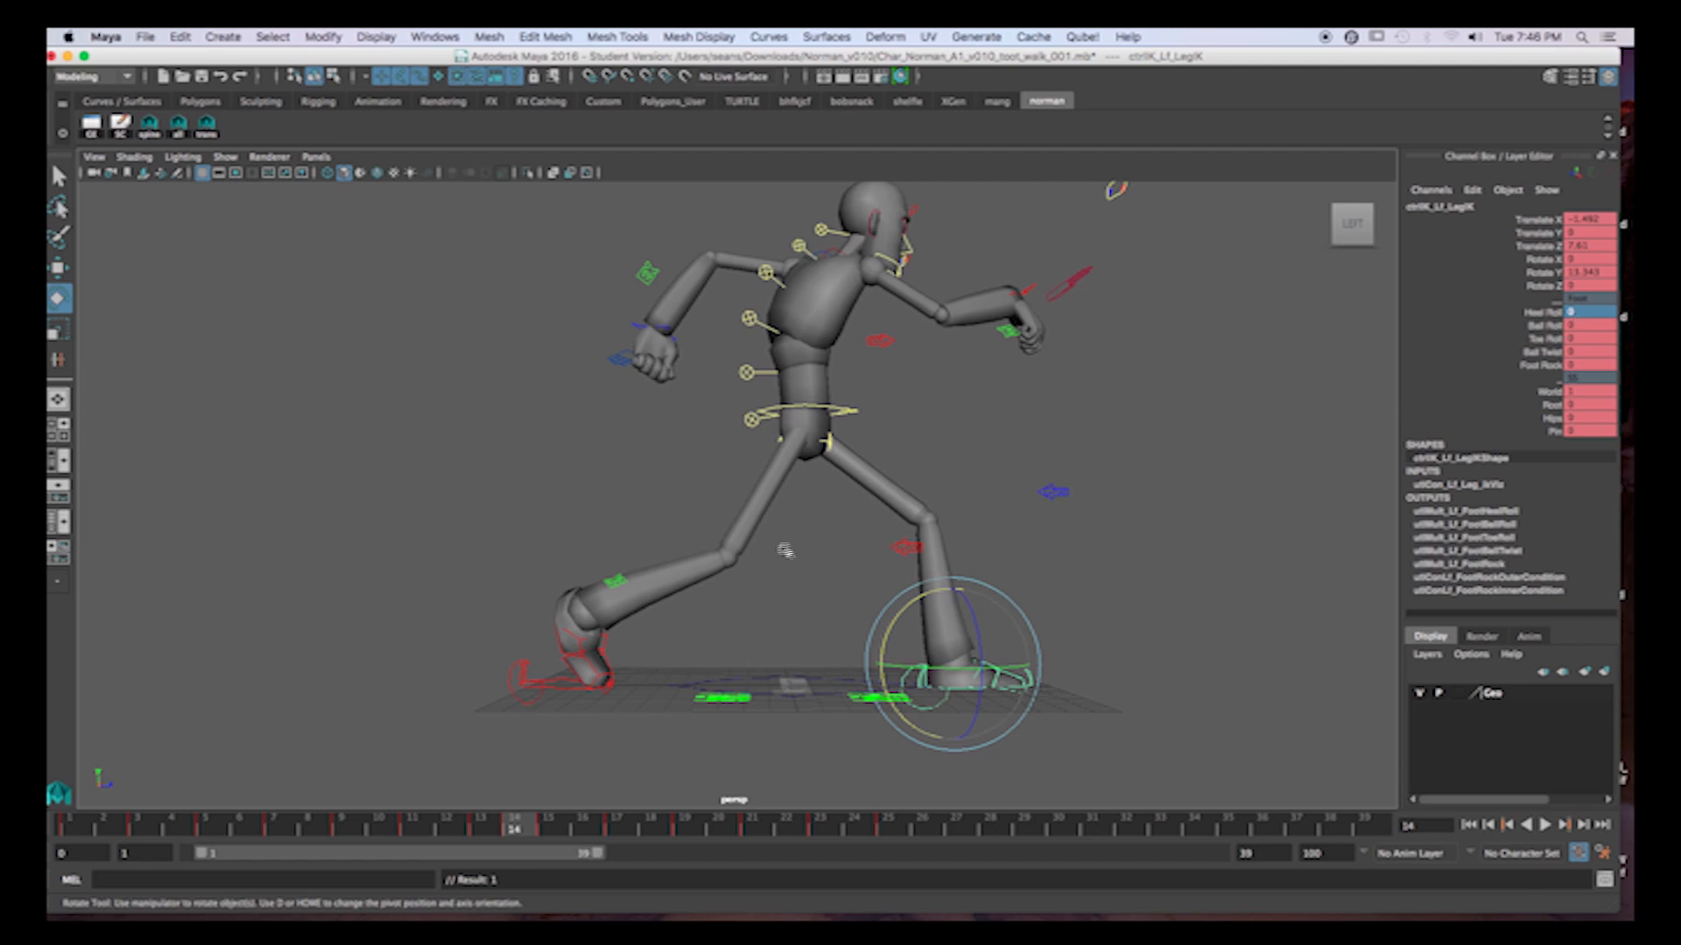
Bend the left toe upward about 34 degrees and key it at frame 14, and key a slighter upward bend at frame 15.
click(1062, 631)
click(1012, 679)
drag(935, 628, 920, 685)
key(s)
drag(488, 825, 517, 827)
click(516, 827)
click(547, 827)
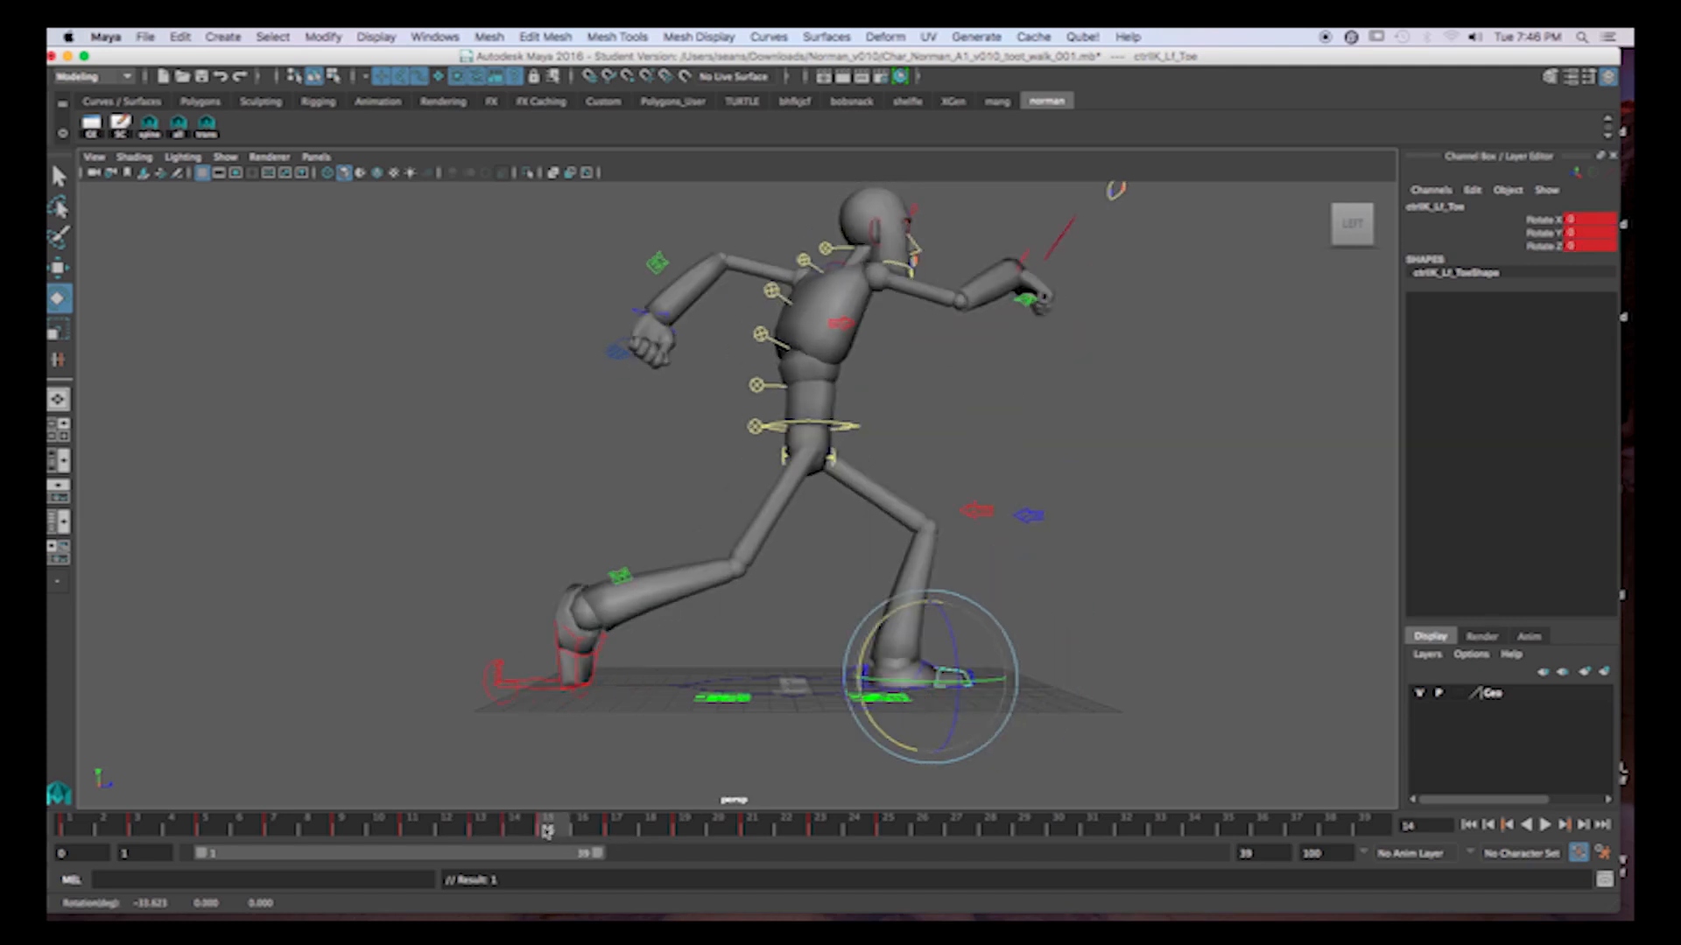
drag(882, 628, 876, 637)
key(s)
Set the left toe's Rotate X to 0 at frame 16.
click(595, 834)
click(1588, 218)
text(0)
key(Return)
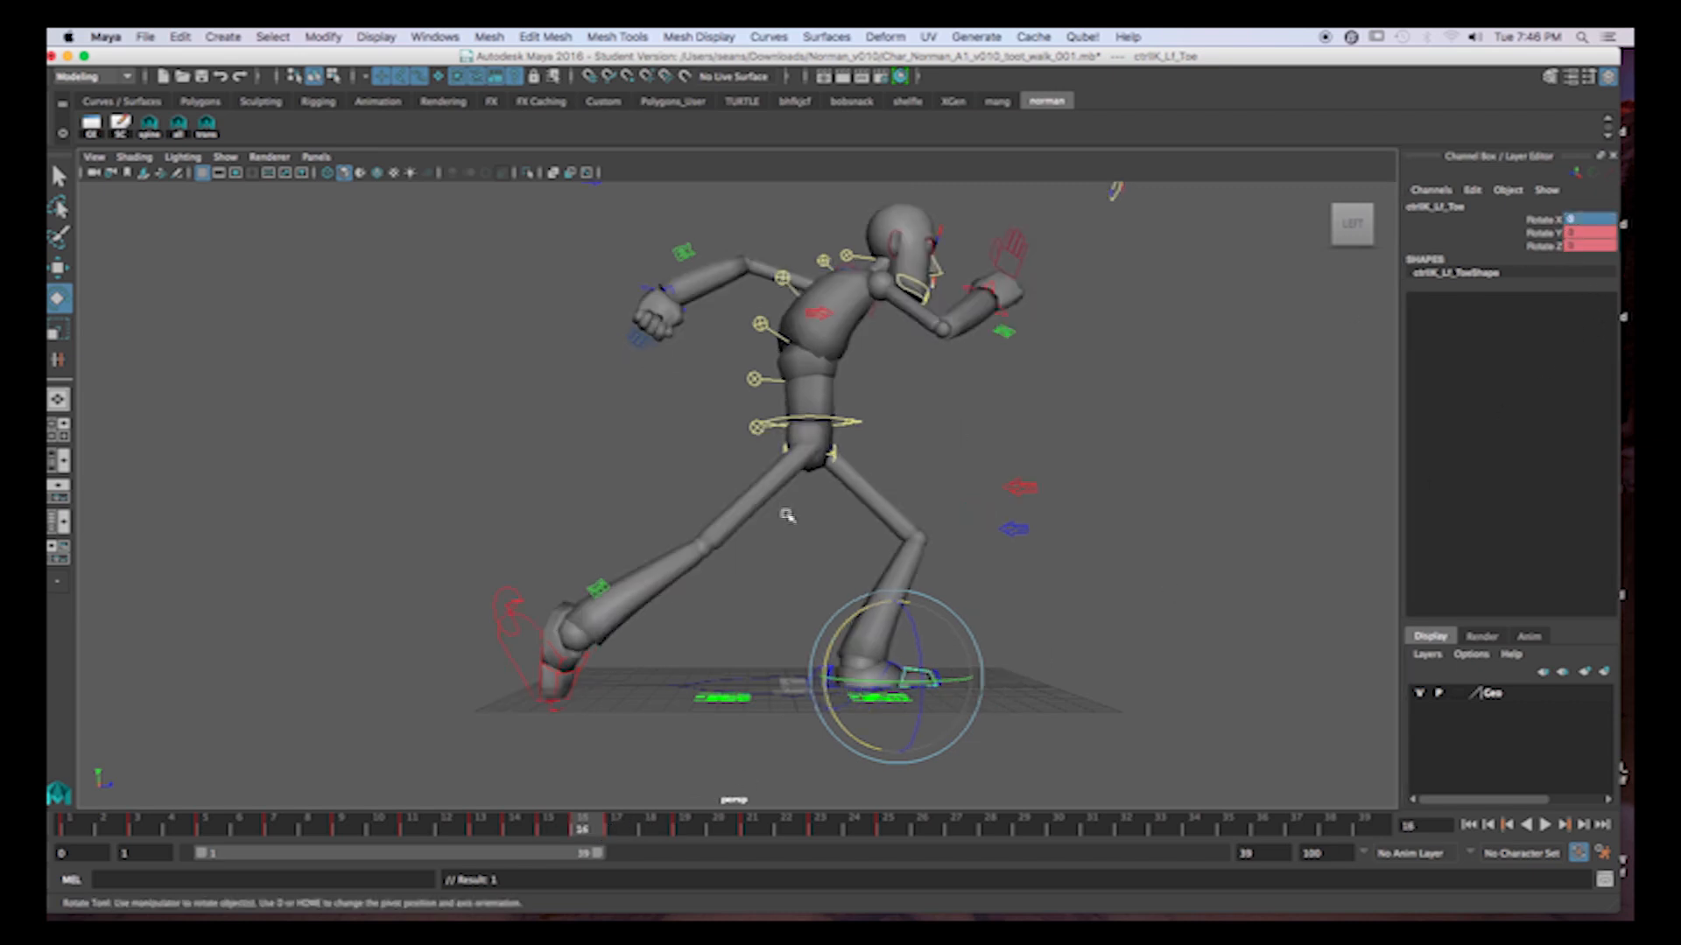
Play back the walk cycle in side view and review the toe motion from frame 1.
key(alt+v)
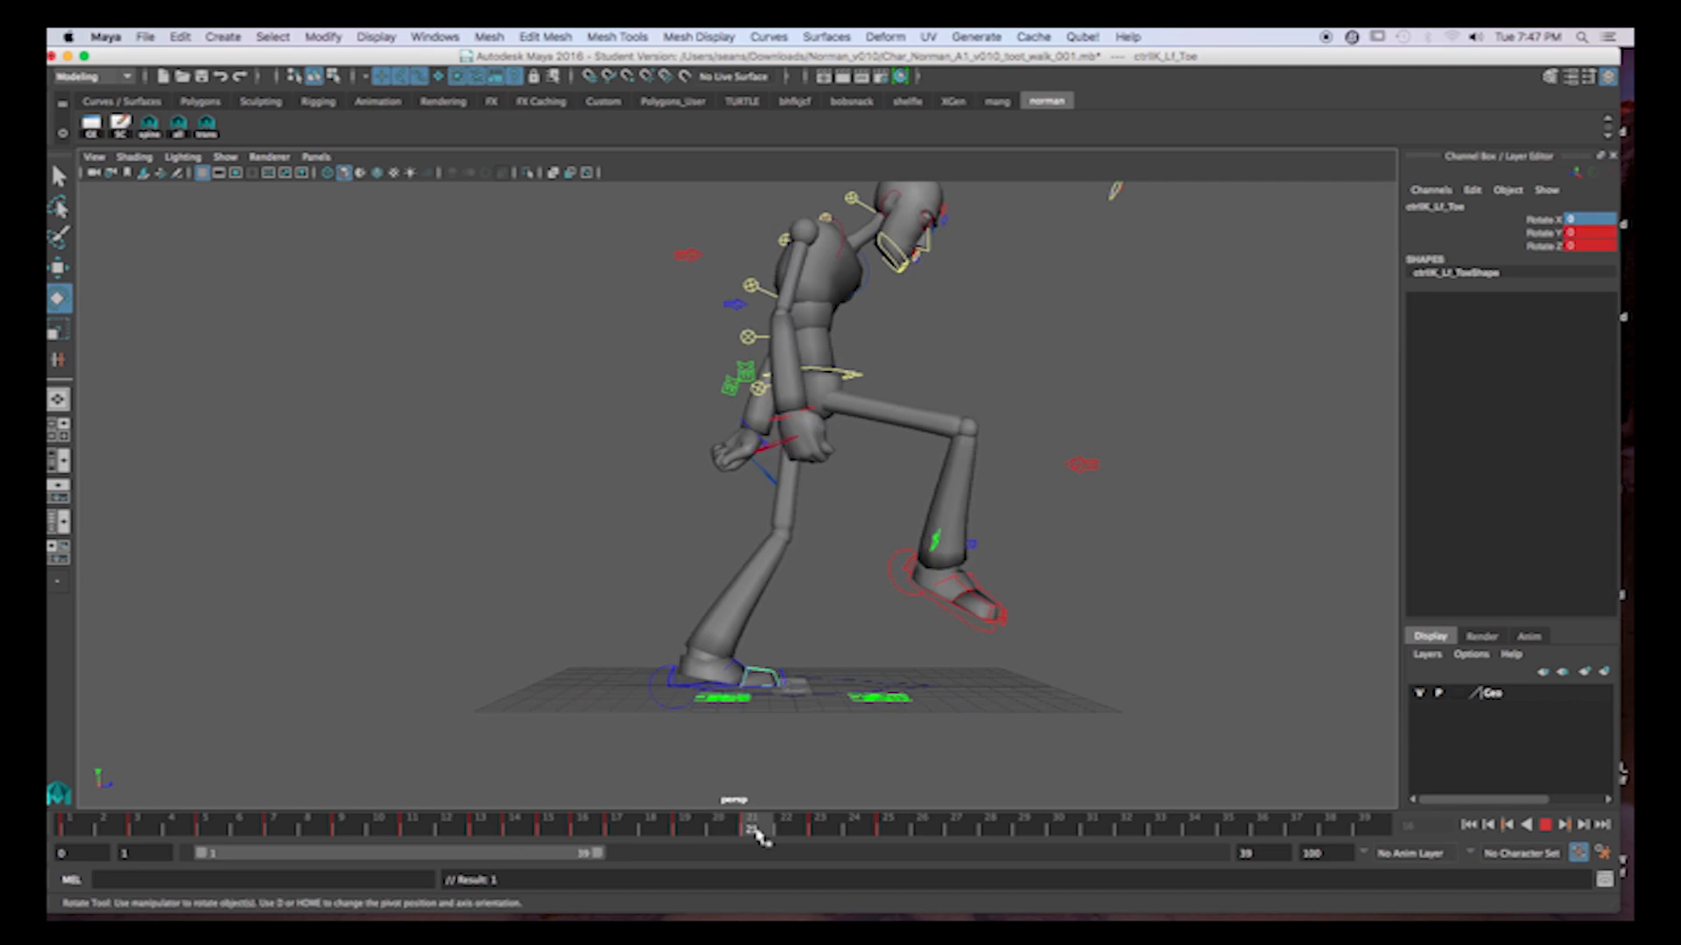
drag(824, 846, 1027, 855)
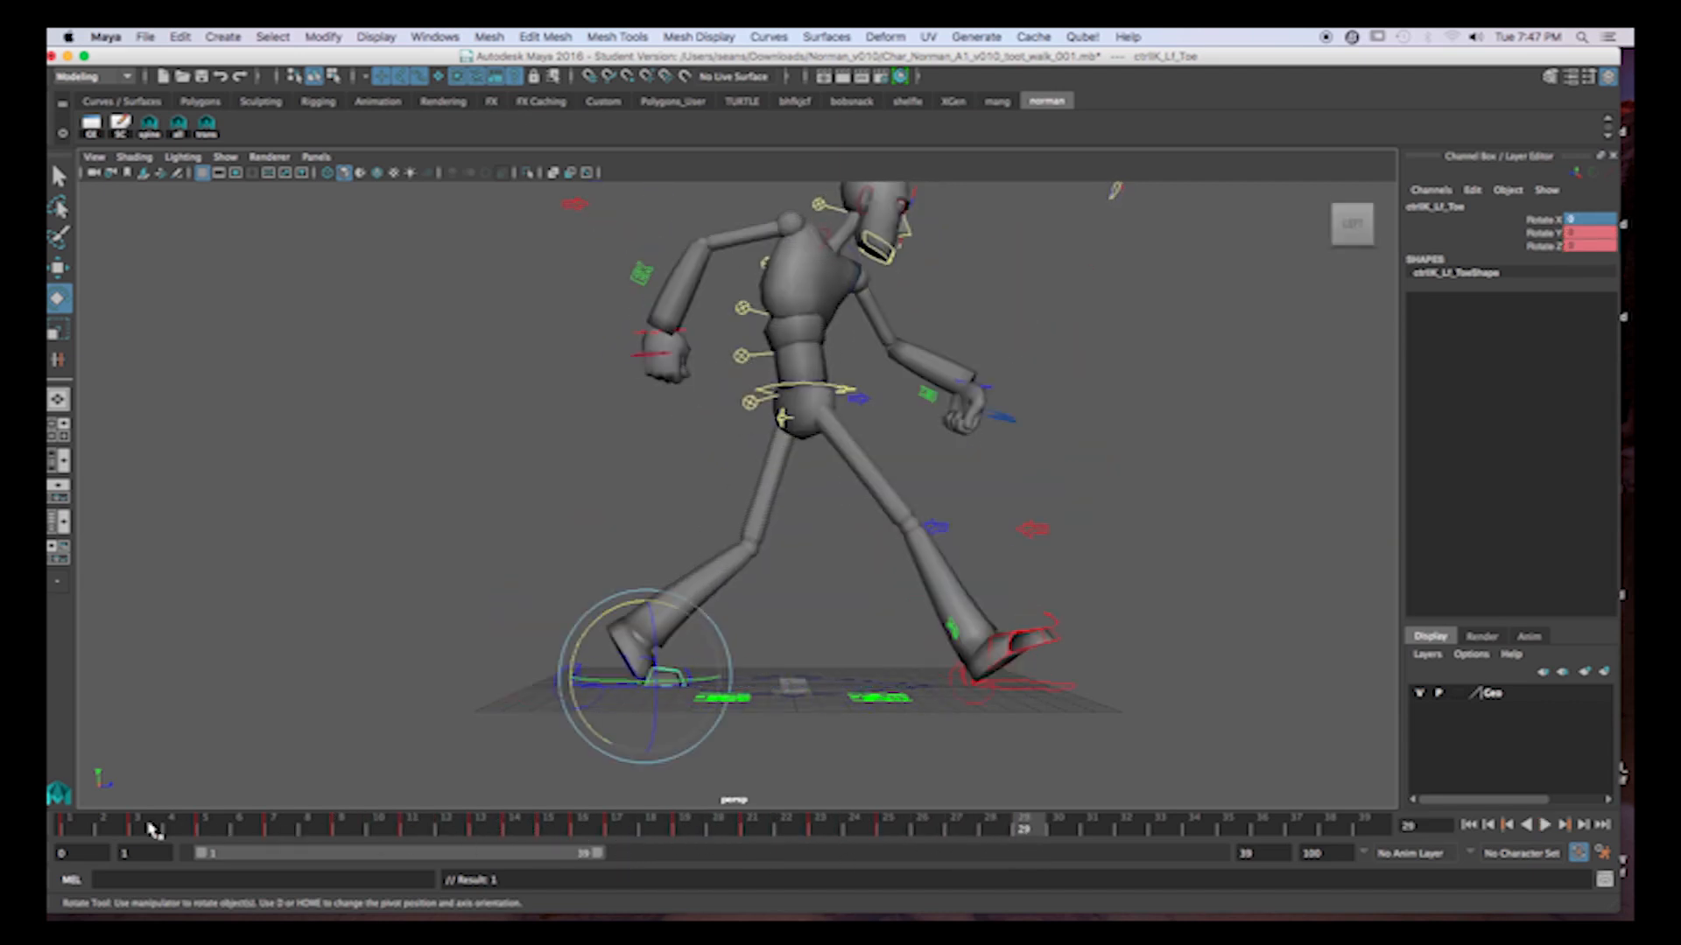
click(88, 822)
key(alt+v)
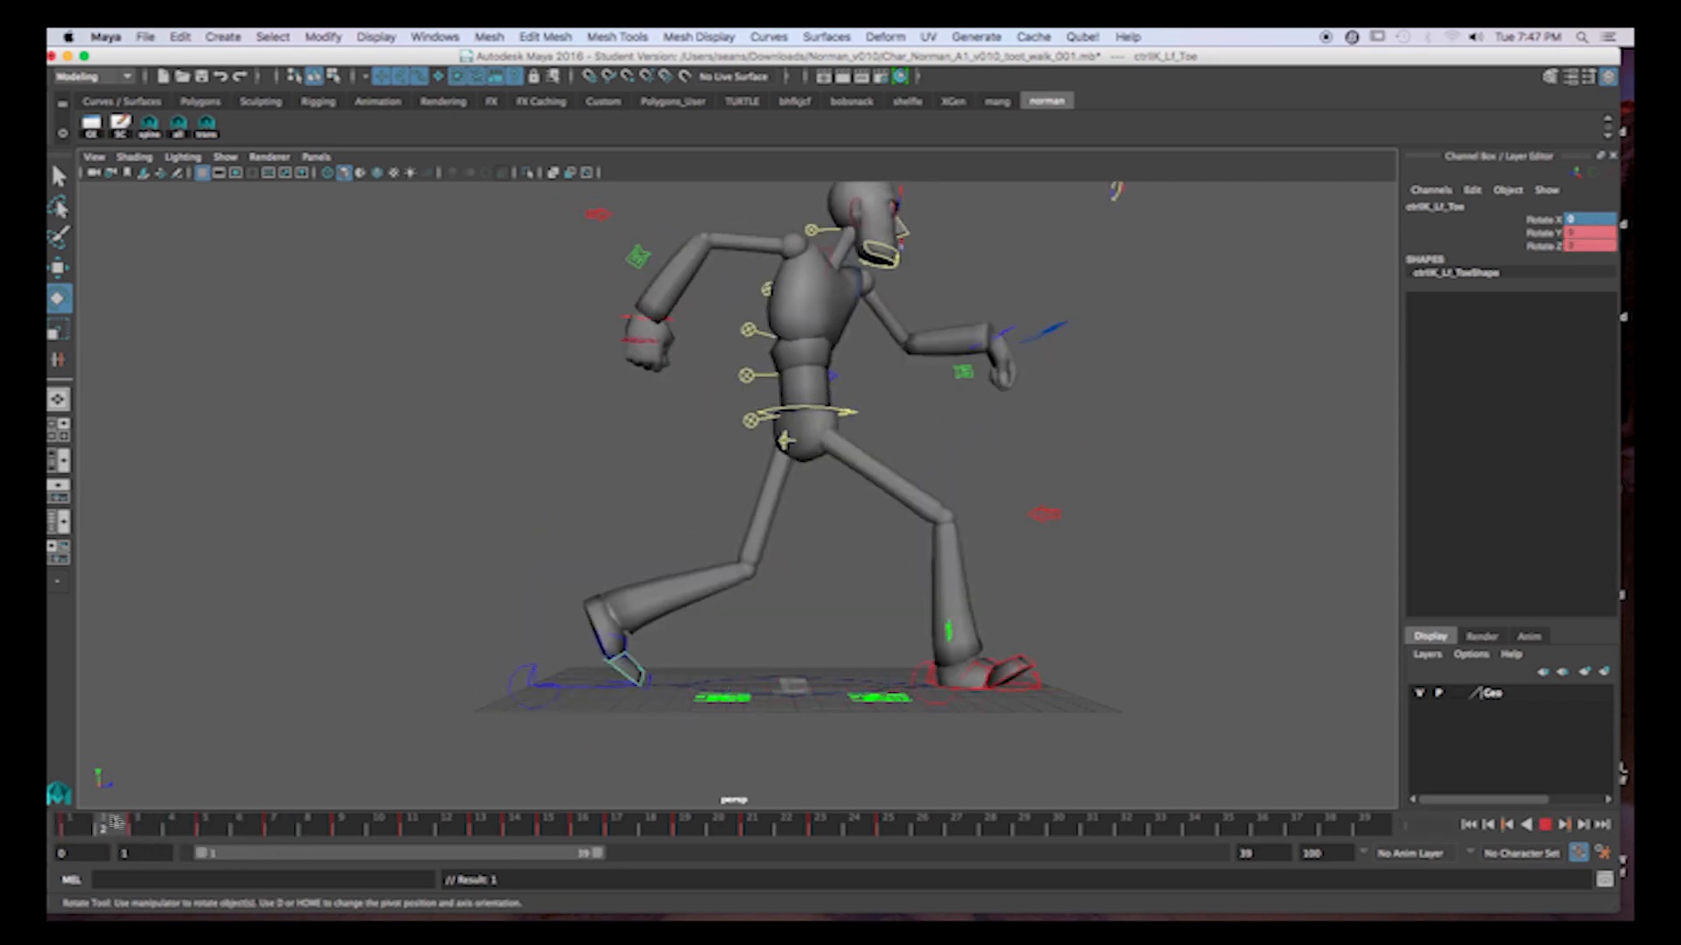
Examine the left foot's push-off pose at frames 1 and 3 from a low side view.
drag(165, 825, 141, 790)
click(375, 600)
click(488, 688)
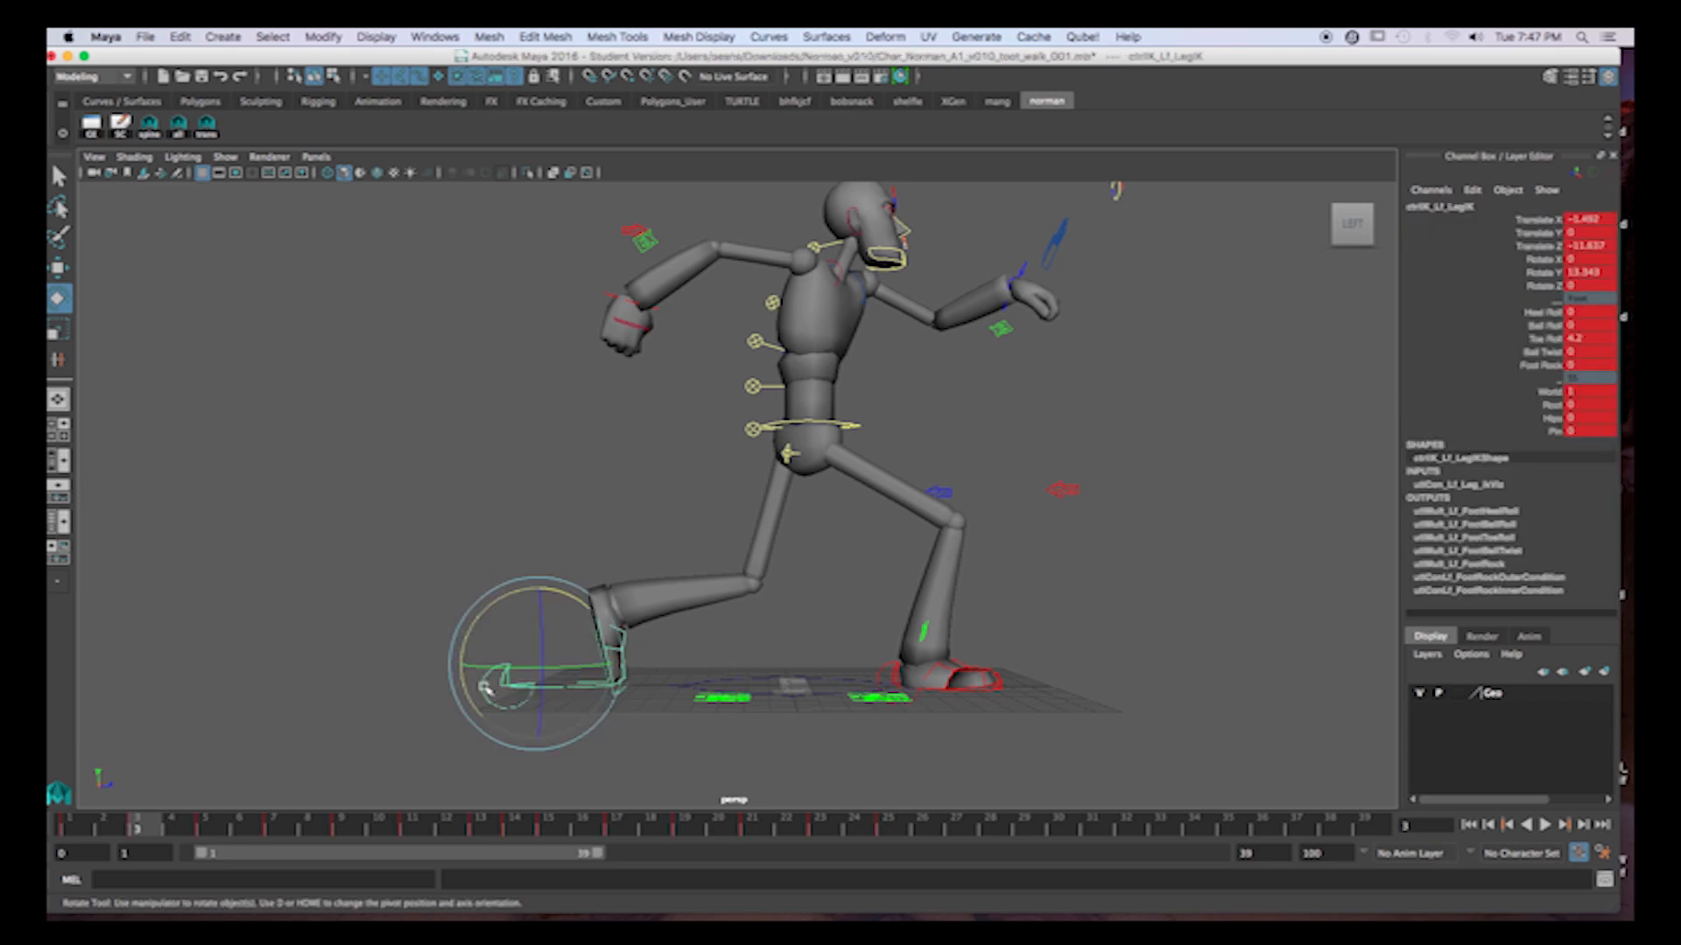
alt+drag(813, 717, 738, 673)
alt+middle_drag(738, 673, 832, 667)
alt+right_drag(832, 667, 836, 660)
alt+drag(837, 660, 830, 654)
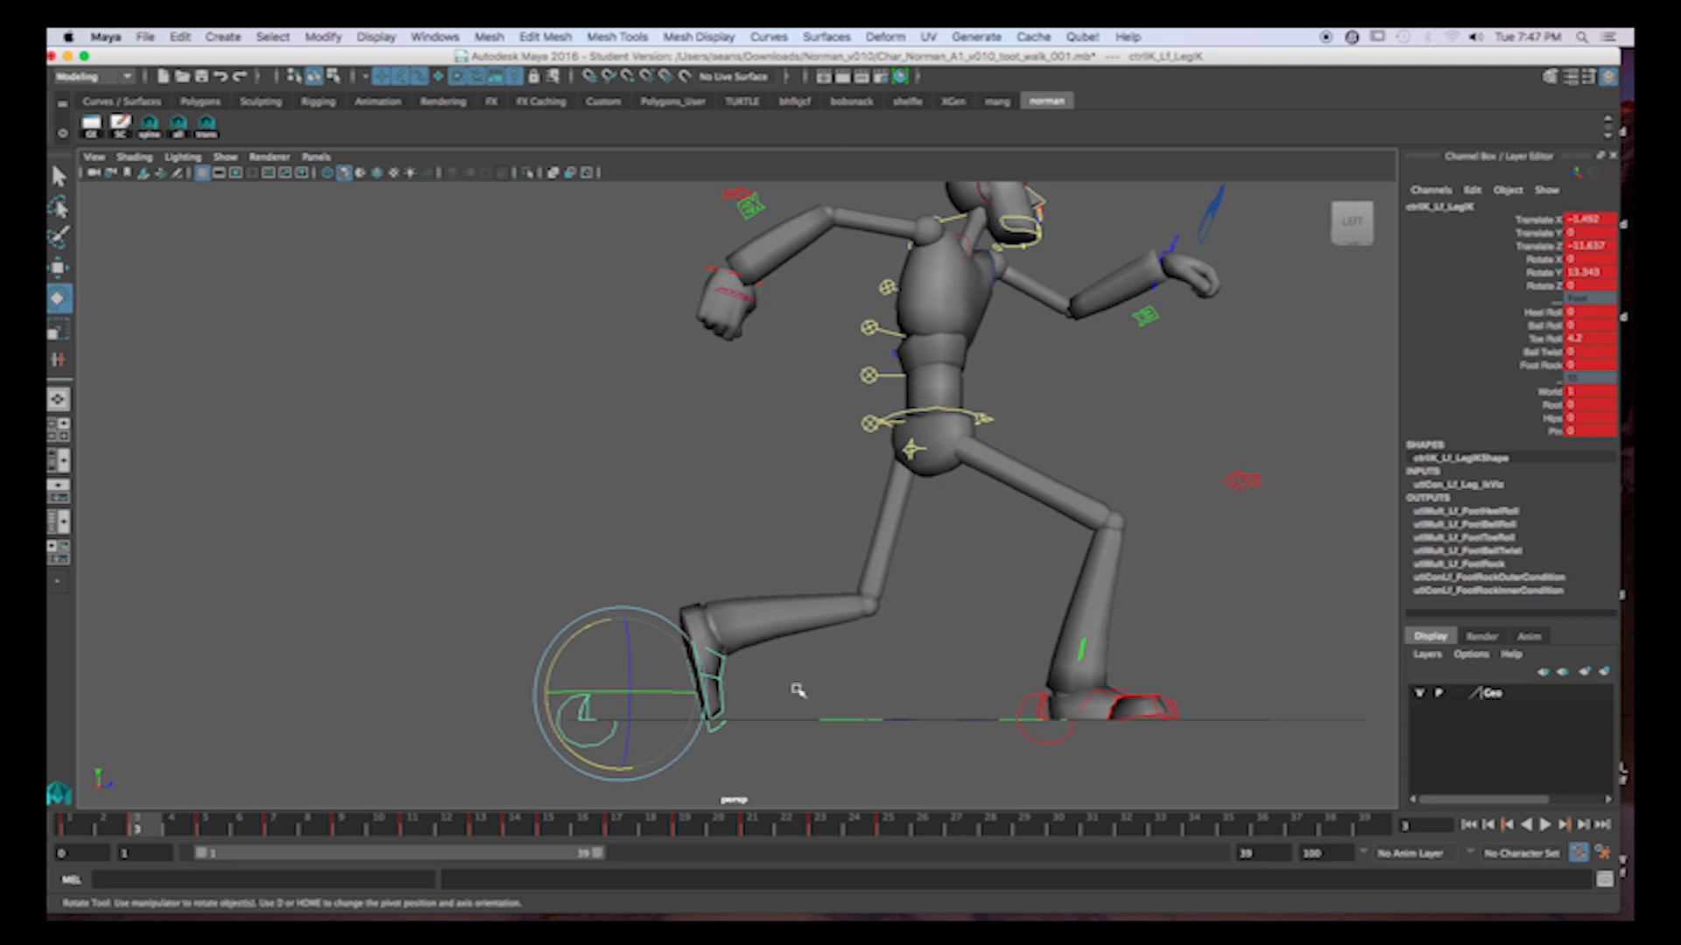
click(70, 827)
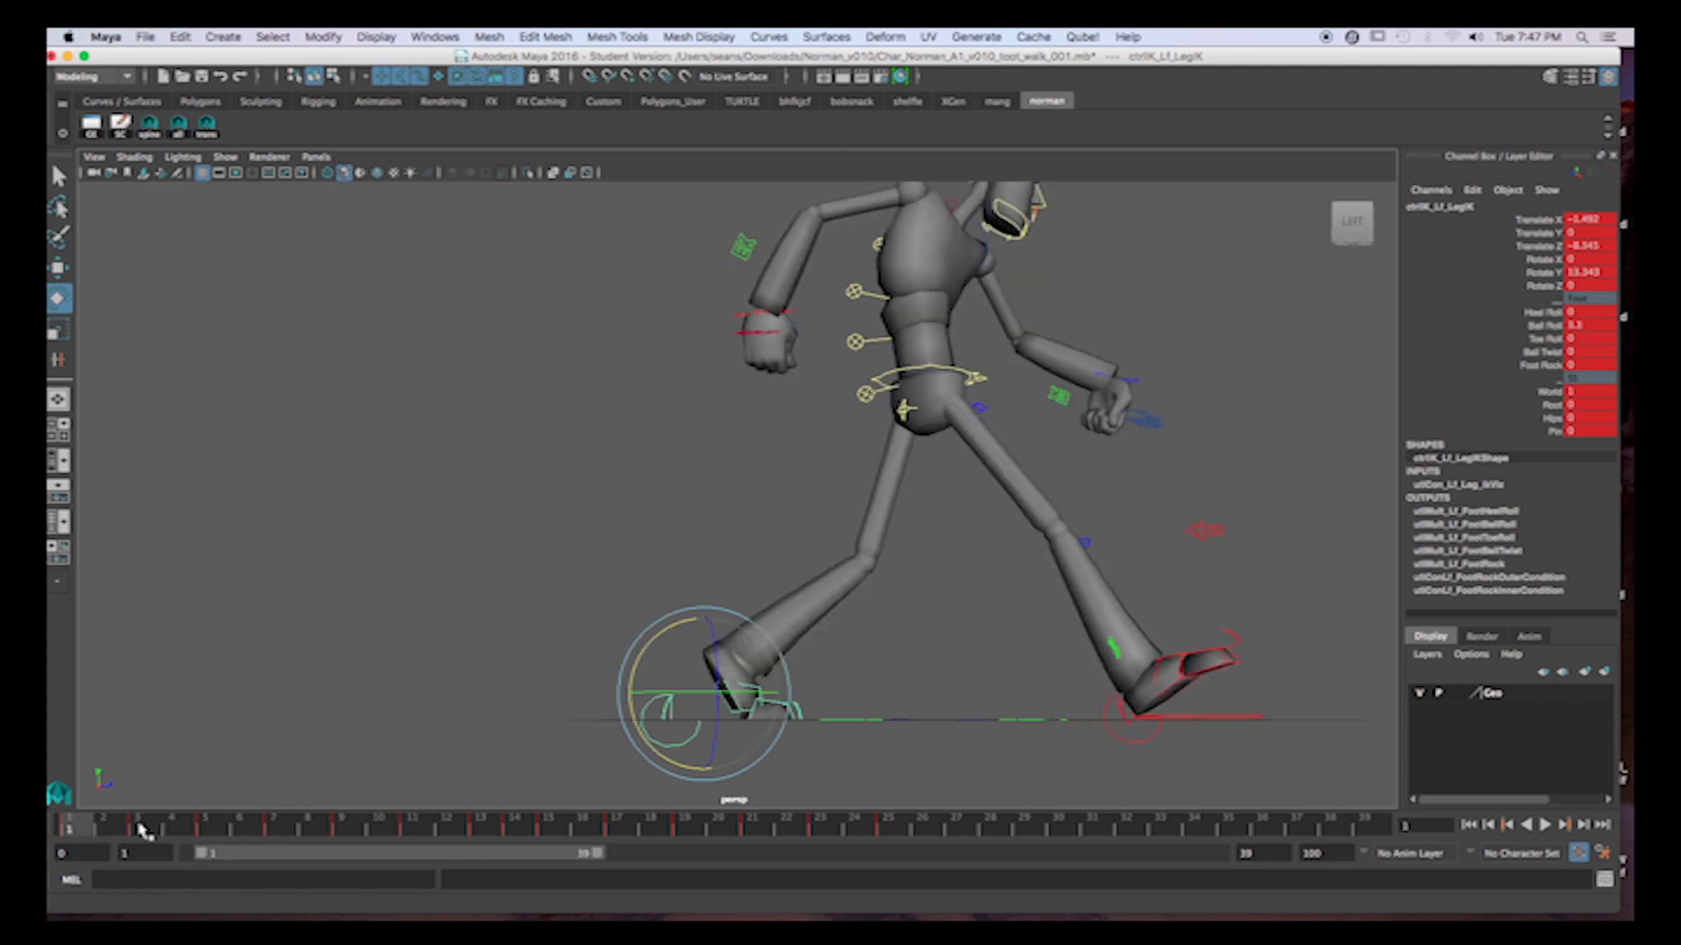
click(139, 828)
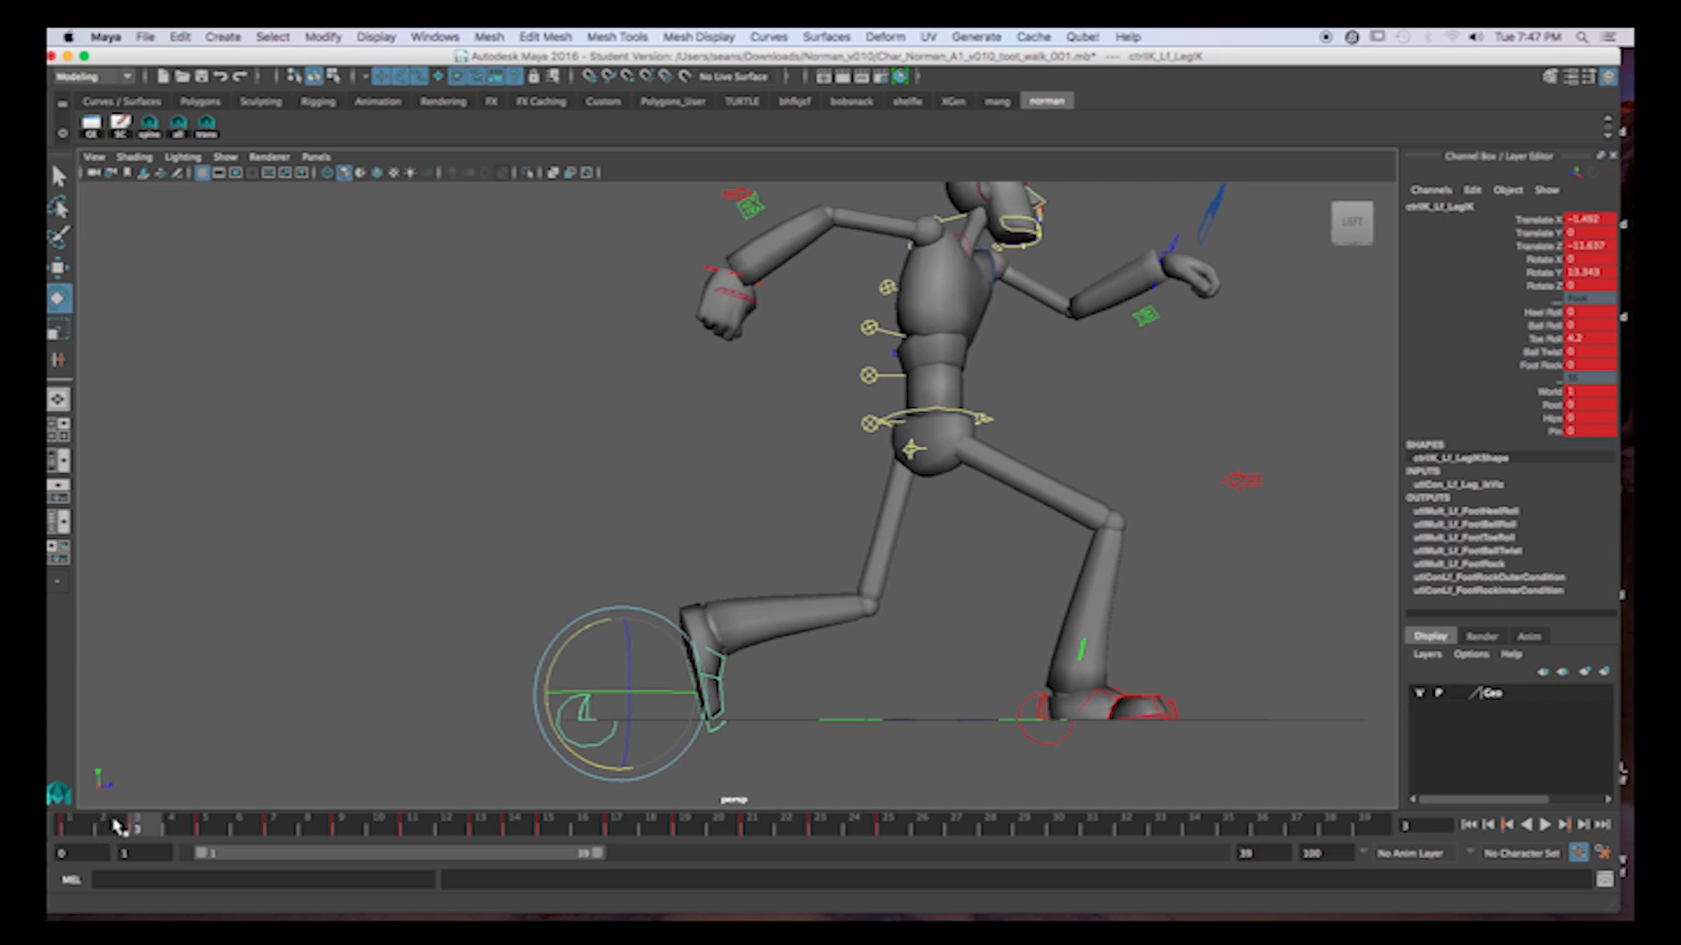
Key the left foot control's in-between pose at frame 2.
click(83, 825)
click(109, 825)
alt+drag(731, 698, 753, 693)
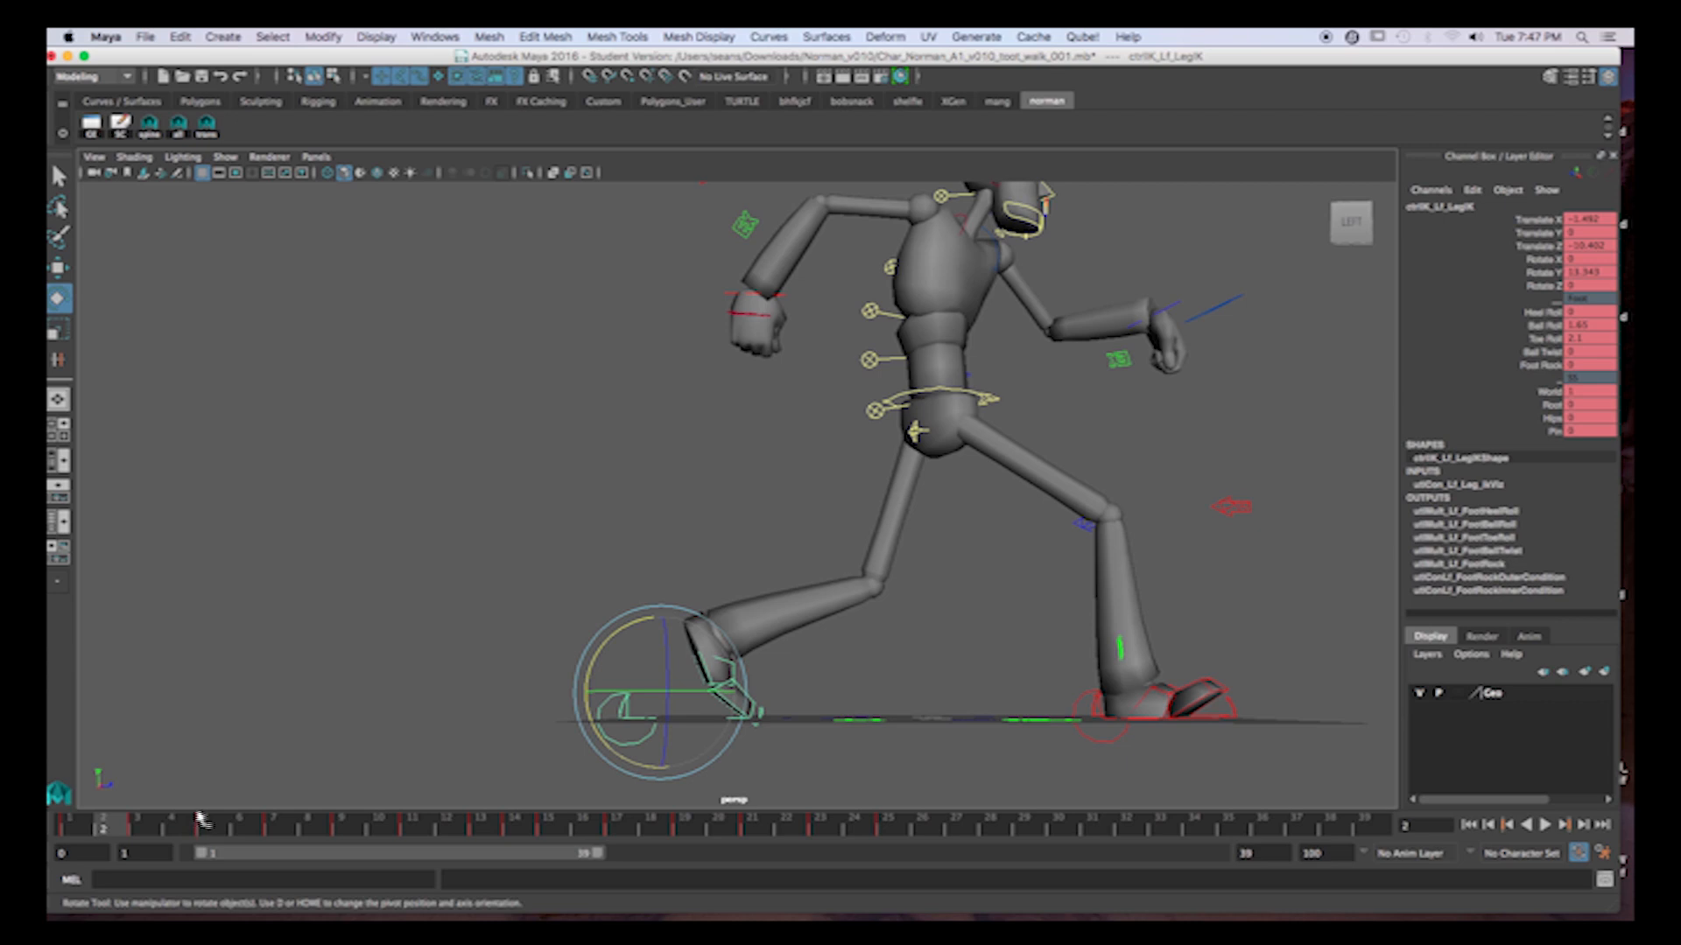
key(s)
Raise the left foot control slightly at frame 4 so the toe clears the ground.
click(144, 827)
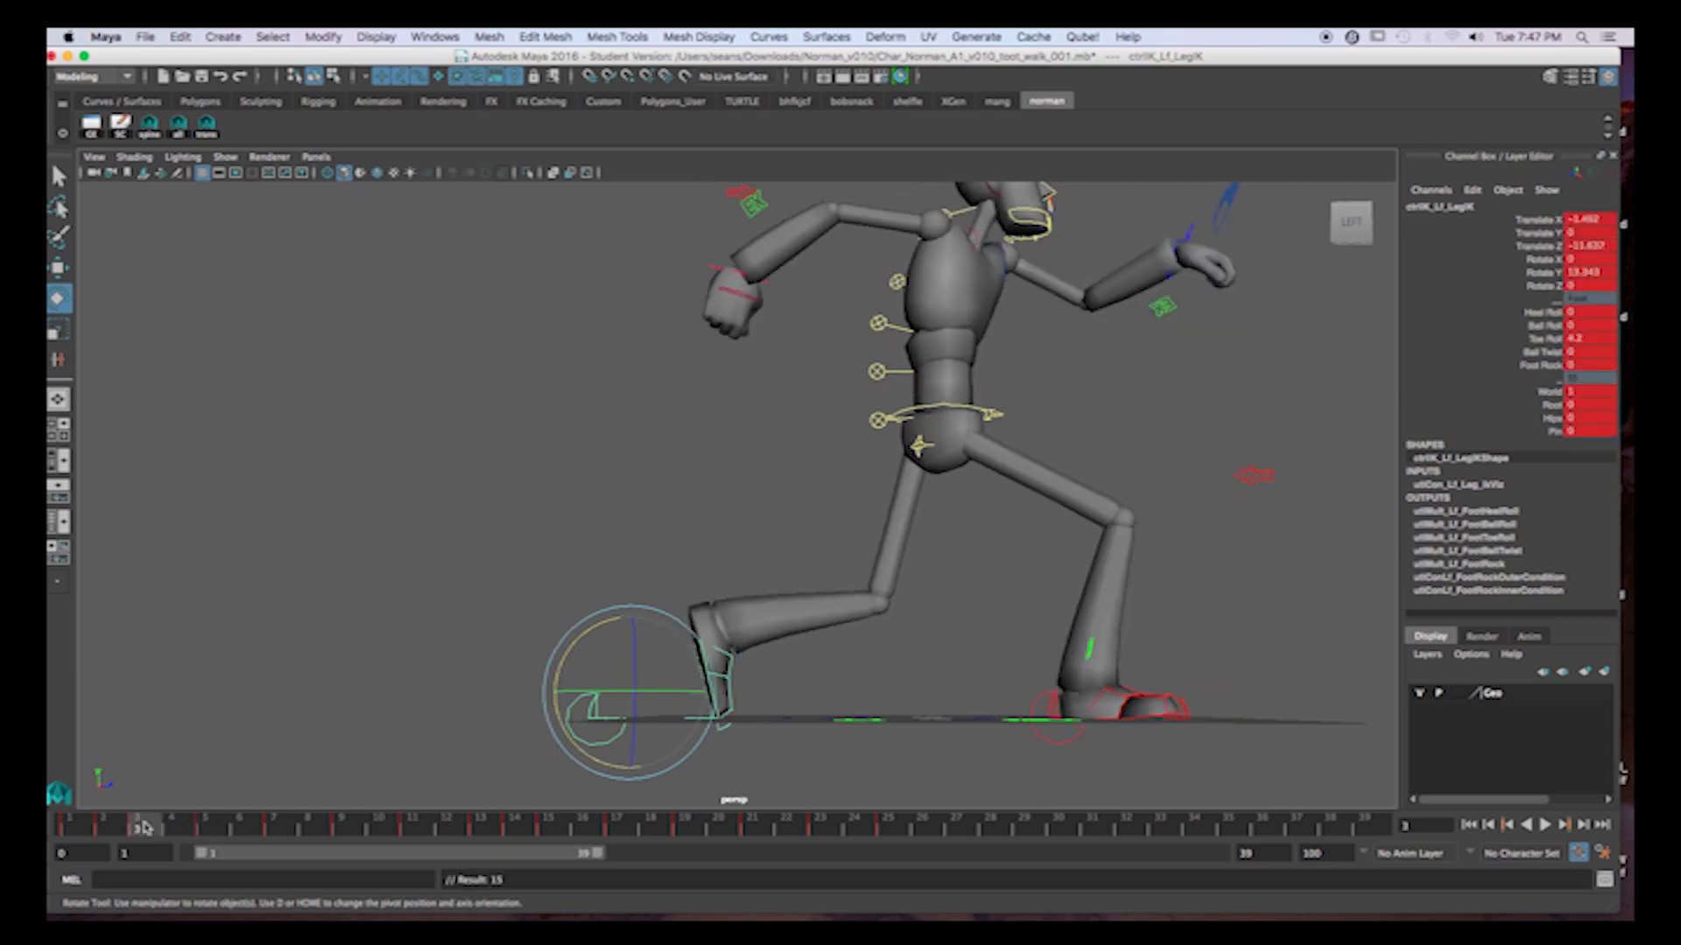
click(172, 829)
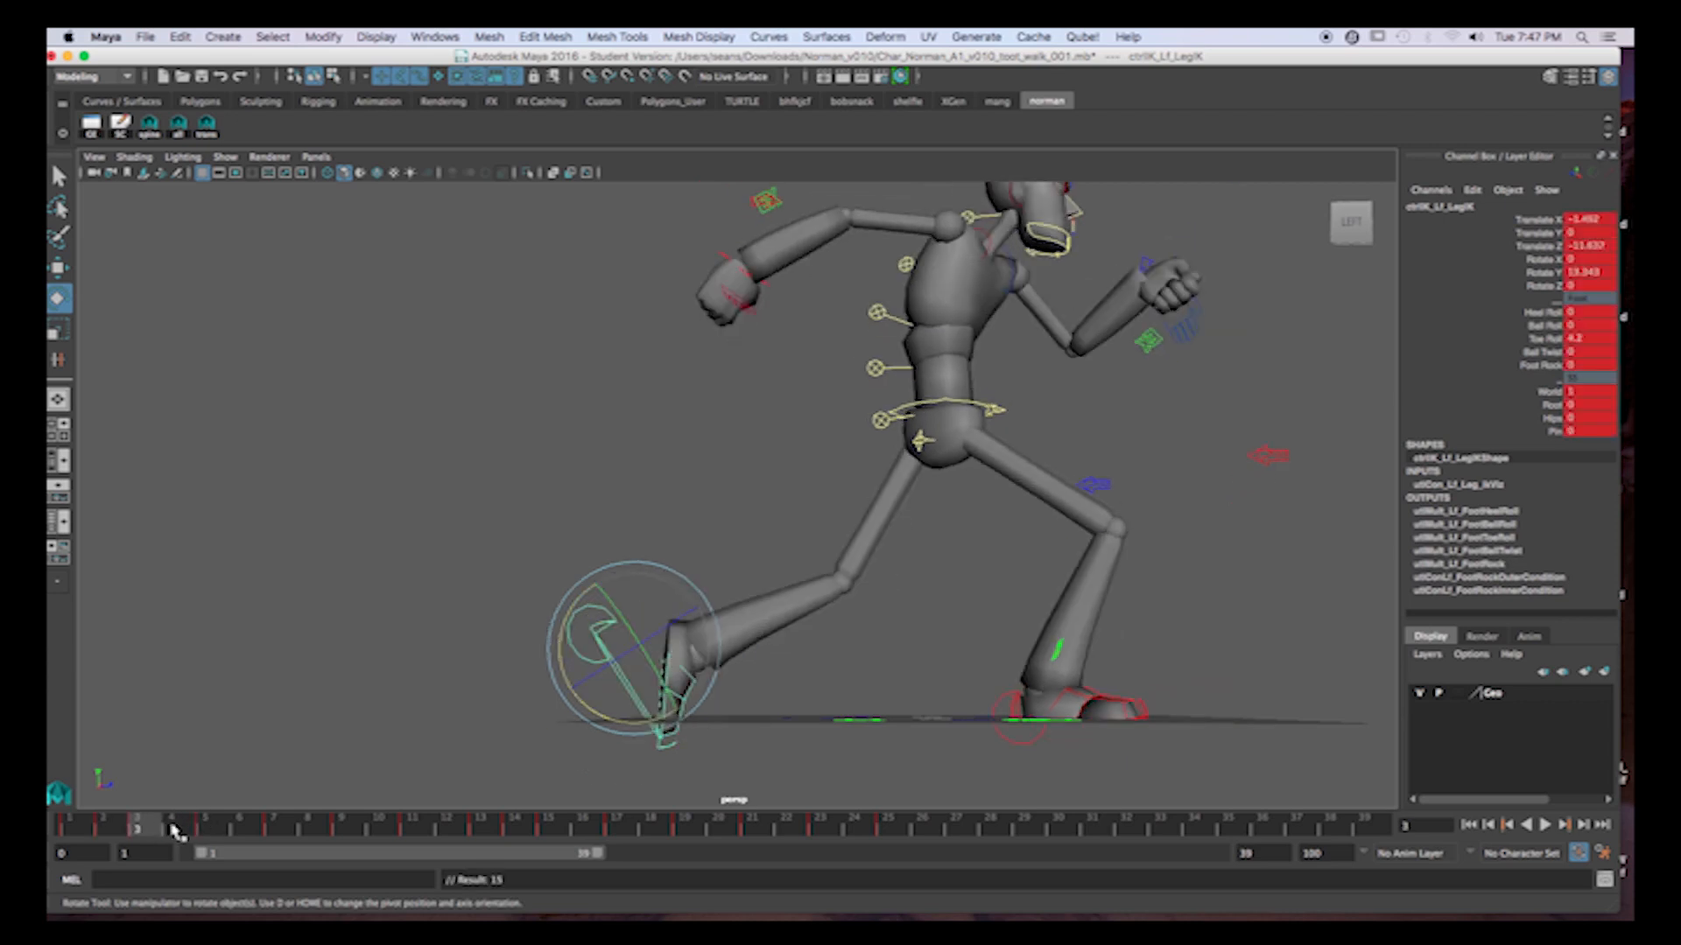
key(w)
drag(633, 575, 643, 558)
Key the left toe control's rotation at frame 4.
click(220, 825)
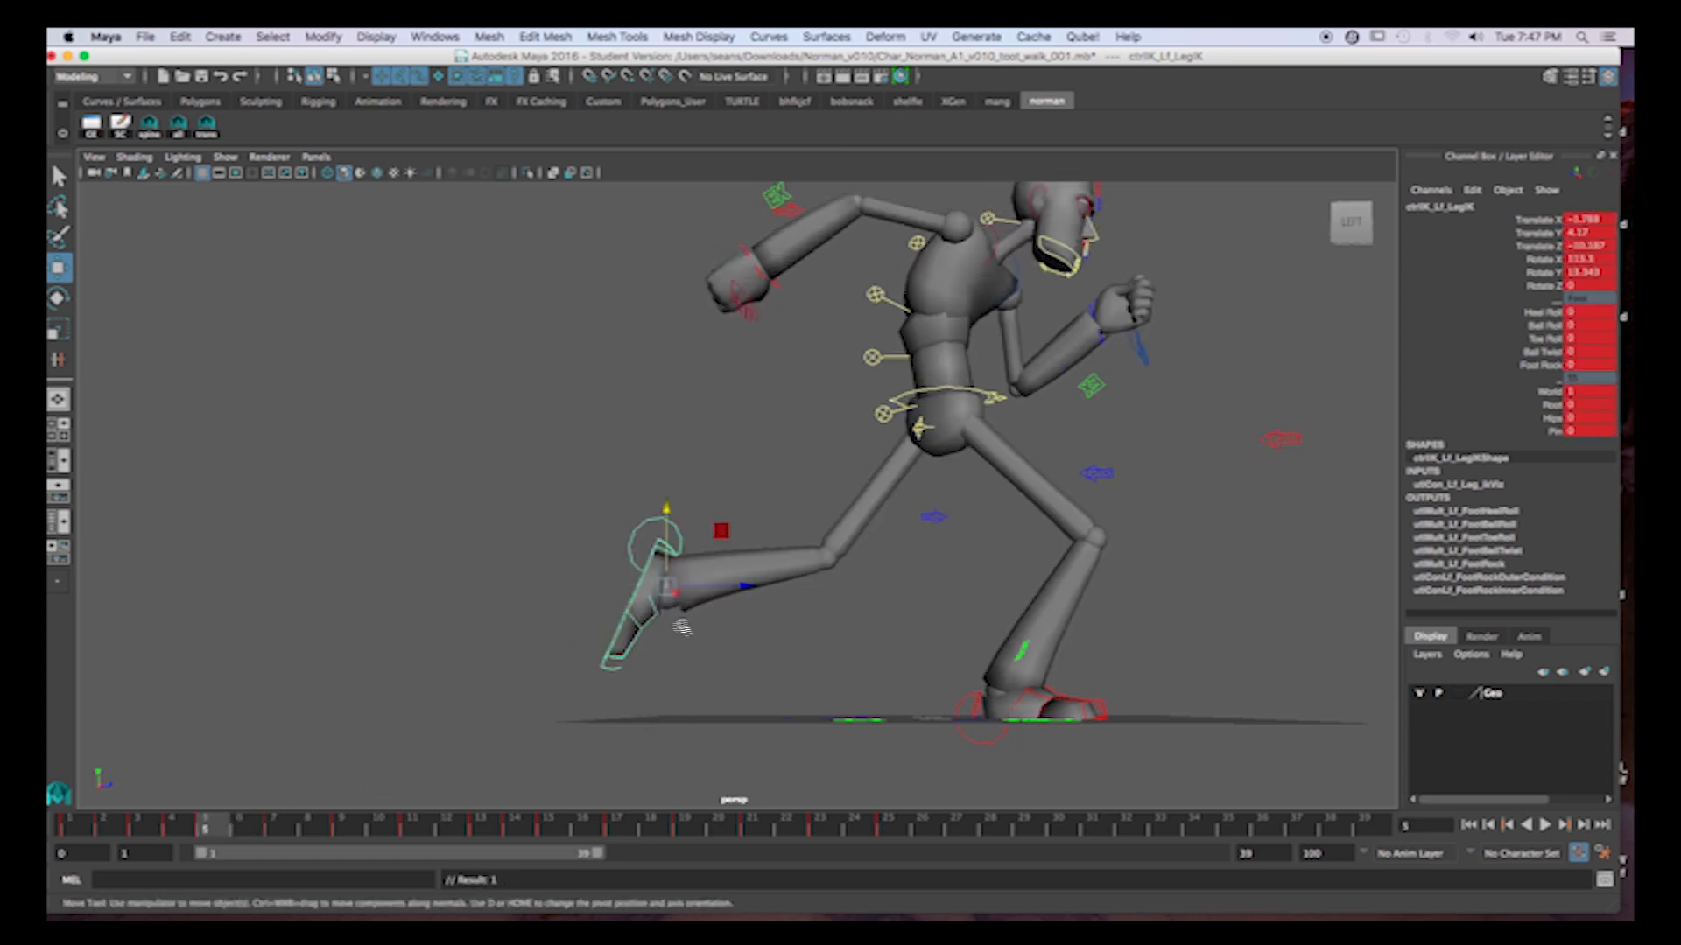
click(637, 645)
click(179, 827)
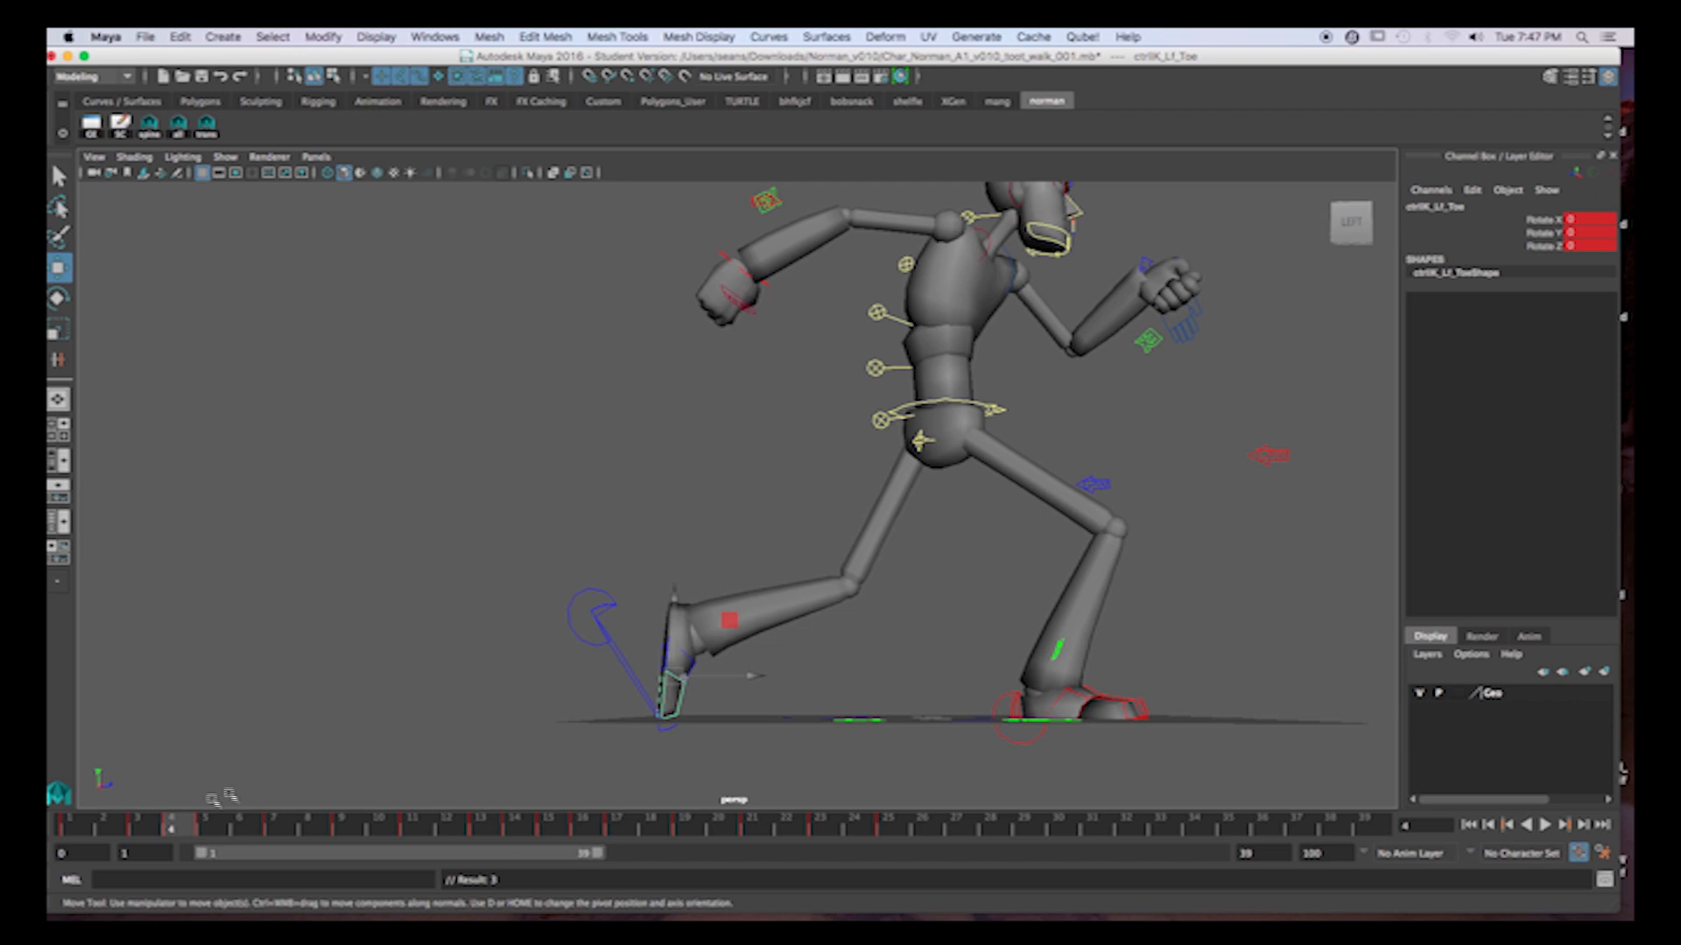
Bend the left toe to a Rotate X of about 19.5 degrees at frame 5.
click(219, 828)
click(257, 832)
click(219, 828)
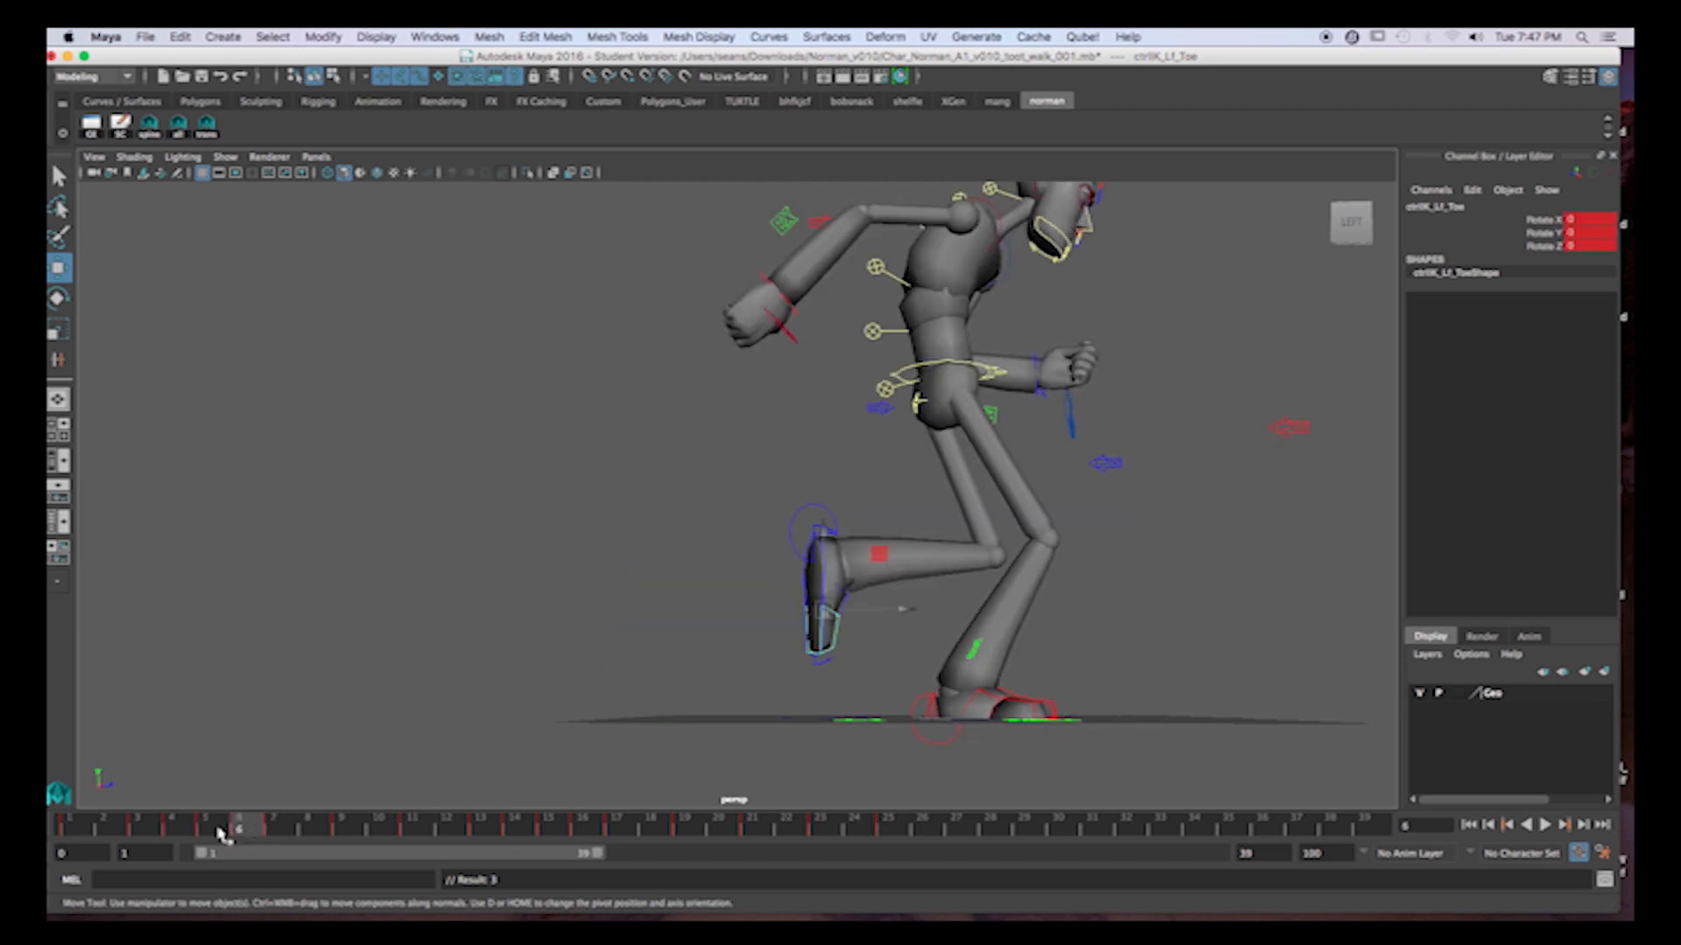
key(e)
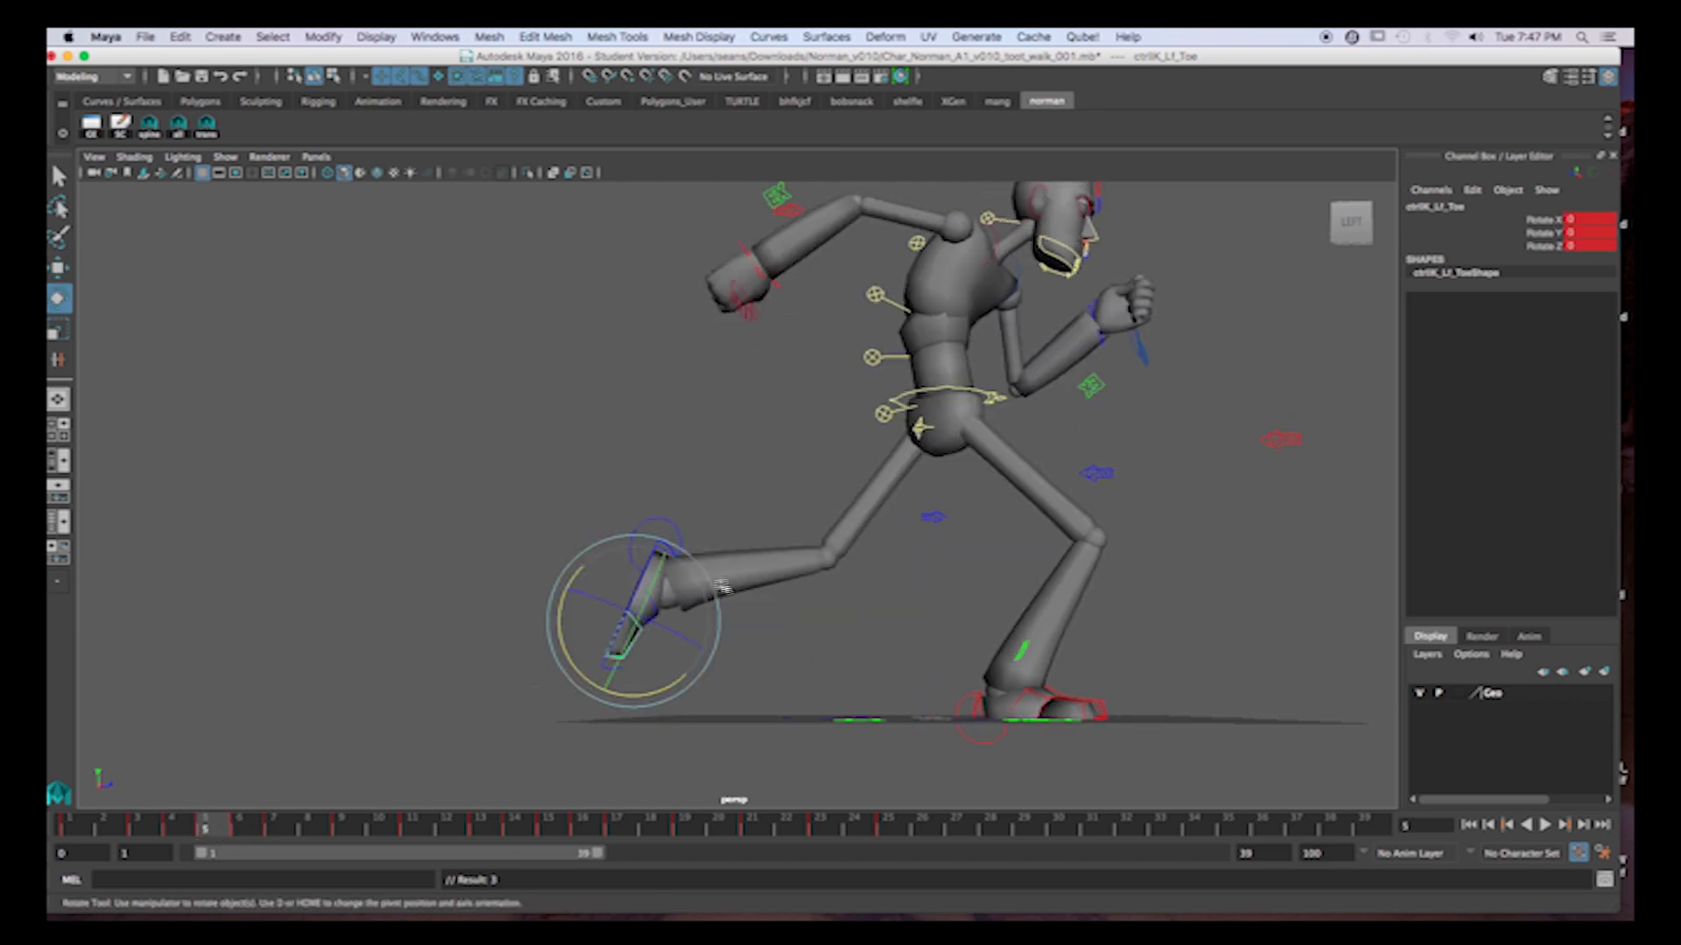
drag(716, 592, 716, 624)
key(super+z)
drag(587, 674, 567, 653)
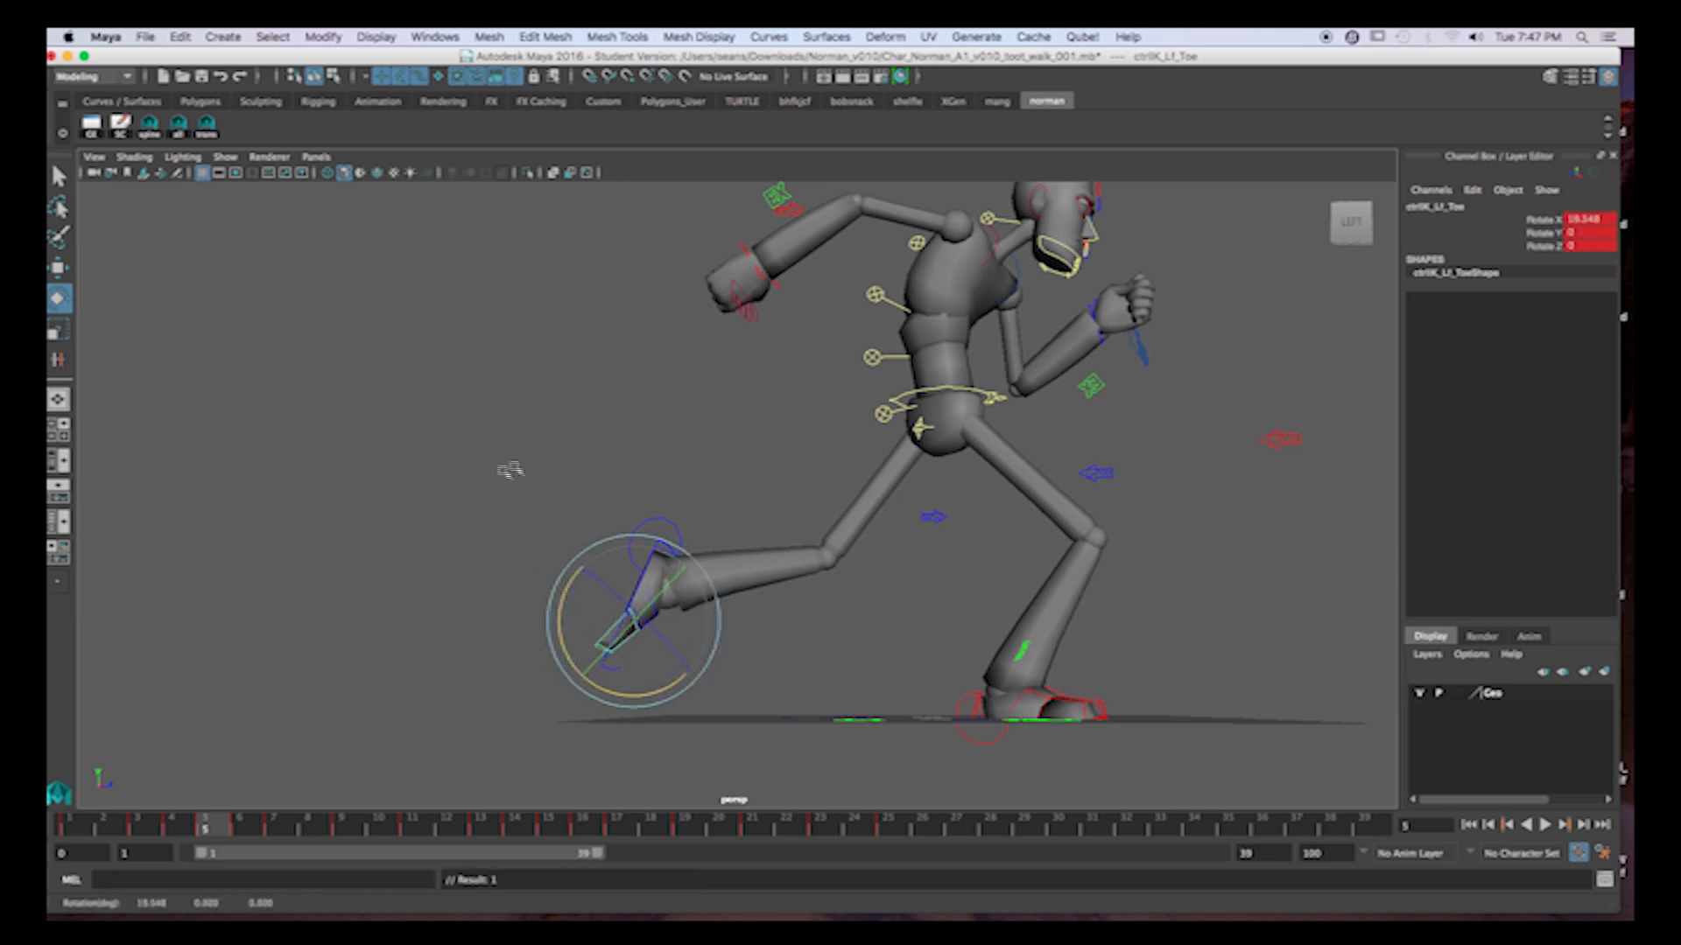
Bend the left toe to a Rotate X of about 32 degrees at frame 6.
click(188, 830)
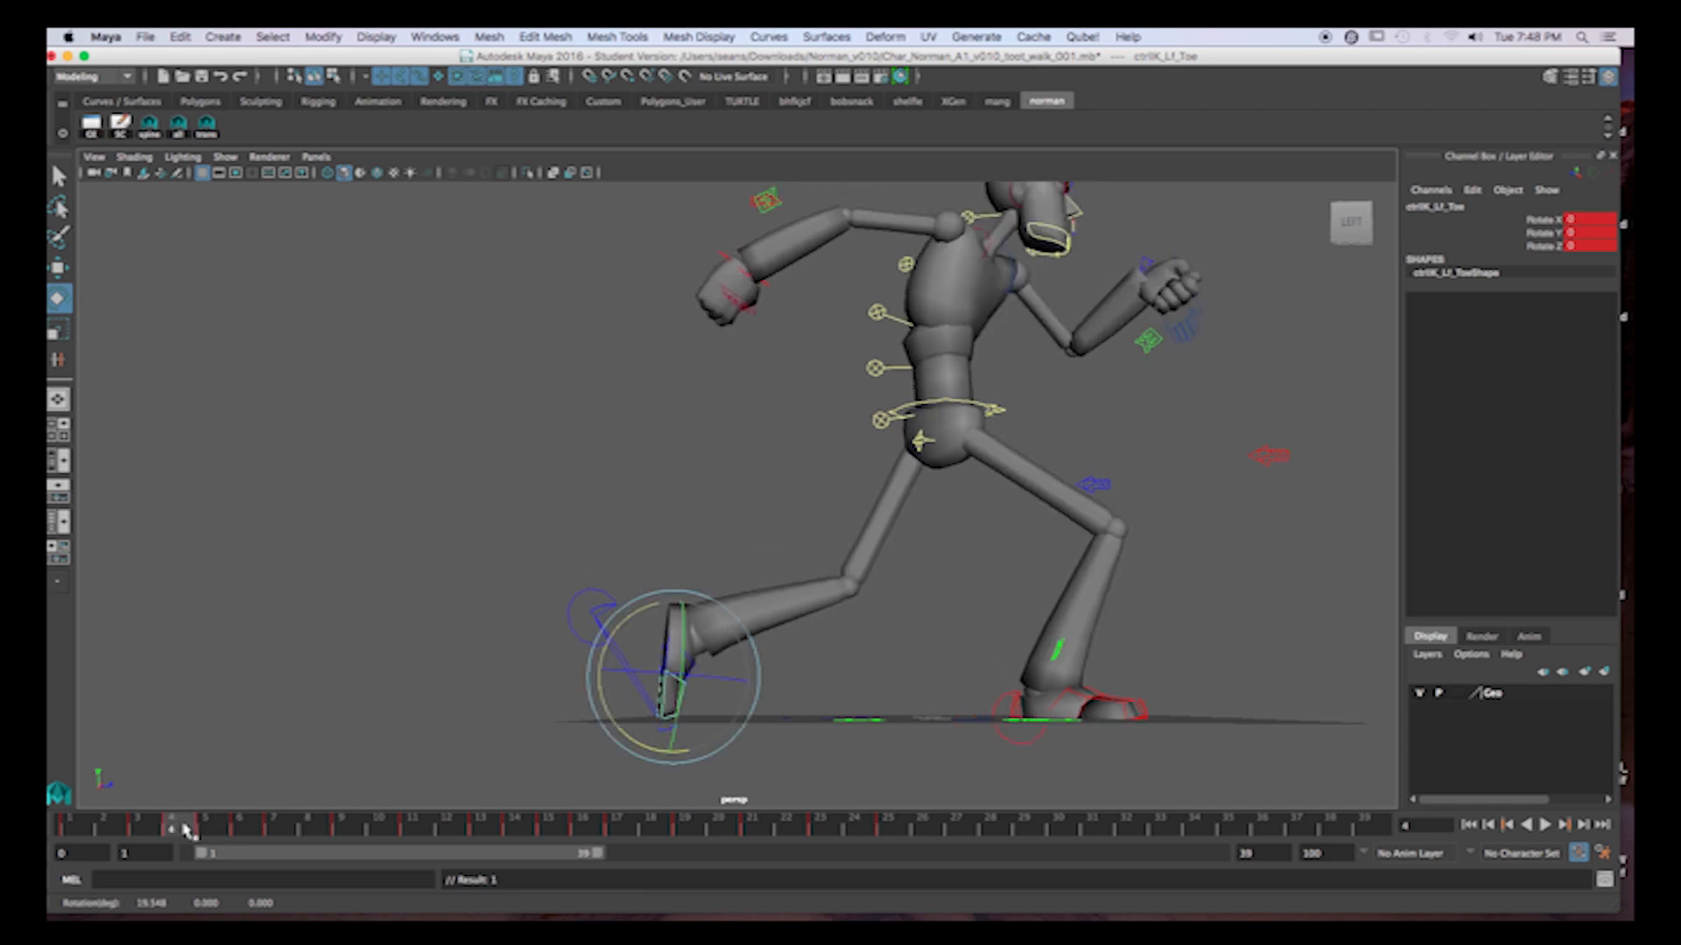
click(145, 828)
click(179, 828)
click(205, 827)
click(241, 826)
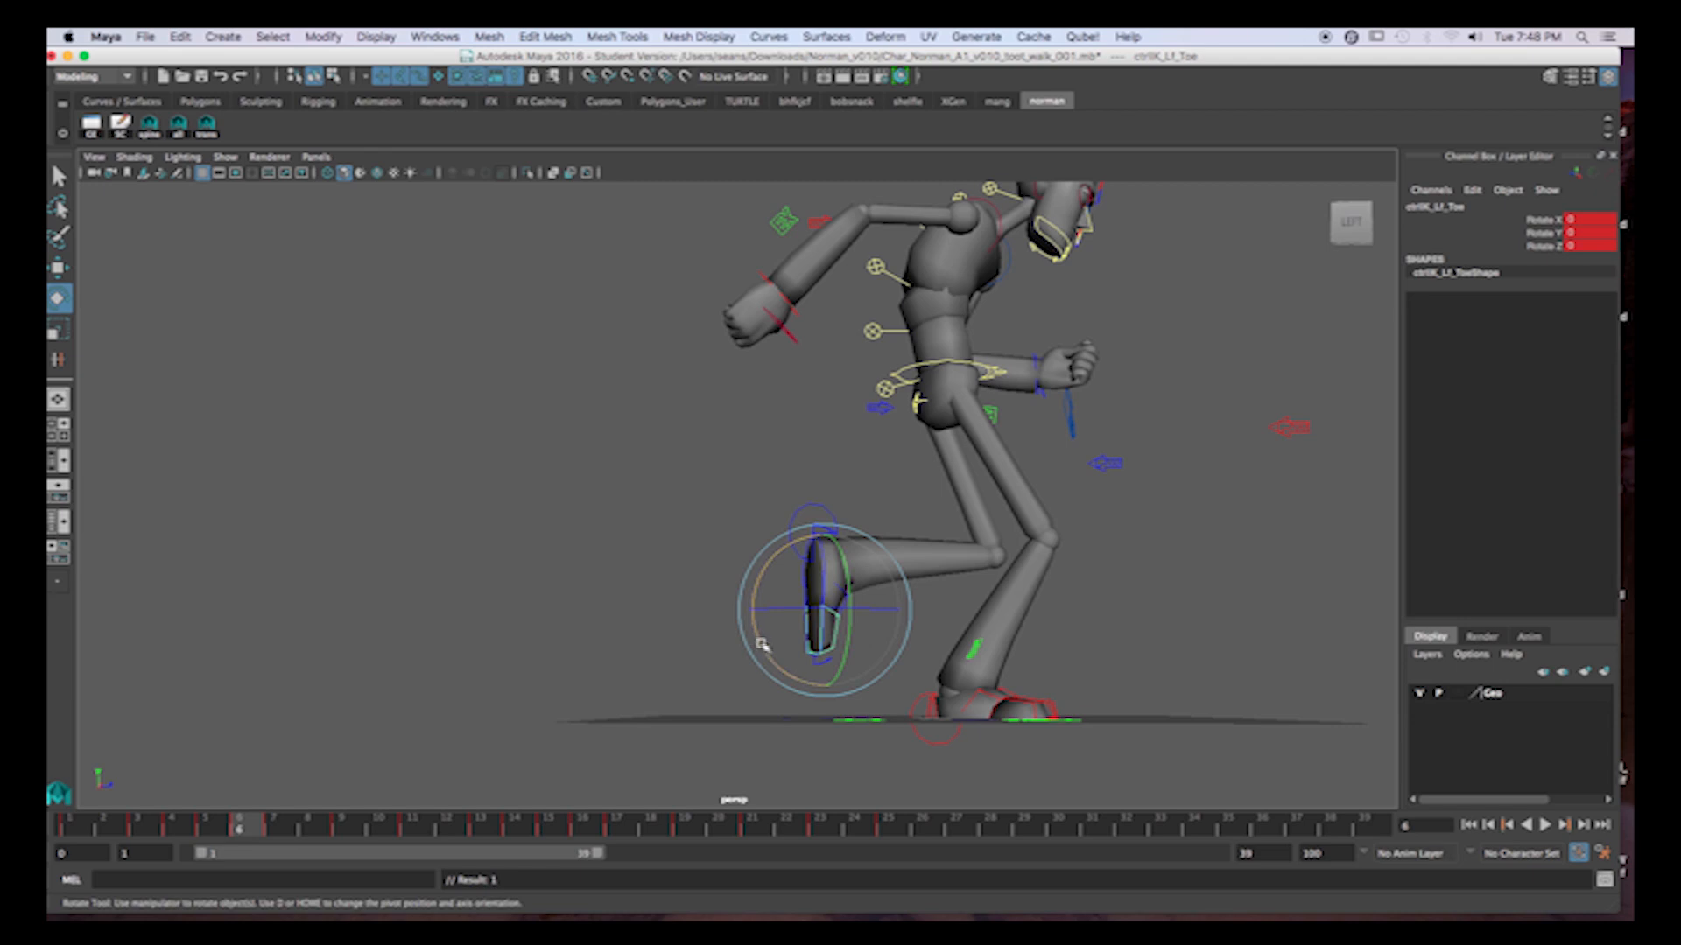
drag(768, 648, 758, 613)
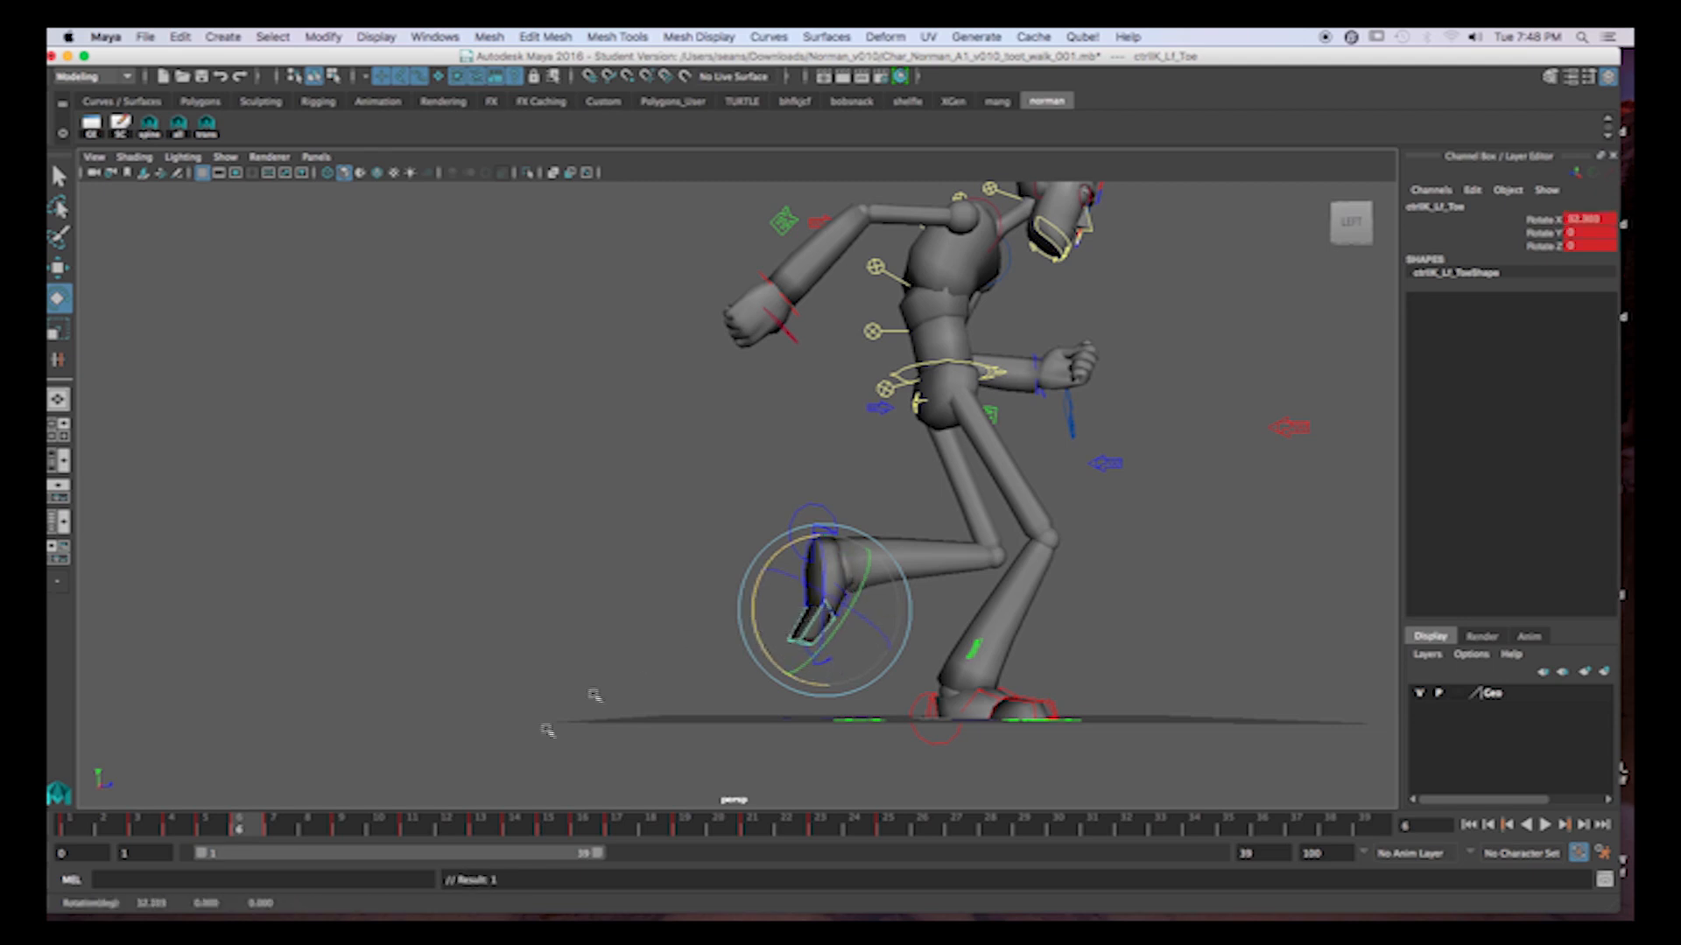
Bend the left toe at frames 7 and 9 so it drags behind the swinging foot.
click(276, 827)
drag(986, 611, 979, 589)
click(342, 827)
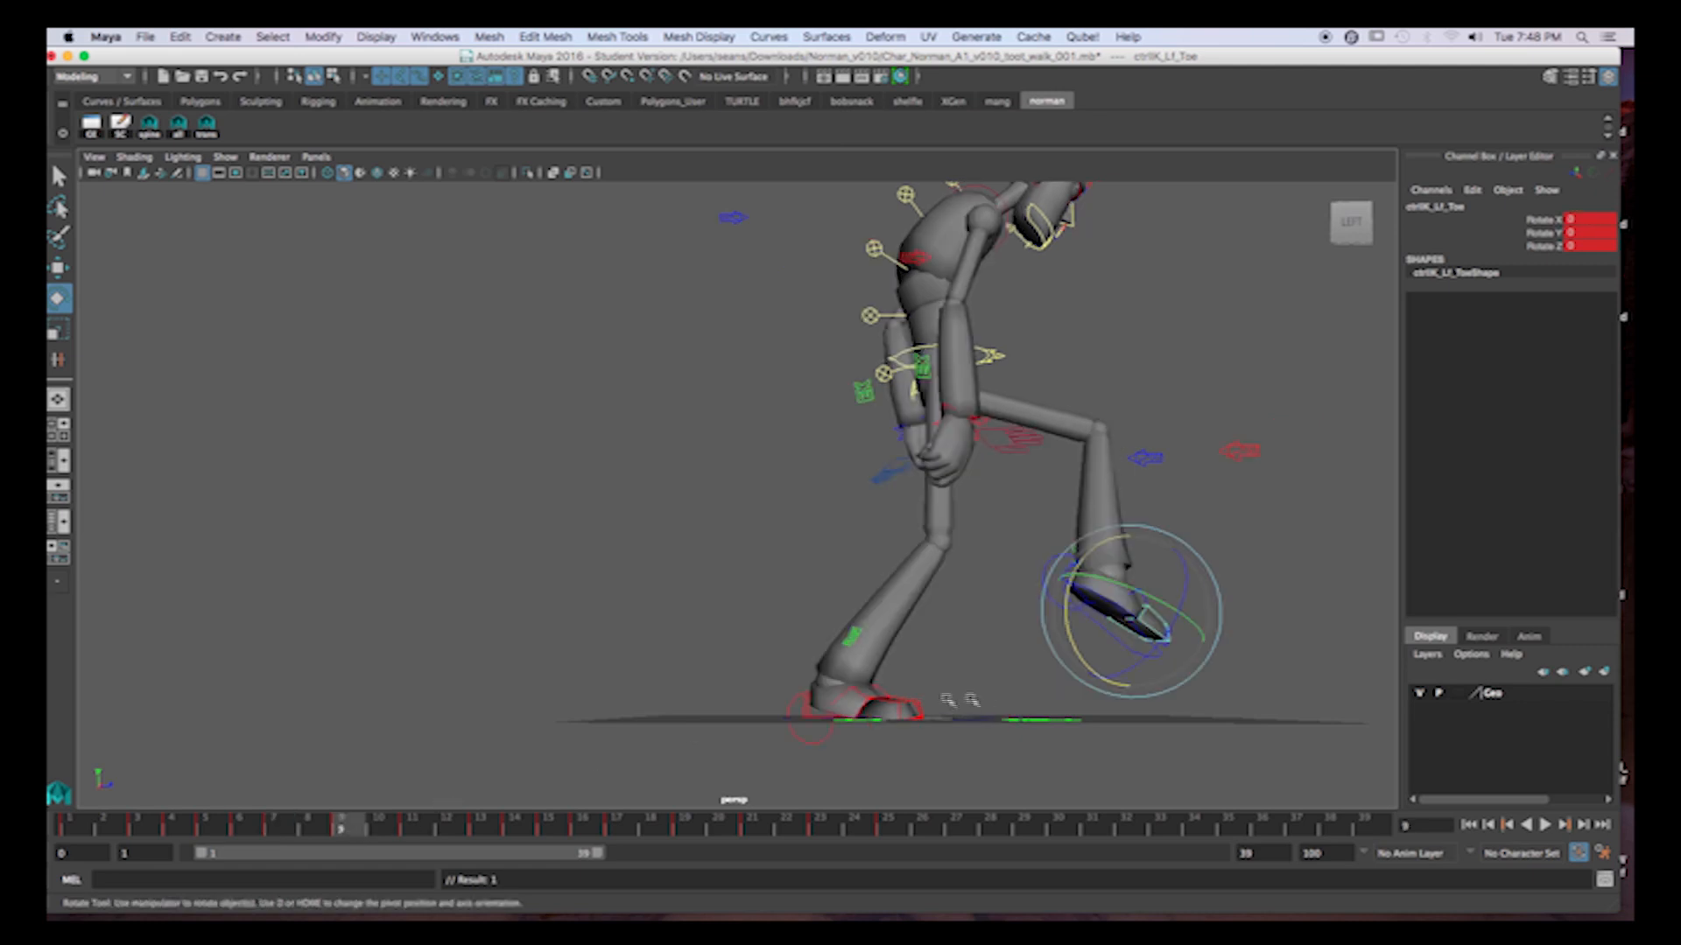
drag(1075, 637, 1059, 615)
Bend the left toe to a Rotate X of about 15 degrees at frame 11.
click(411, 828)
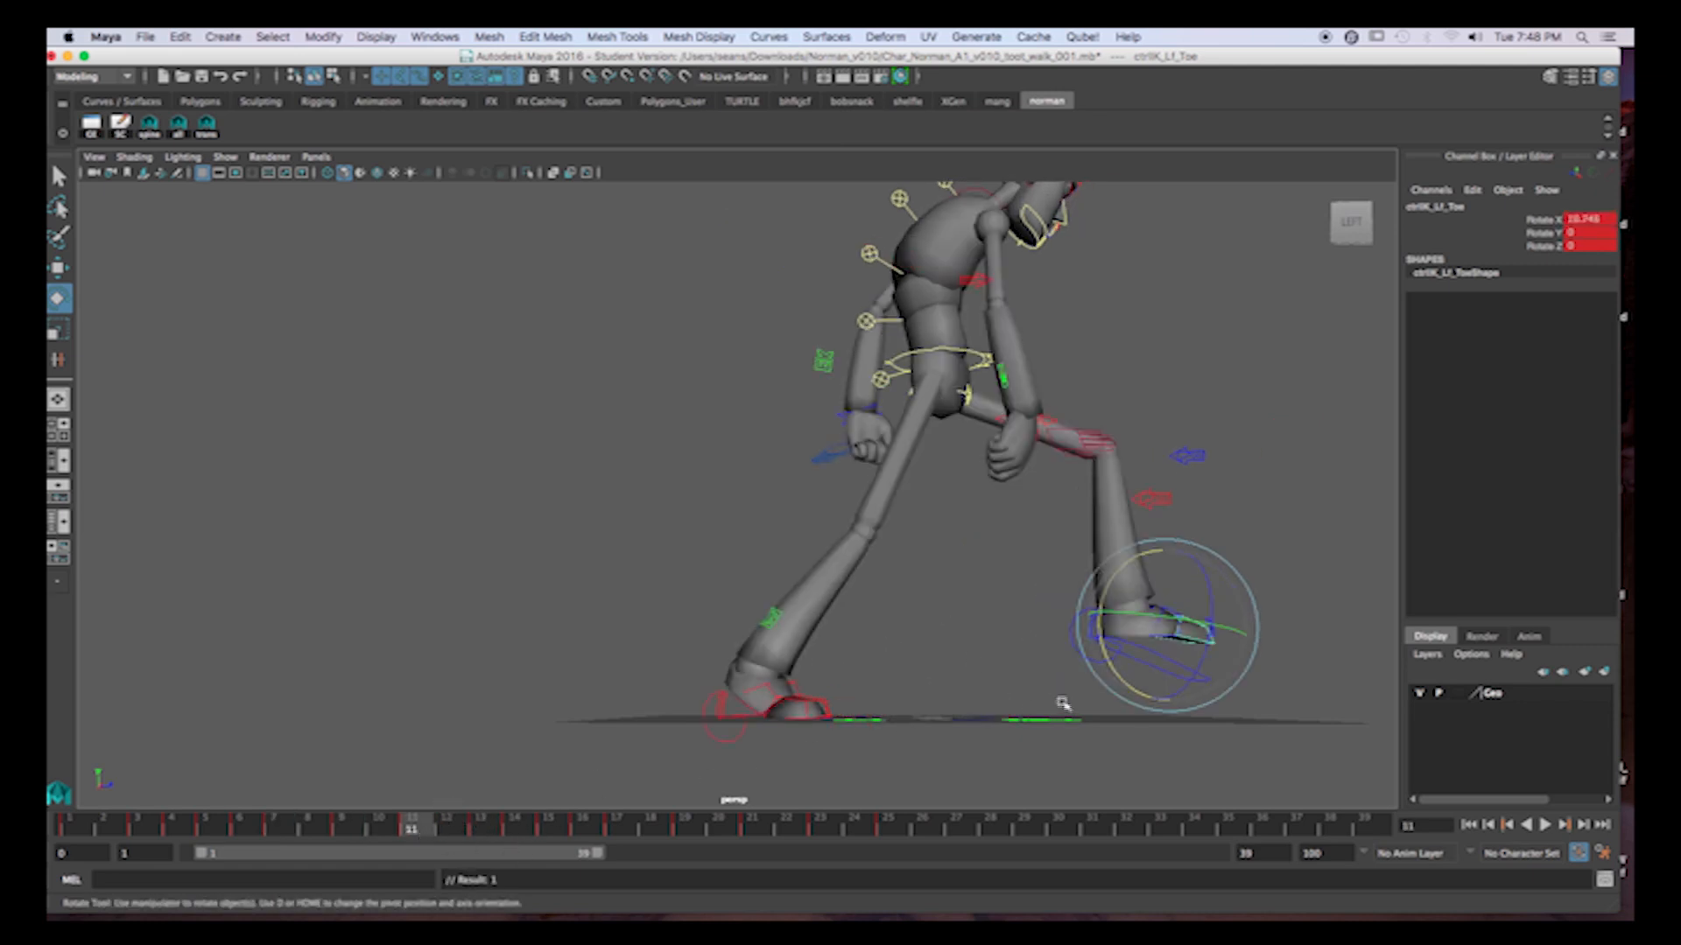
drag(1113, 657, 1111, 658)
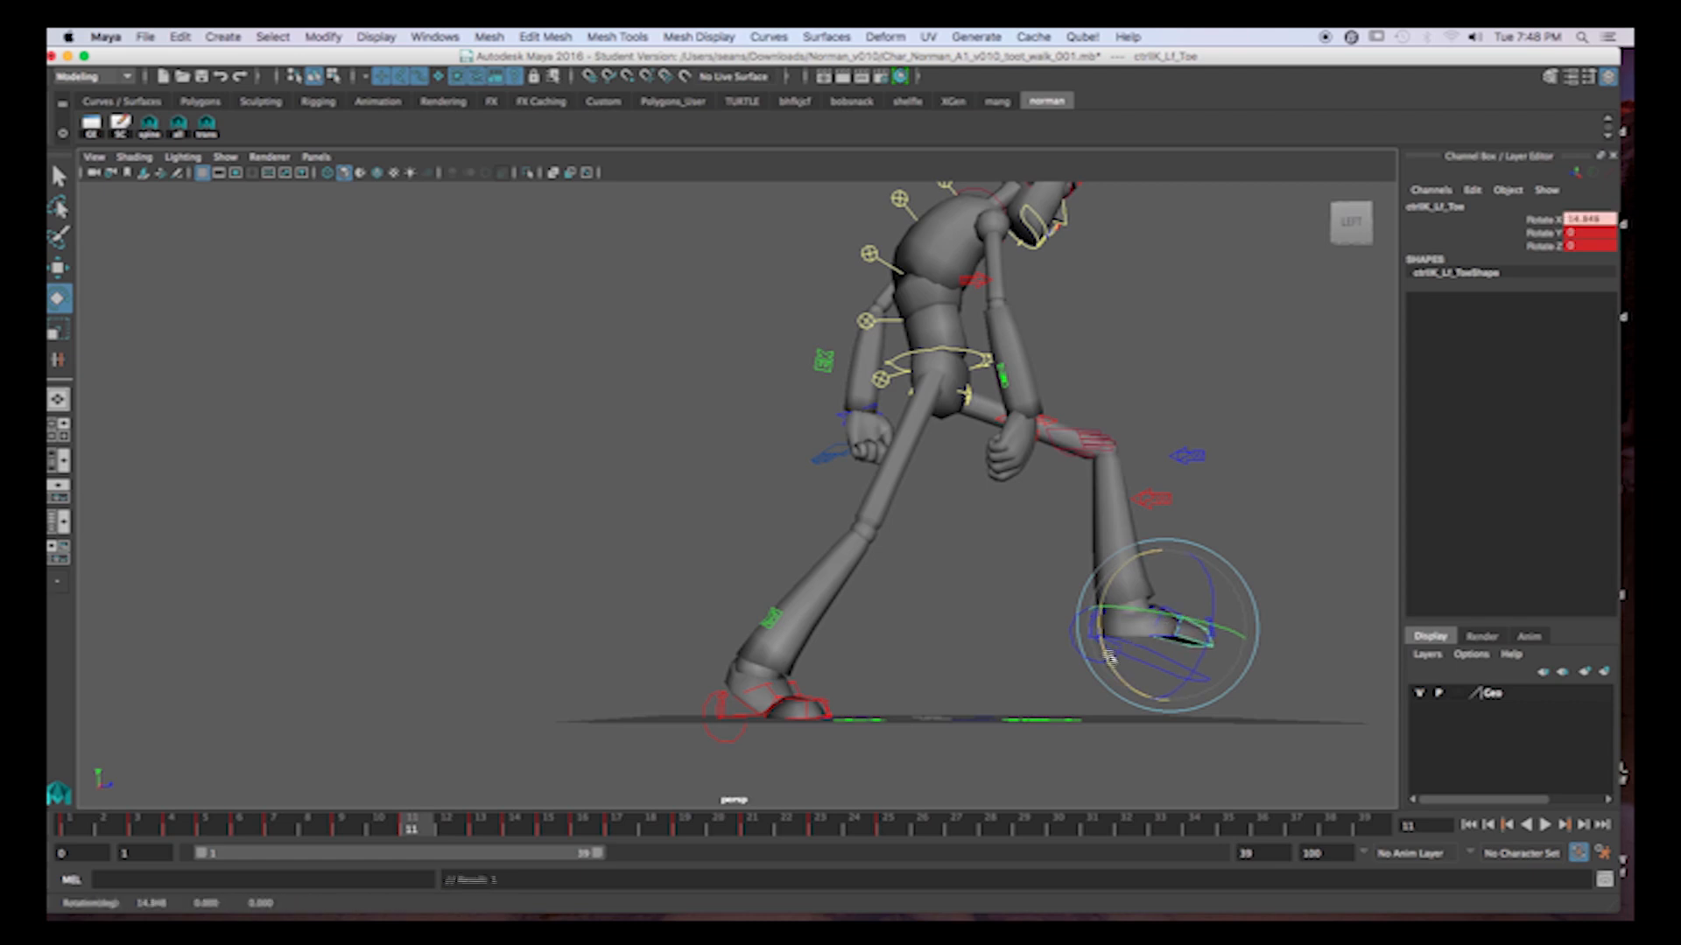
Scrub forward to check the feet at frame 16, and play back the walk cycle from frame 1 with the right hand control selected.
click(482, 828)
drag(506, 839, 579, 875)
click(655, 714)
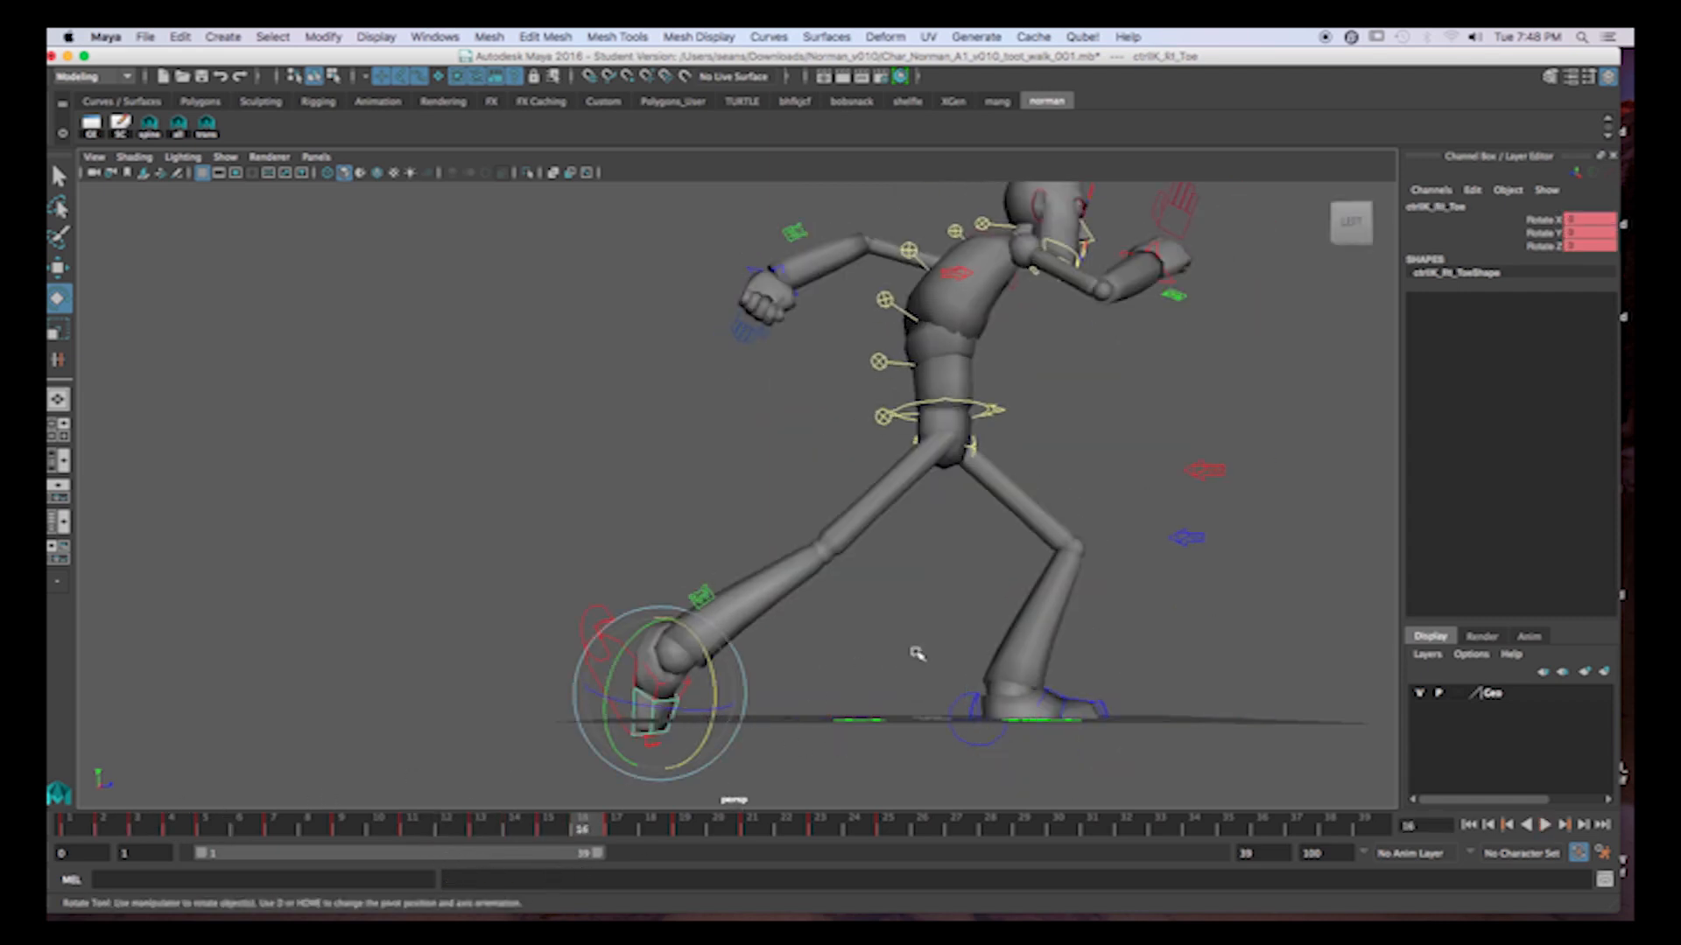
alt+middle_drag(1016, 615, 998, 675)
alt+drag(998, 674, 984, 681)
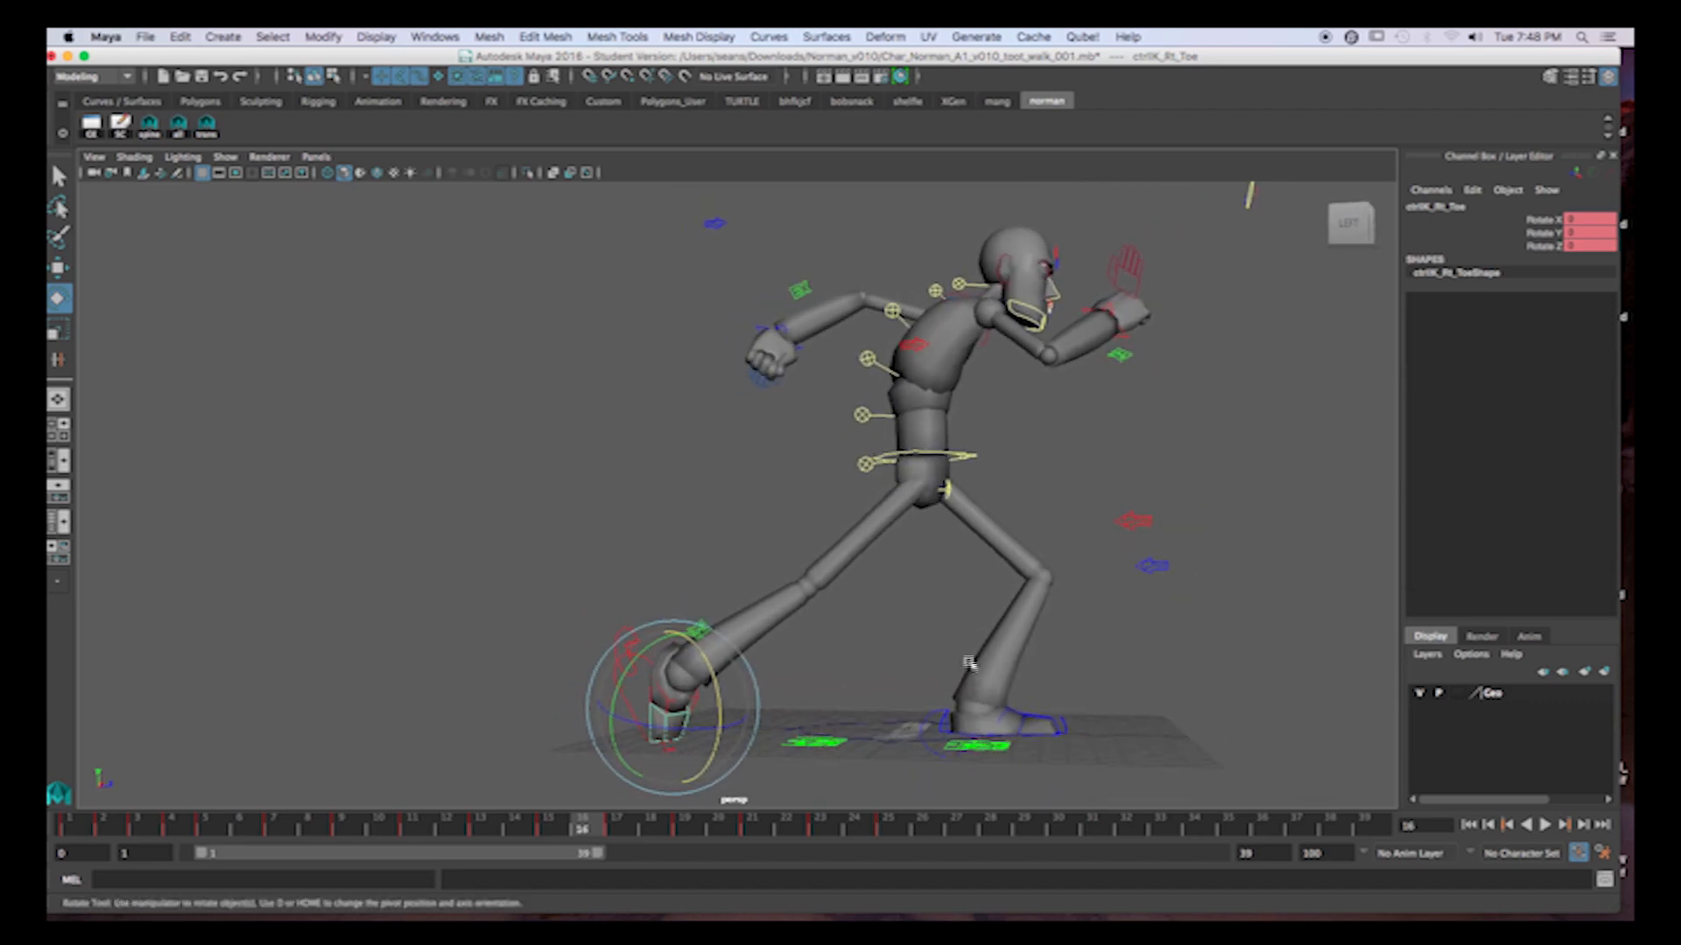
alt+middle_drag(970, 642, 966, 675)
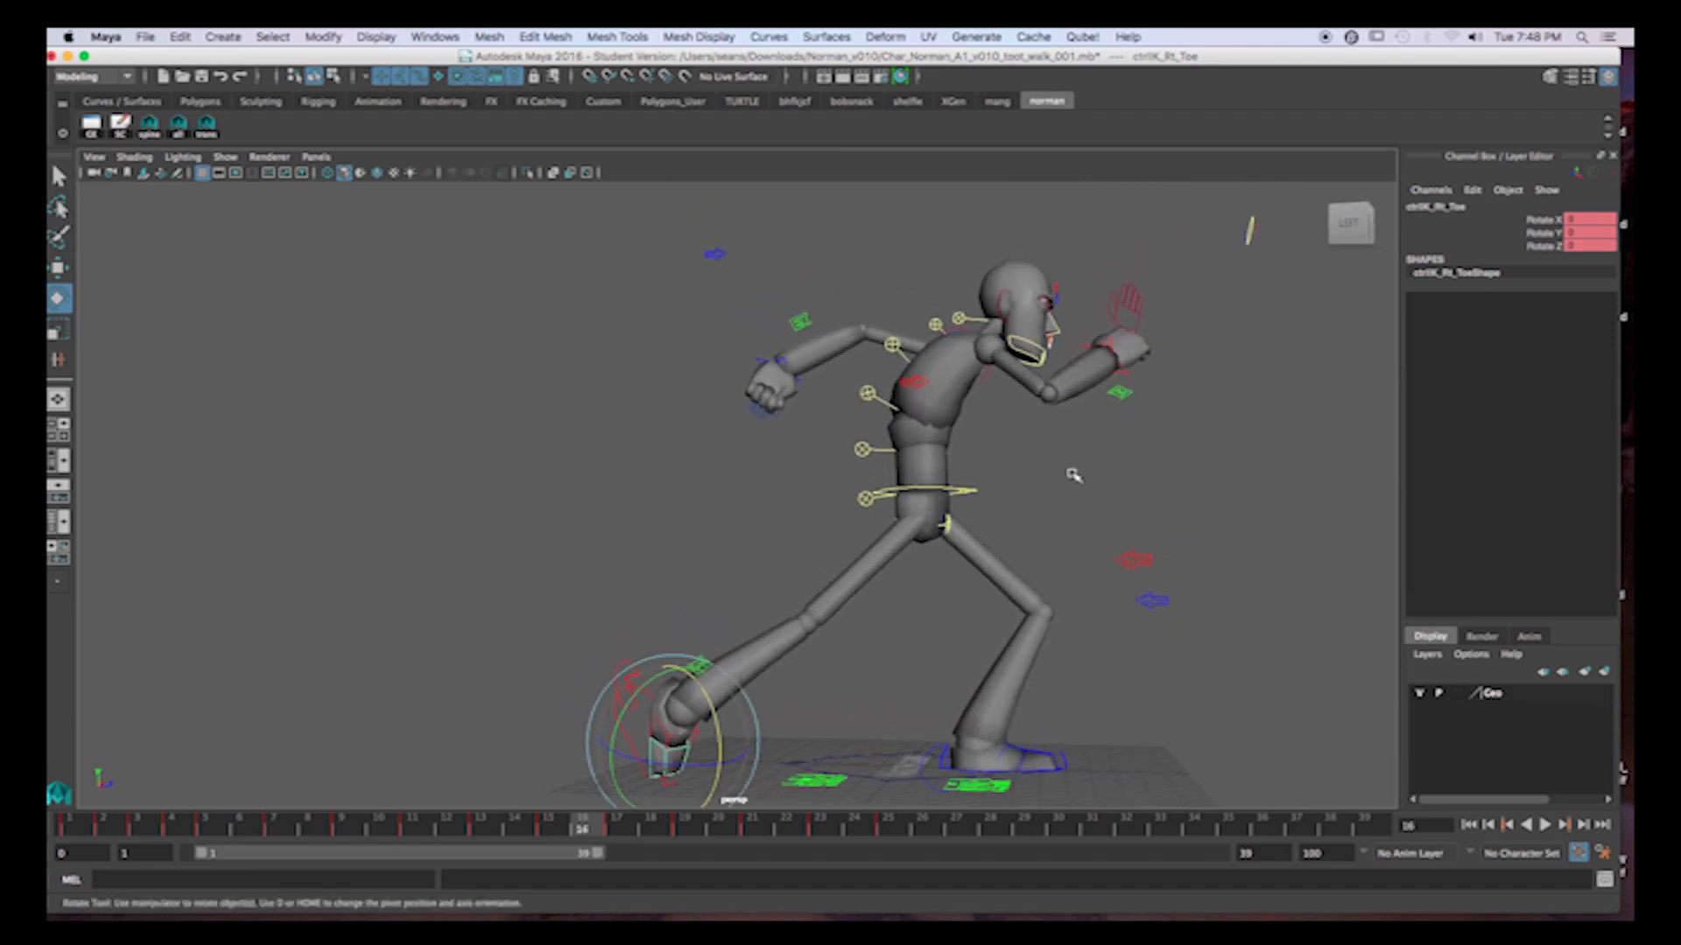
click(1141, 325)
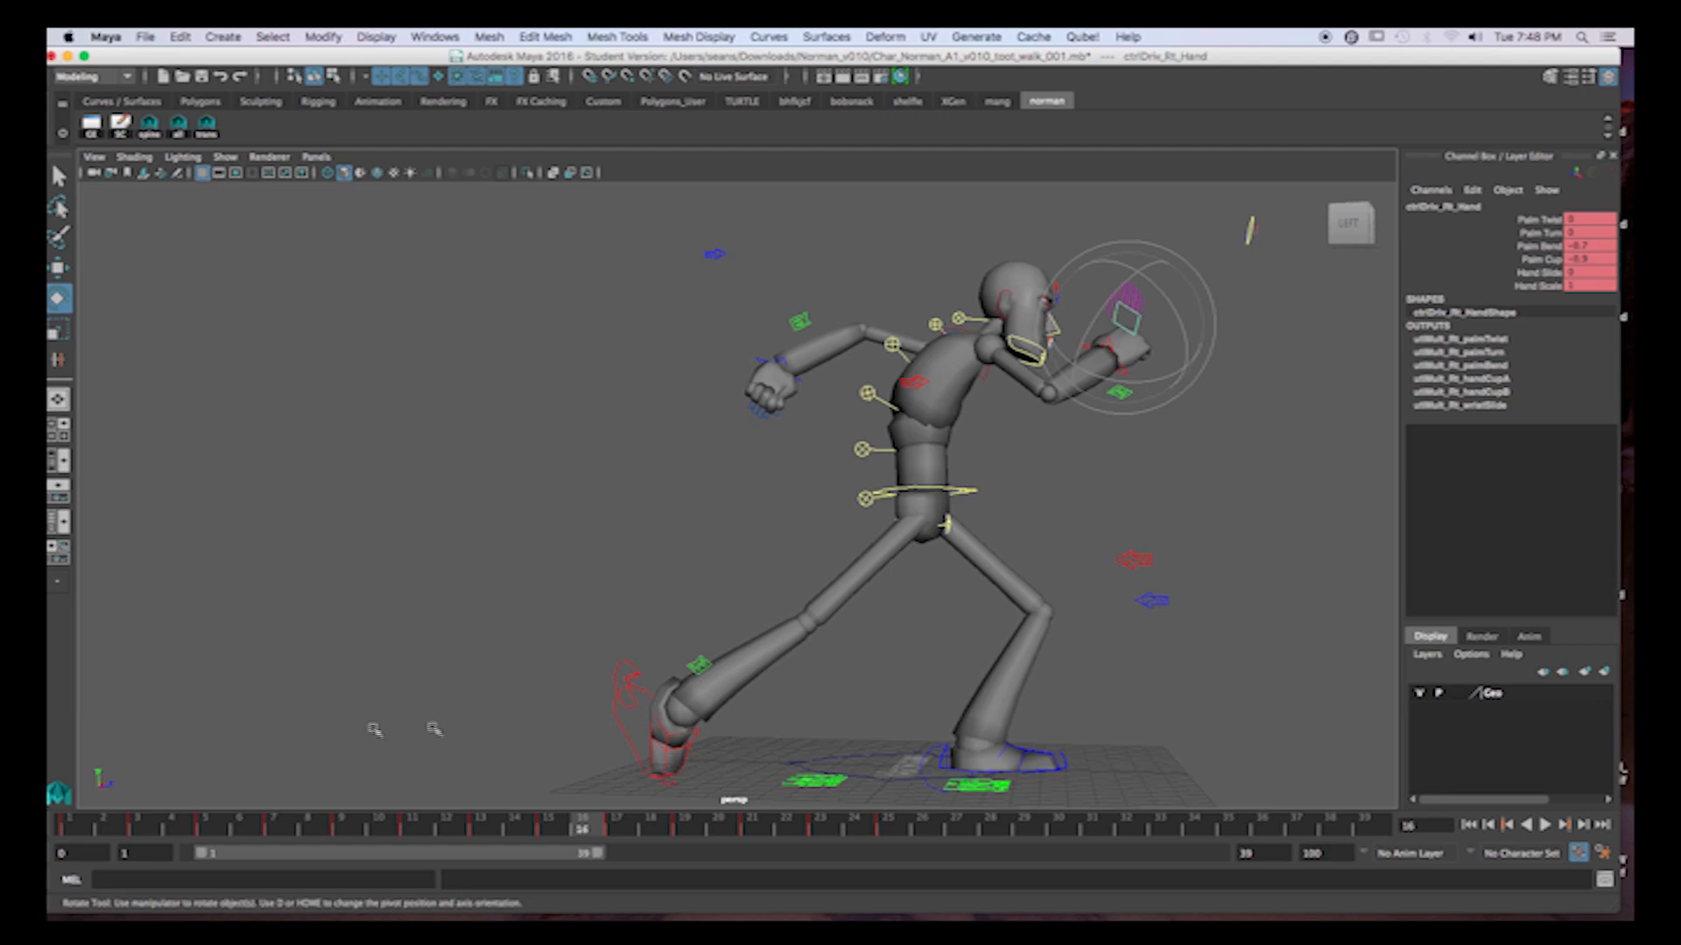
click(88, 828)
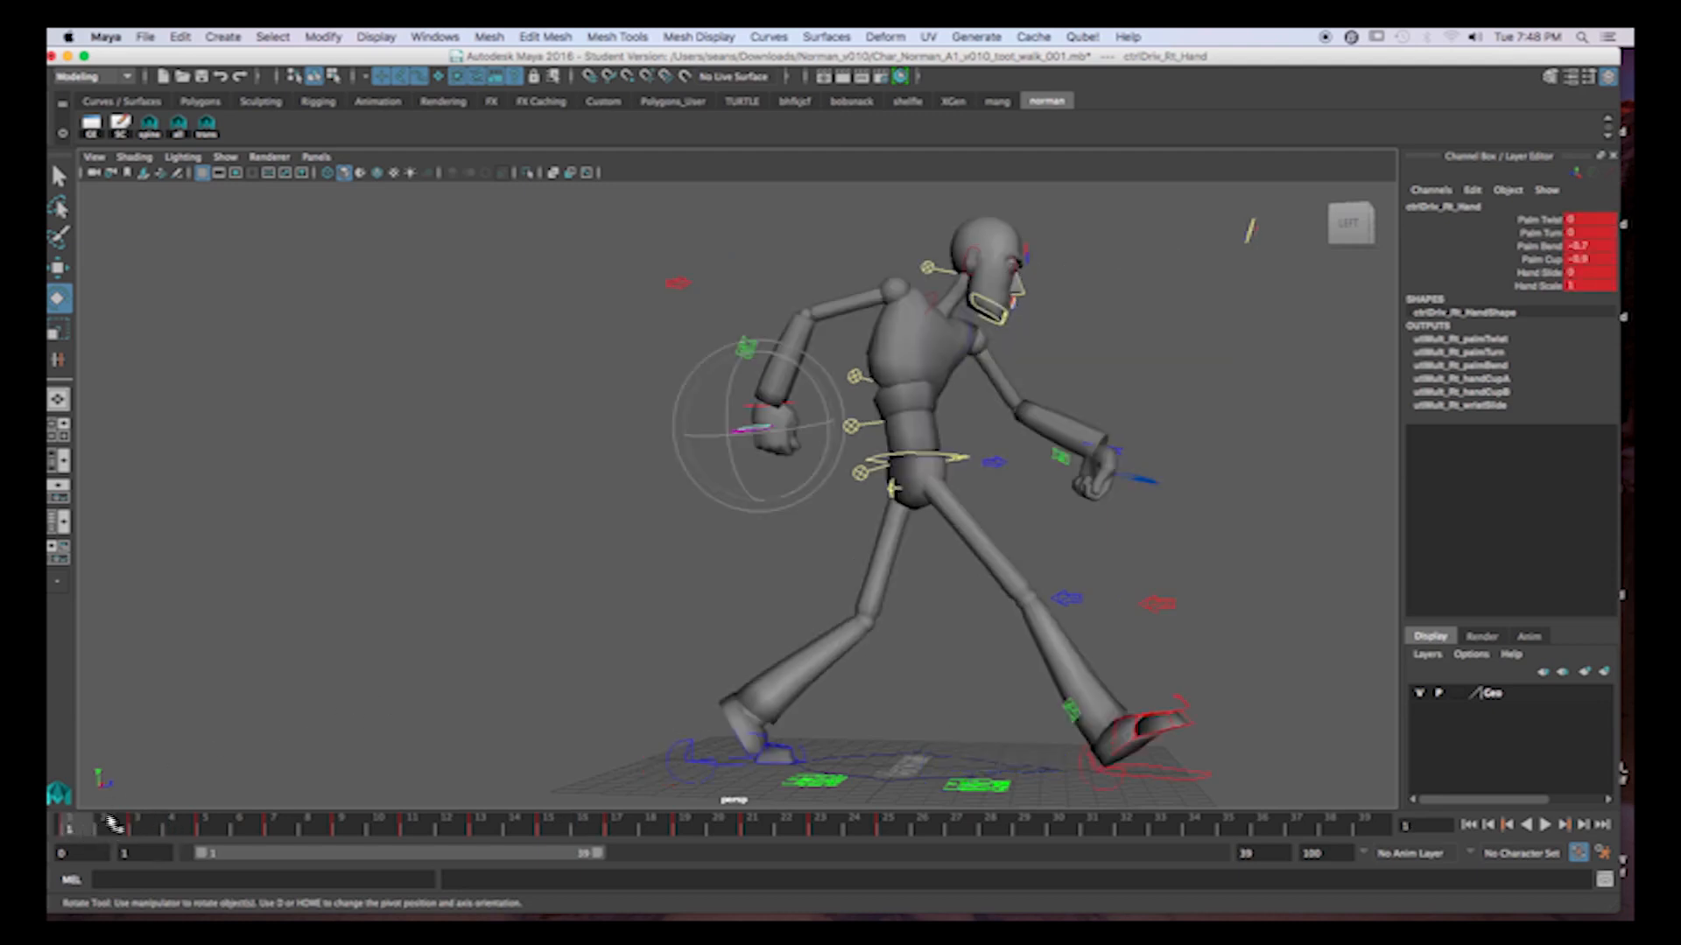
key(alt+v)
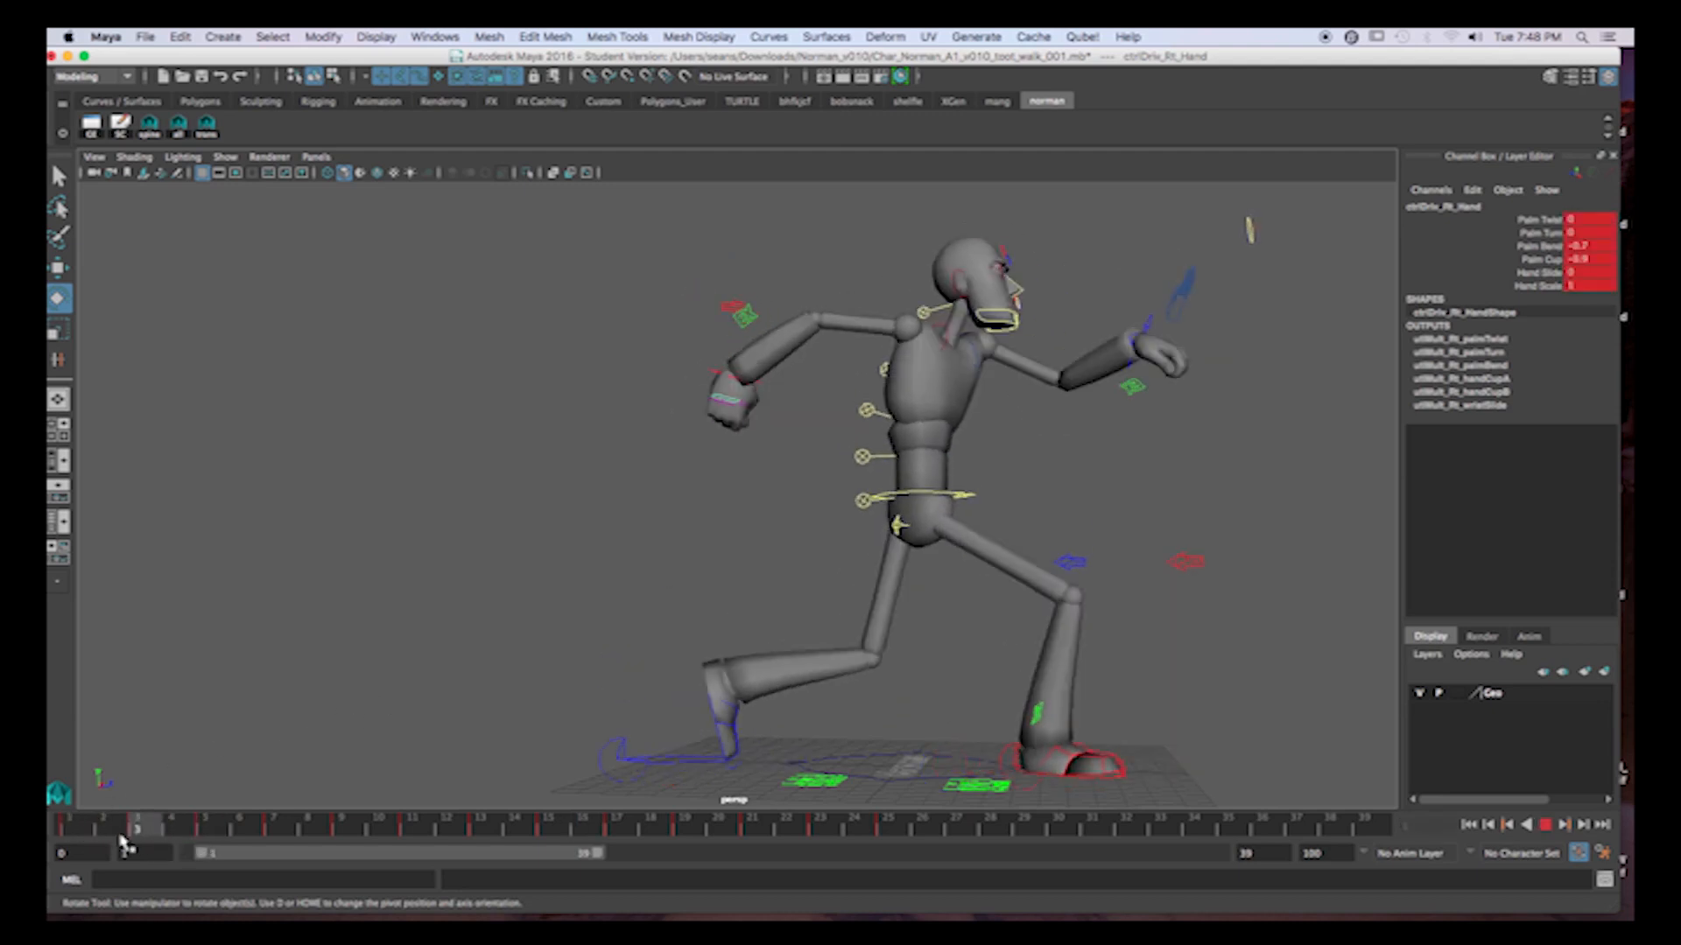
key(alt+v)
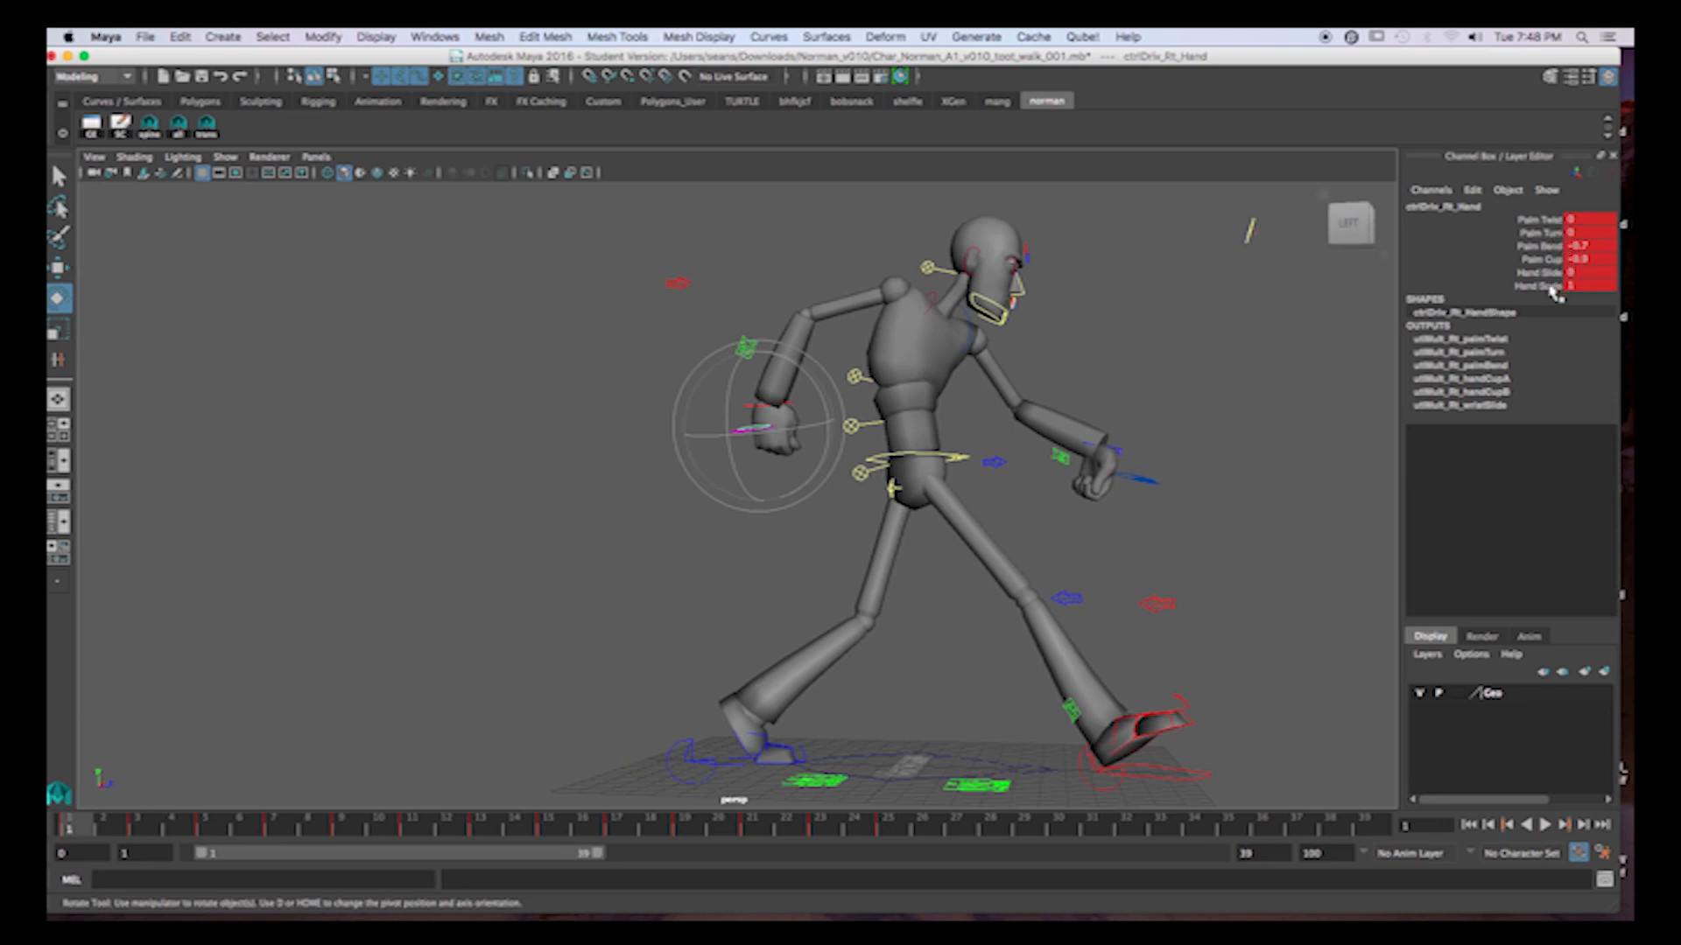
Adjust the right hand's Palm Turn for the forward arm swing, setting it to 1.4 at frame 9.
click(1540, 233)
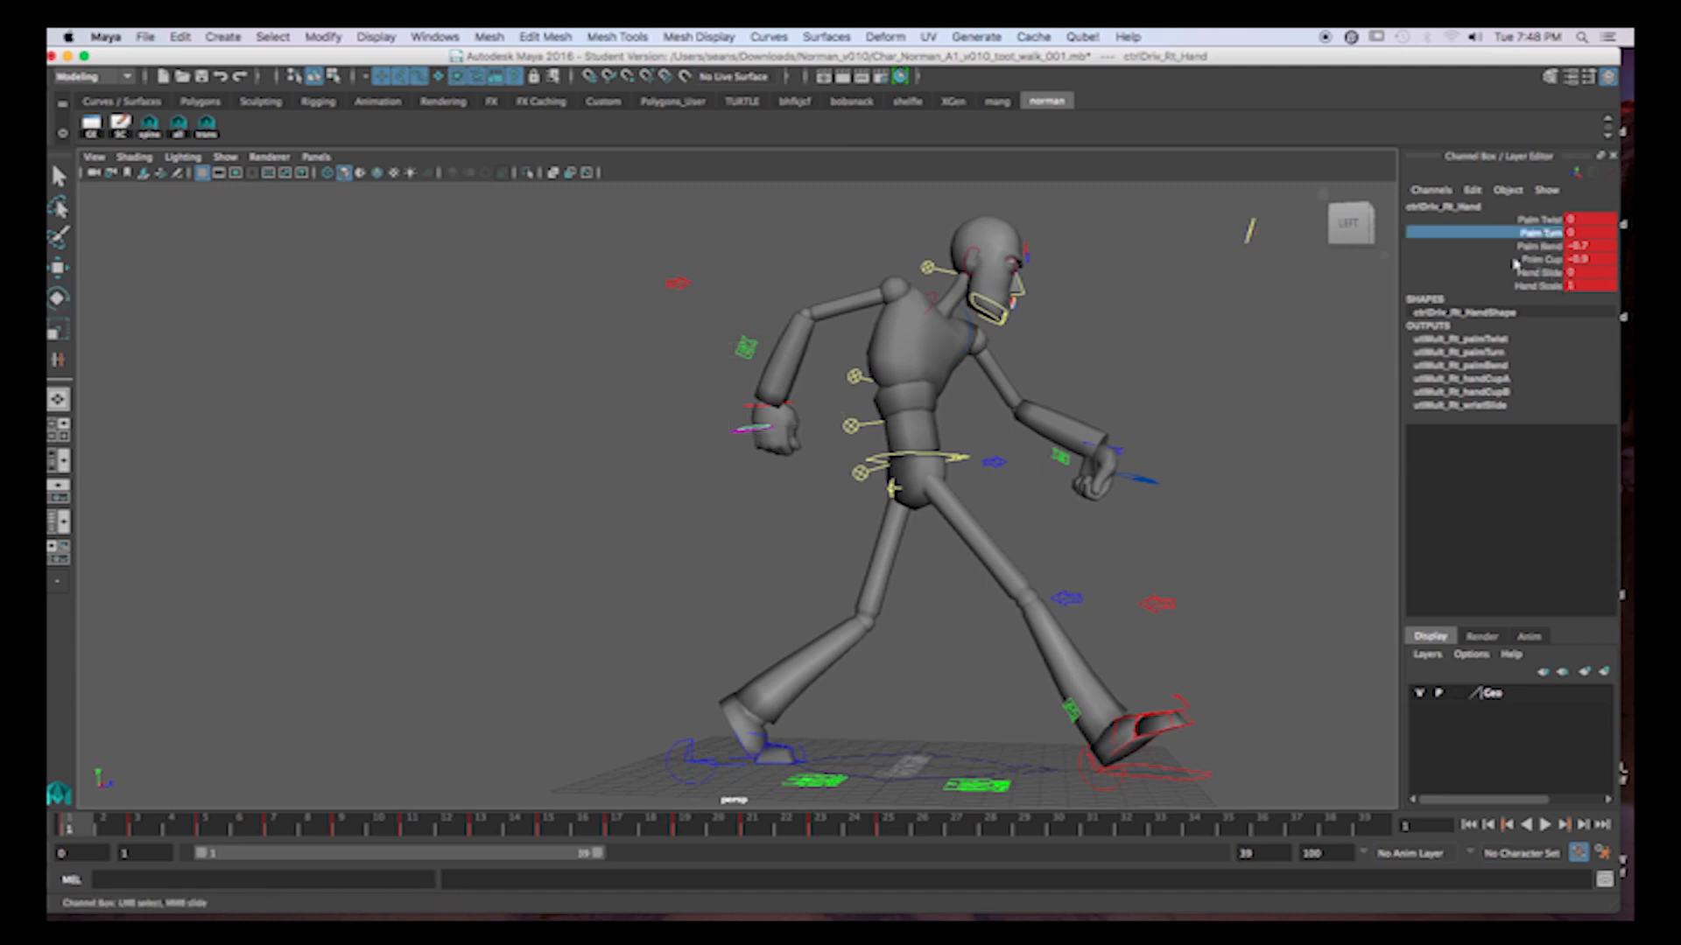
middle_drag(1271, 328, 1267, 329)
click(138, 828)
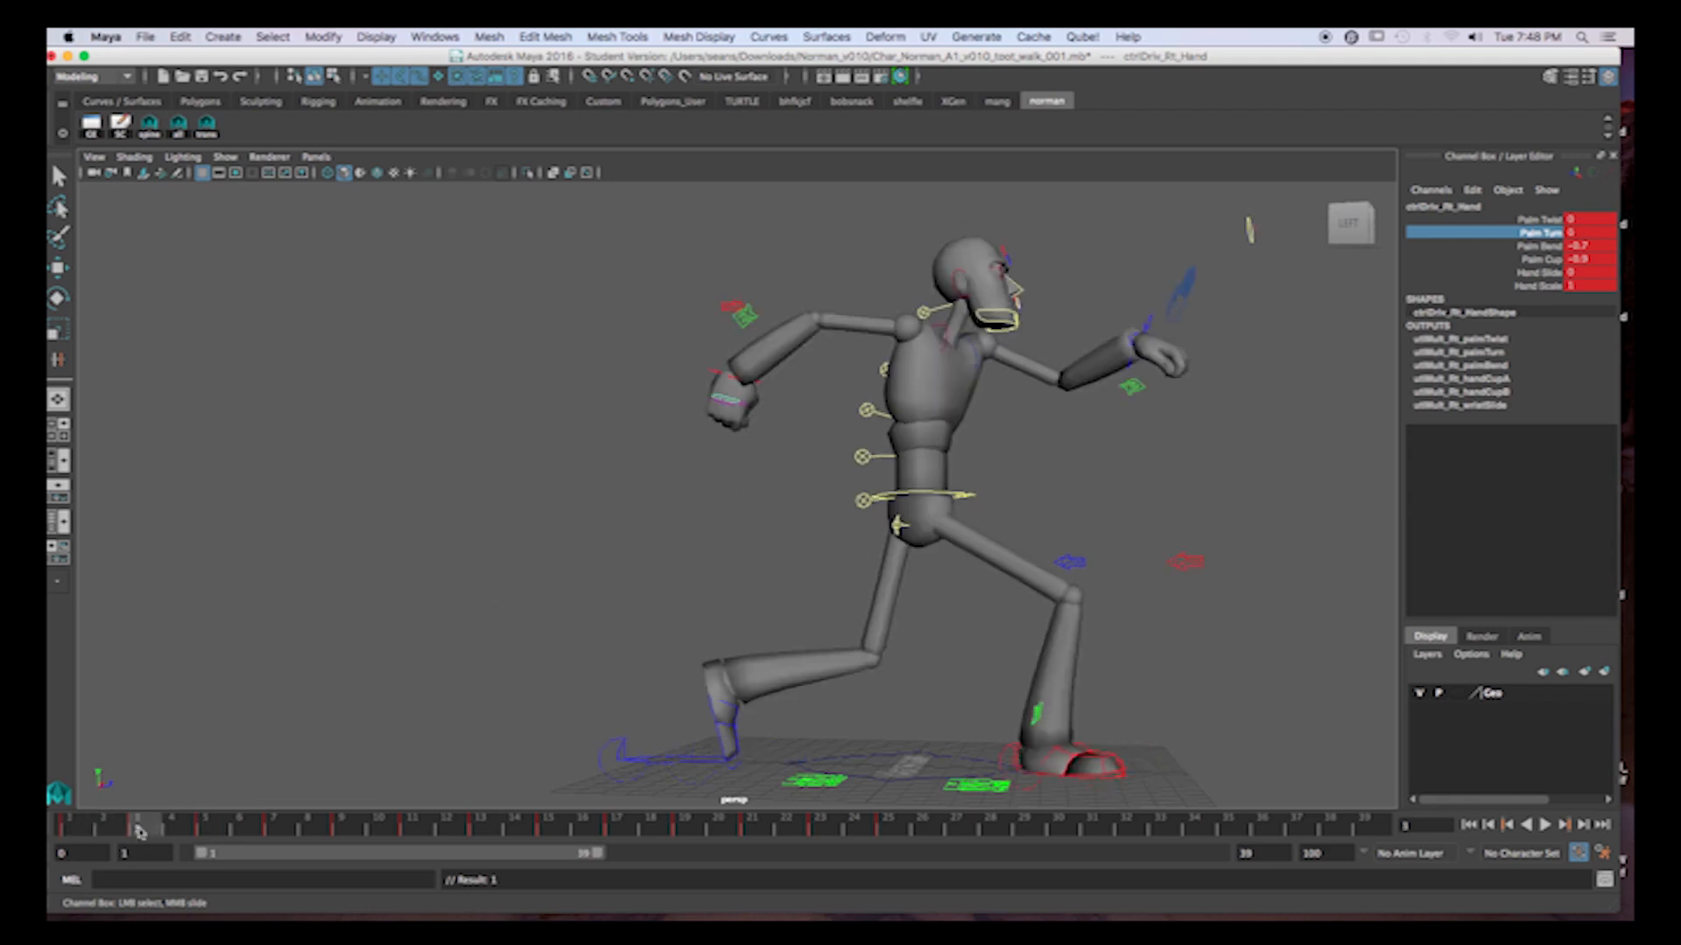
click(213, 832)
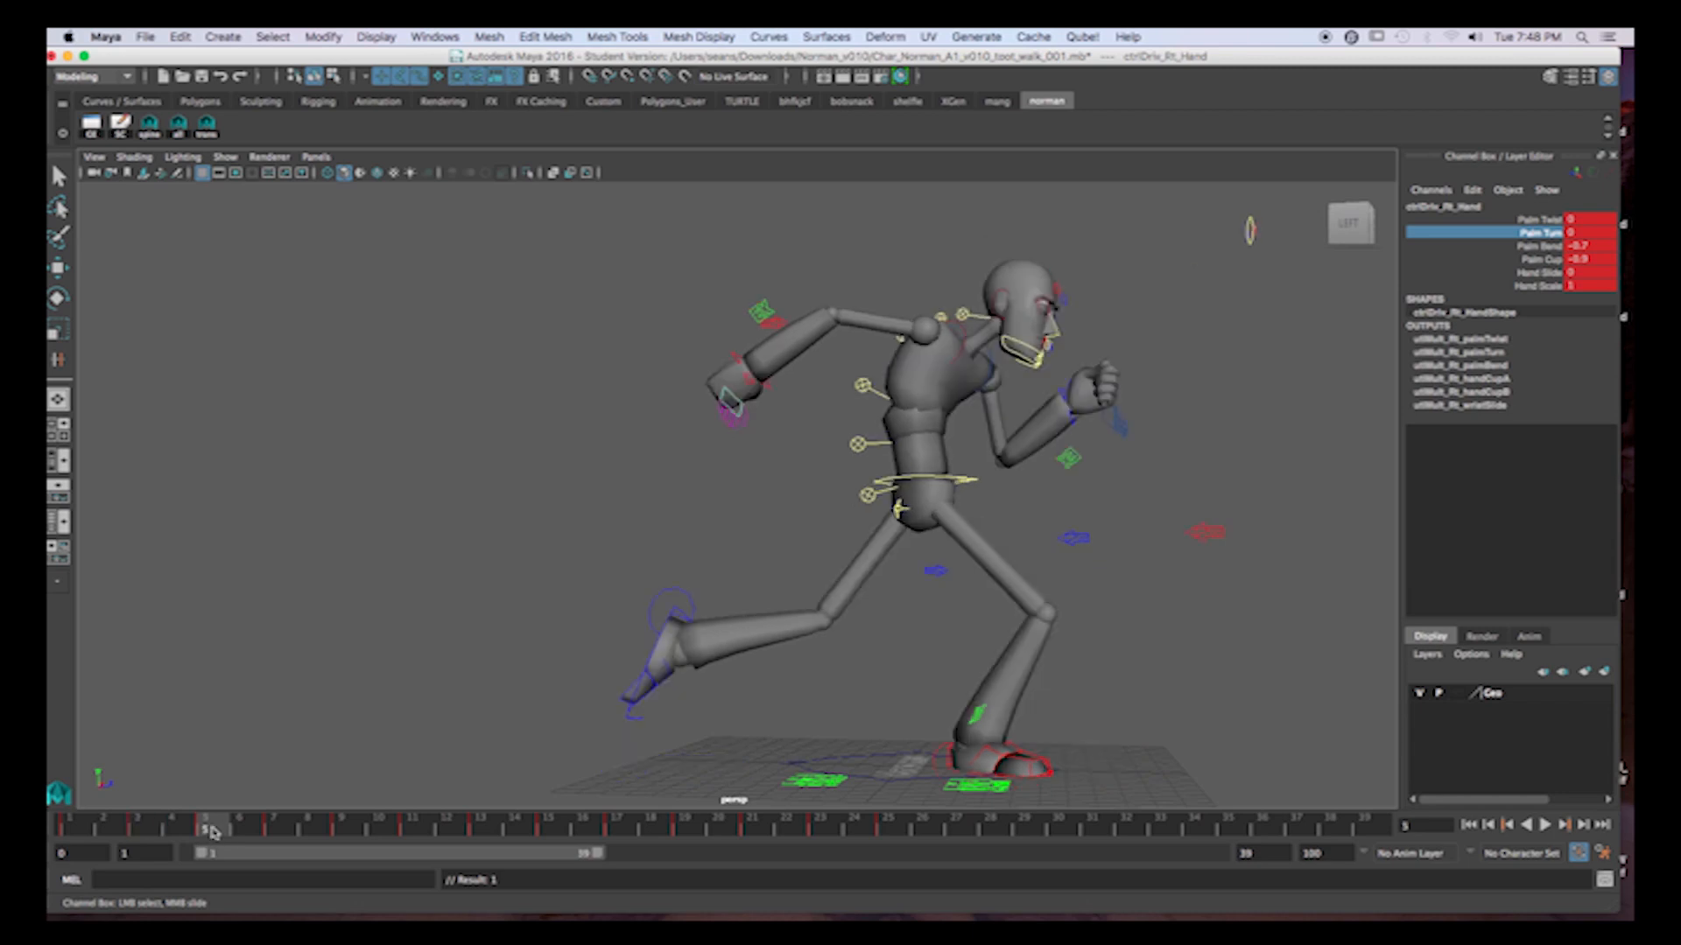
click(273, 832)
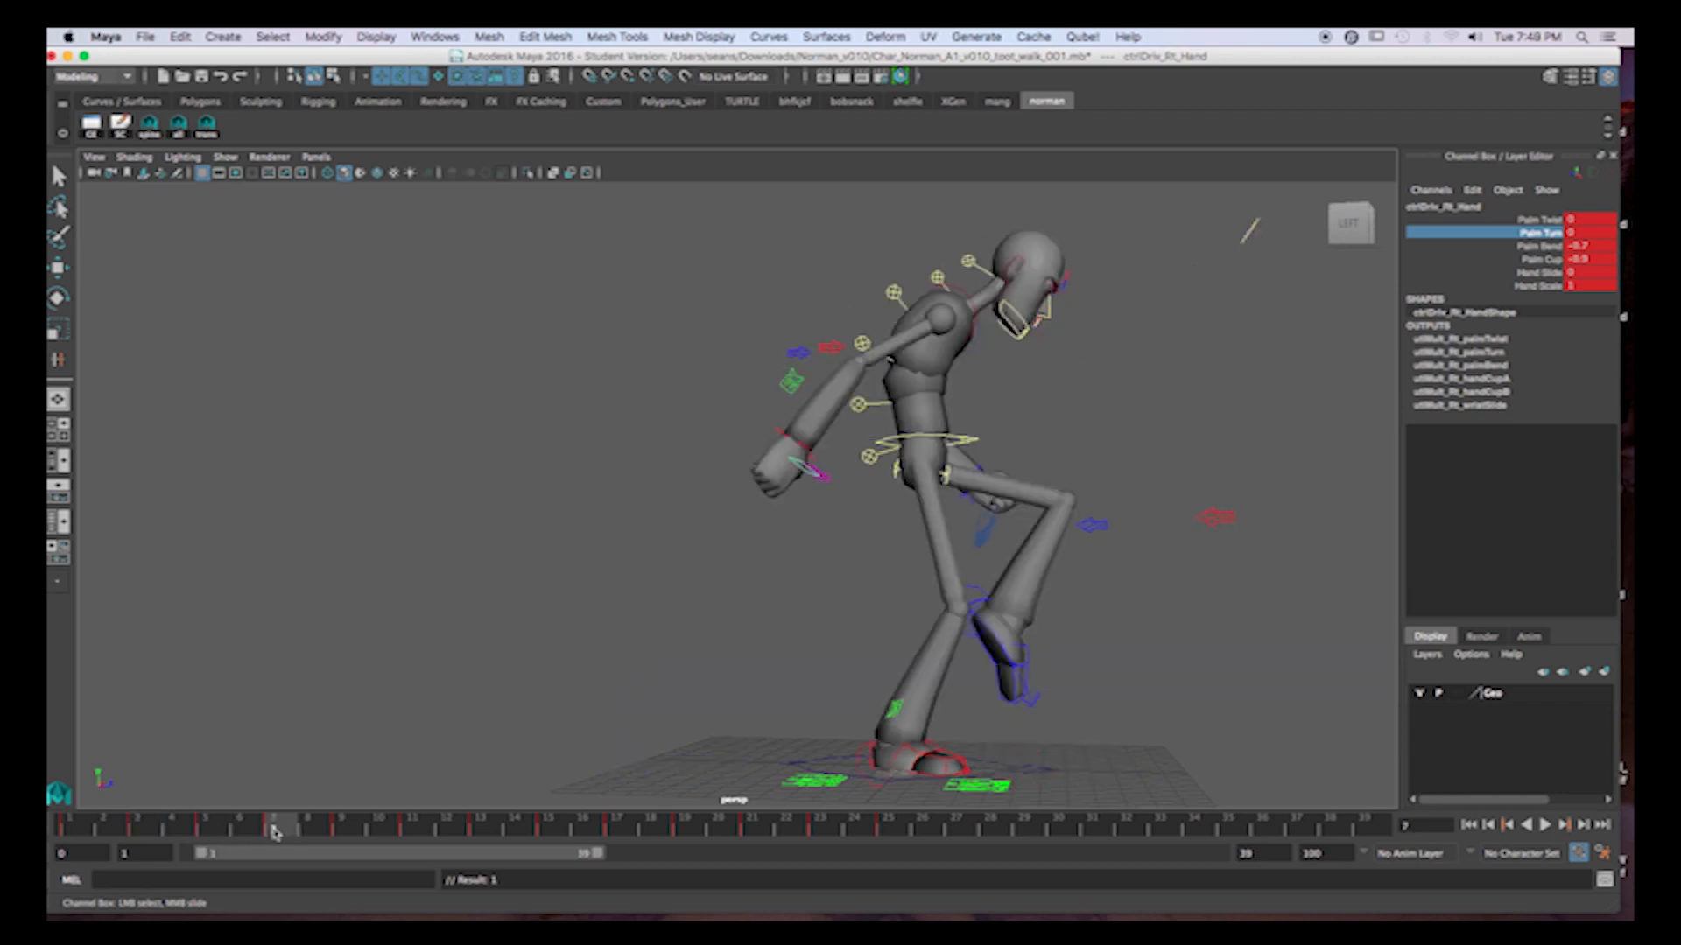
key(e)
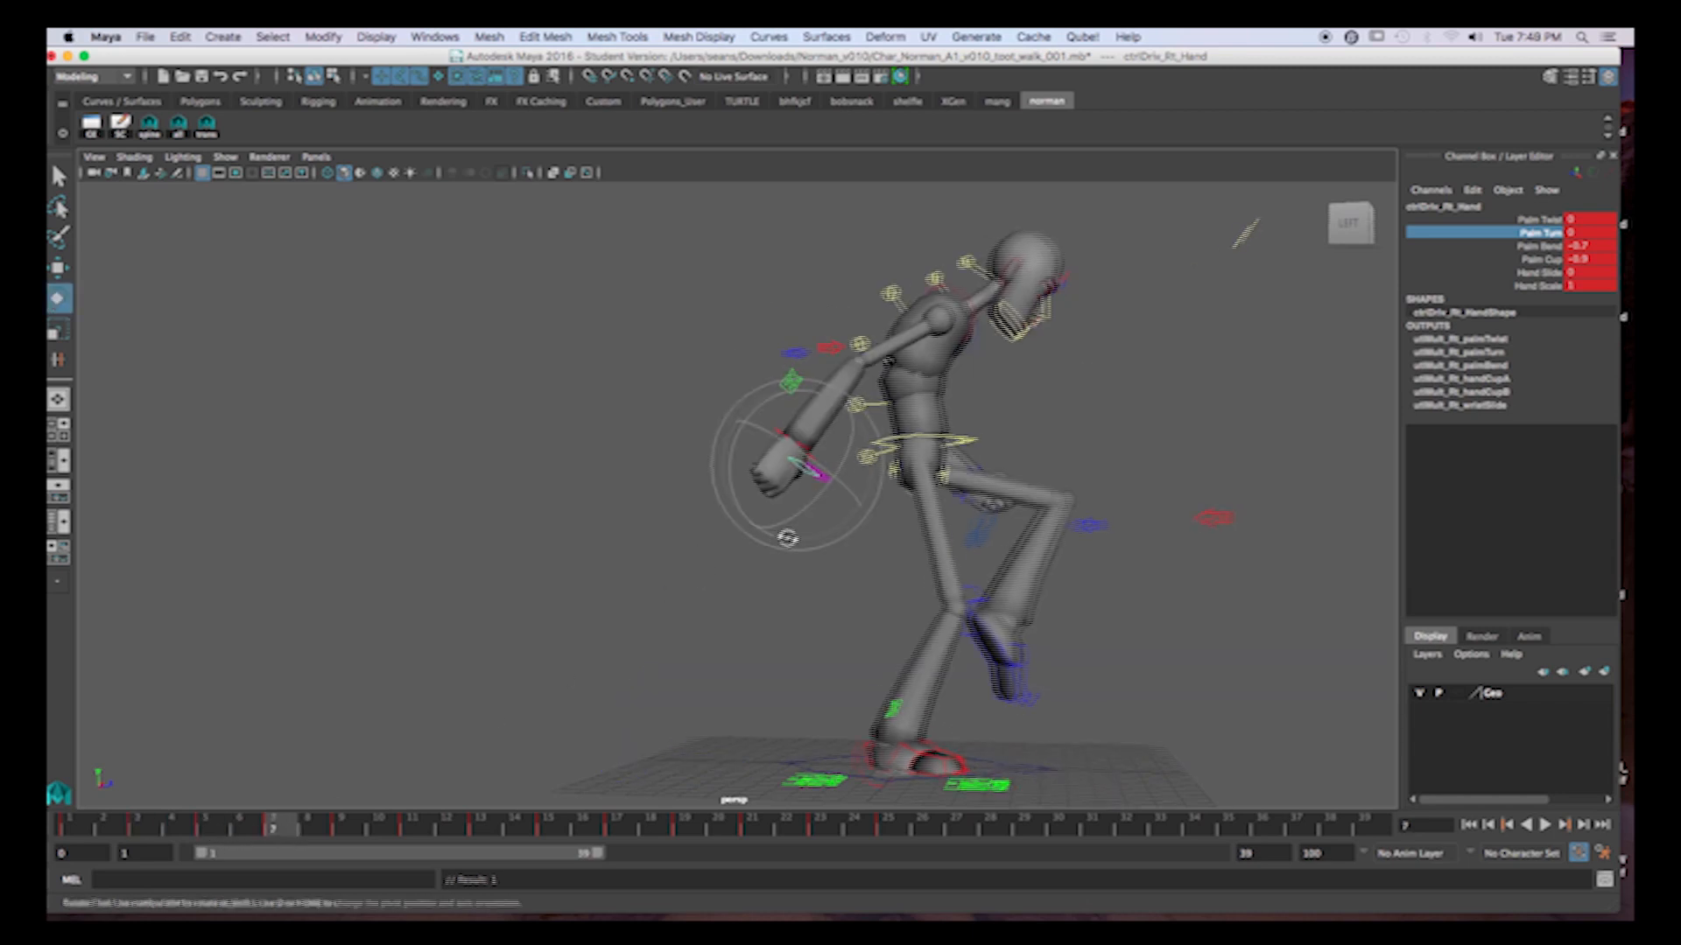
alt+drag(788, 534, 800, 540)
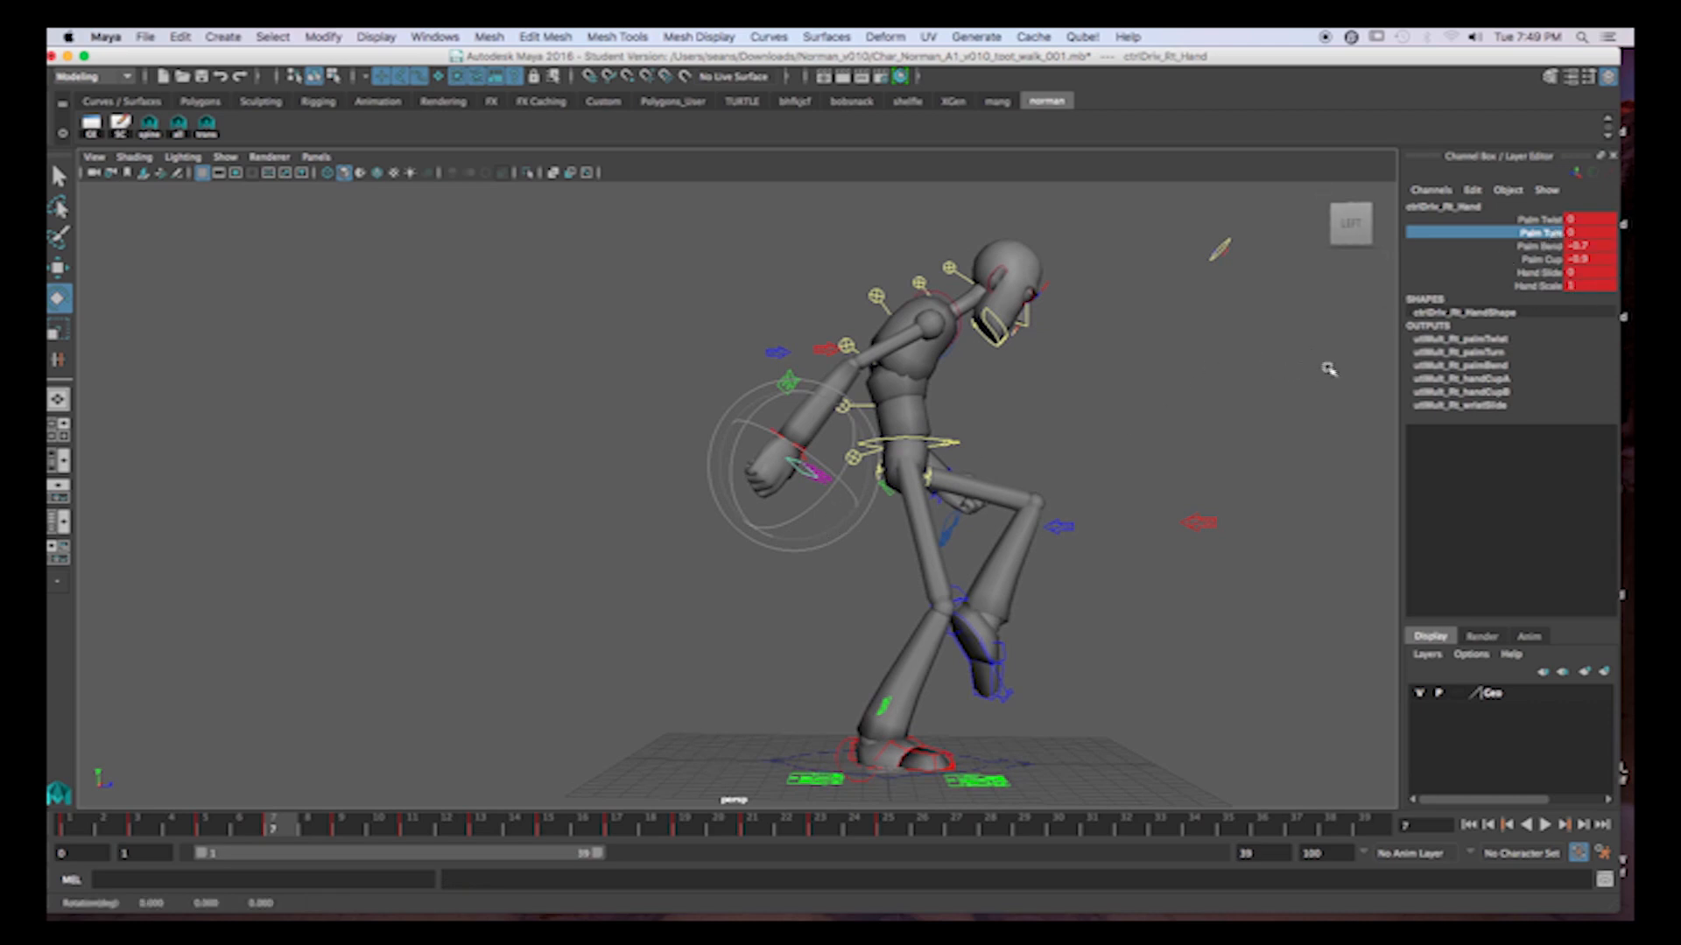
middle_drag(1313, 315, 1329, 315)
key(.)
middle_drag(1189, 470, 1198, 465)
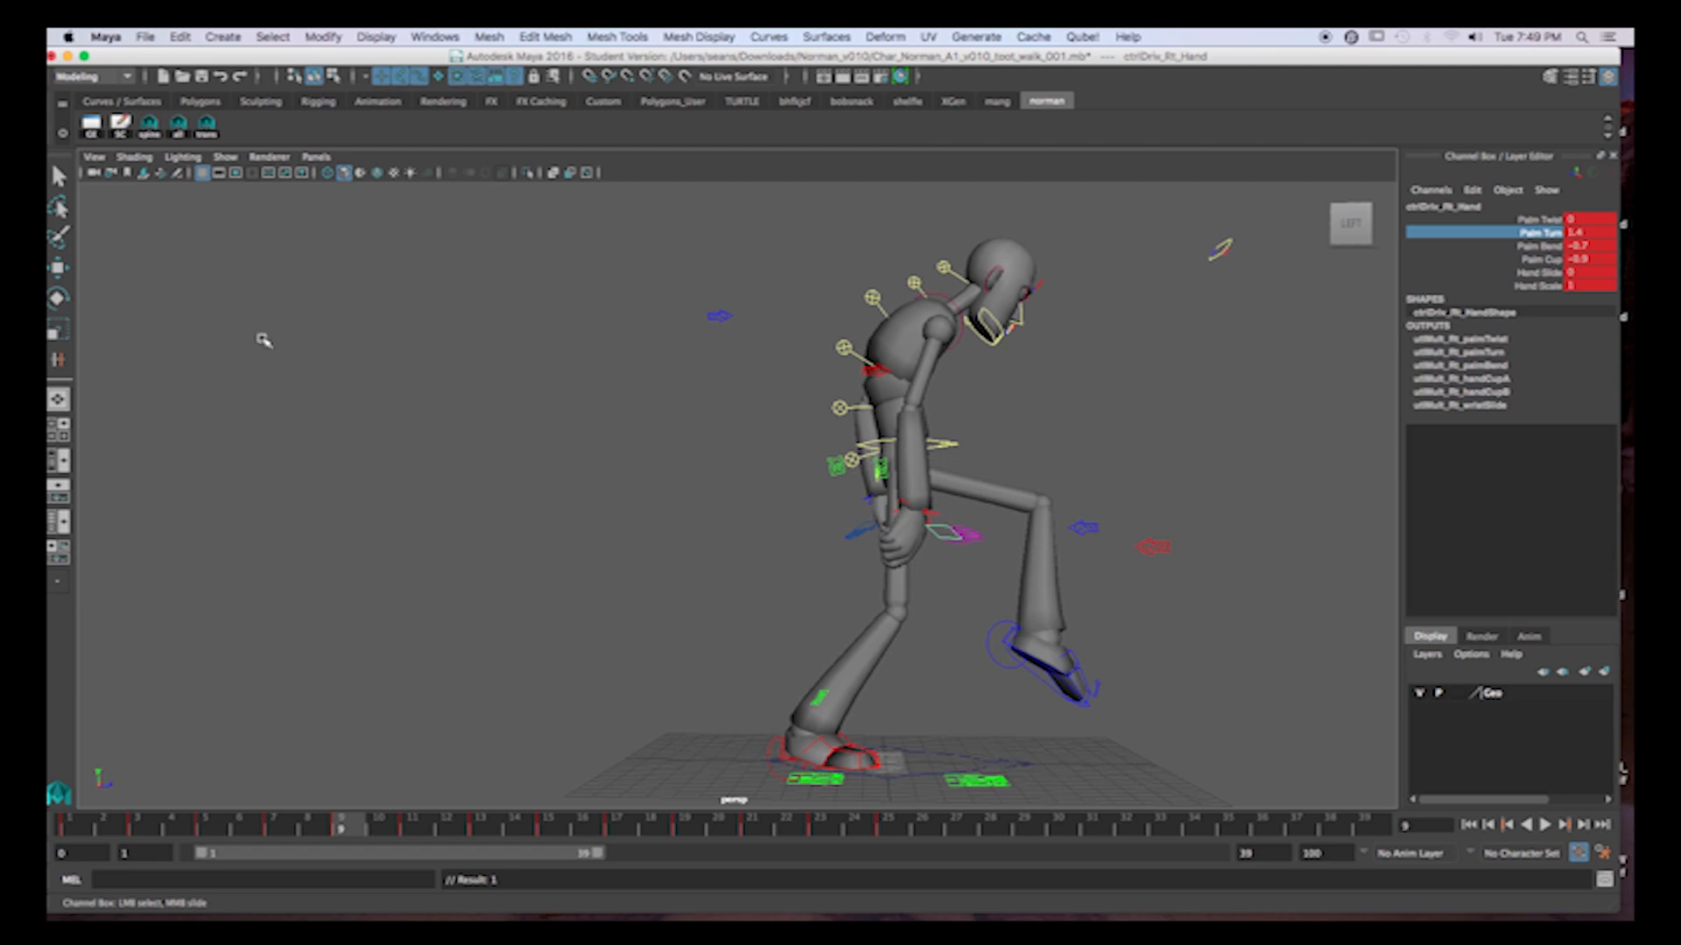
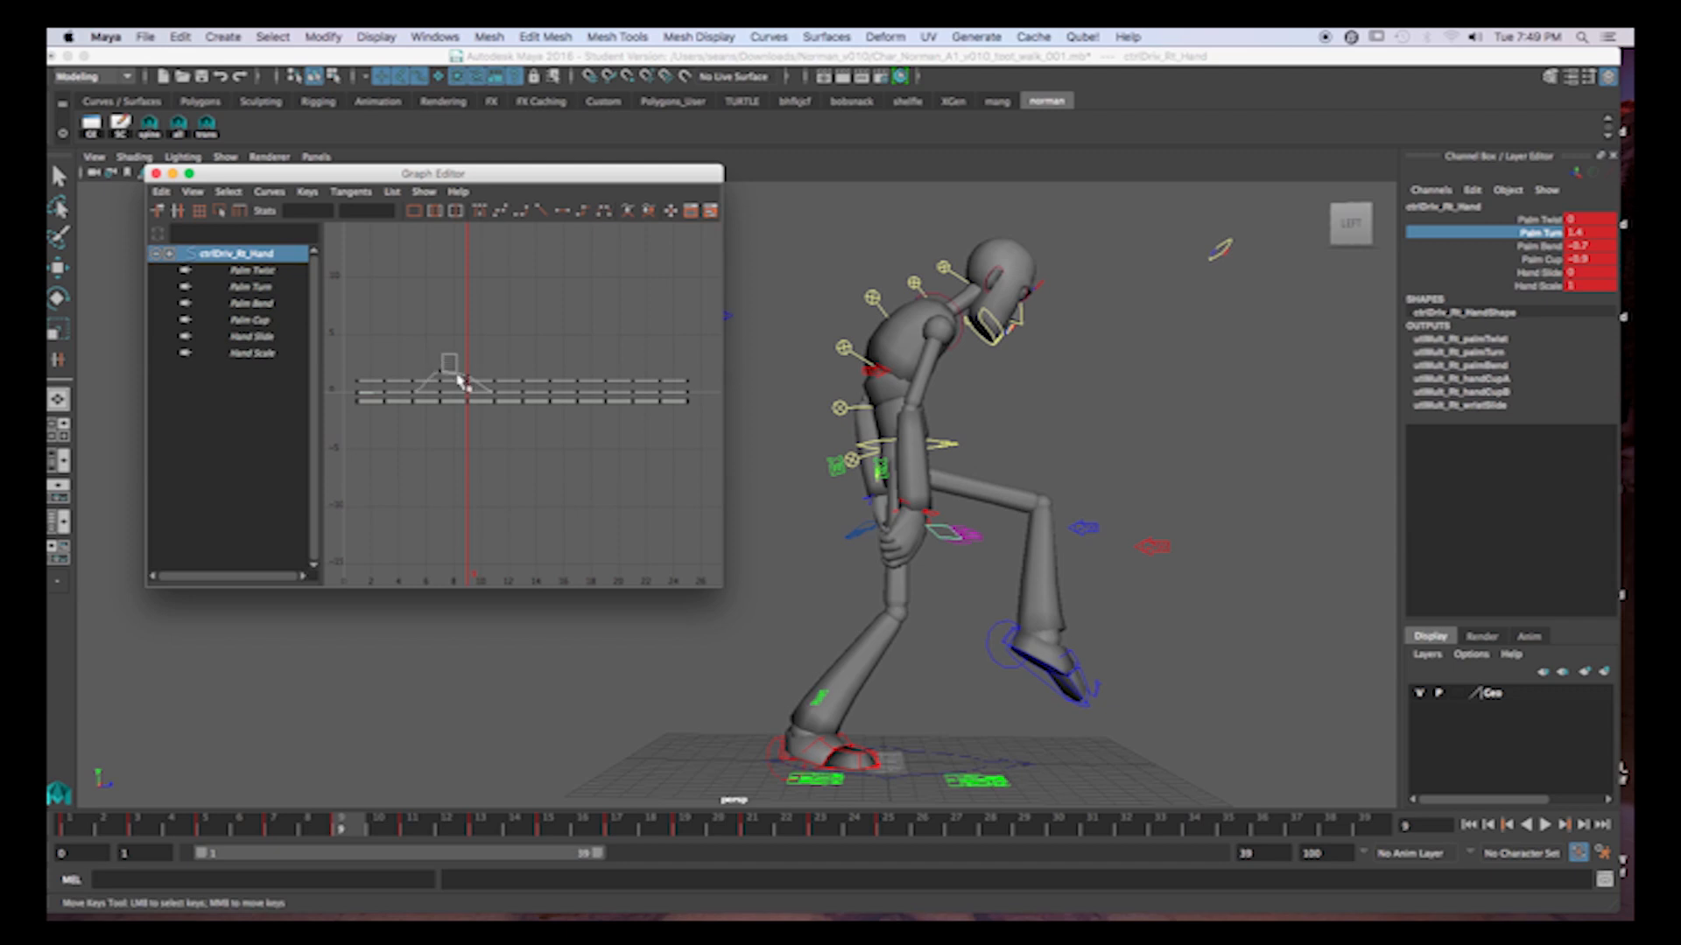
Isolate the right hand's Palm Turn curve, raise its frame 15 key to about 3.5, and delete the keys between frames 7 and 15.
drag(458, 377, 459, 377)
click(269, 289)
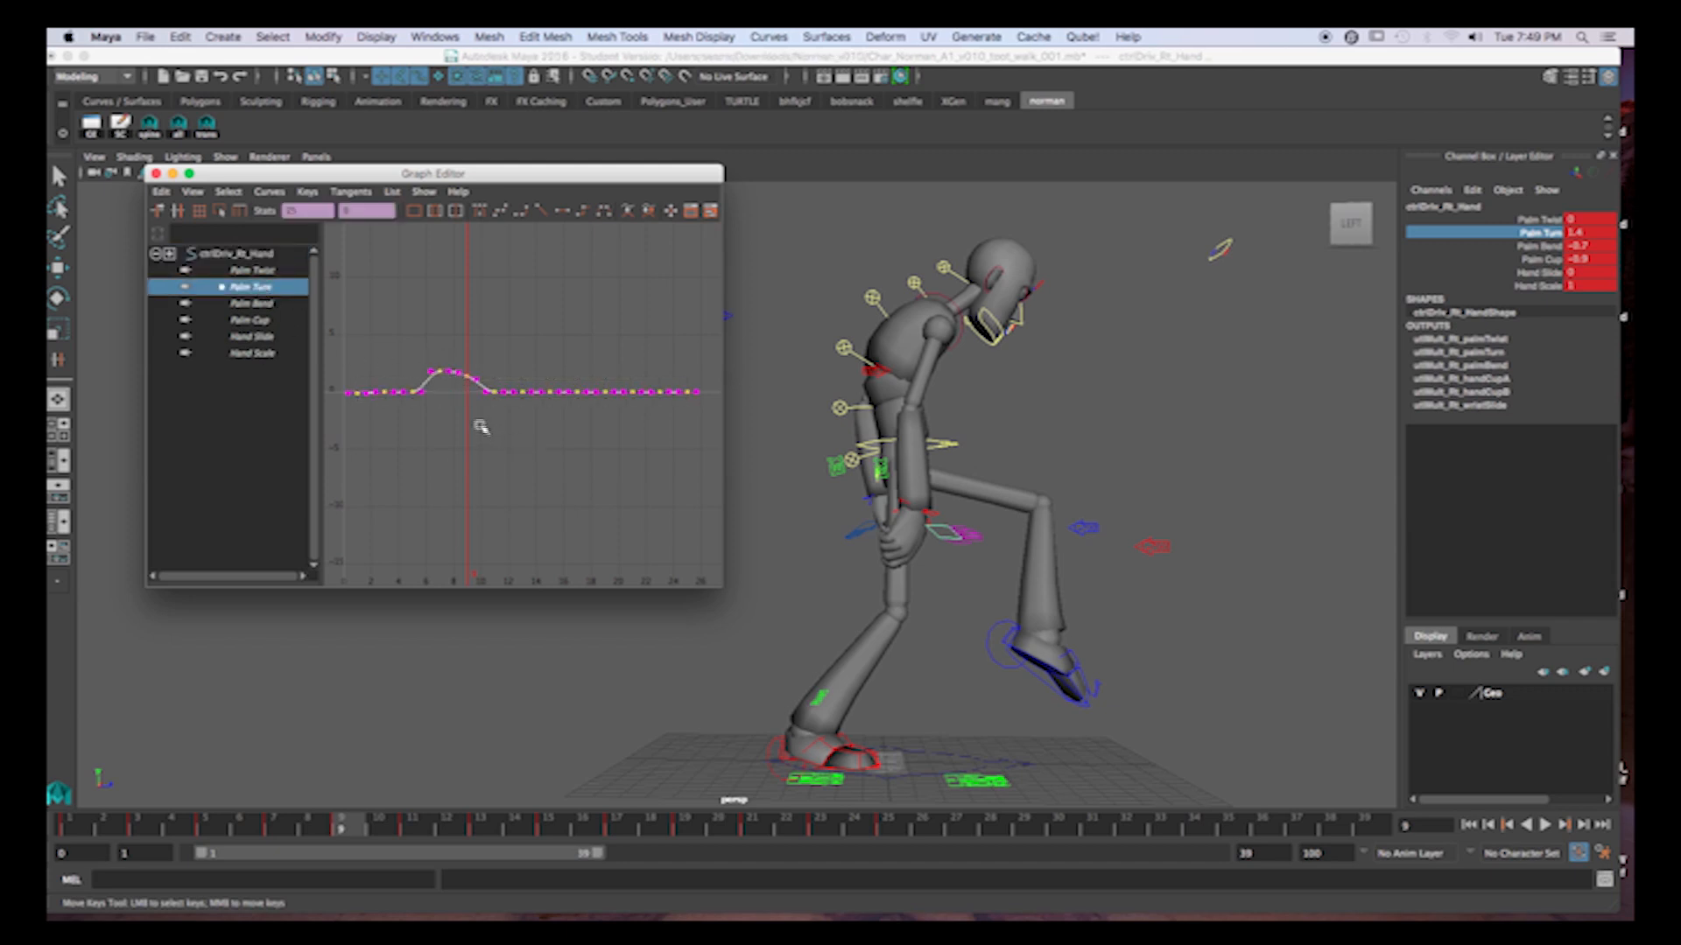
drag(361, 838, 606, 839)
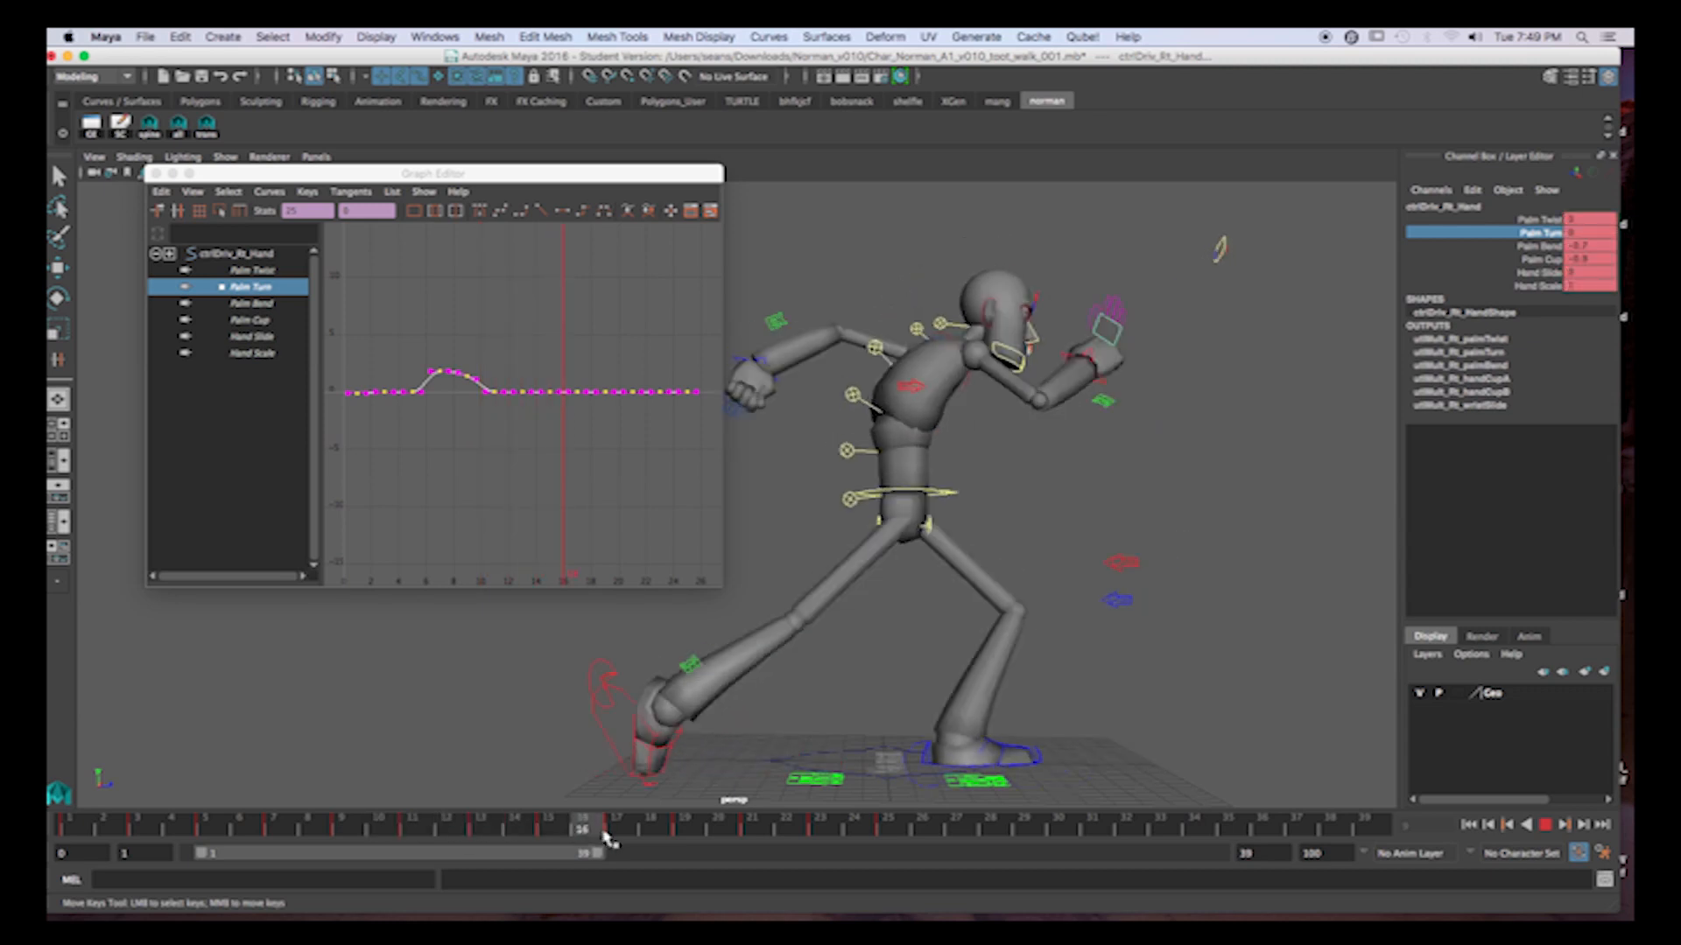
click(499, 394)
drag(475, 374, 544, 419)
key(Delete)
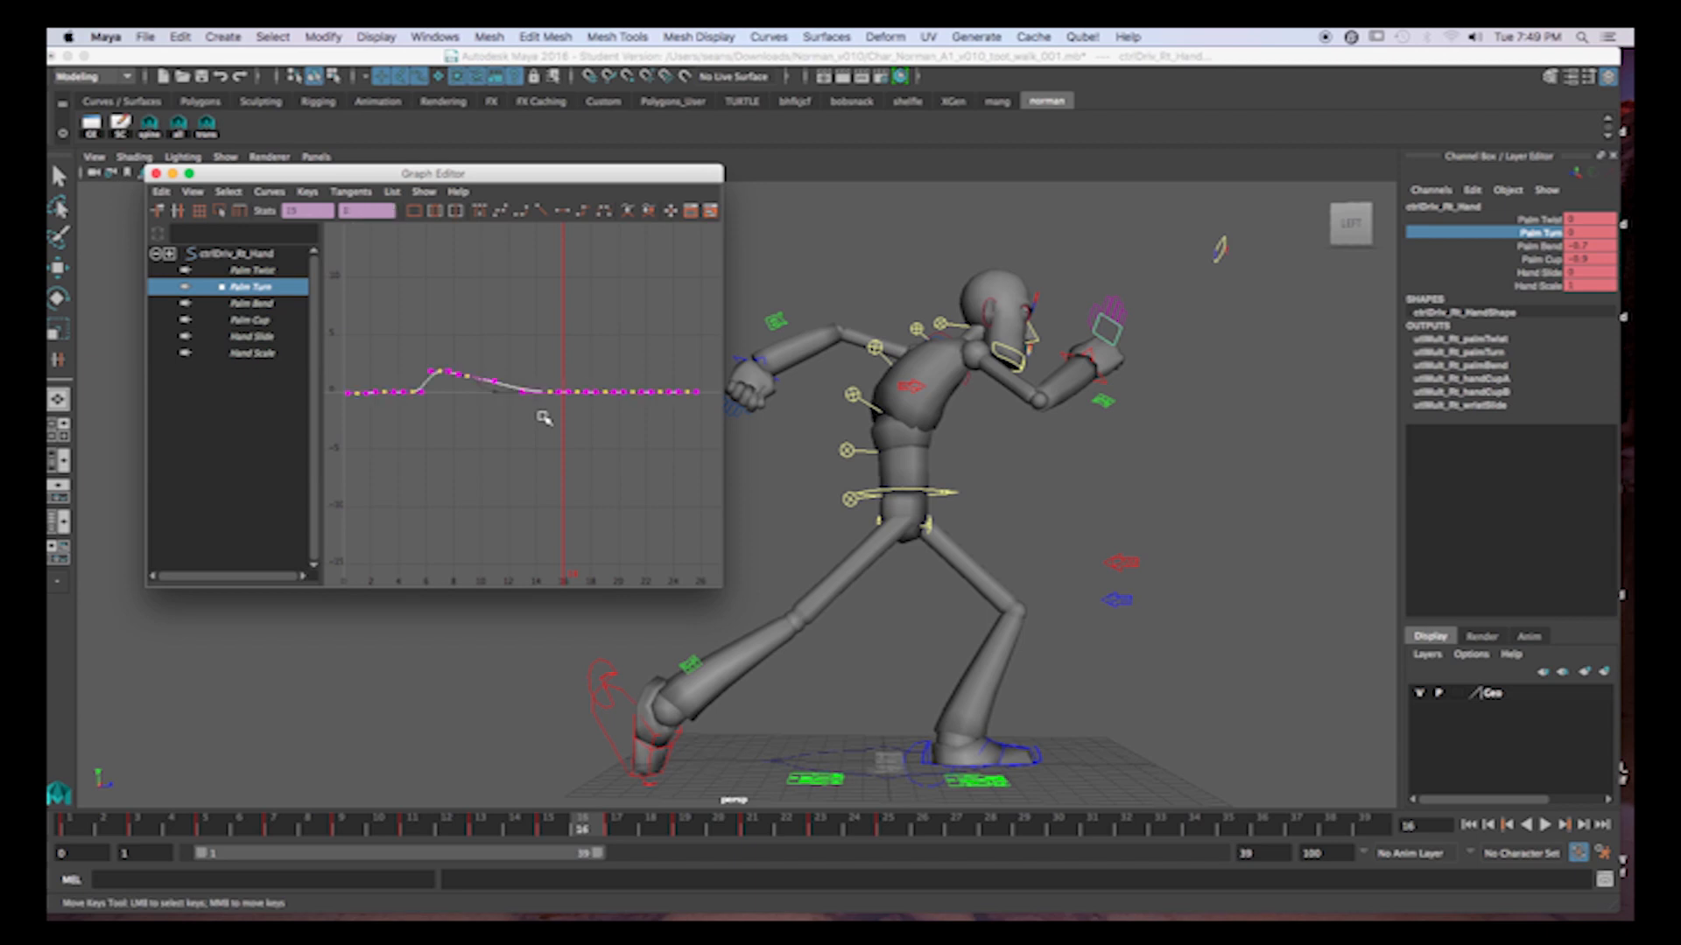
drag(536, 366, 561, 412)
middle_drag(553, 456, 553, 420)
drag(450, 360, 502, 411)
key(Delete)
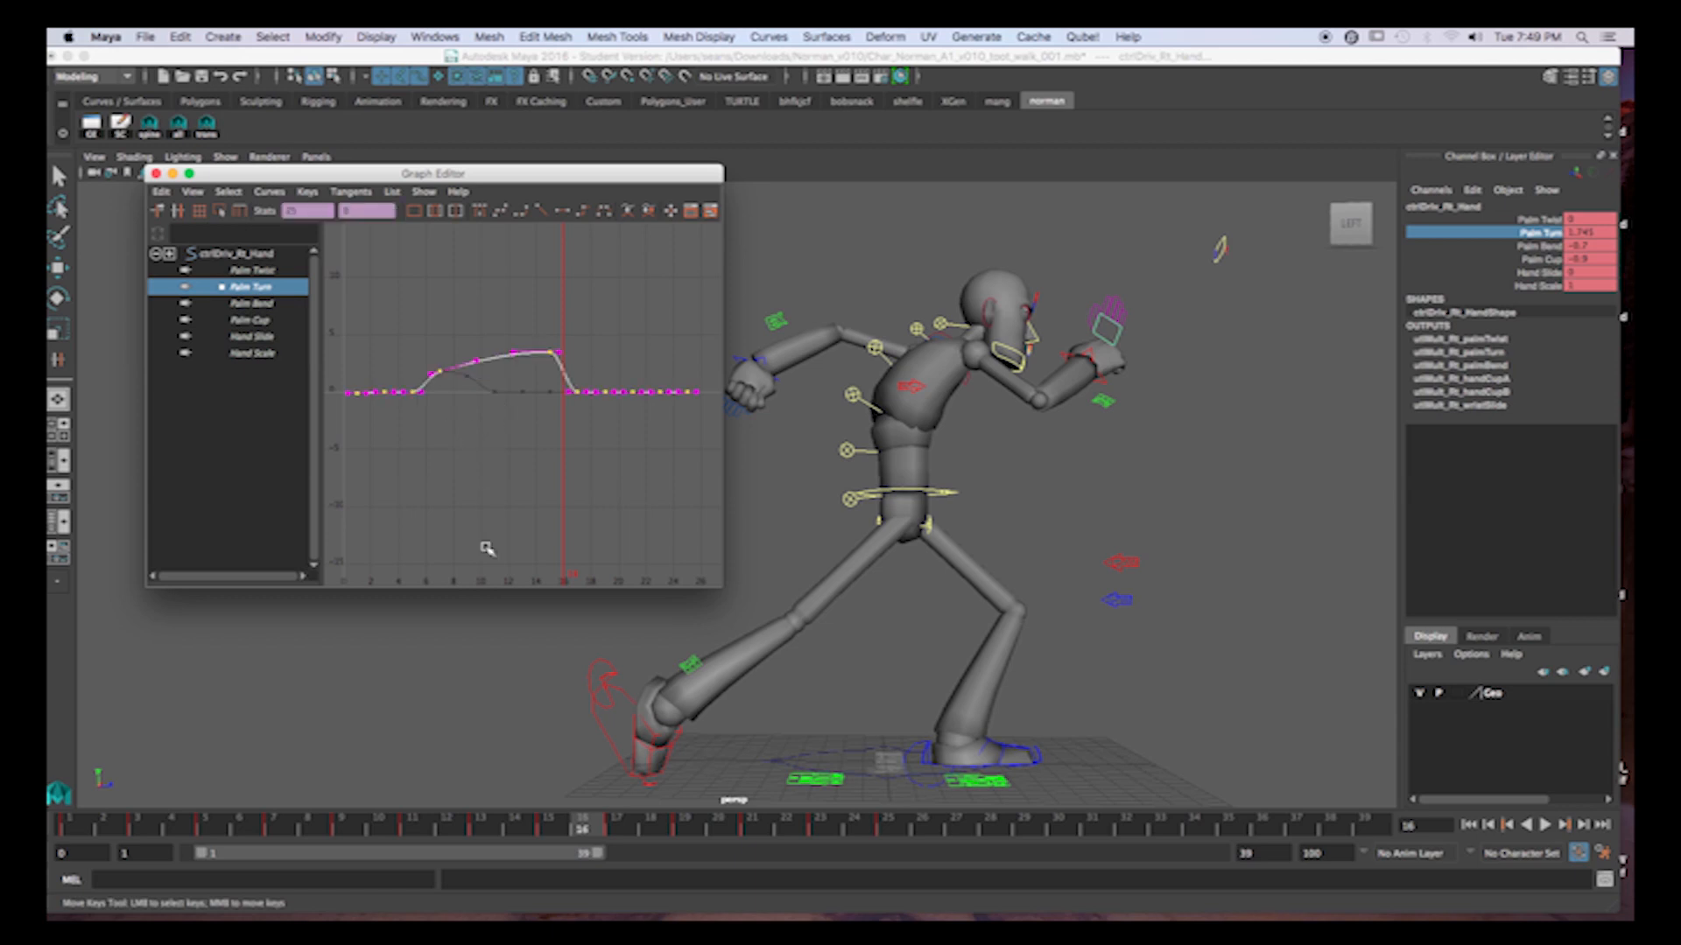
Shape the right hand's Palm Turn curve to dip to about -3.9 at frame 19 and reach -0.288 at frame 21.
drag(588, 831, 651, 831)
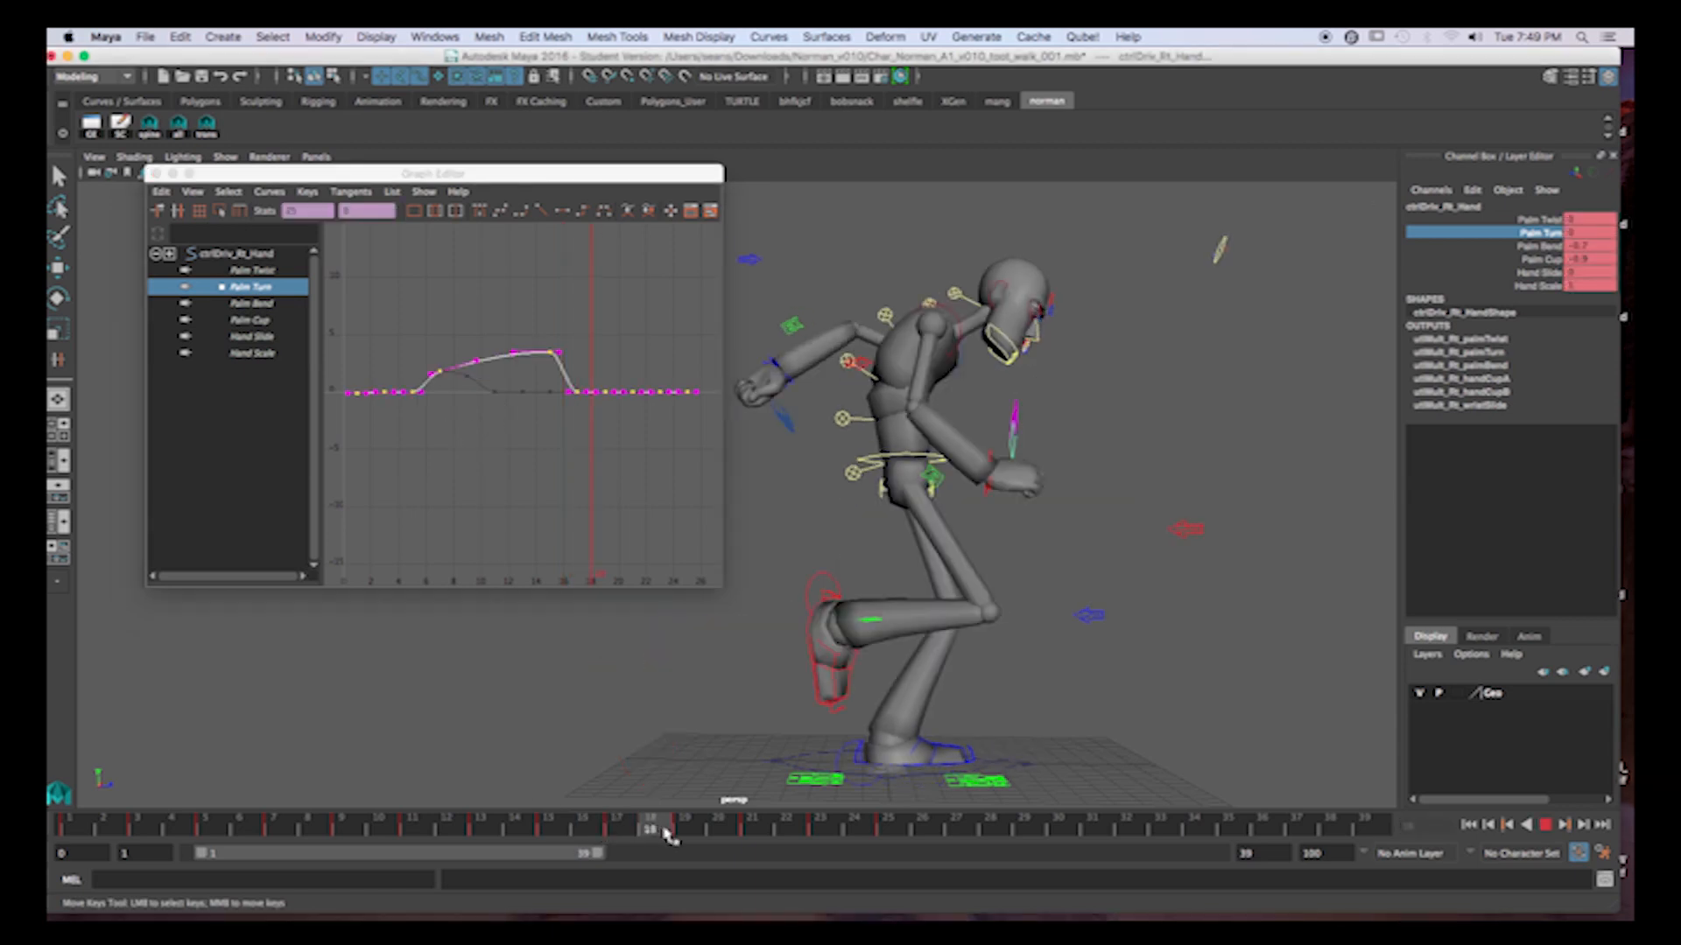
click(604, 391)
middle_drag(623, 352, 617, 397)
drag(674, 832, 750, 834)
drag(619, 366, 654, 409)
mouse_move(663, 329)
shift+middle_down()
mouse_move(666, 366)
mouse_move(670, 322)
shift+middle_up()
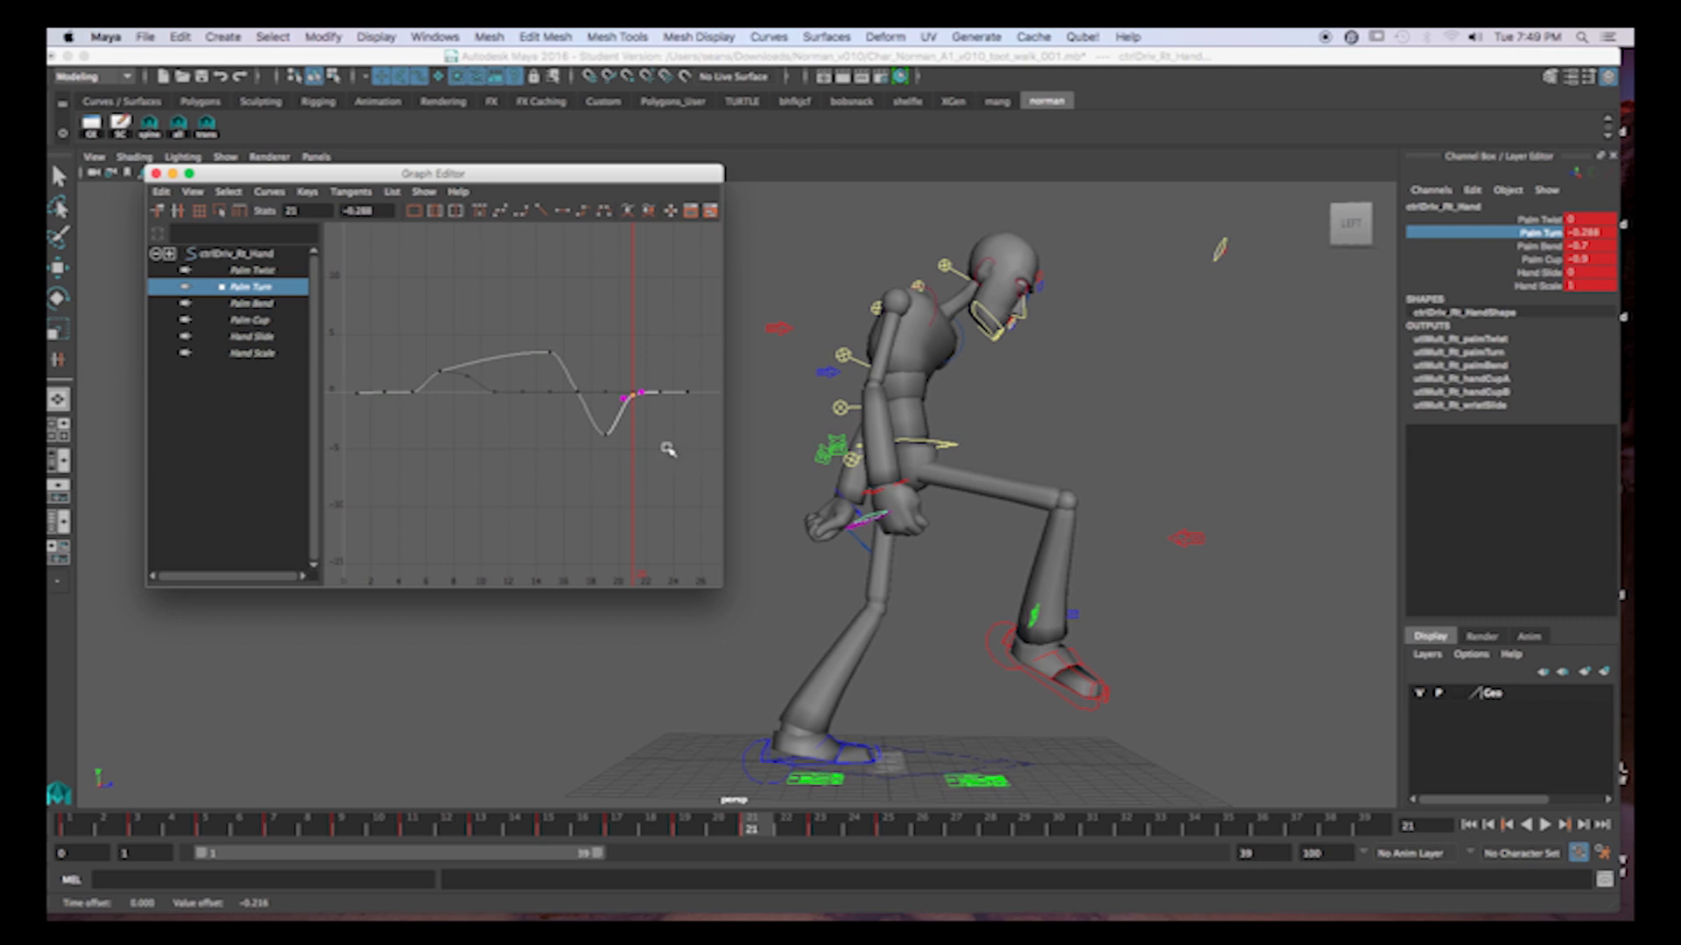
Delete the right hand's Palm Turn key at frame 23 and check the pose through frame 25.
click(820, 830)
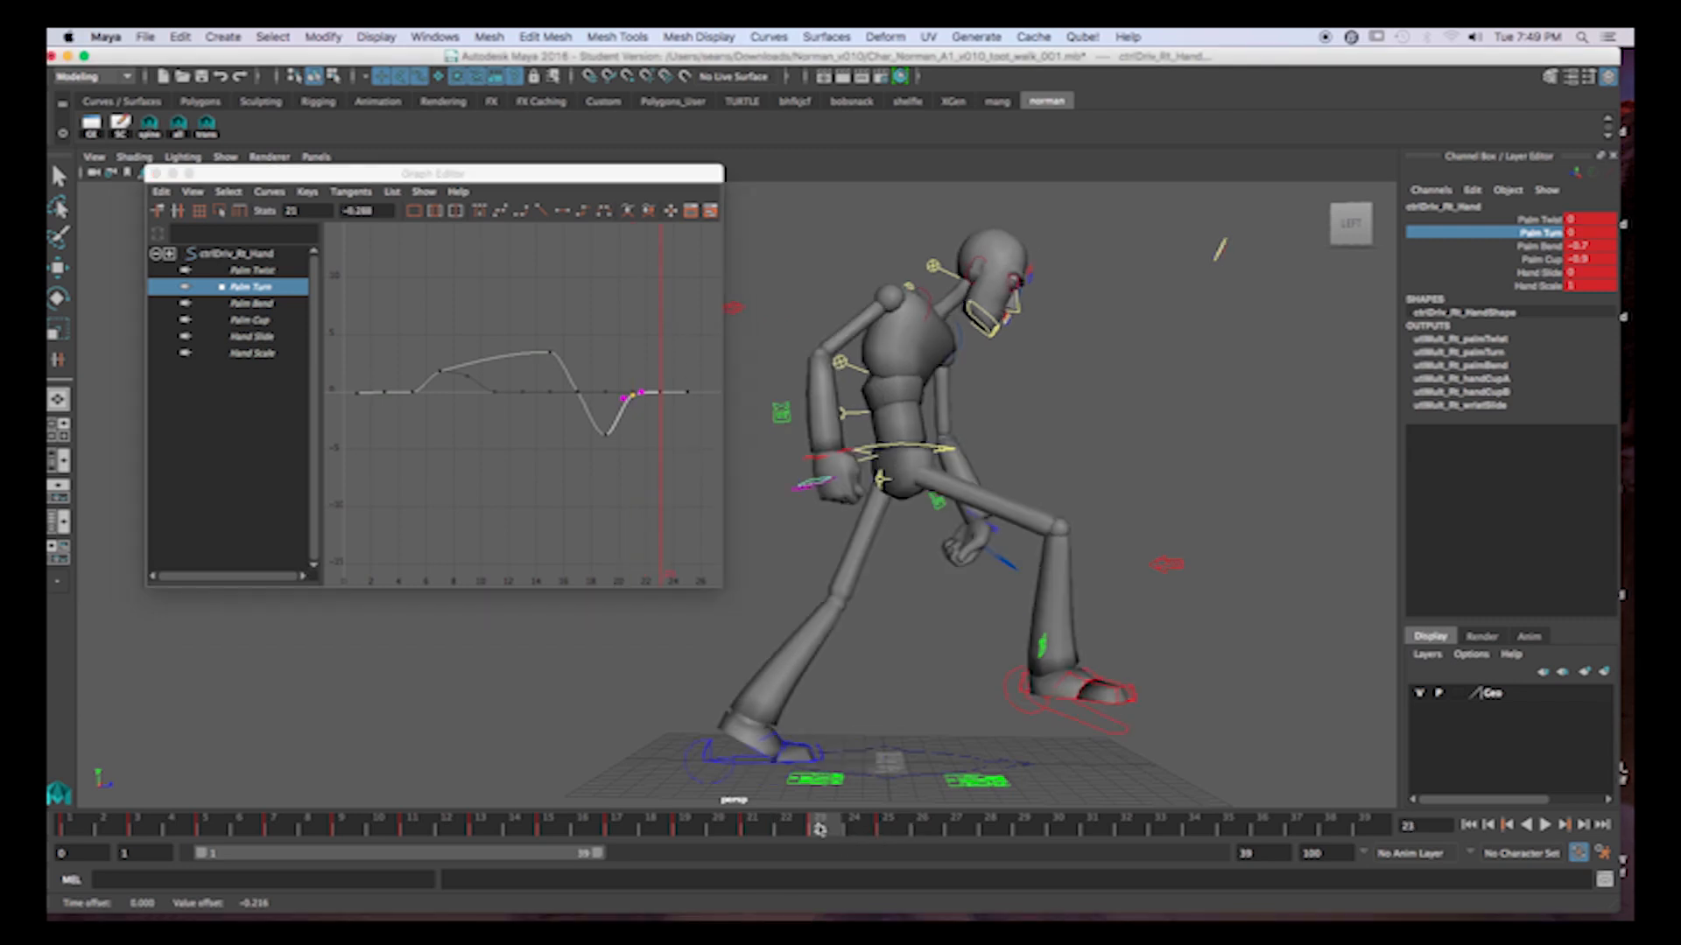
right_click(831, 836)
click(890, 638)
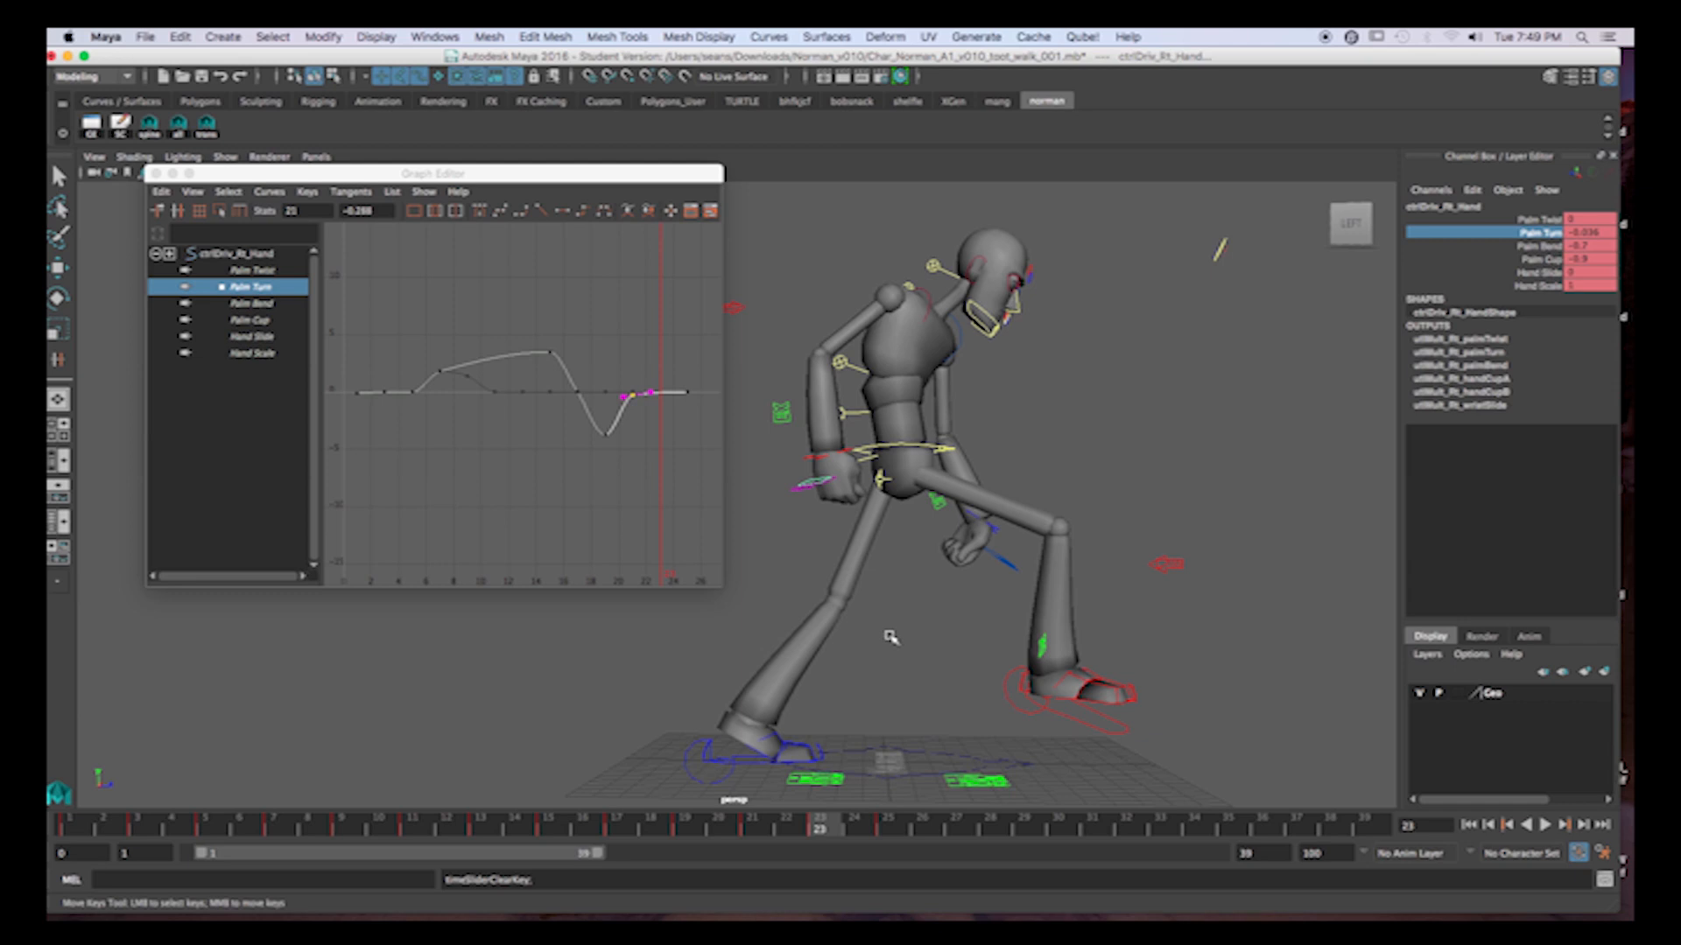
drag(800, 830, 882, 835)
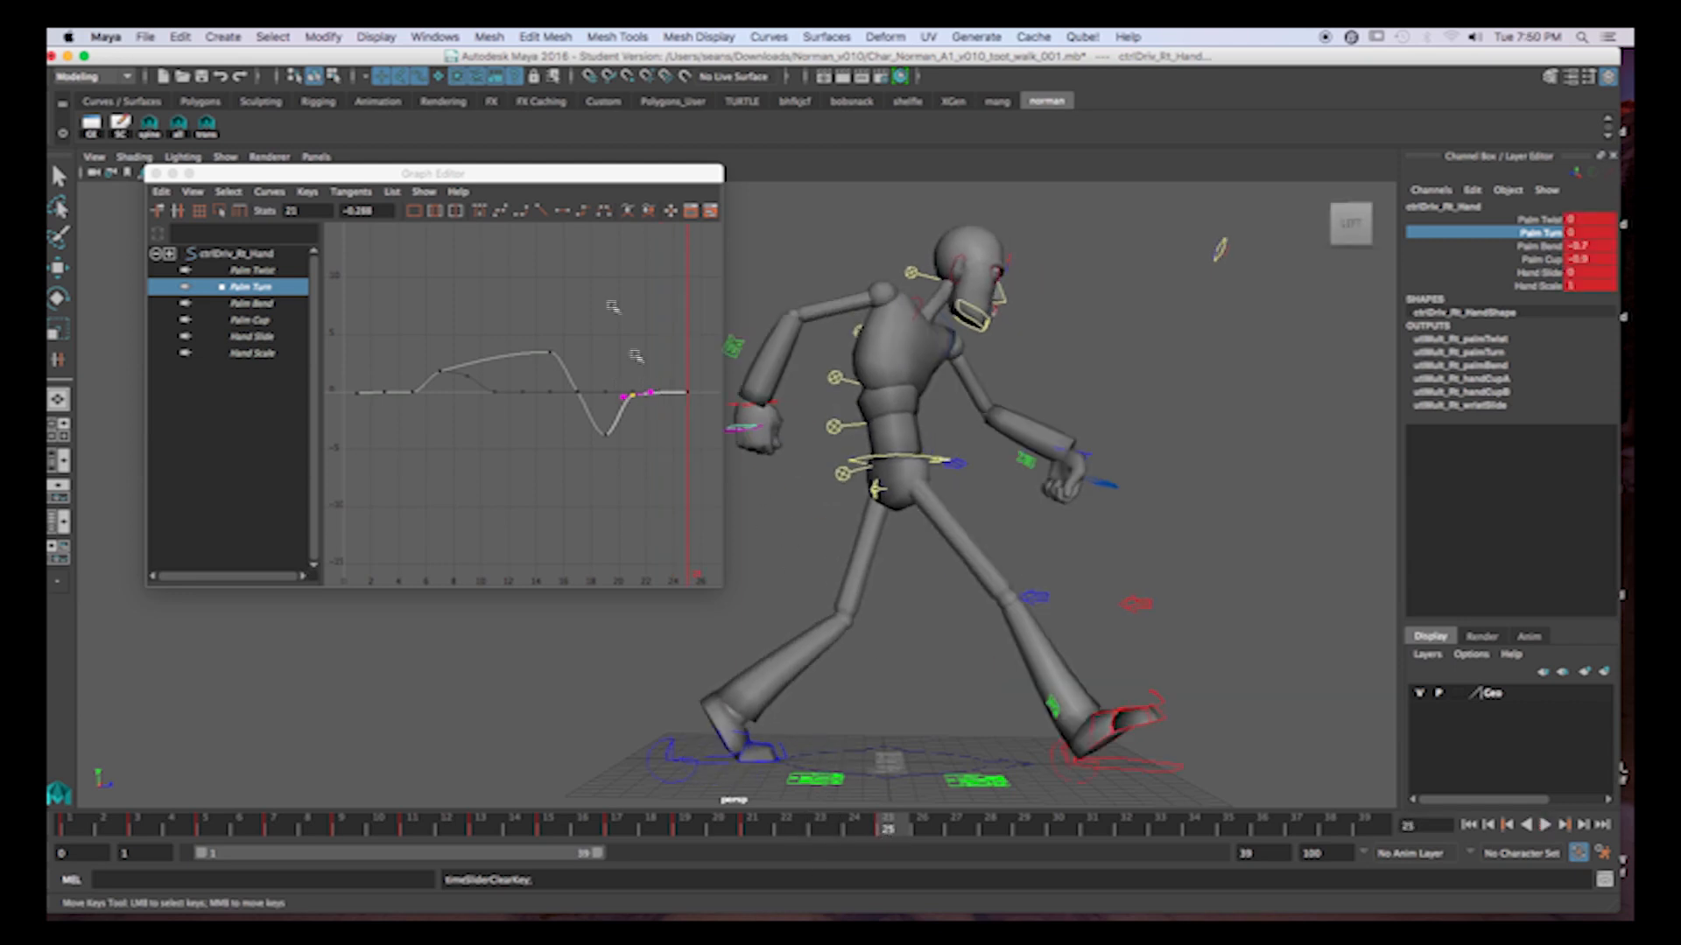
Raise the right hand's Palm Turn key at frame 5 to 0.648 and check the hand at frame 7.
drag(546, 175, 517, 144)
drag(85, 830, 223, 836)
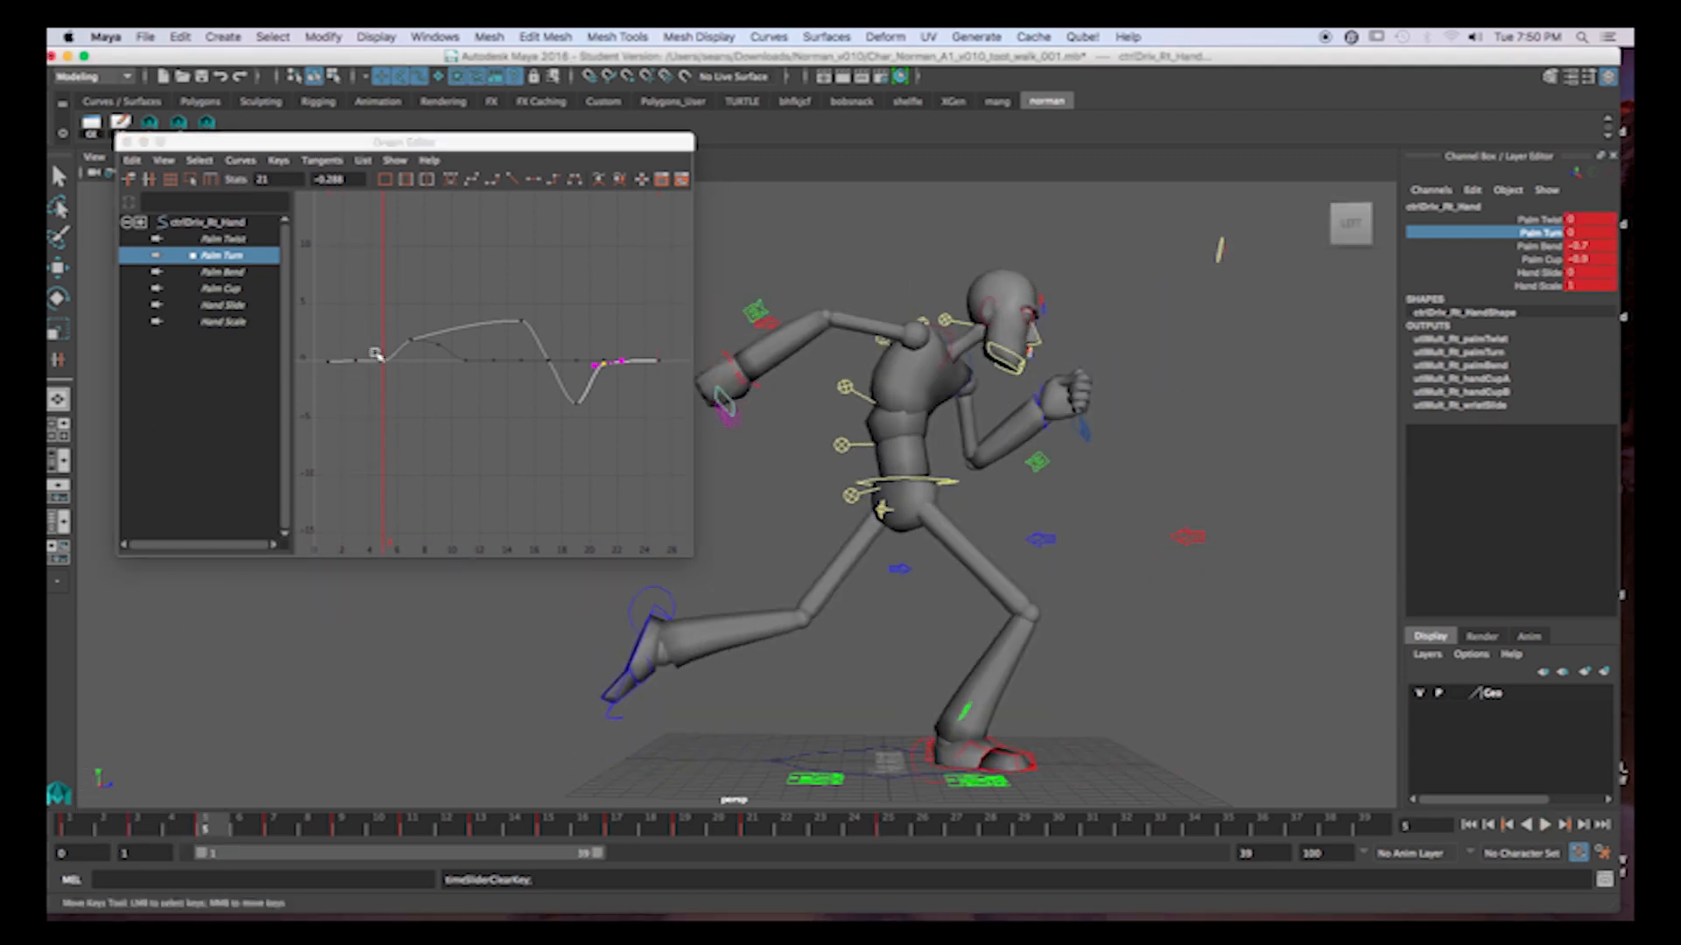
drag(374, 353, 412, 405)
middle_drag(413, 405, 417, 403)
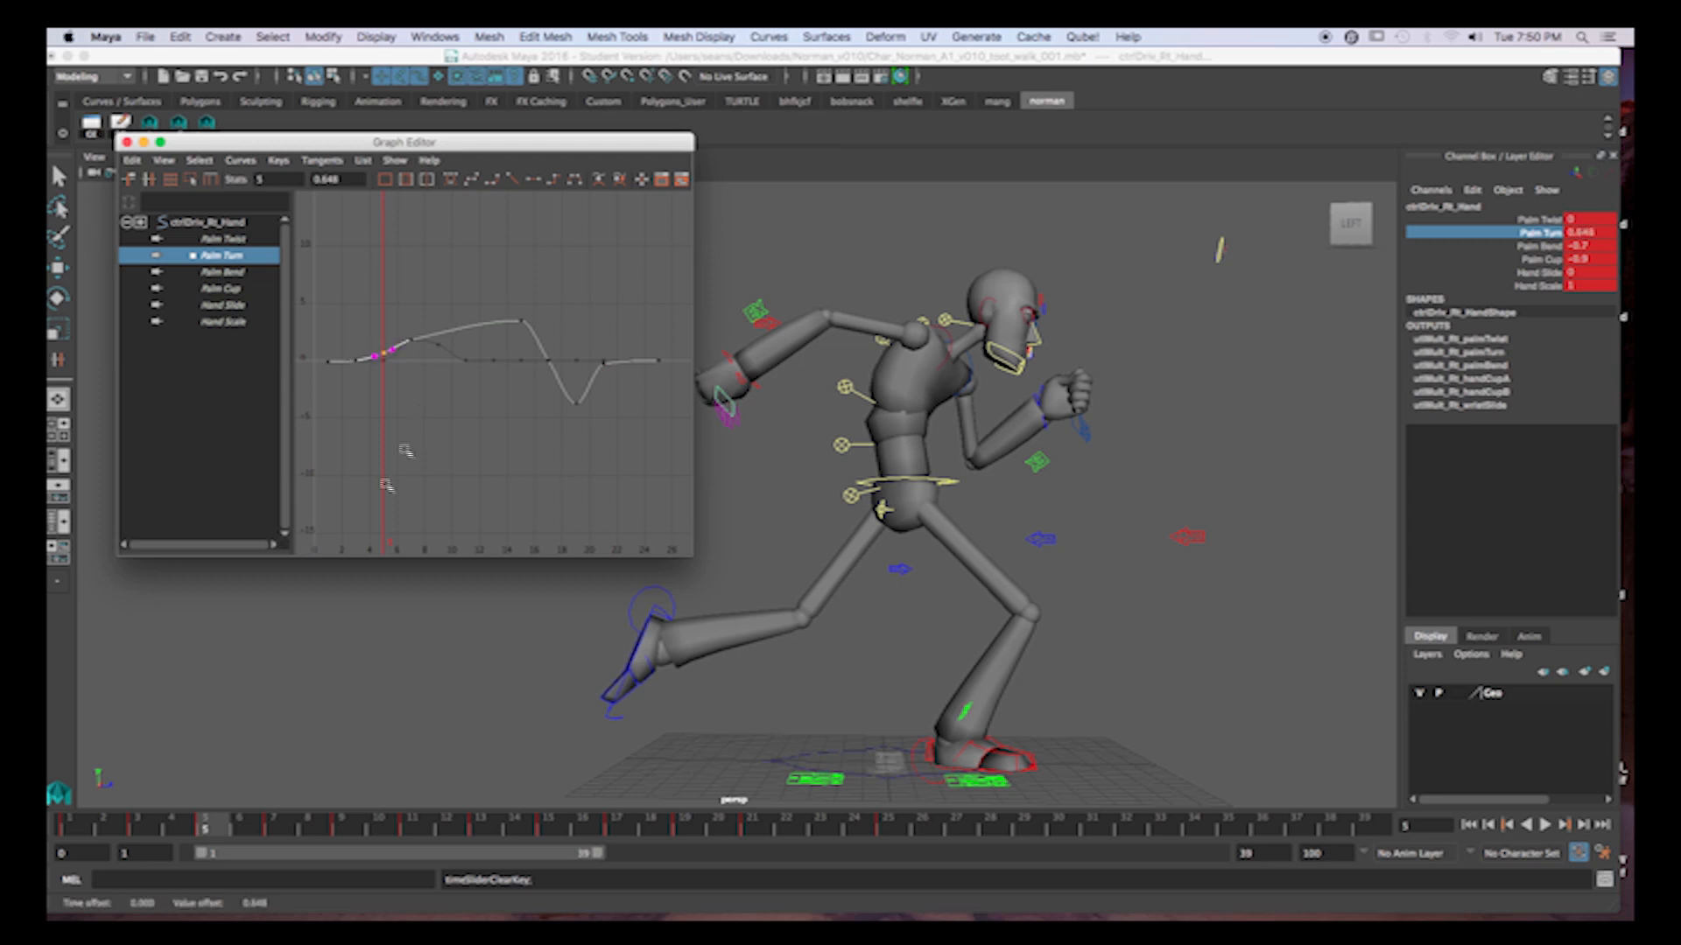
drag(229, 831, 293, 827)
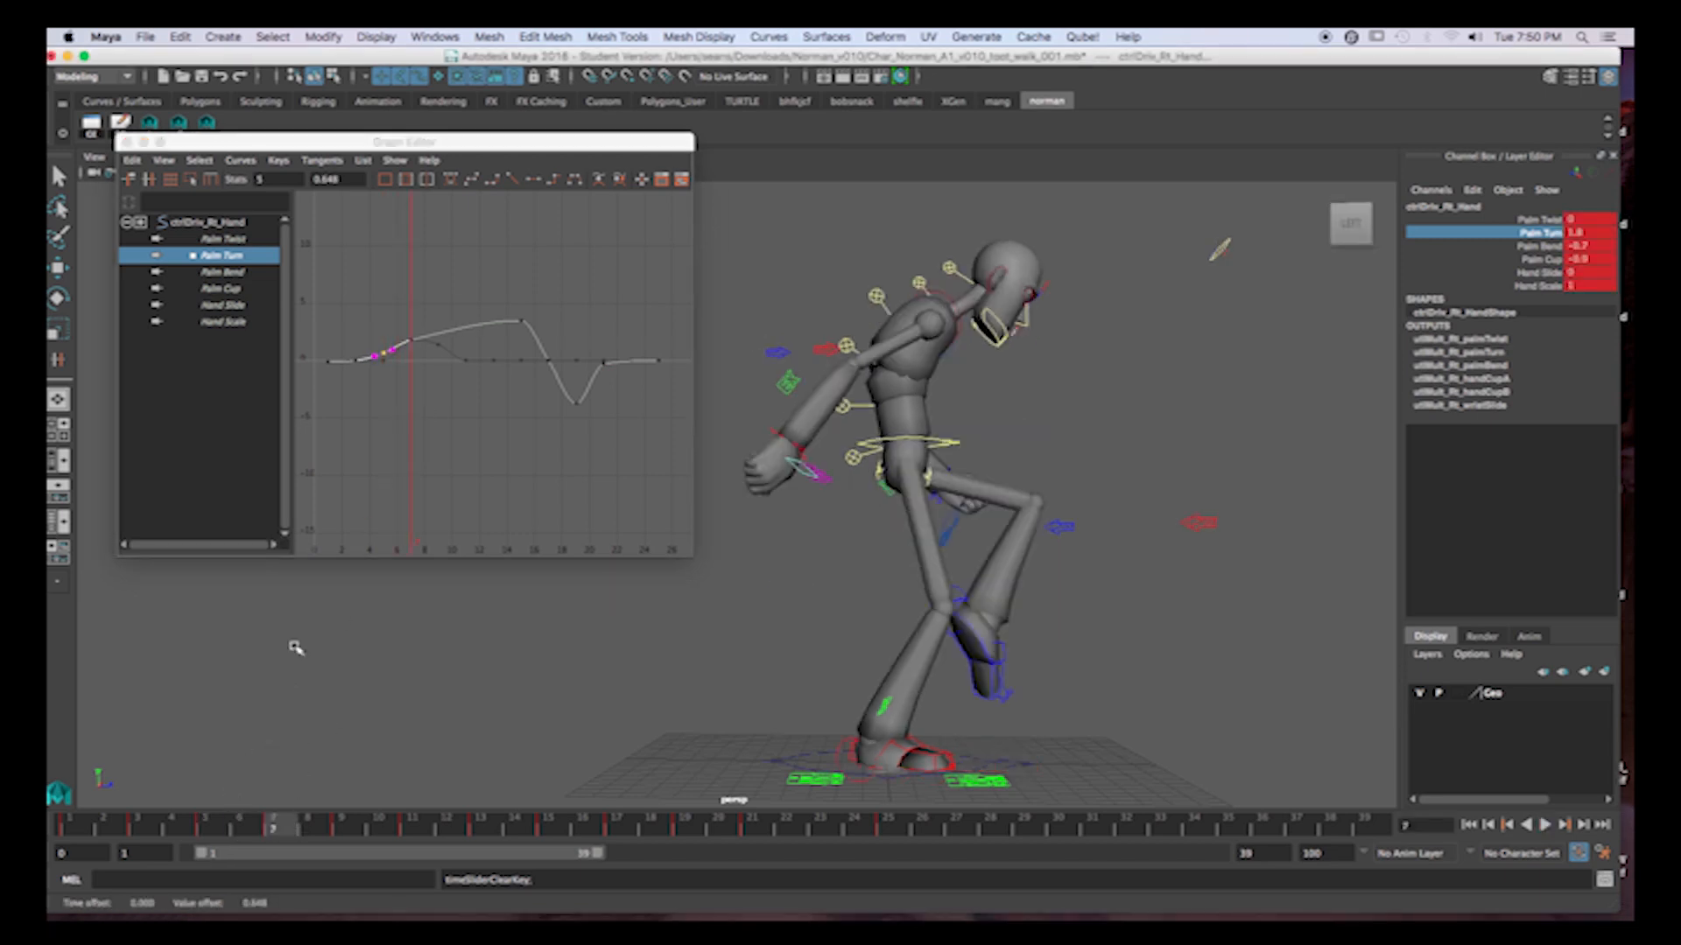
Adjust the right hand's Palm Turn keys to 2.881 at frame 7 and about 2.55 at frame 15.
drag(397, 318, 444, 357)
middle_drag(445, 381, 448, 369)
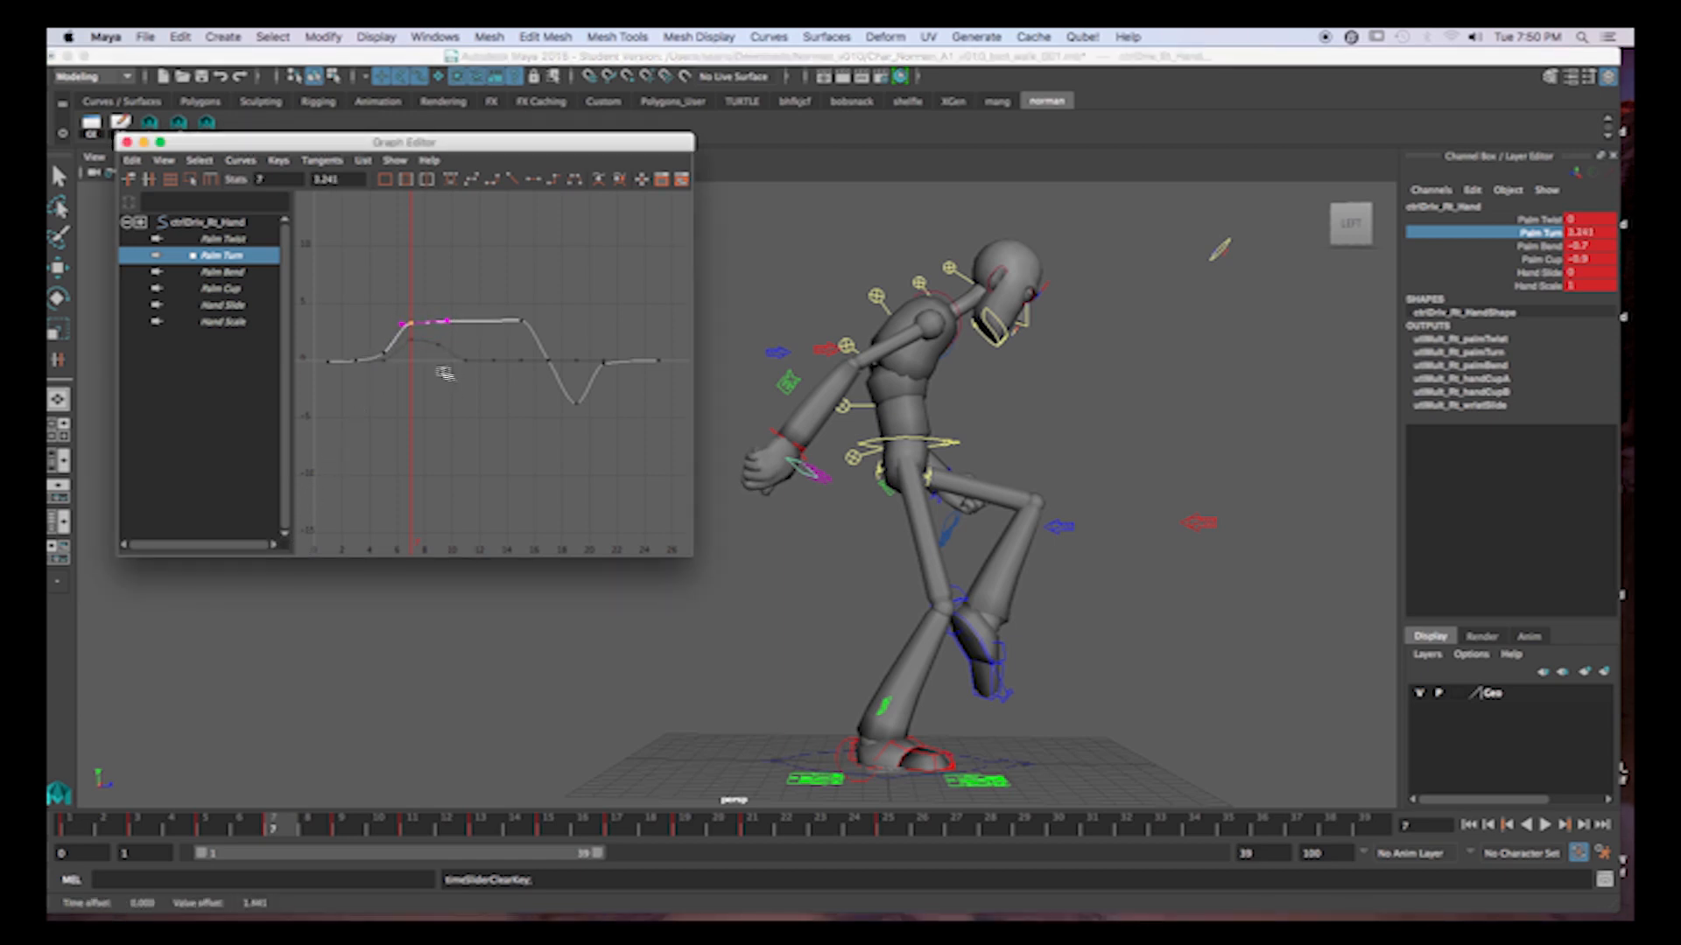
drag(517, 310, 535, 335)
middle_drag(555, 311, 555, 318)
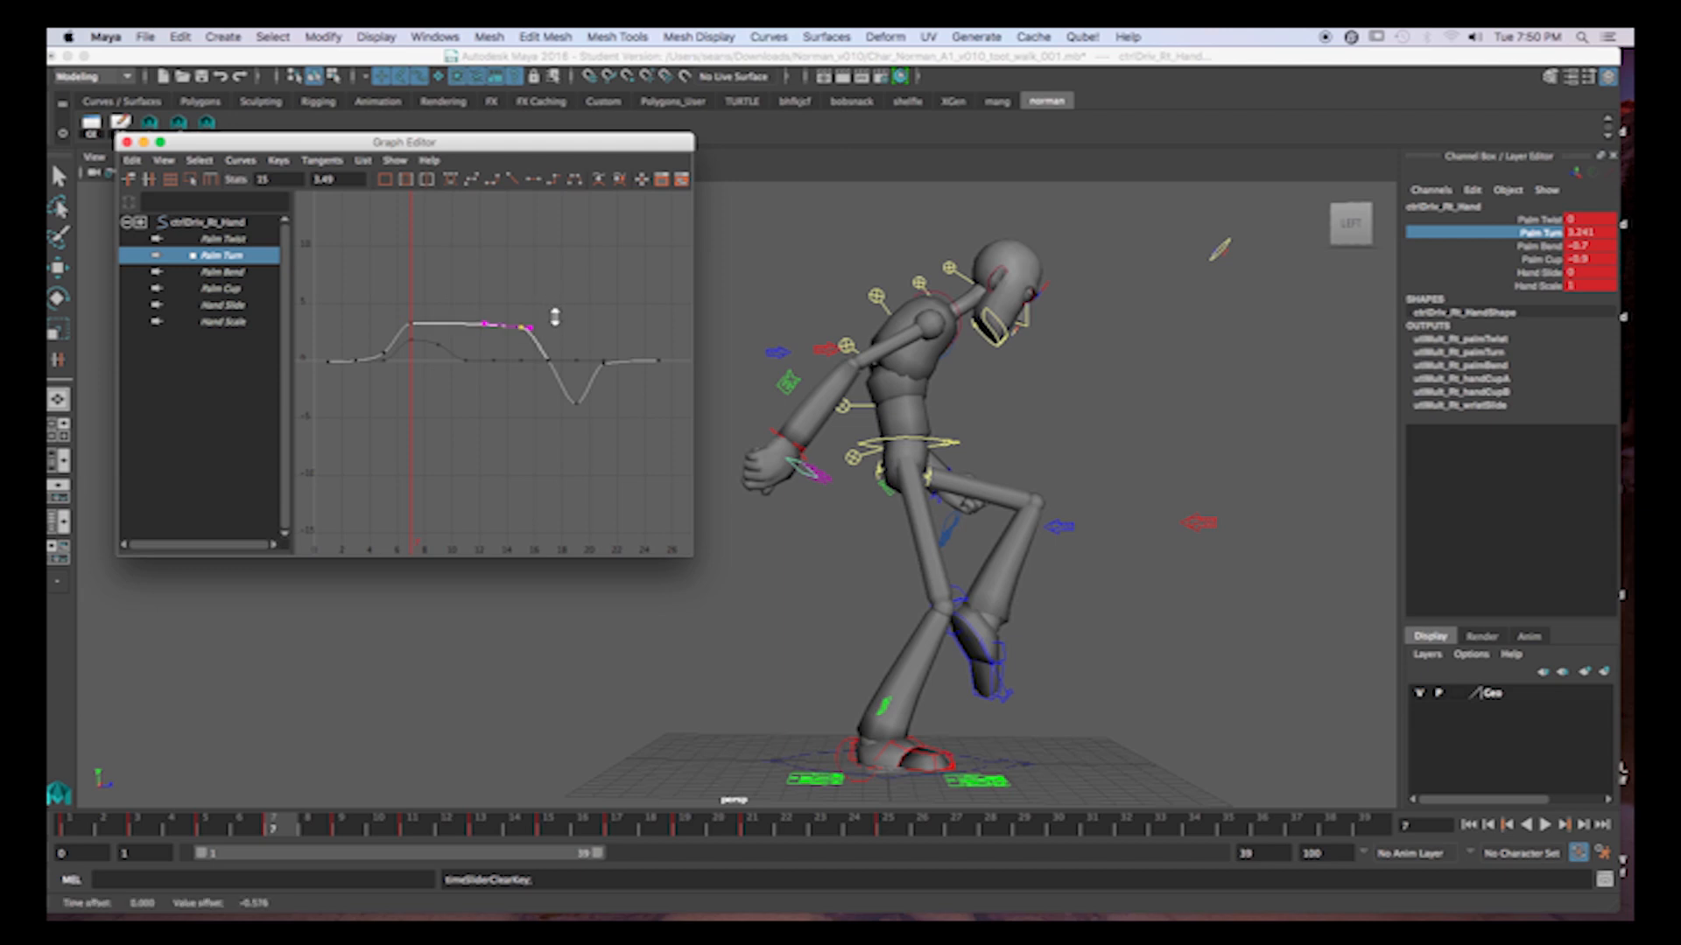
shift+drag(406, 311, 425, 338)
middle_drag(507, 279, 507, 286)
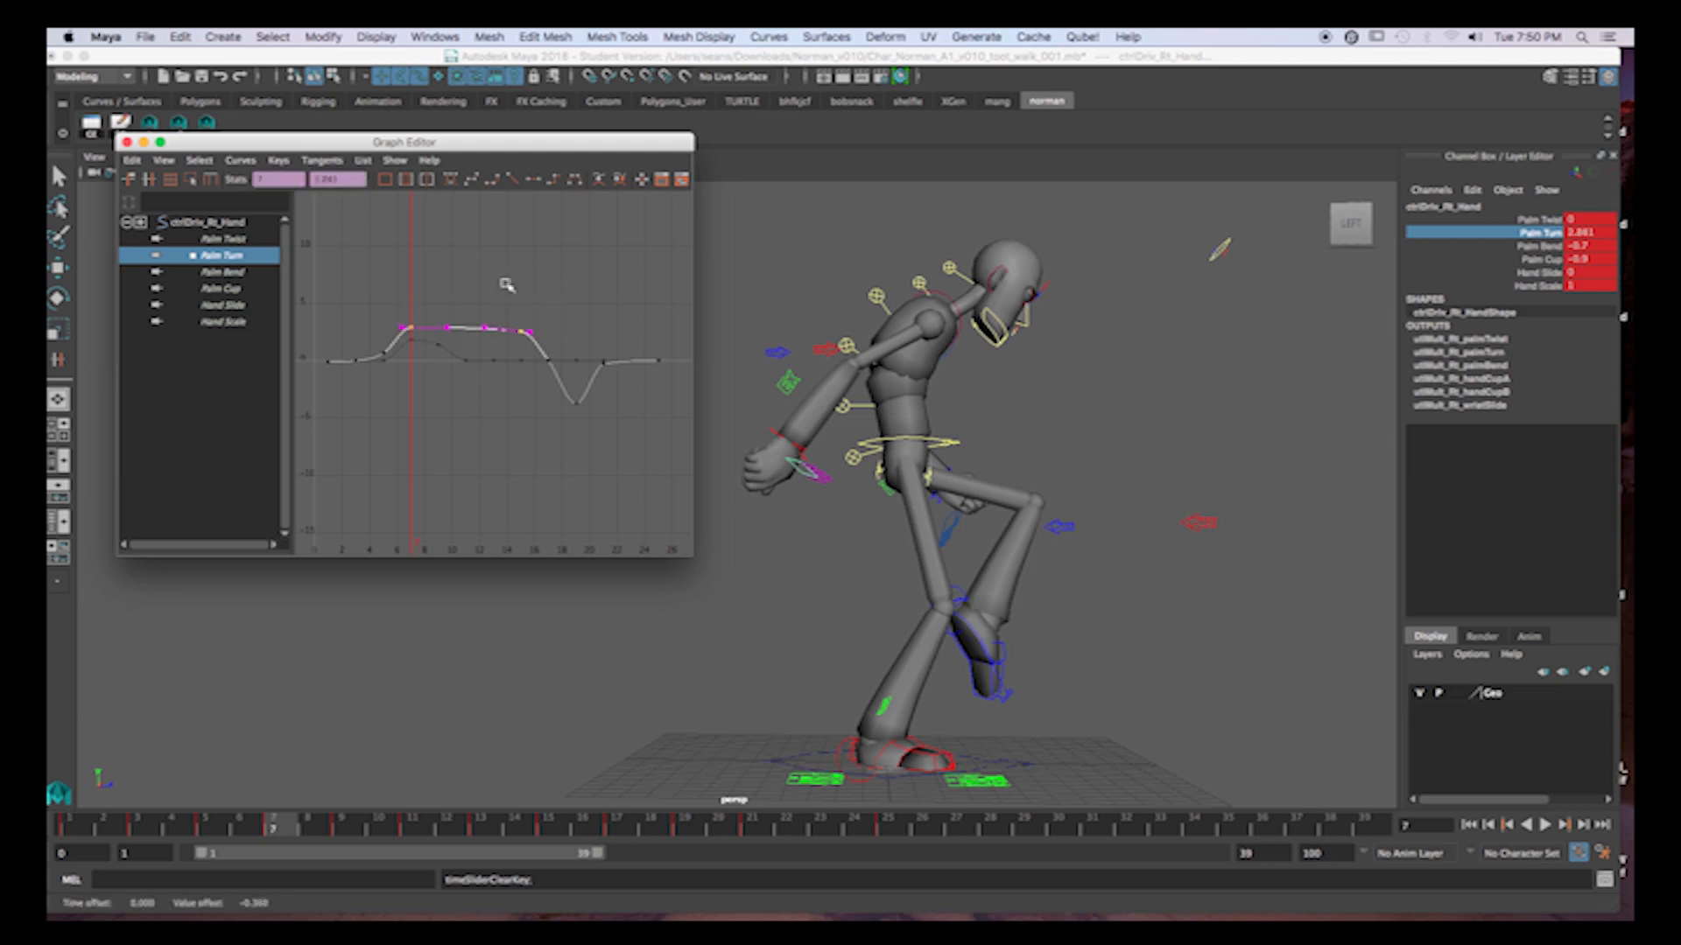
Insert a Palm Turn key at frame 11, raise it to about 3.5, and smooth the keys from frame 7 to 15 with auto tangents.
key(q)
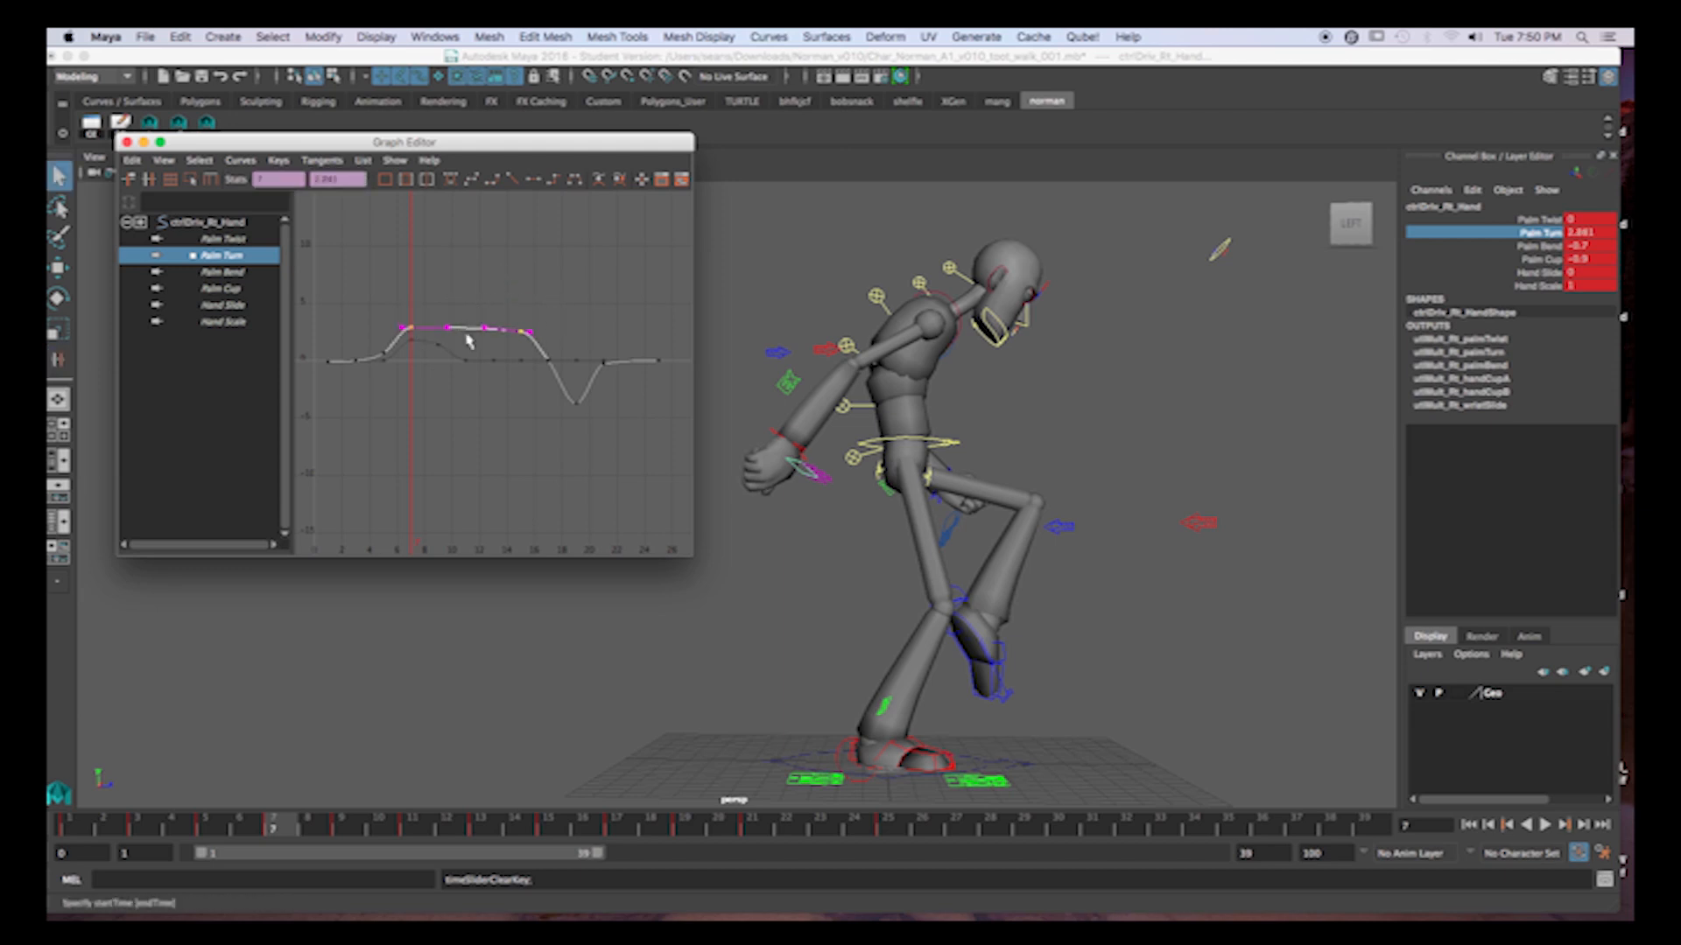
key(i)
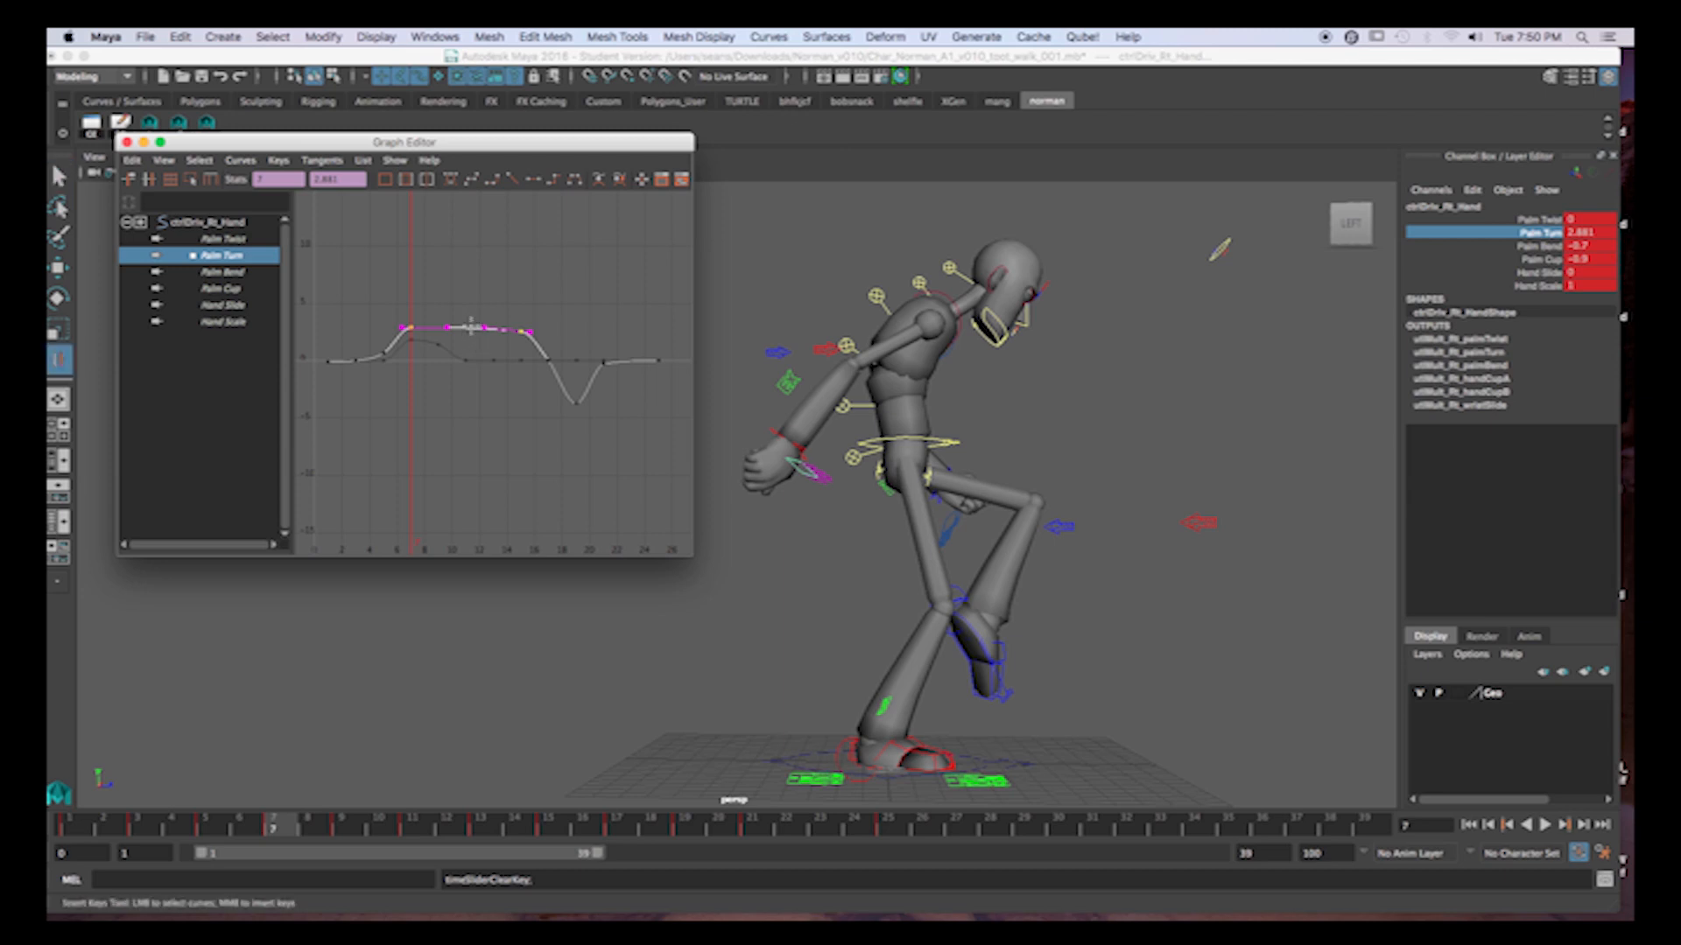
middle_click(464, 327)
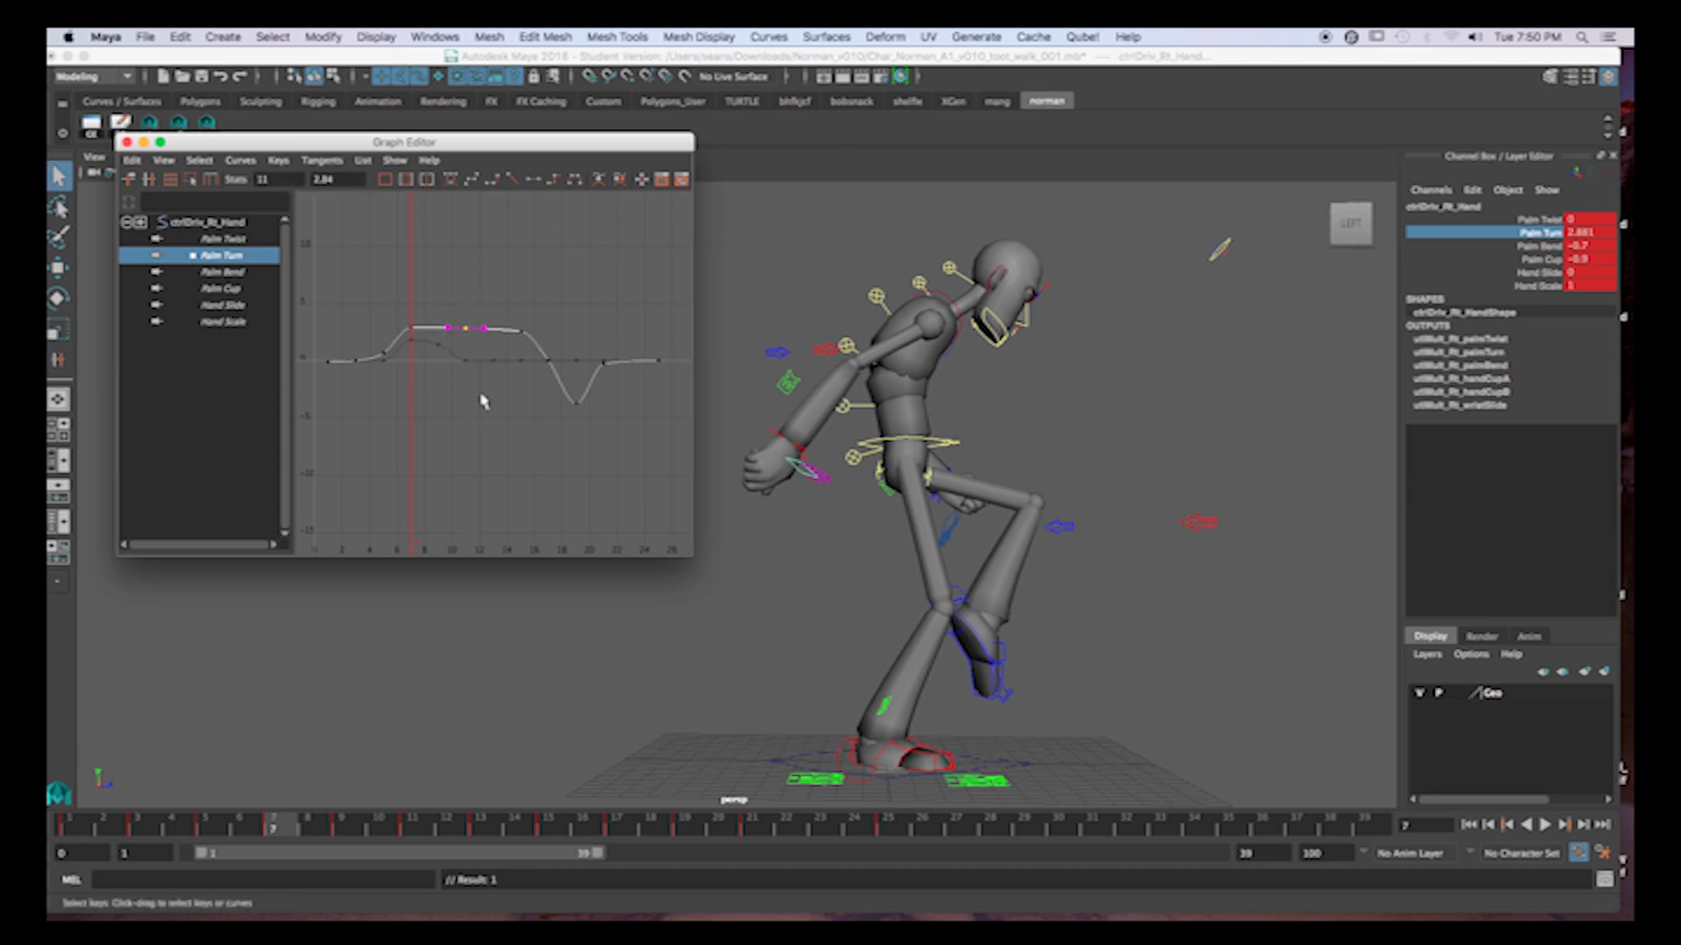
key(w)
shift+middle_drag(483, 409, 485, 400)
drag(390, 287, 537, 339)
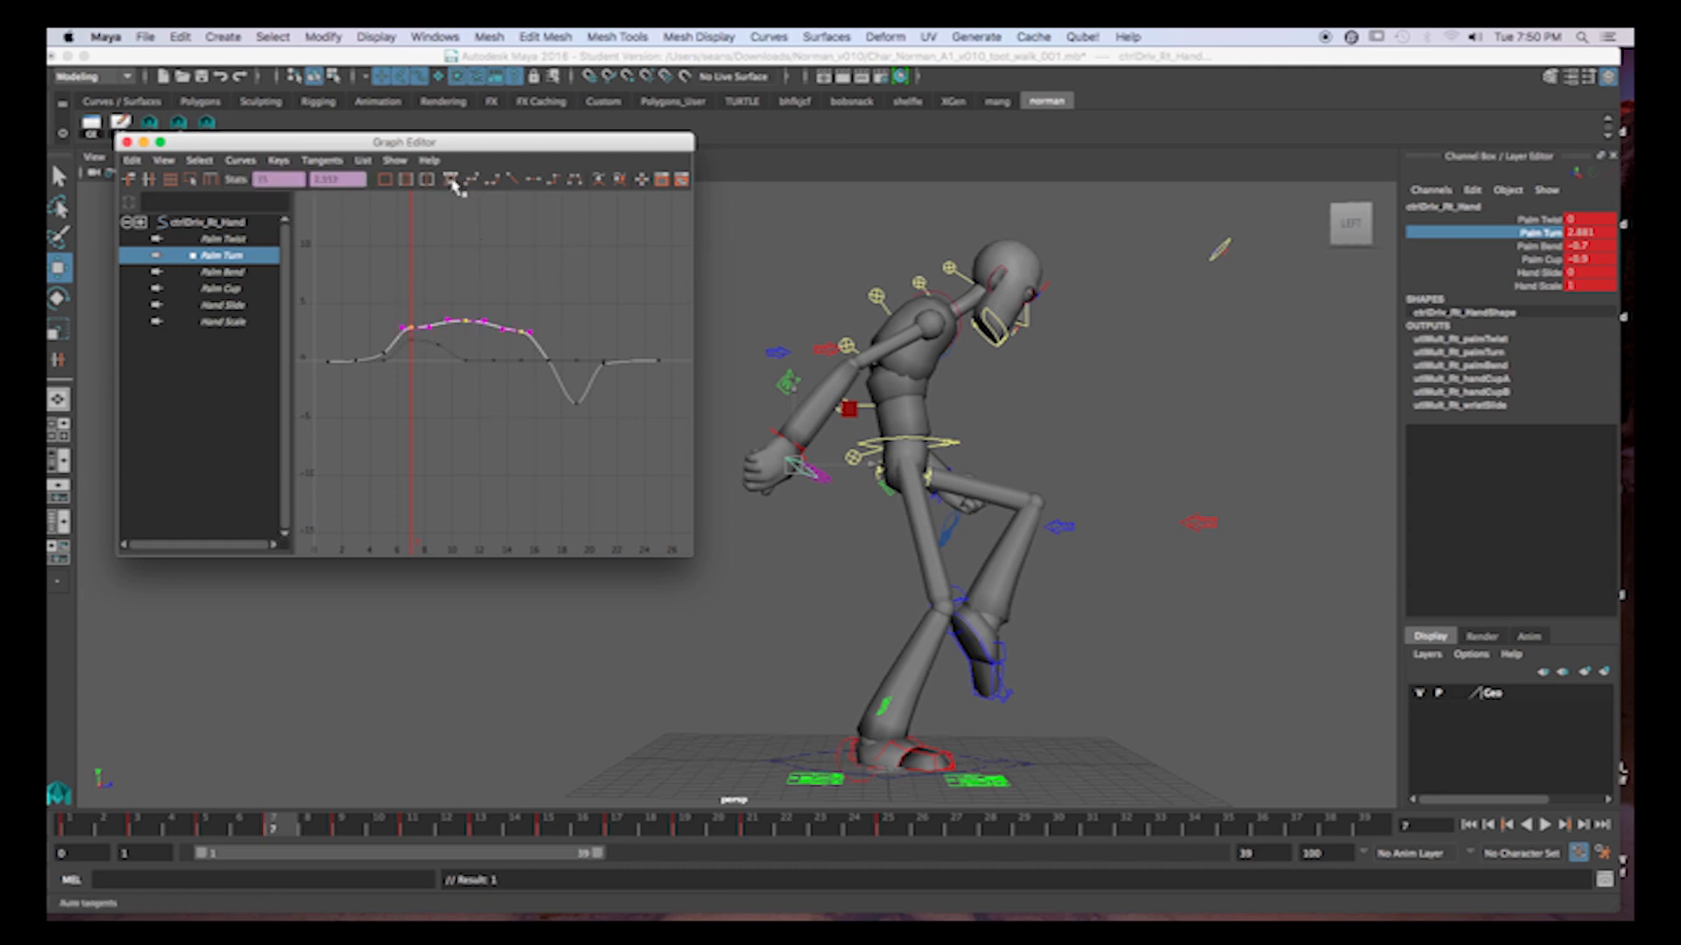
drag(86, 831, 451, 725)
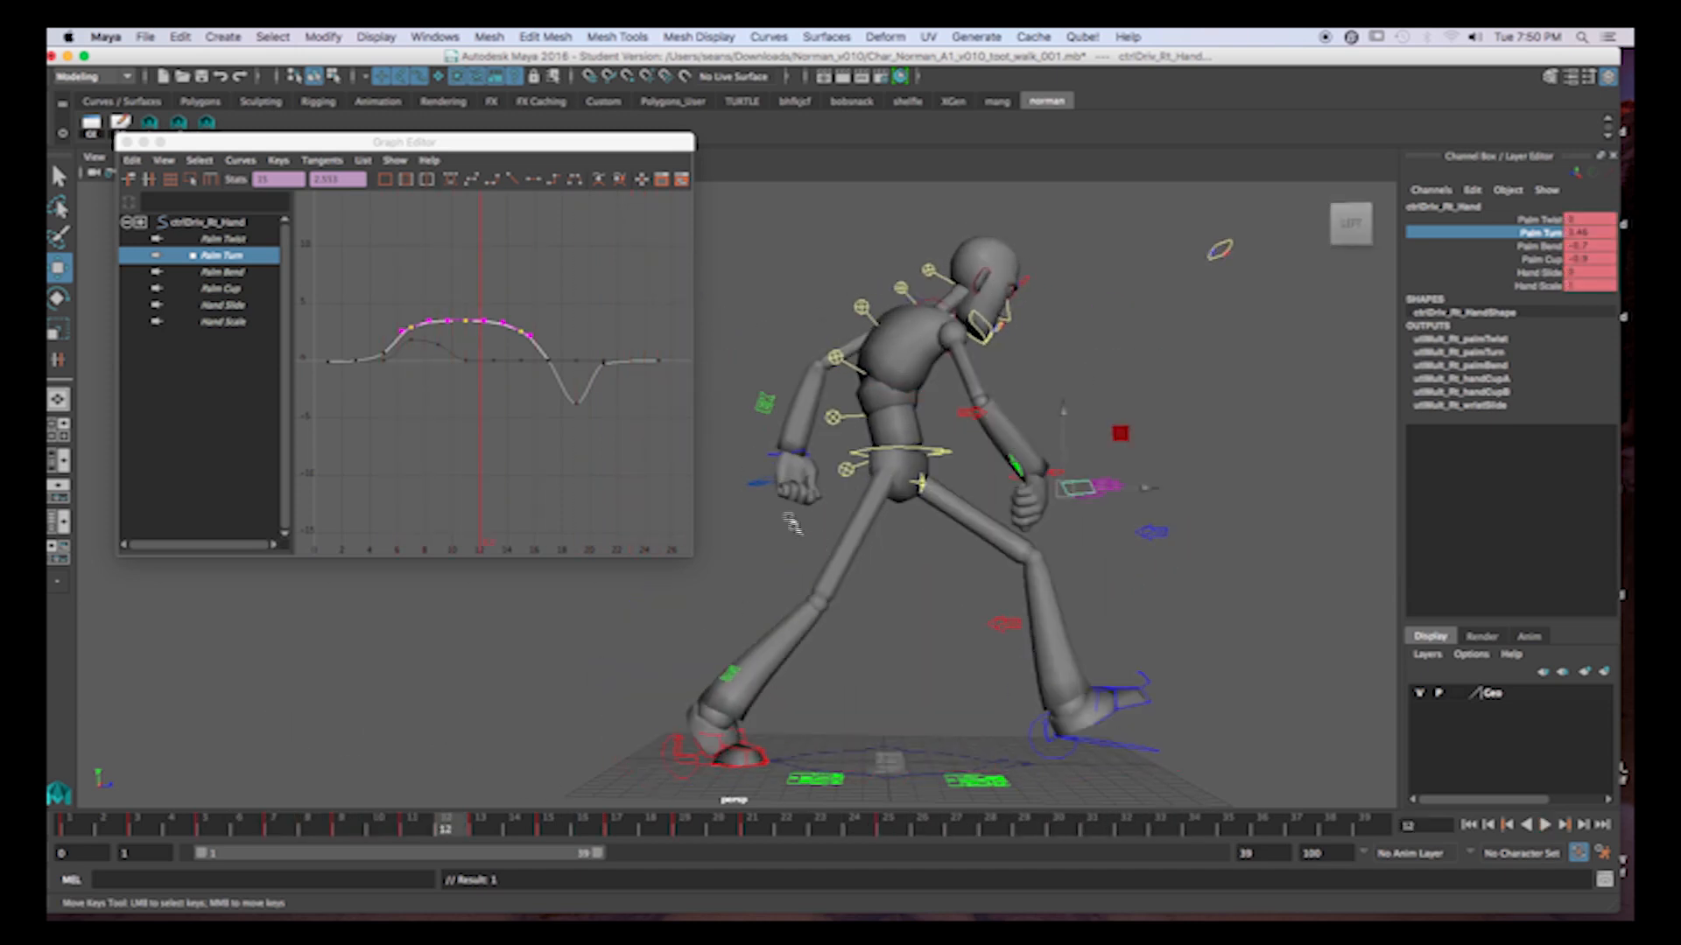
Isolate the left hand control's Palm Turn curve and play back the walk cycle from frame 1.
click(771, 478)
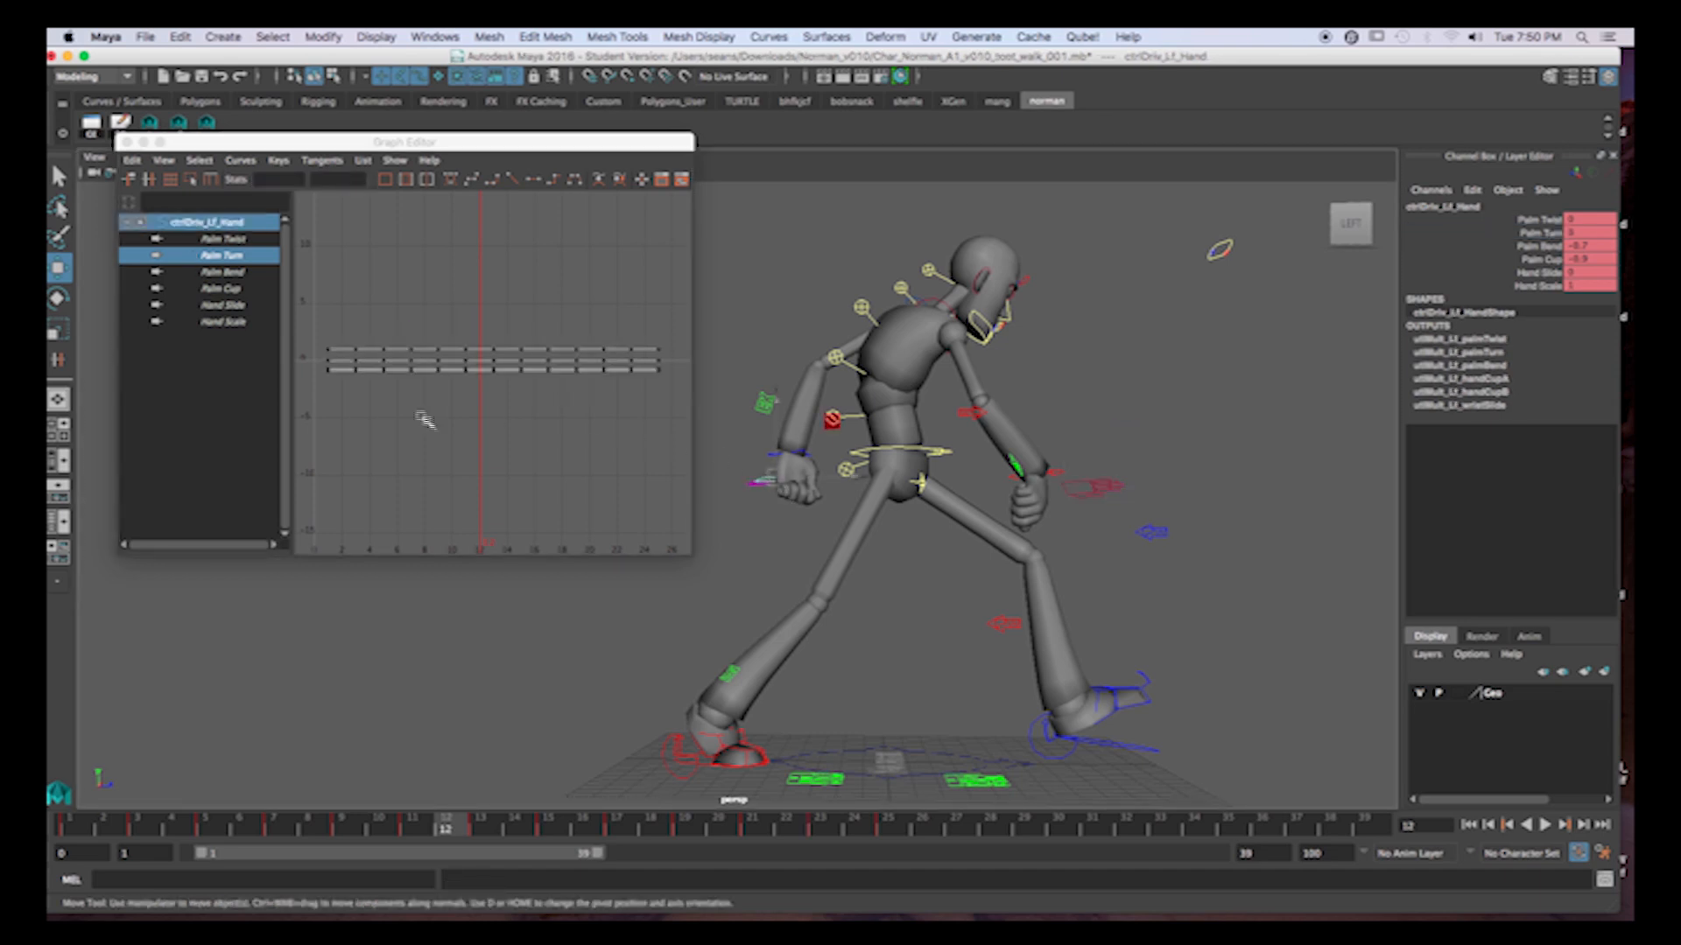
click(234, 261)
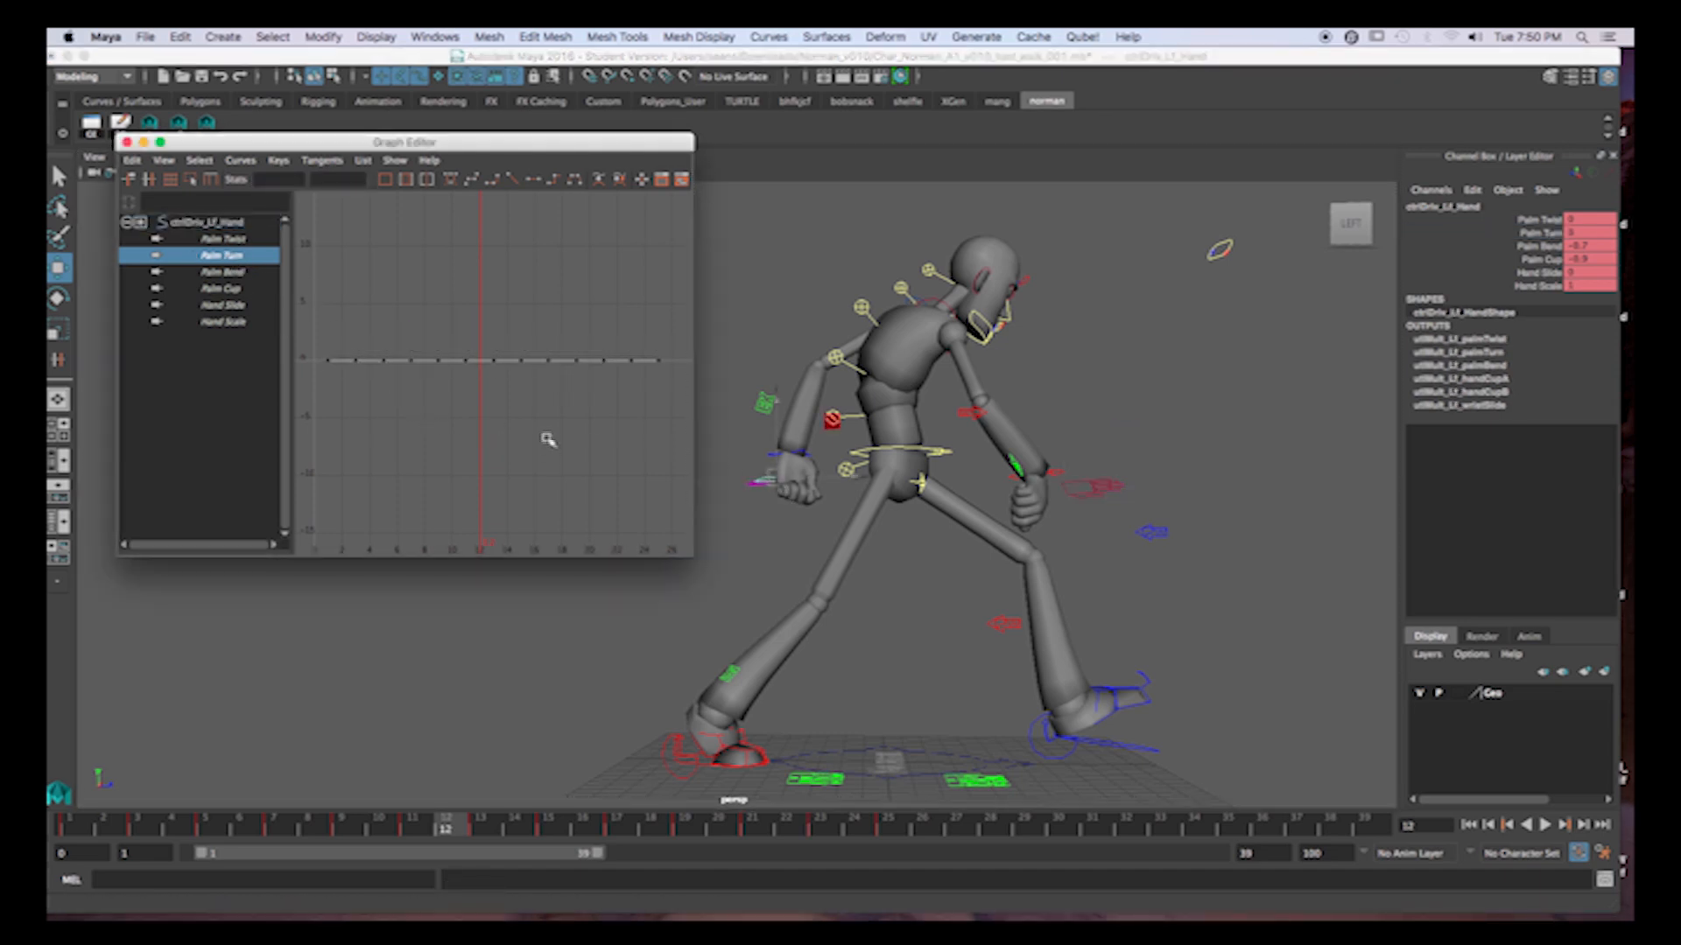
click(80, 833)
key(alt+v)
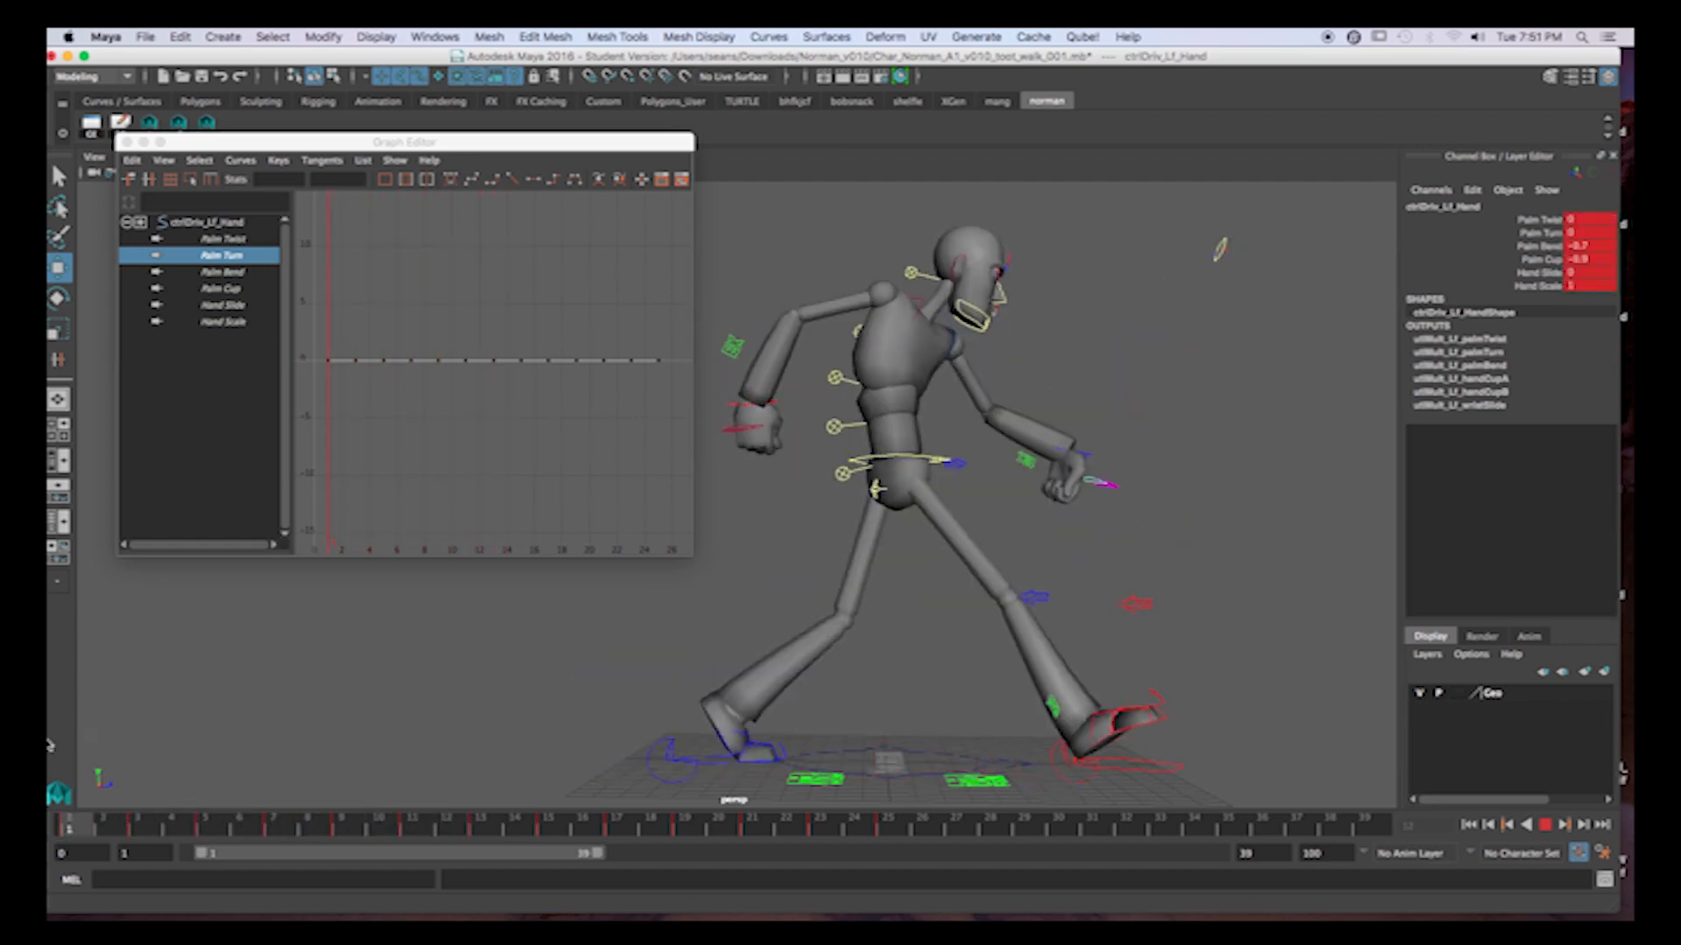
key(Escape)
Put the Graph Editor away and hide NURBS curves in the viewport.
click(143, 142)
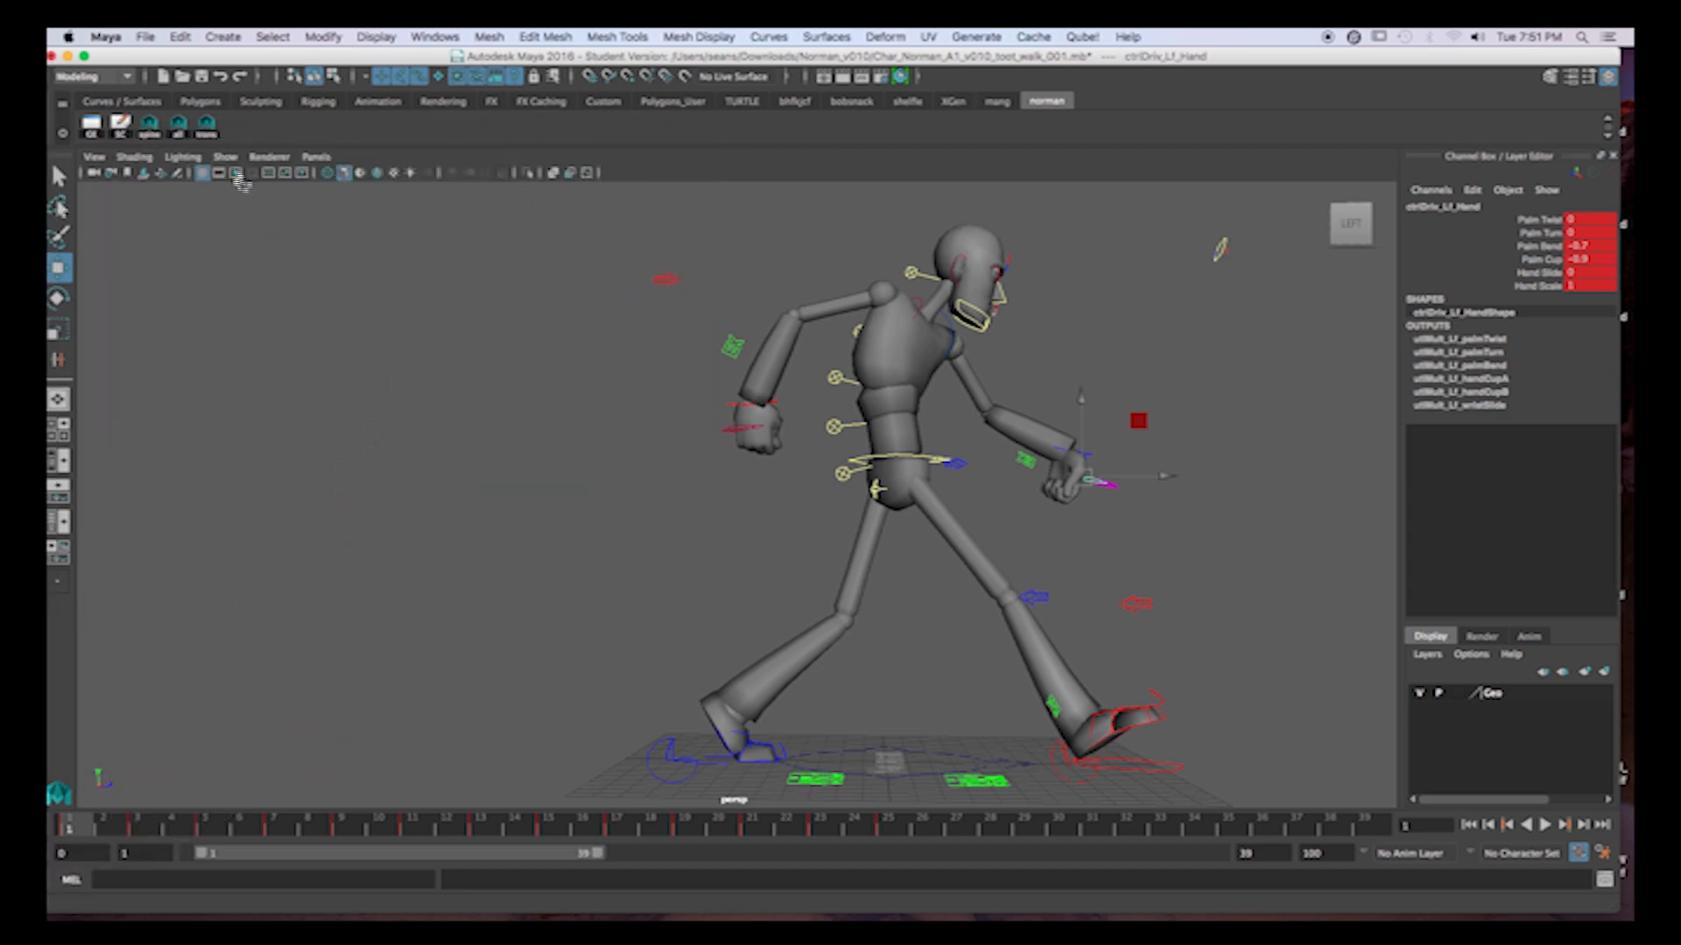
click(225, 157)
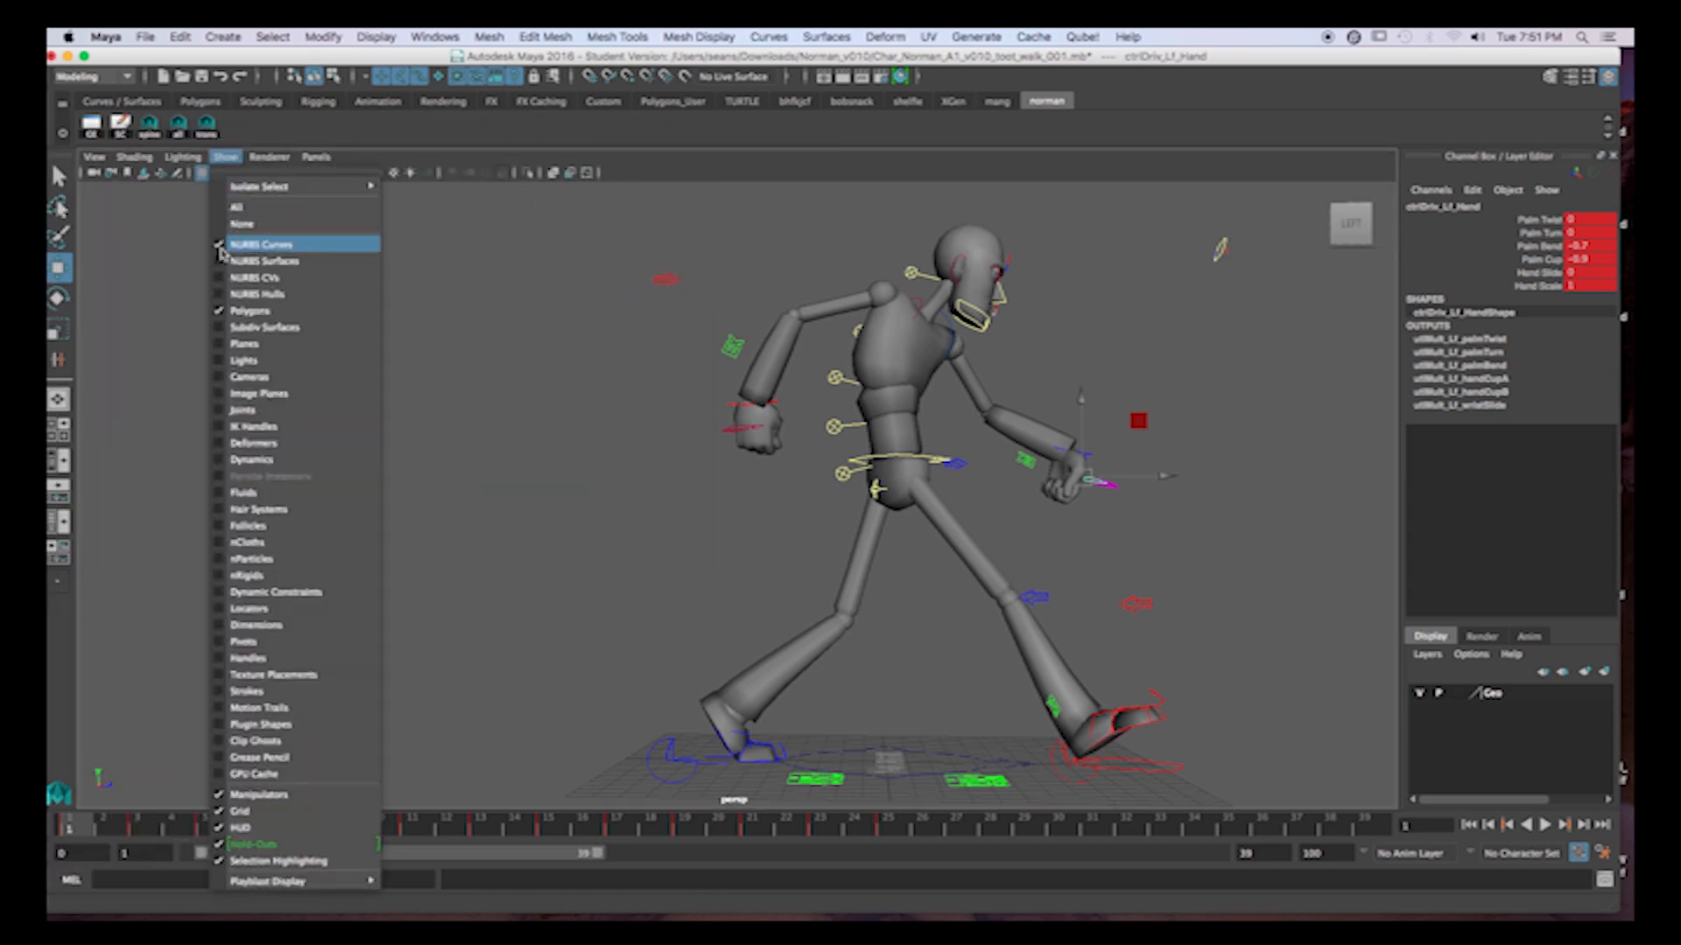
click(222, 249)
Playblast frames 1 to 24, watch the clip in QuickTime Player, and close it.
shift+drag(63, 827, 849, 831)
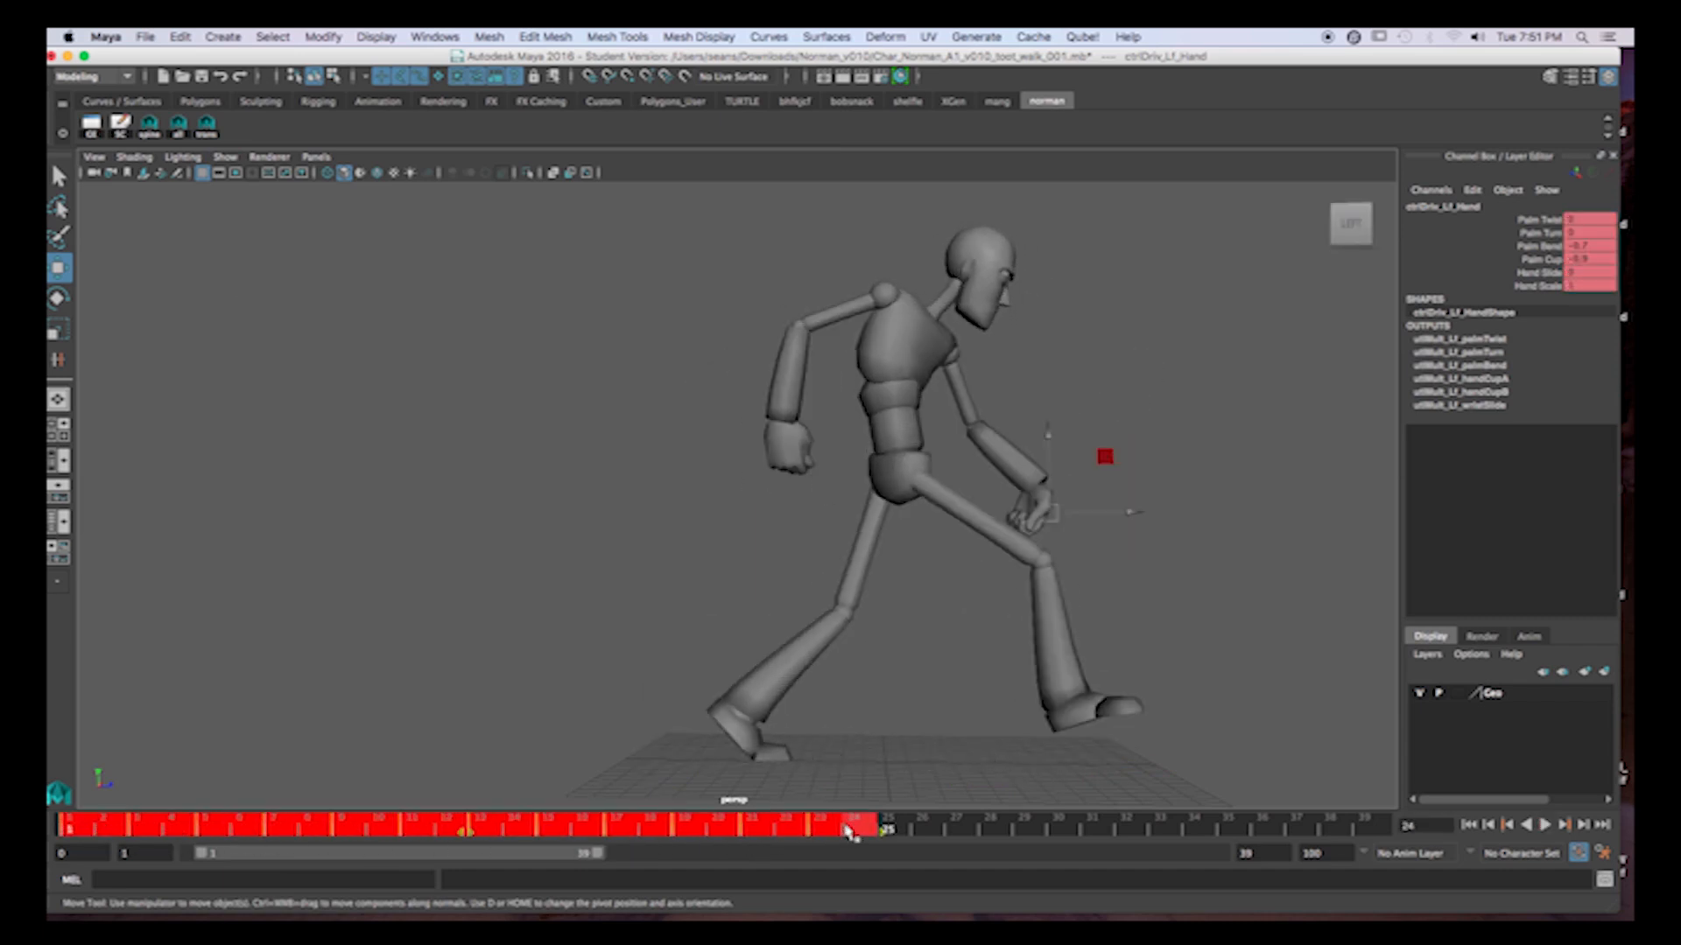
right_click(849, 831)
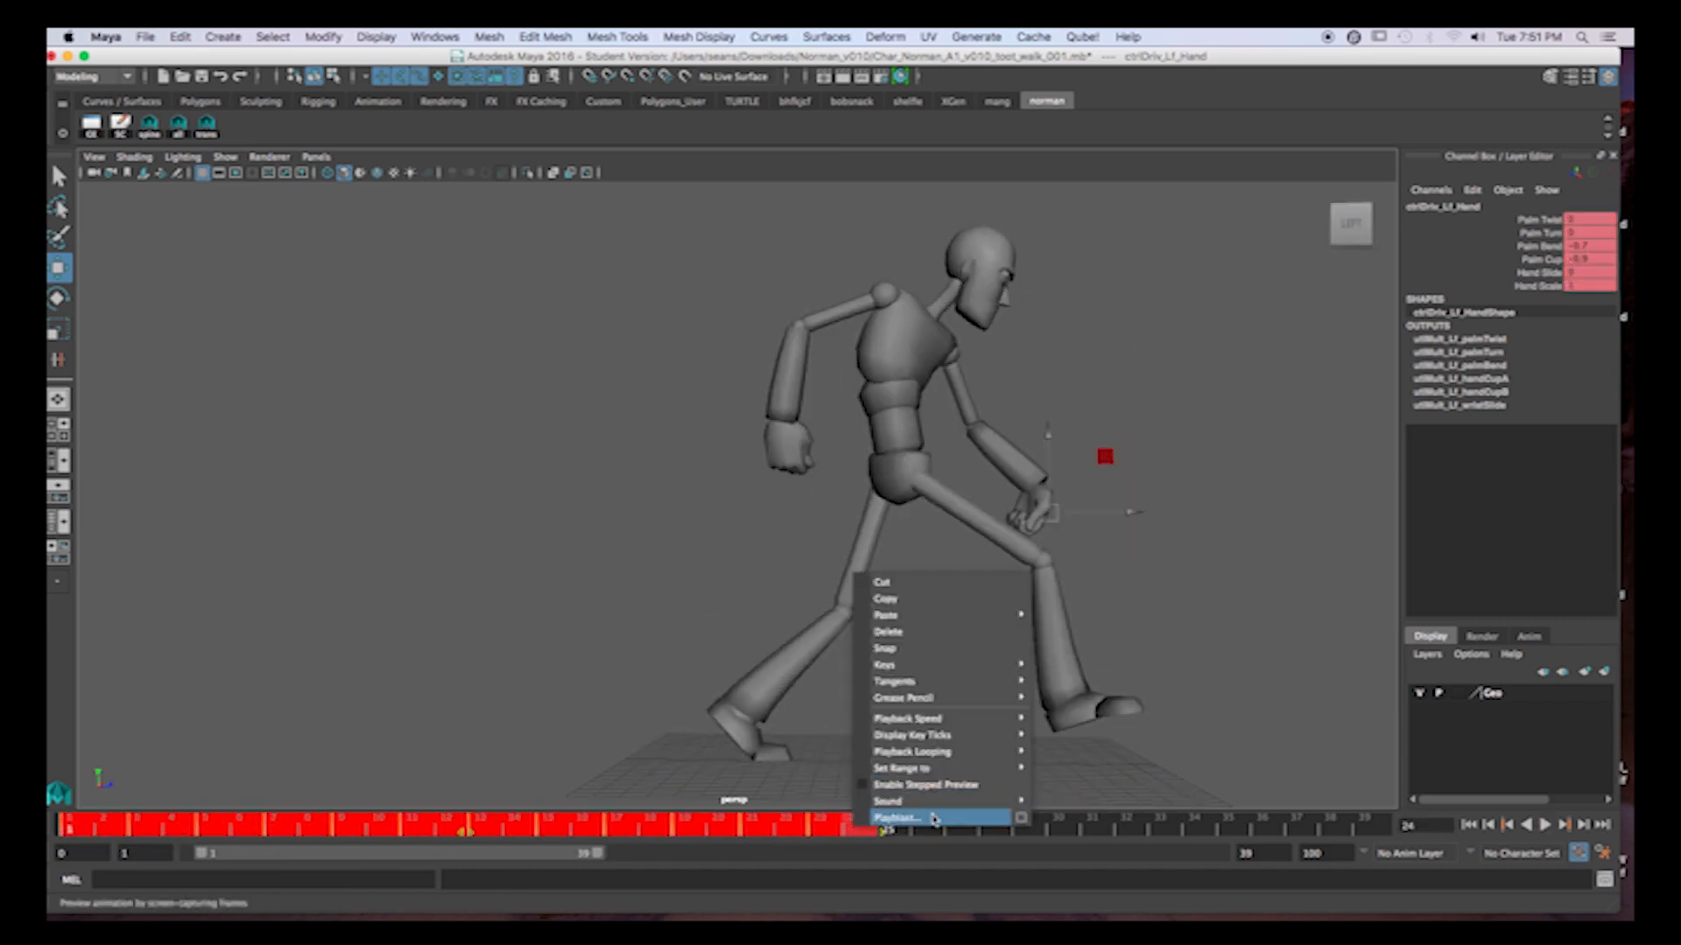
click(933, 815)
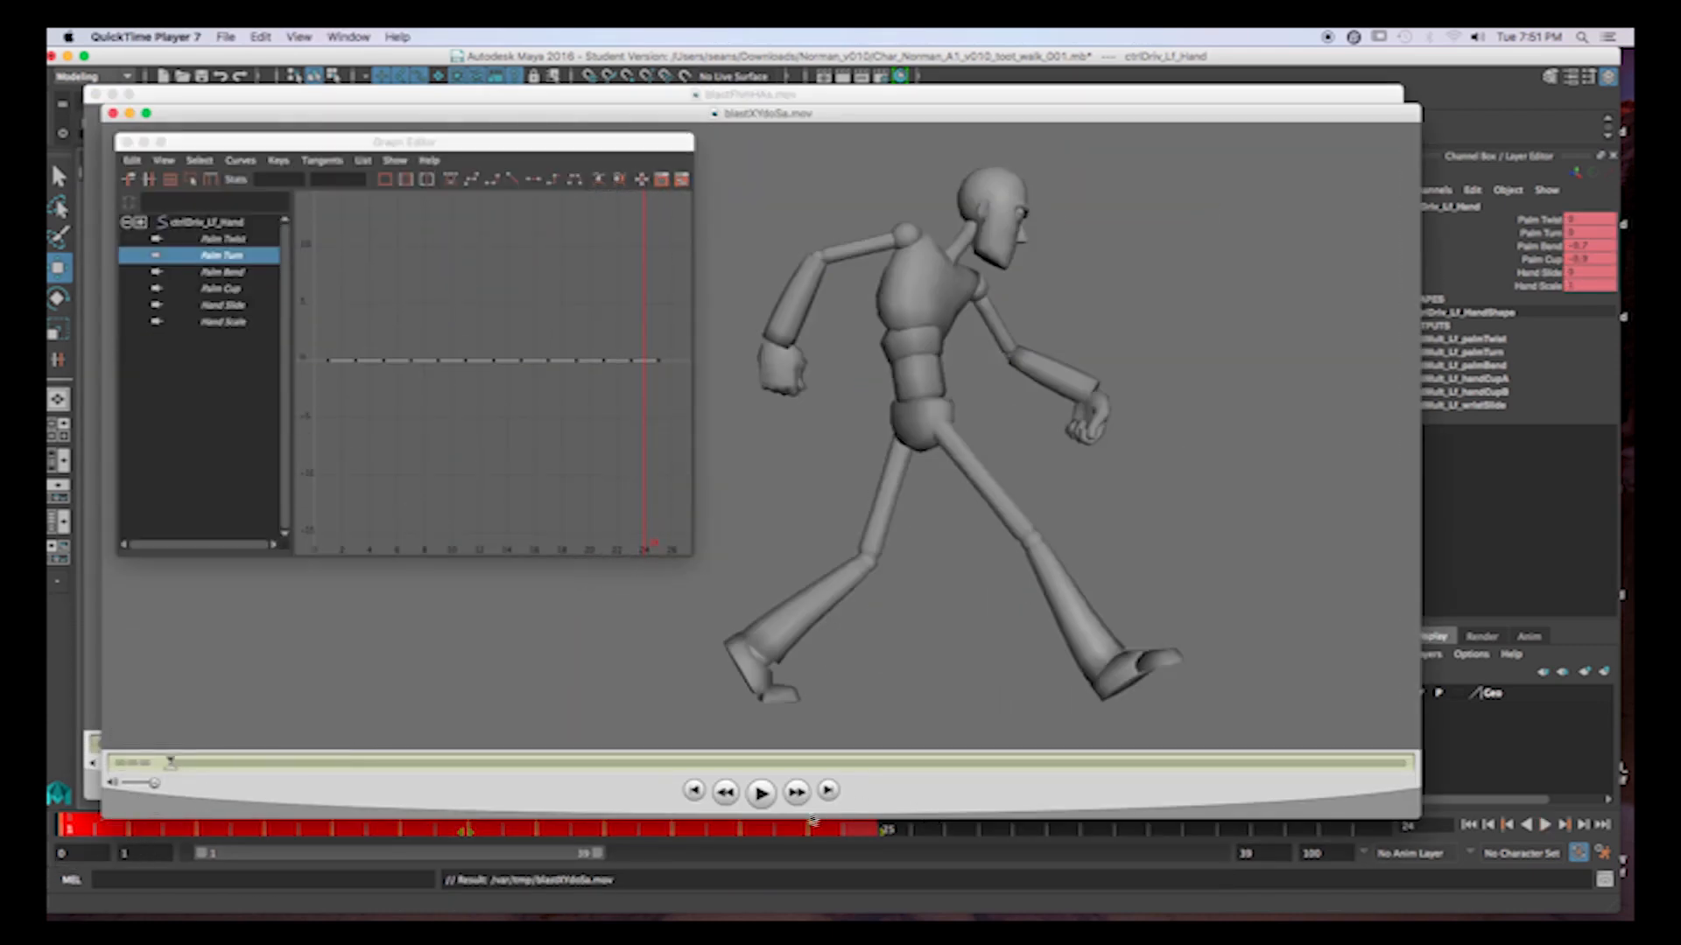
click(761, 793)
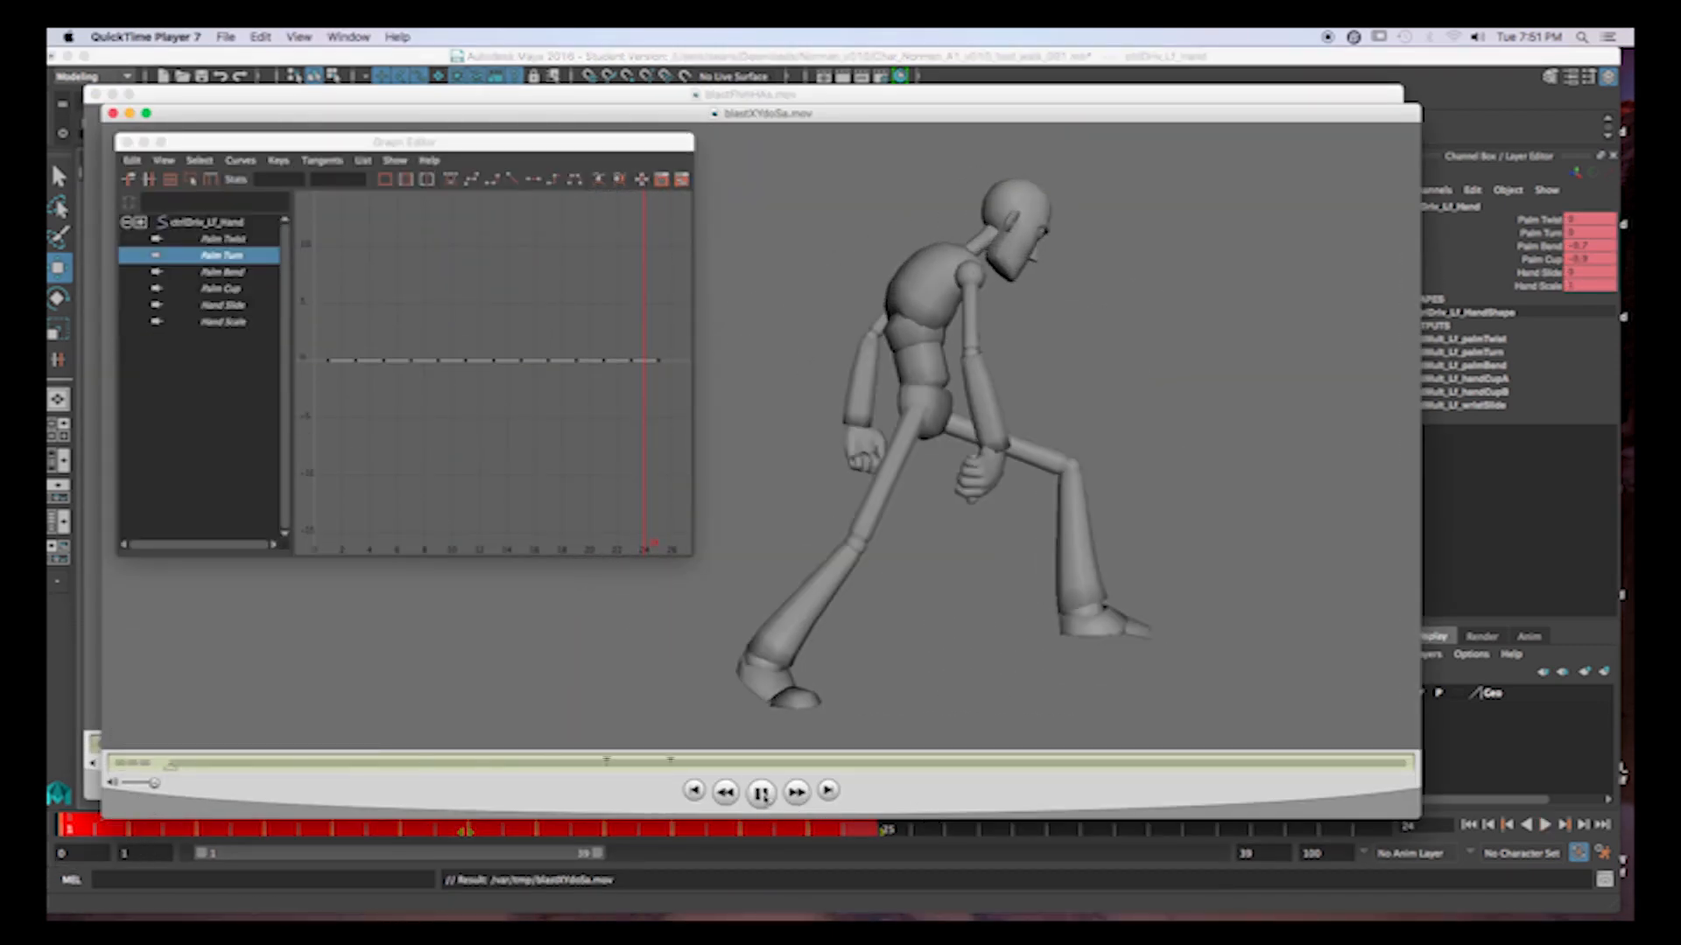
click(112, 113)
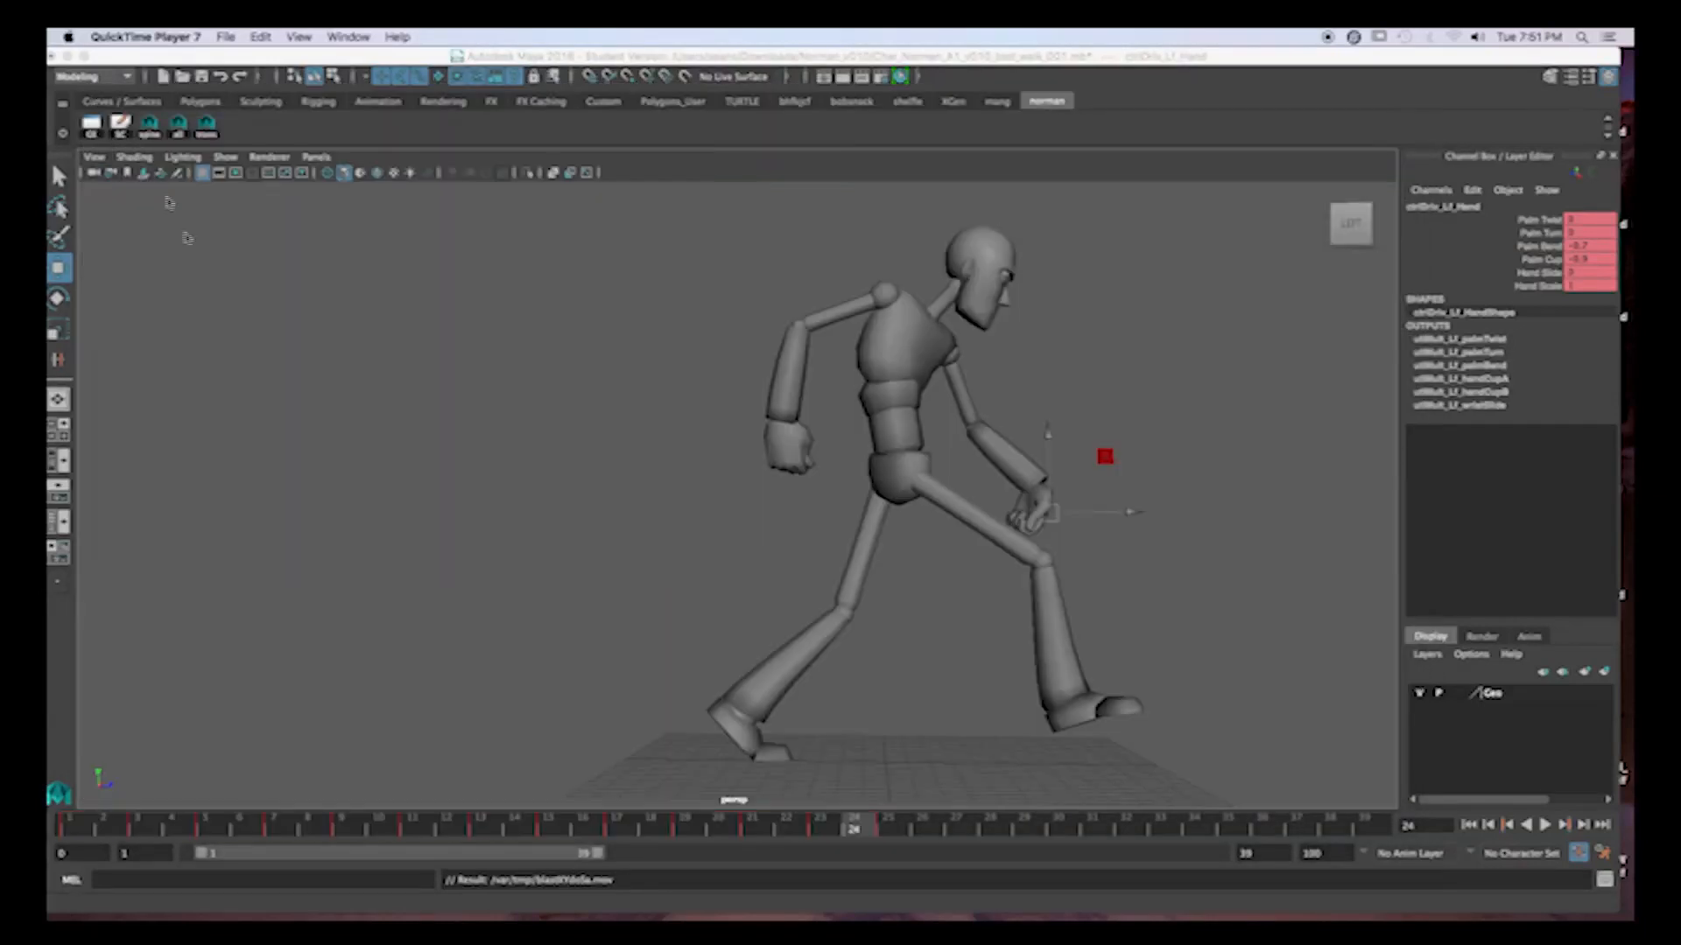
Playblast the 24-frame walk cycle again, review it in QuickTime Player, and close the clip.
shift+drag(83, 827, 856, 832)
right_click(853, 829)
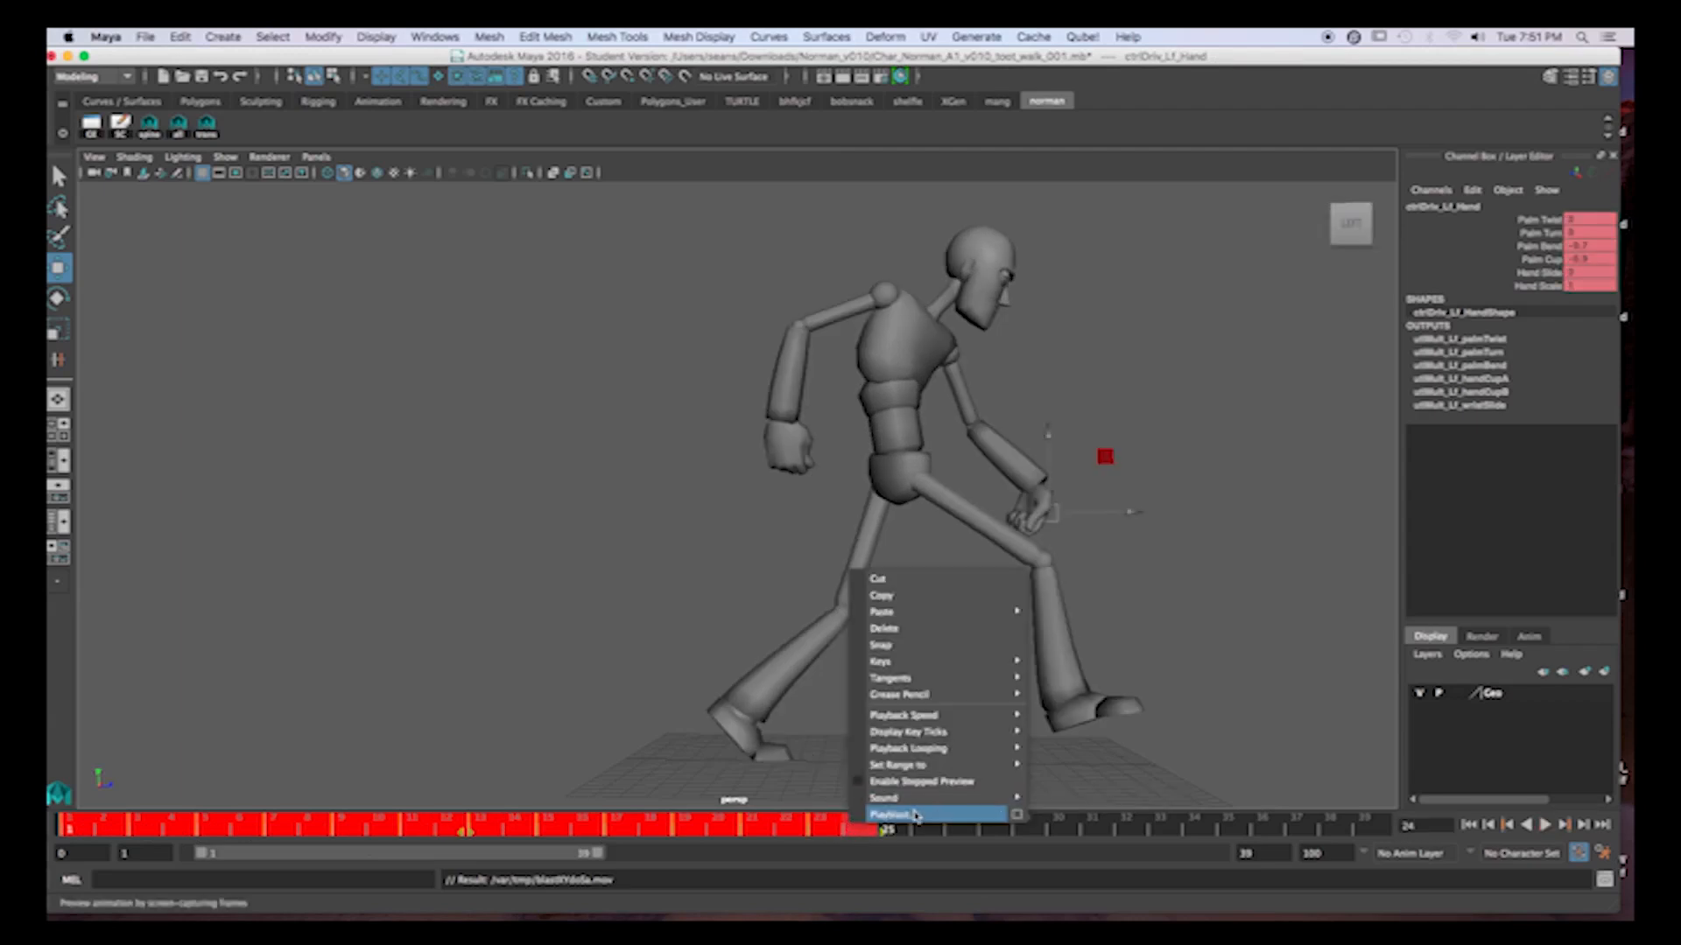
click(885, 806)
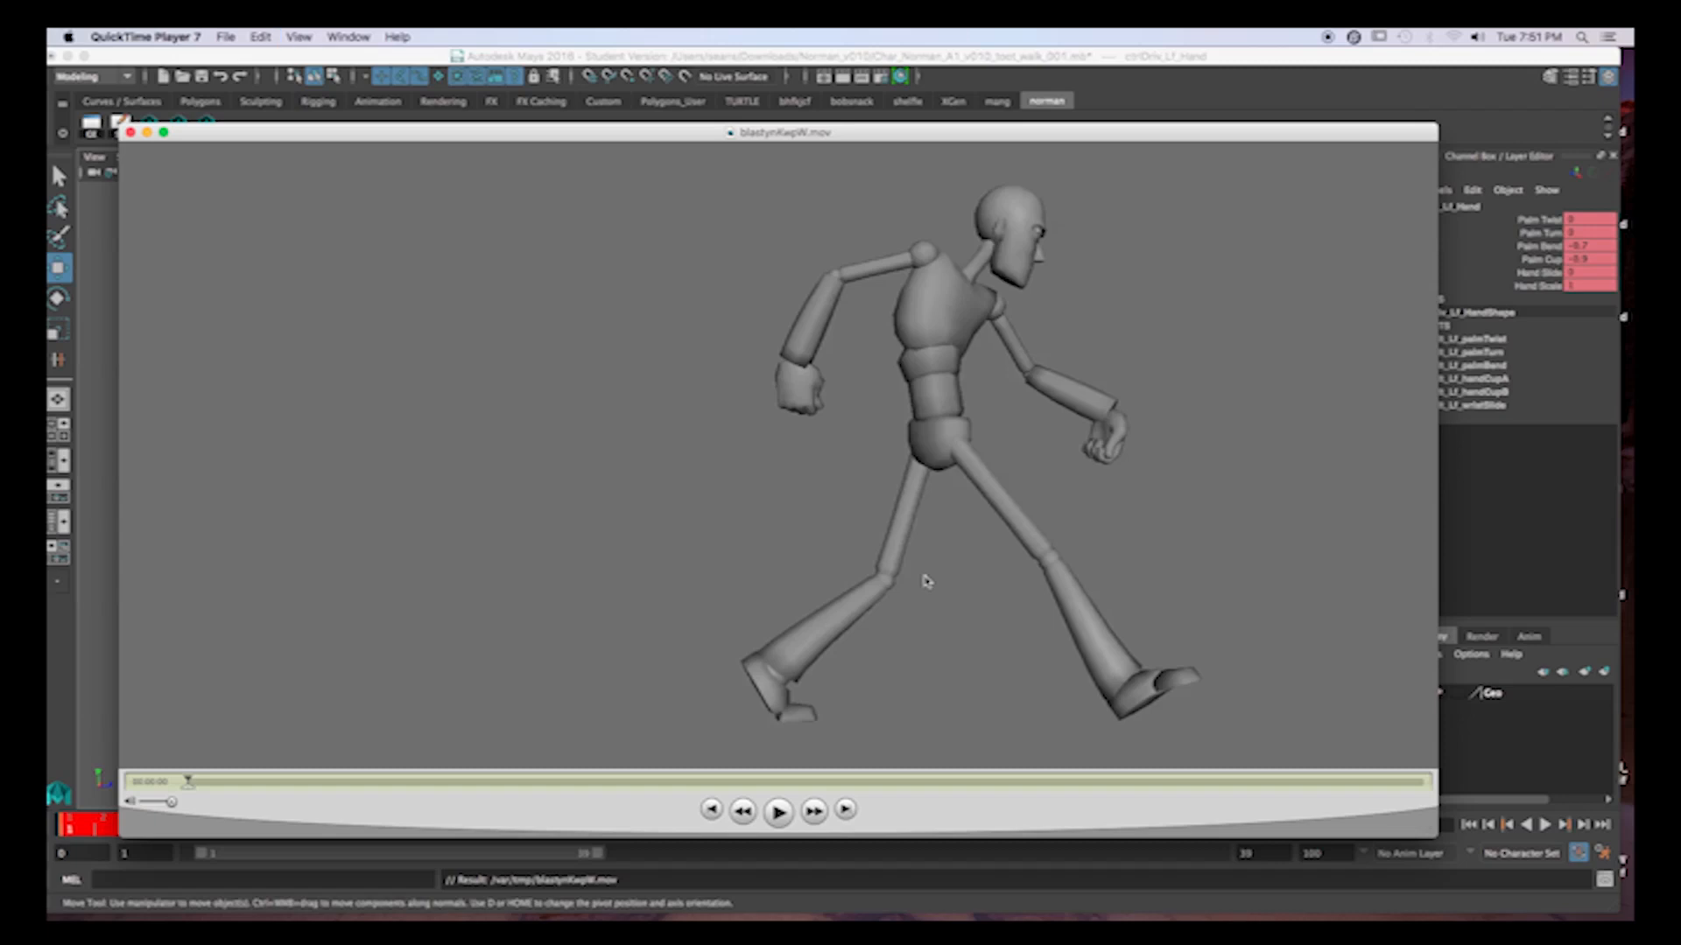
key(space)
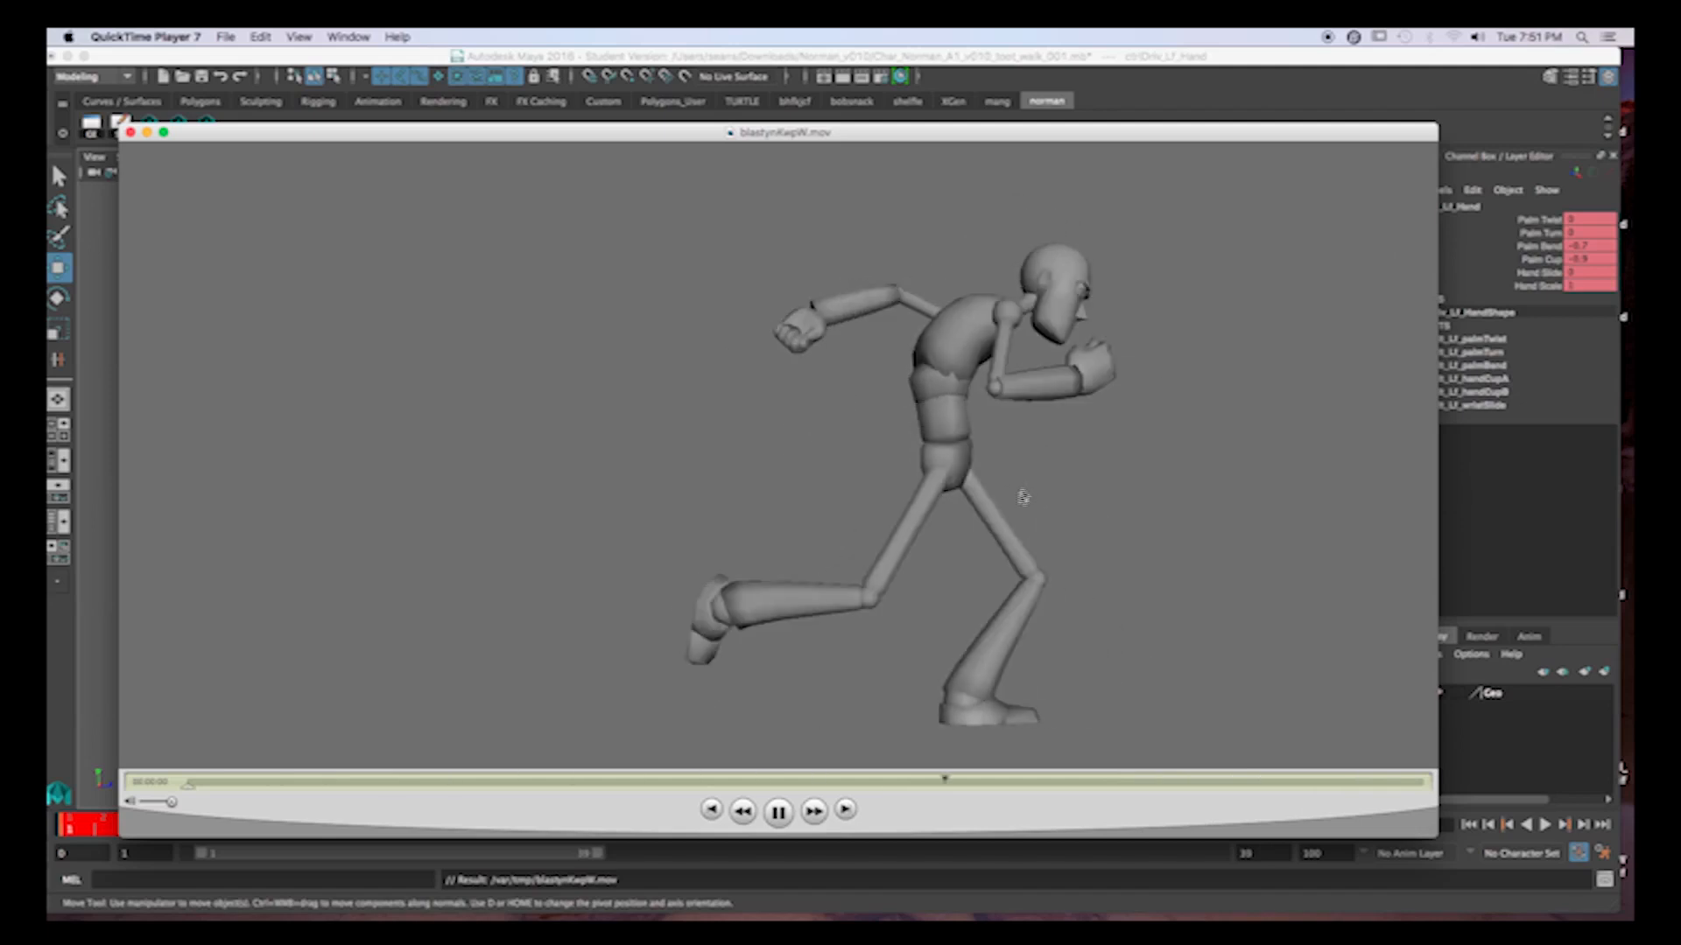
click(130, 133)
Extend the playback range to end at frame 80 and show NURBS curves in the viewport.
click(931, 825)
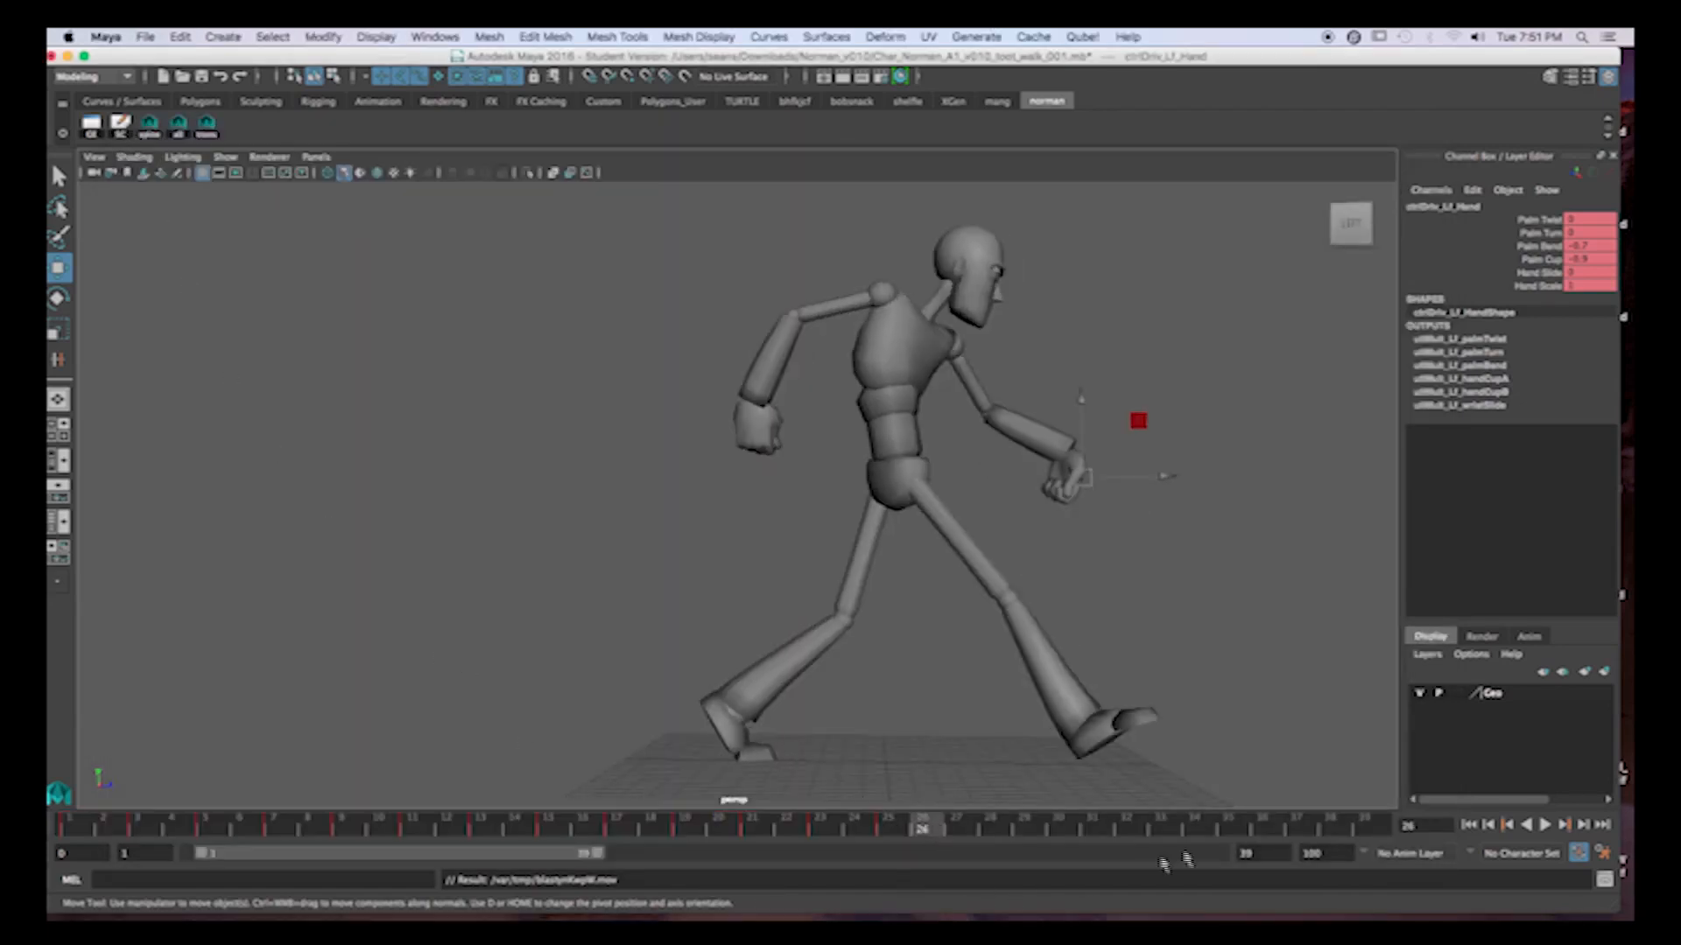
drag(597, 858, 1004, 862)
click(226, 156)
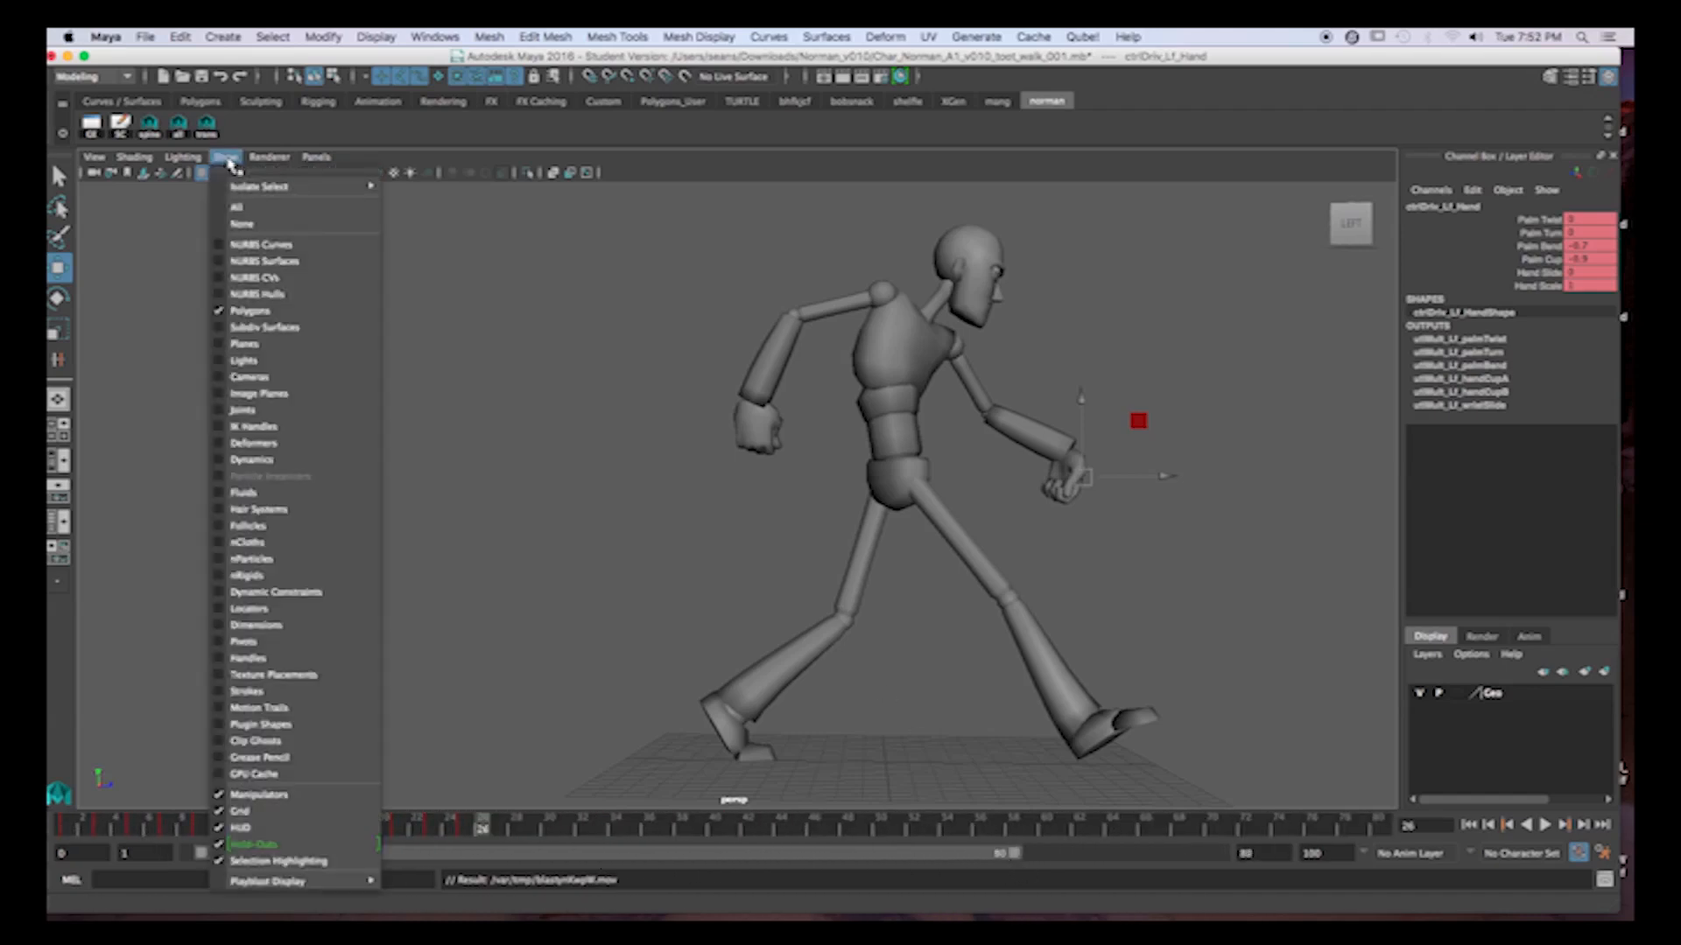
click(223, 246)
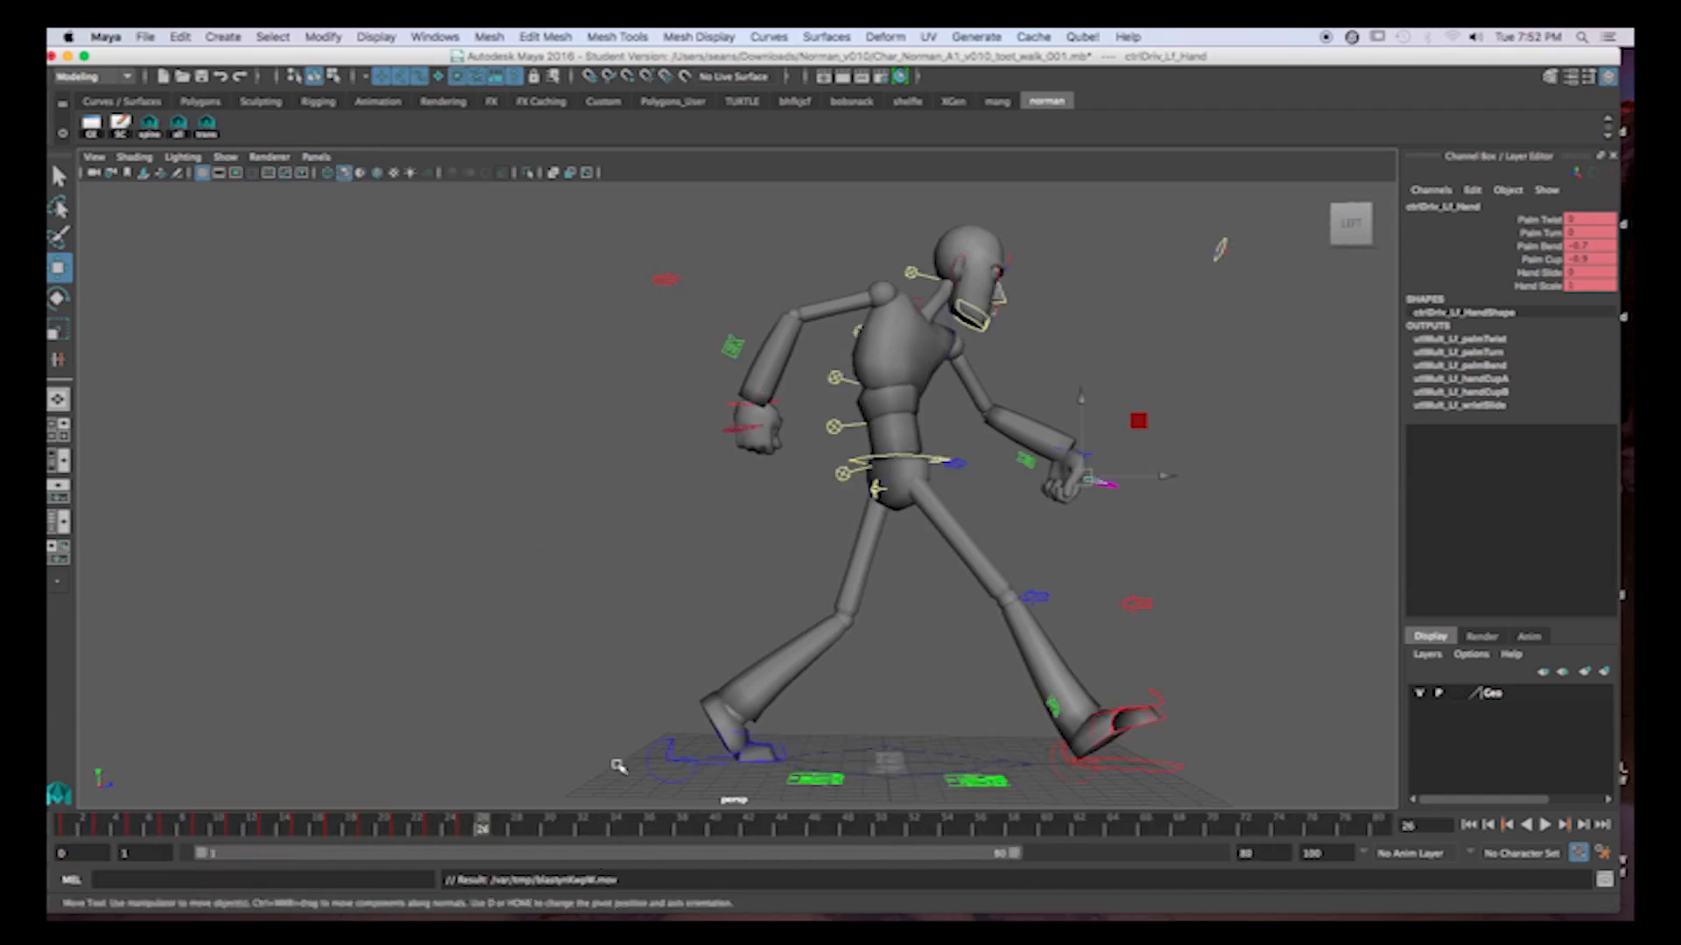
click(71, 828)
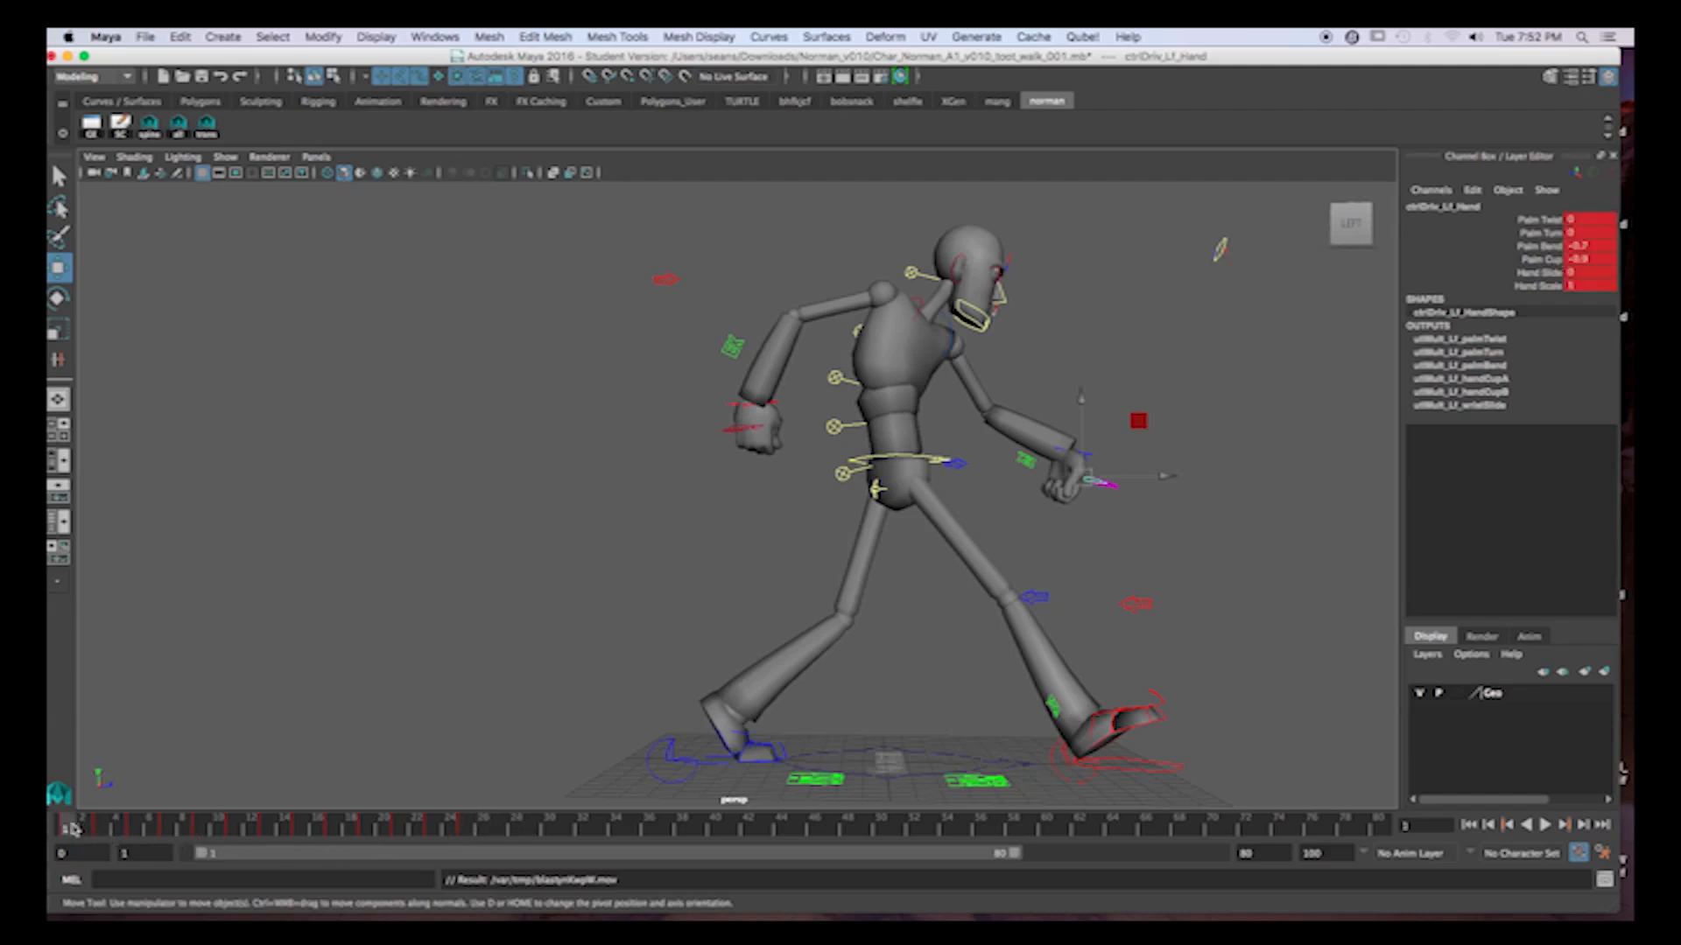
drag(468, 832, 434, 830)
shift+drag(85, 832, 464, 828)
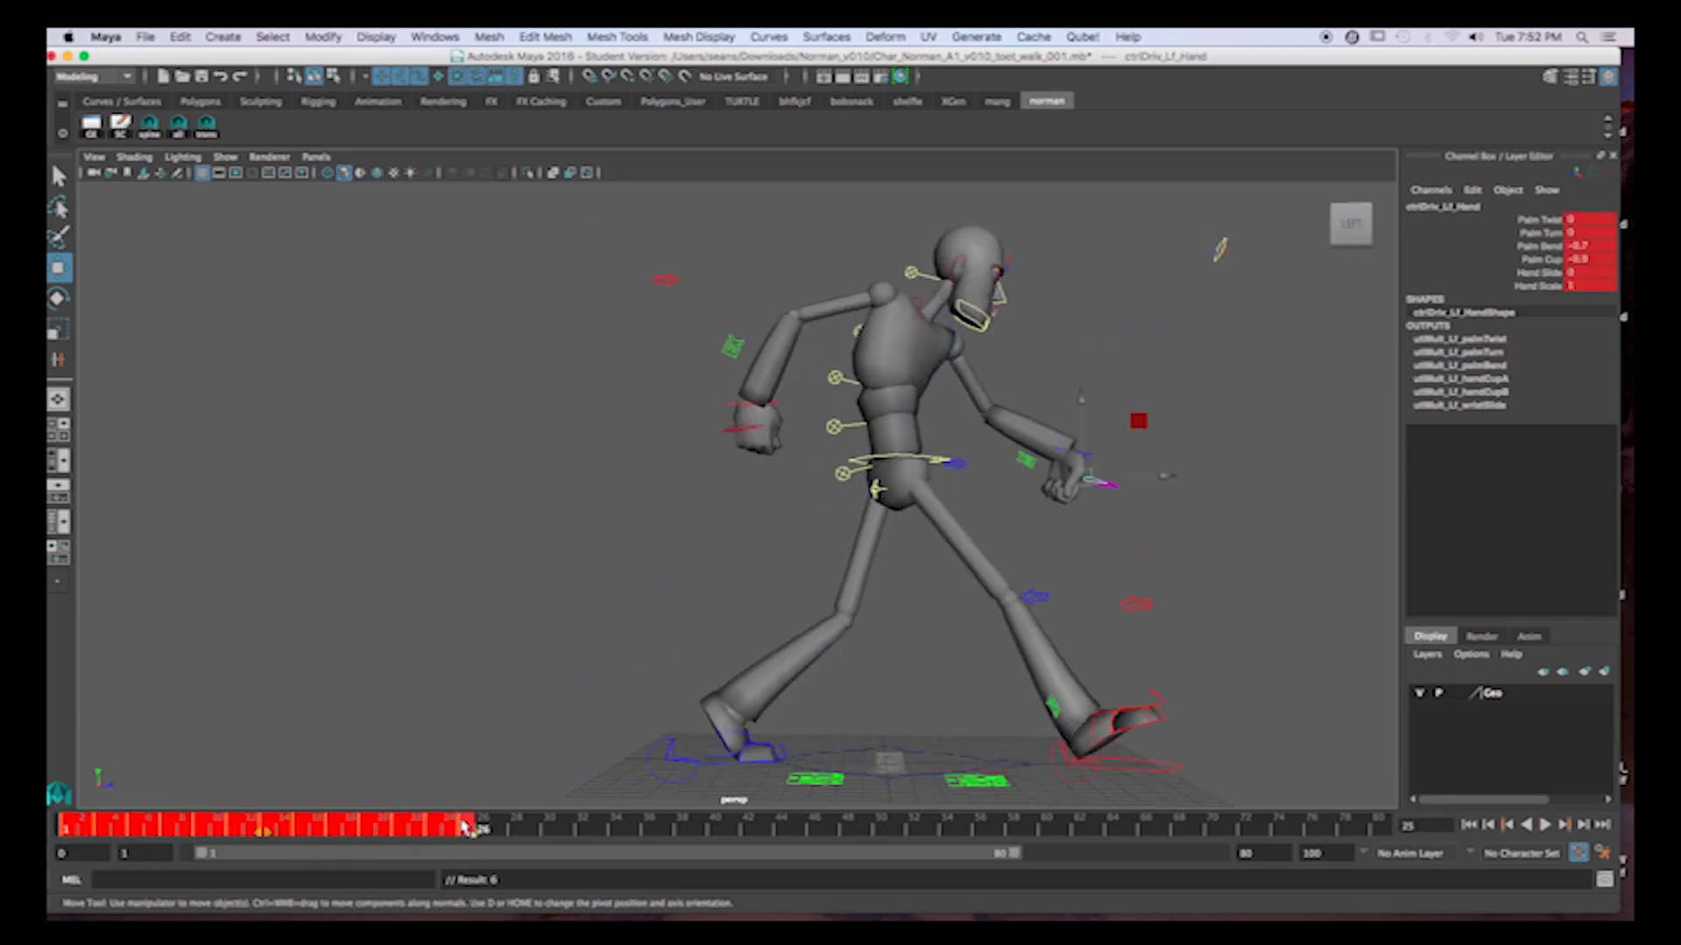
right_click(464, 828)
click(366, 743)
click(366, 743)
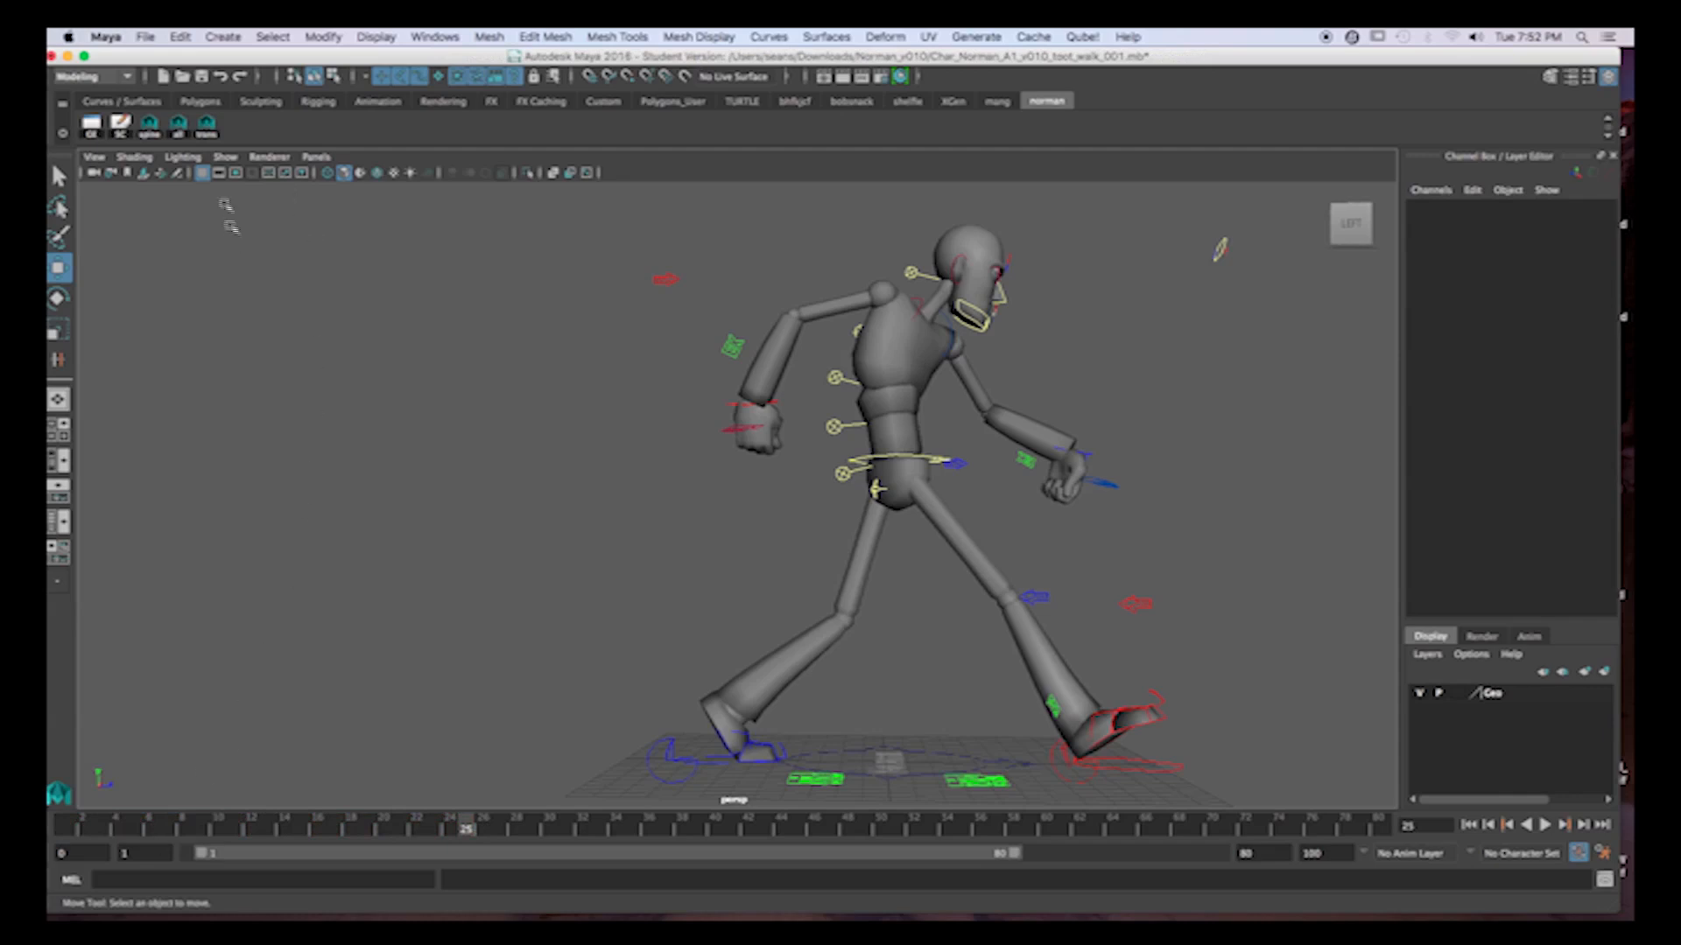
Select all of the character's controls and copy their walk cycle keys from frames 1 to 25.
click(179, 125)
click(69, 830)
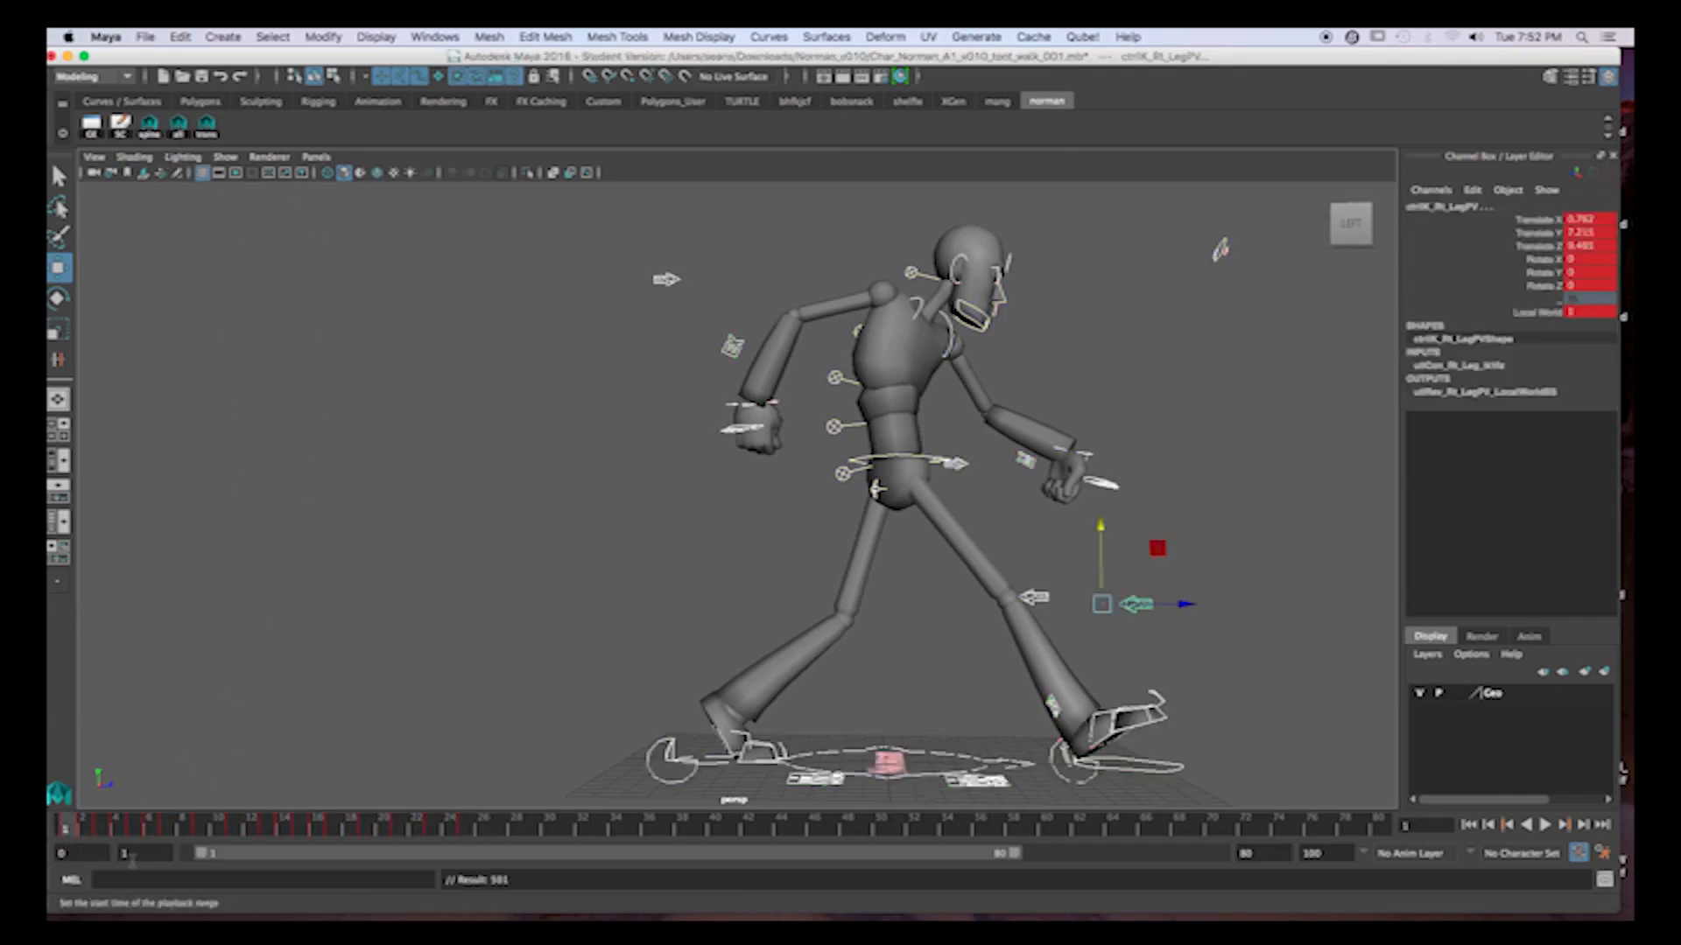
click(465, 830)
drag(457, 831, 435, 829)
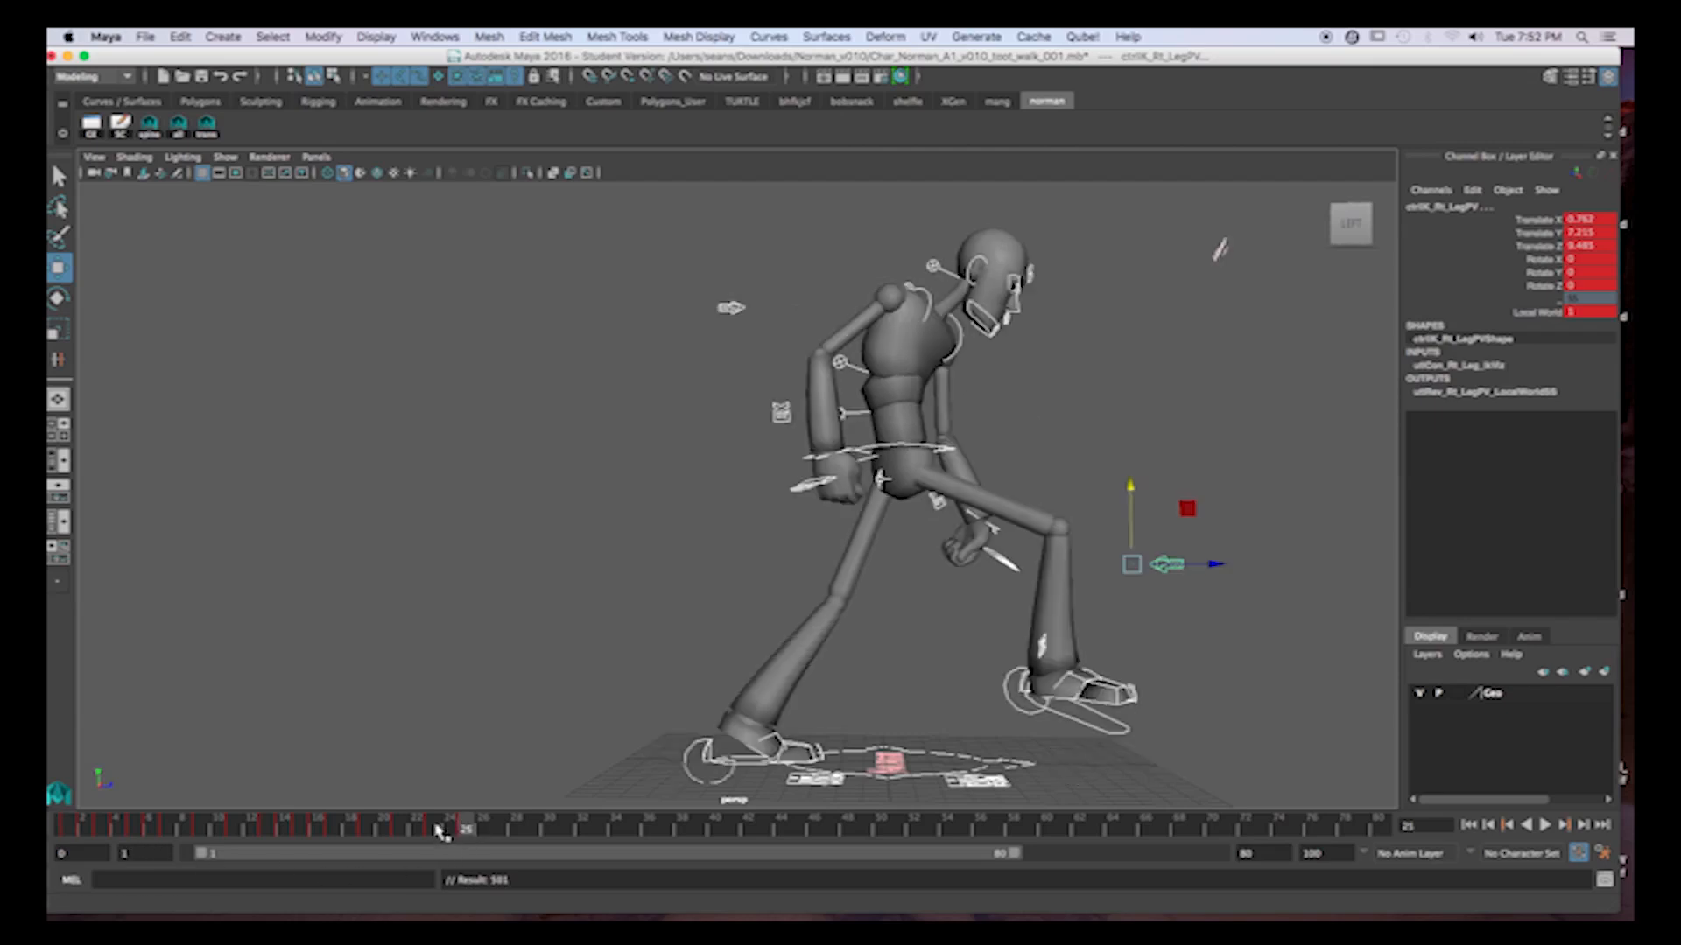
click(465, 830)
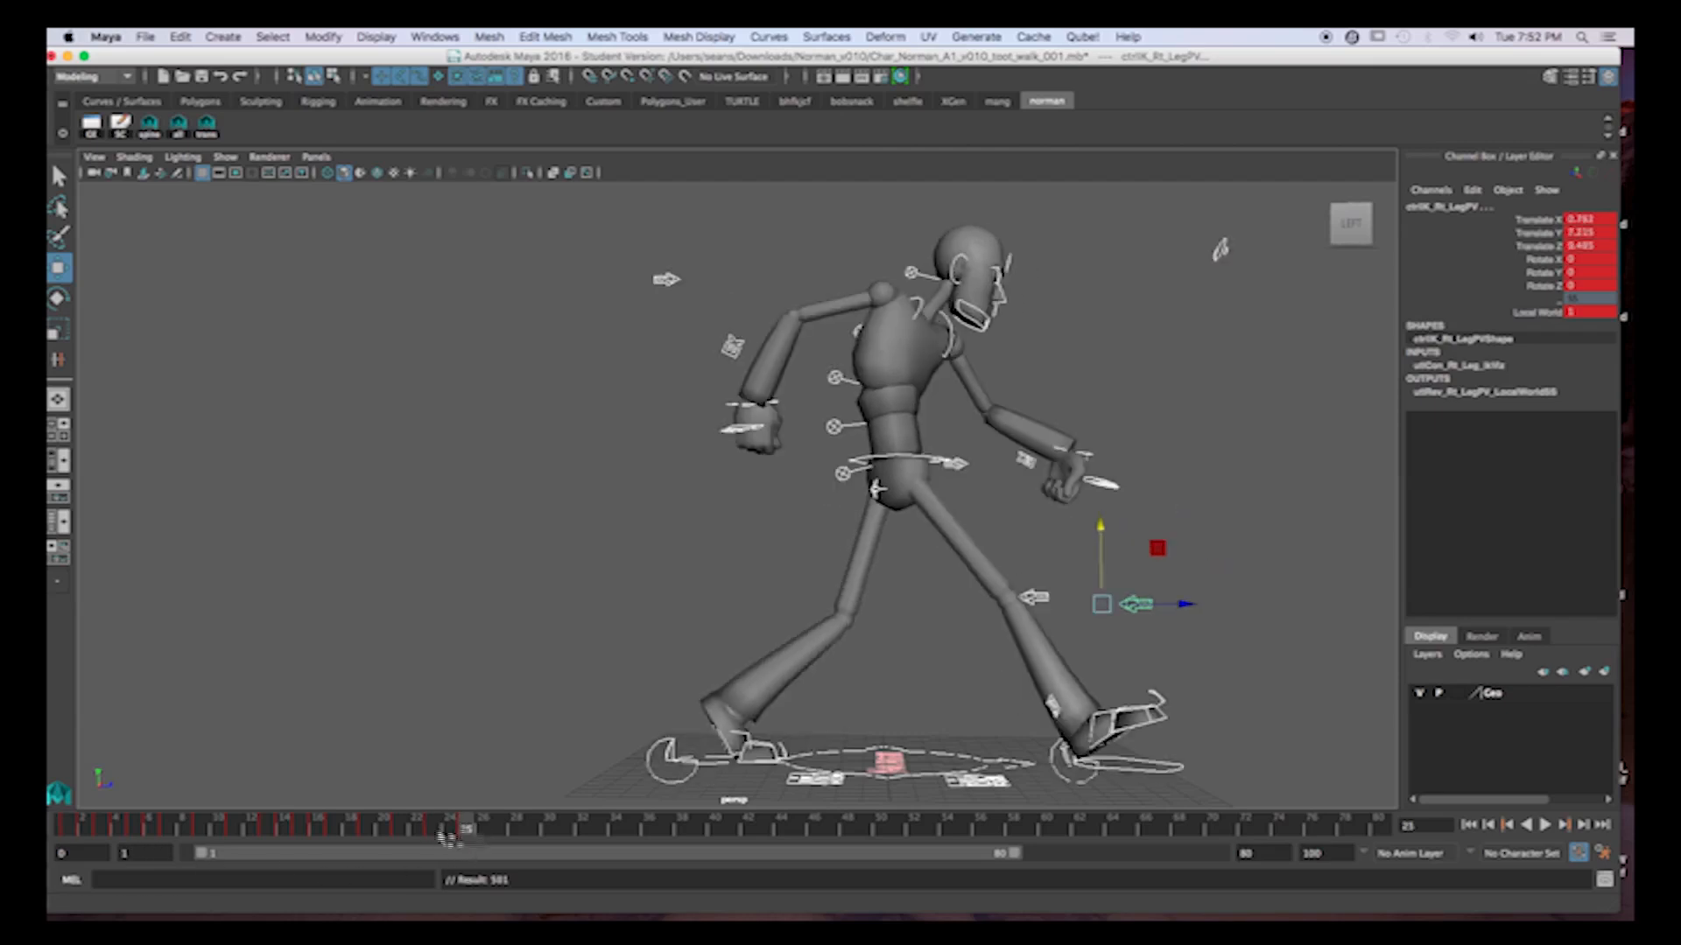
shift+drag(68, 833, 465, 836)
right_click(464, 833)
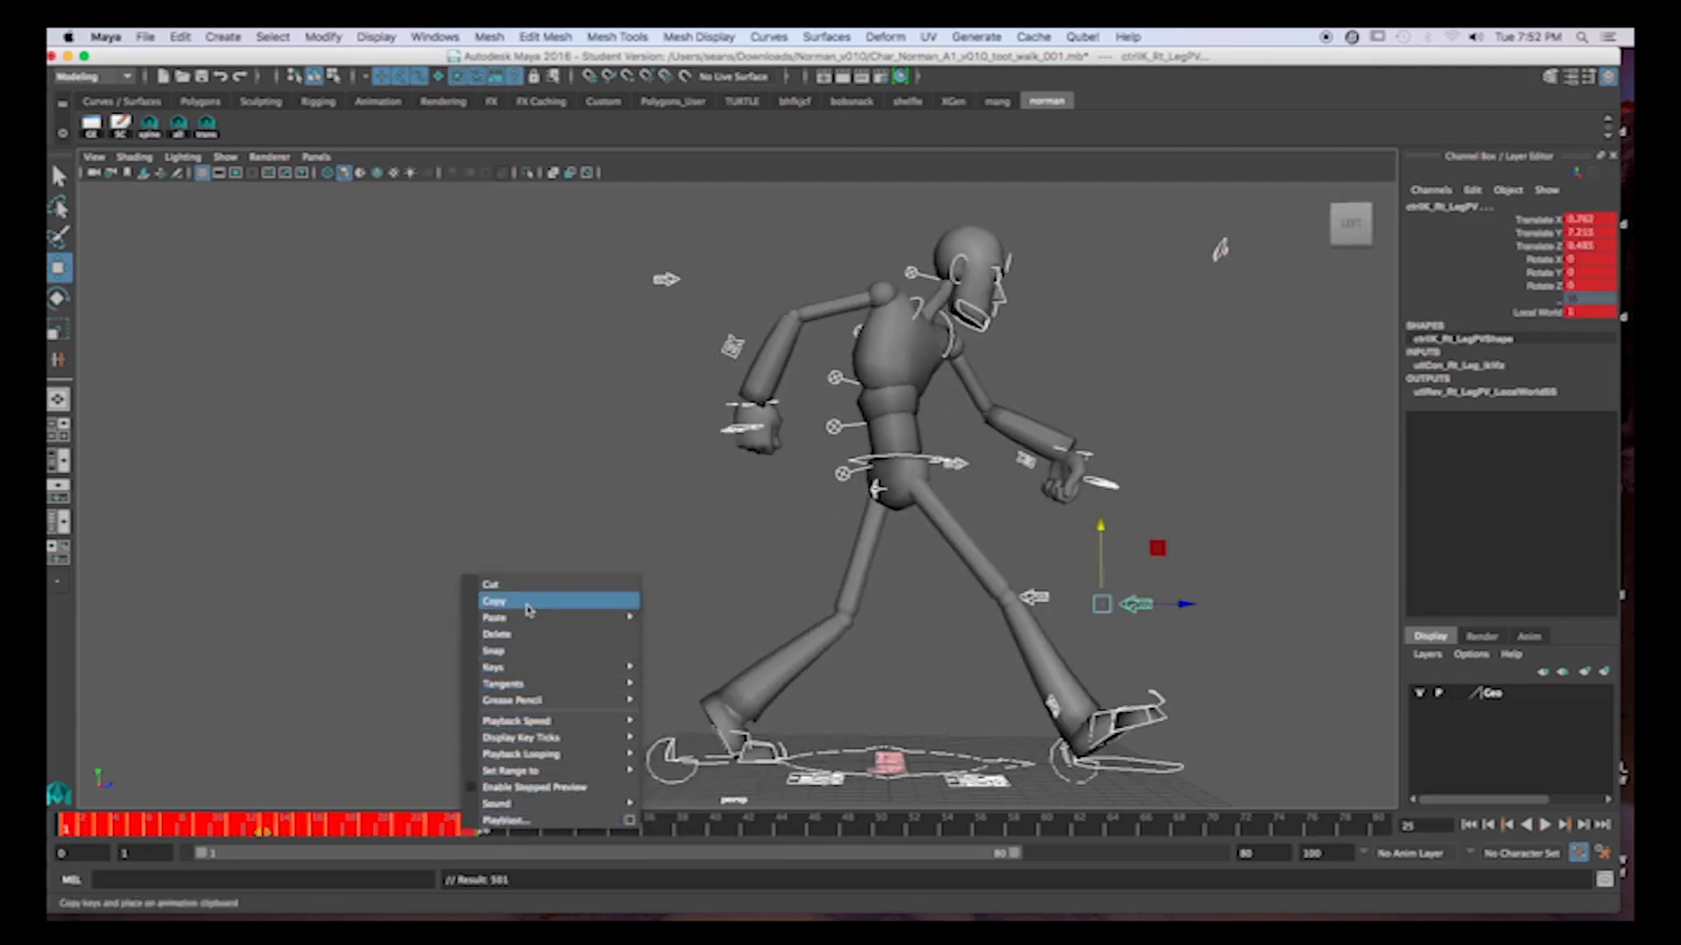
click(525, 602)
Paste the copied walk cycle keys at frame 25 and again at frame 49.
right_click(468, 827)
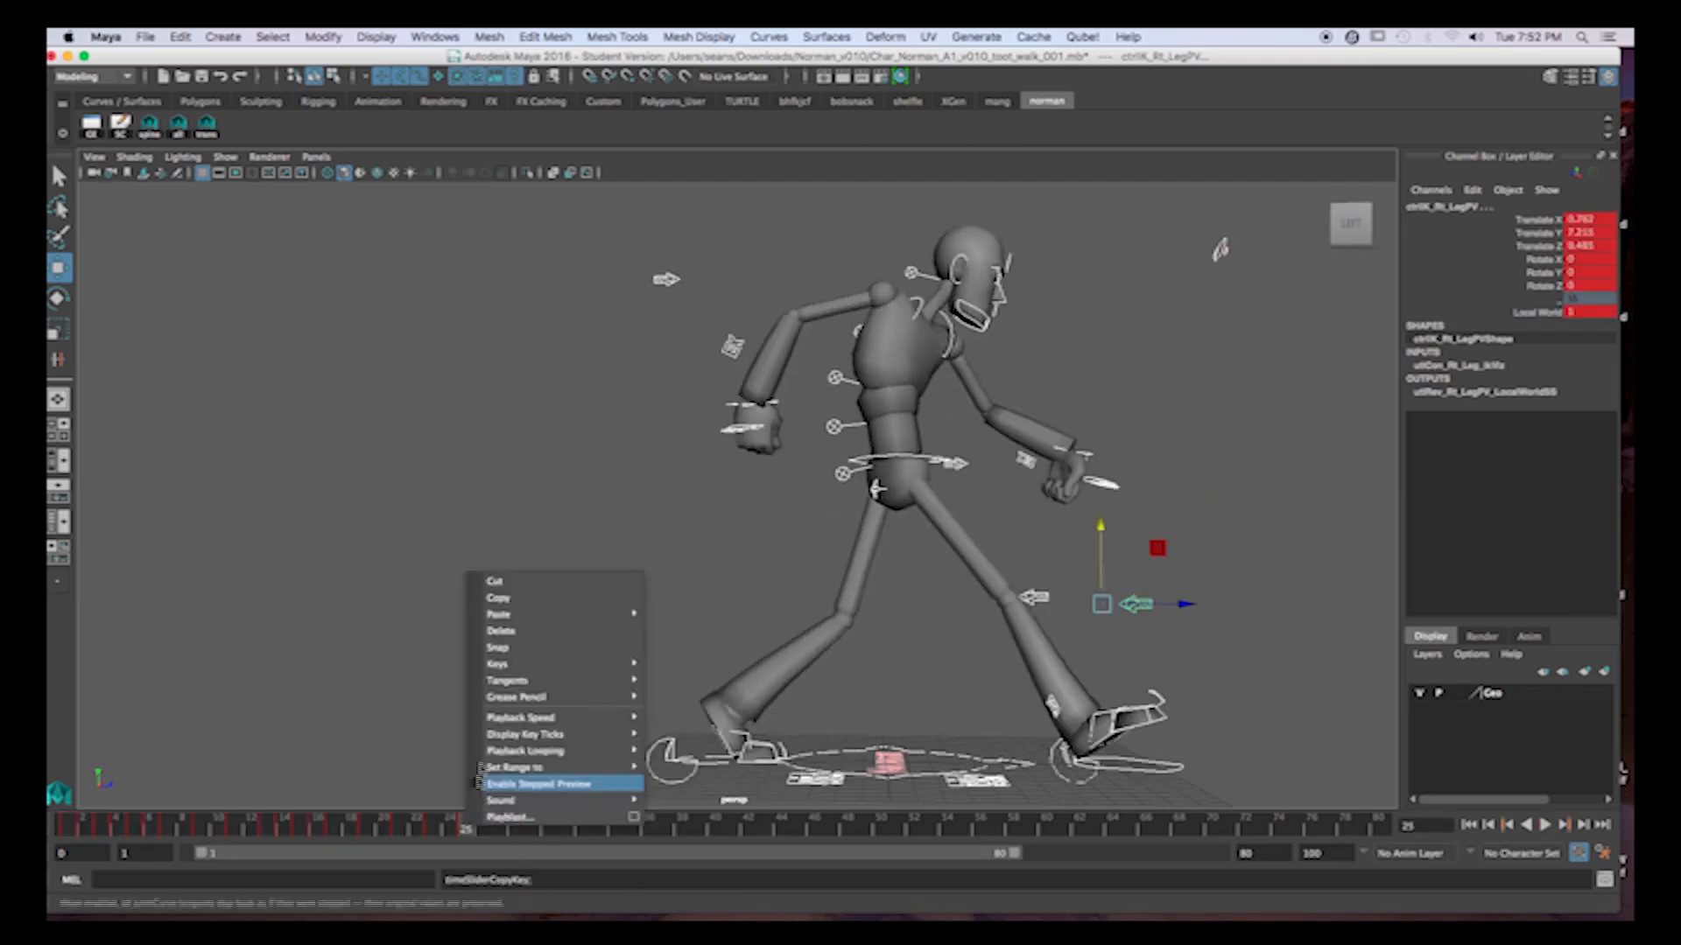
mouse_move(507, 617)
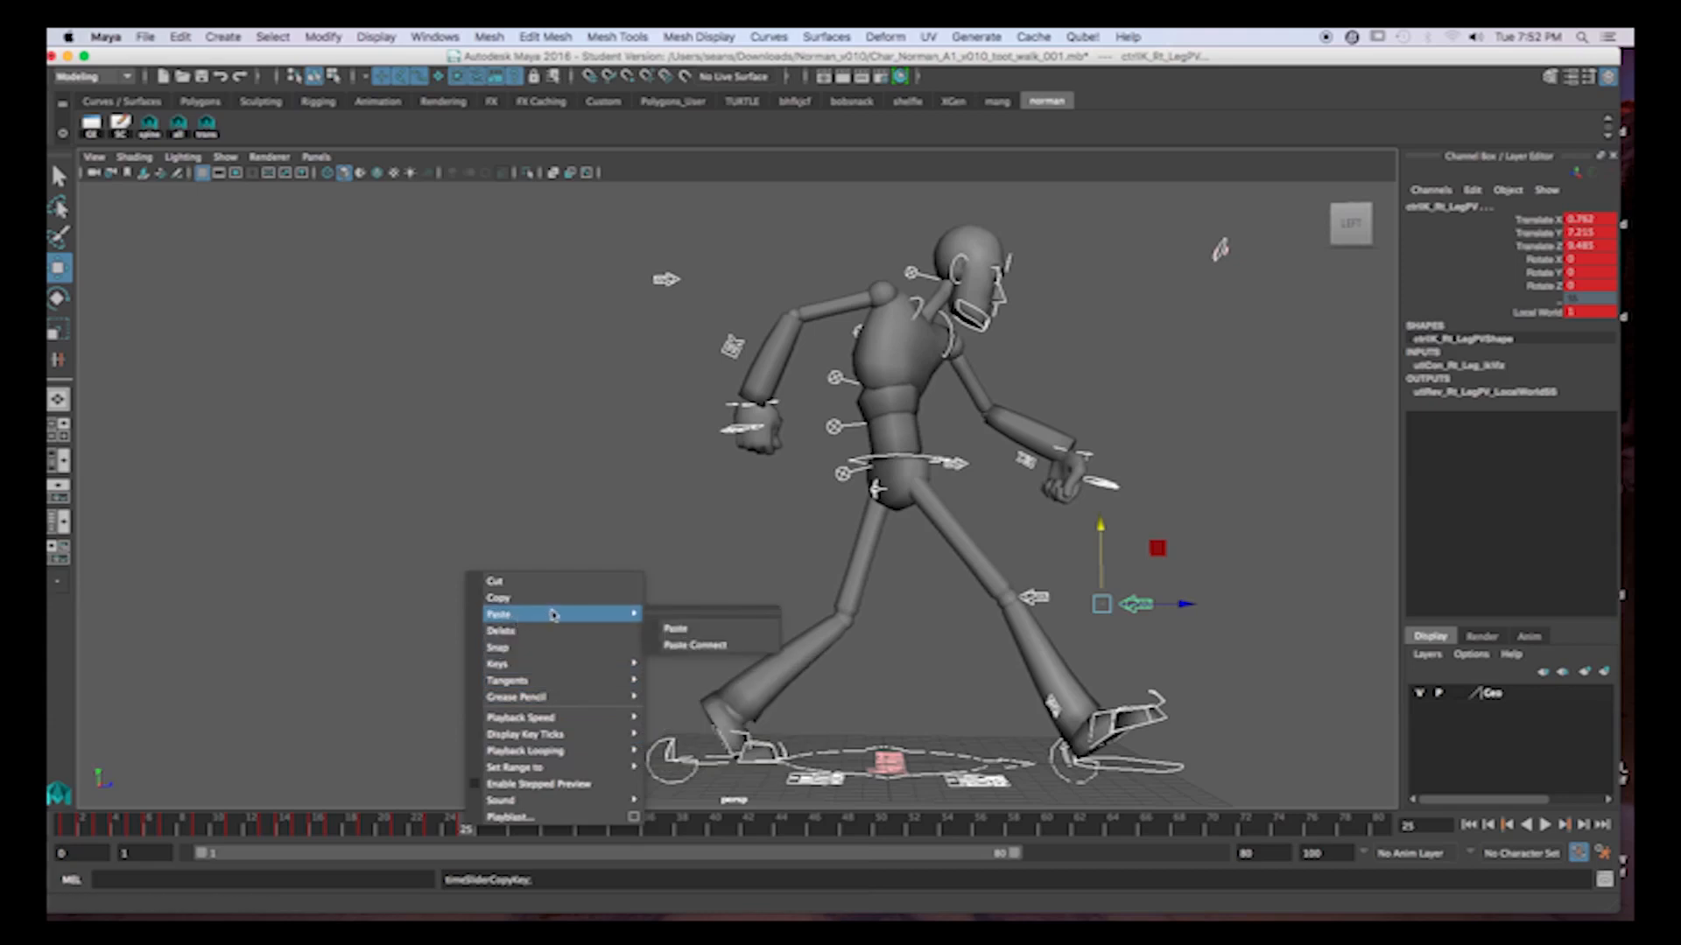
click(687, 628)
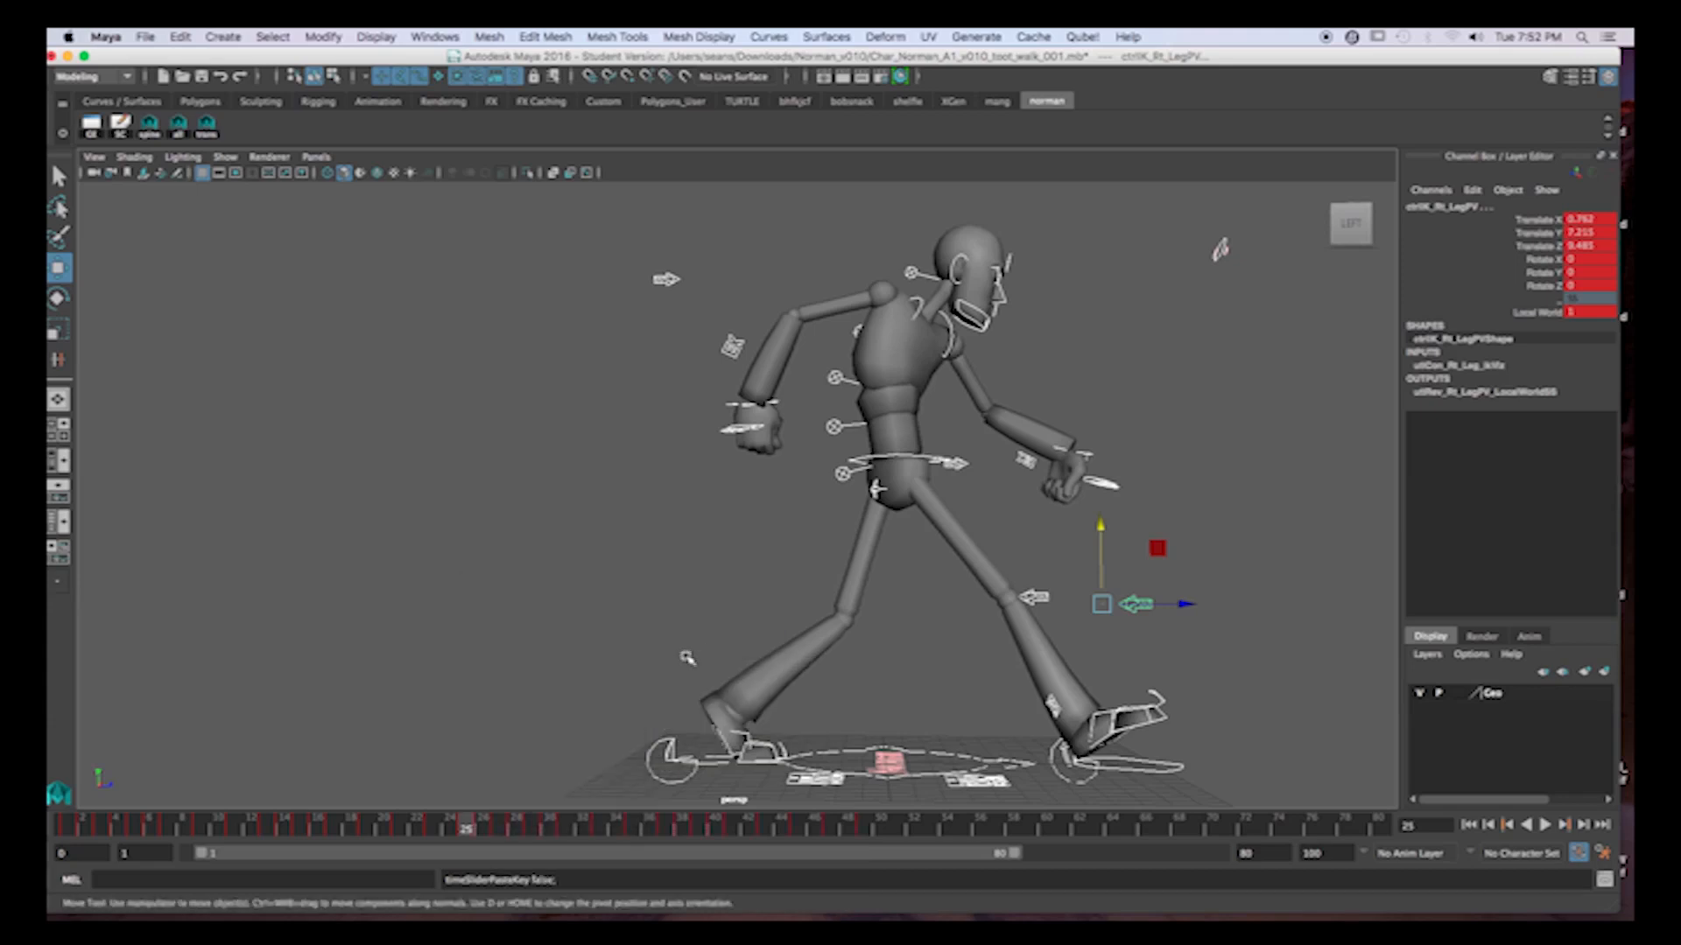
click(862, 827)
right_click(866, 830)
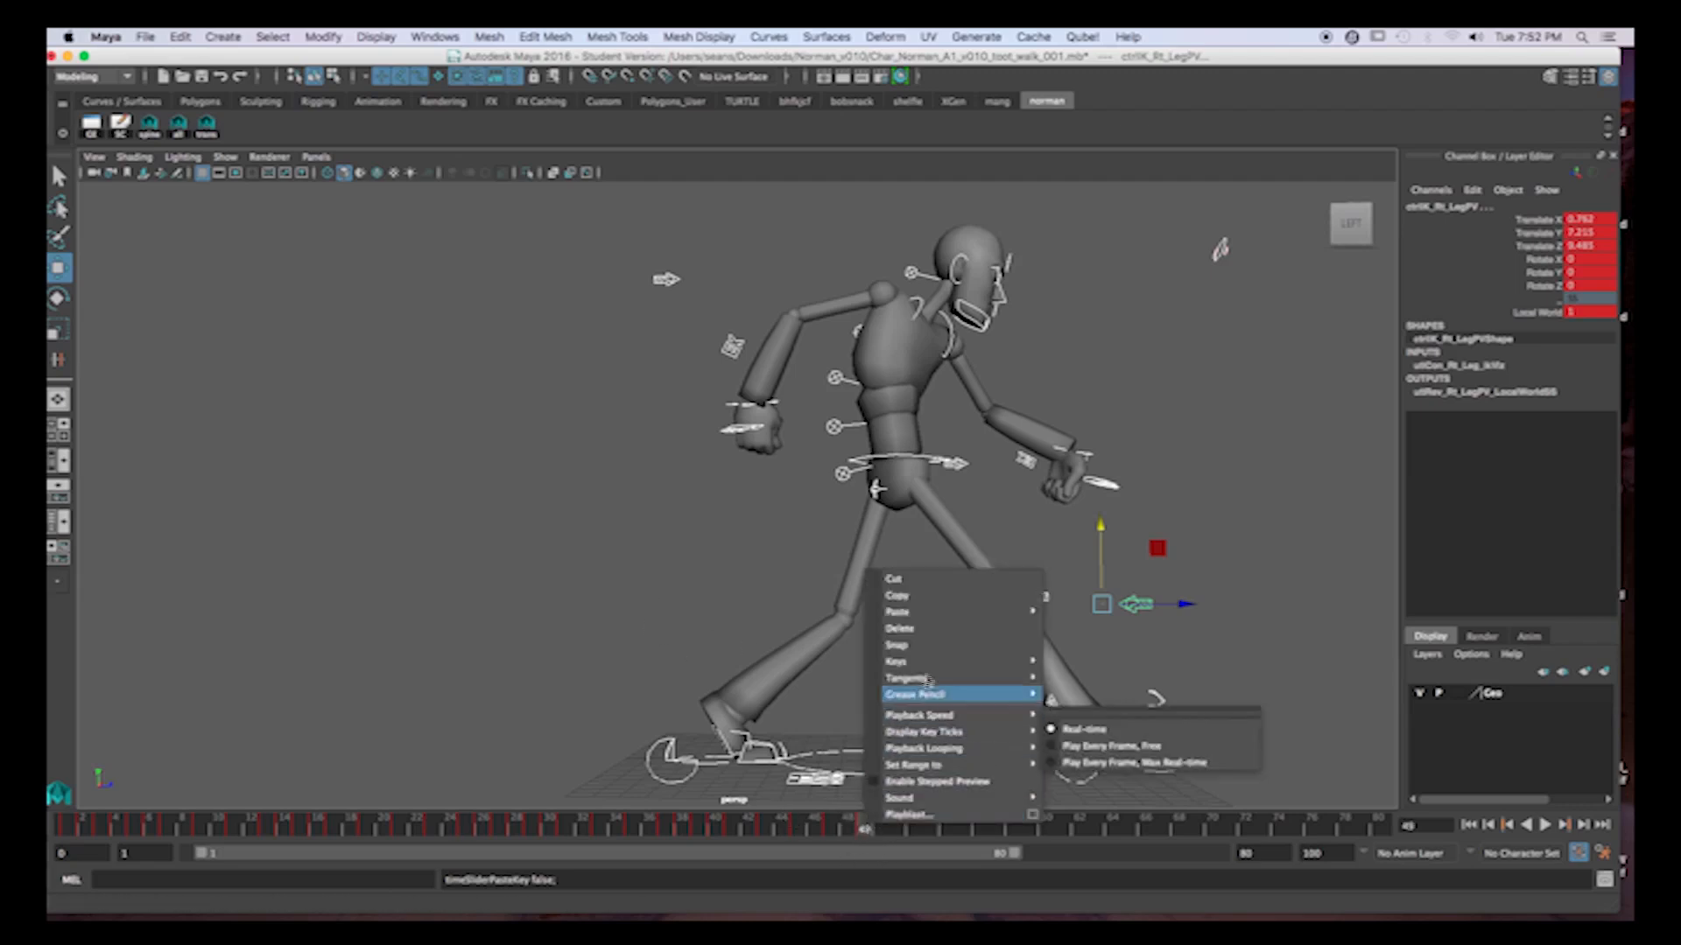
mouse_move(942, 613)
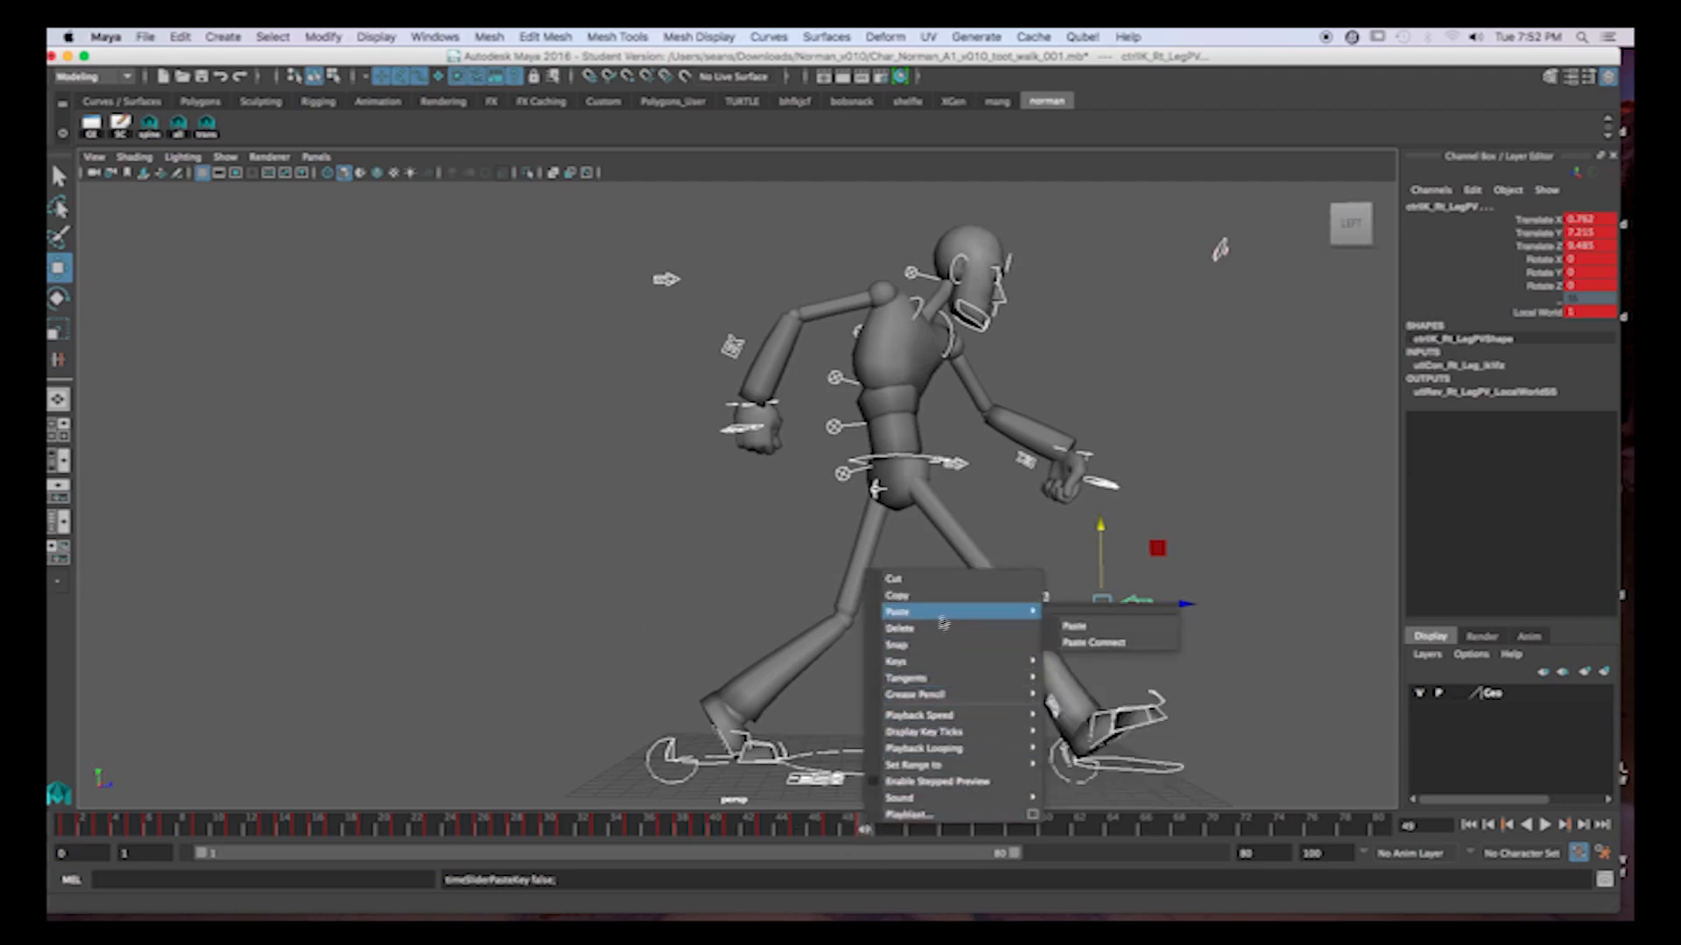
click(1093, 625)
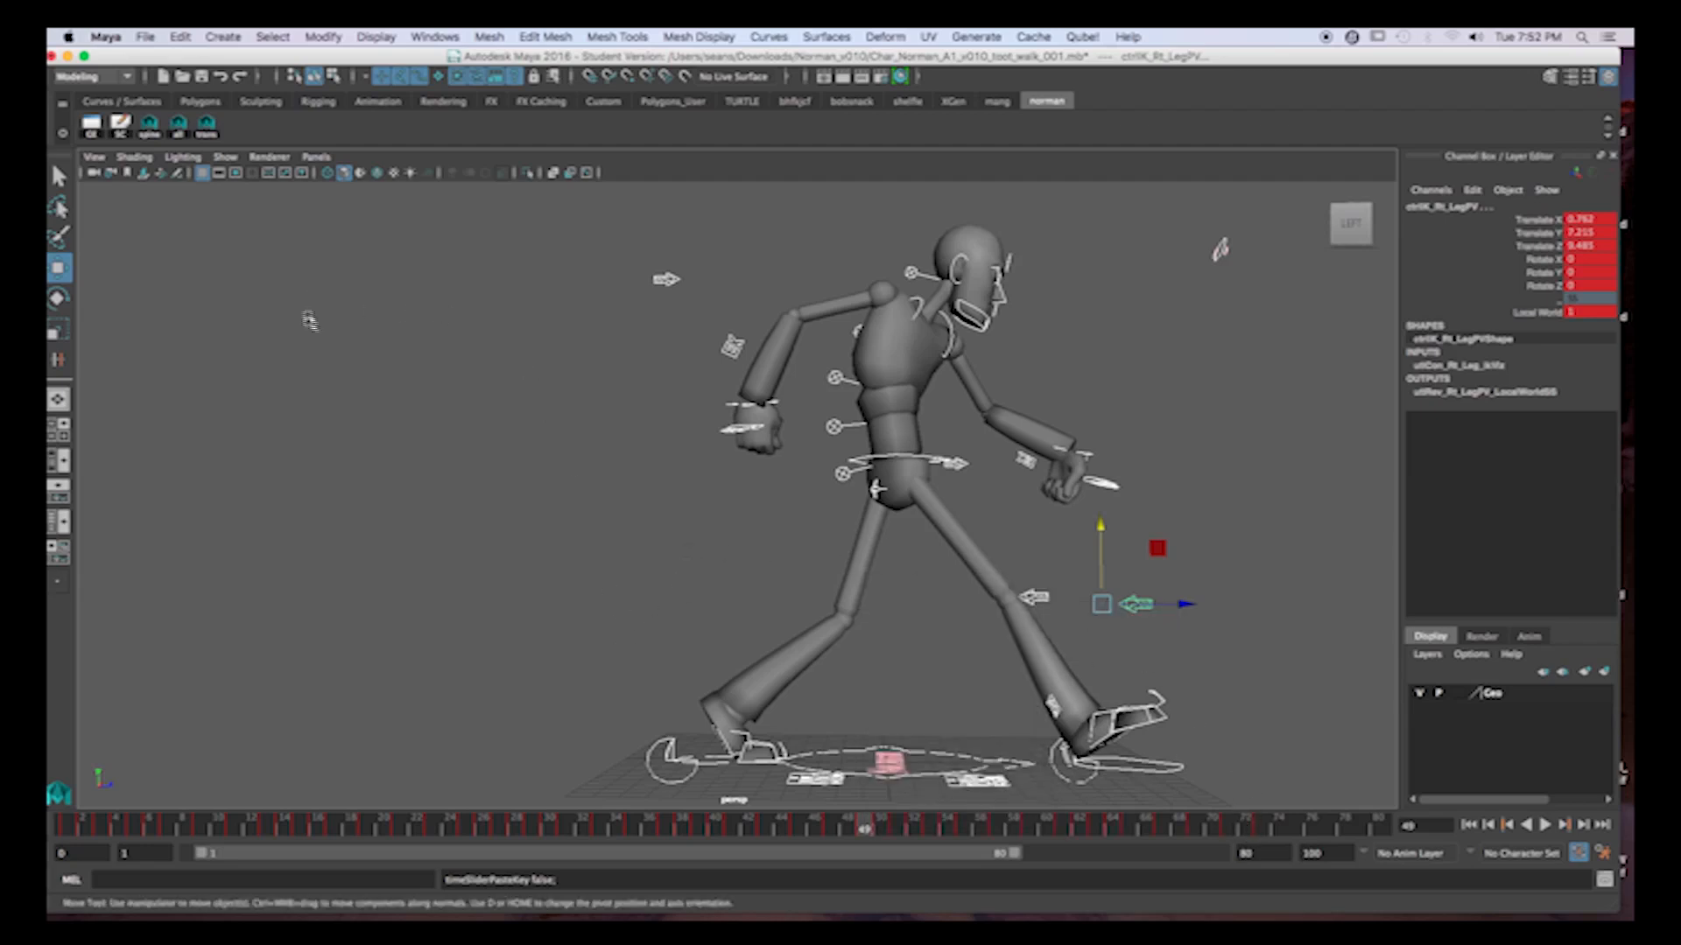
Hide NURBS curves in the viewport and reselect all of the character's controls.
click(226, 157)
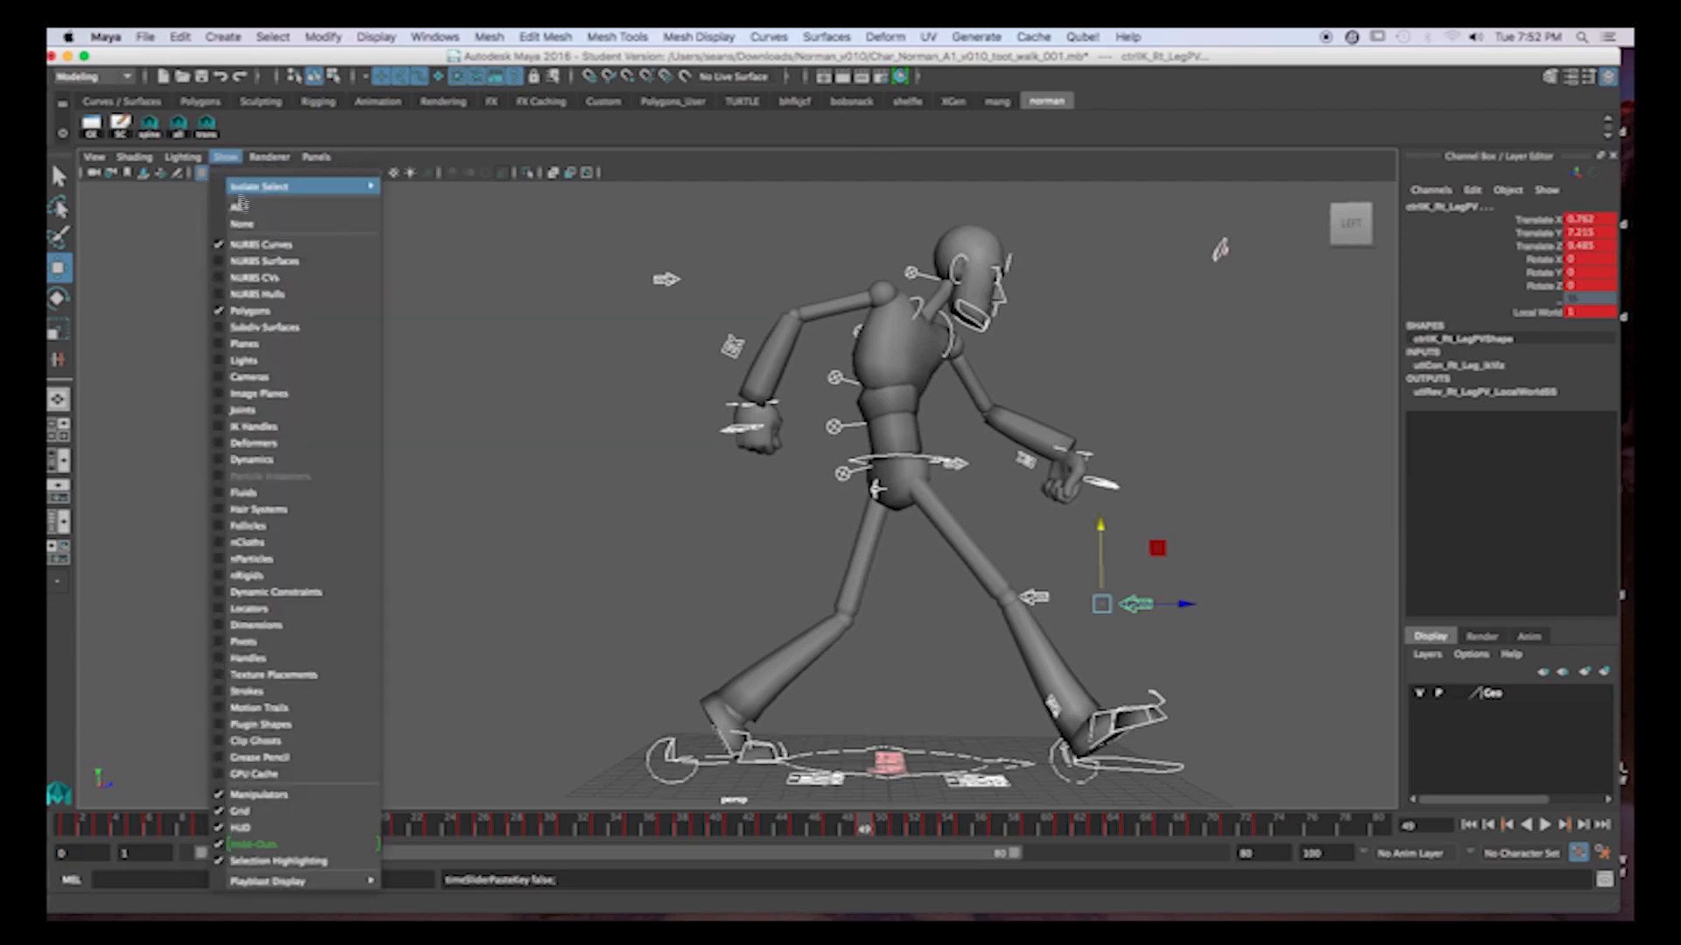
click(222, 248)
click(348, 393)
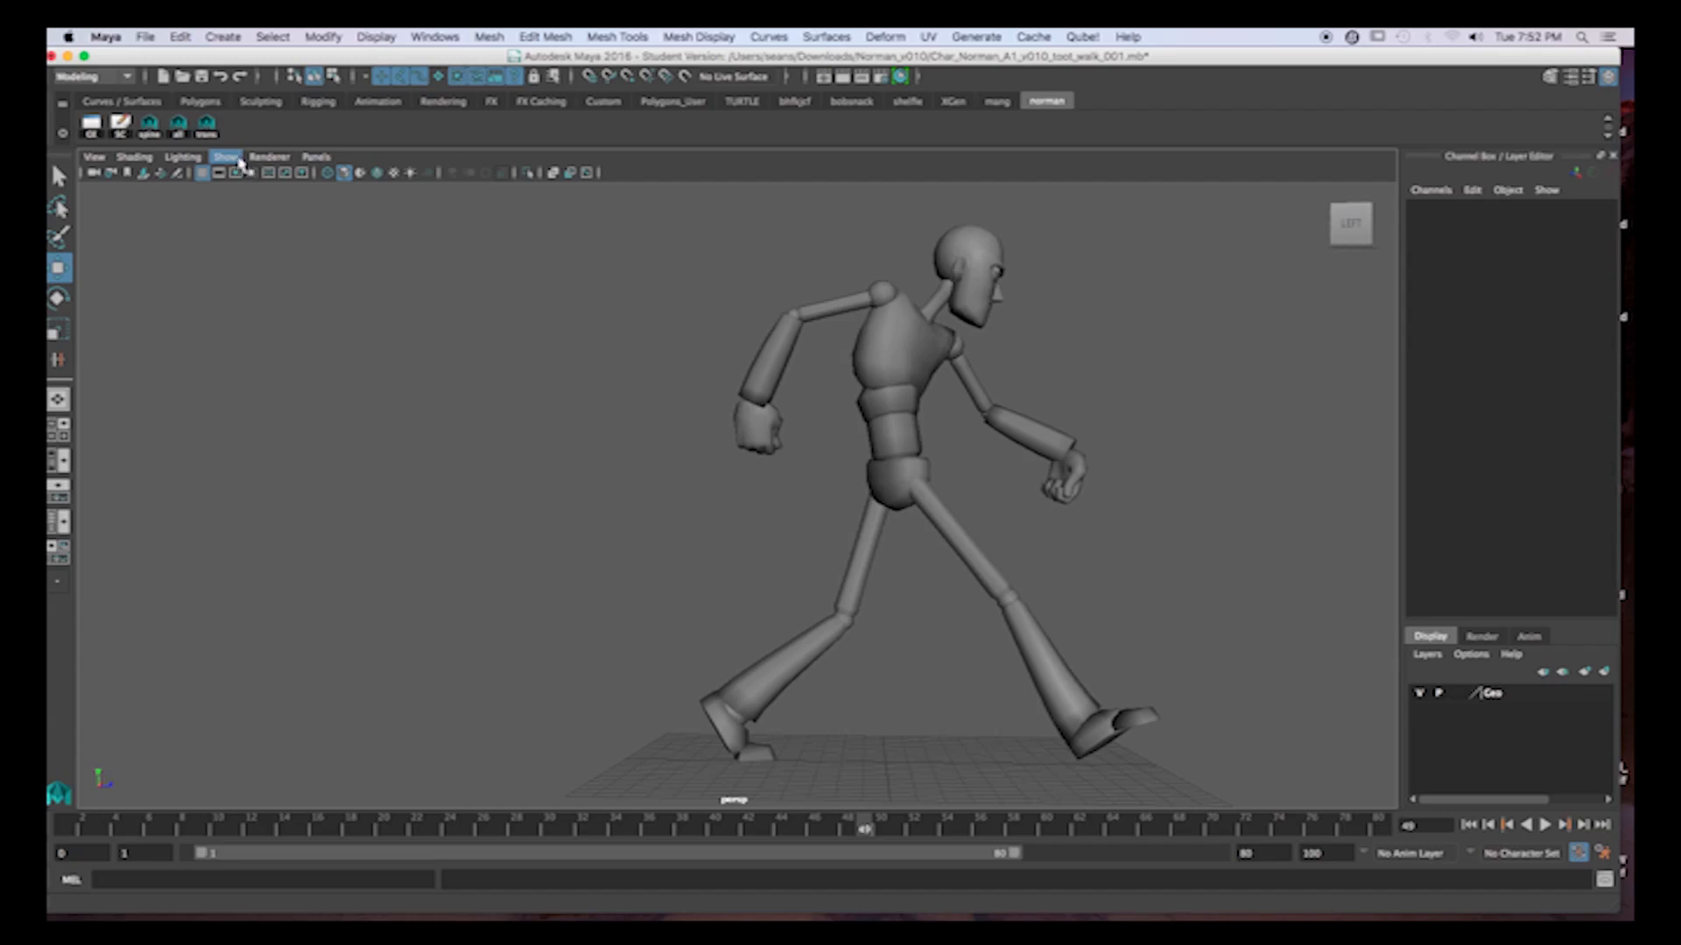
click(180, 129)
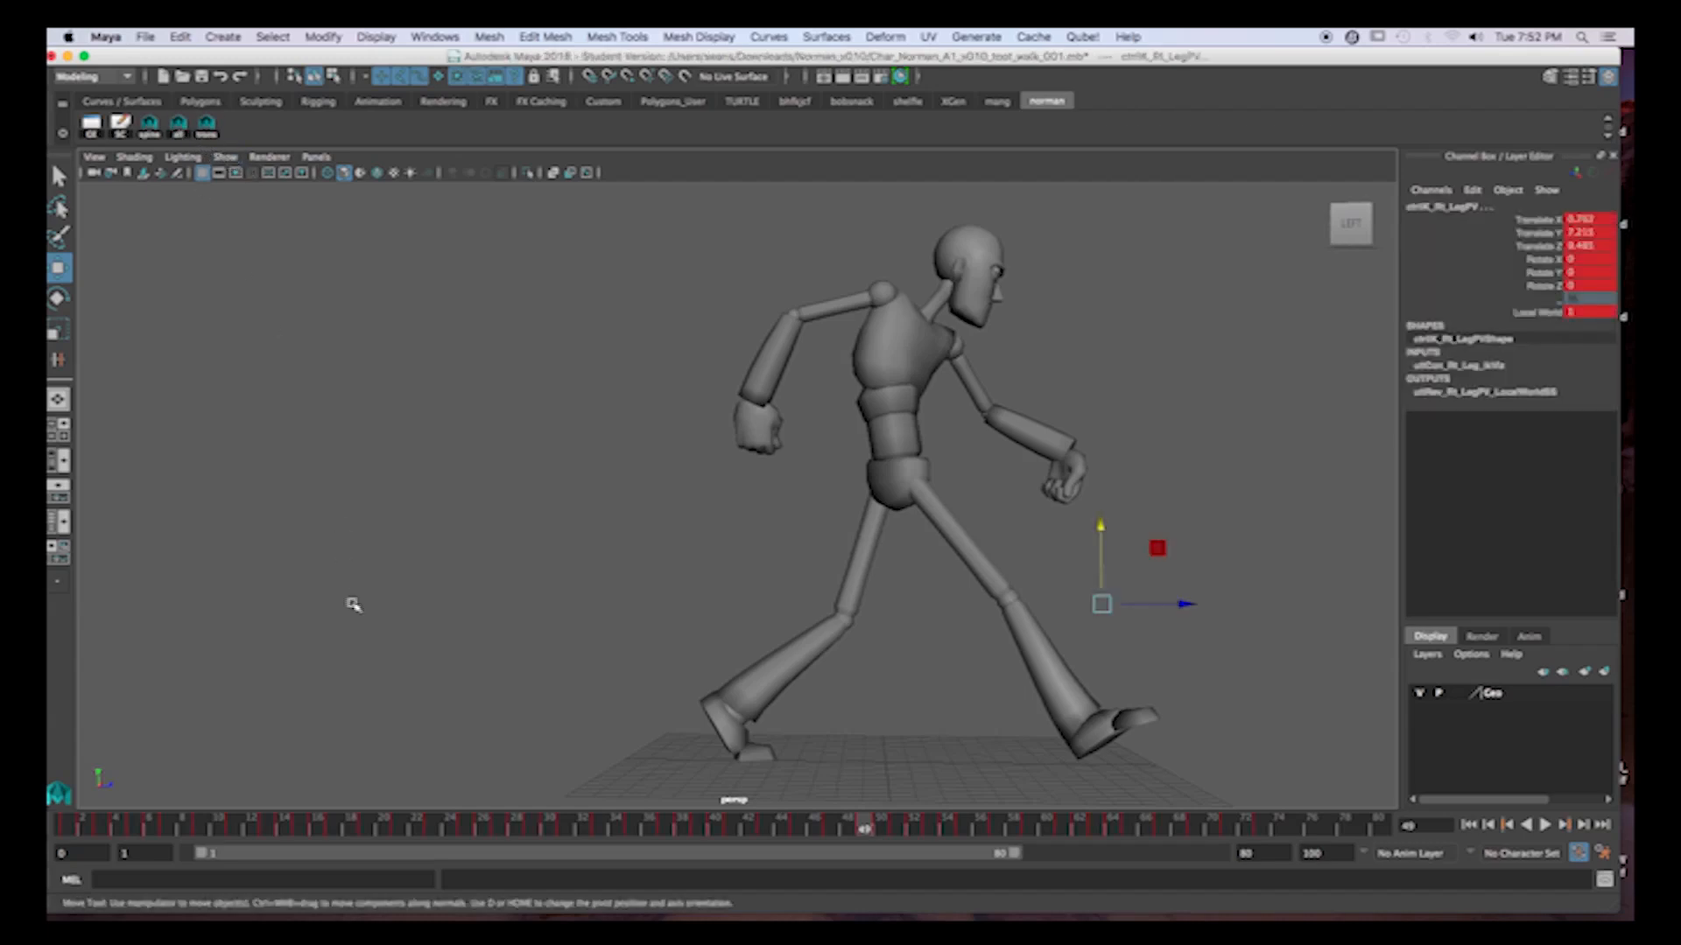
Playblast the repeated walk over frames 1 to 72.
click(1247, 827)
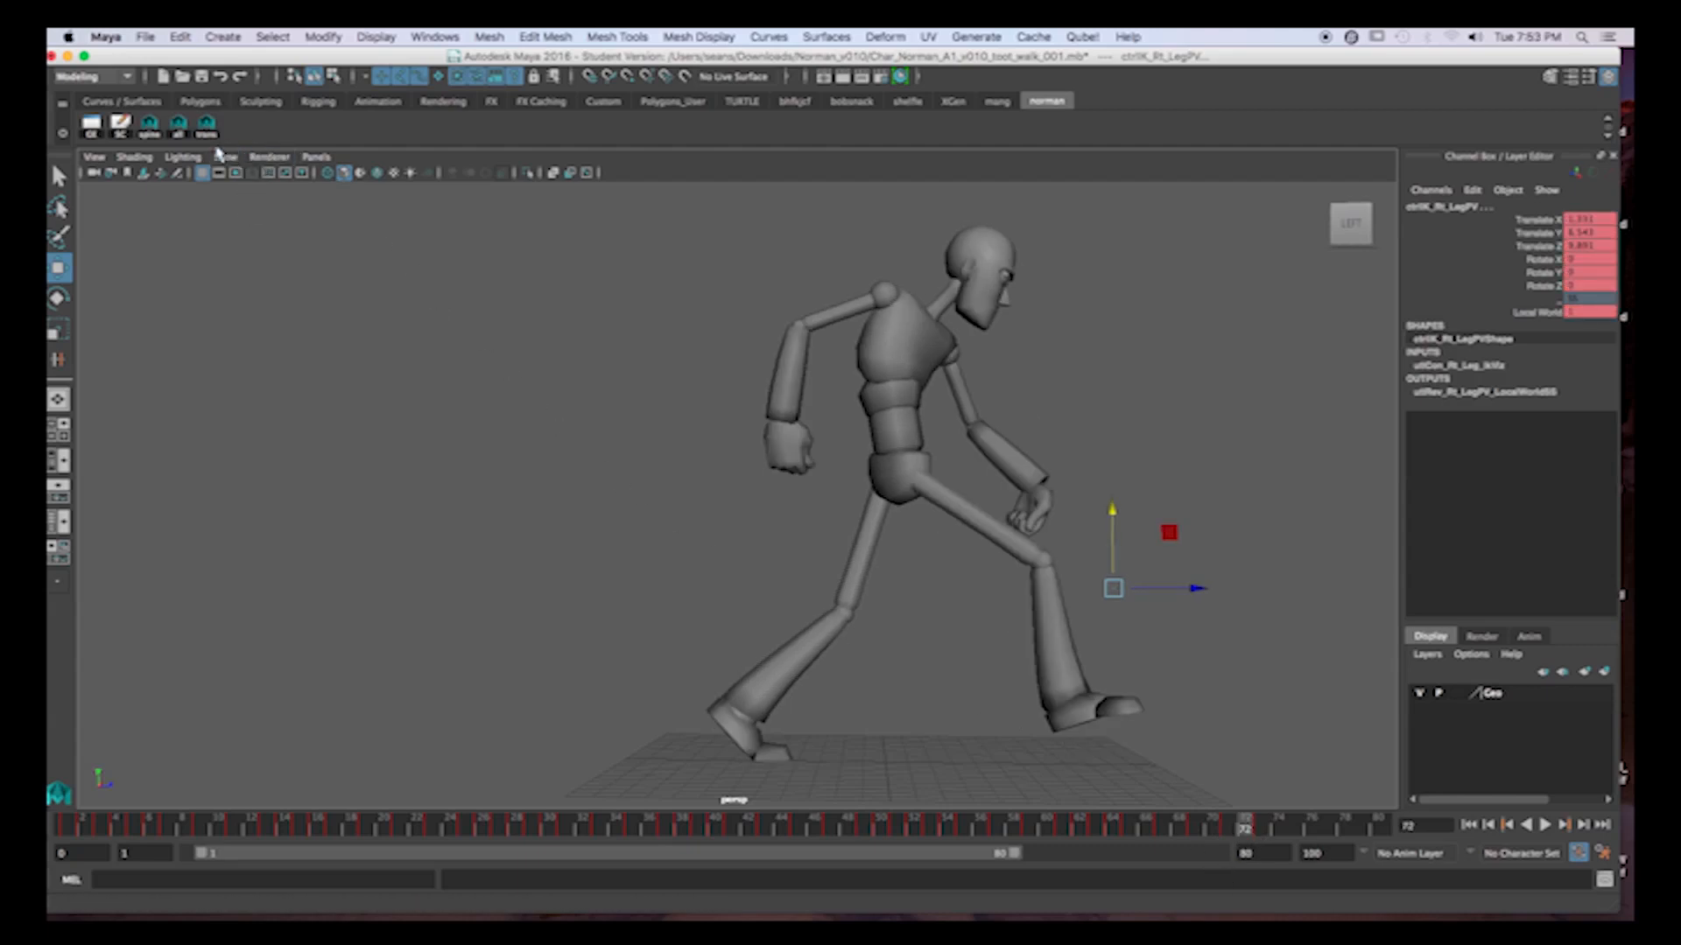
click(230, 157)
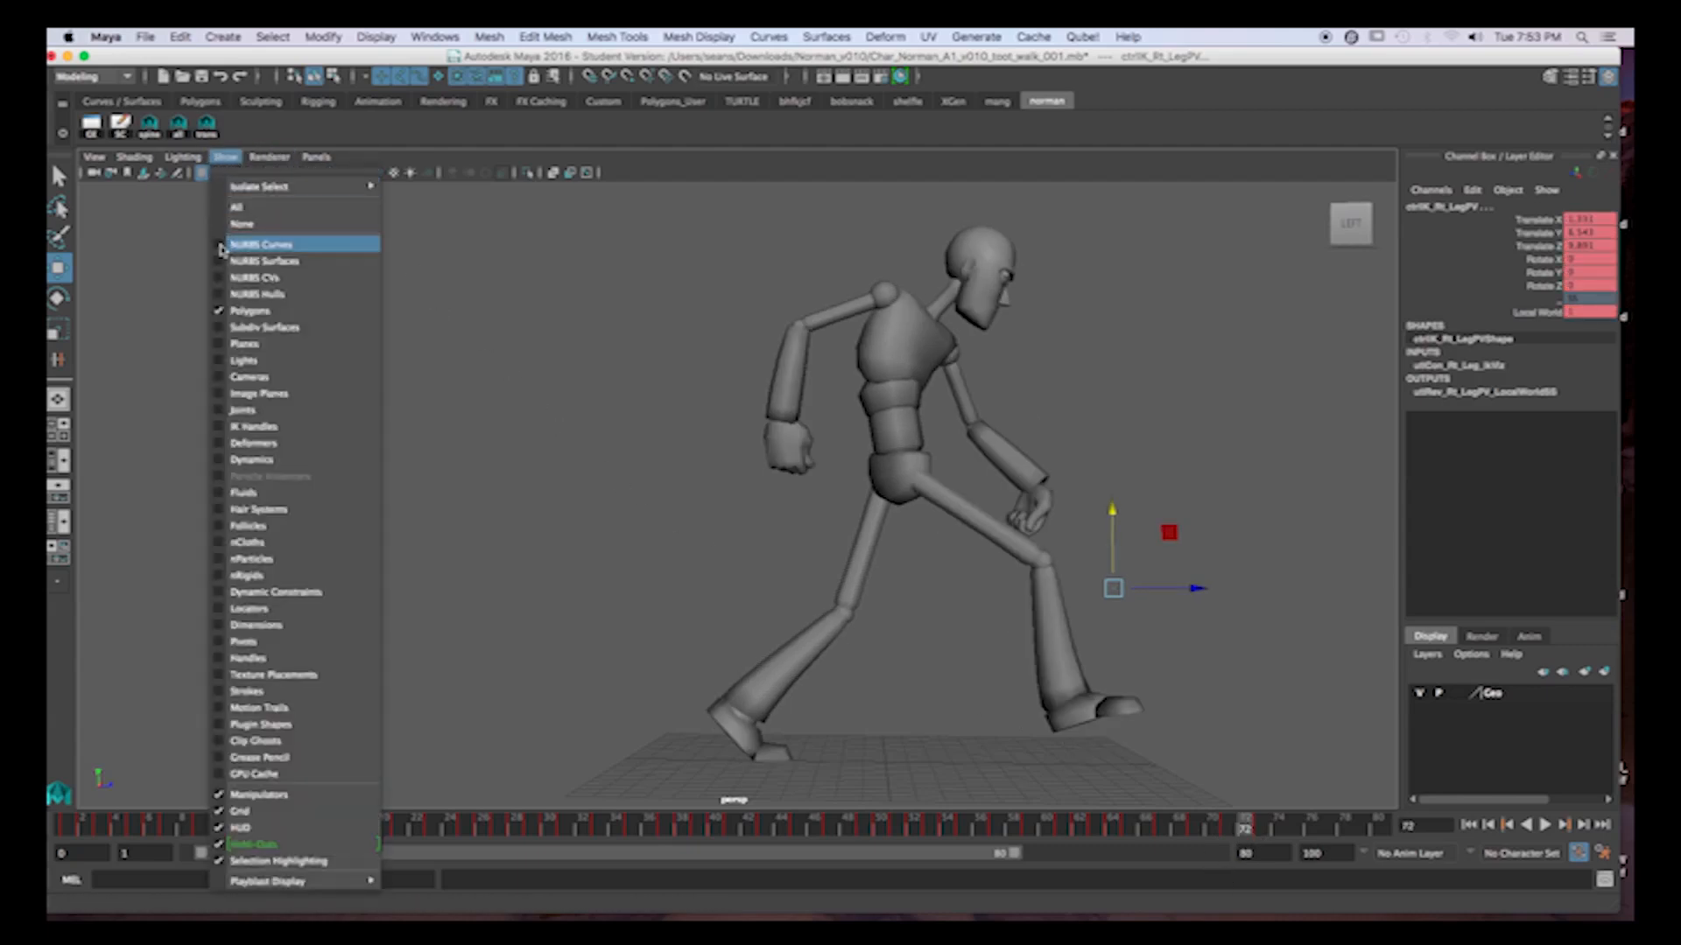
click(466, 258)
shift+drag(79, 833, 1249, 841)
right_click(1234, 827)
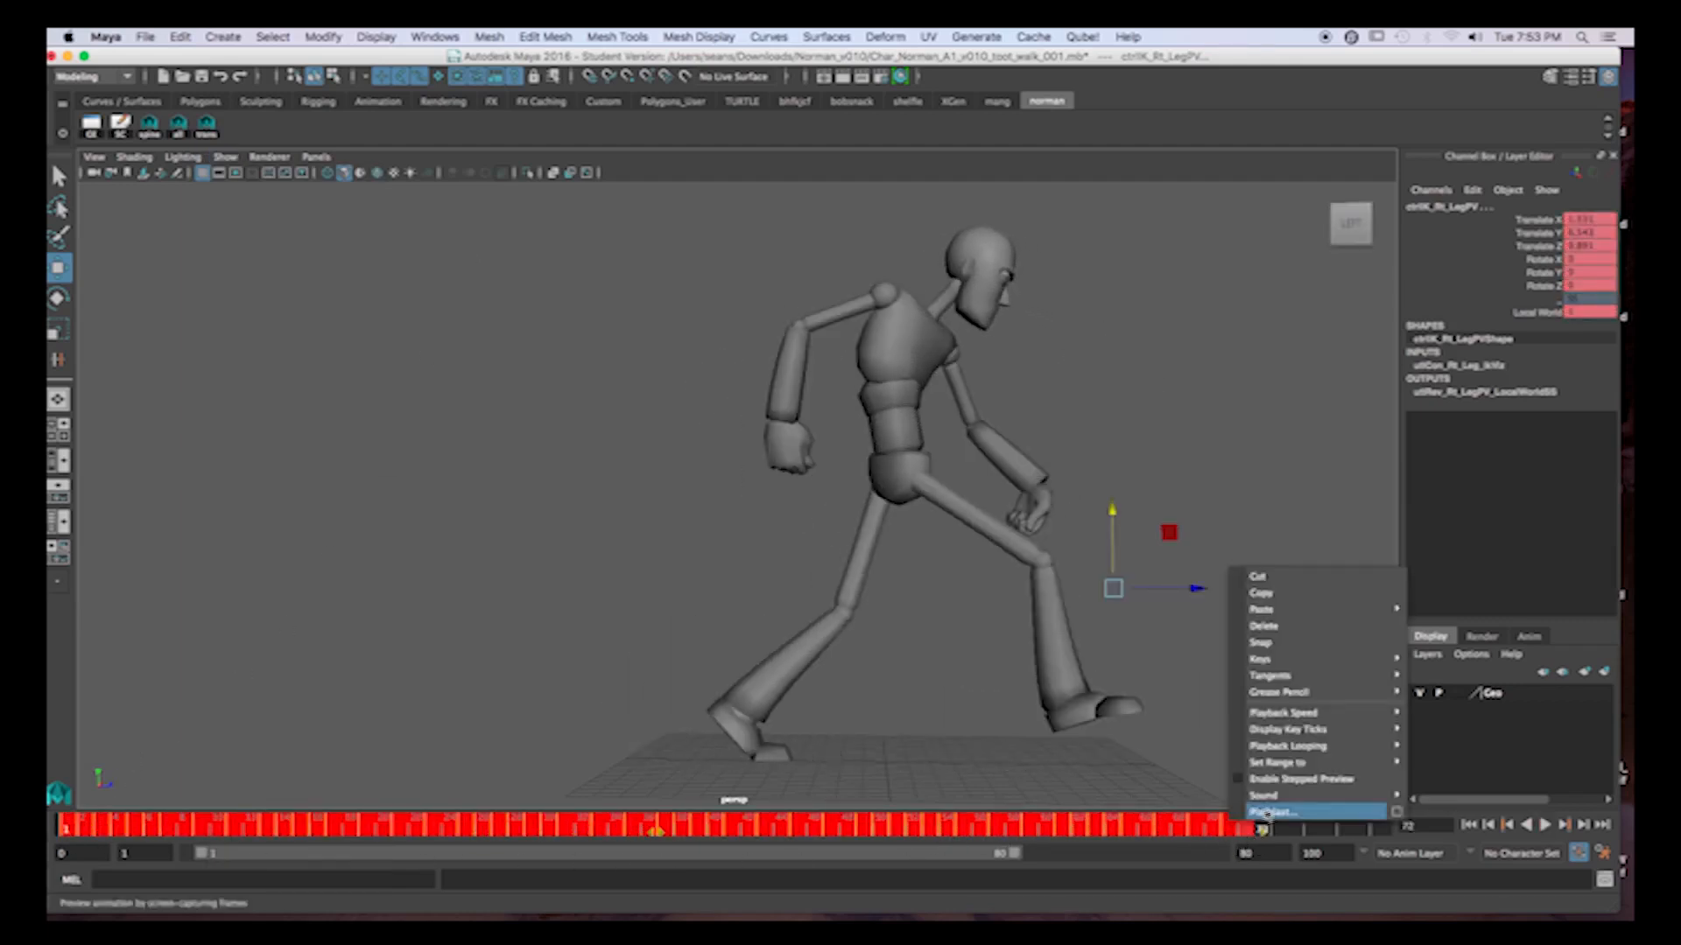
click(1267, 813)
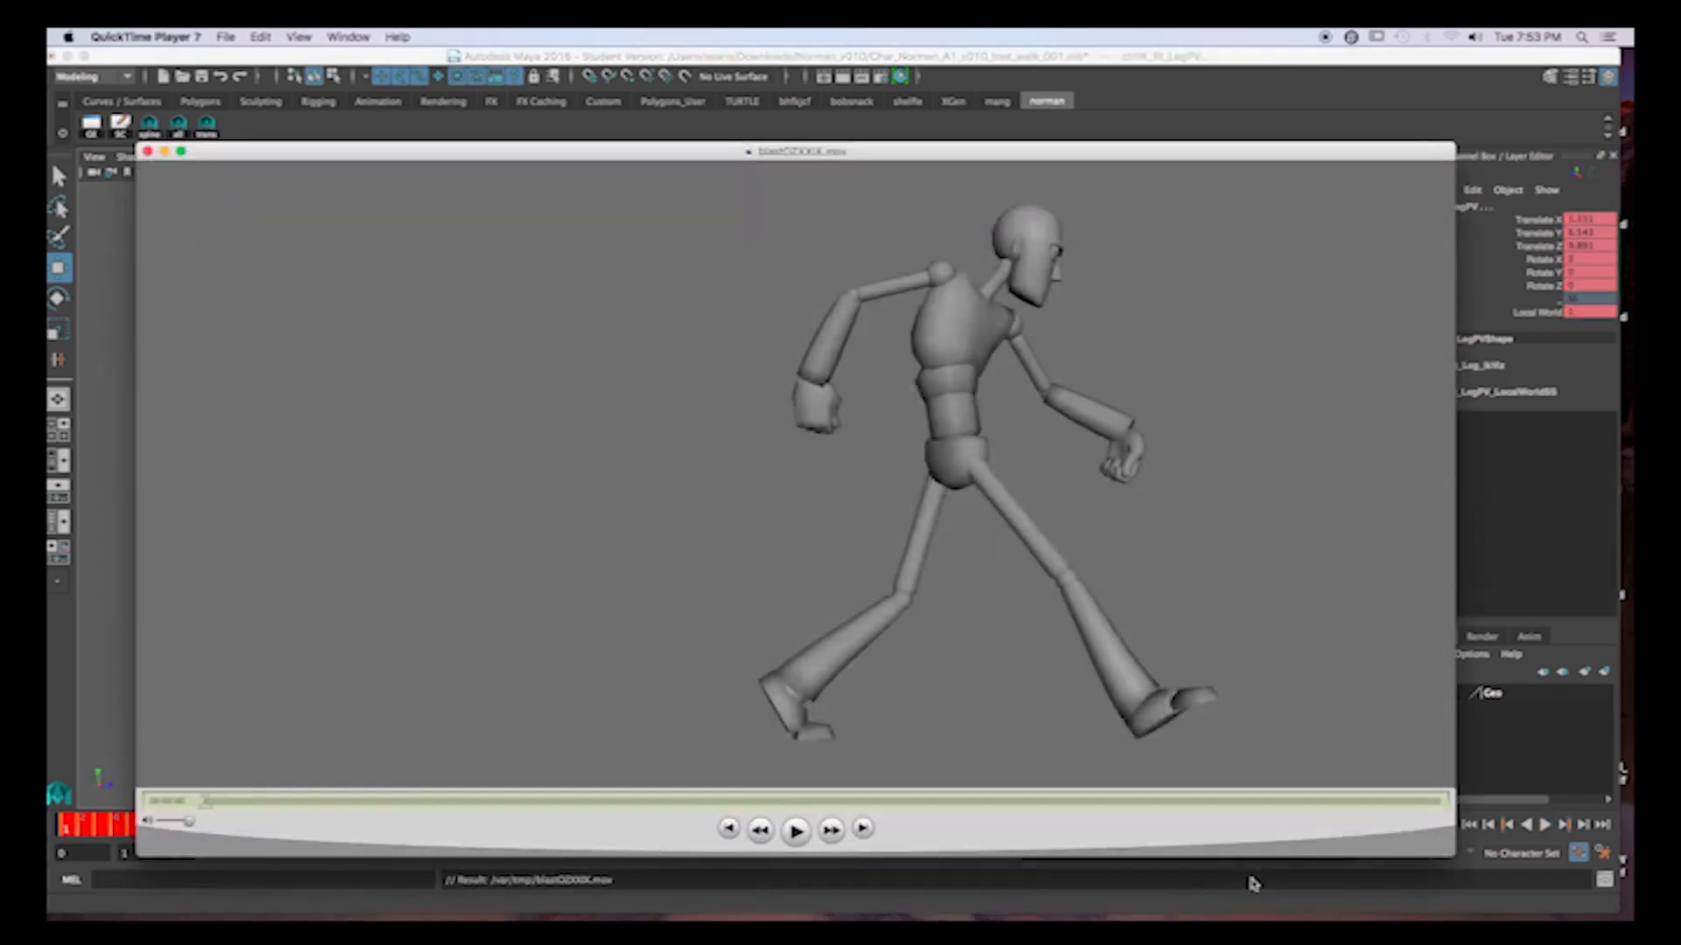
Play and scrub through the playblast in QuickTime Player to check the repeated cycles, and close the clip.
click(796, 831)
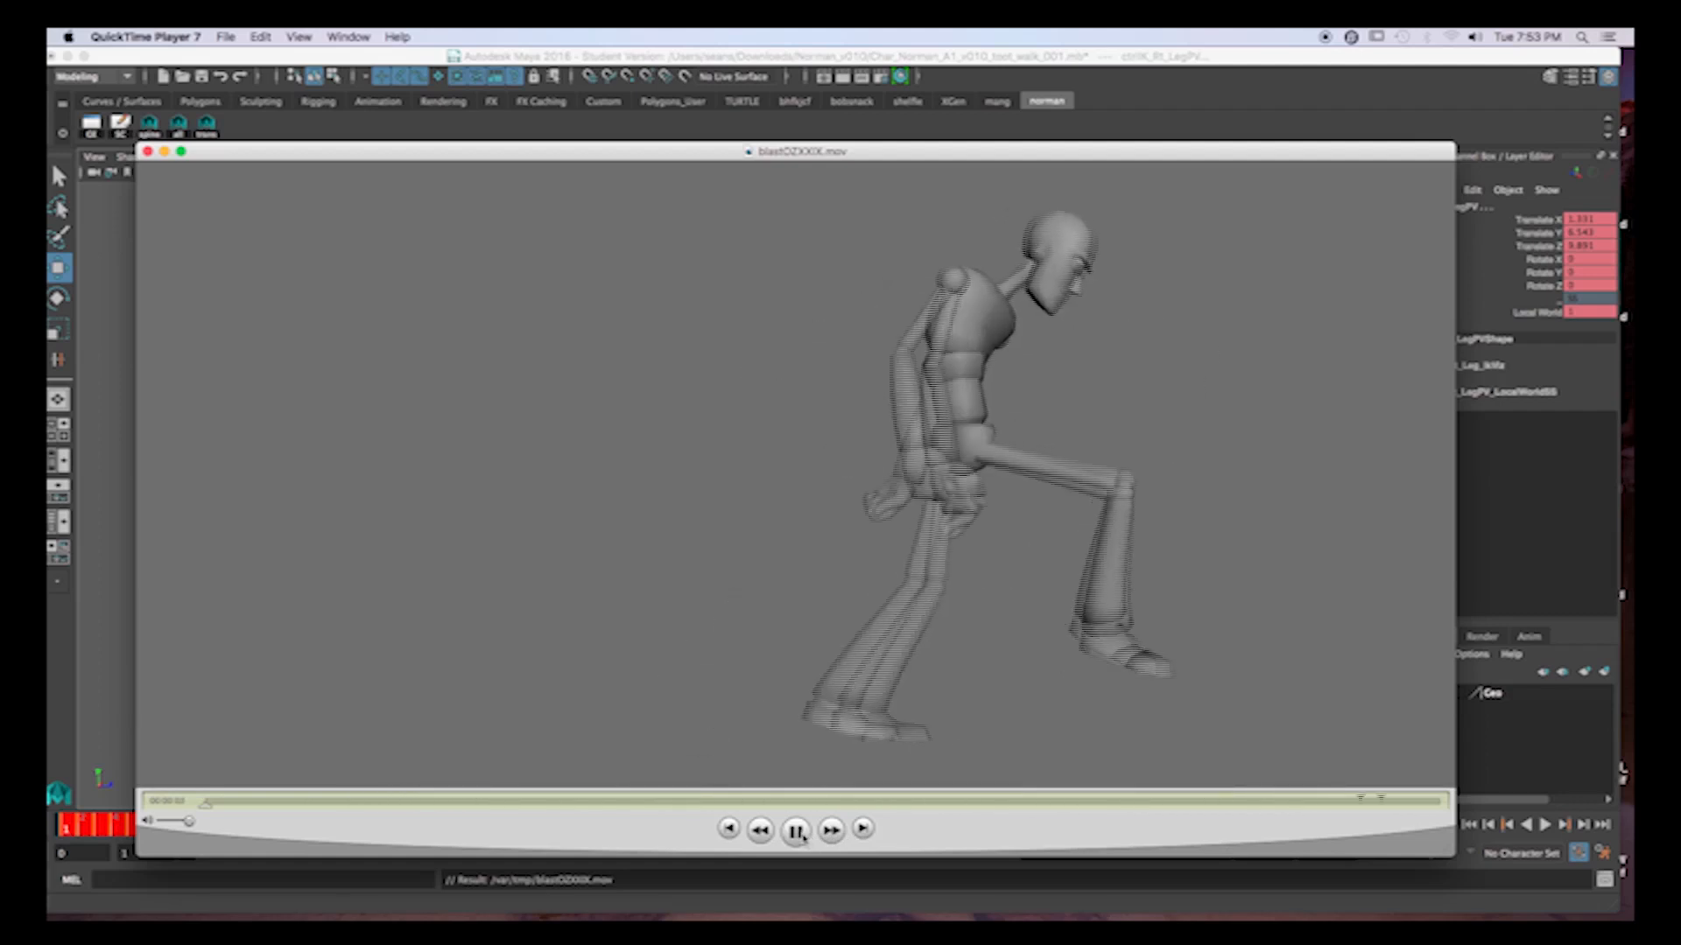
click(799, 831)
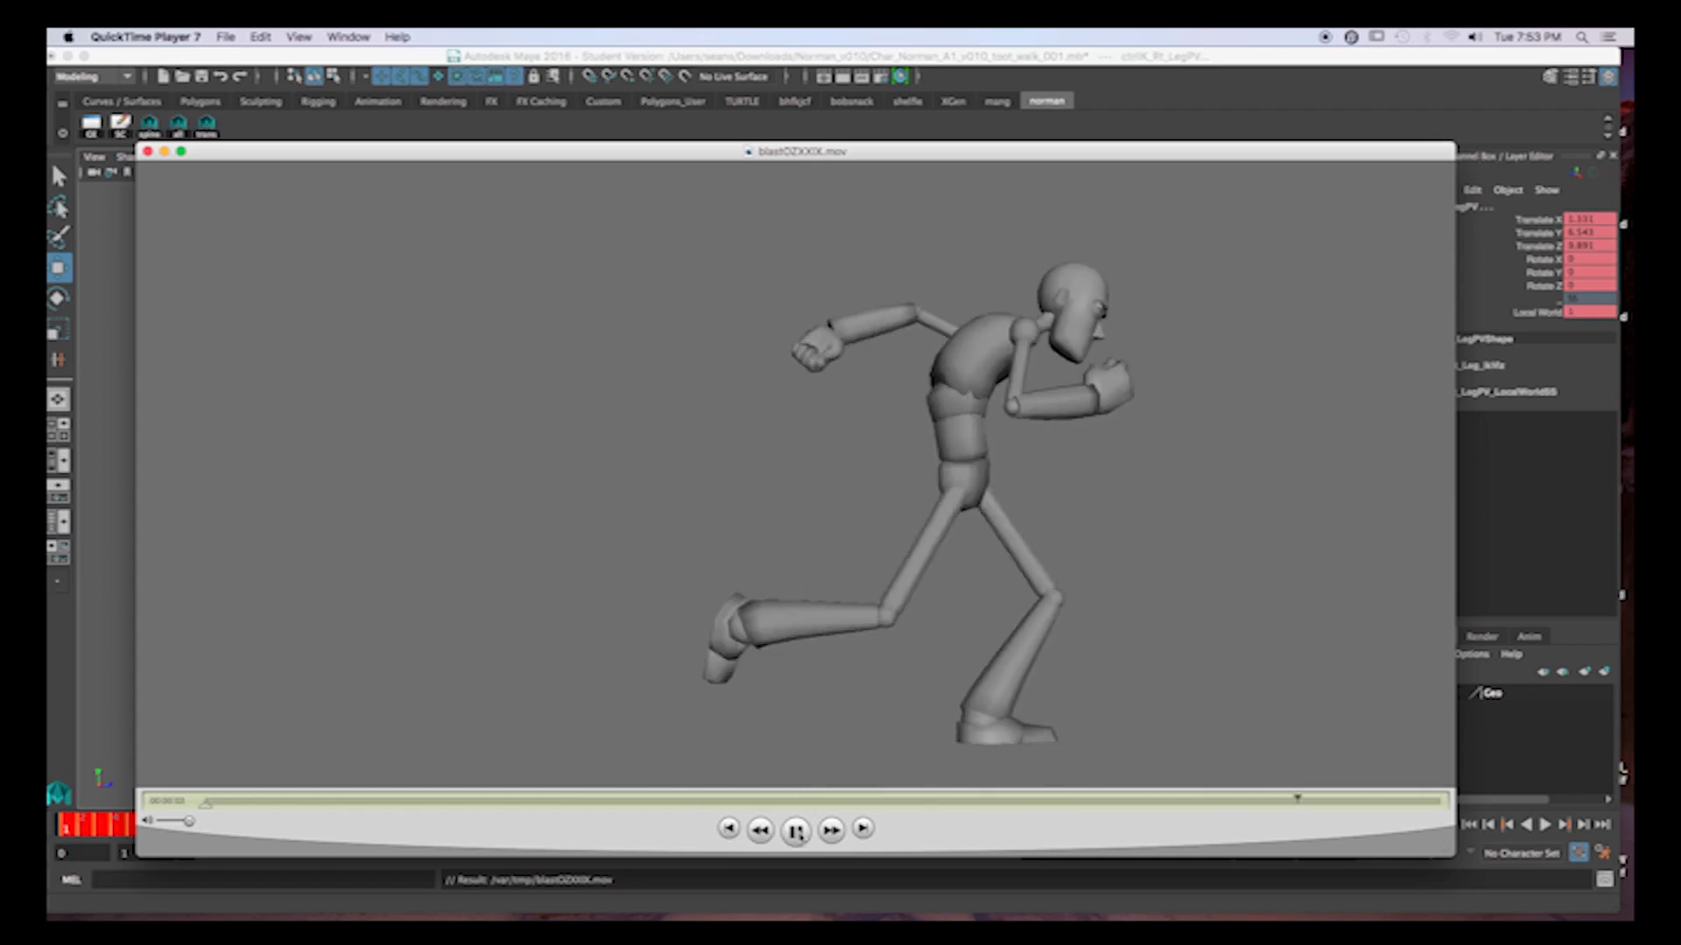
key(space)
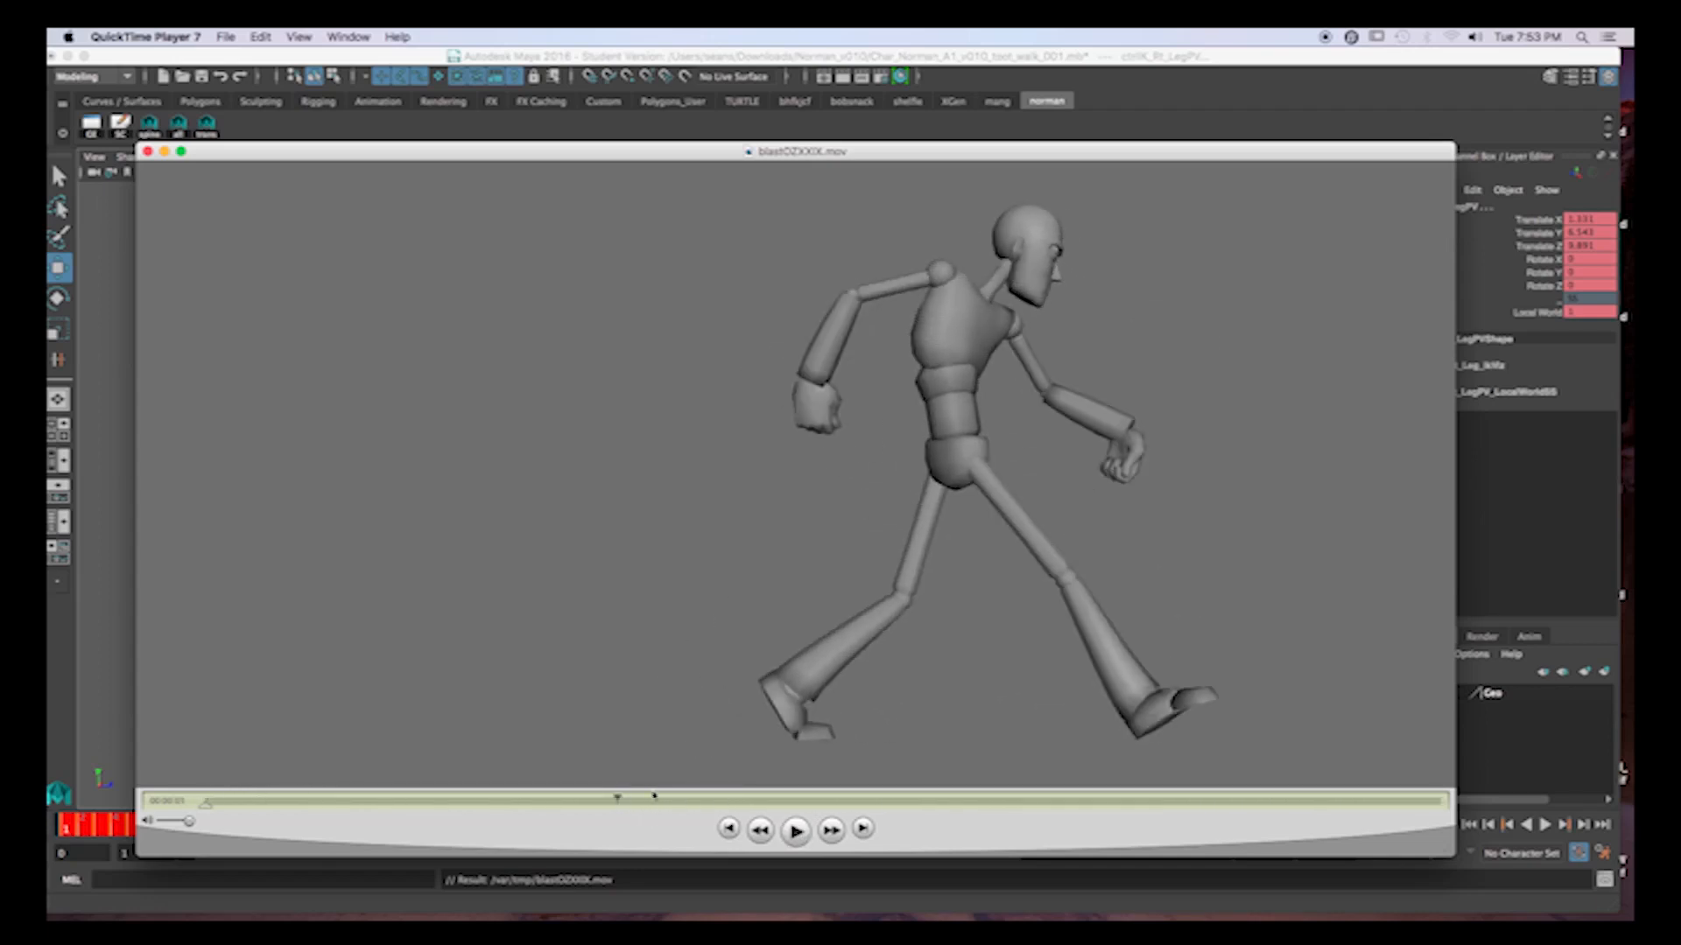
drag(618, 802, 714, 834)
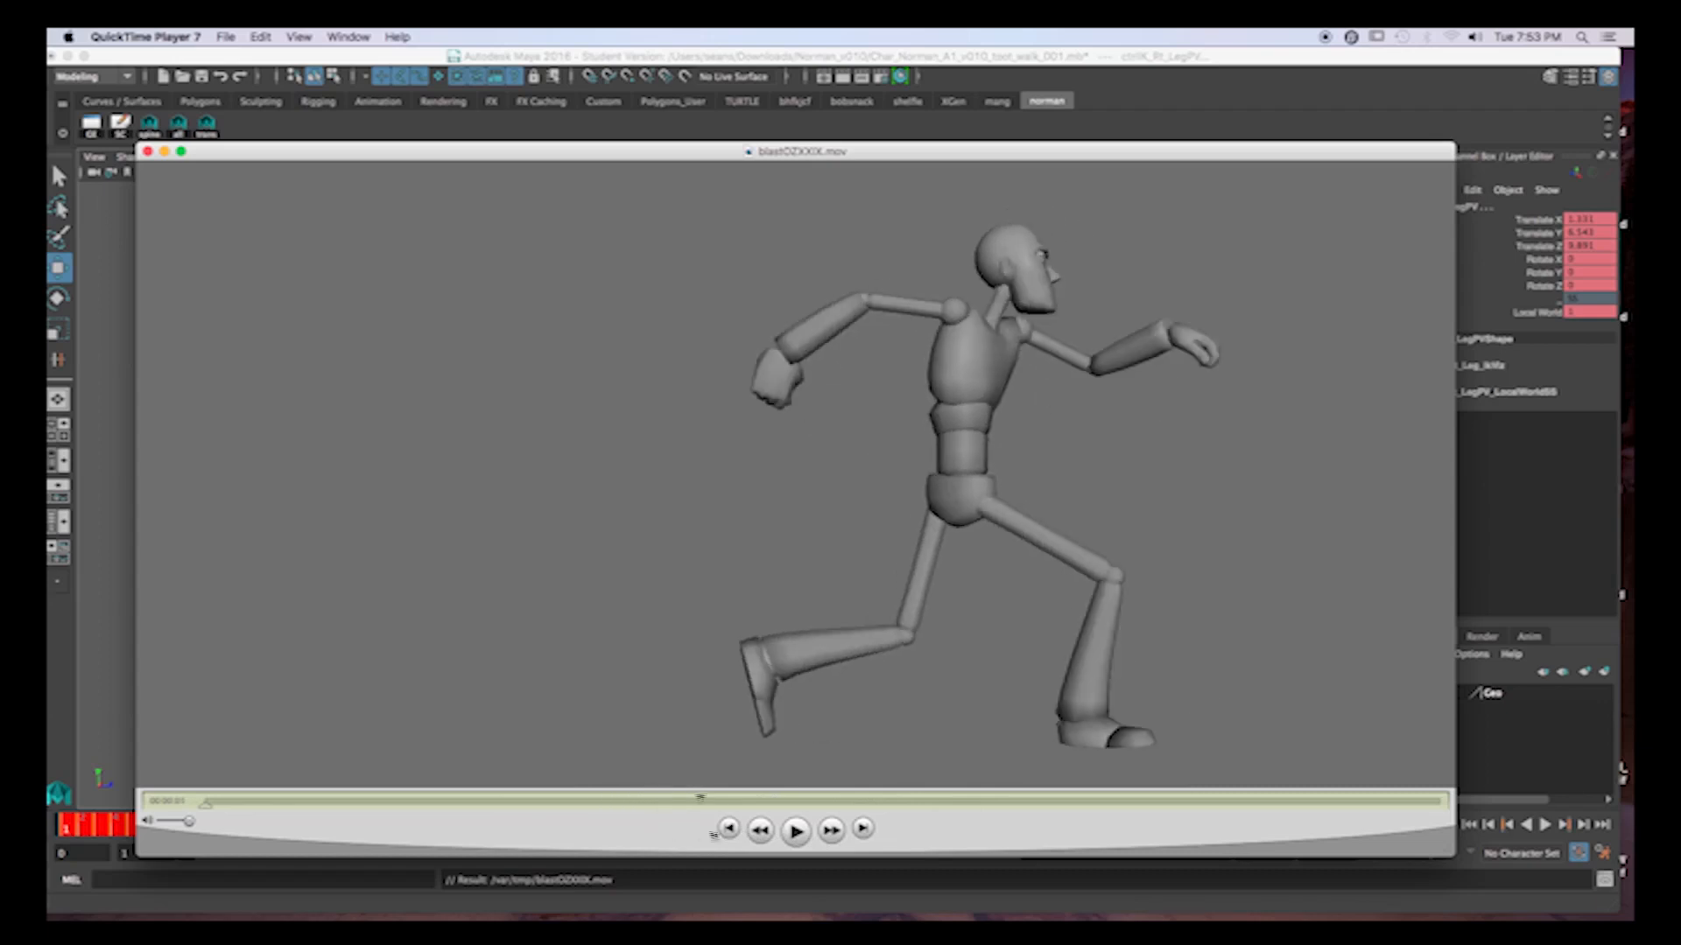
drag(839, 847, 49, 777)
click(796, 832)
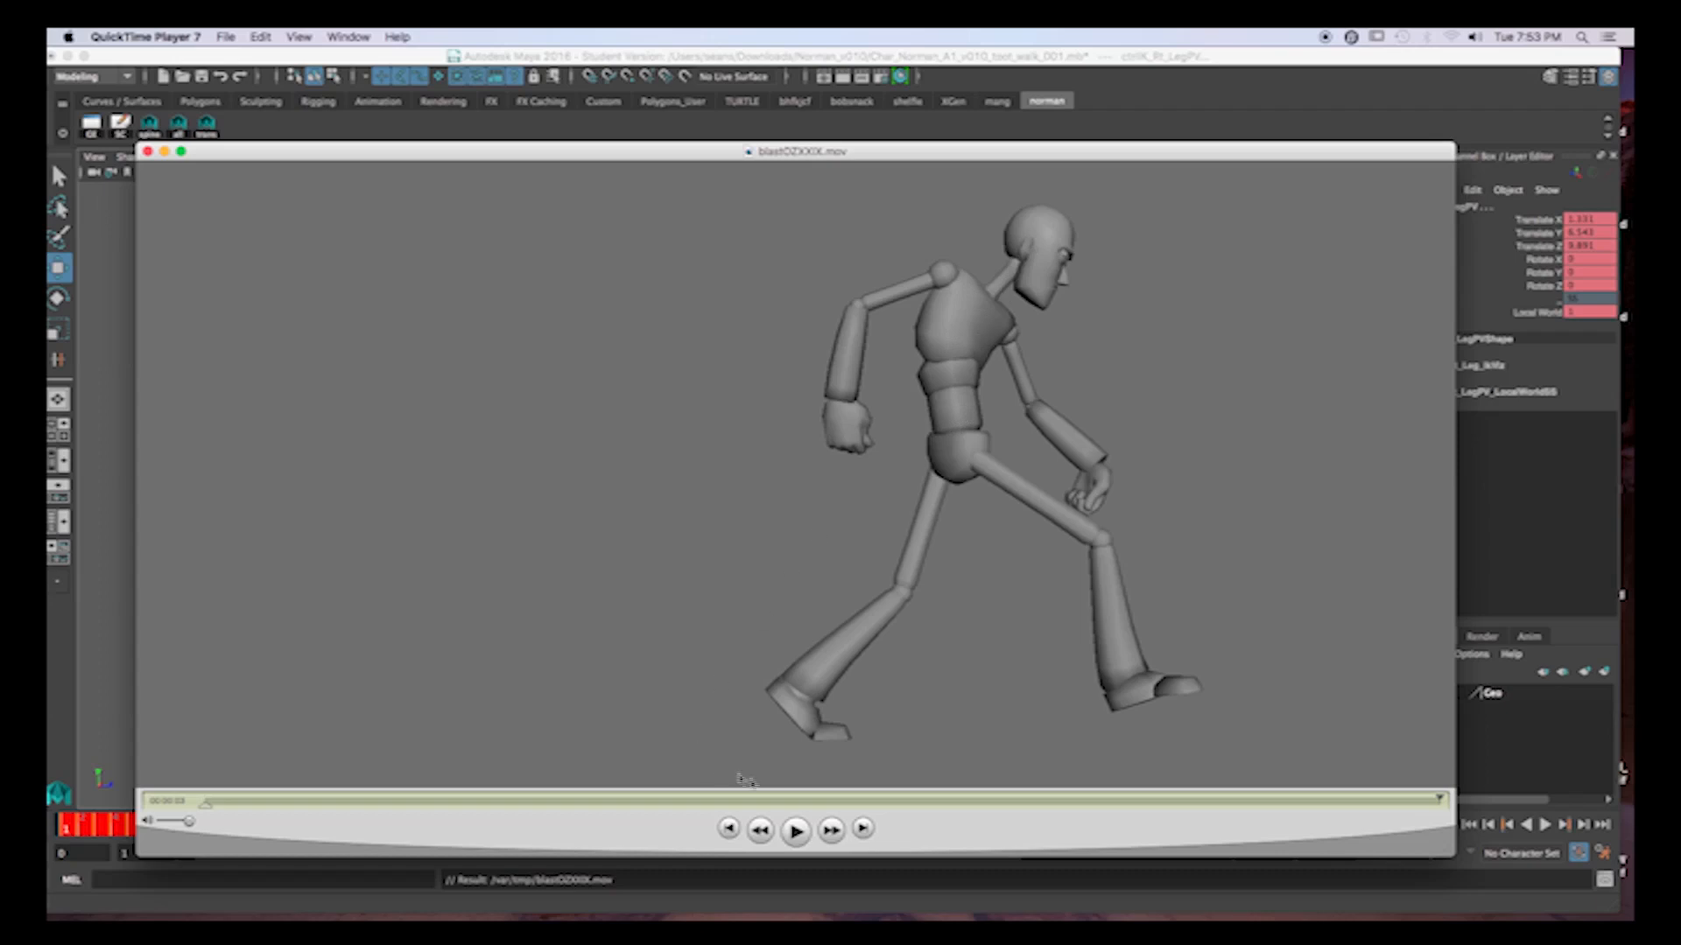
click(796, 832)
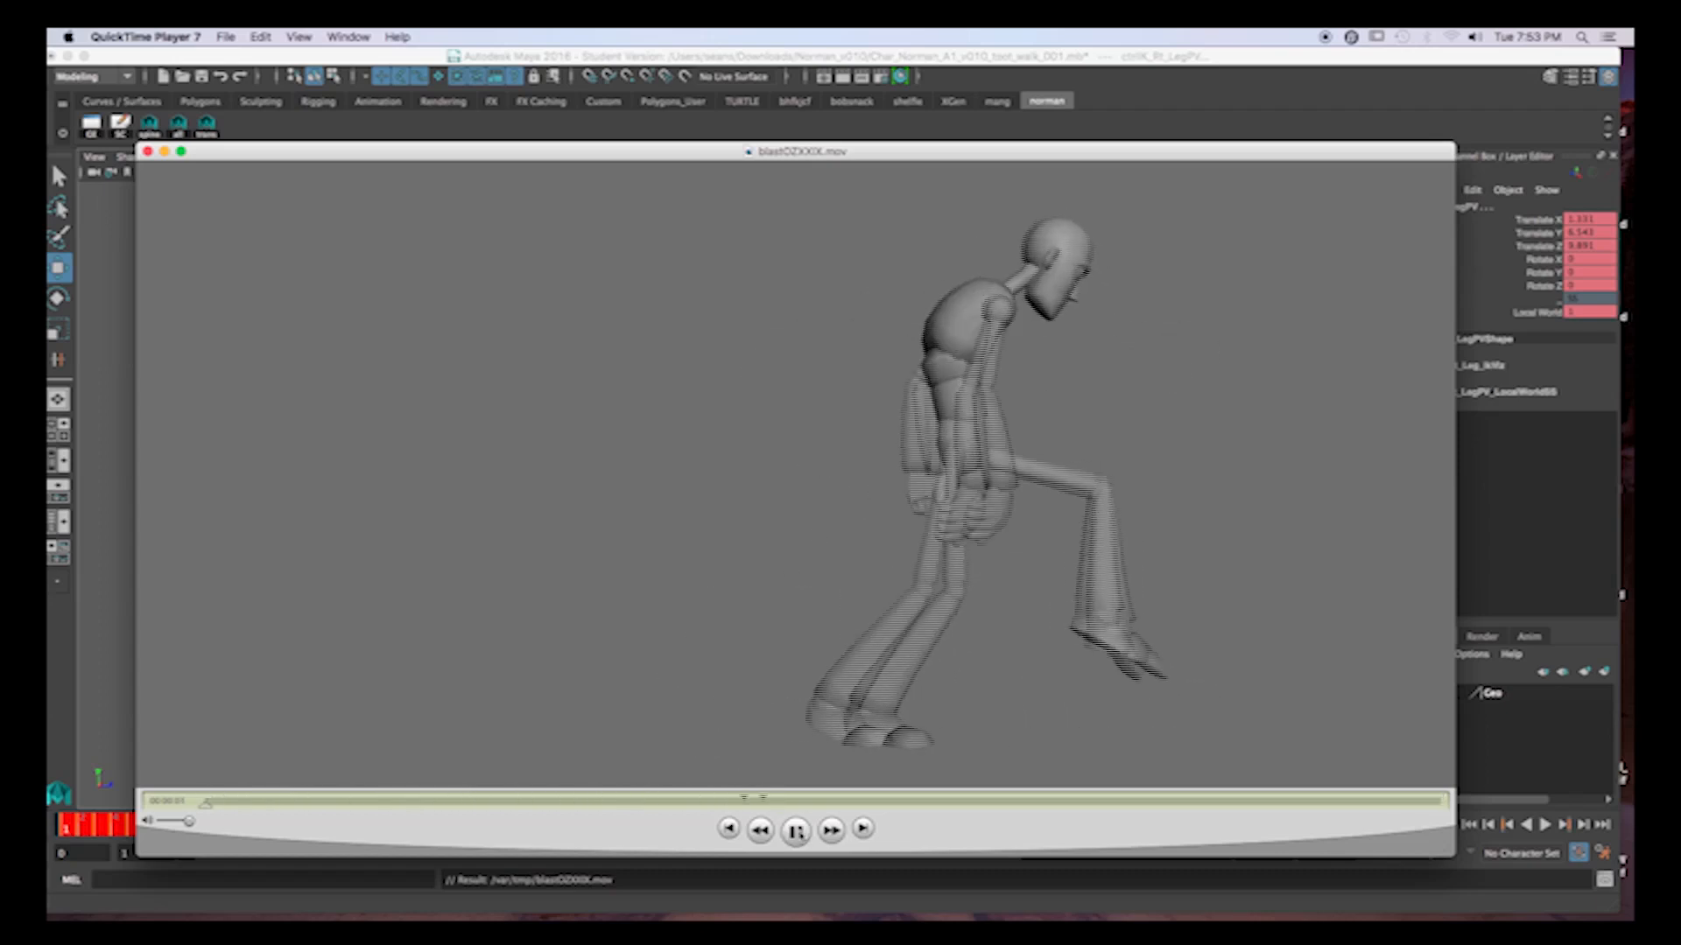
key(space)
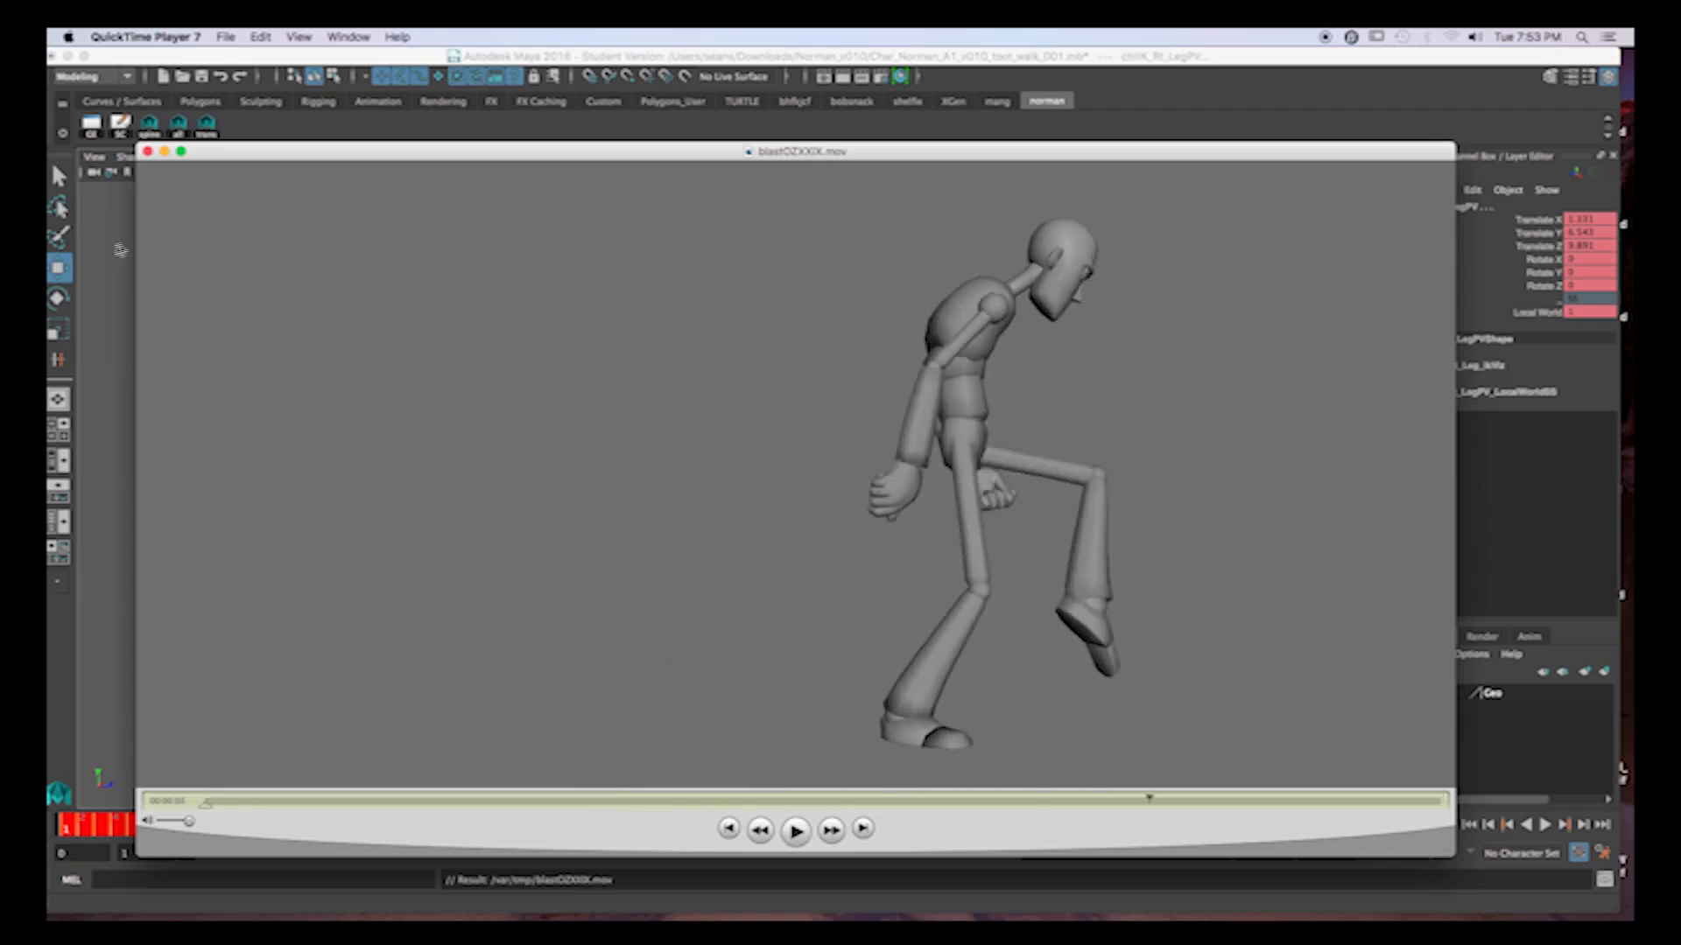
click(148, 153)
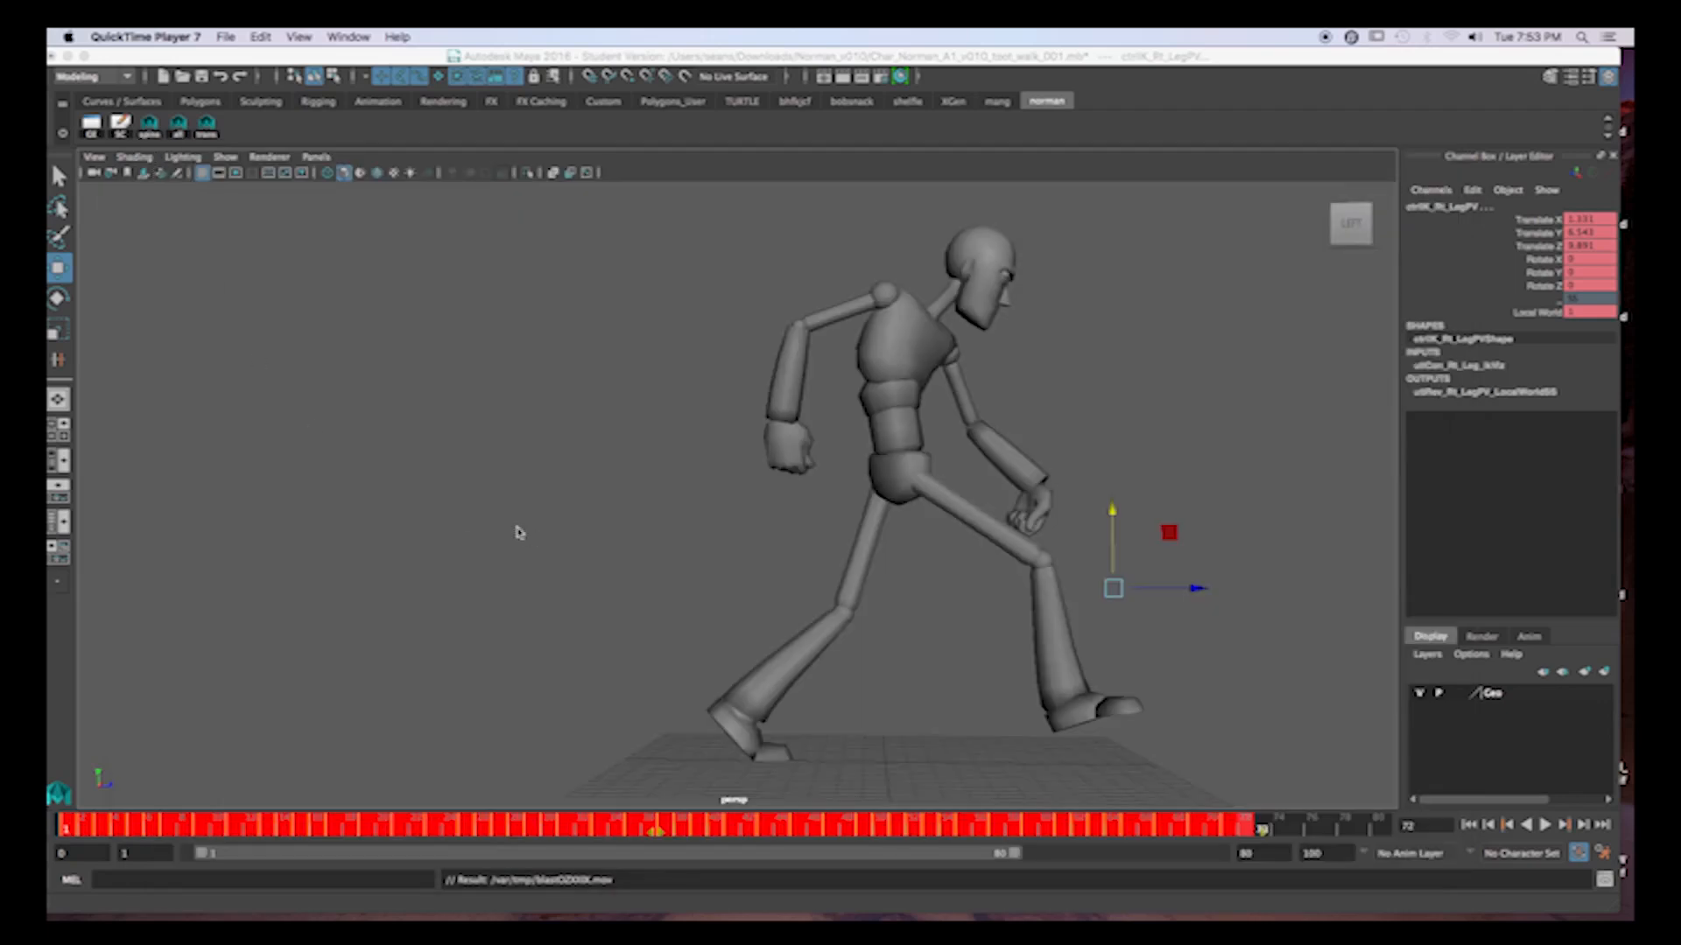
Play back the repeated walk in the viewport from frame 2, stop it, and show NURBS curves.
click(1288, 830)
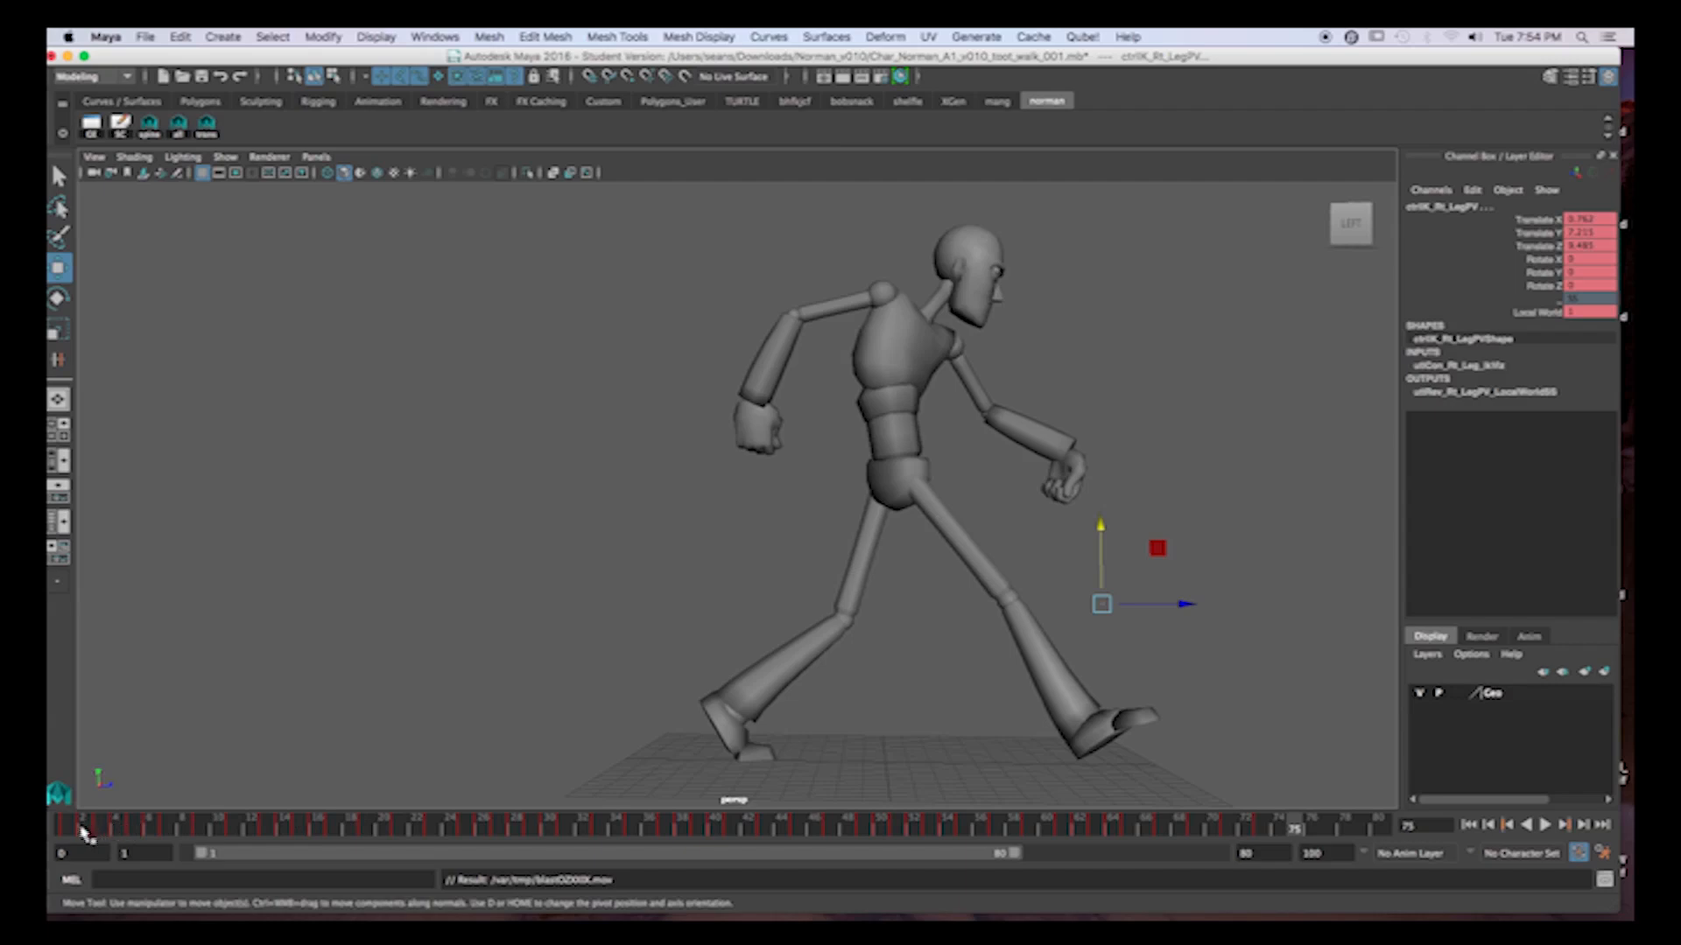
click(81, 830)
key(alt+v)
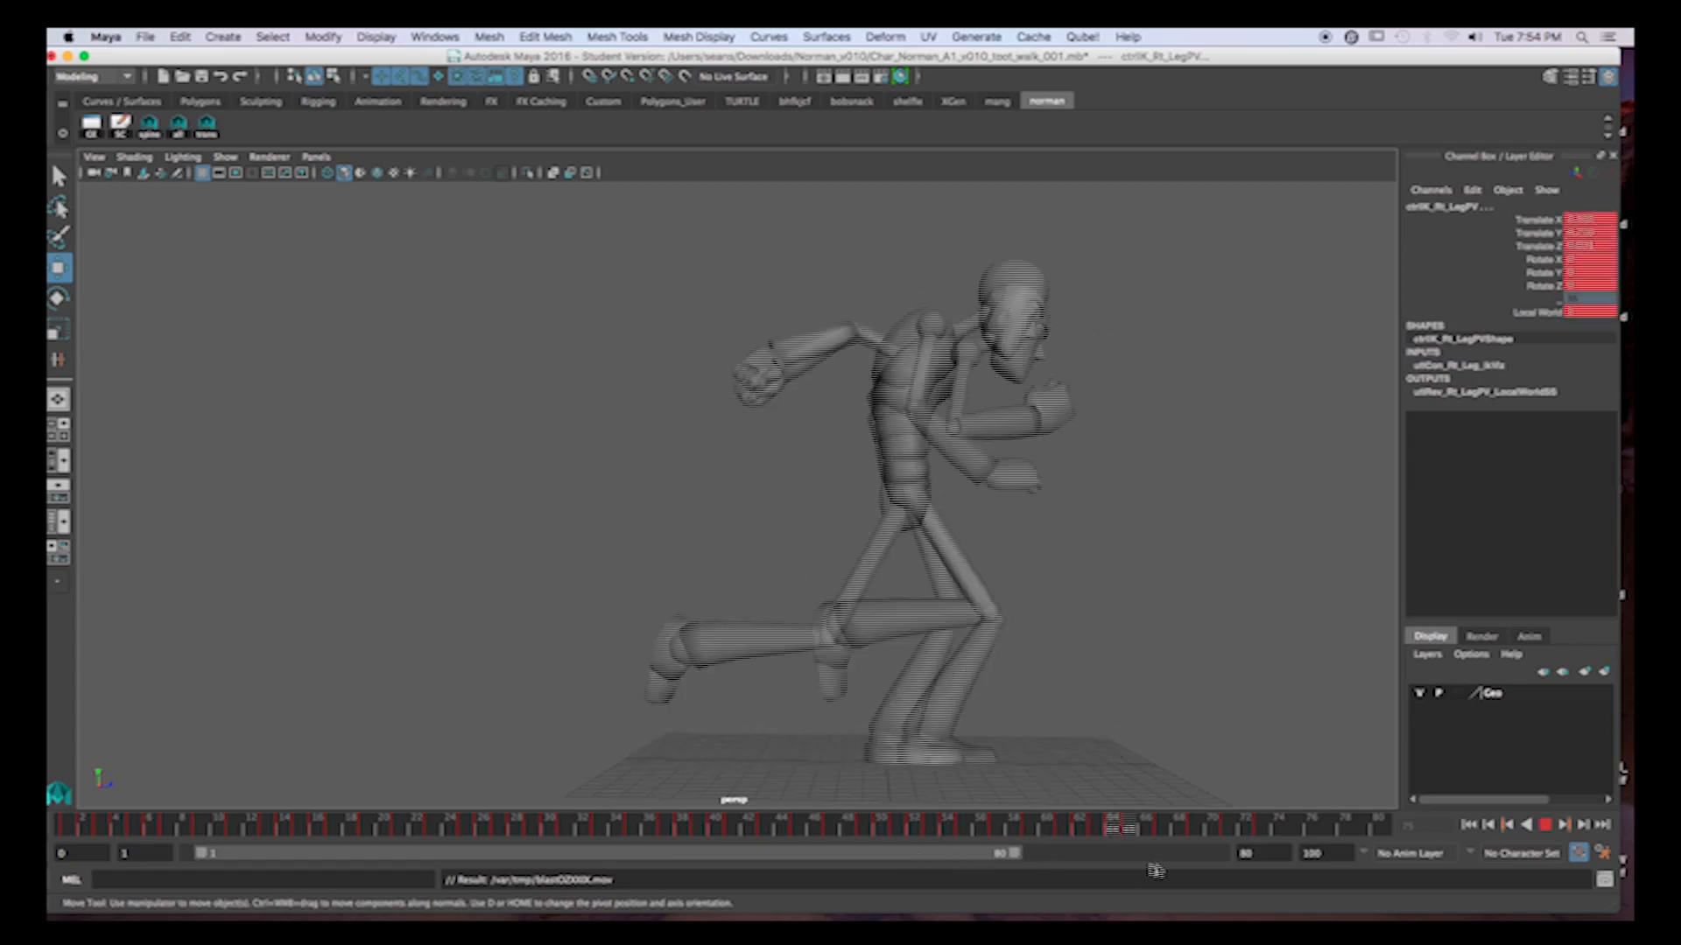
key(alt+v)
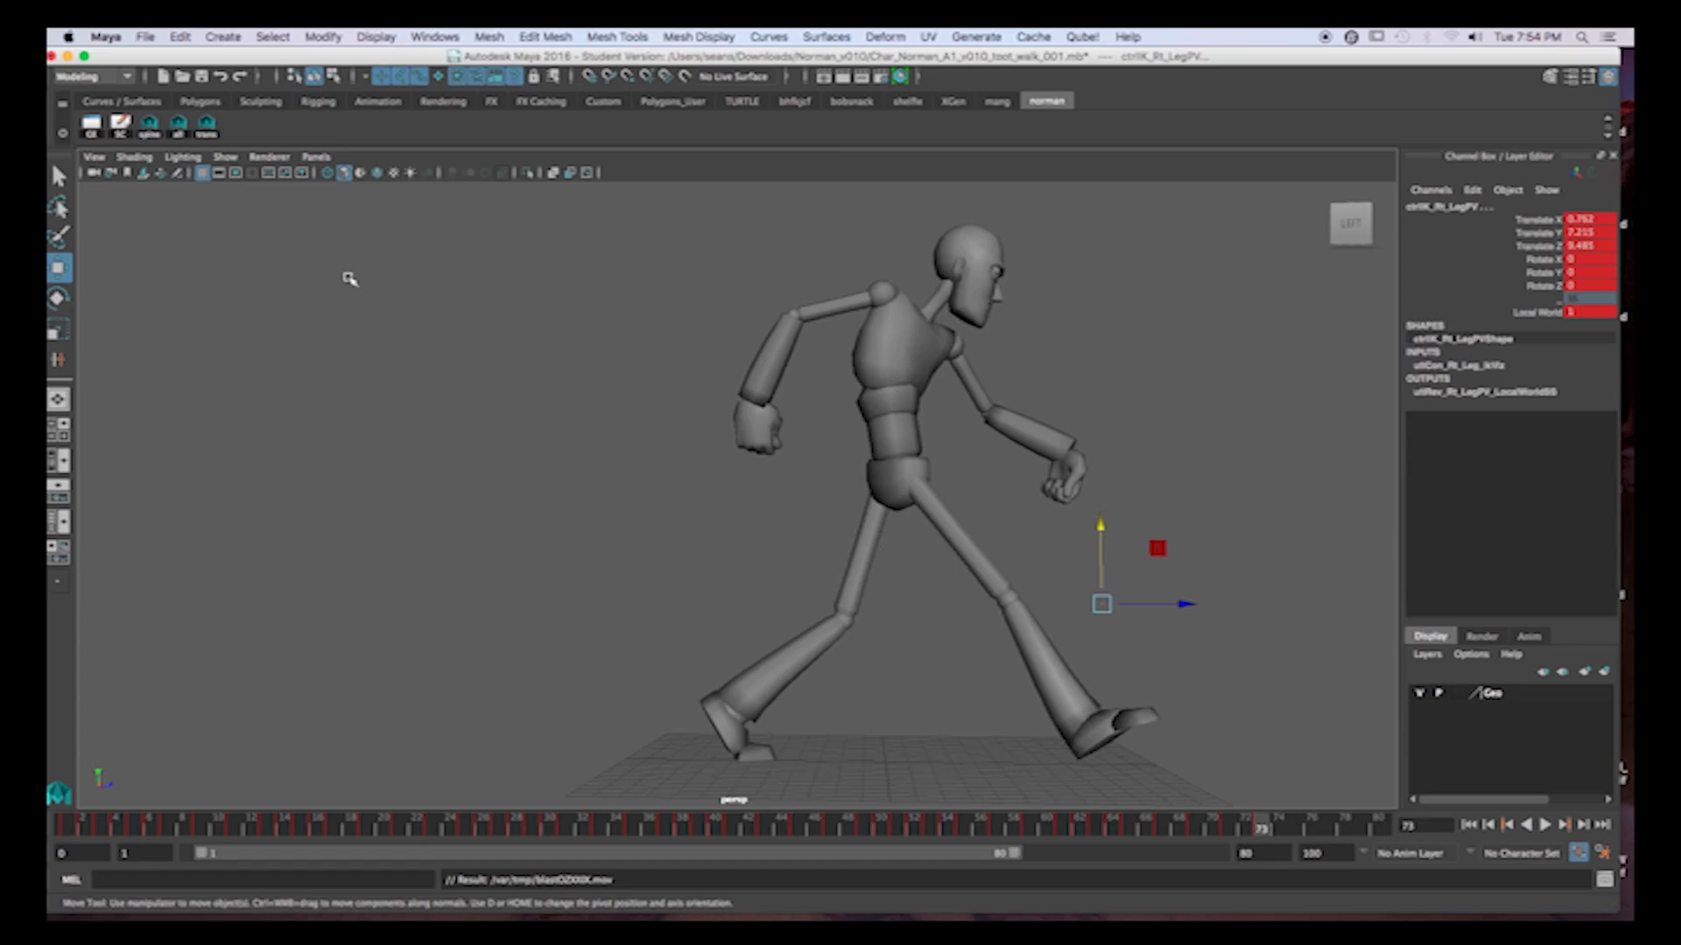
click(226, 157)
click(223, 246)
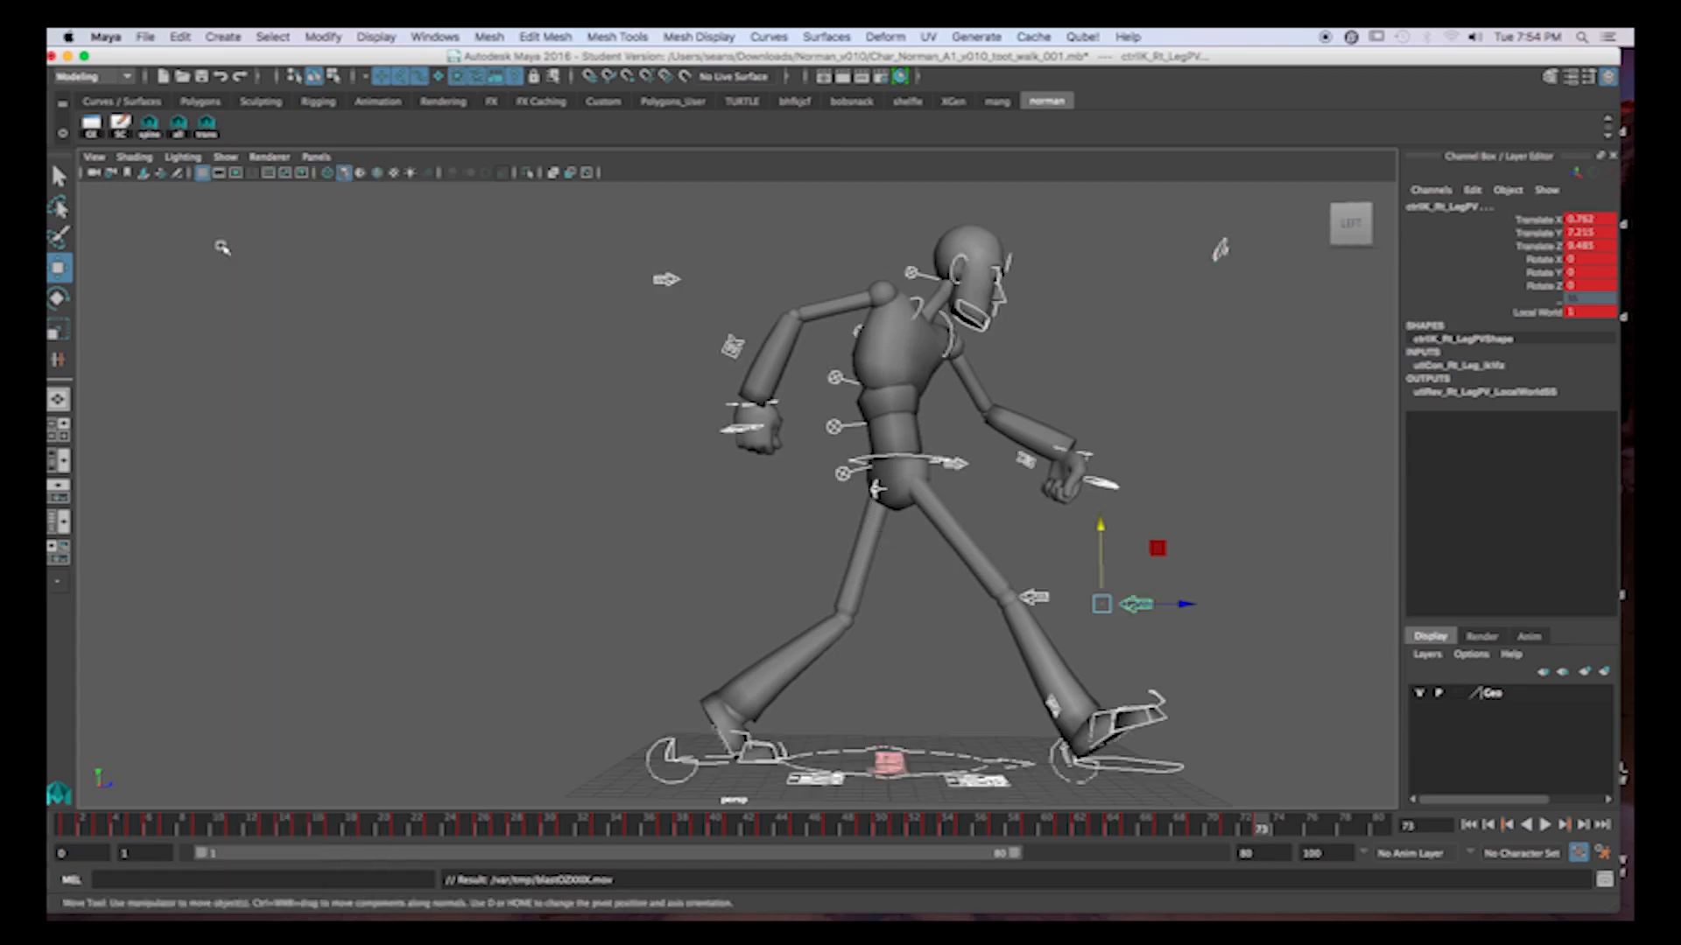
Vary the root control's Translate Y curve in the second cycle by slightly raising its lowest key group and lowering its peak keys.
click(889, 459)
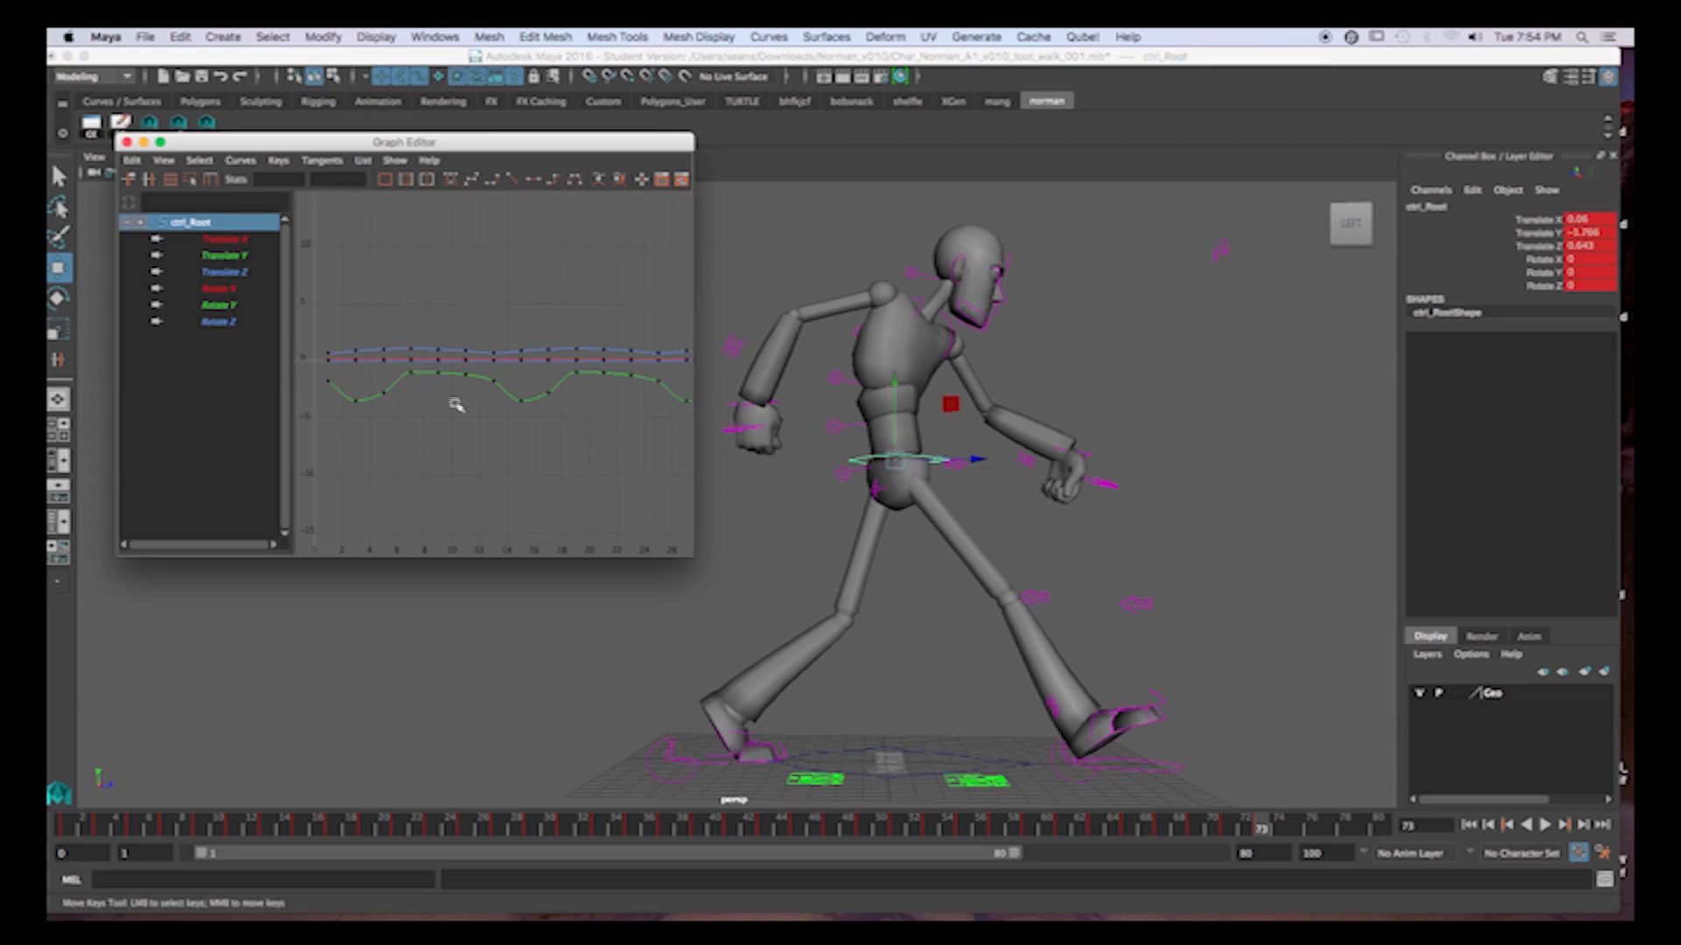
key(f)
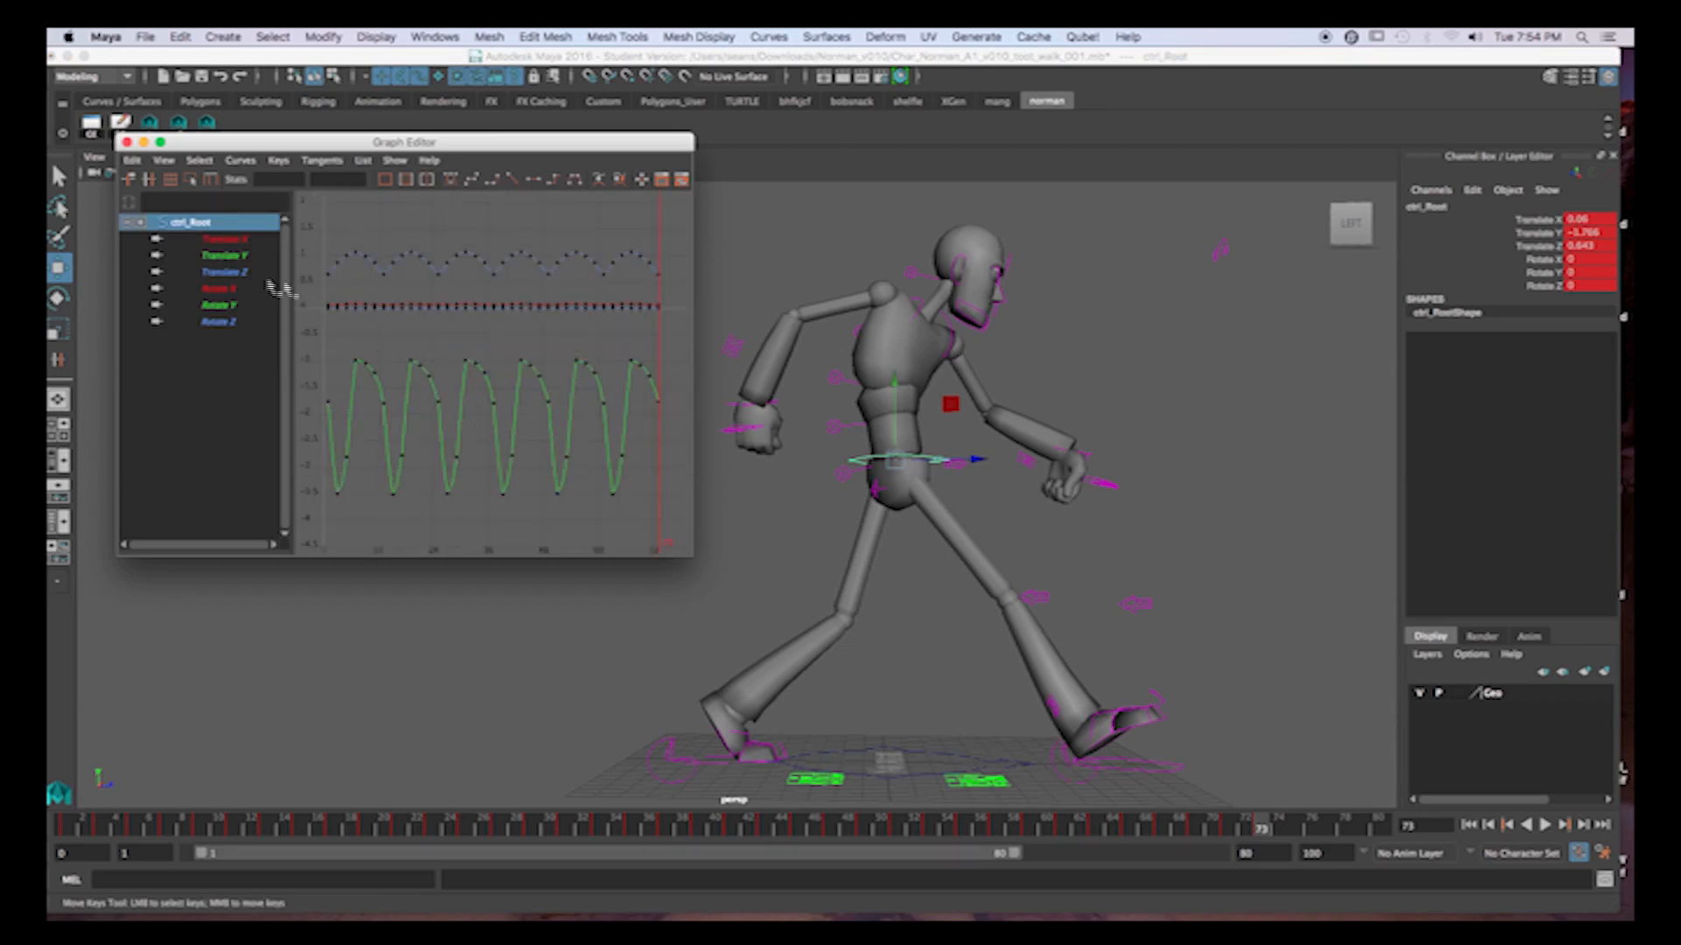
drag(428, 472, 511, 516)
drag(430, 444, 482, 504)
middle_drag(476, 490, 473, 484)
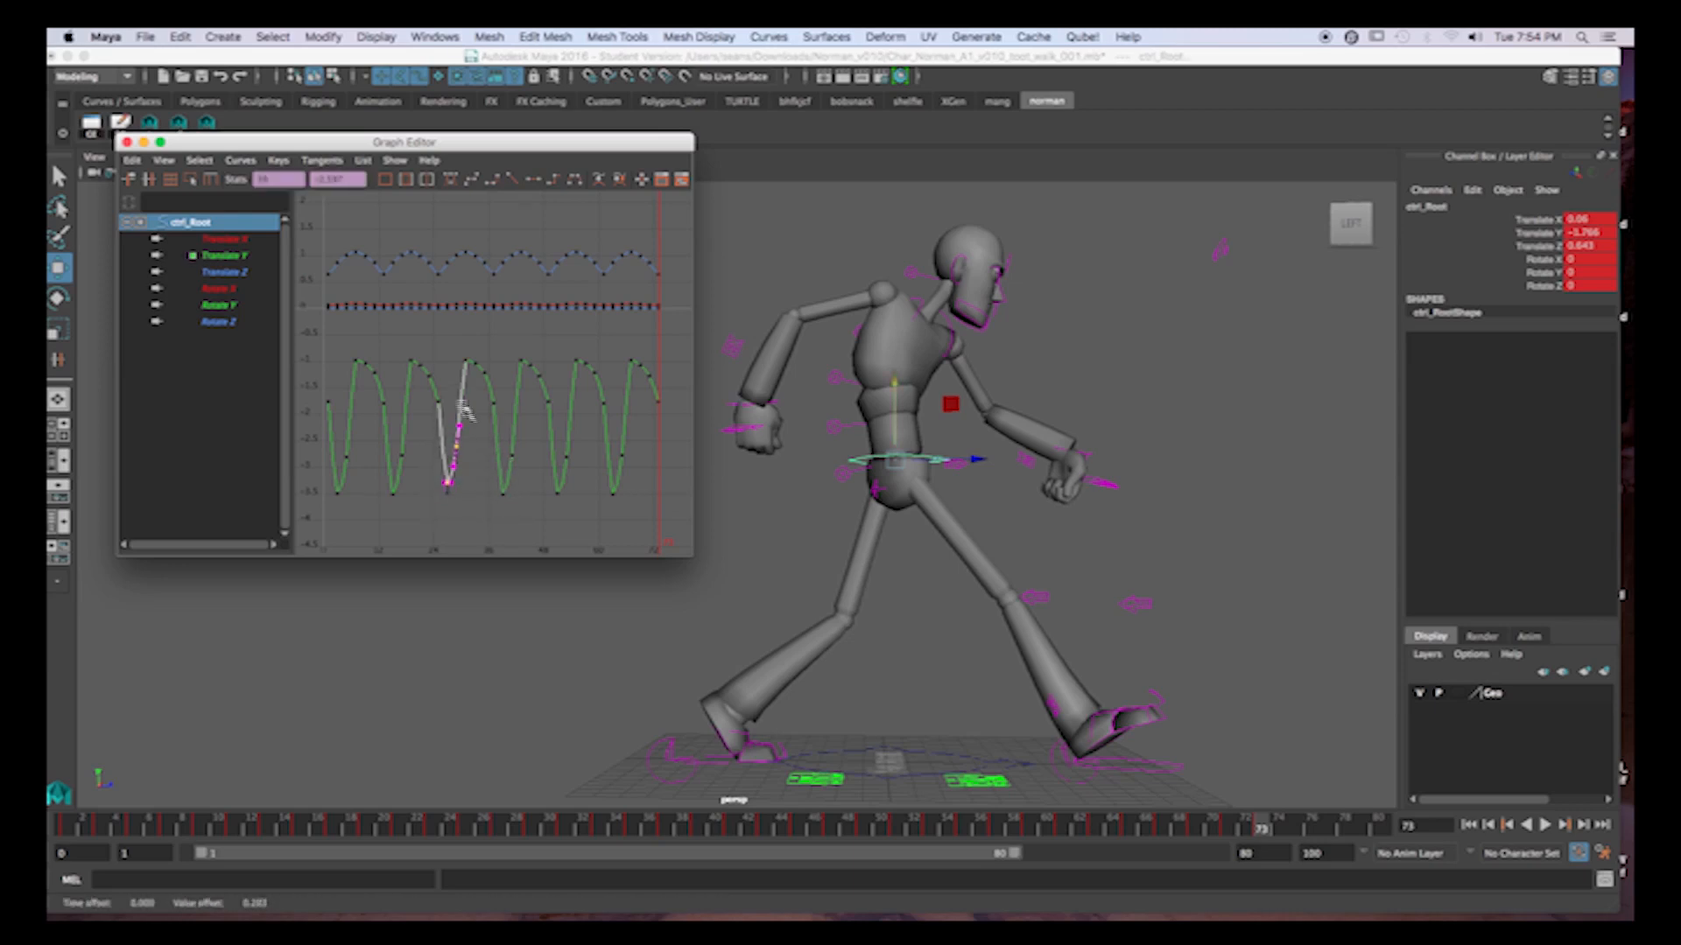
drag(455, 348, 509, 413)
middle_drag(507, 364, 506, 374)
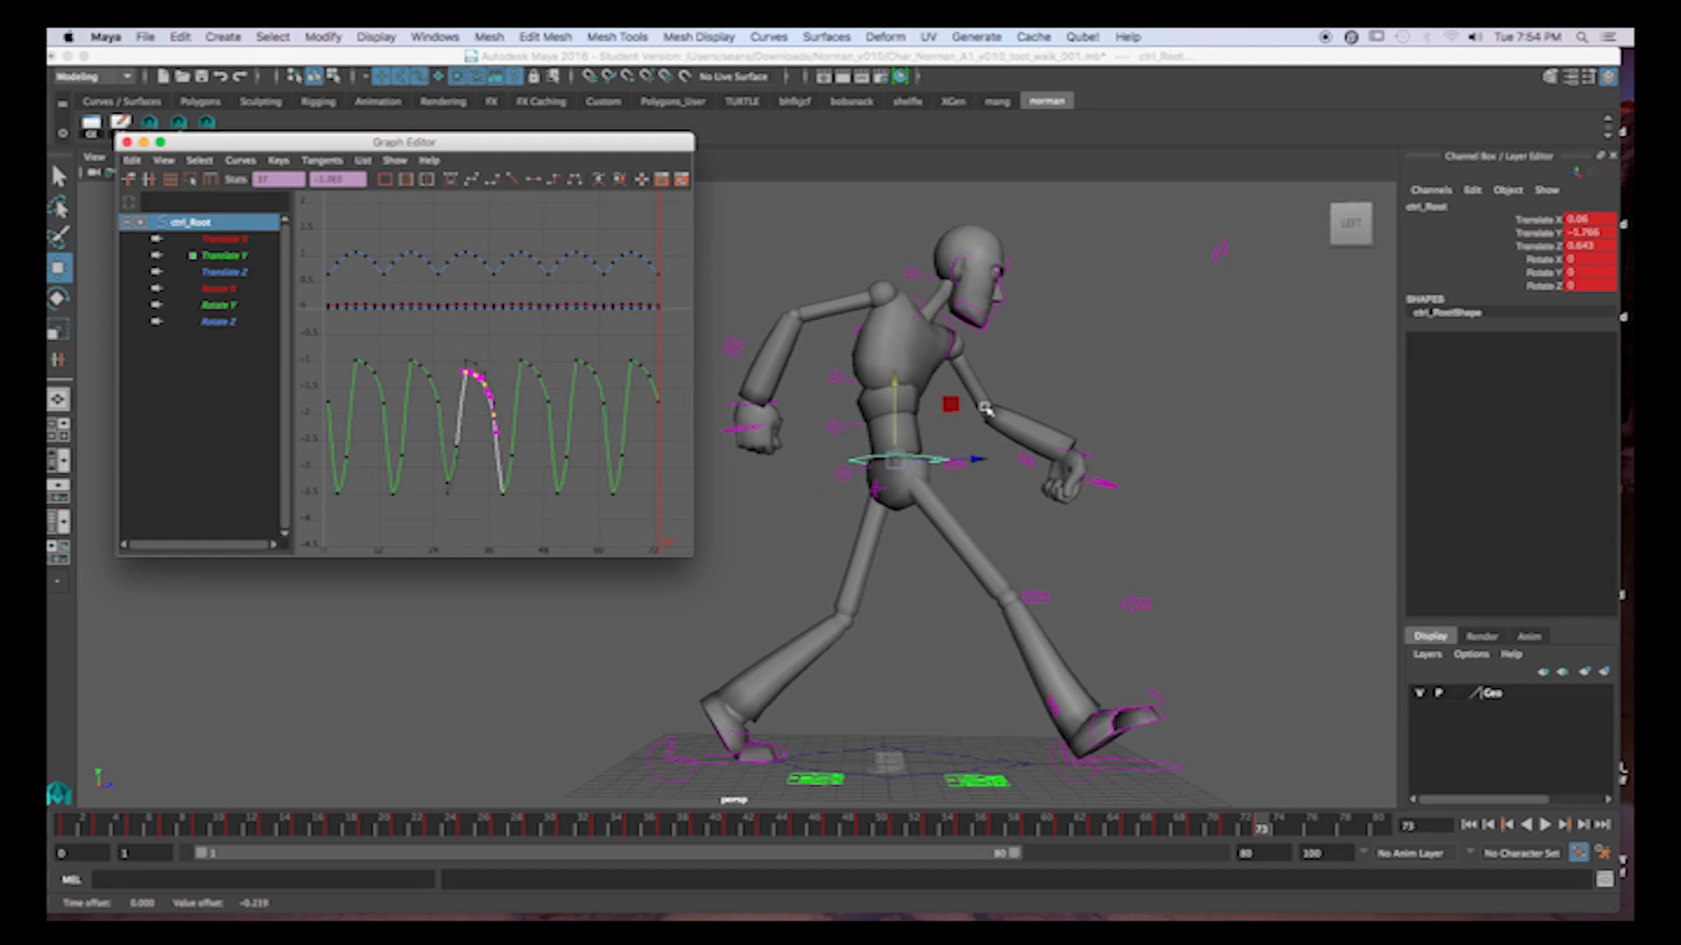
Select the head control, isolate its Rotate X curve in the Graph Editor, and go to frame 31.
drag(235, 829, 503, 831)
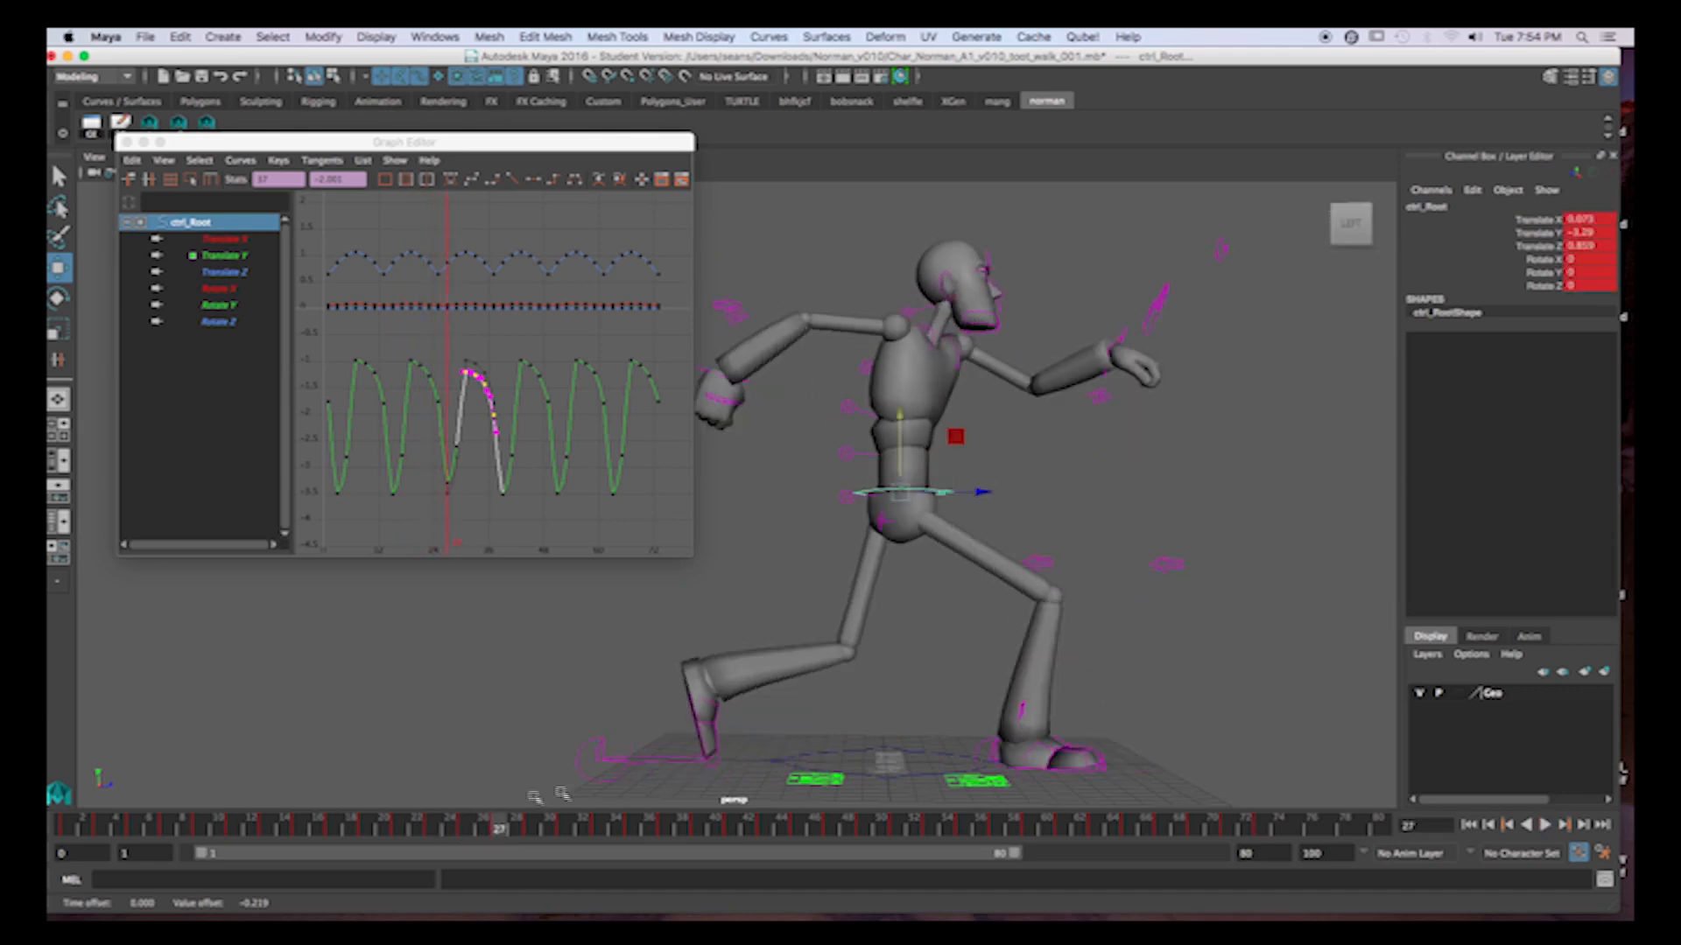
click(910, 311)
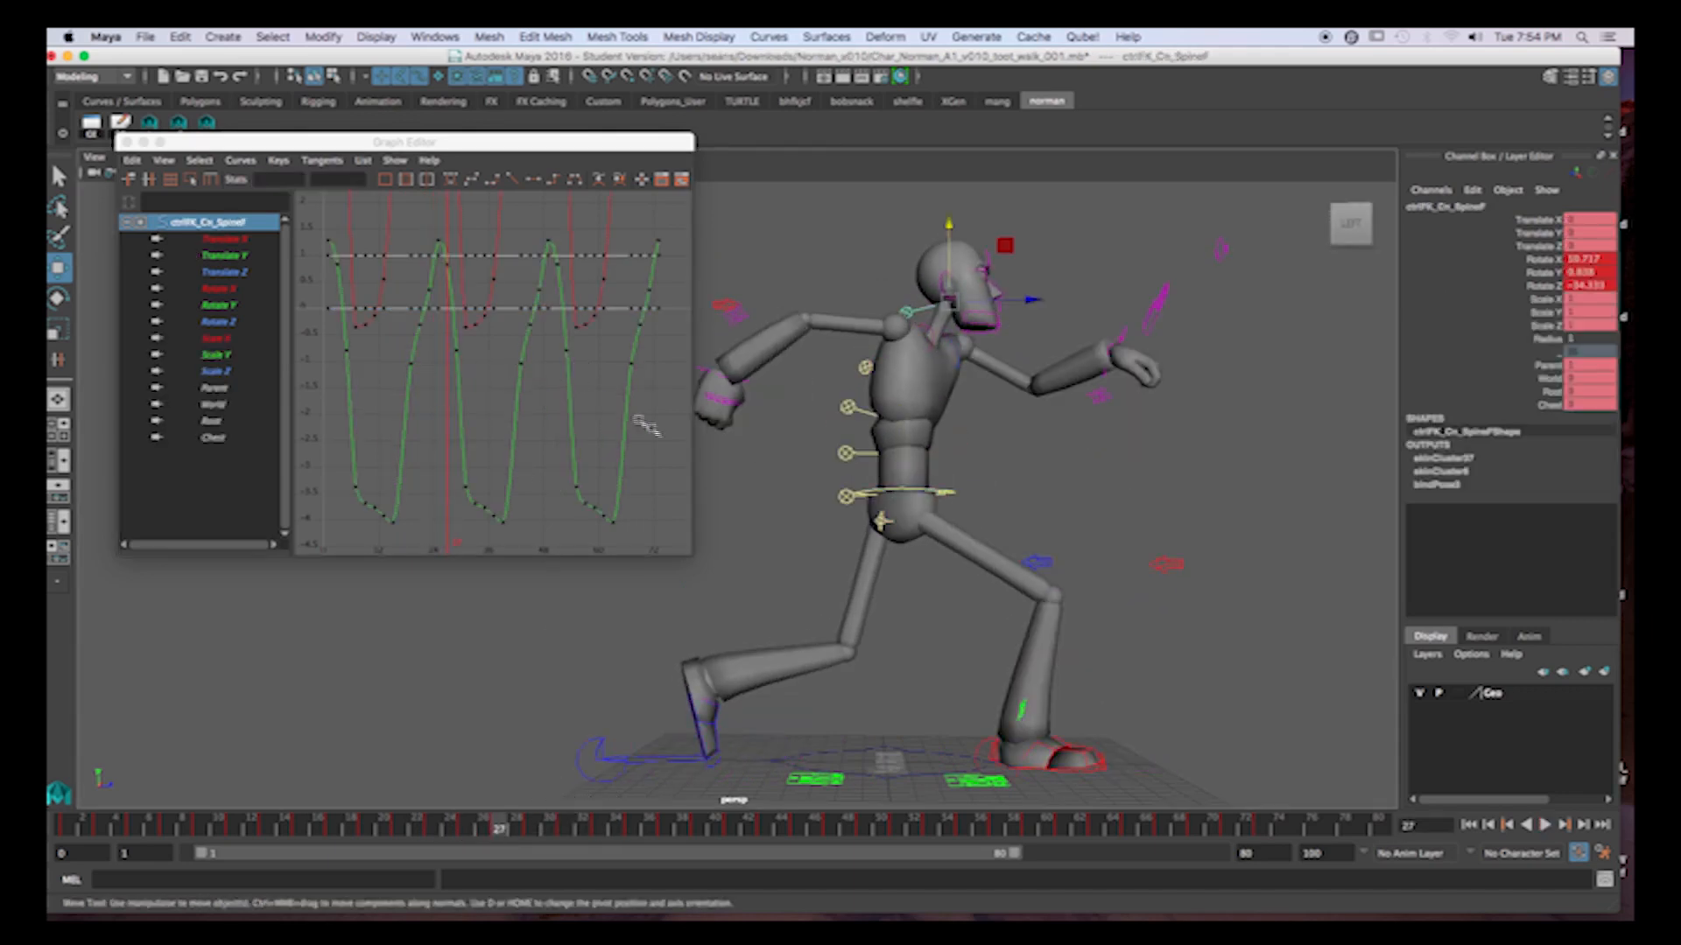
key(e)
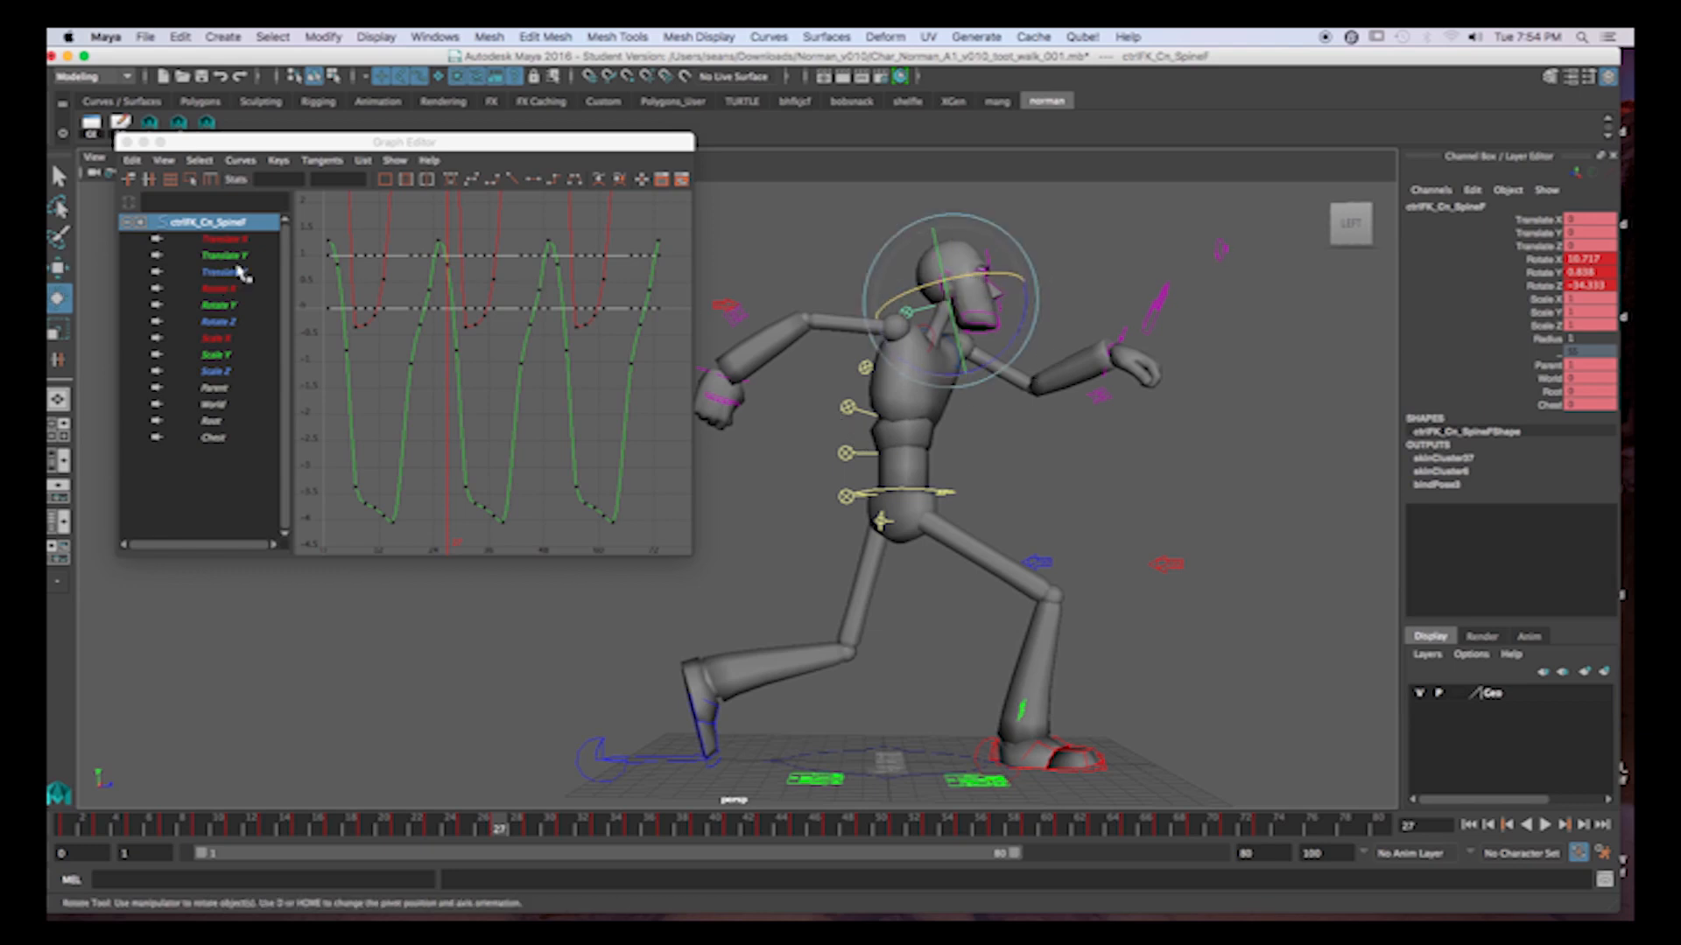
click(223, 290)
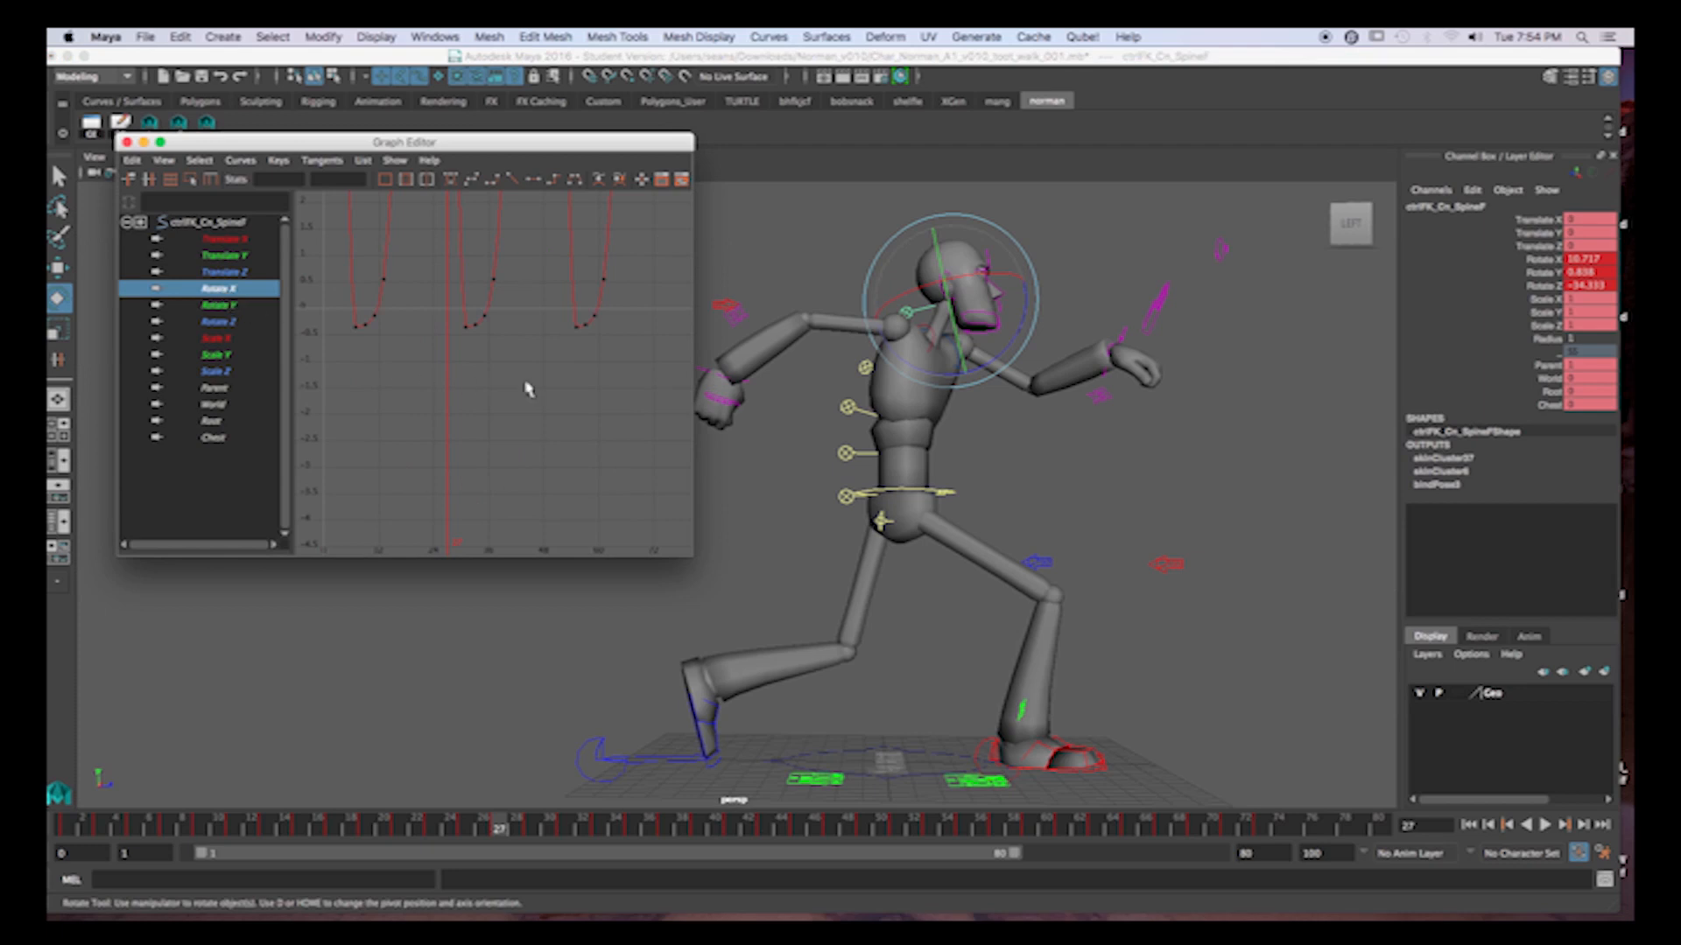
scroll(536, 378, down, 6)
scroll(538, 379, down, 3)
drag(512, 827, 576, 814)
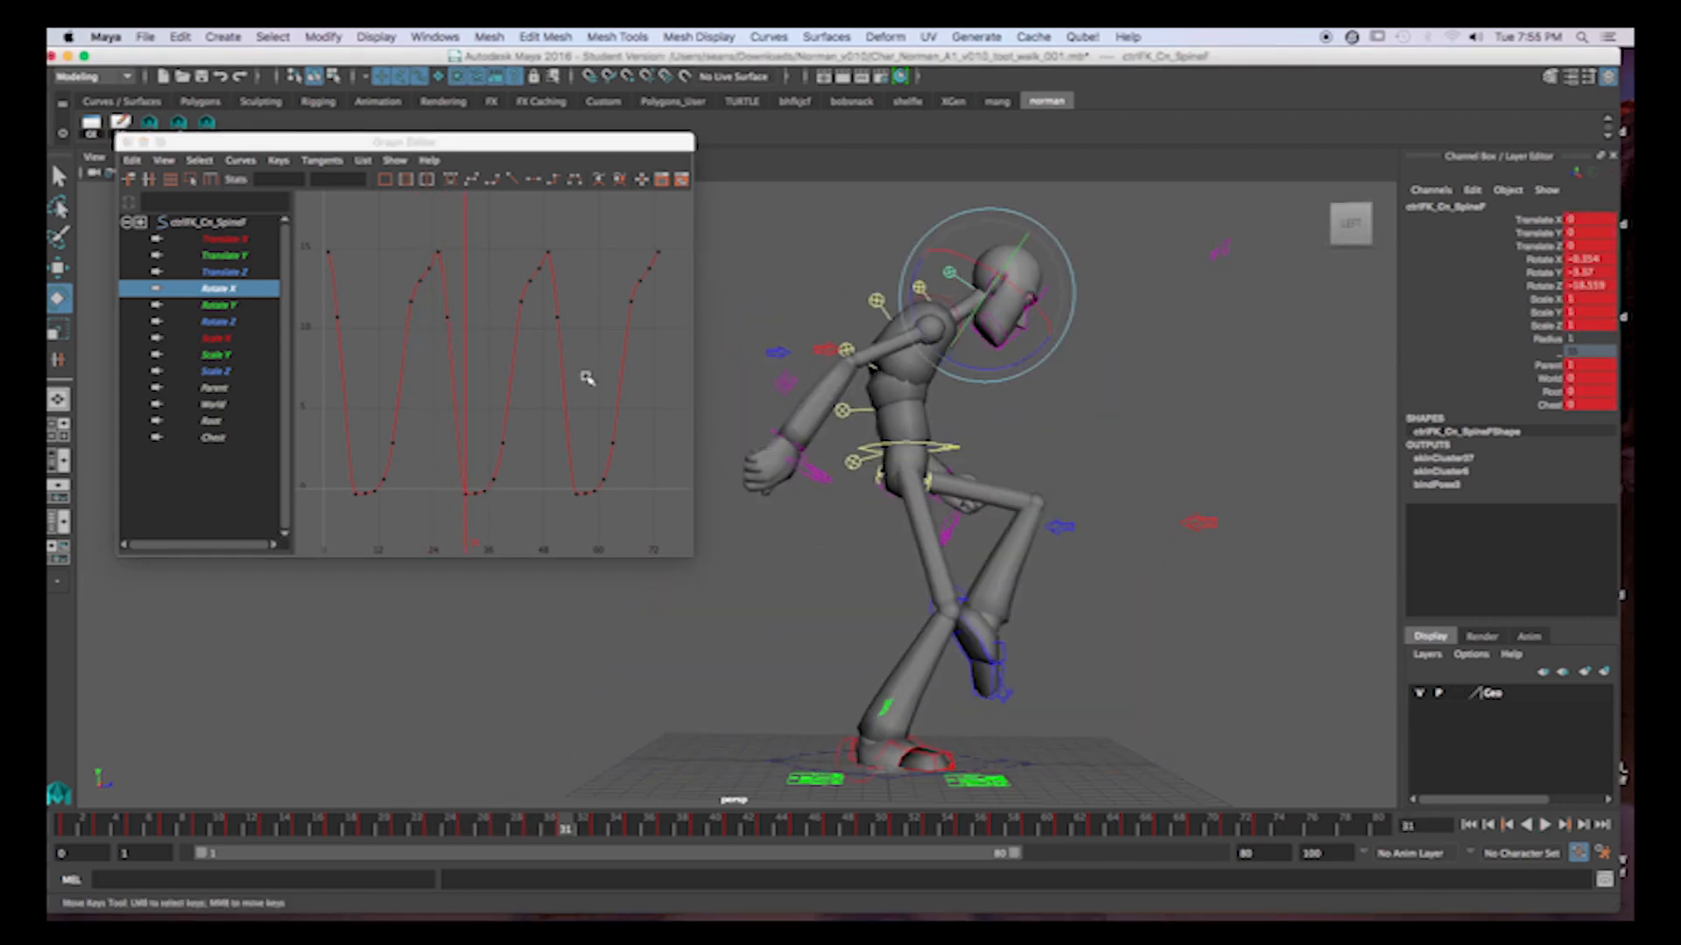
Lower the head's Rotate X keys from frame 31 to 39 so the head rotates to about -47 at frame 31.
drag(431, 412, 507, 512)
mouse_move(507, 503)
middle_down()
mouse_move(509, 451)
mouse_move(509, 525)
middle_up()
scroll(523, 508, down, 5)
middle_drag(510, 421, 510, 529)
scroll(531, 513, down, 6)
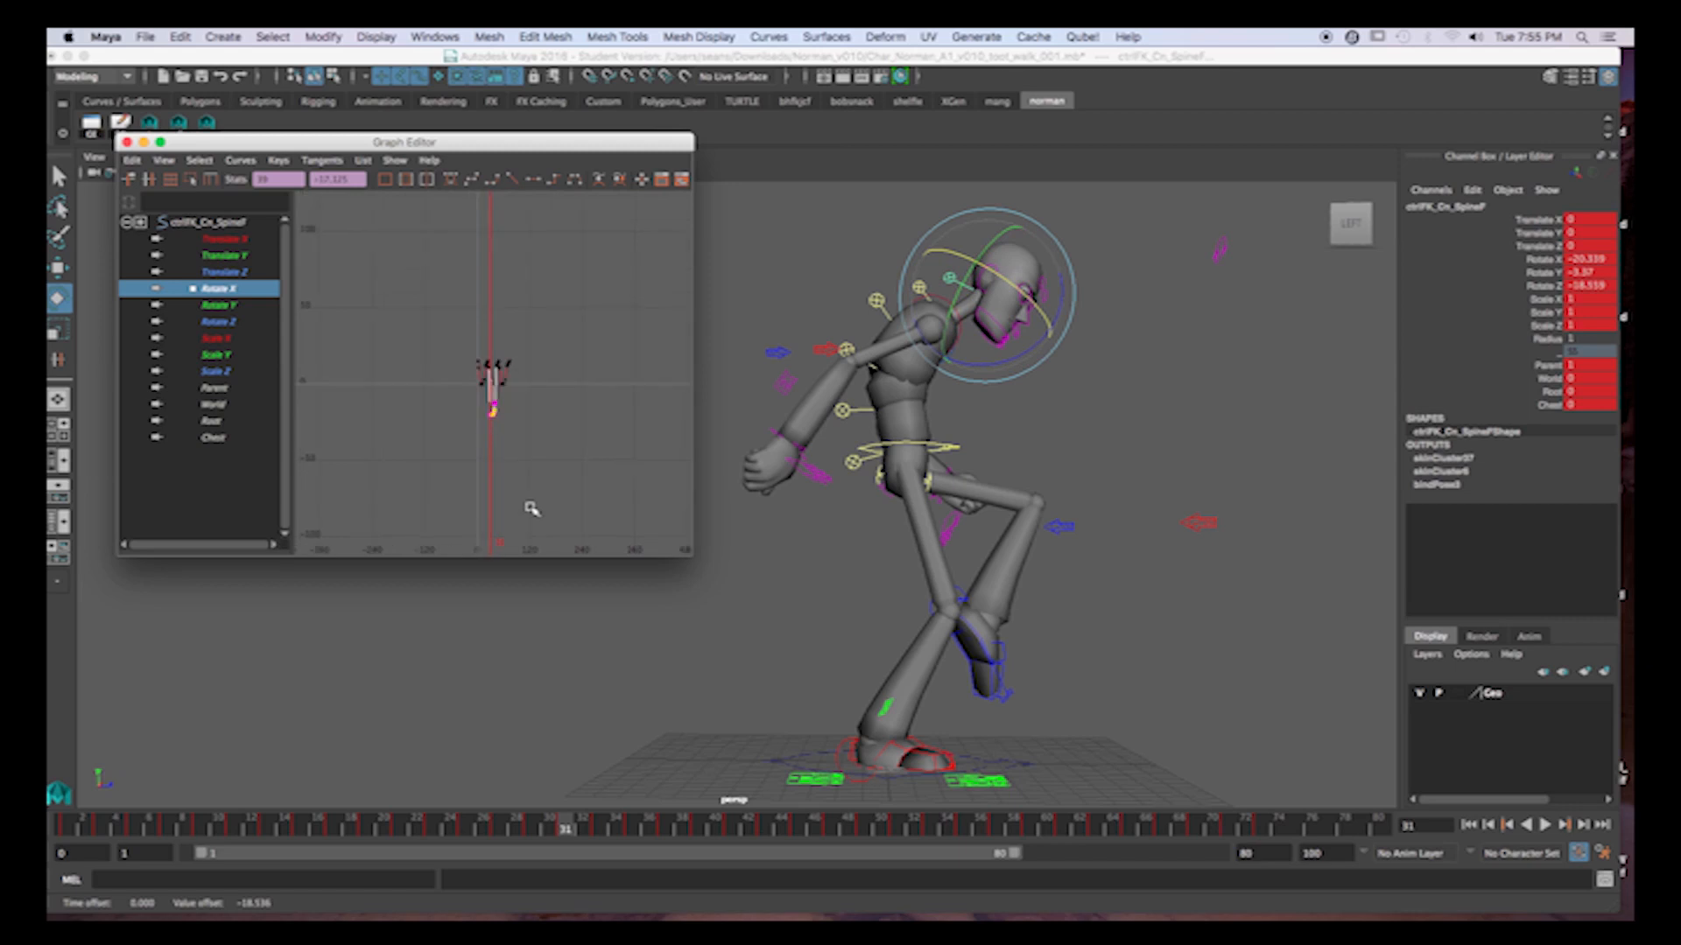
middle_drag(508, 424, 511, 461)
key(f)
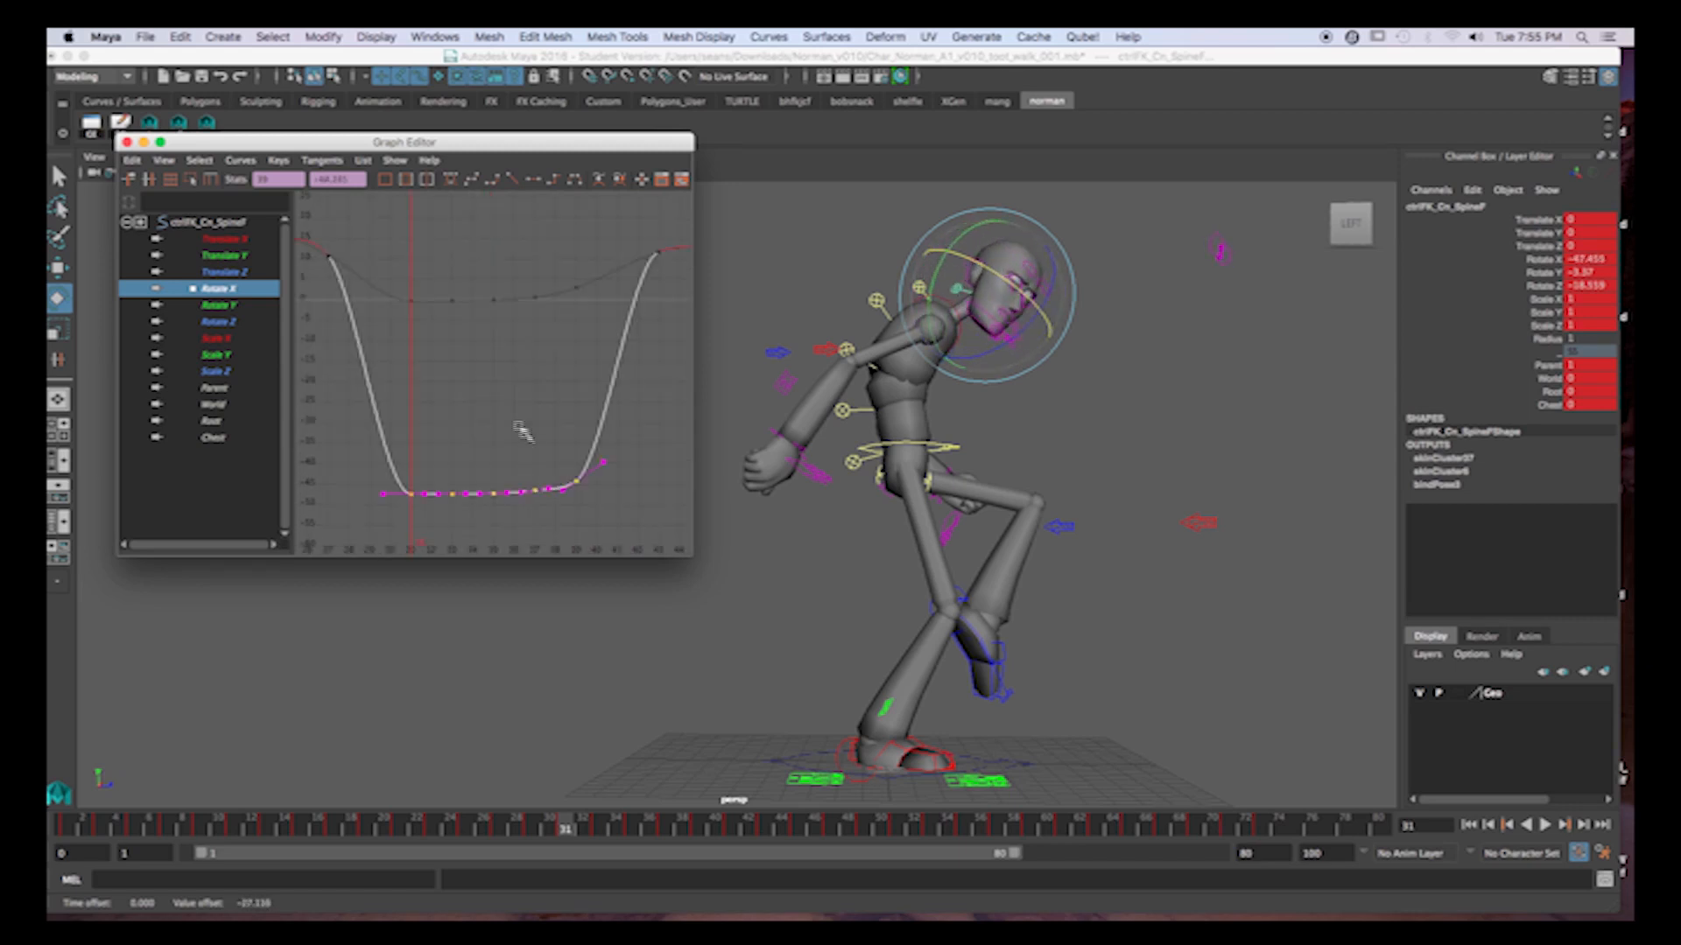
Adjust individual Rotate X keys around the head's second-cycle dip to ease its drop and rise.
scroll(498, 401, down, 2)
drag(399, 415, 451, 475)
middle_drag(456, 424, 456, 409)
drag(528, 422, 568, 470)
middle_drag(577, 461, 577, 443)
drag(580, 285, 605, 335)
middle_drag(604, 336, 600, 361)
drag(383, 284, 422, 333)
middle_drag(461, 304, 464, 310)
alt+middle_drag(571, 408, 492, 402)
alt+right_drag(492, 402, 492, 395)
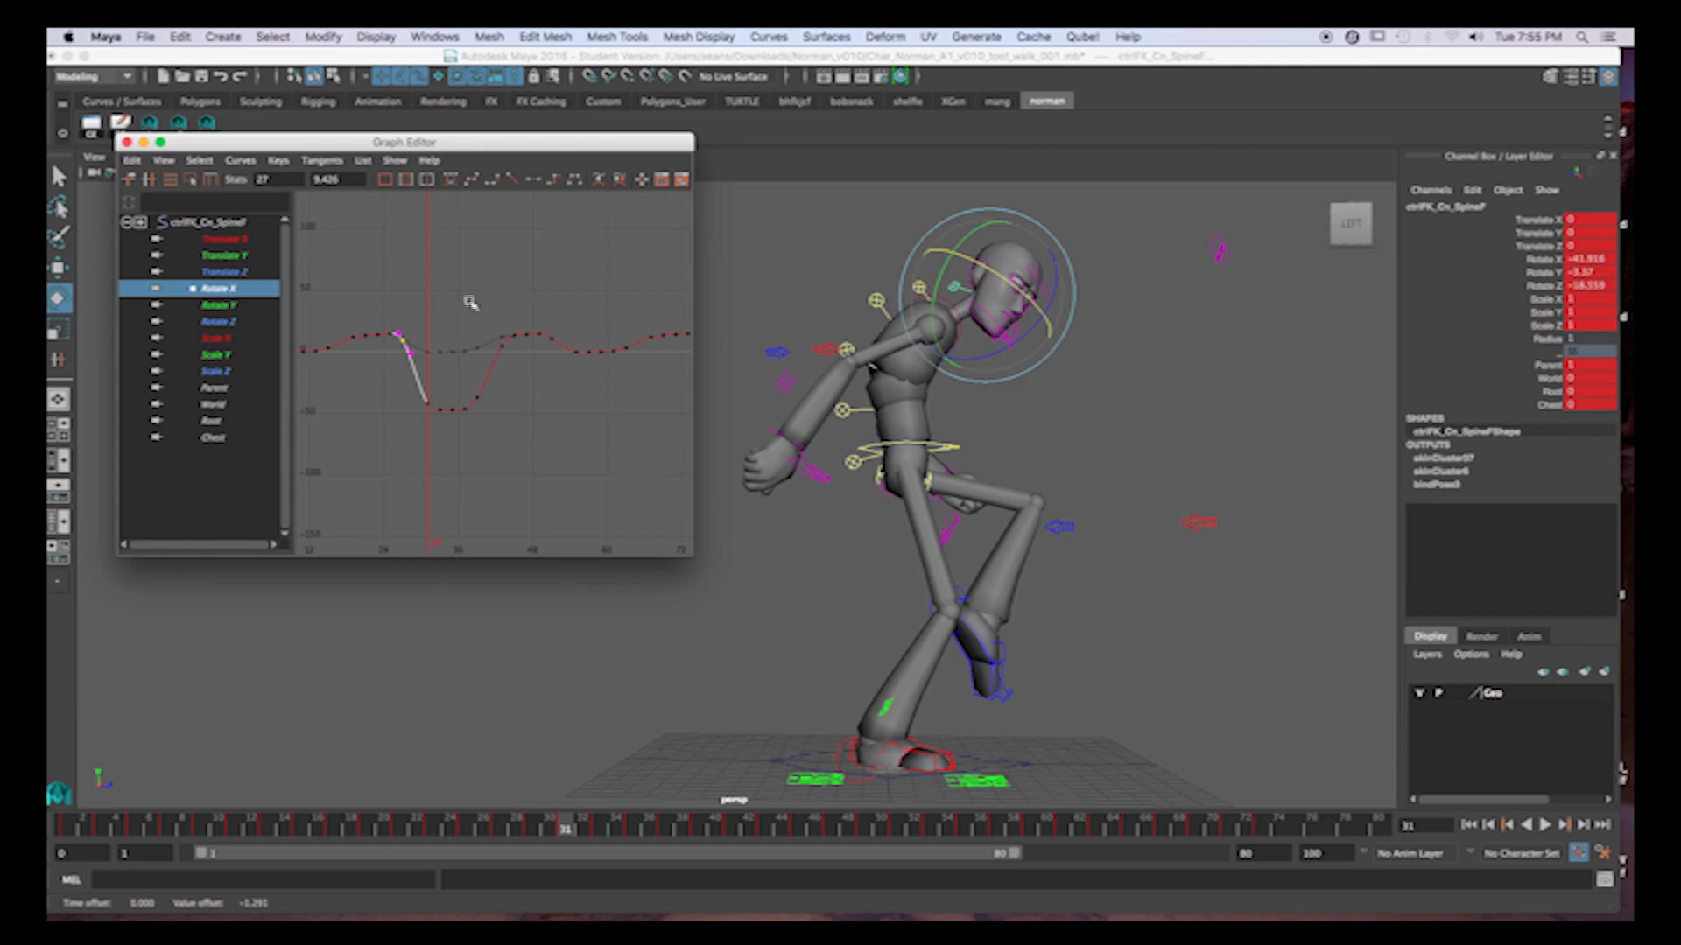
Lower the head's Rotate X keys from frame 41 to 65 by about 22, and nudge the transition keys at frames 39 and 67.
drag(465, 300, 574, 392)
drag(470, 286, 646, 399)
middle_drag(567, 290, 571, 318)
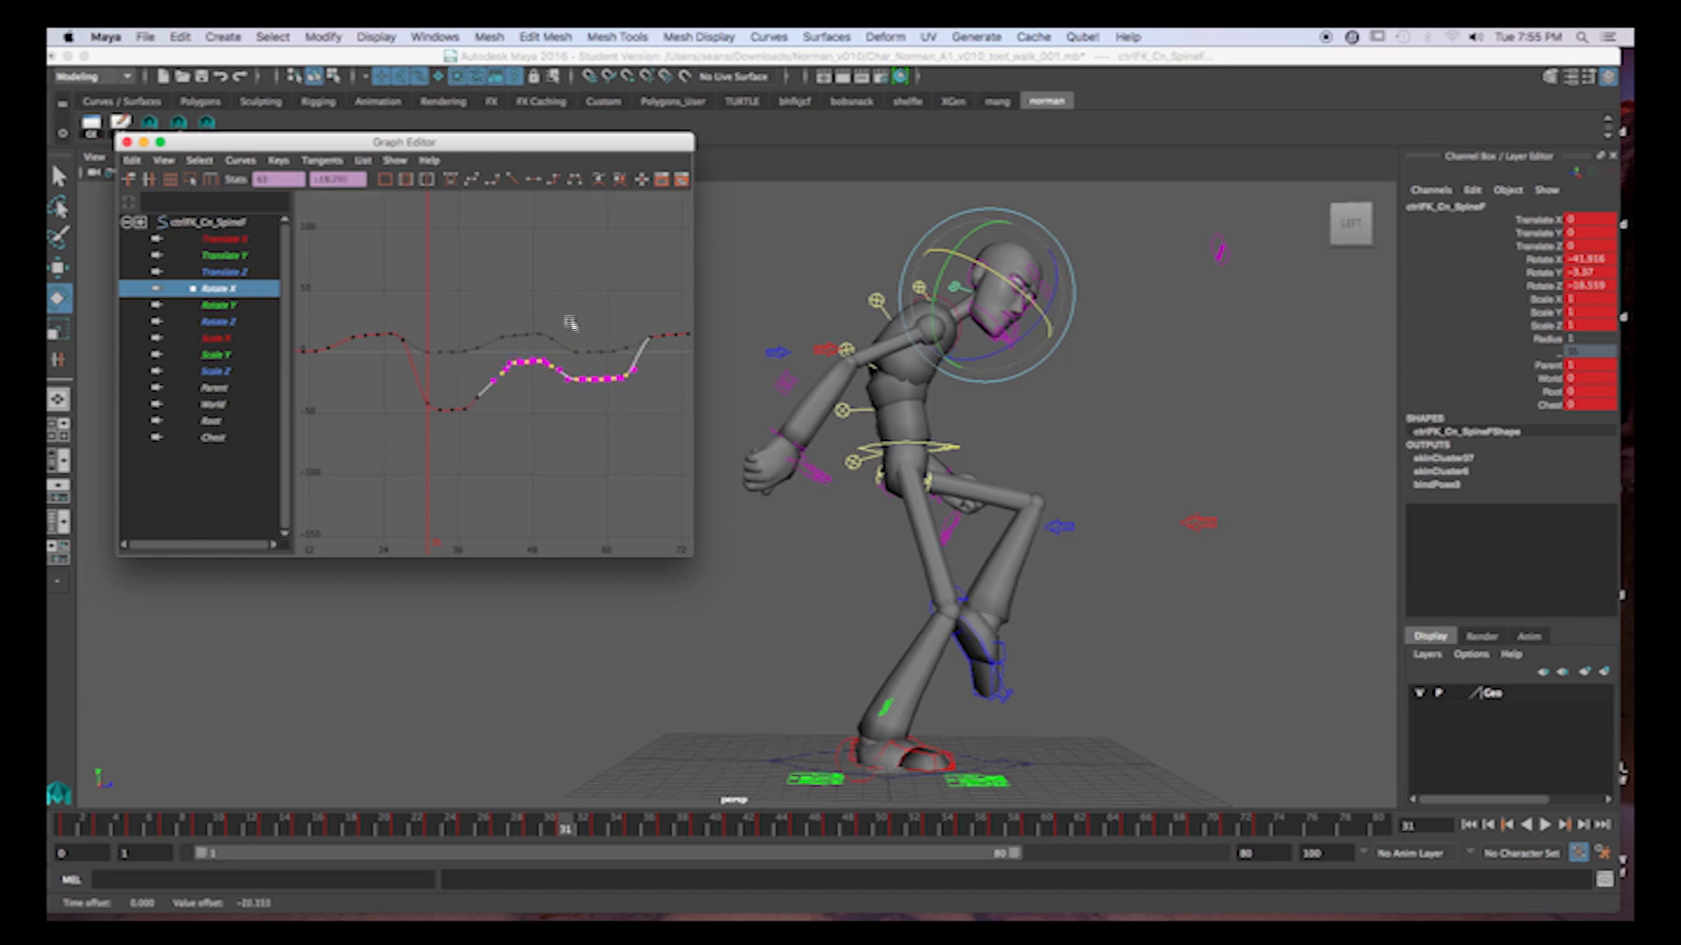
click(483, 395)
middle_drag(535, 402, 528, 404)
scroll(602, 433, down, 3)
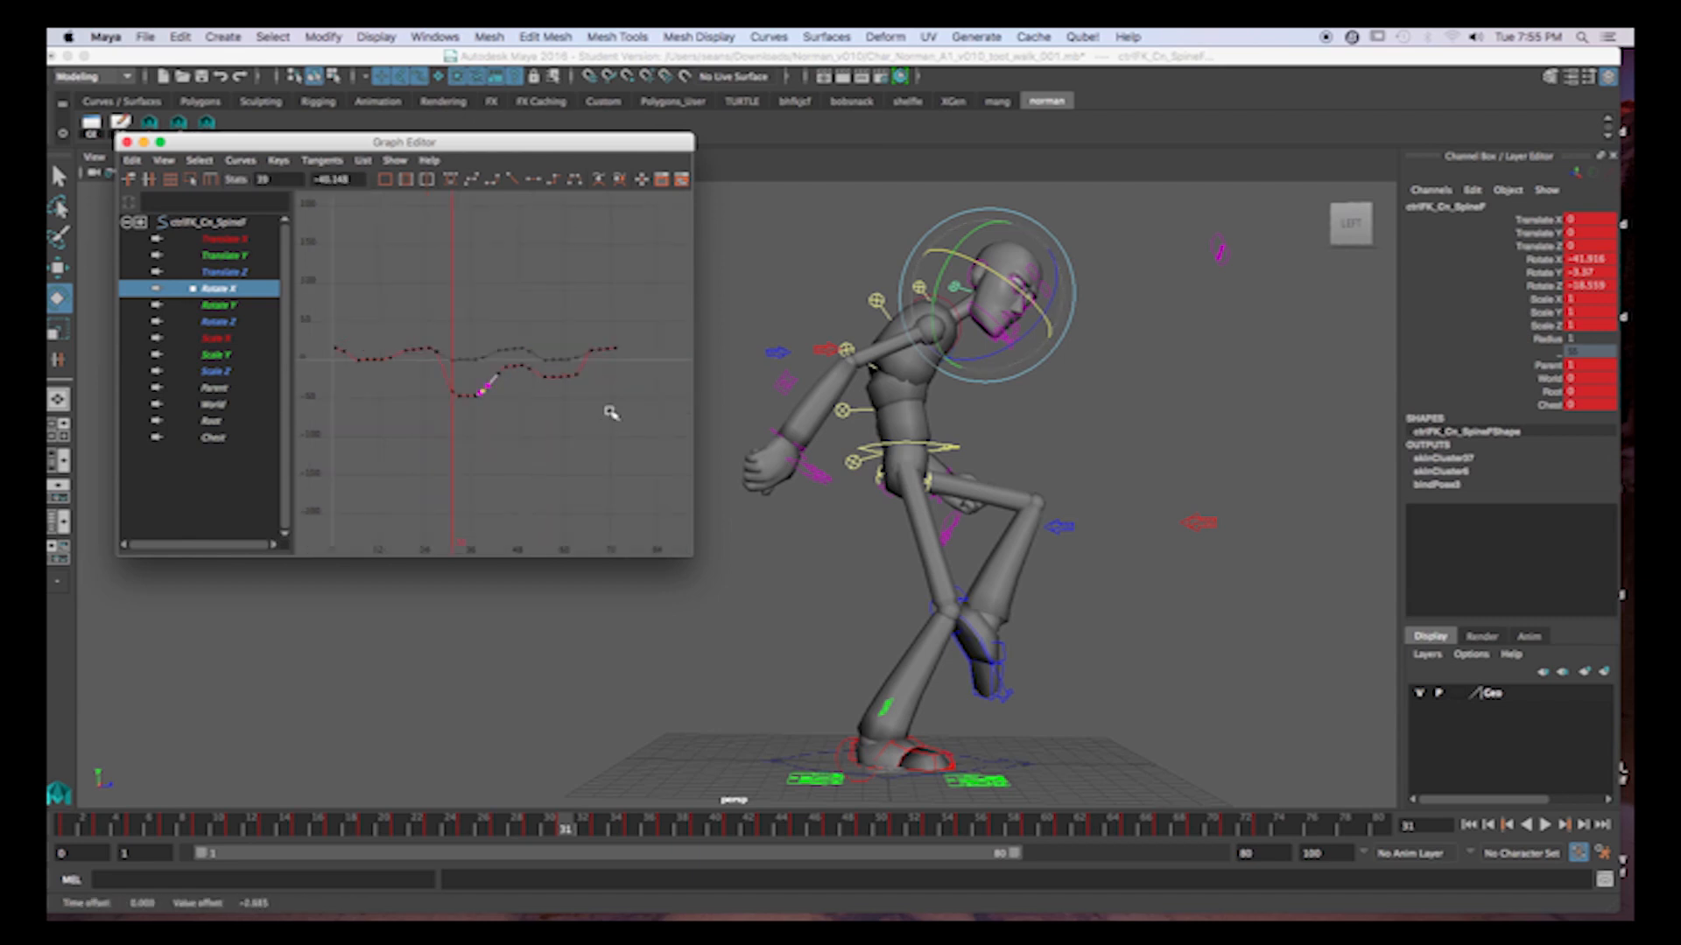
click(587, 349)
middle_drag(573, 310, 582, 326)
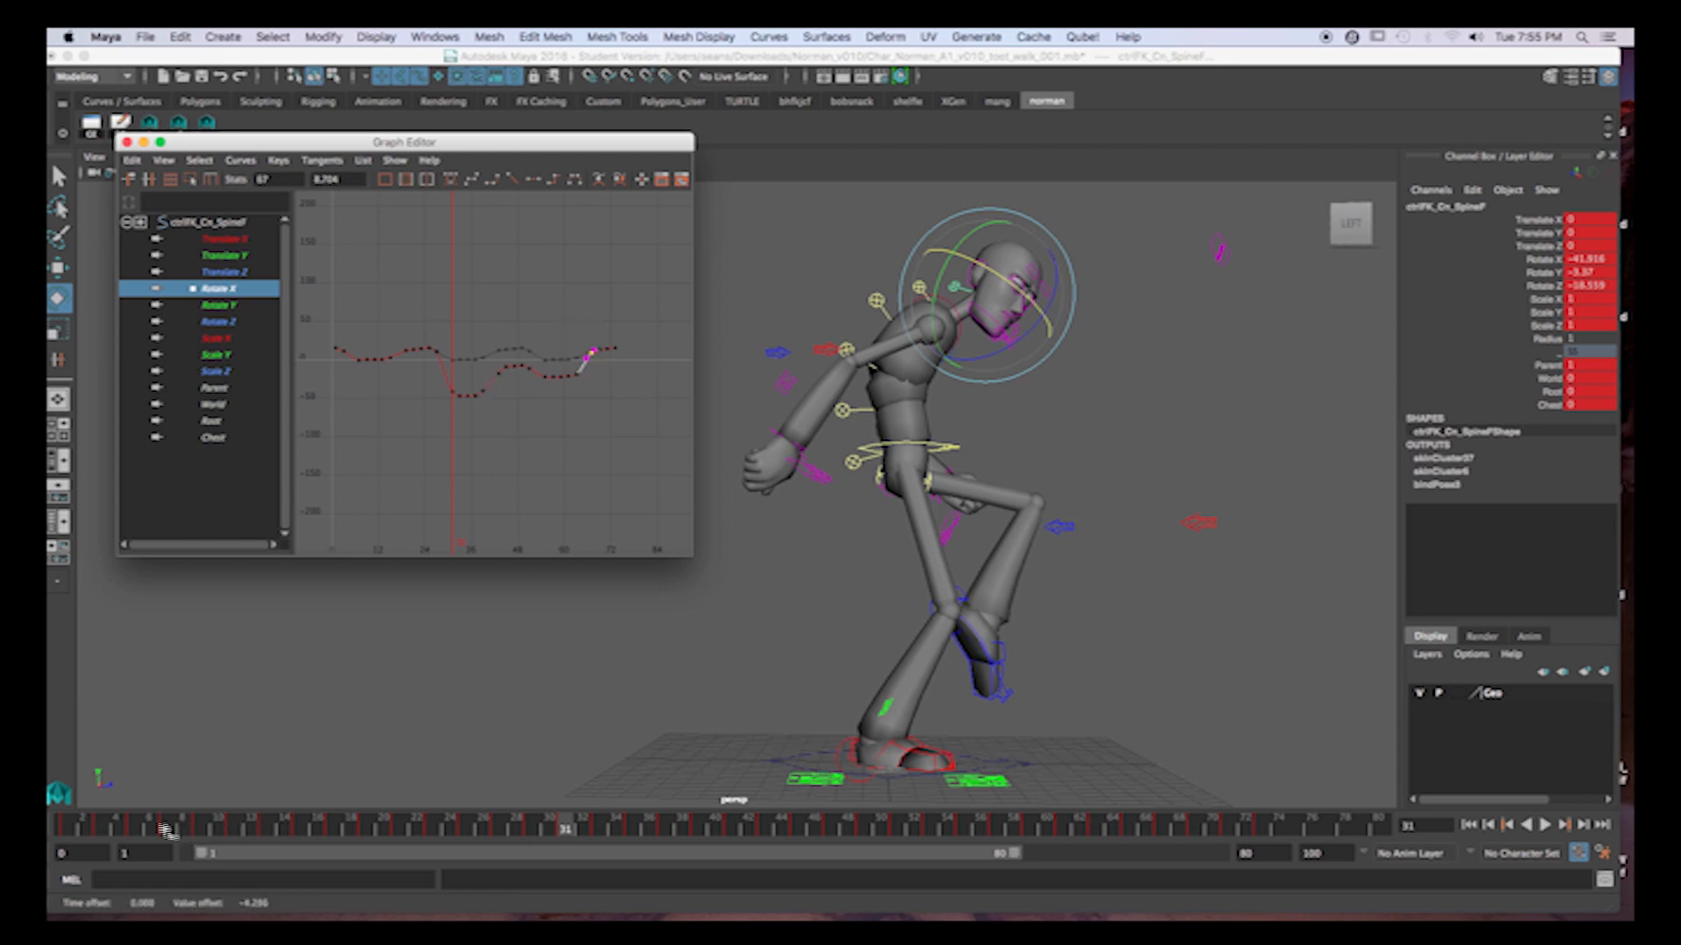
Play back the walk in the viewport to check the head's changed rotation, and stop it around the head dip.
click(133, 826)
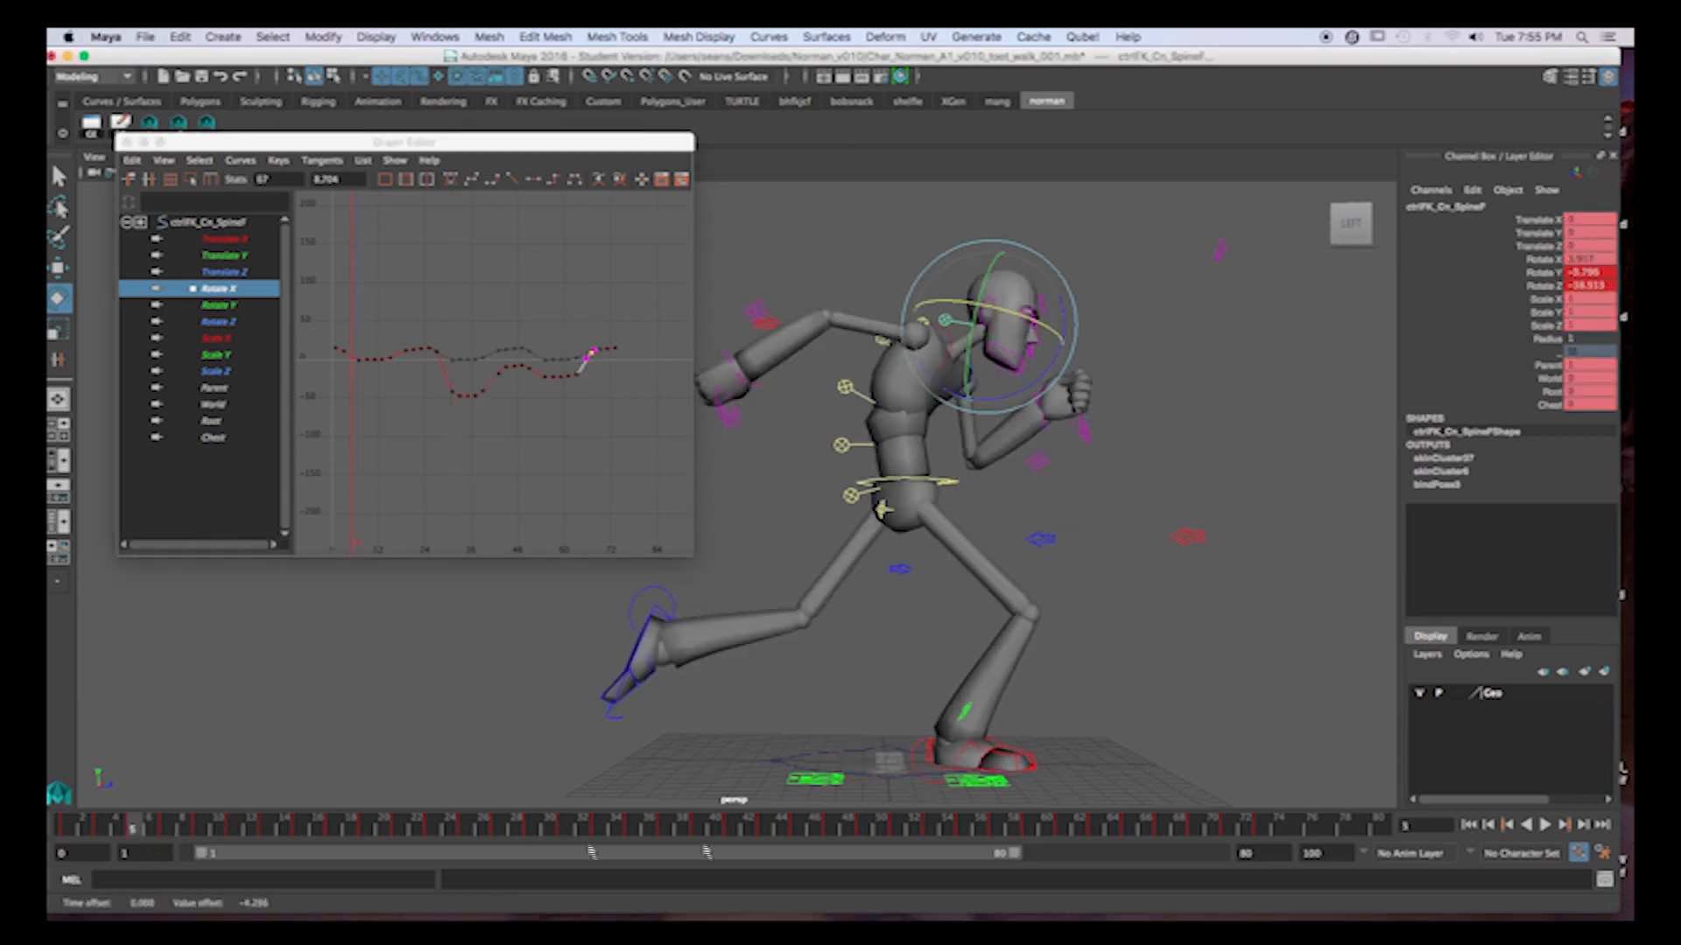
click(1545, 825)
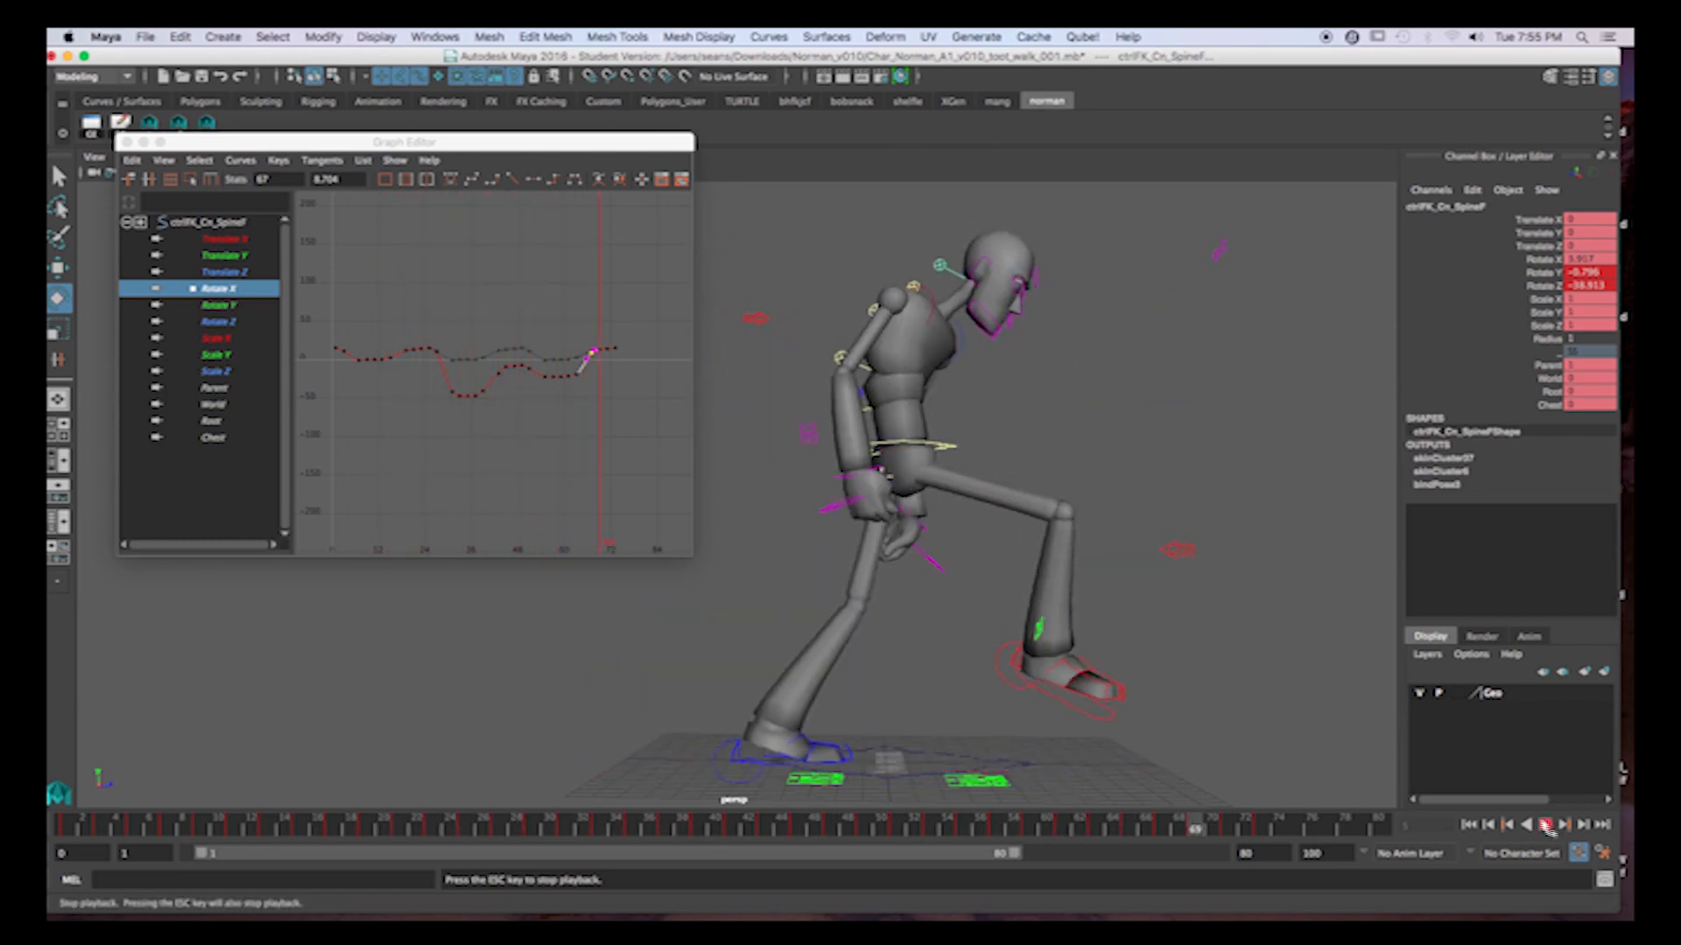
click(1545, 824)
click(405, 825)
key(alt+v)
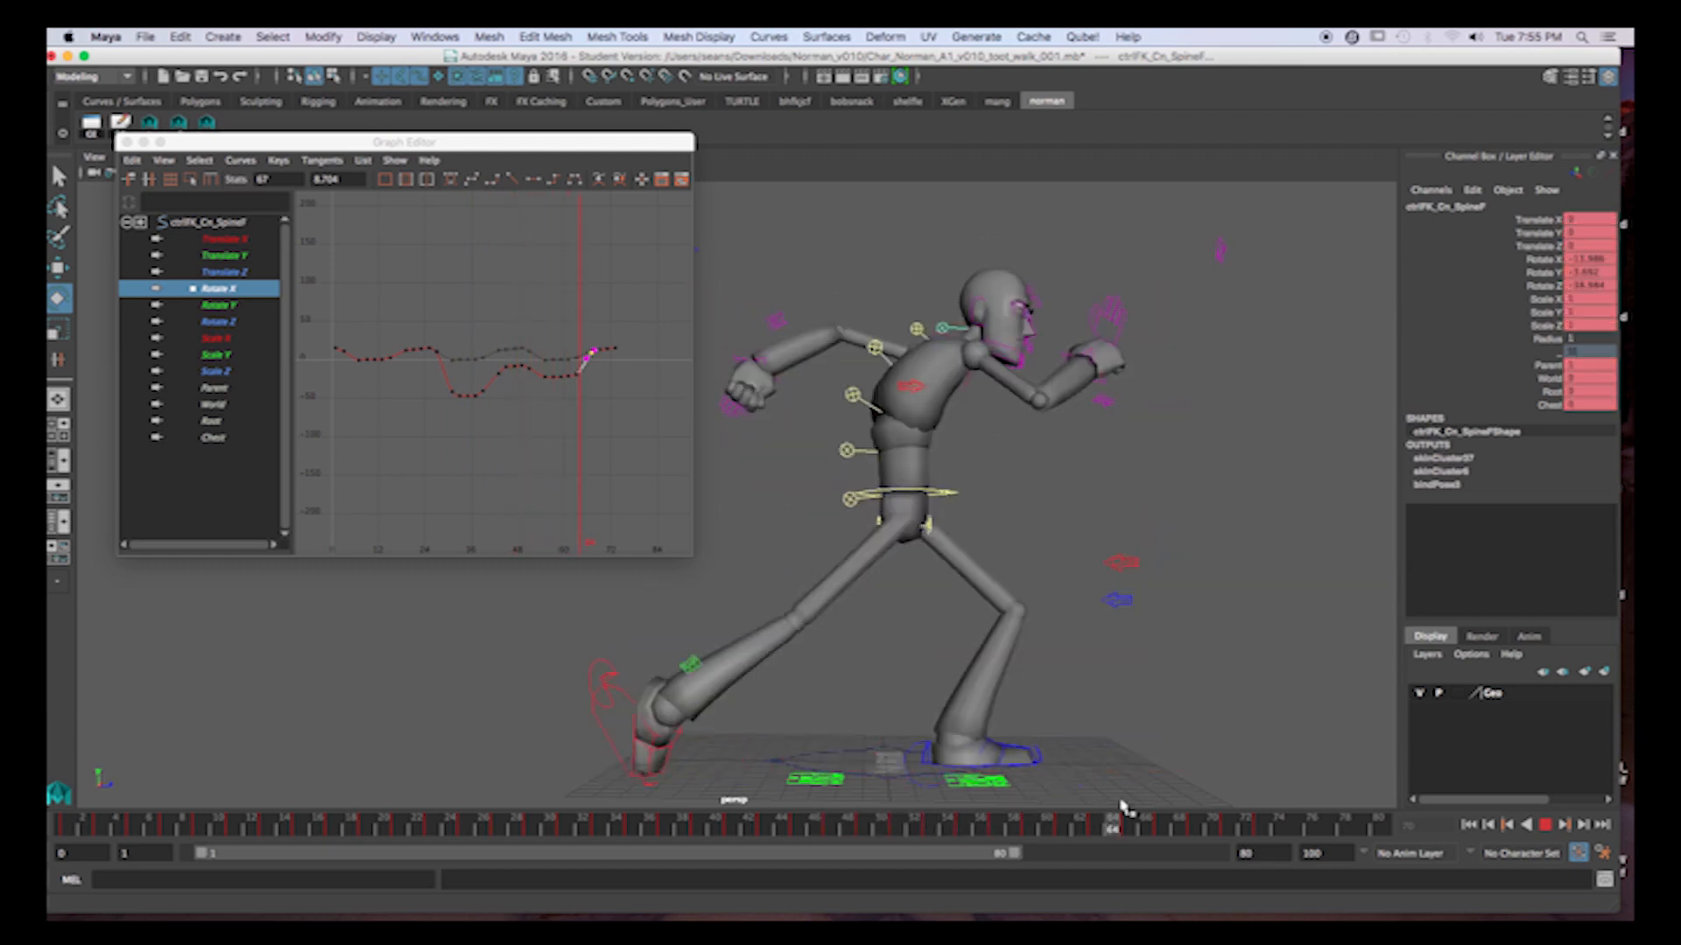
key(alt+v)
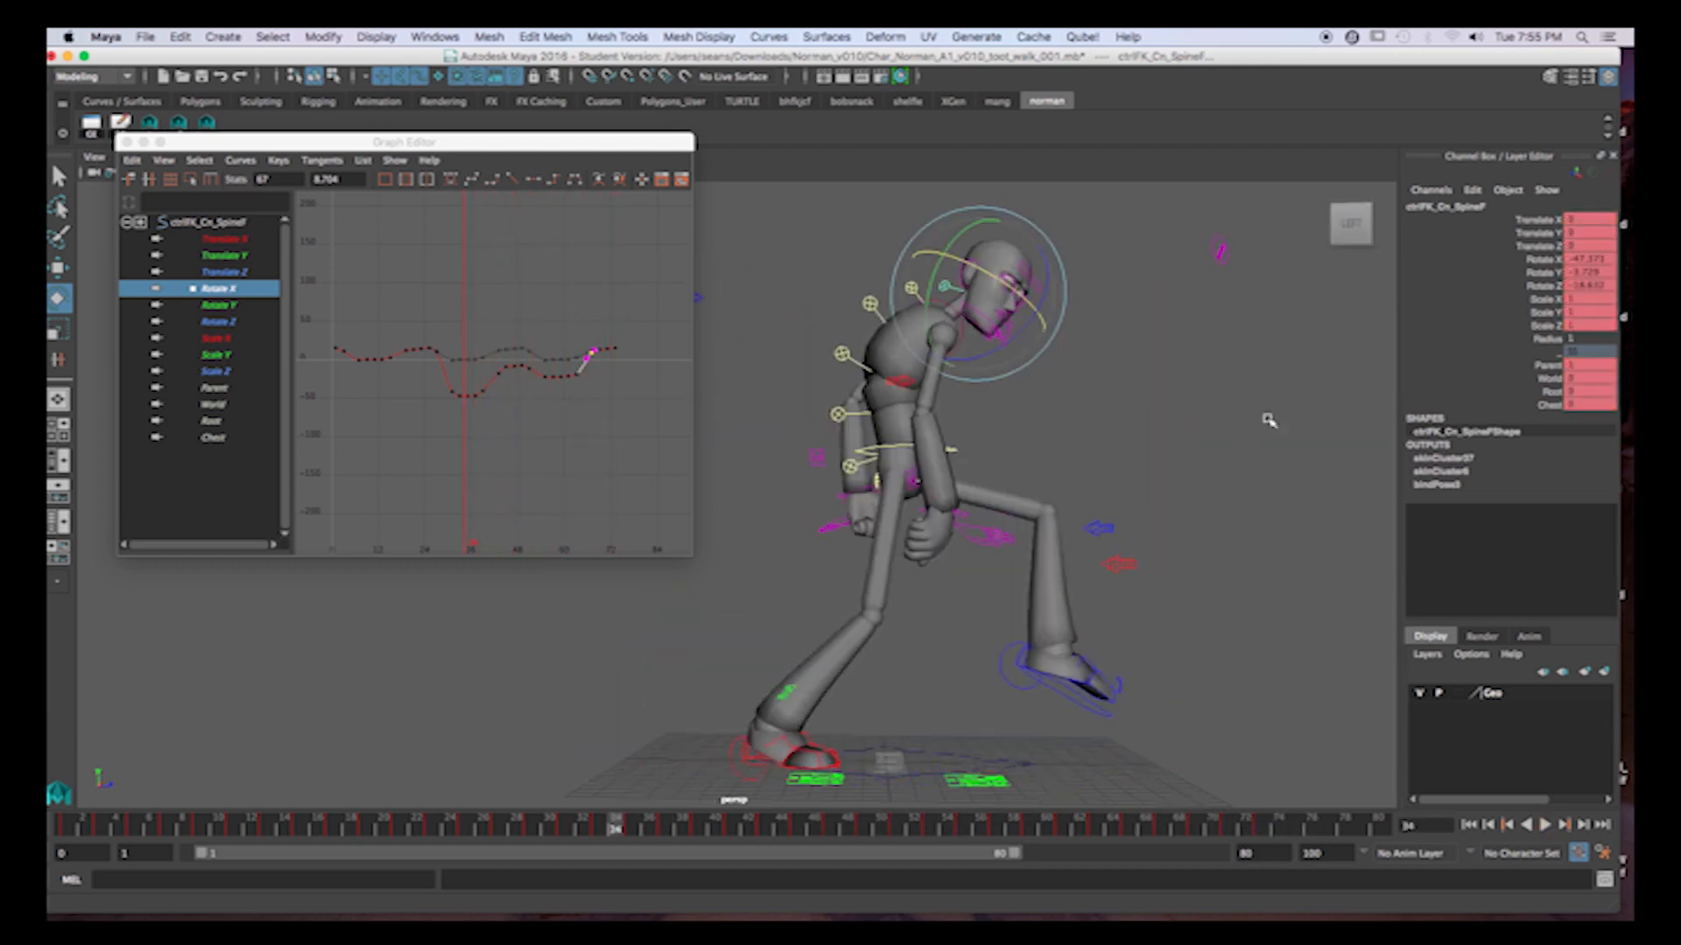
Select the eye control for moving and play back the head dip from a three-quarter view.
click(1225, 253)
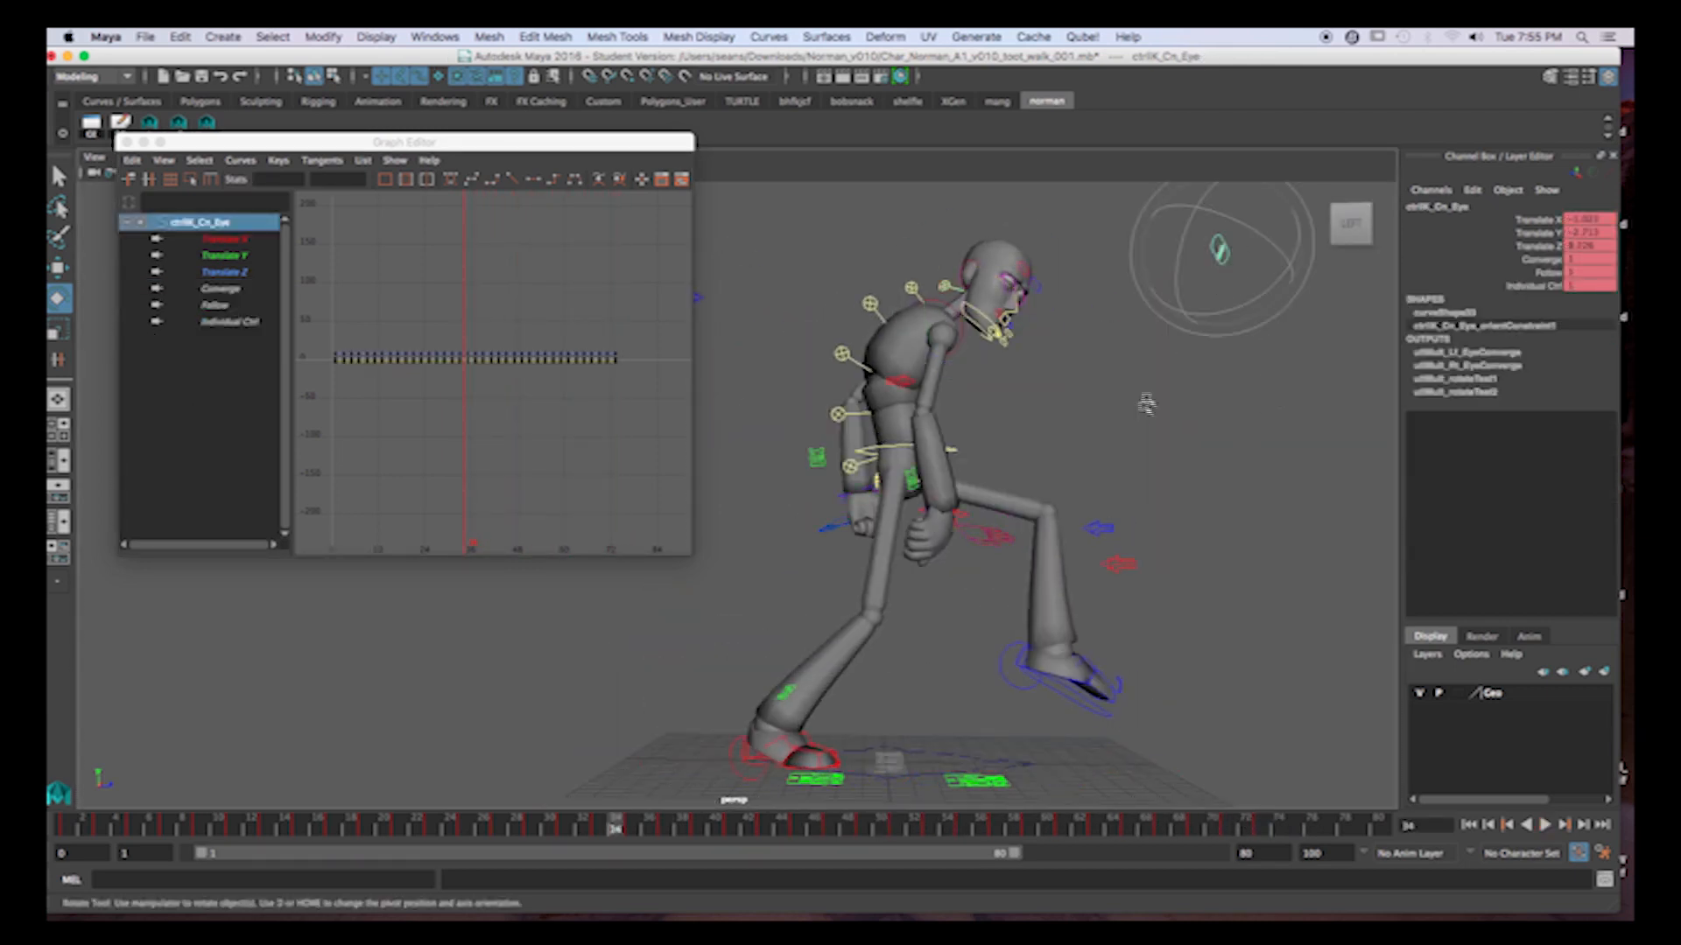
alt+drag(1158, 427, 1125, 390)
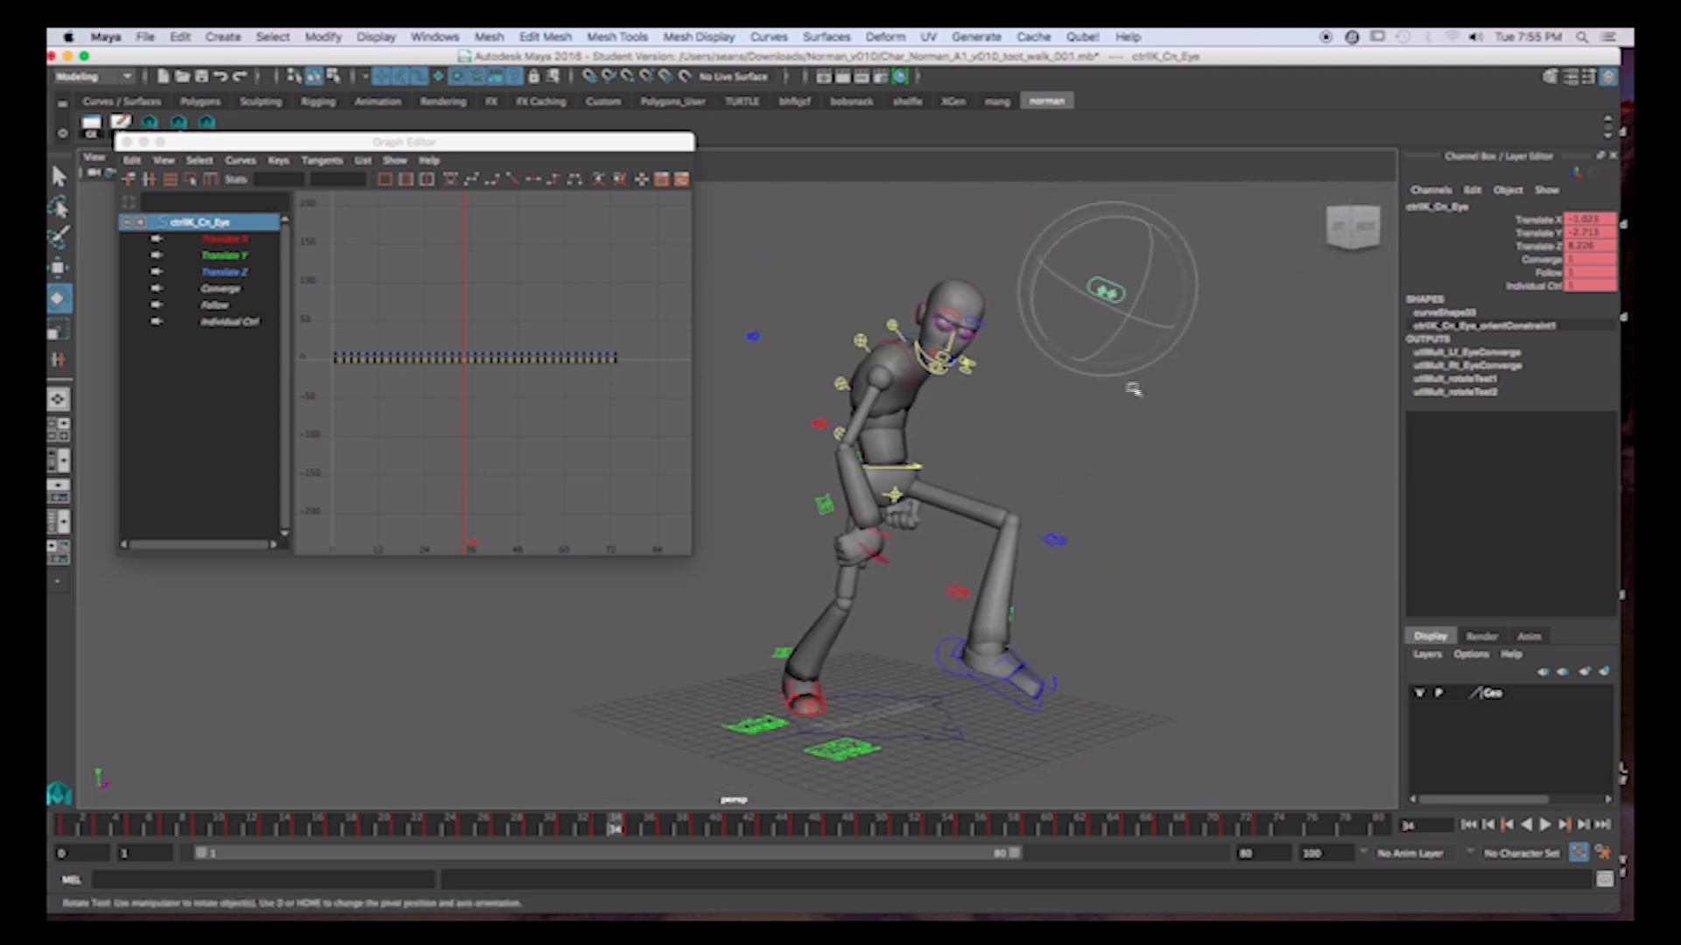
key(w)
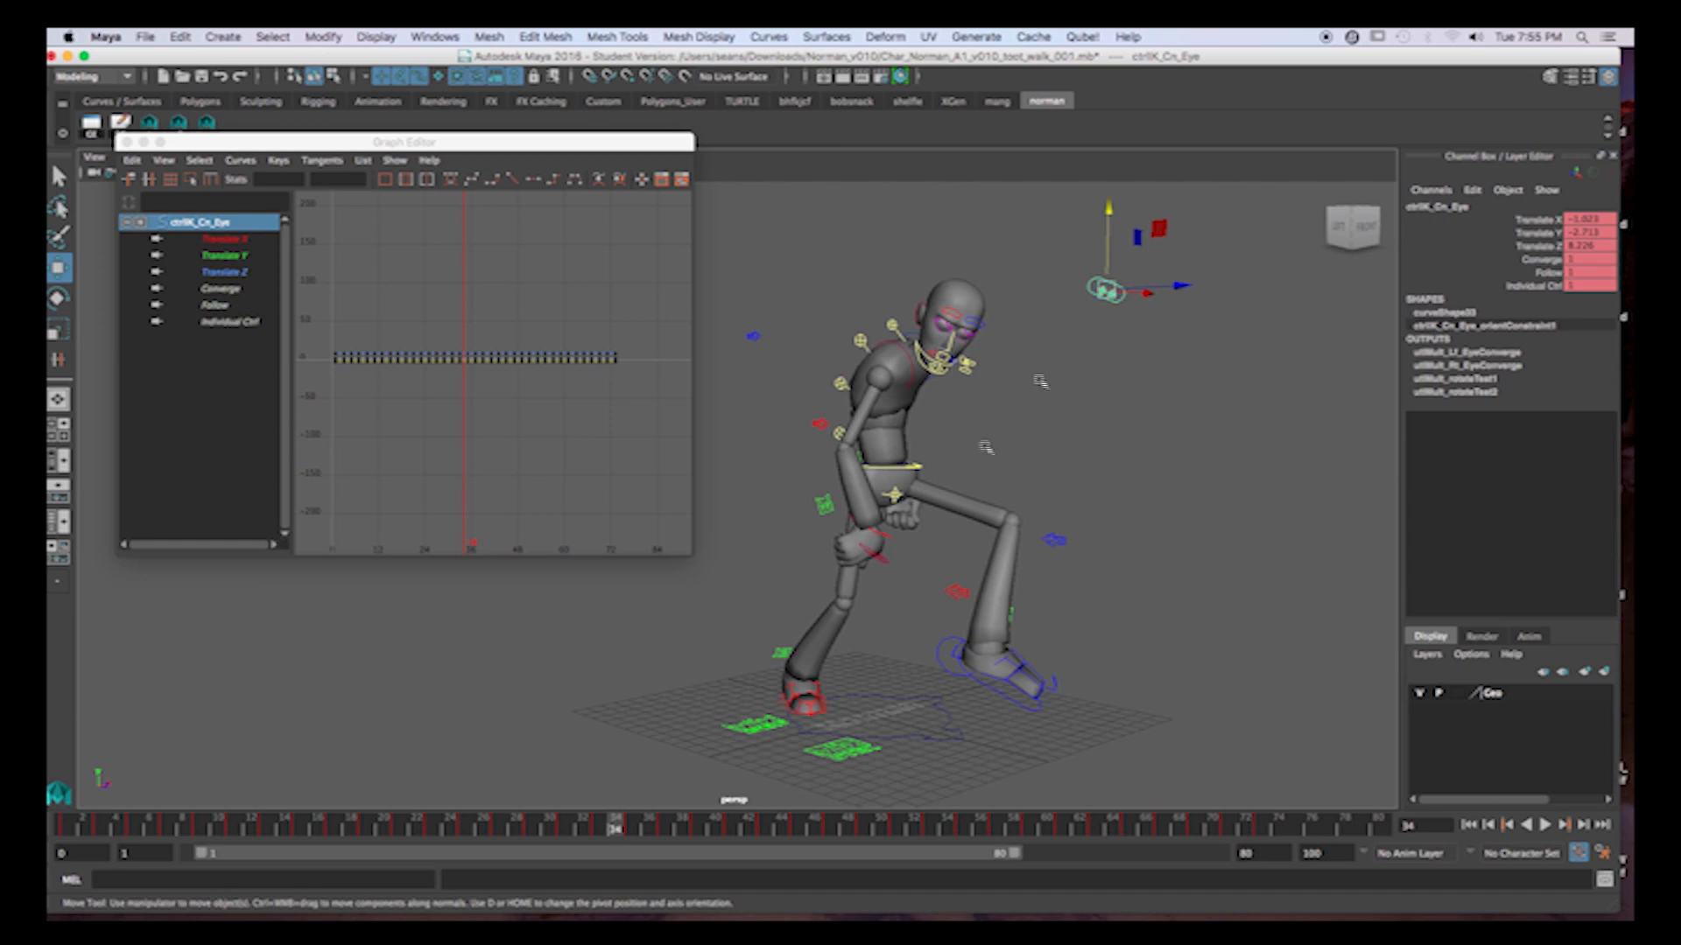
click(402, 826)
key(alt+v)
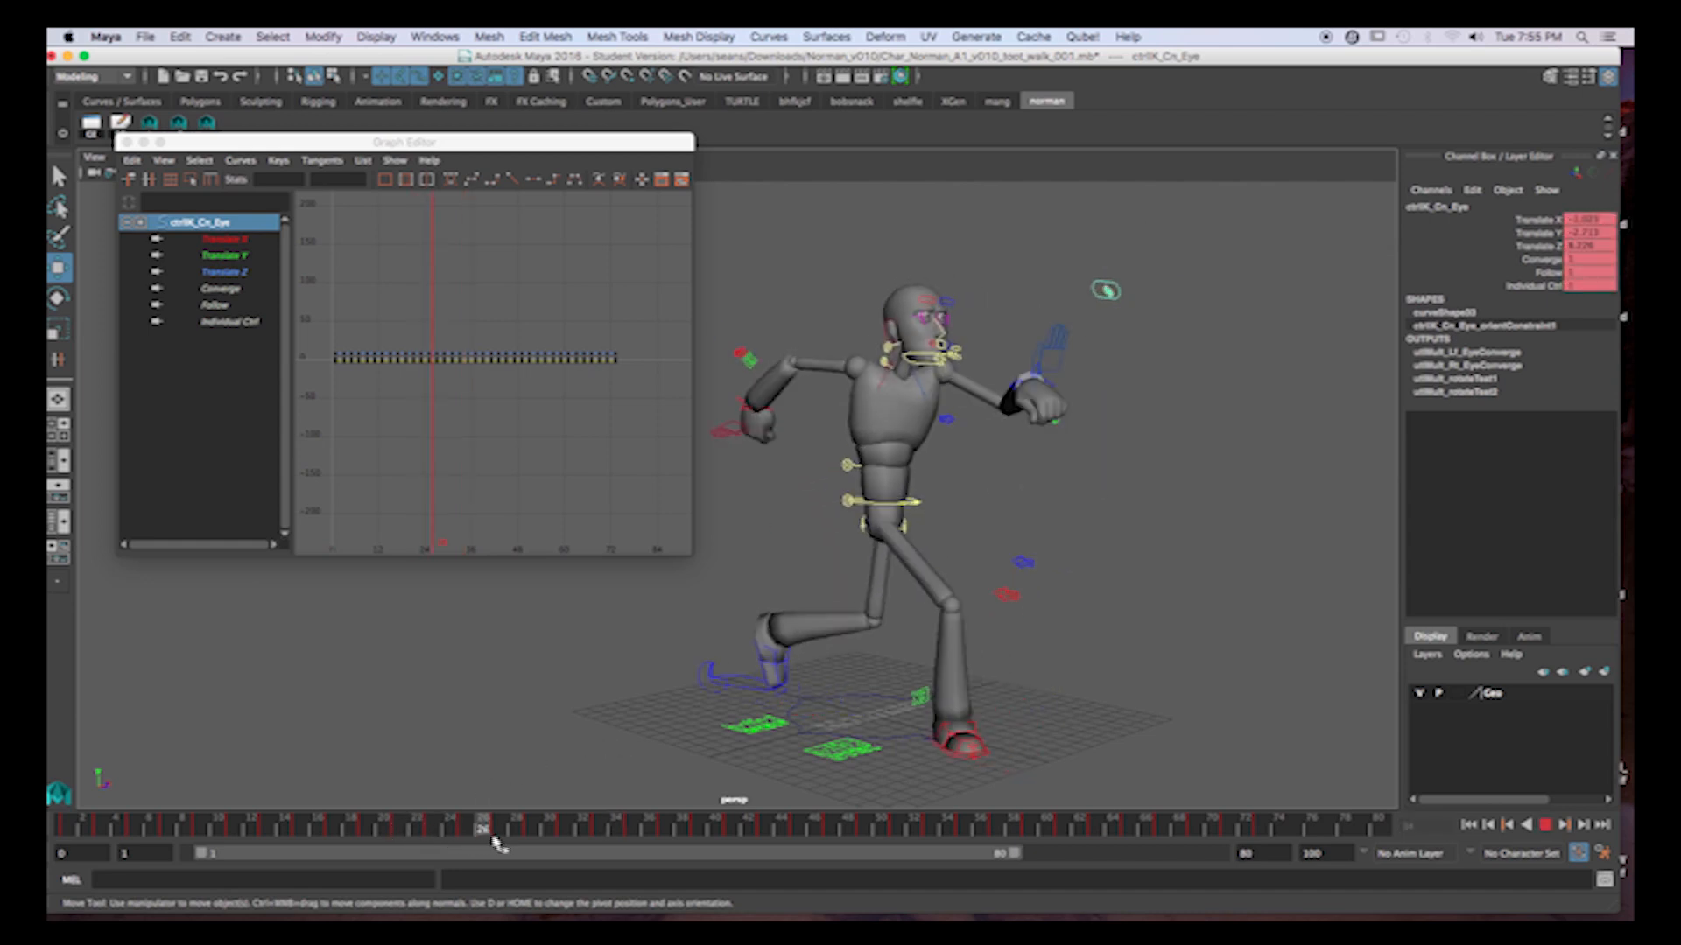
key(alt+v)
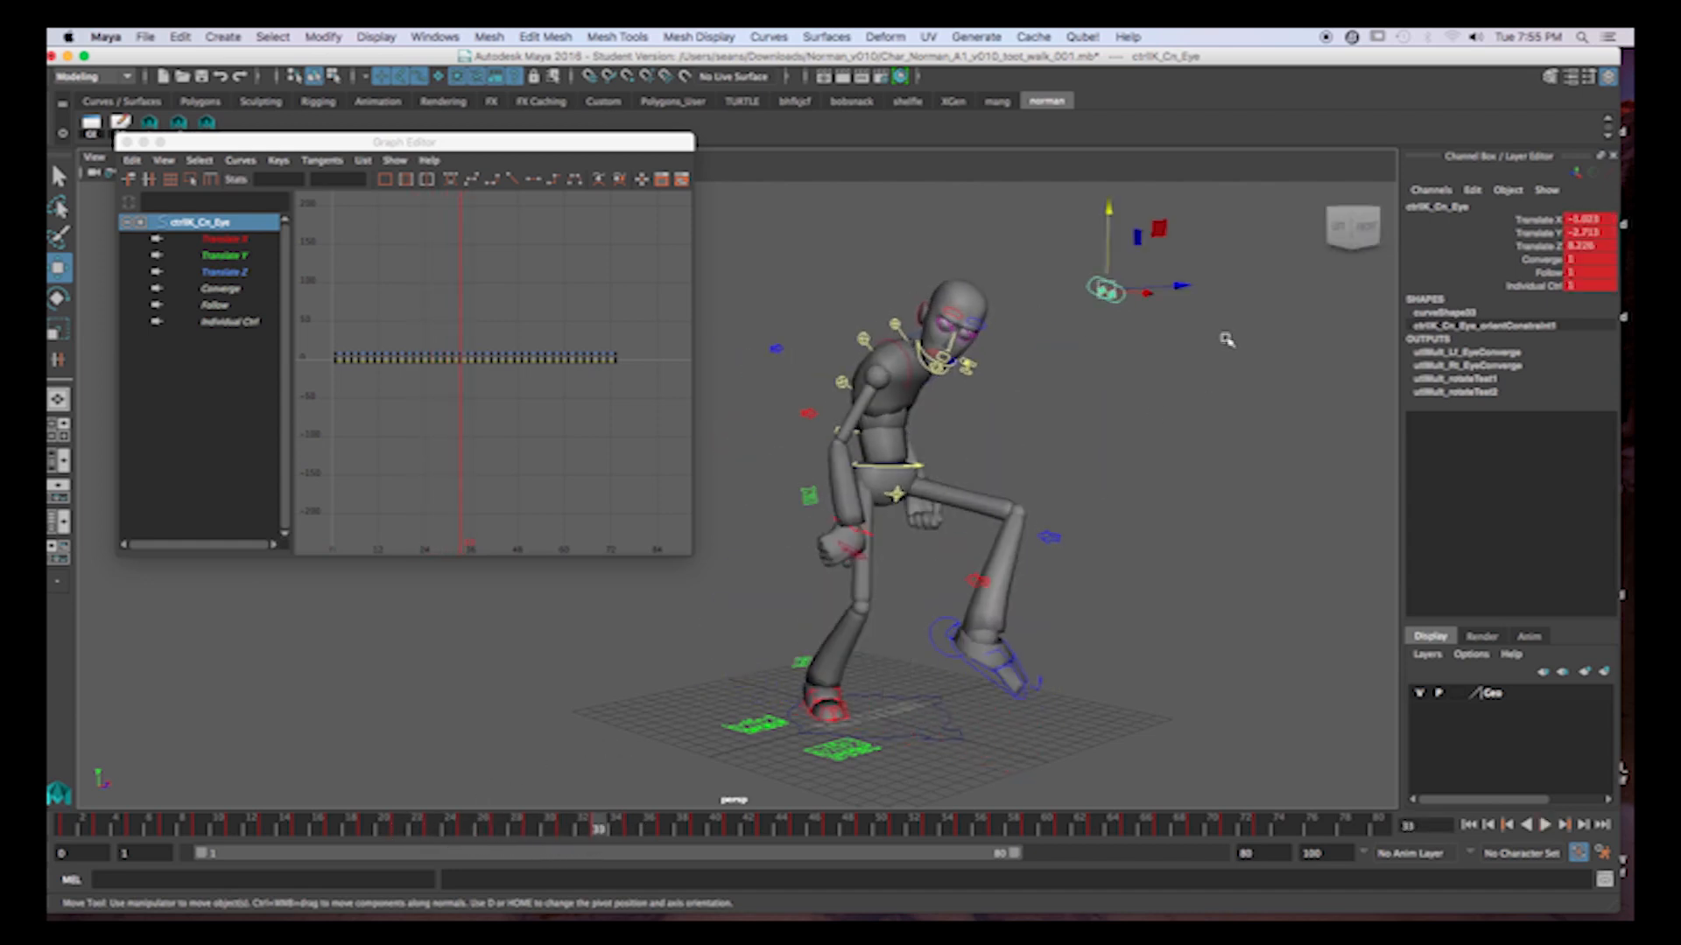
Delete the eye control's keys from frame 33 to 50.
shift+drag(599, 826, 883, 828)
right_click(882, 828)
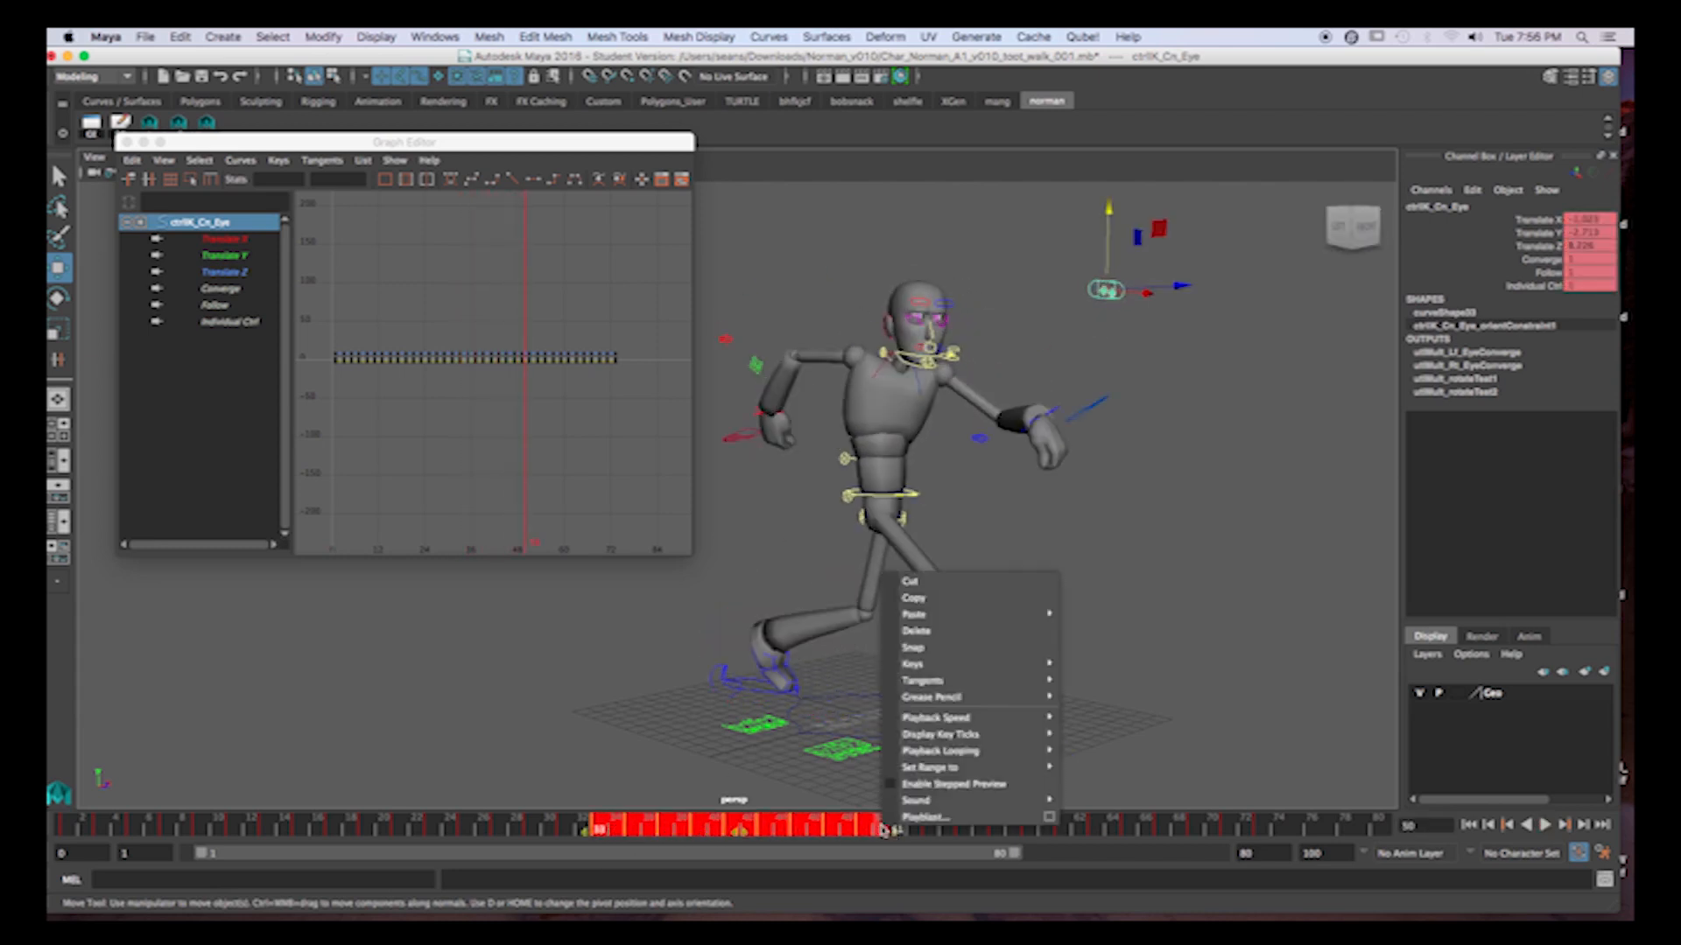
click(944, 630)
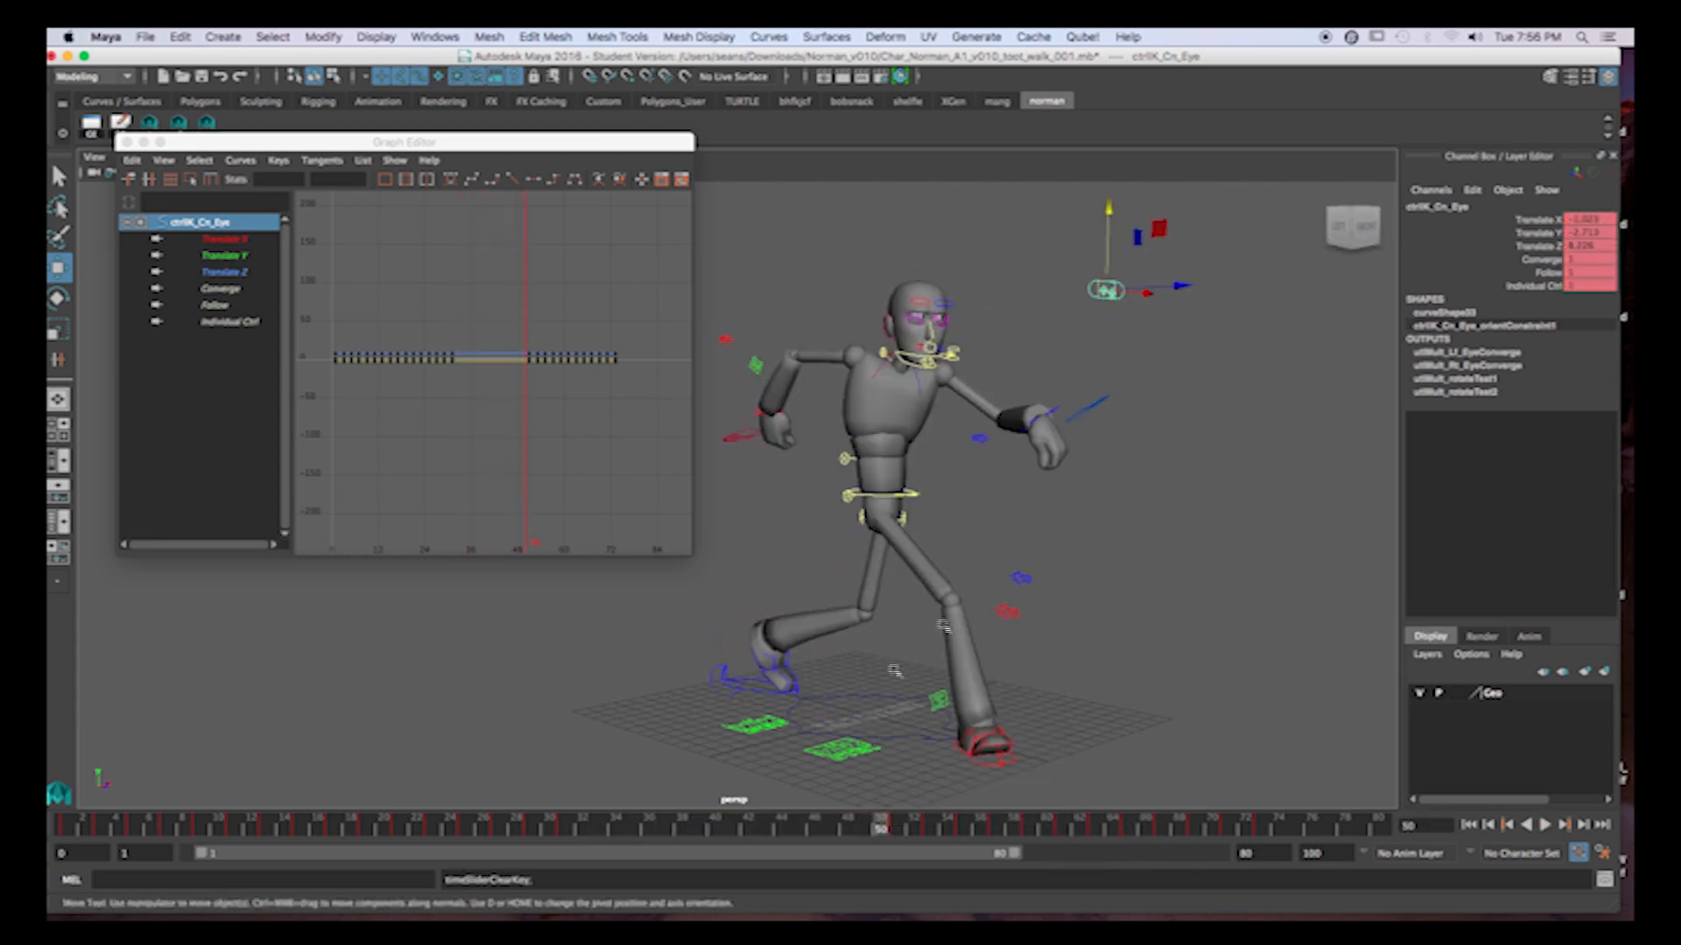
At frame 31, move the eye control down and back toward the face, and set a key.
click(565, 830)
drag(1102, 295, 938, 336)
key(s)
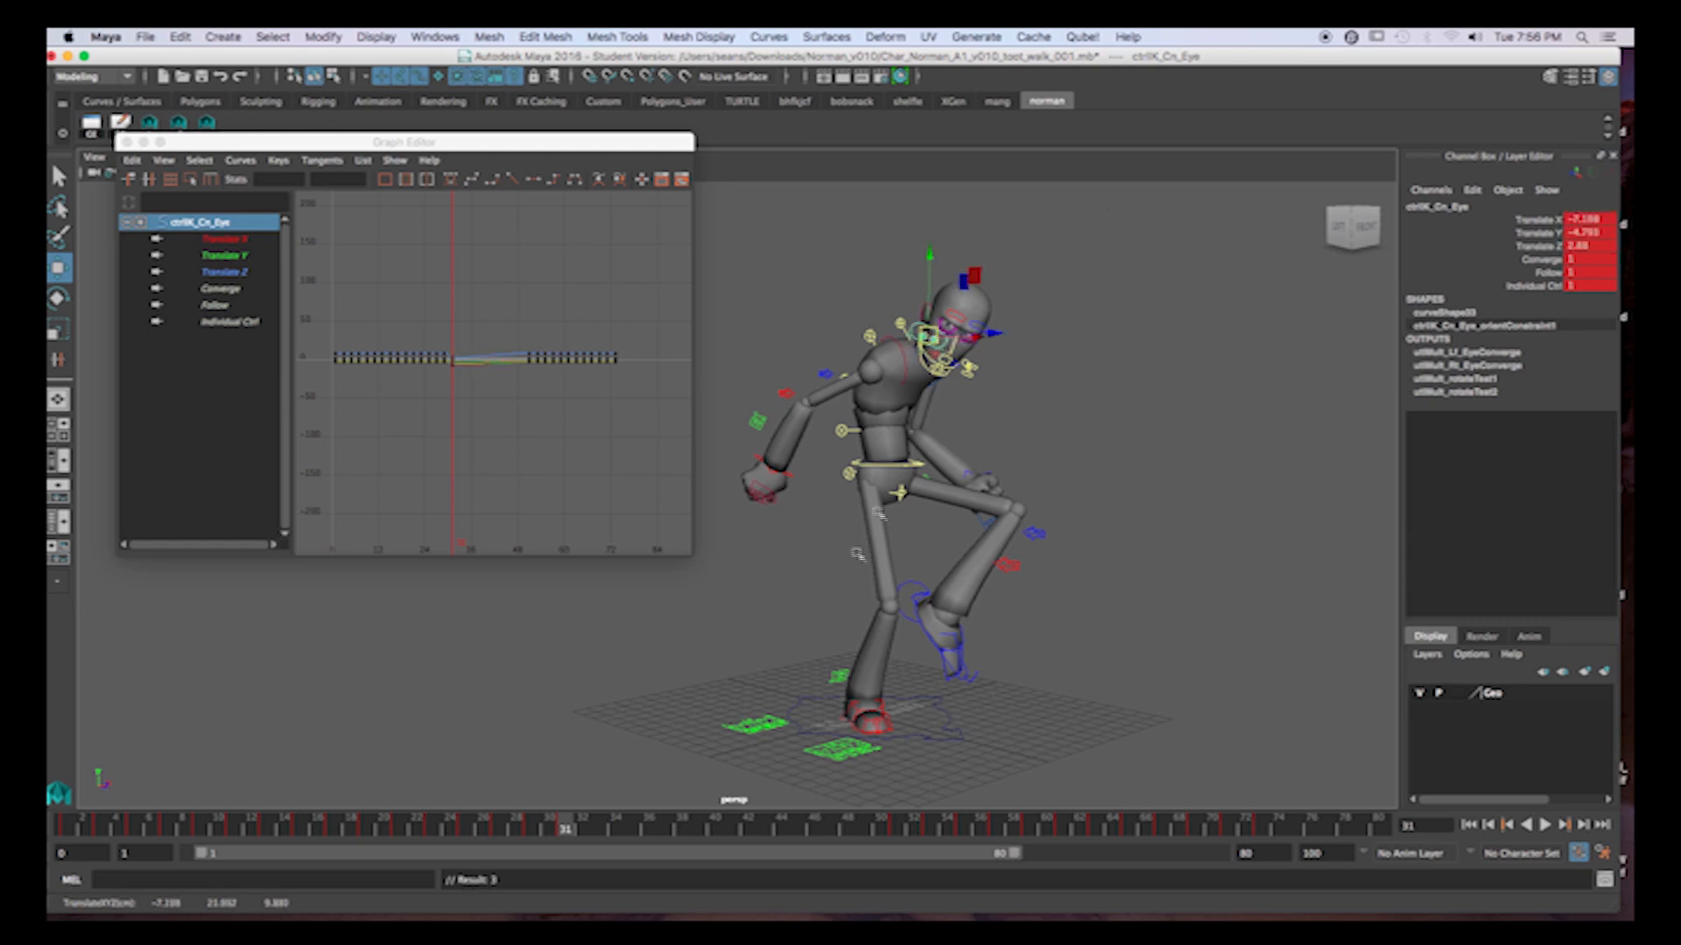
Delete the eye control's keys at frames 29 and 27.
click(536, 830)
right_click(537, 830)
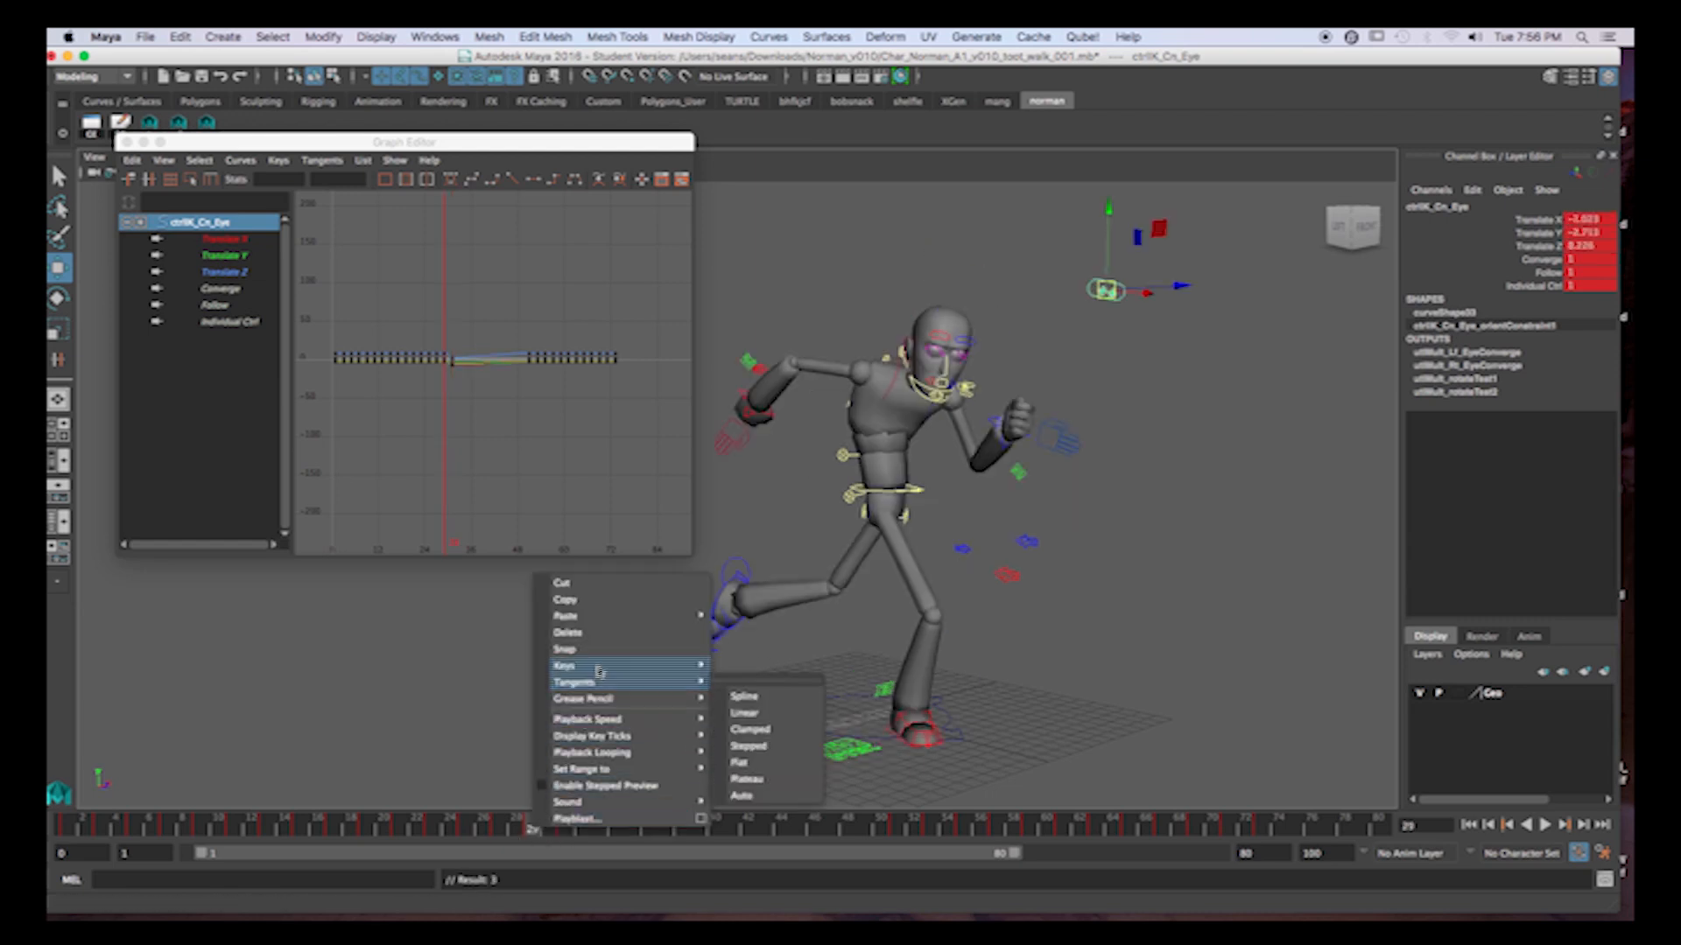
click(602, 630)
click(499, 827)
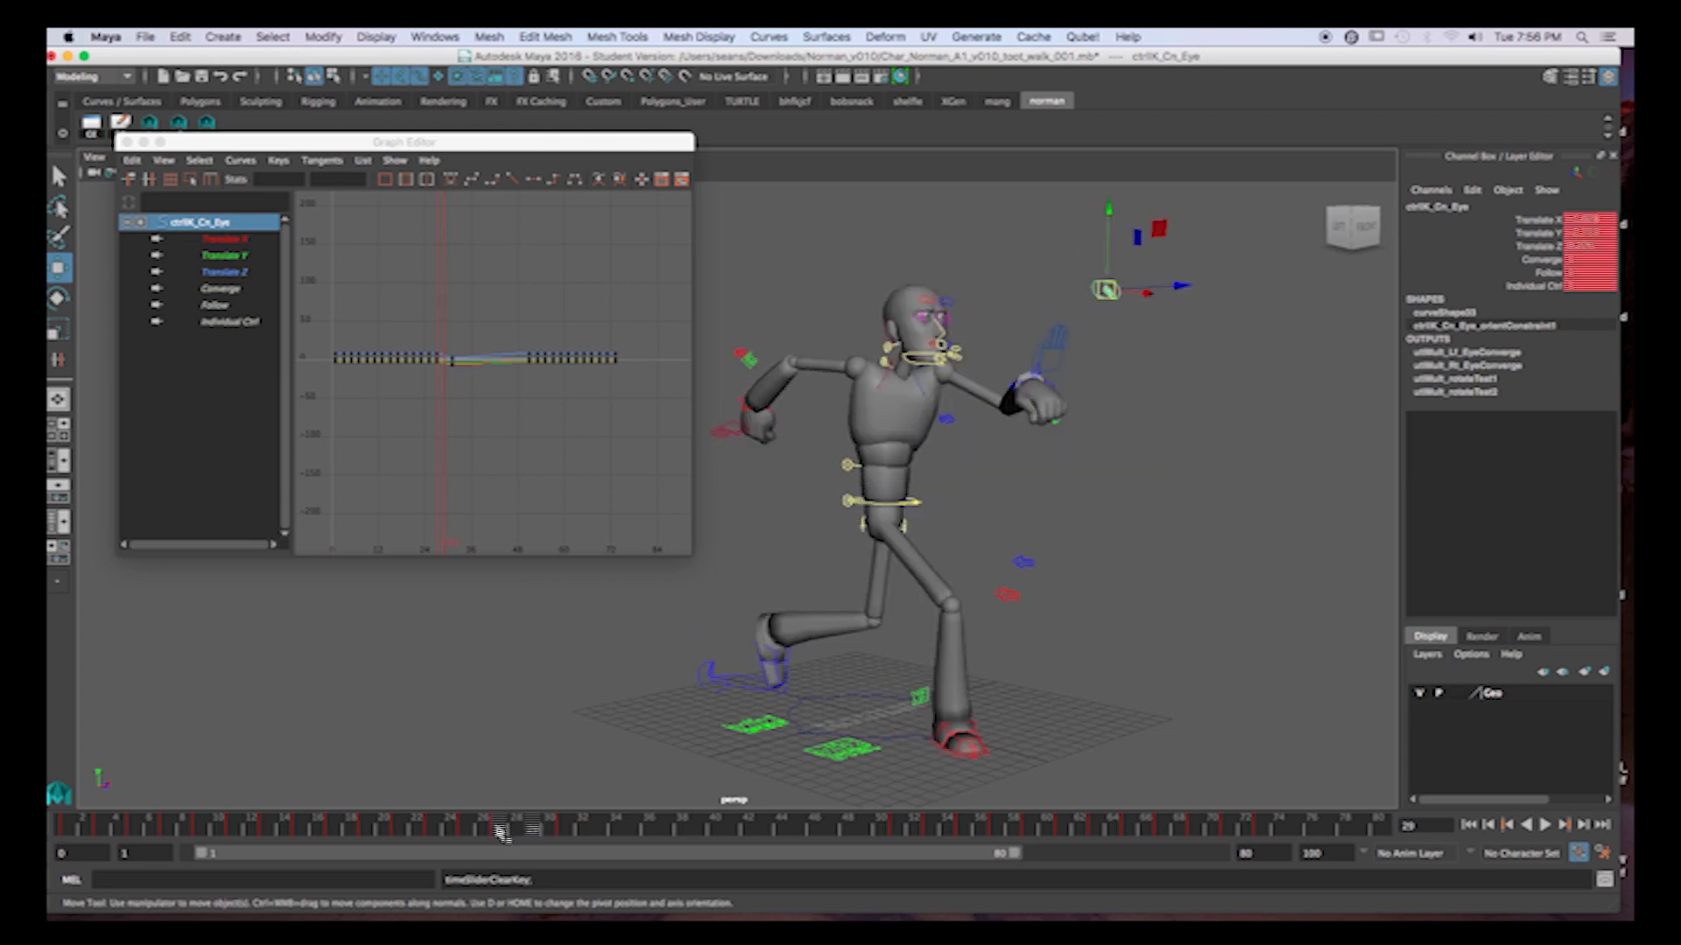
right_click(500, 830)
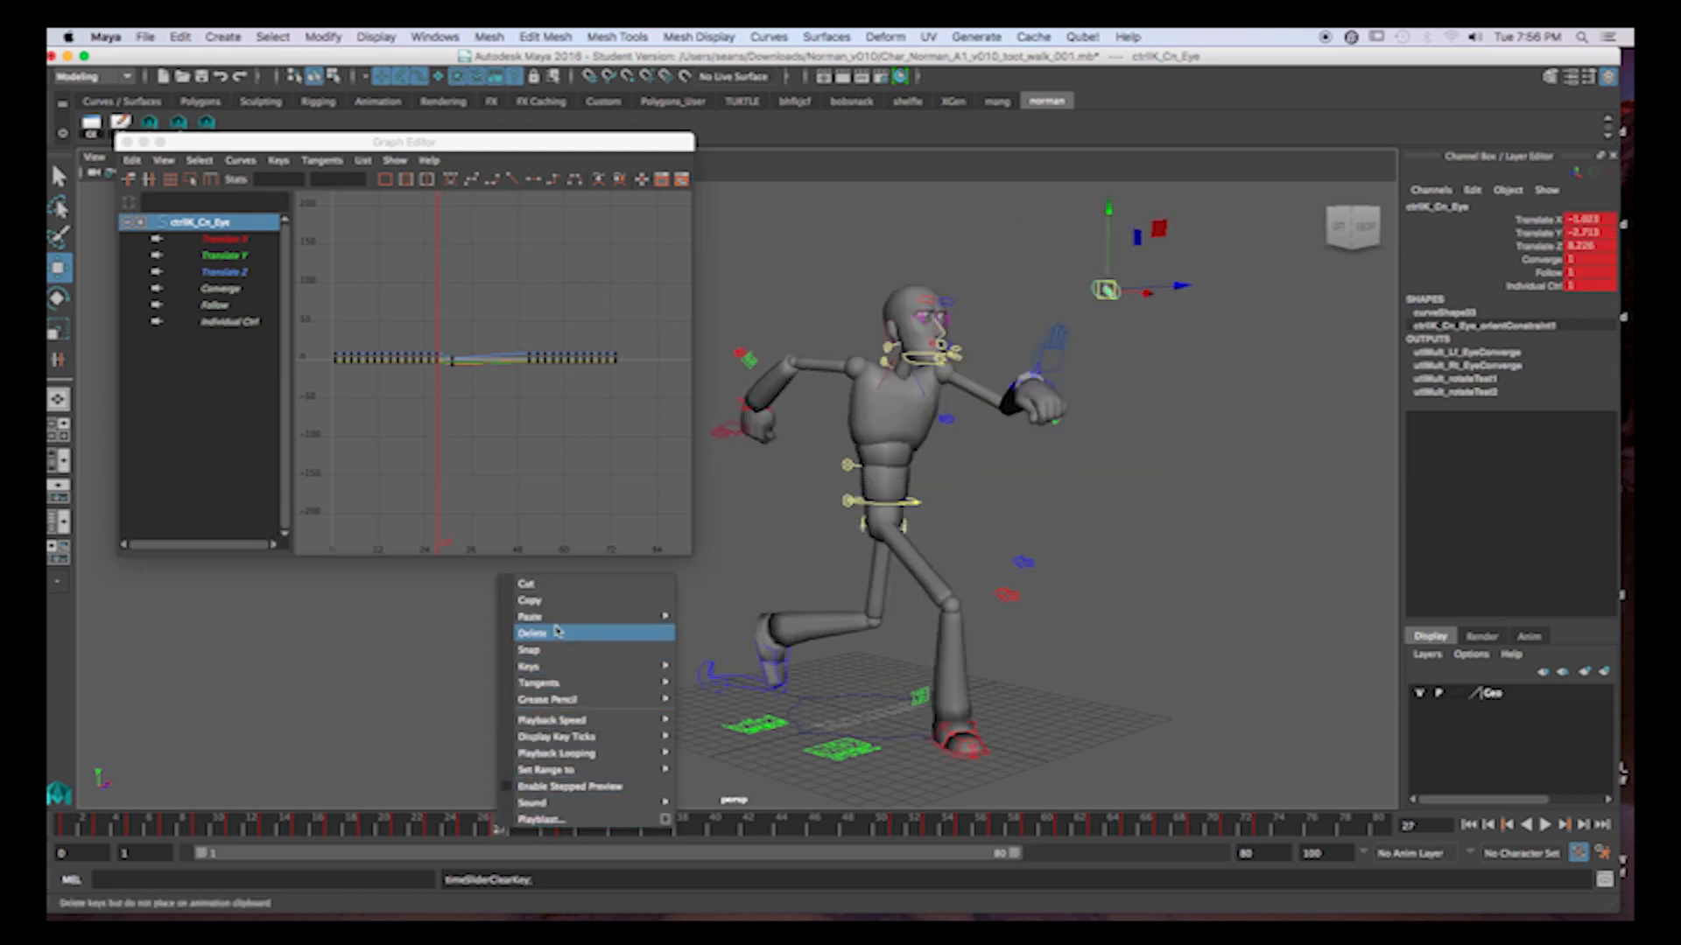
click(595, 636)
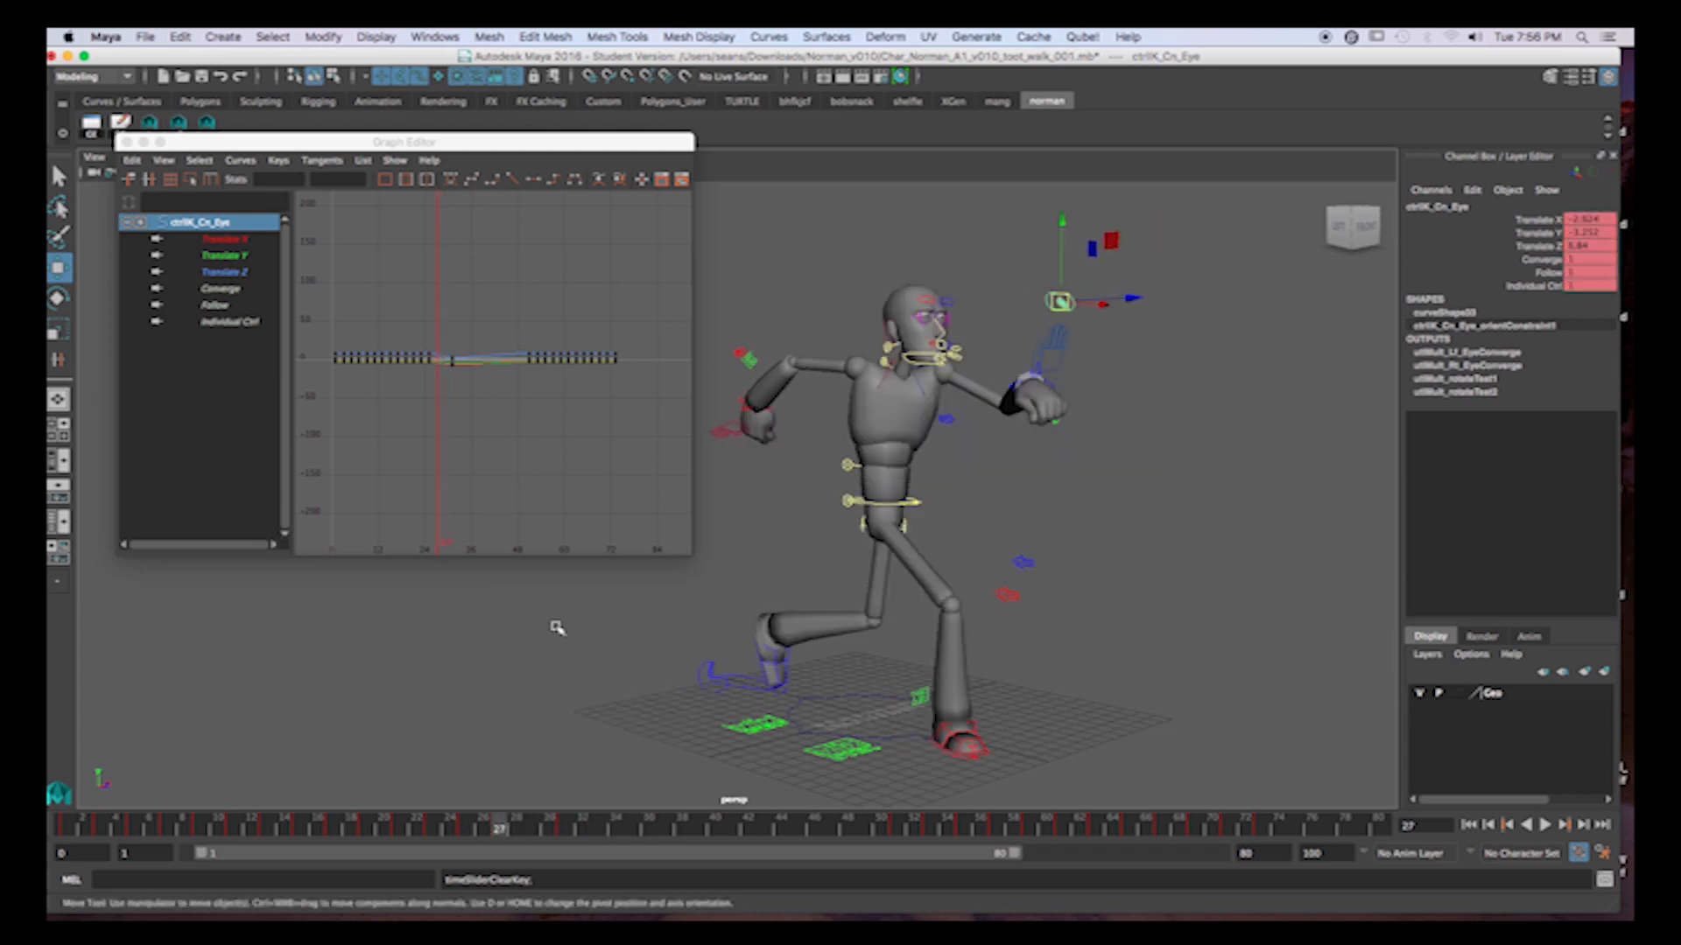
Check the eye control at frame 29, save the scene as a student version file, and close the error report.
click(531, 836)
key(q)
key(super+s)
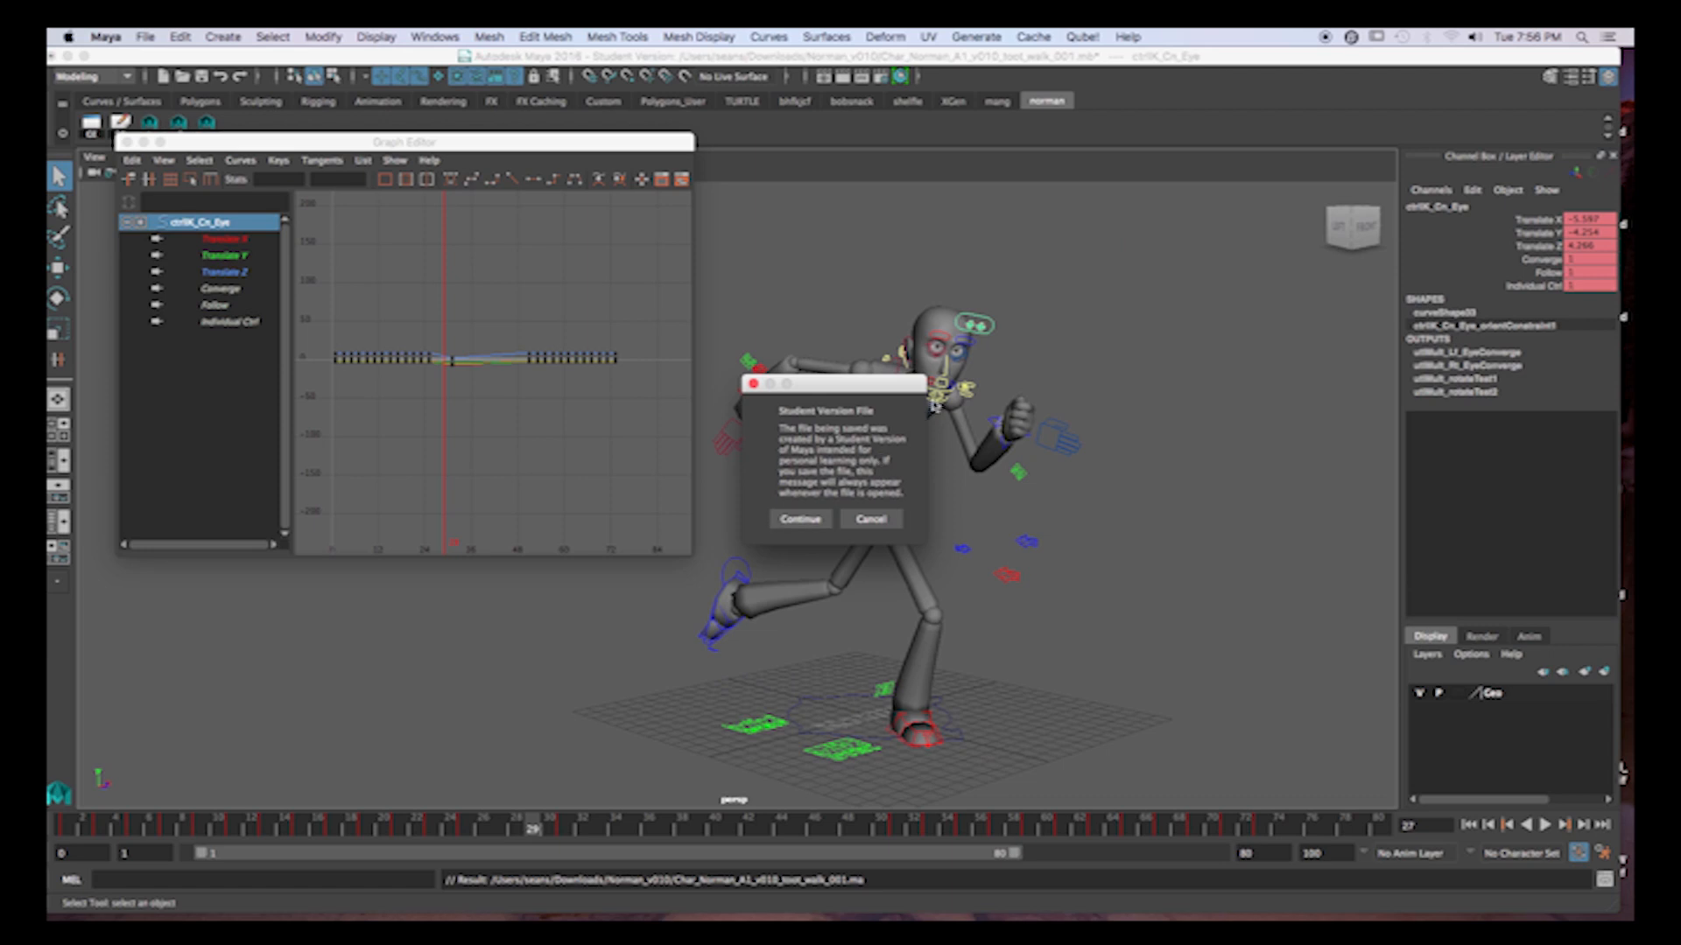
click(810, 523)
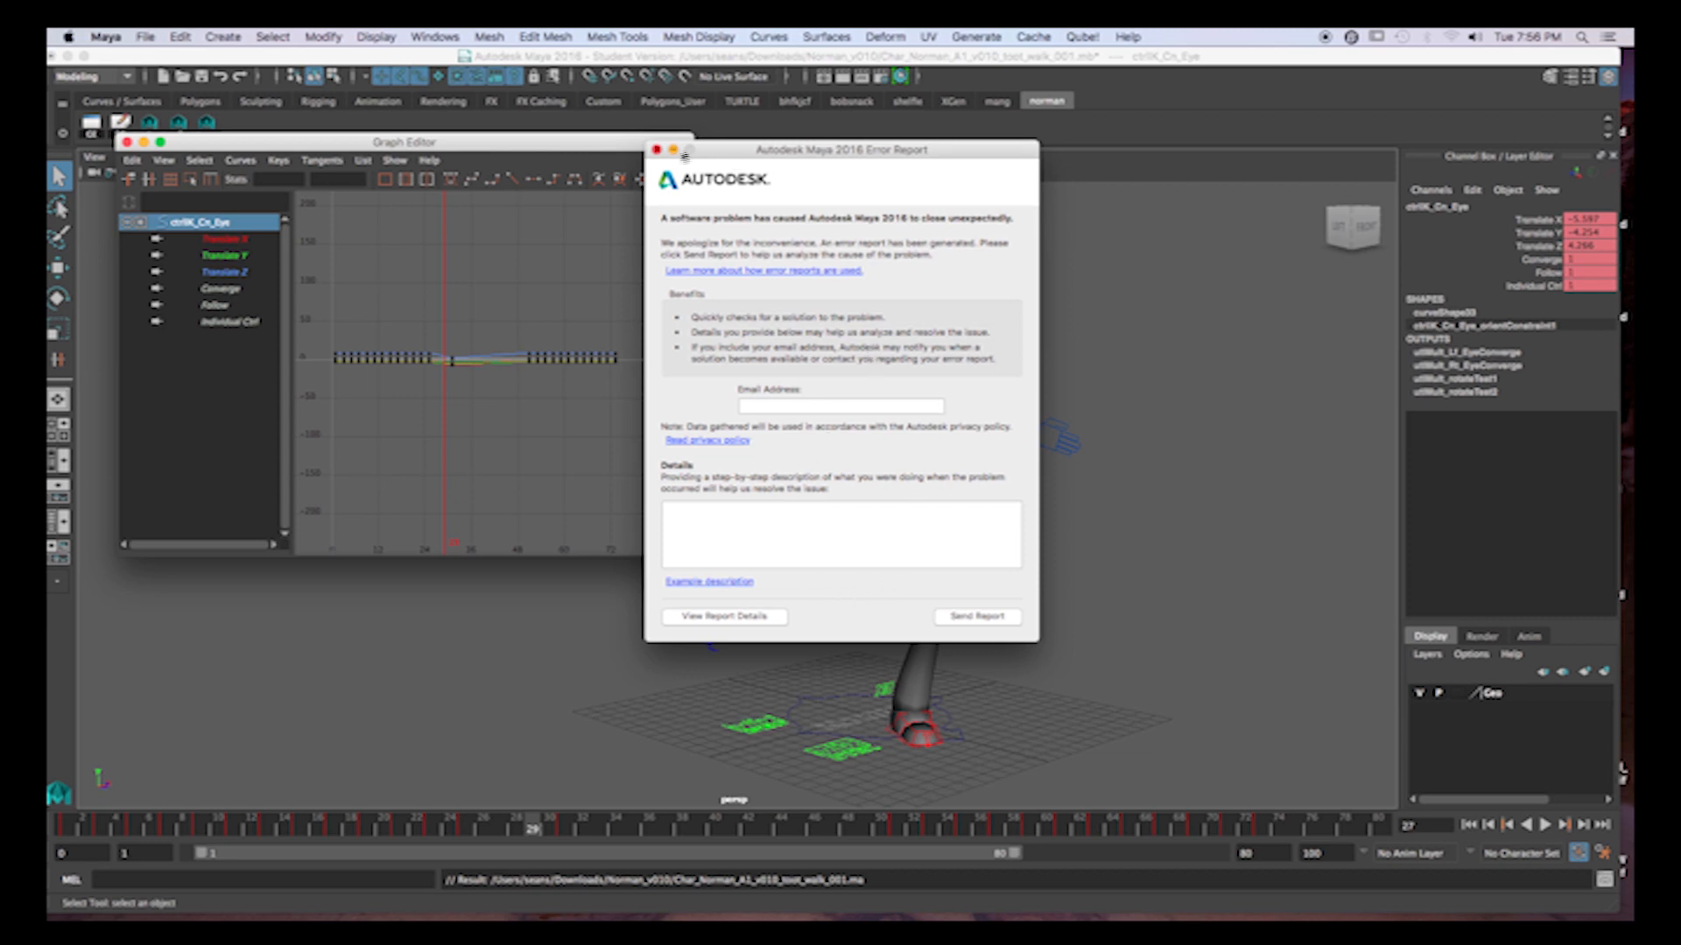
click(657, 150)
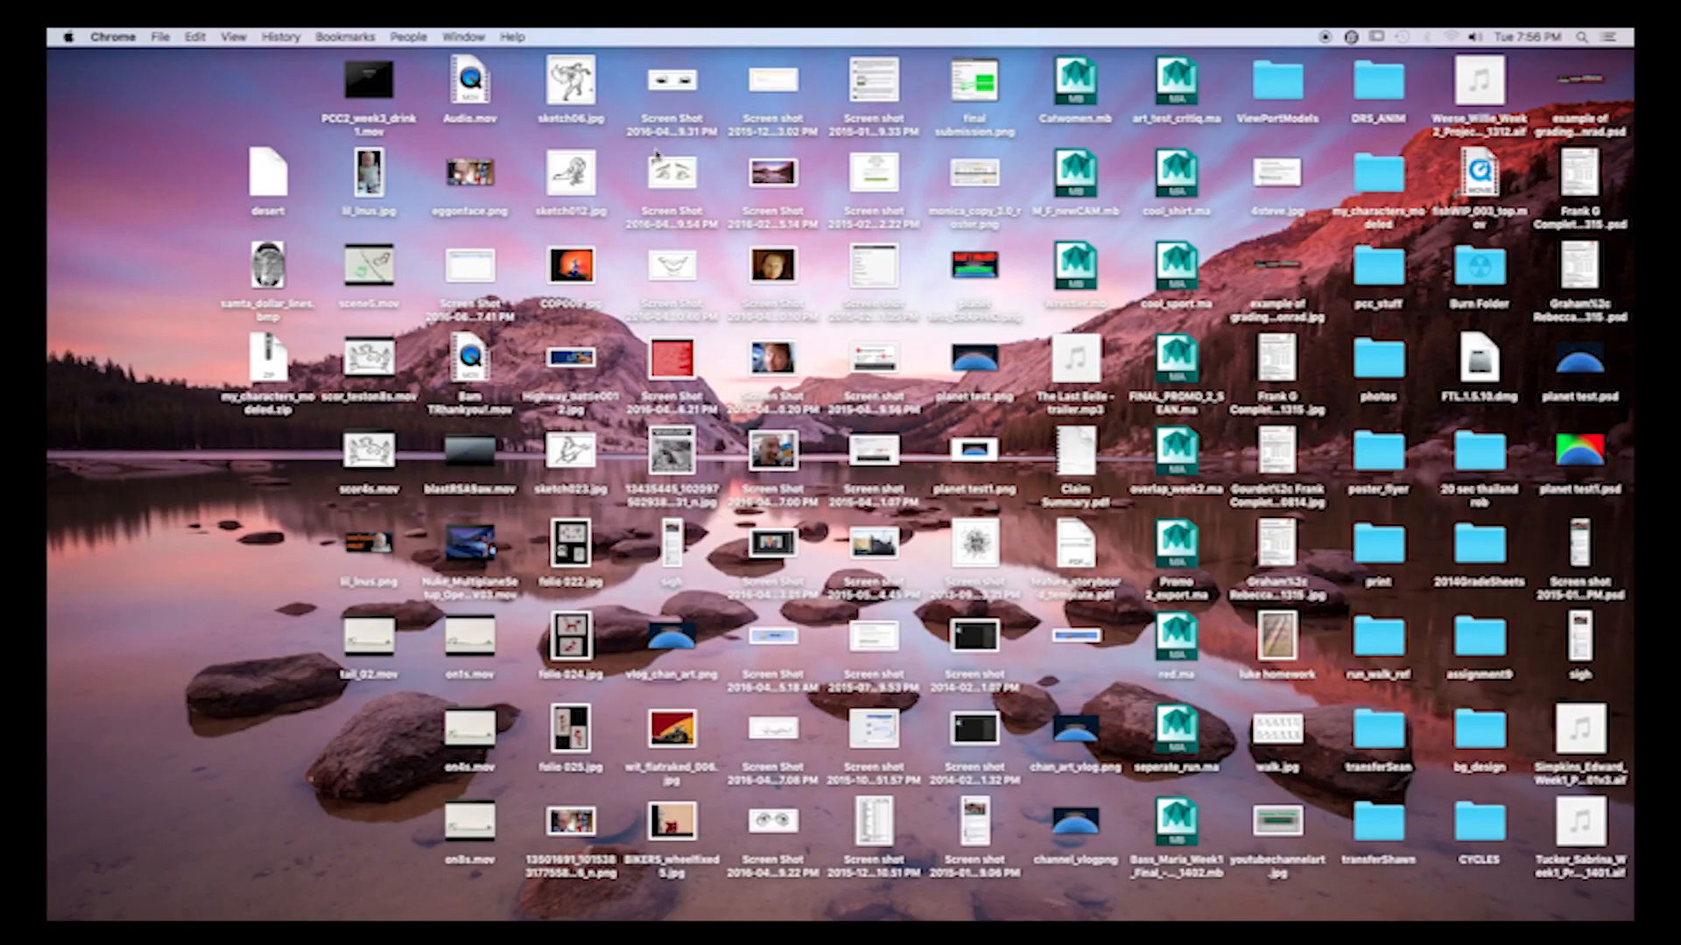